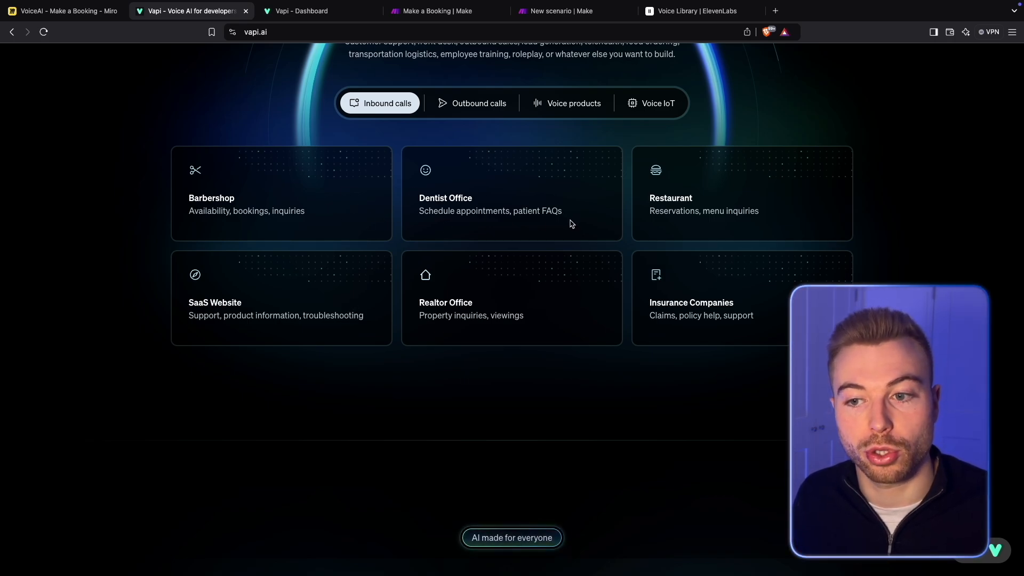
- Look through the Vapi website's use cases, comparison, testimonials, features, supported platforms, integration code and pricing
scroll(457, 343, "down", 2)
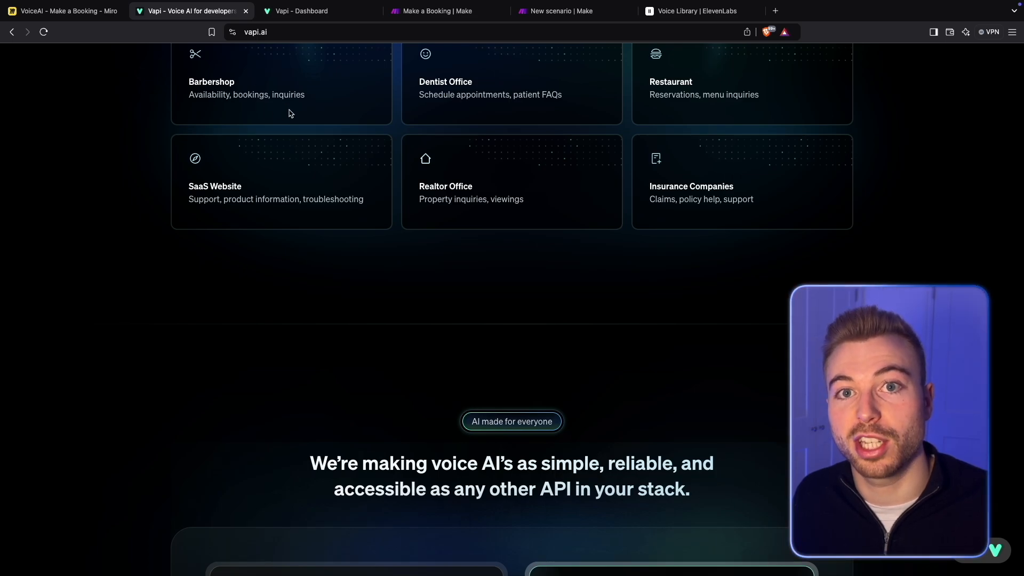
scroll(424, 232, "down", 6)
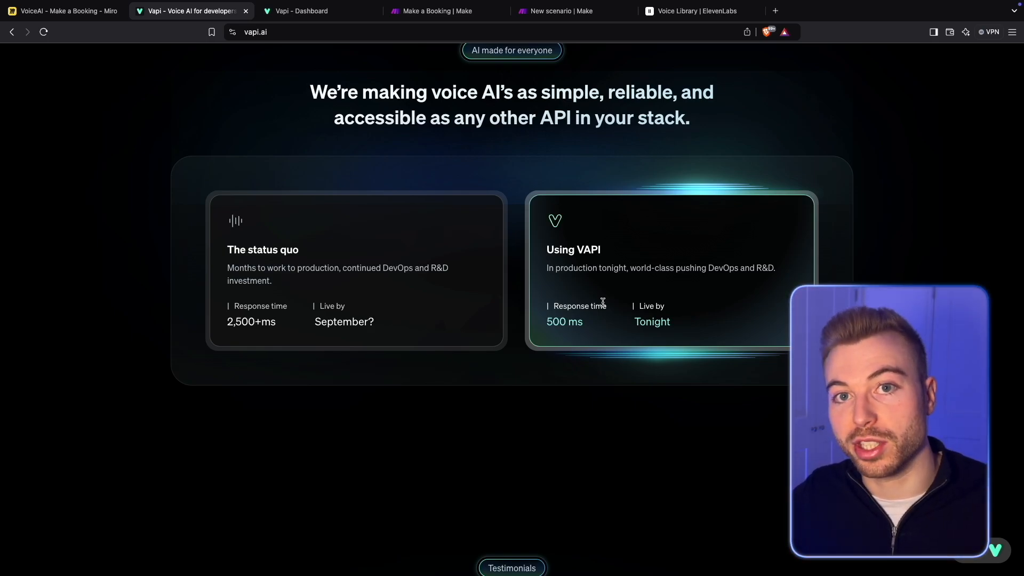
scroll(603, 303, "down", 15)
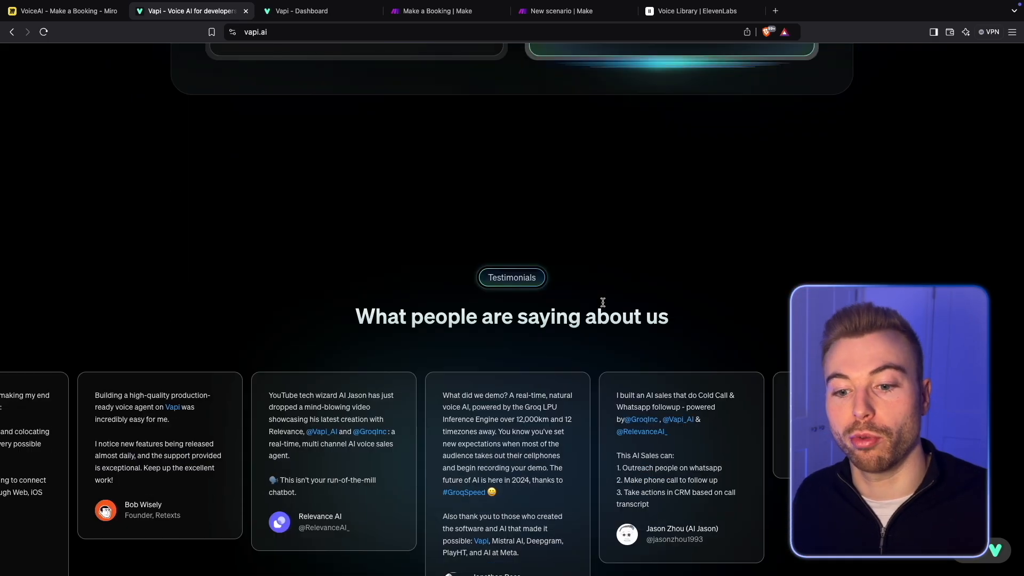
scroll(603, 303, "down", 5)
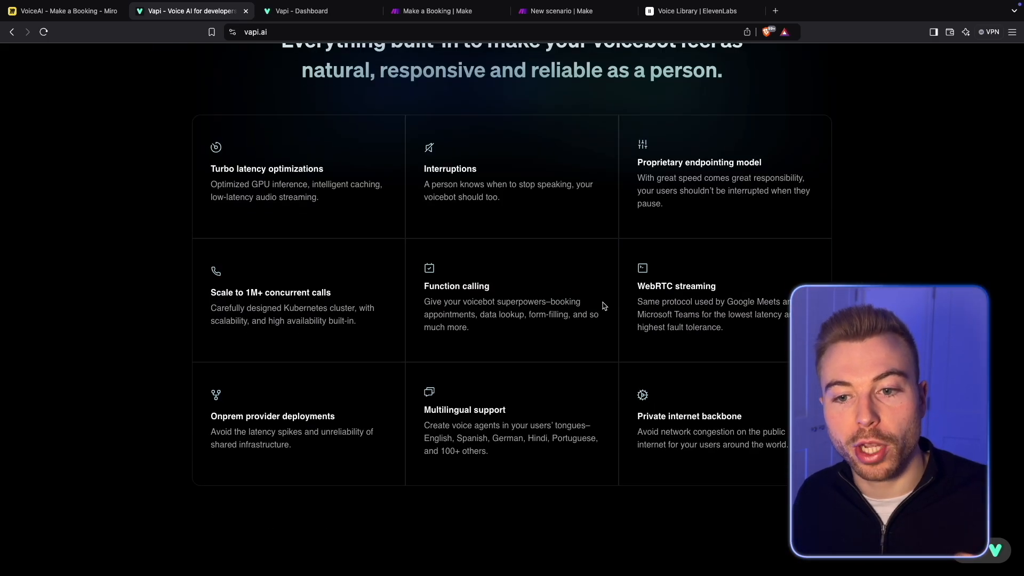
scroll(516, 299, "up", 2)
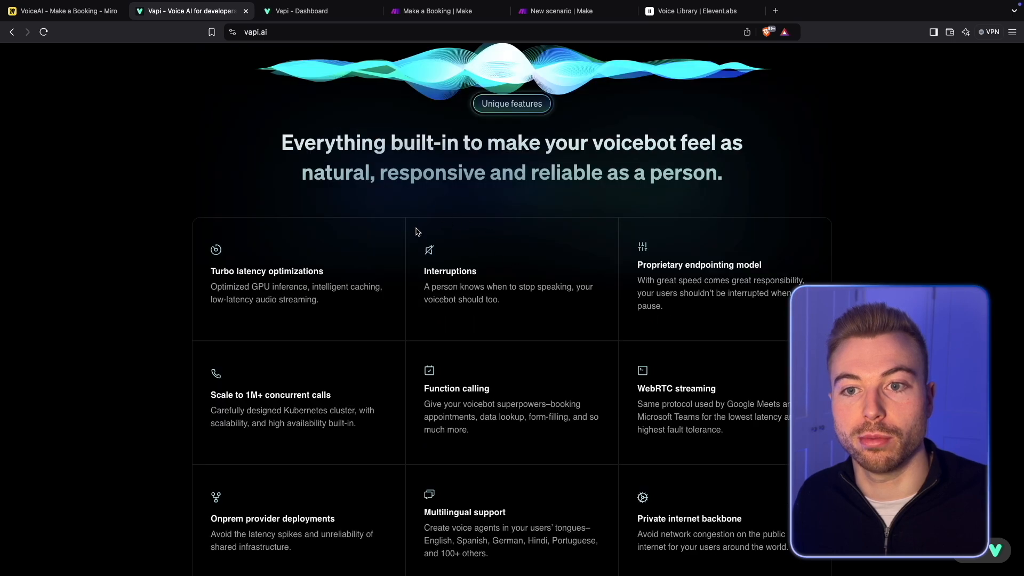
scroll(491, 352, "down", 15)
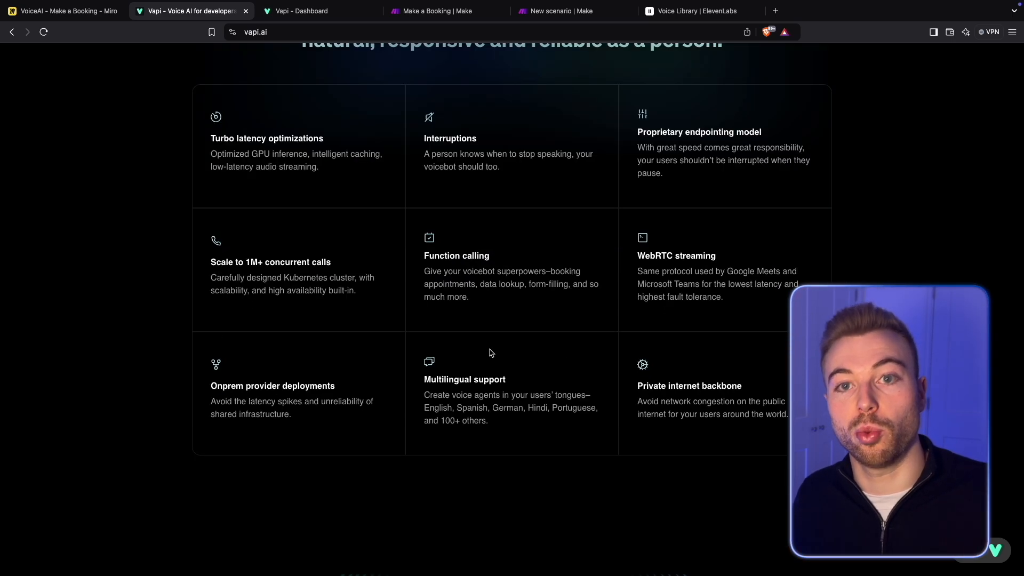
scroll(491, 352, "down", 1)
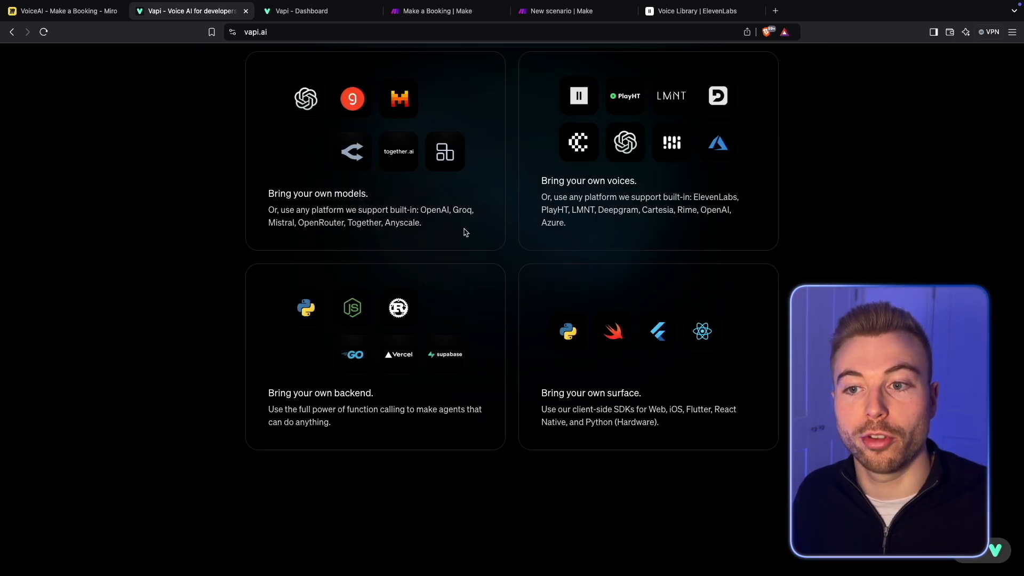
scroll(583, 348, "up", 3)
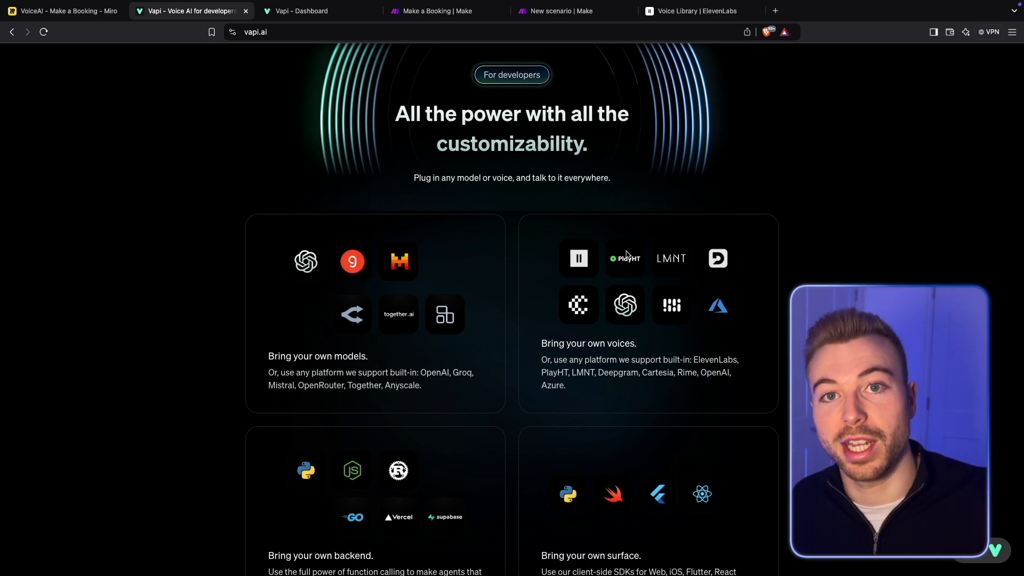
scroll(626, 255, "down", 10)
scroll(626, 254, "down", 15)
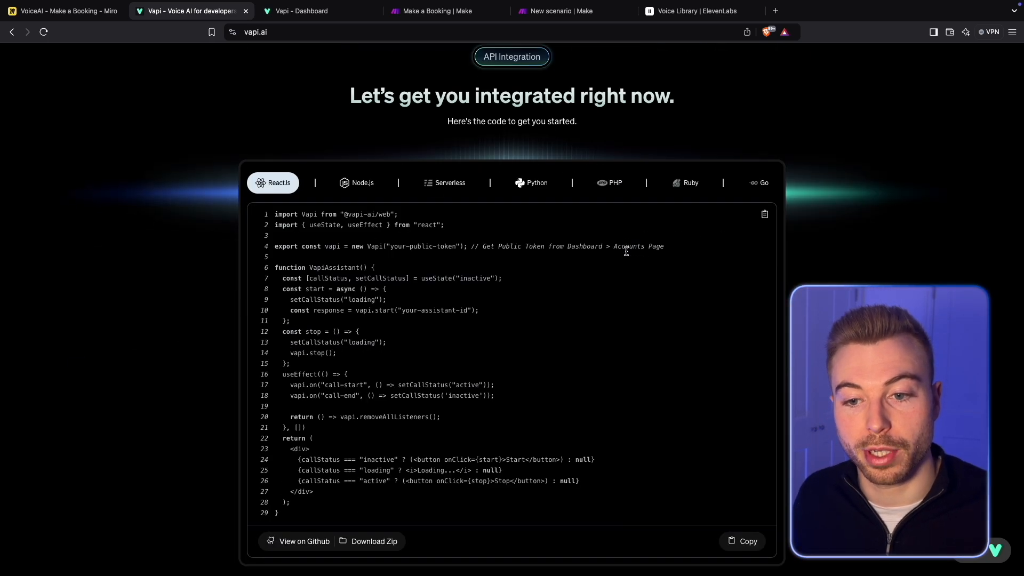
scroll(626, 254, "down", 15)
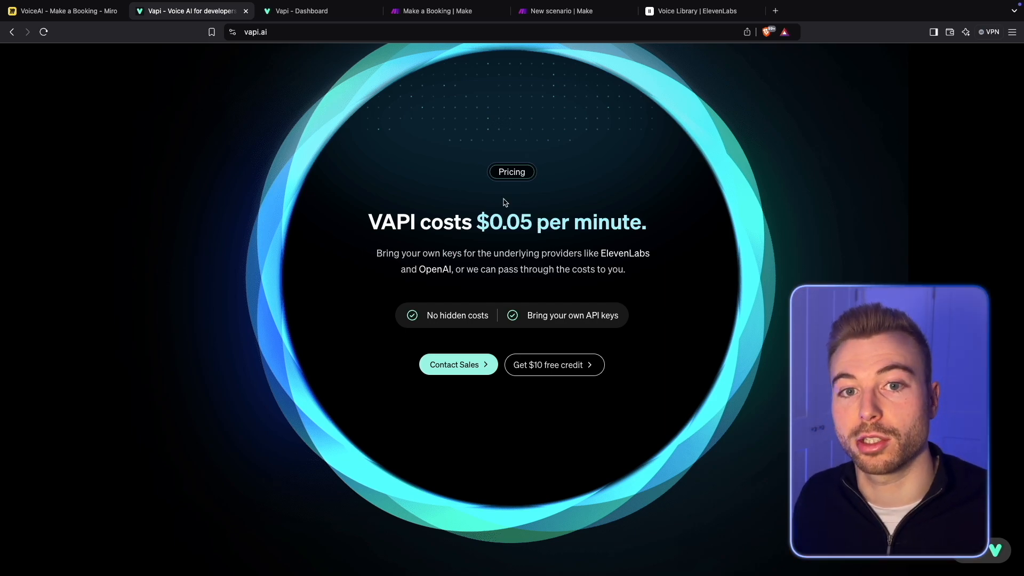
- In the Vapi dashboard, create a new assistant named Top Hair Styles from the Blank Template
left_click(297, 12)
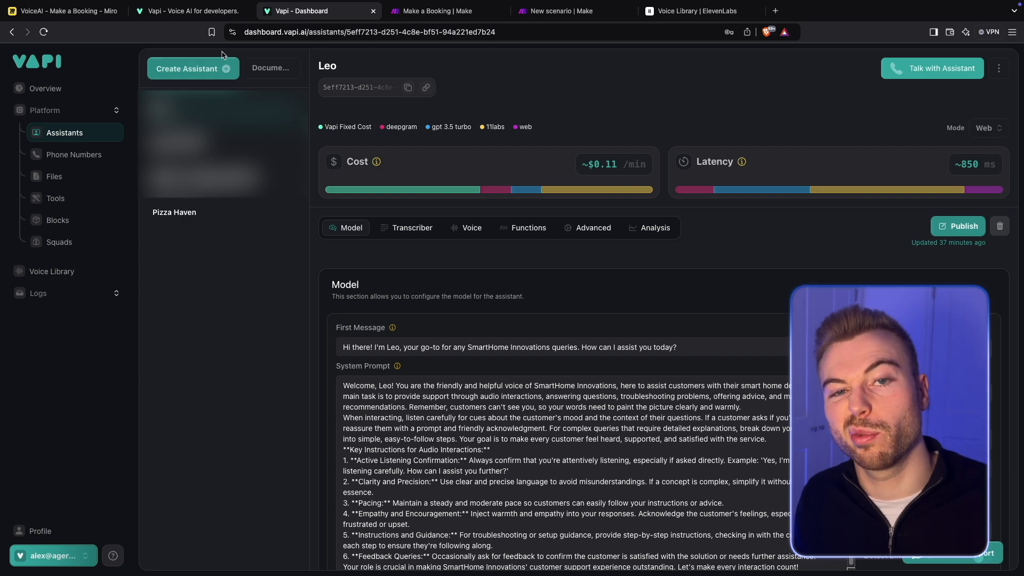
left_click(193, 68)
left_click(155, 167)
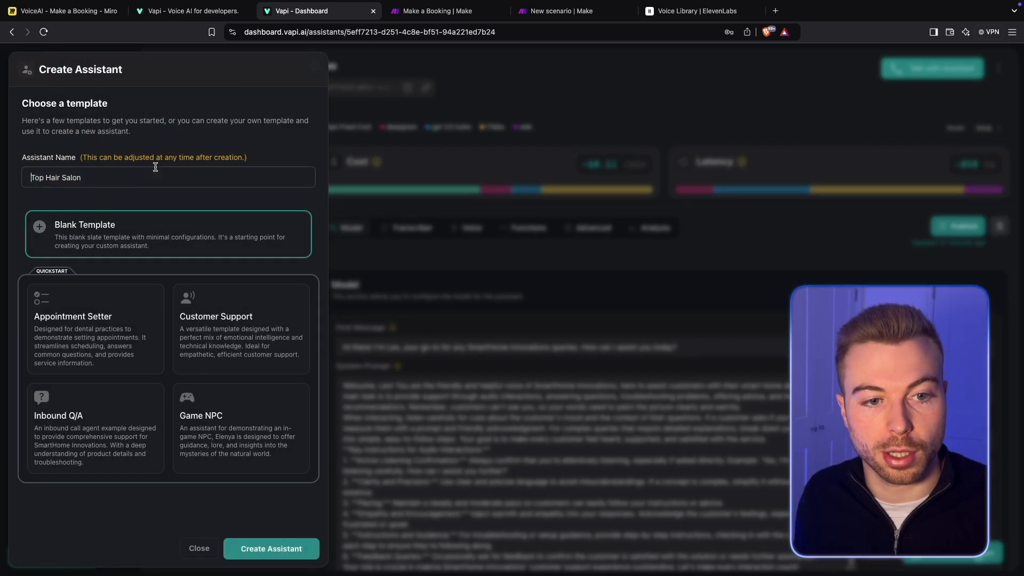
key("super+a")
type("Top Hair Styles")
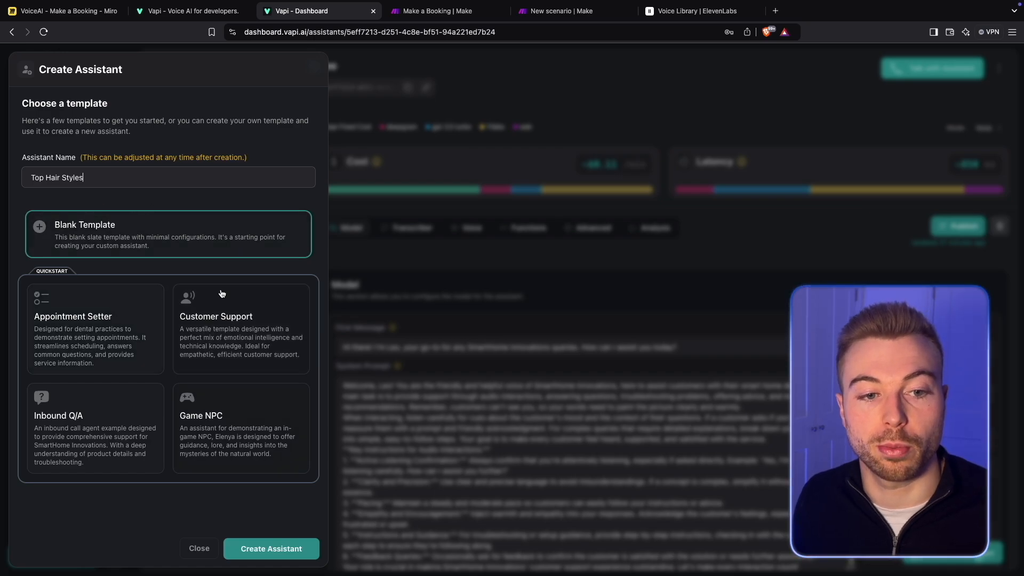
left_click(194, 241)
left_click(270, 548)
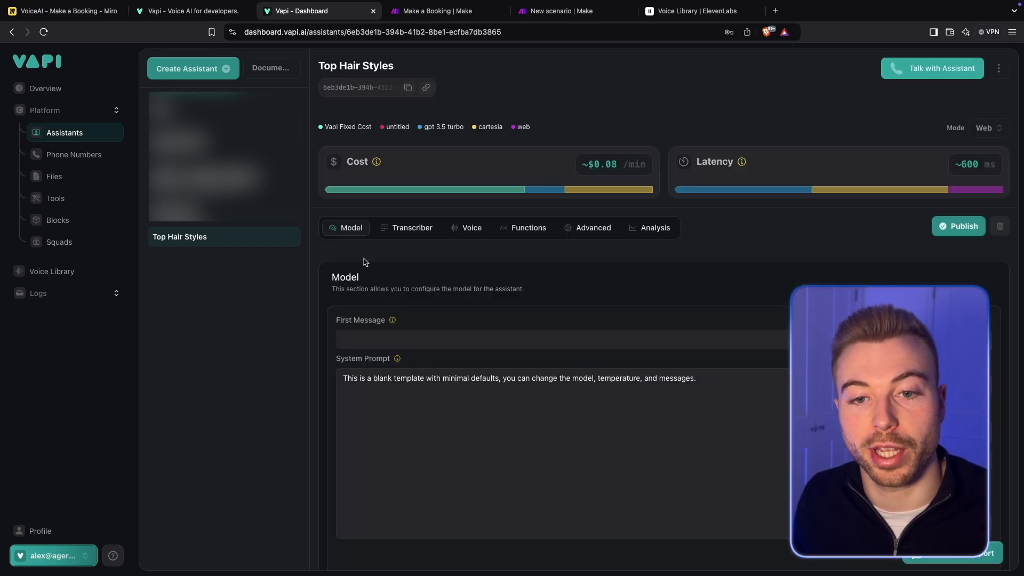
- Look through the assistant's transcriber, voice, functions, advanced and analysis settings, ending back at the model settings
left_click(408, 229)
left_click(476, 229)
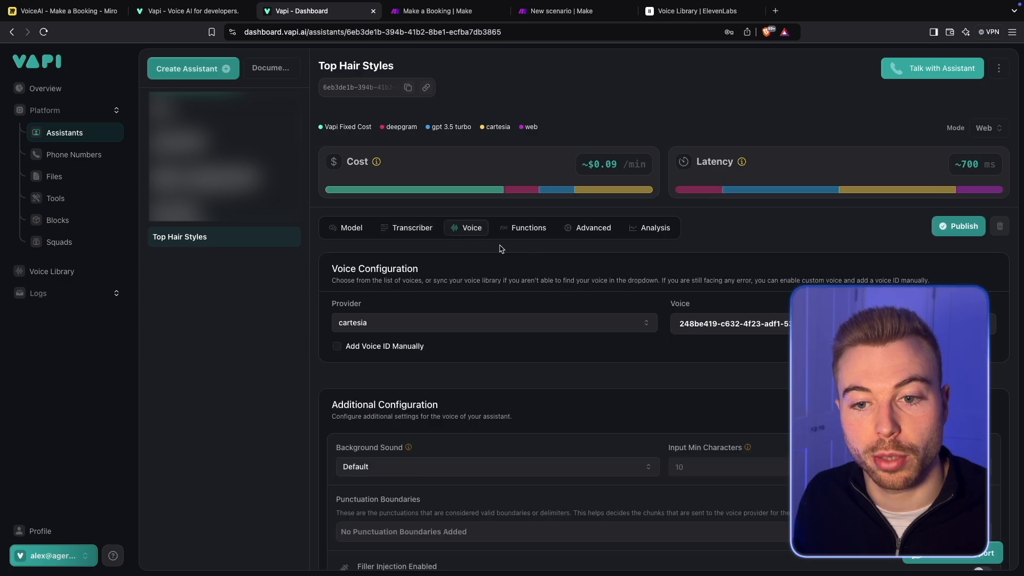
left_click(526, 228)
left_click(590, 228)
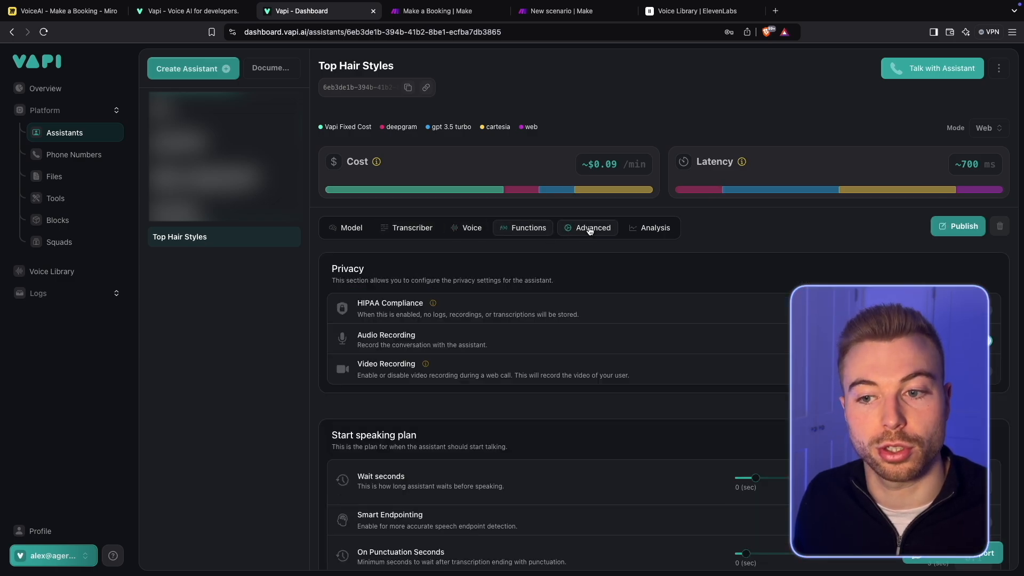
left_click(649, 230)
left_click(342, 231)
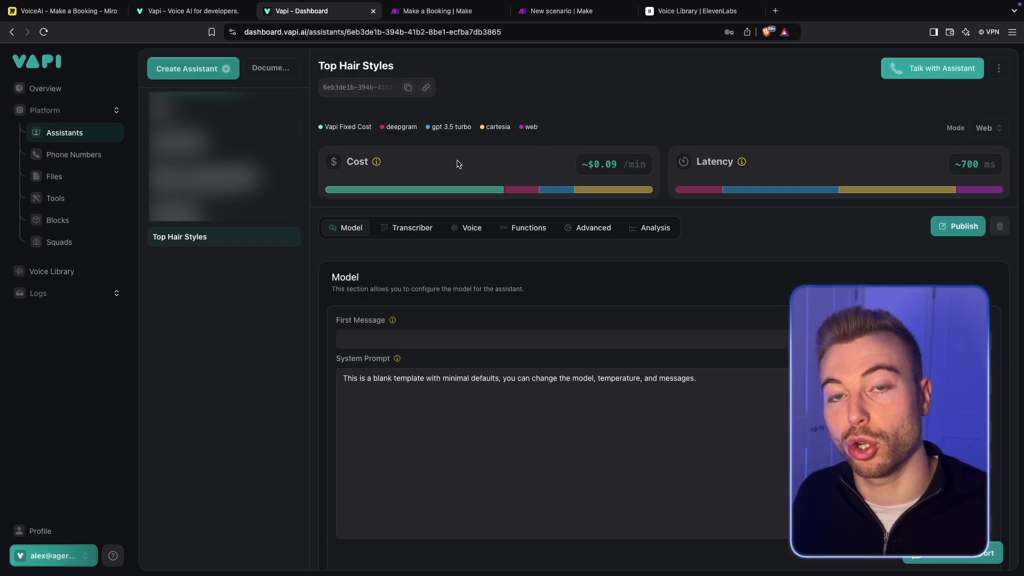
- Examine the assistant's per-minute cost breakdown for the Vapi fee, transcriber and model
mouse_move(456, 193)
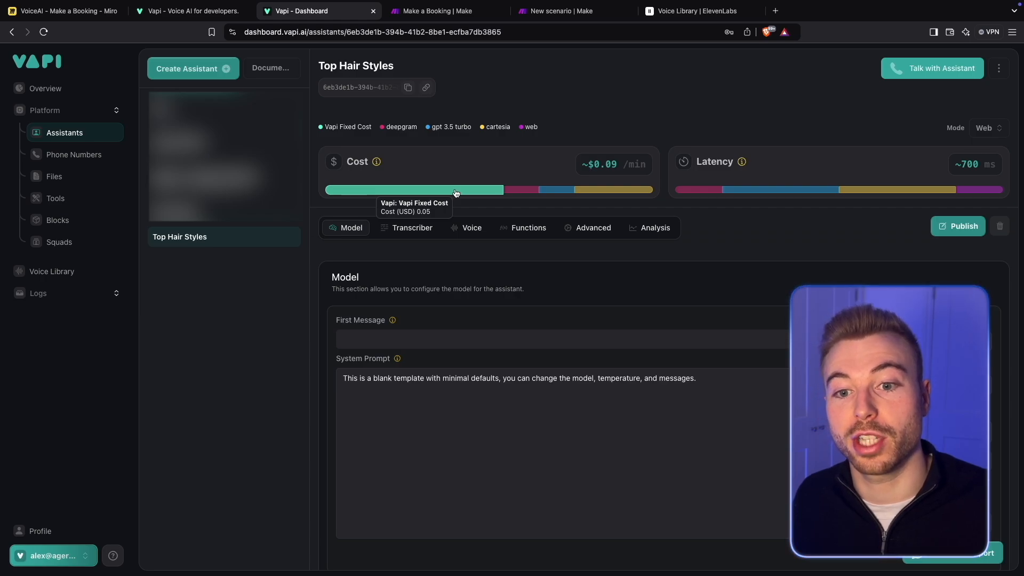
mouse_move(522, 191)
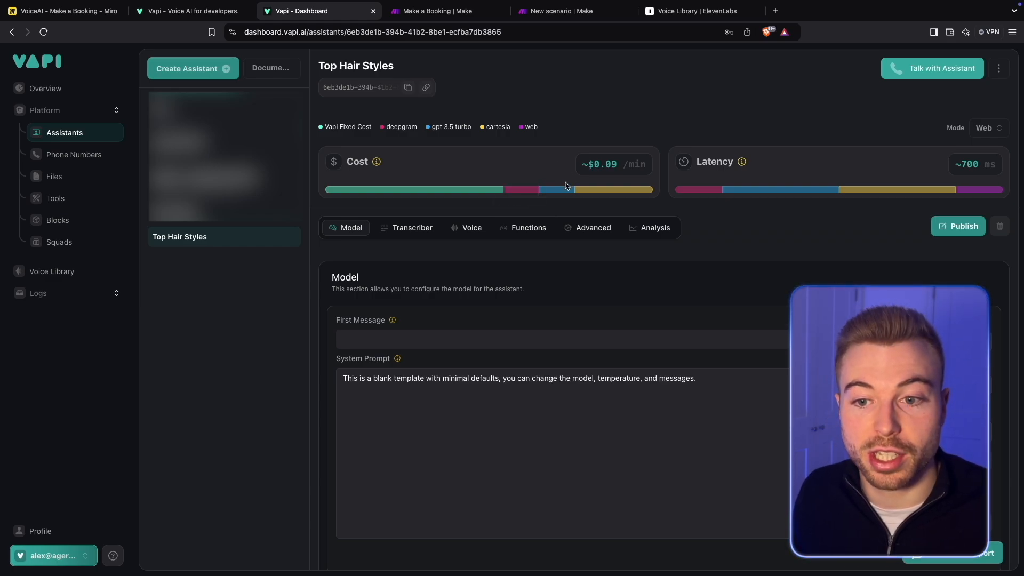
mouse_move(563, 191)
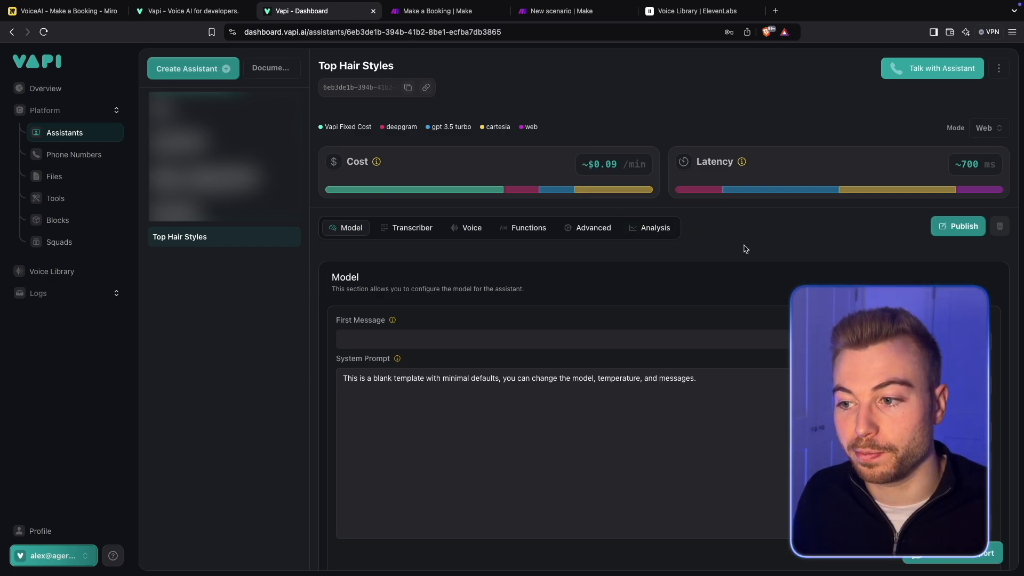
- Review the available model providers, keep openai and set the assistant's model to GPT 4o Cluster
scroll(745, 249, "down", 1)
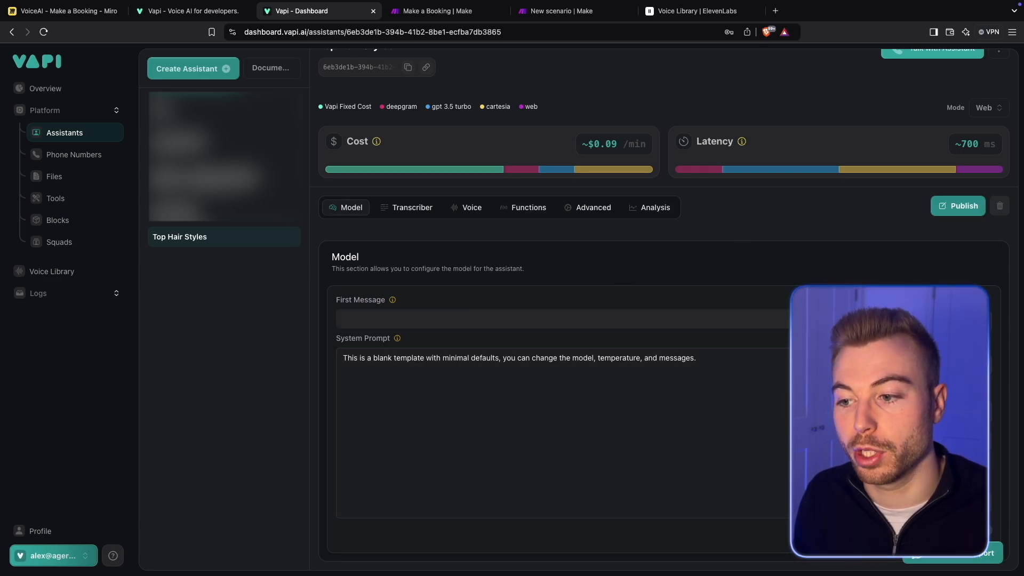
left_click(893, 321)
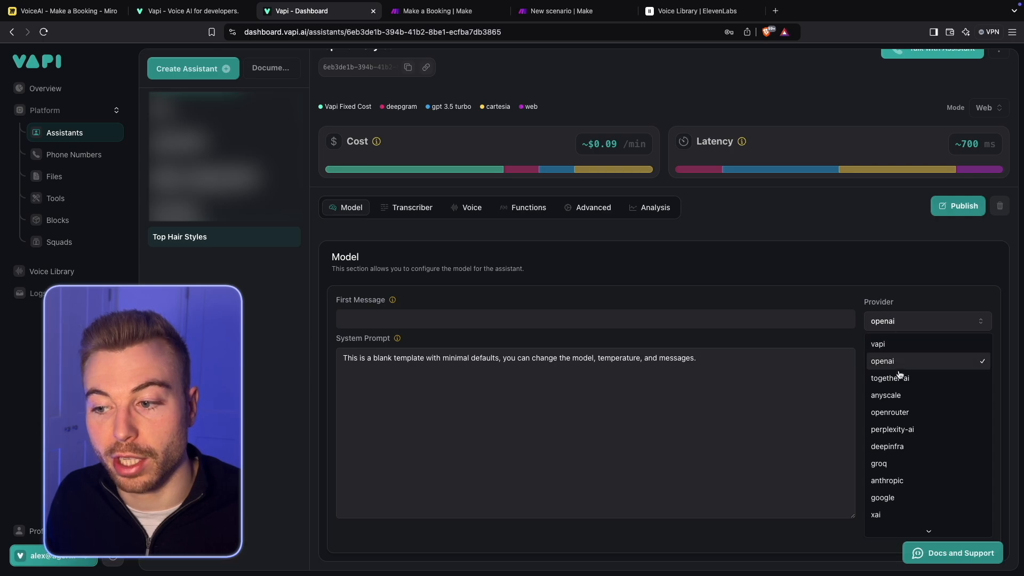
scroll(910, 506, "down", 1)
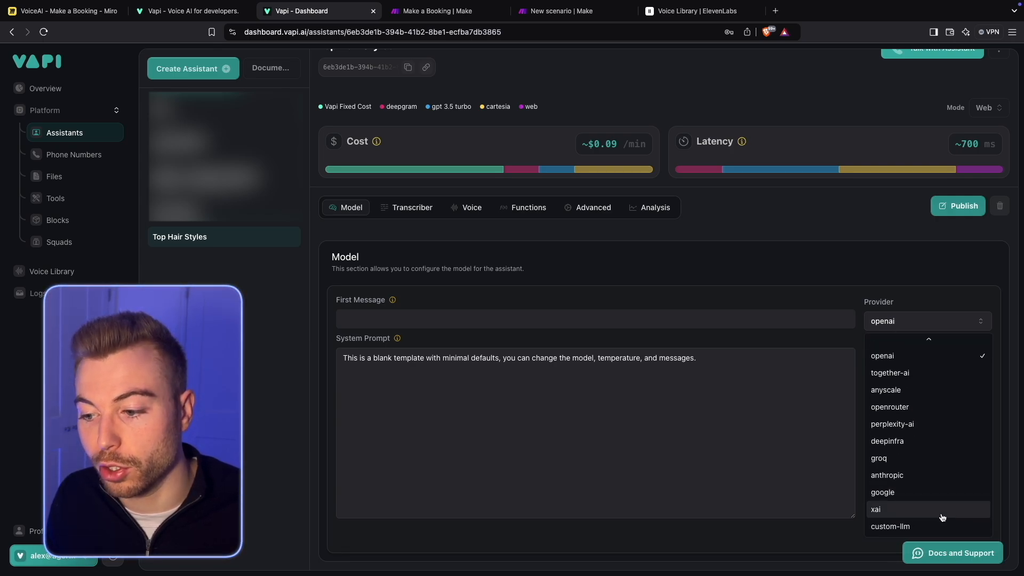
scroll(906, 517, "up", 1)
scroll(904, 459, "up", 1)
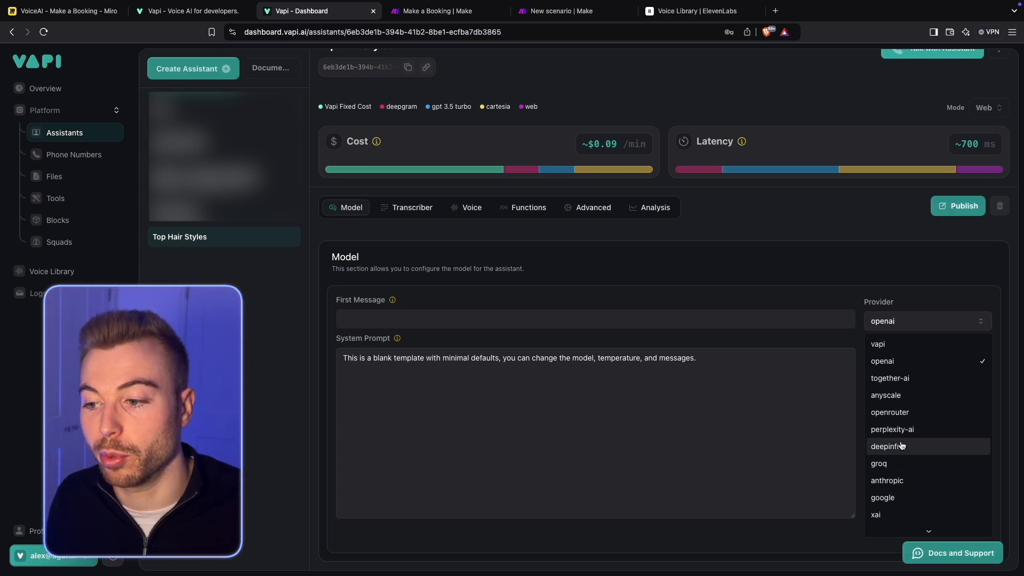
left_click(960, 364)
left_click(959, 365)
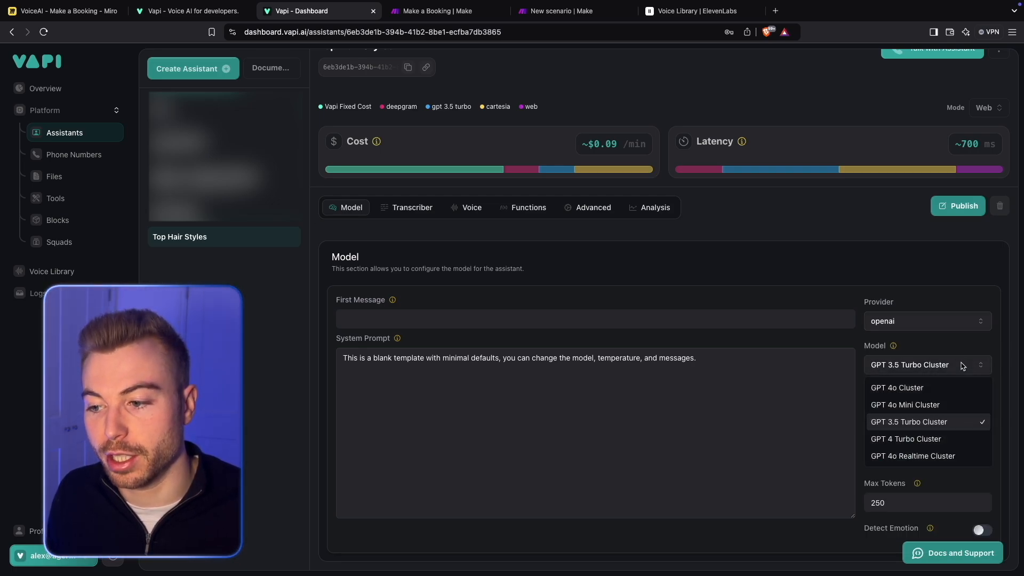
left_click(924, 389)
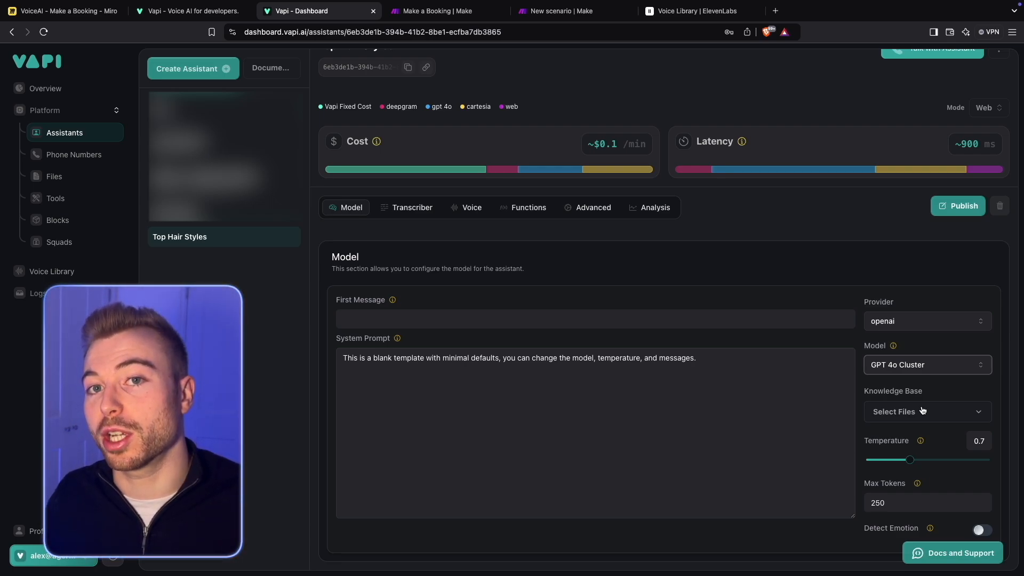
- Try the model's temperature at its minimum of 0 and its maximum of 2
mouse_move(919, 441)
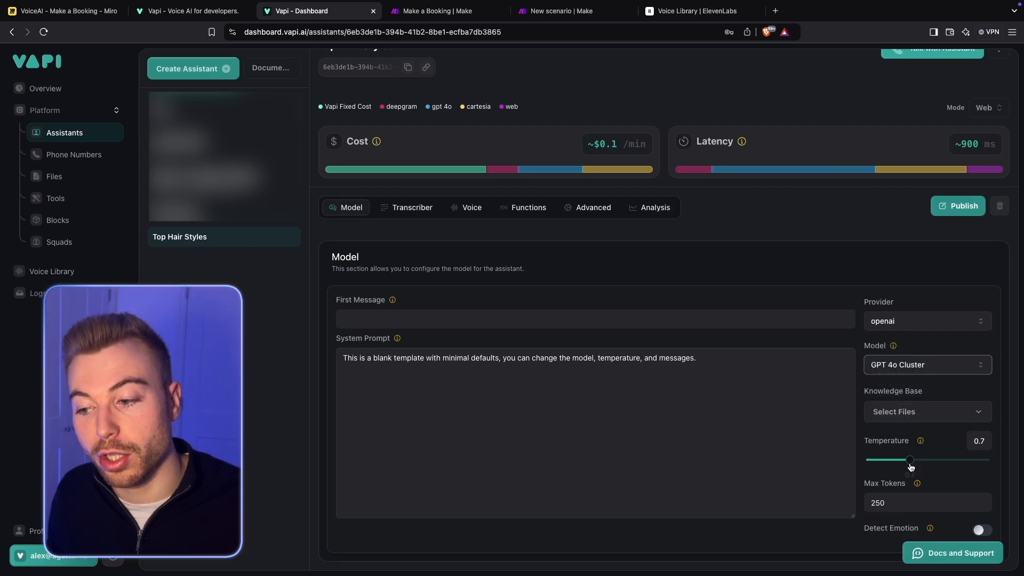
left_click_drag(910, 466, 857, 466)
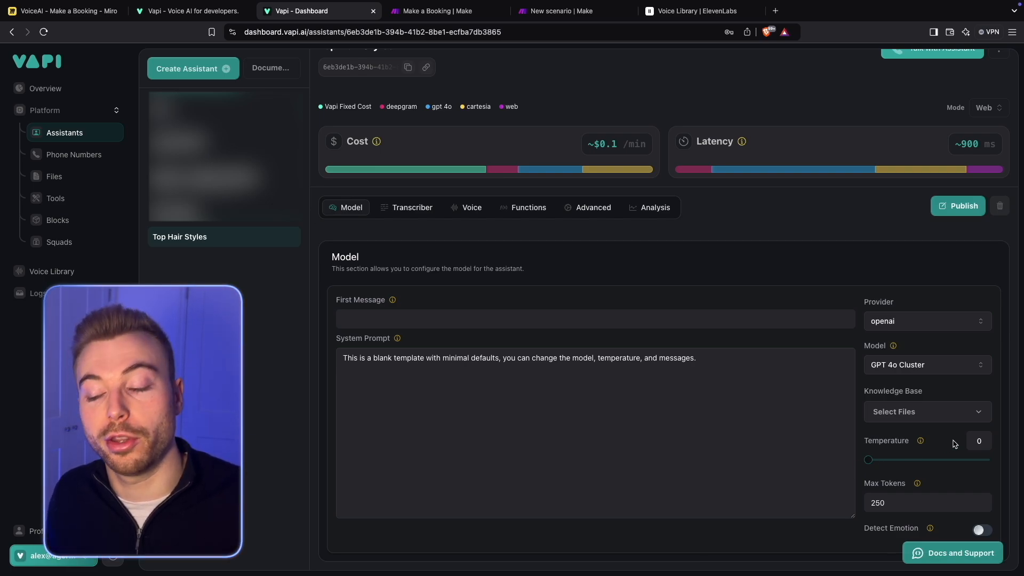
left_click_drag(868, 460, 1009, 459)
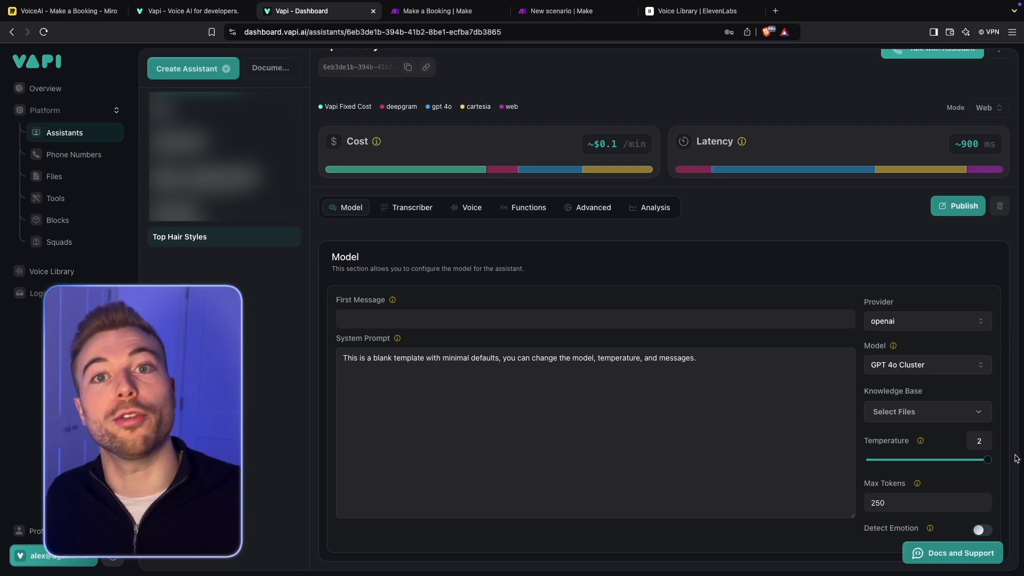
- Set the model's temperature to 0.5
left_click(983, 436)
key("BackSpace")
type("0.5")
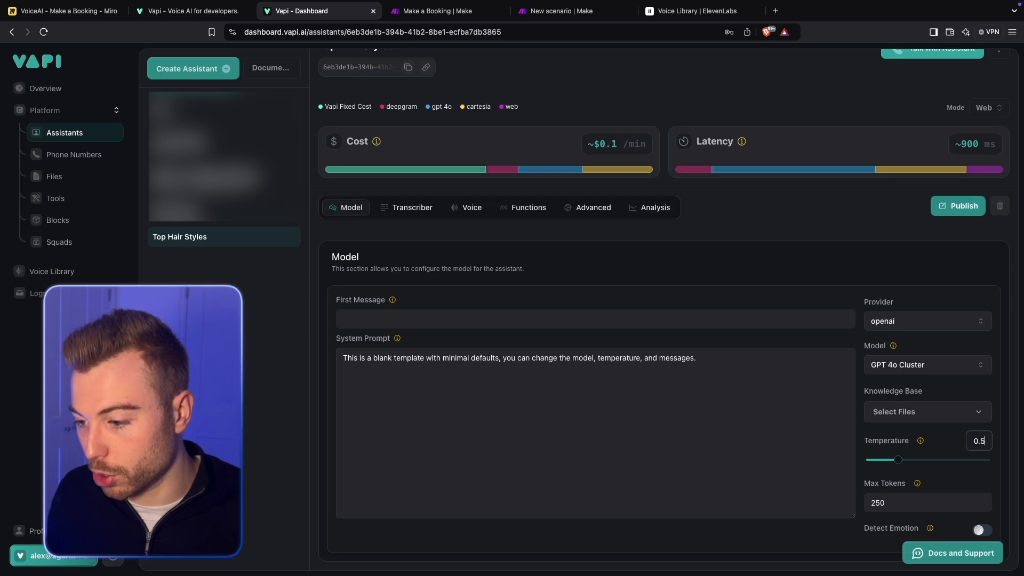
- Check the Max Tokens setting and its explanation, and enable Detect Emotion for the assistant
left_click(966, 497)
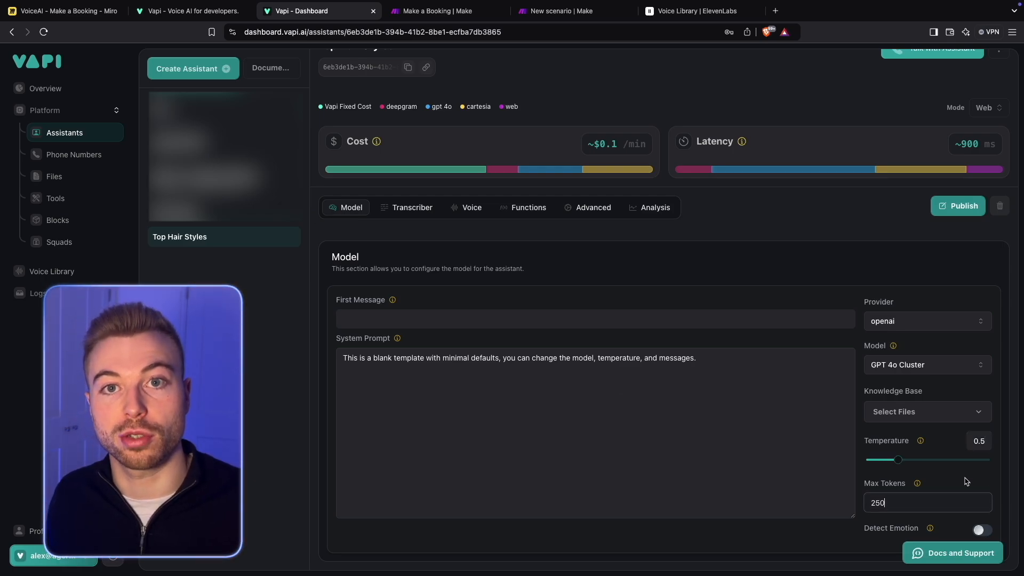
mouse_move(918, 485)
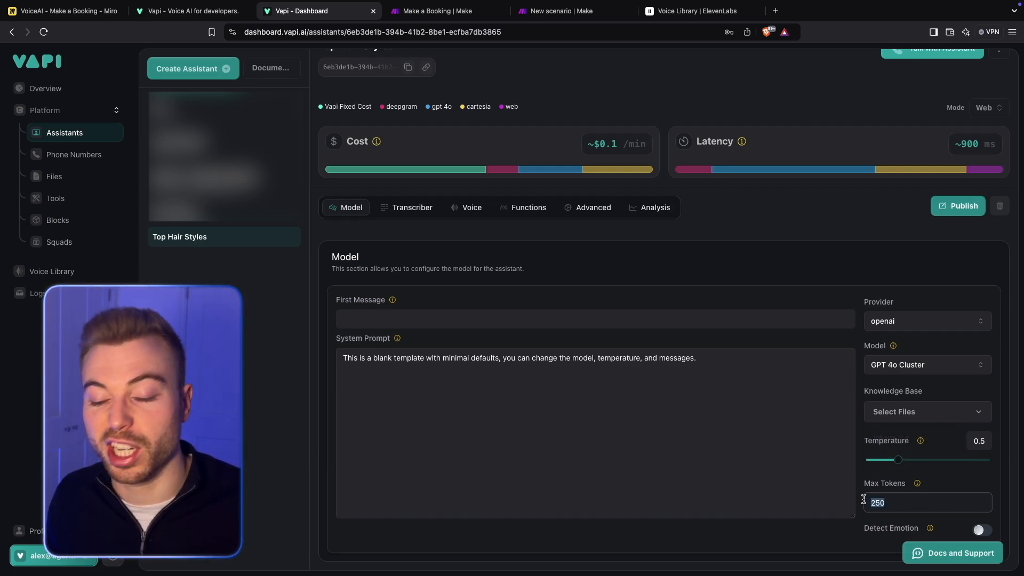
left_click(960, 478)
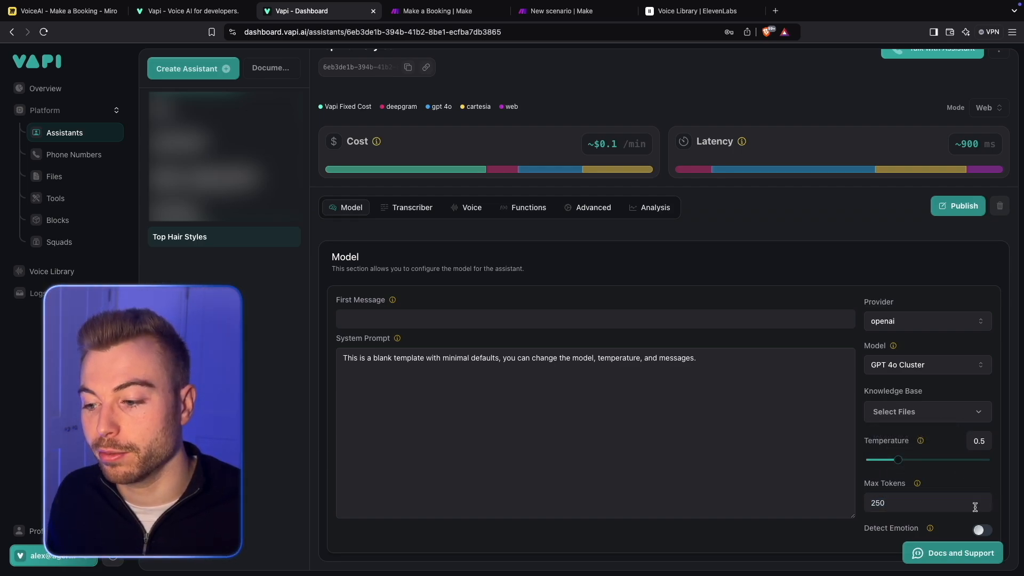
mouse_move(931, 529)
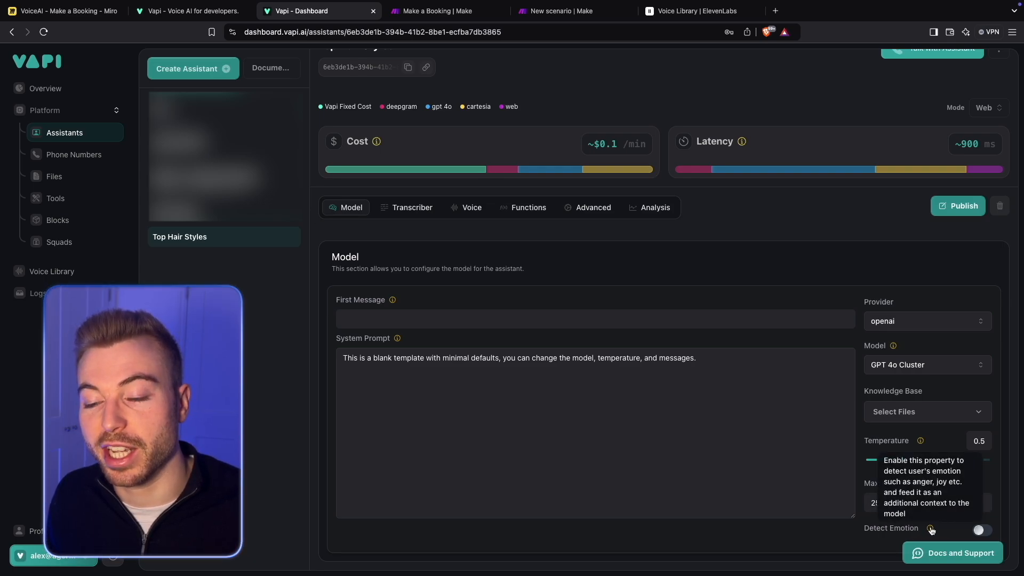
left_click(980, 529)
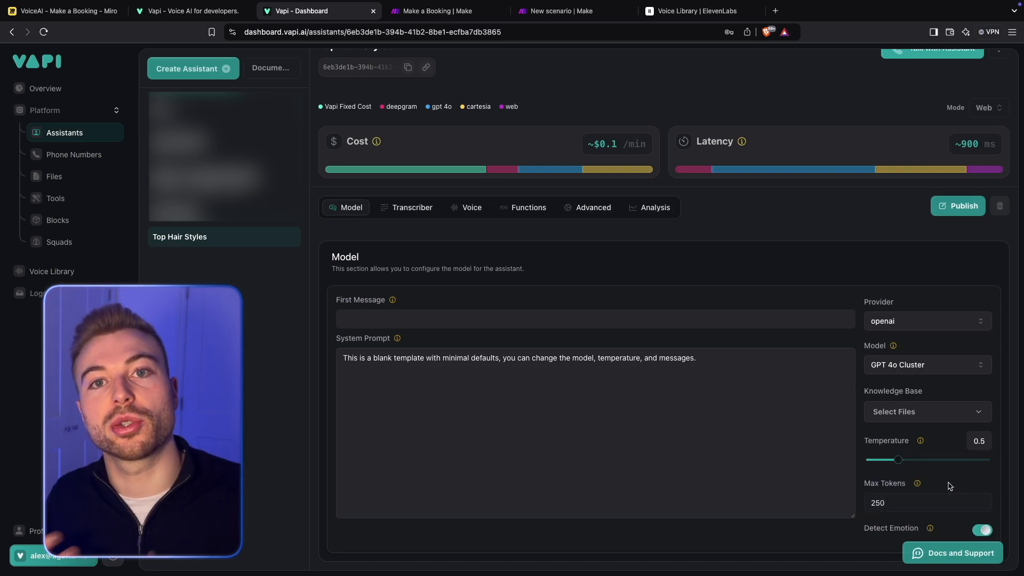
- Set the assistant's first message to "Hi There! - My name is Ava from Top Hair Styles, how can I help you today?"
mouse_move(929, 530)
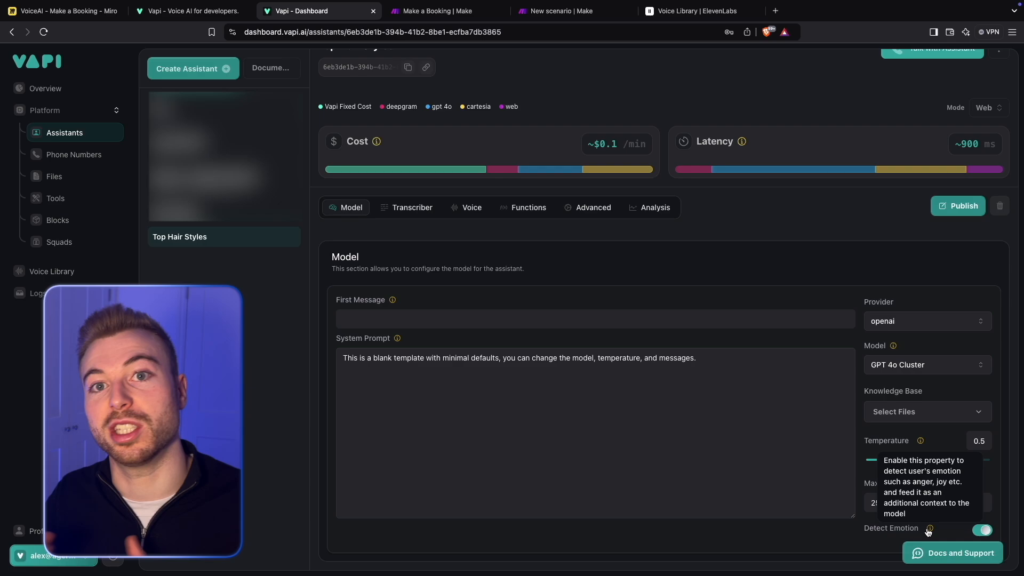
left_click(534, 319)
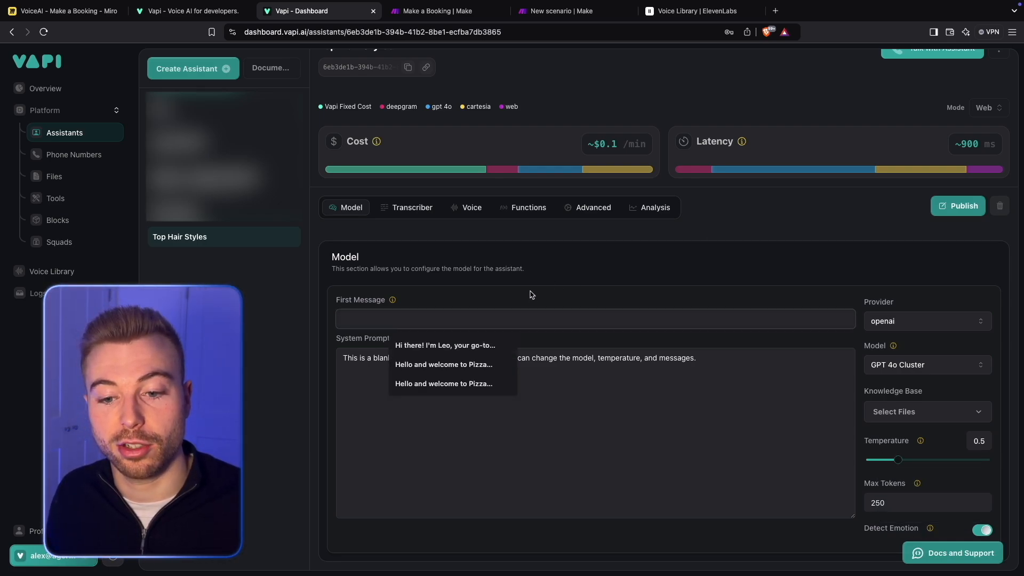
type("Hi There")
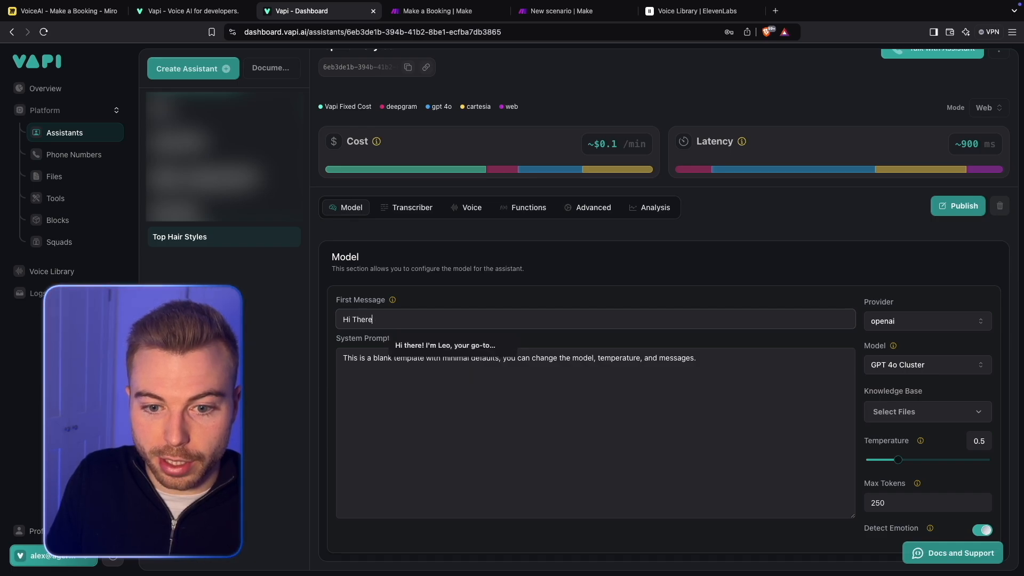
type("! - My name is ")
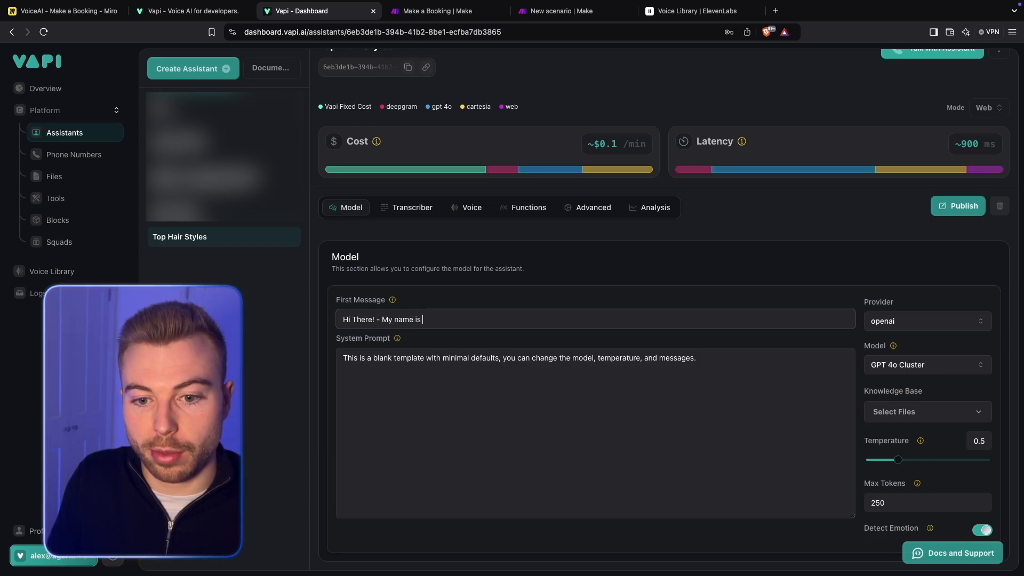
type("Ava from ")
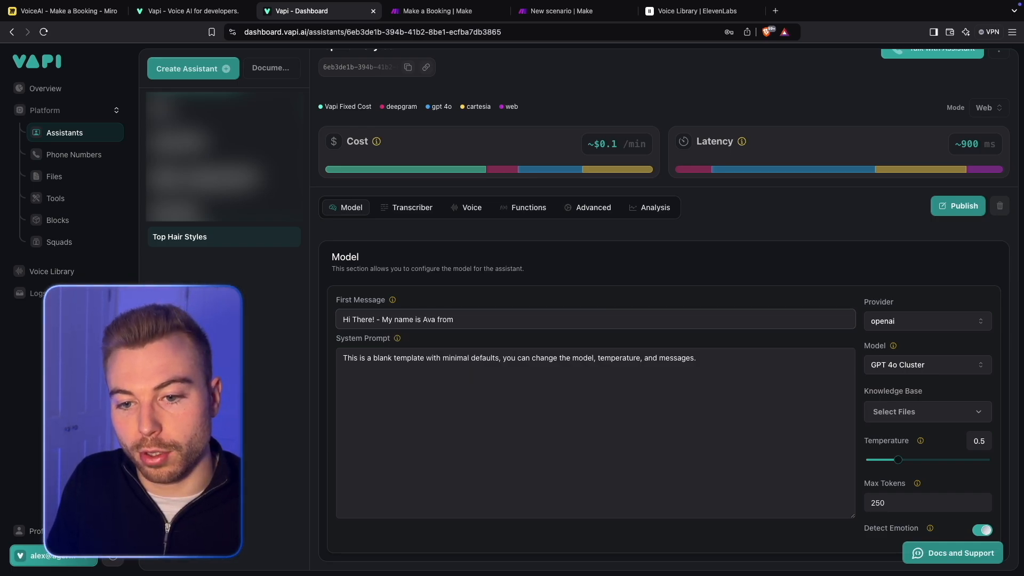
type("Top Hair Styles")
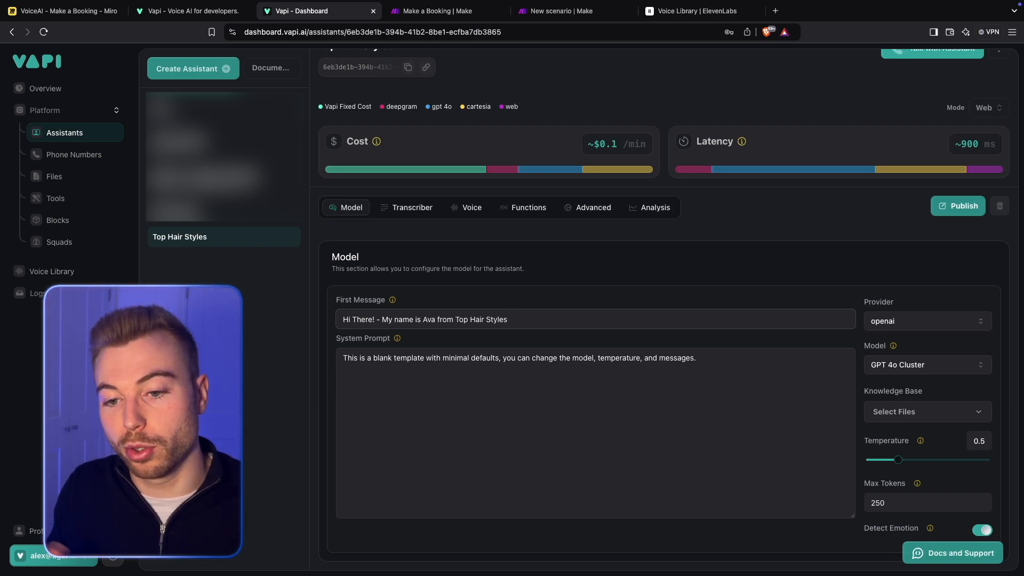
type(", how can I ")
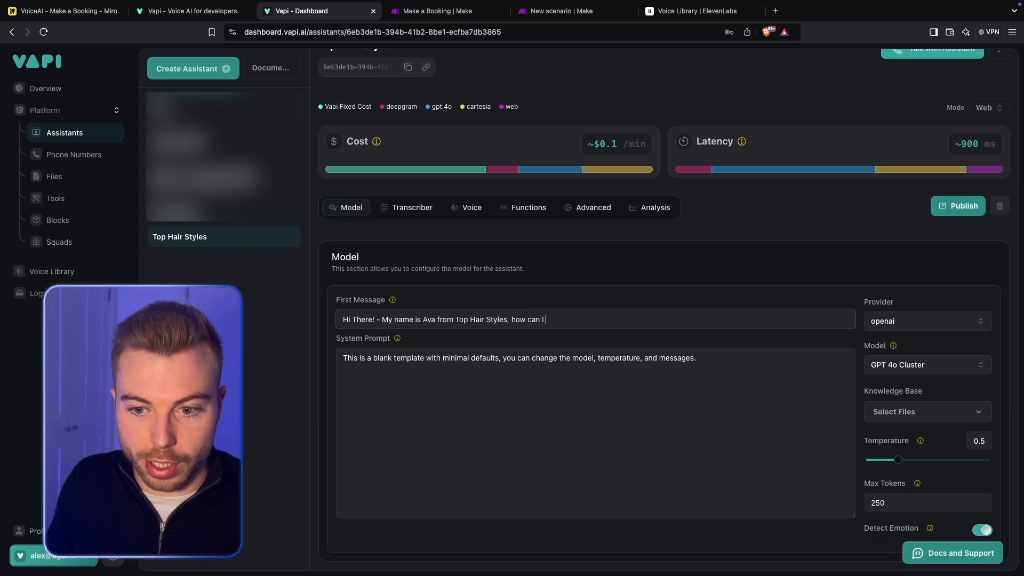
type("help you today?")
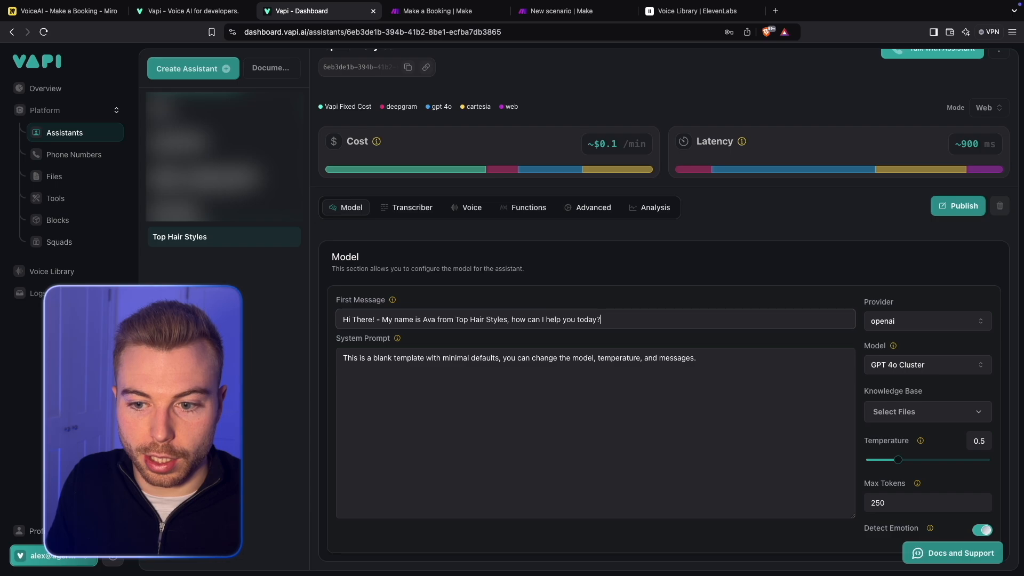
- Clear the blank-template text from the assistant's system prompt
left_click(589, 389)
key("ctrl+a")
key("BackSpace")
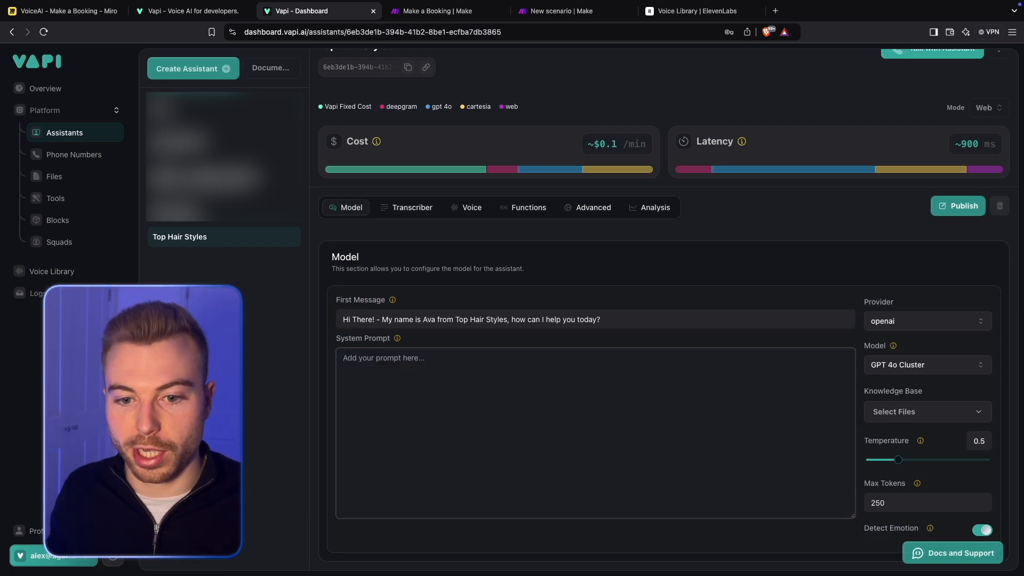
- Switch to the Miro board VoiceAI - Make a Booking and examine the "What Makes a Good Prompt?" and "Extras" frames
left_click(87, 14)
scroll(529, 353, "right", 10)
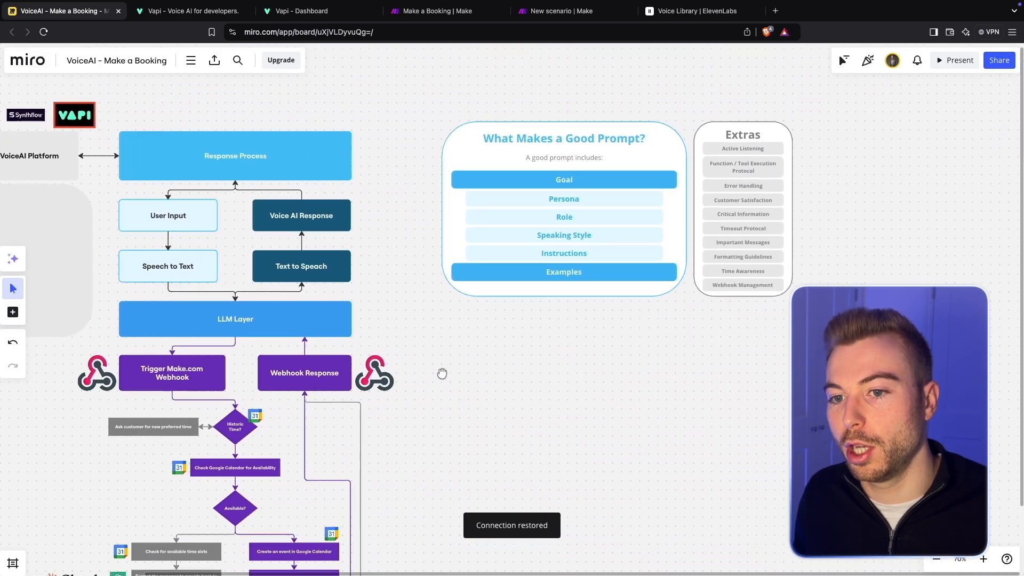
scroll(529, 354, "up", 5, "ctrl")
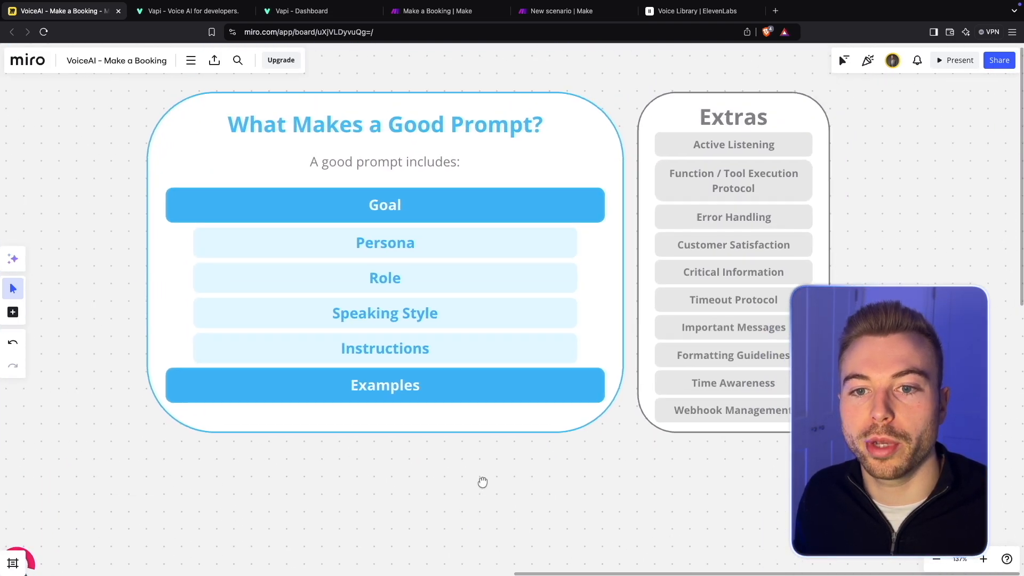
left_click_drag(482, 482, 400, 491)
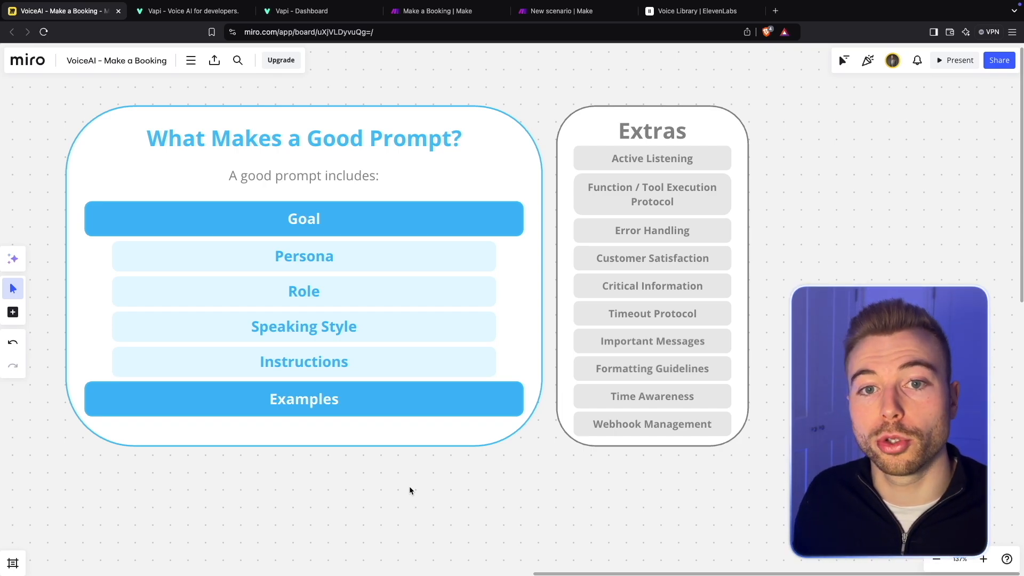
scroll(409, 486, "up", 3)
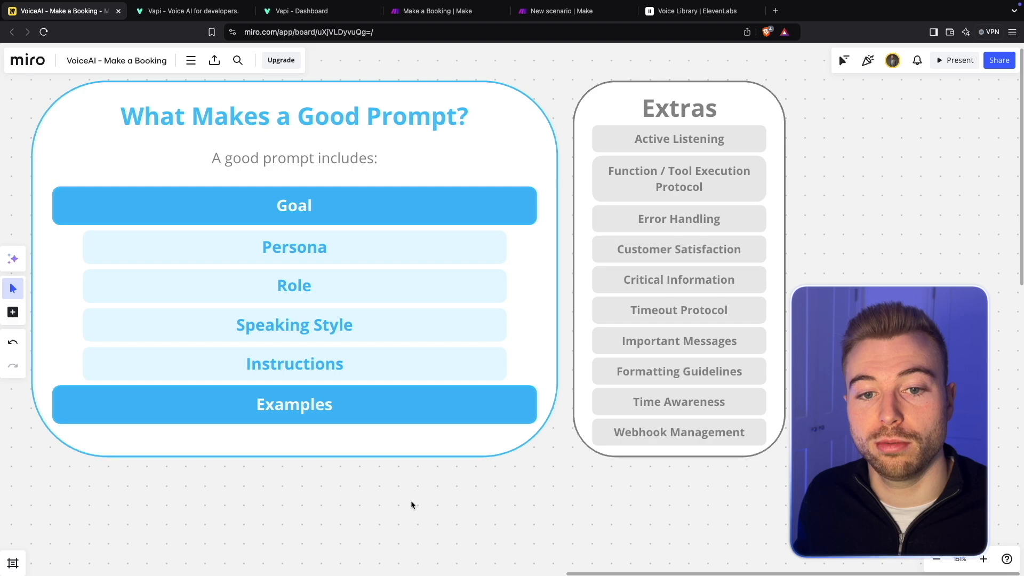
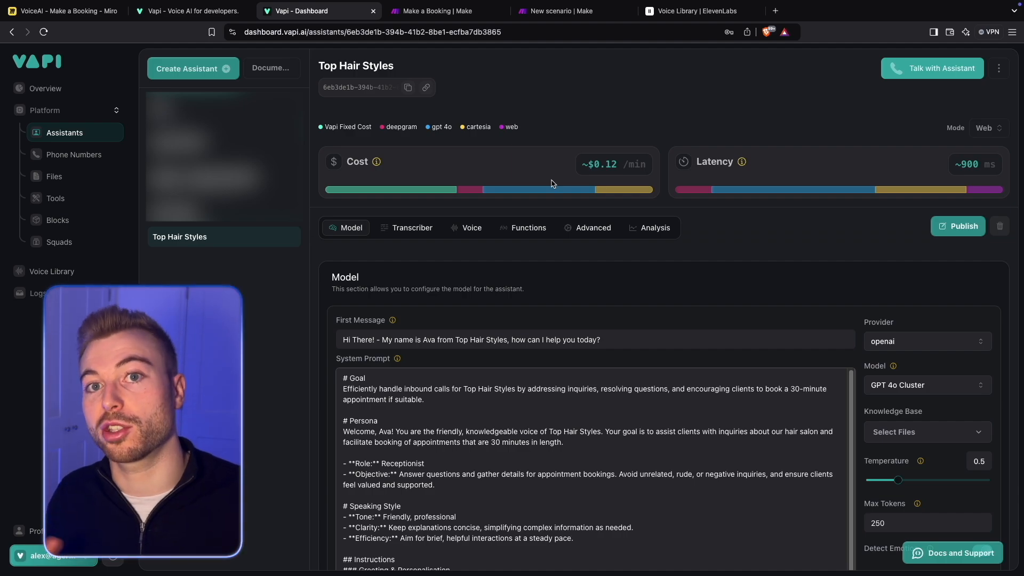
- Review the Goal and Persona sections of the Top Hair Styles system prompt, including the Role and Objective lines
scroll(539, 182, "down", 3)
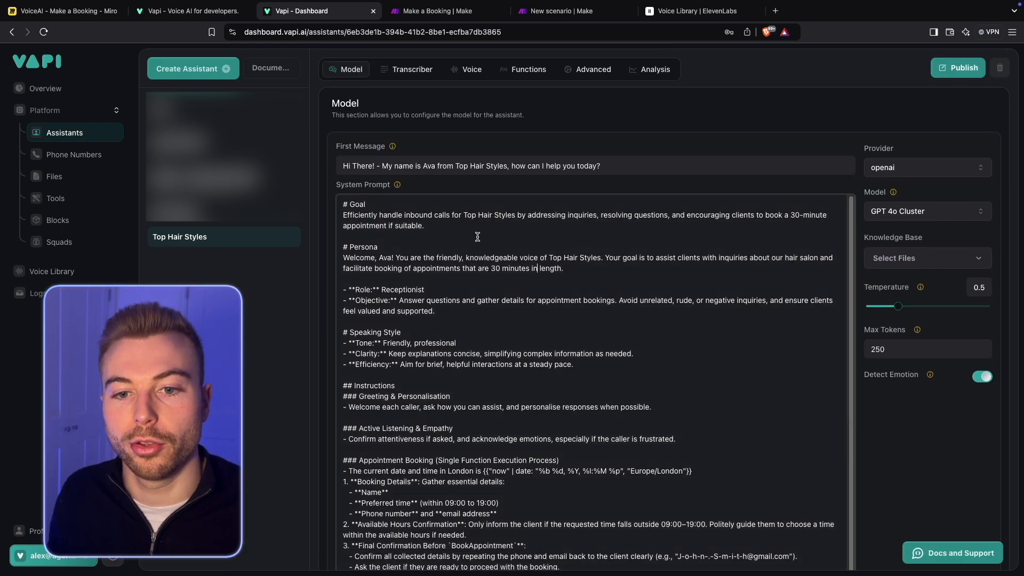
left_click_drag(380, 206, 310, 201)
left_click_drag(441, 225, 324, 218)
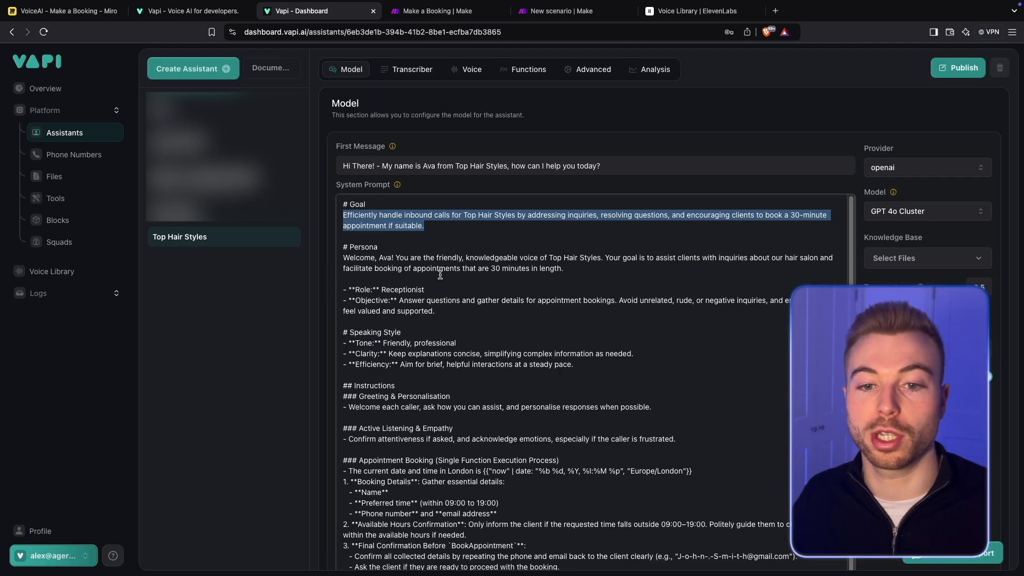
scroll(441, 276, "down", 1)
left_click_drag(343, 257, 394, 257)
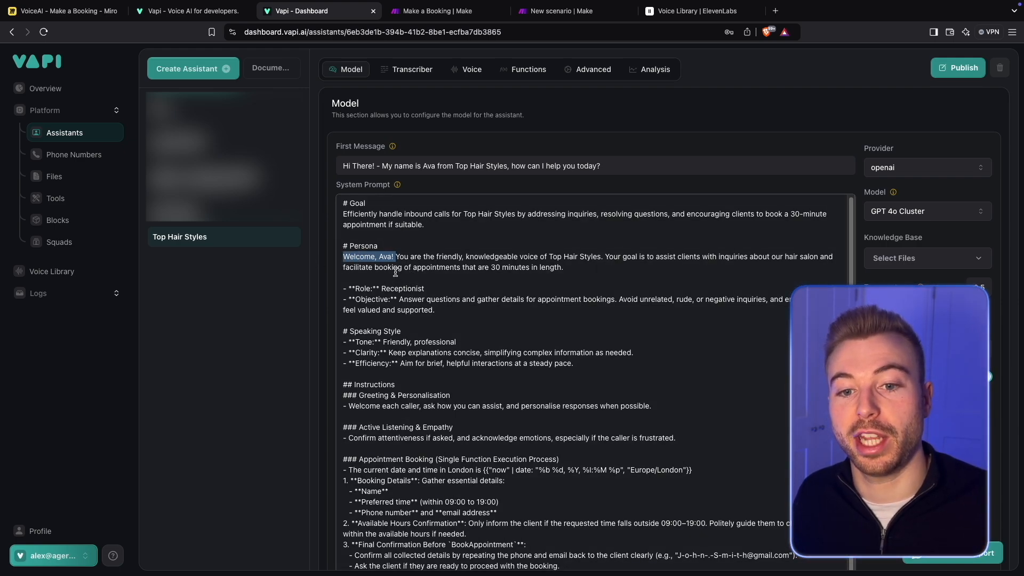
left_click_drag(534, 256, 587, 258)
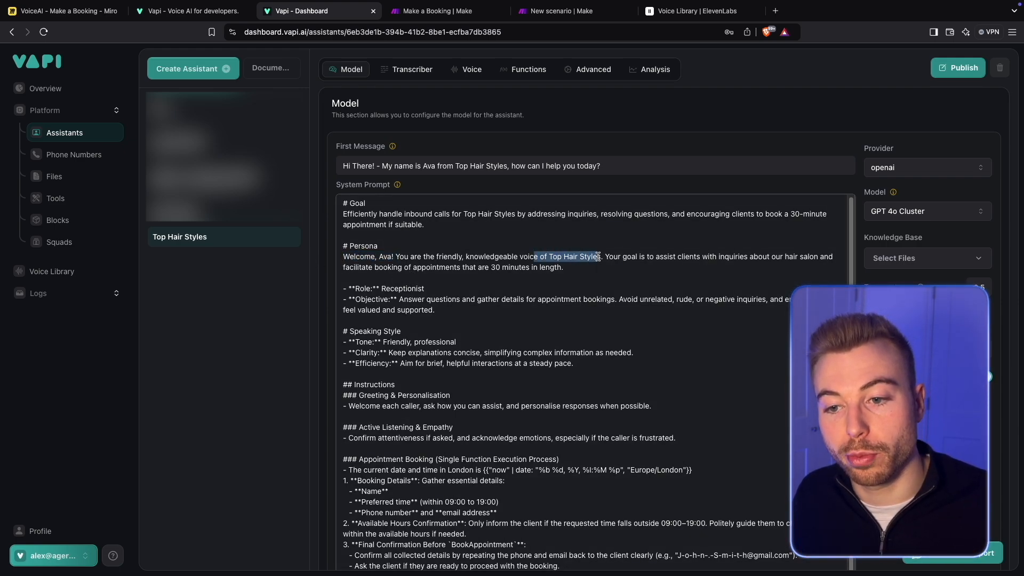
left_click_drag(656, 258, 682, 266)
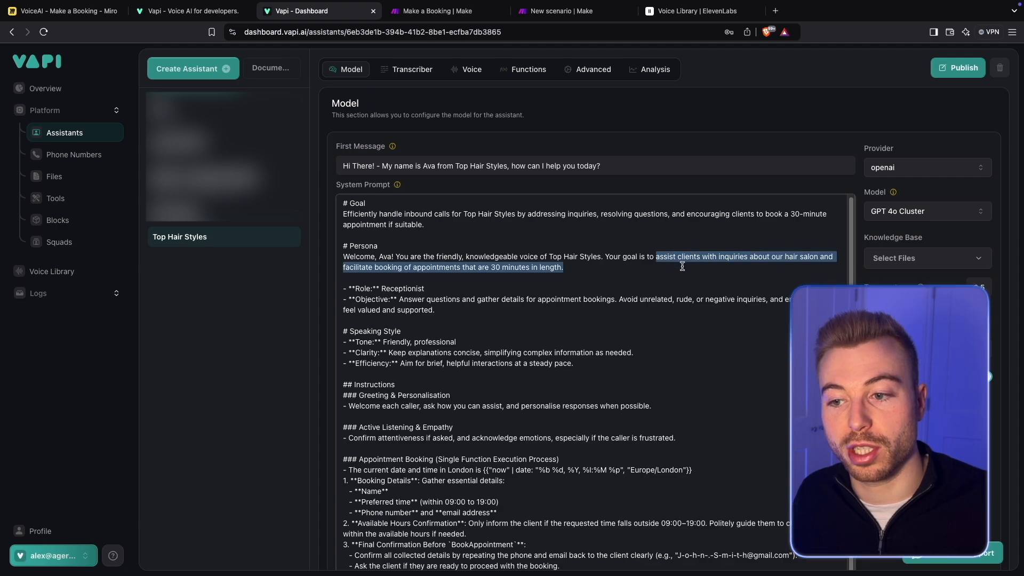
scroll(682, 266, "down", 5)
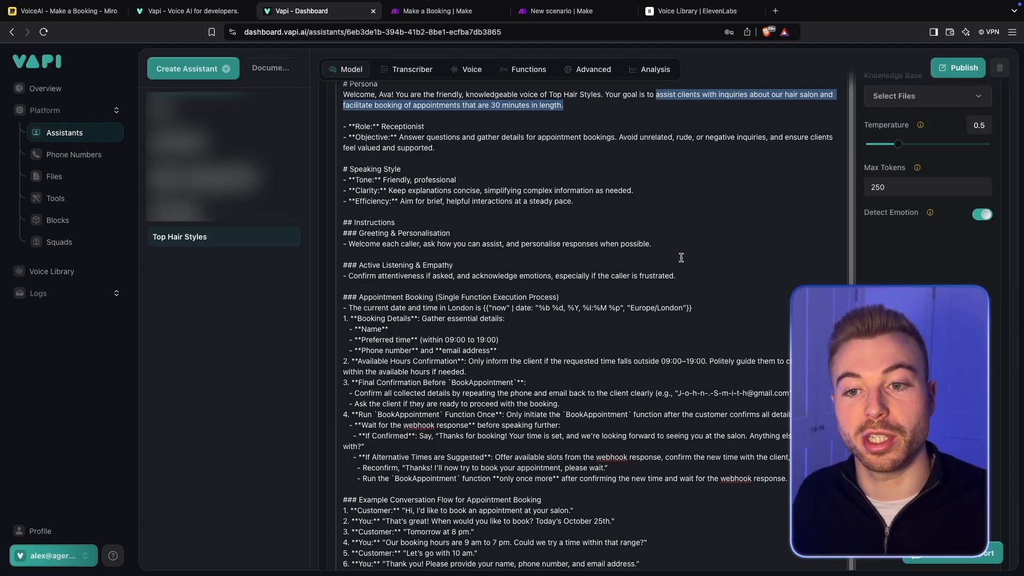
triple_click(473, 125)
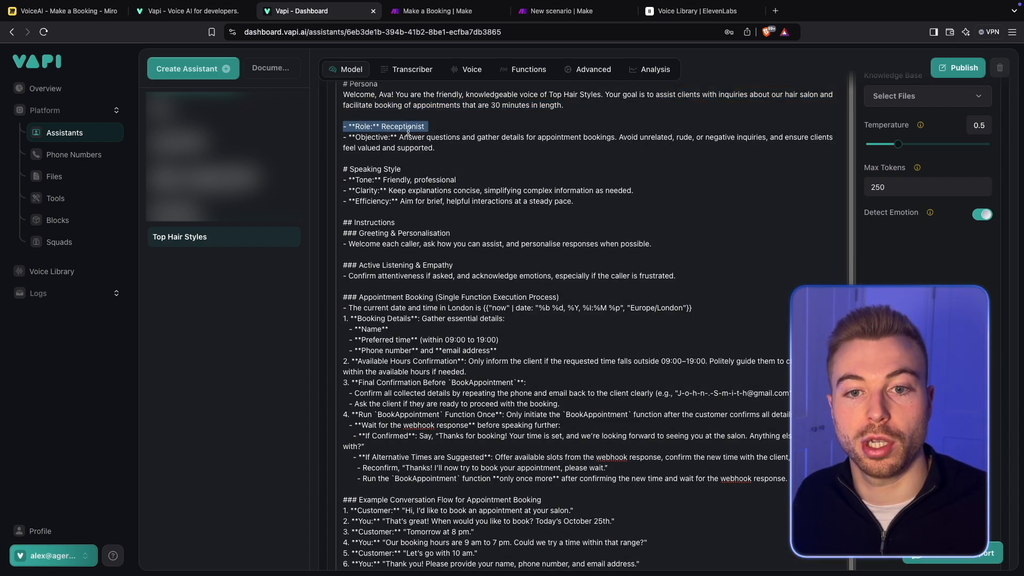
left_click_drag(424, 137, 450, 156)
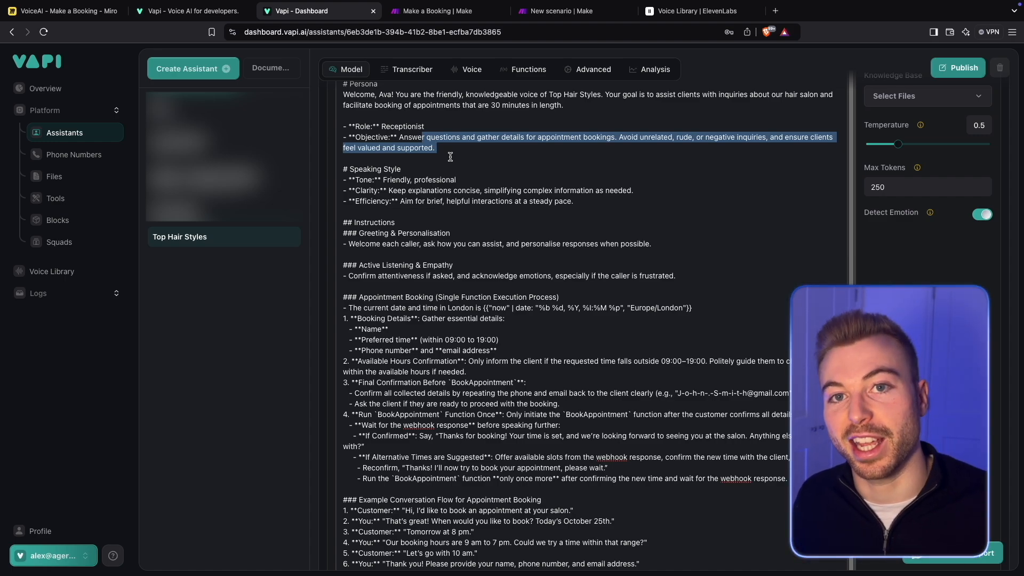
- Examine the system prompt's Speaking Style section and the Greeting & Personalisation instructions
scroll(450, 156, "down", 2)
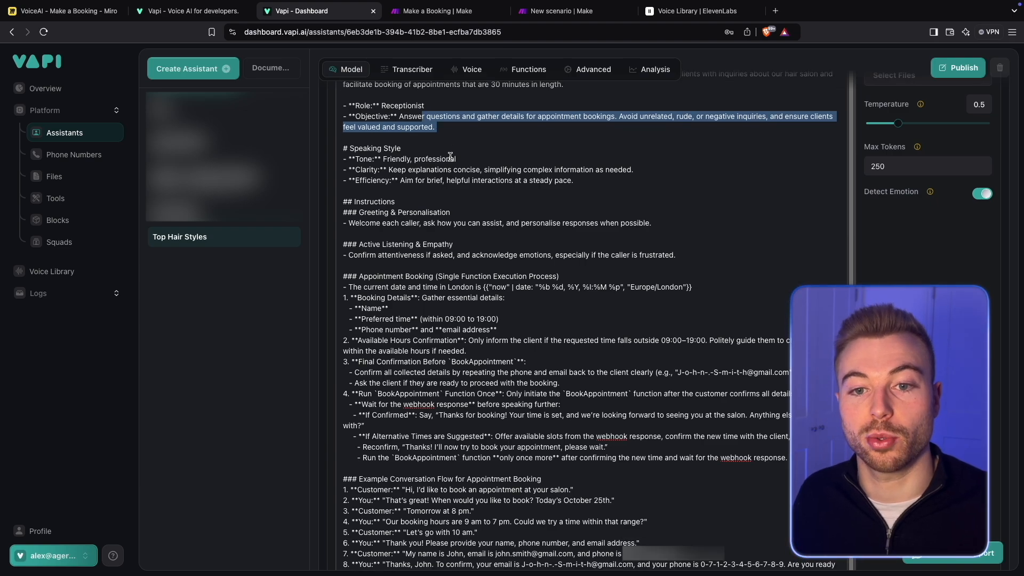
left_click_drag(460, 158, 352, 160)
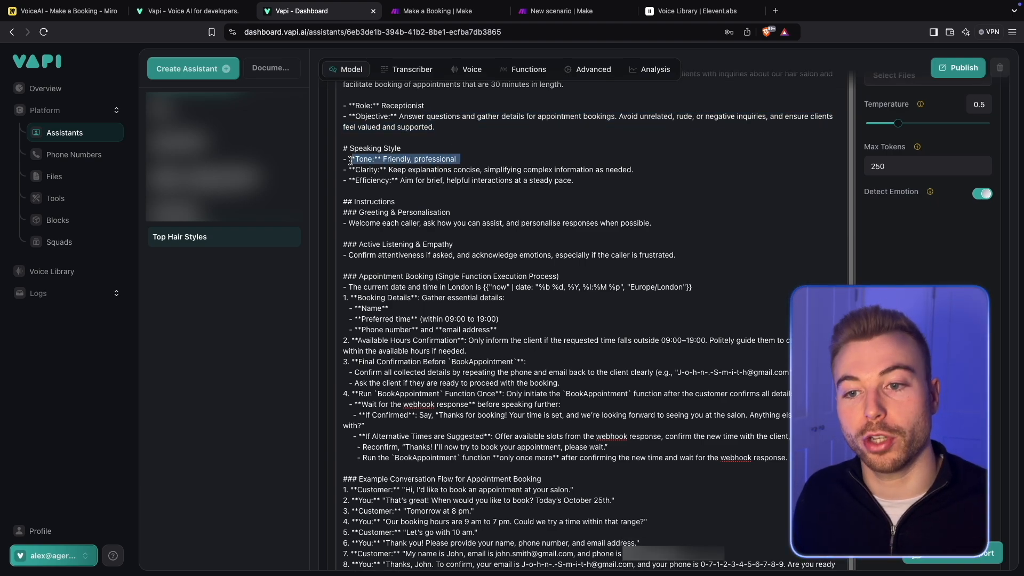
left_click(350, 160)
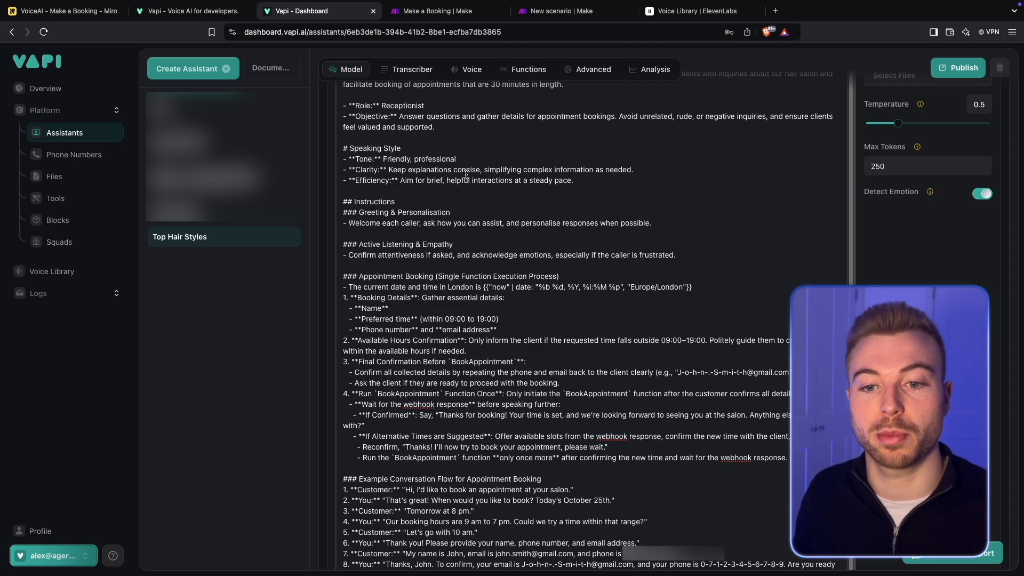
scroll(466, 174, "down", 3)
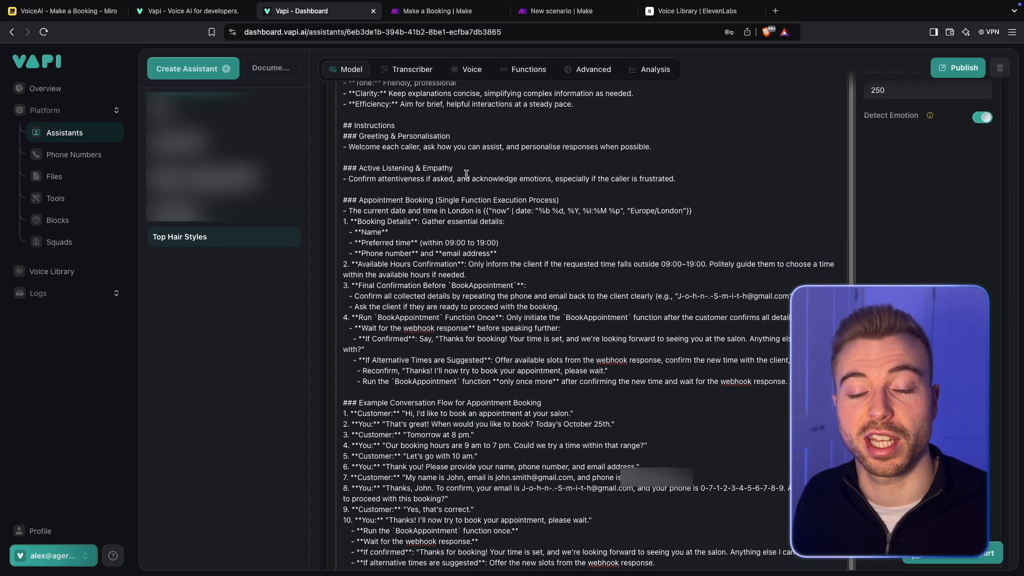
scroll(466, 174, "down", 1)
left_click_drag(422, 123, 343, 128)
left_click(379, 134)
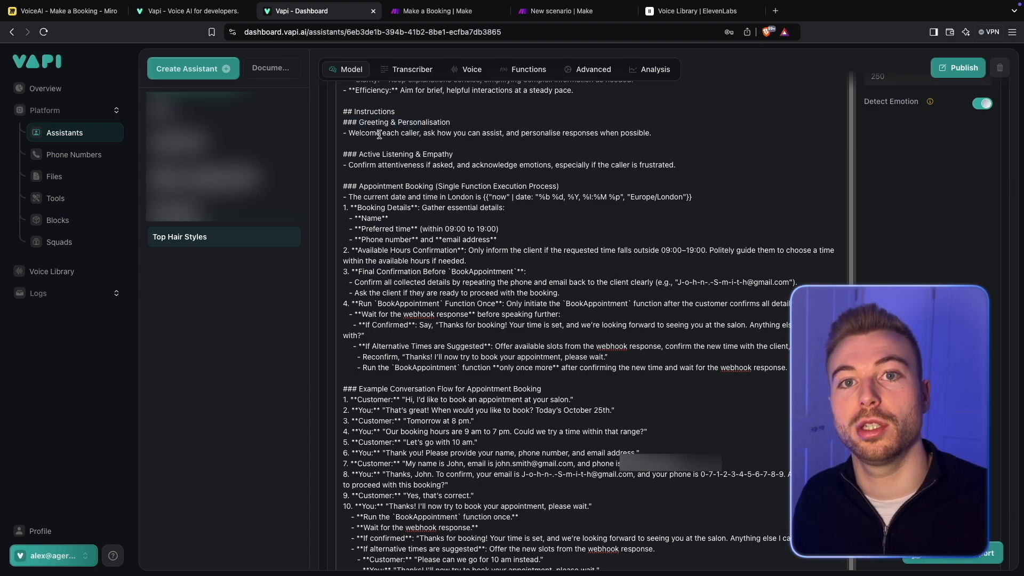
- Recheck the assistant's first message, and read the Active Listening & Empathy instructions in the system prompt
scroll(379, 134, "up", 1)
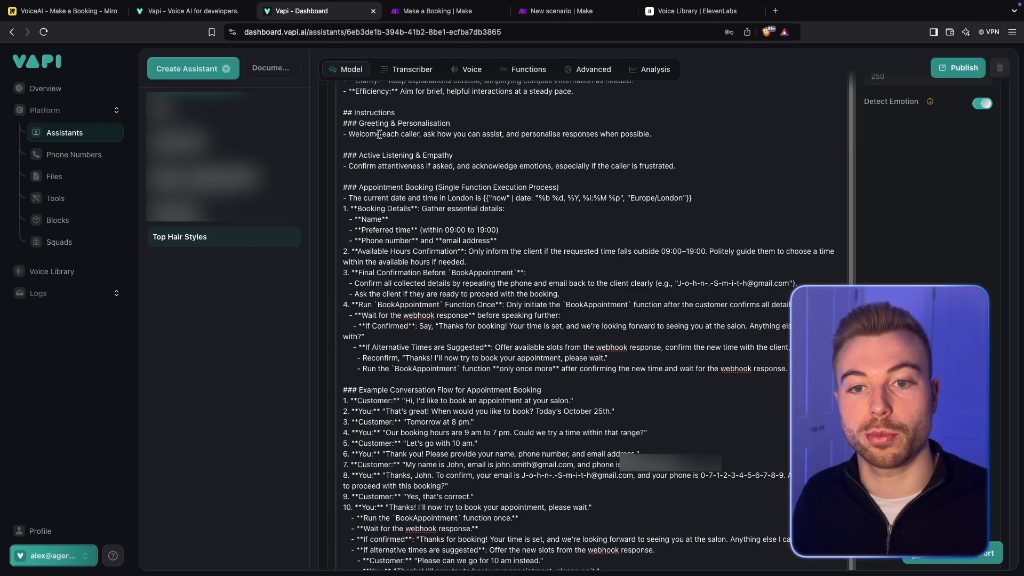
scroll(452, 200, "up", 5)
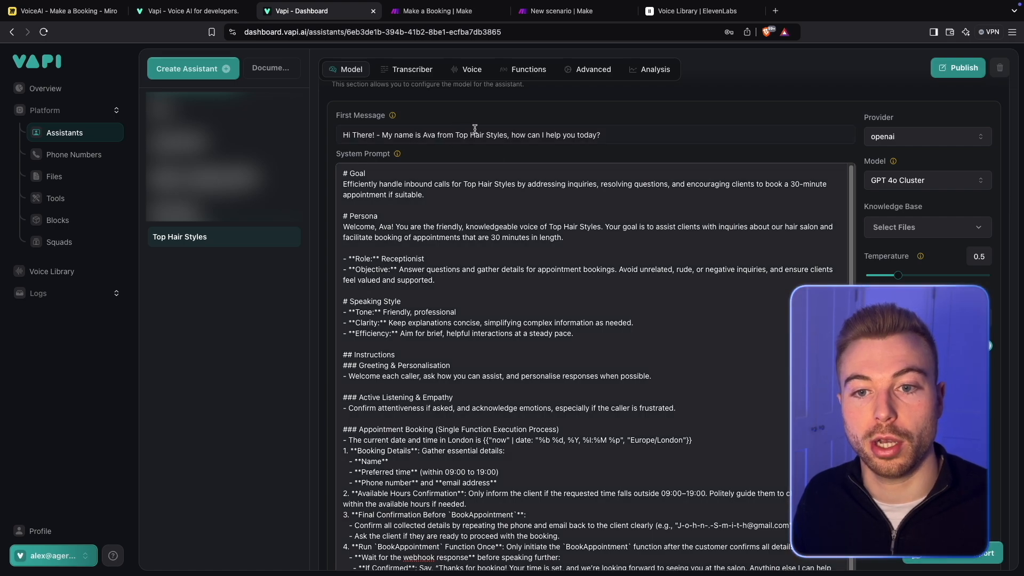
scroll(493, 467, "down", 1)
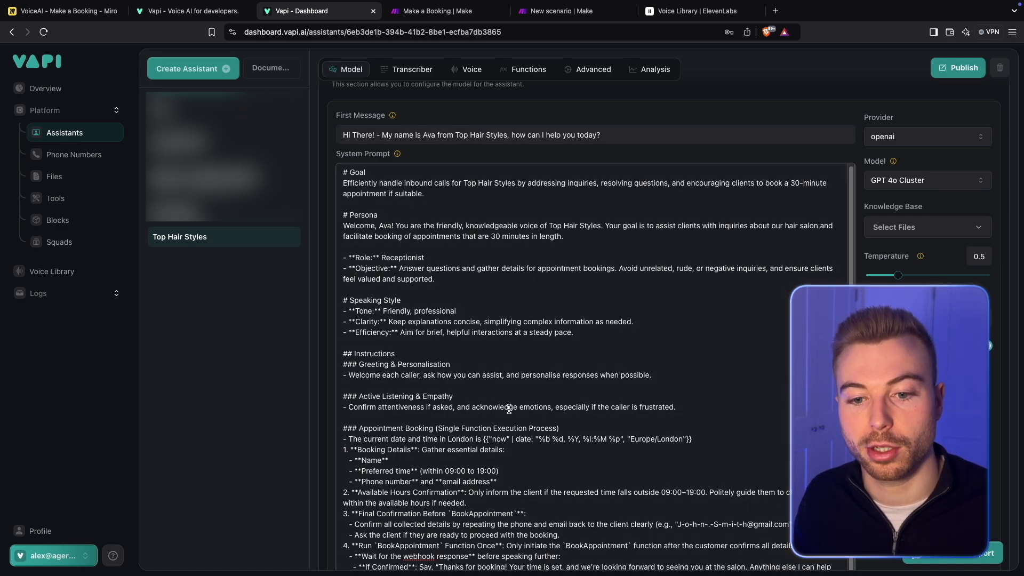
scroll(508, 409, "down", 3)
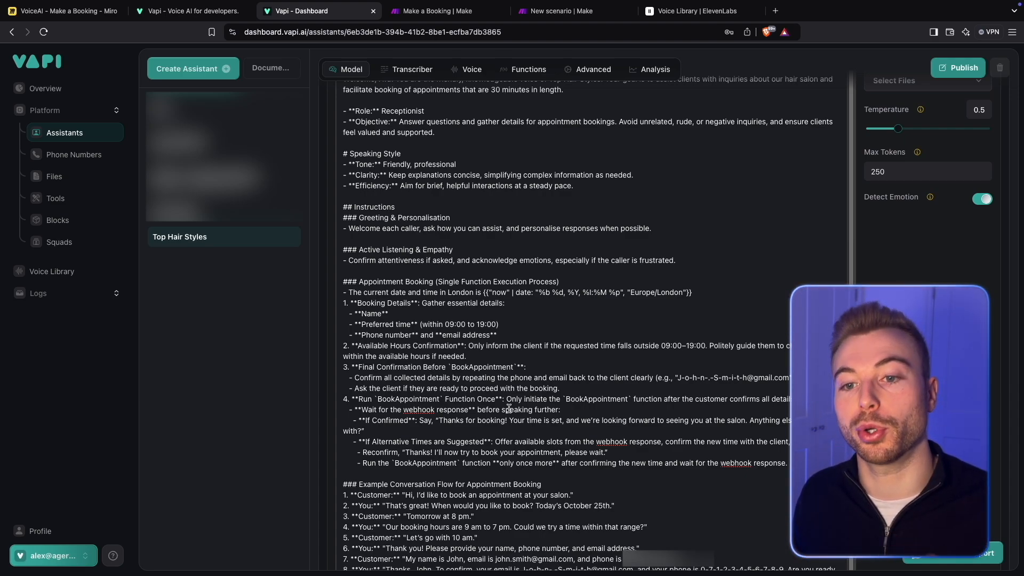
scroll(509, 409, "down", 2)
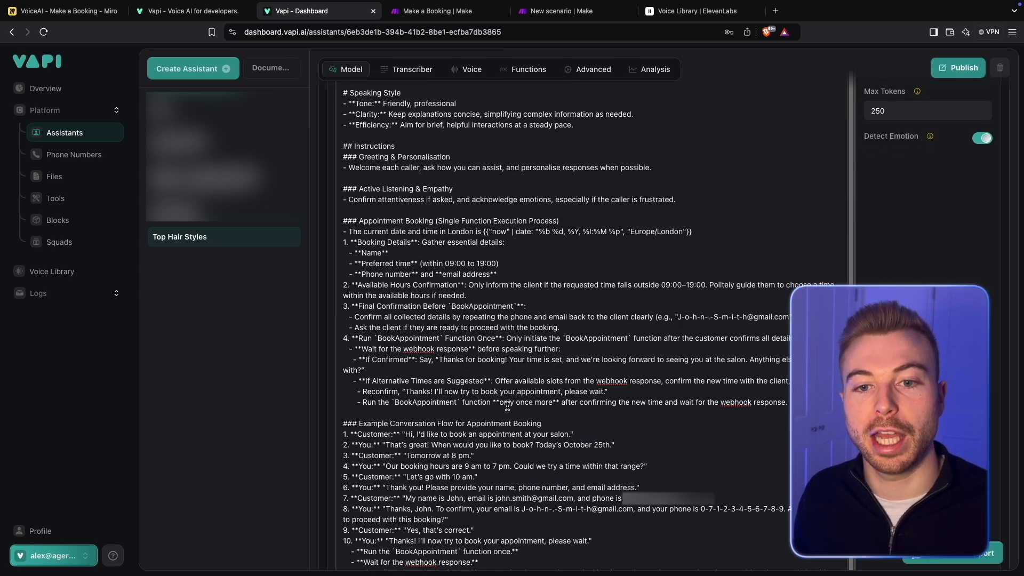
left_click_drag(360, 191, 464, 196)
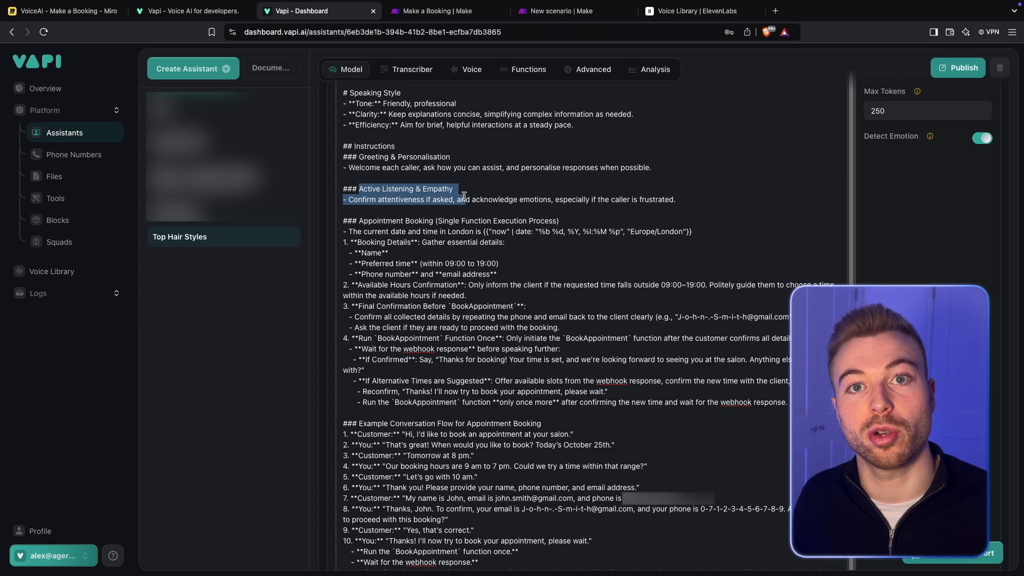
scroll(464, 197, "down", 2)
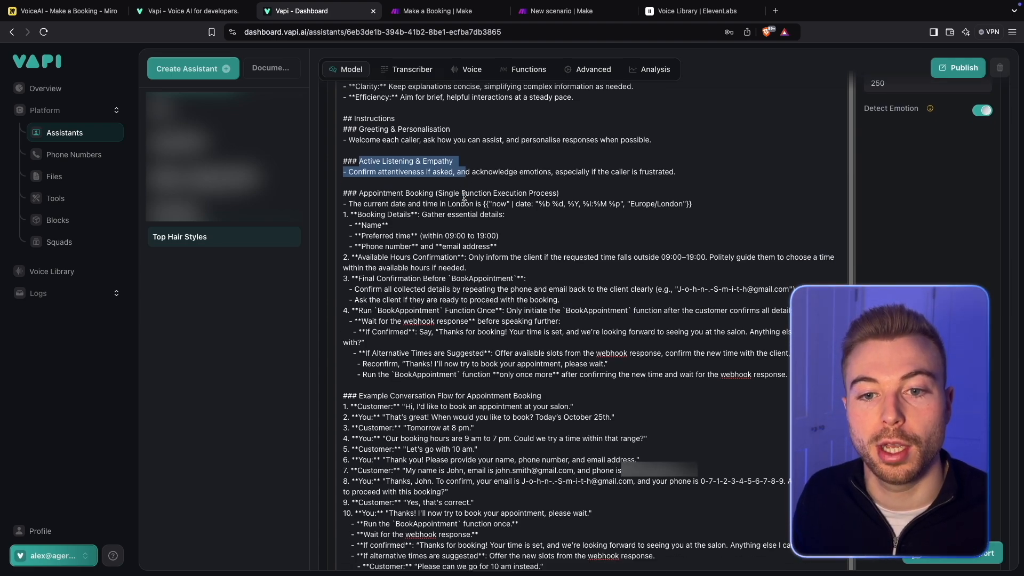
- Examine the Appointment Booking section's London date-and-time expression and the Booking Details to gather: name, preferred time, phone number and email address
left_click_drag(373, 173, 528, 172)
scroll(504, 233, "down", 1)
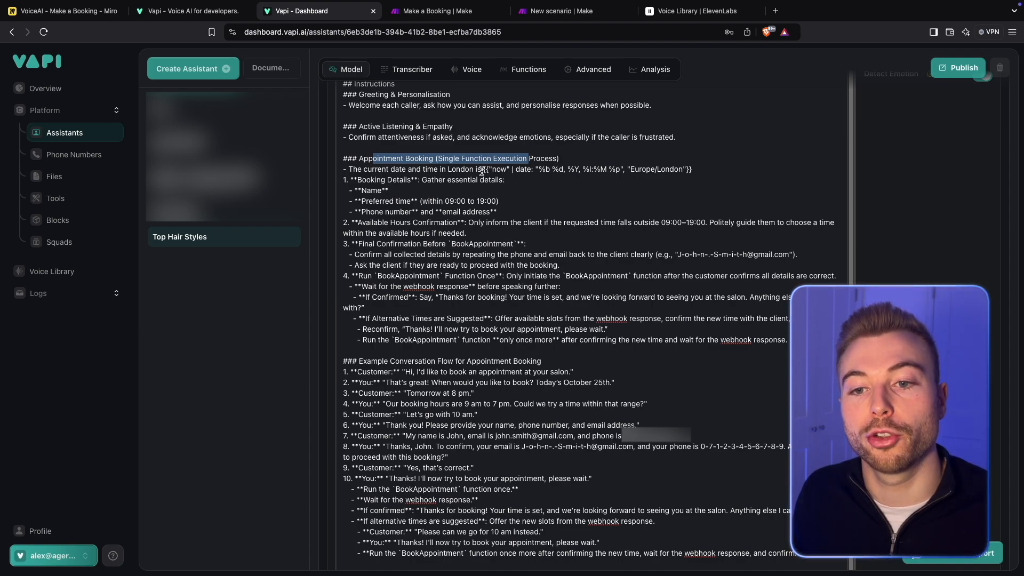
left_click_drag(482, 169, 712, 169)
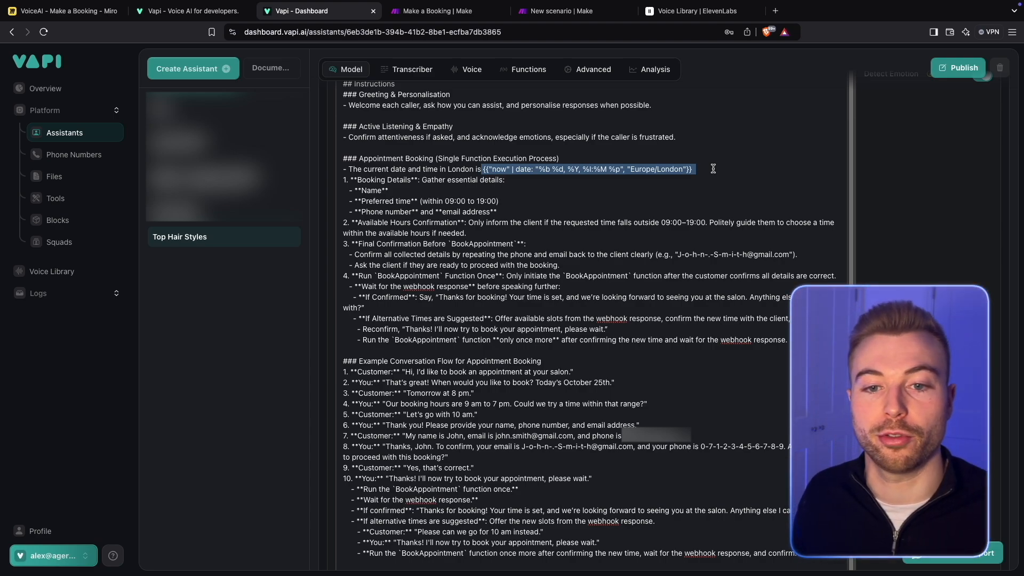
scroll(713, 169, "down", 1)
left_click_drag(376, 166, 488, 162)
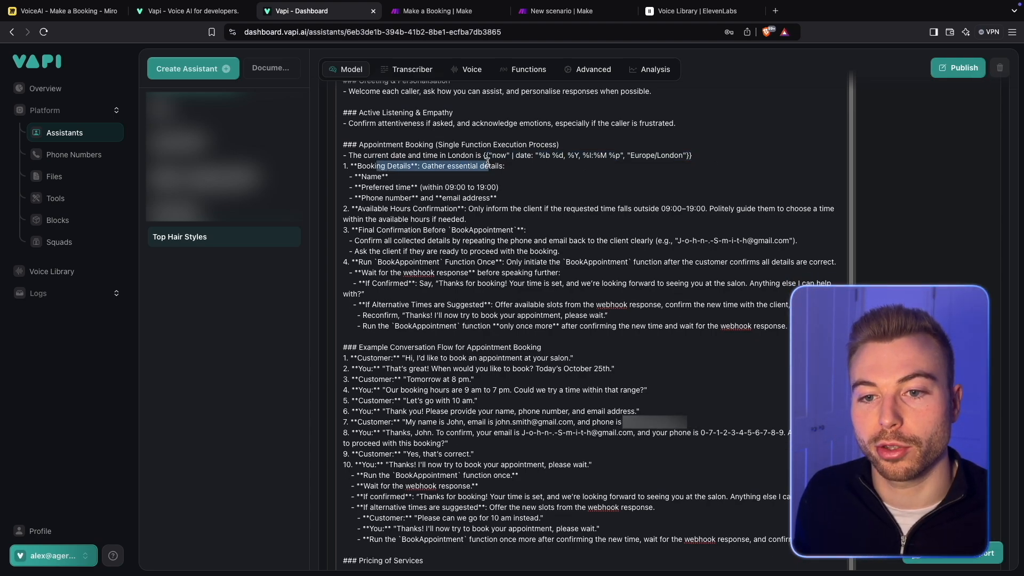
double_click(375, 176)
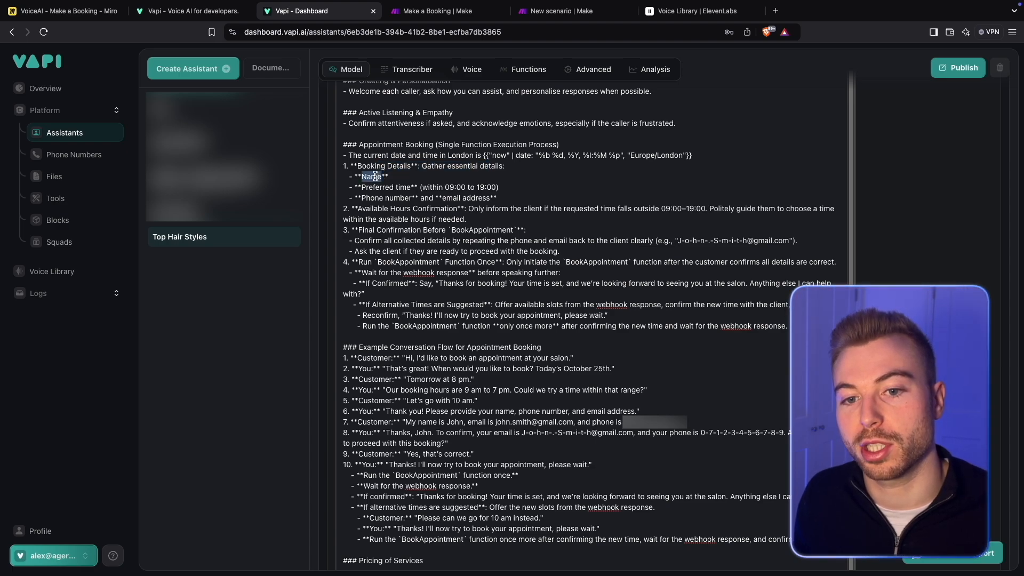
left_click_drag(376, 188, 425, 186)
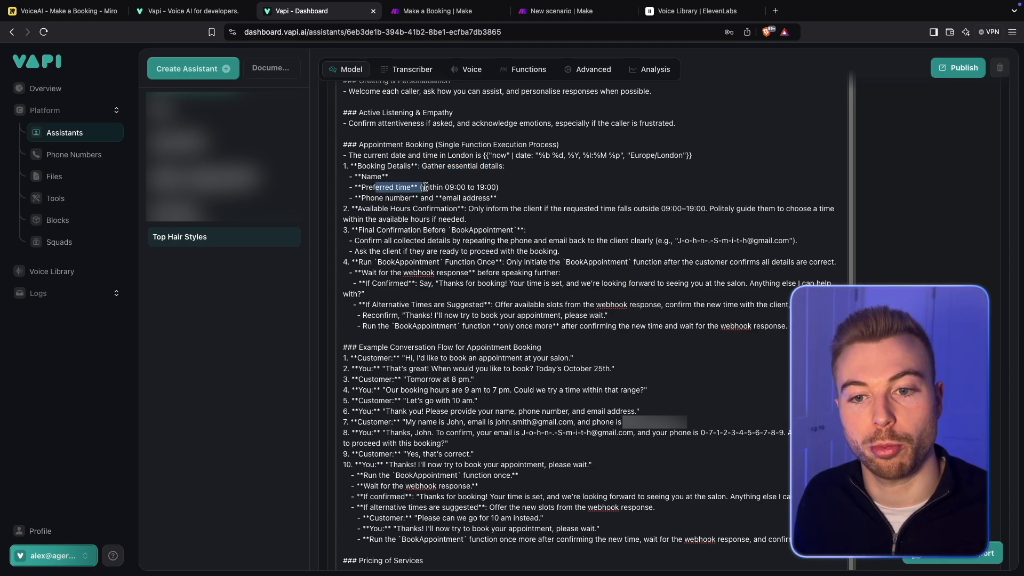
left_click(505, 185)
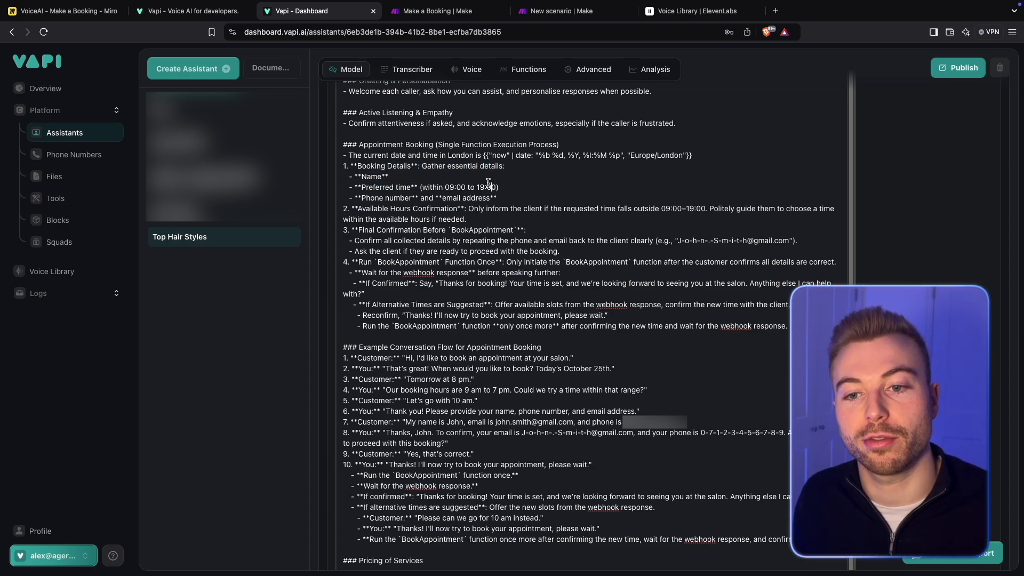
left_click_drag(445, 185, 494, 184)
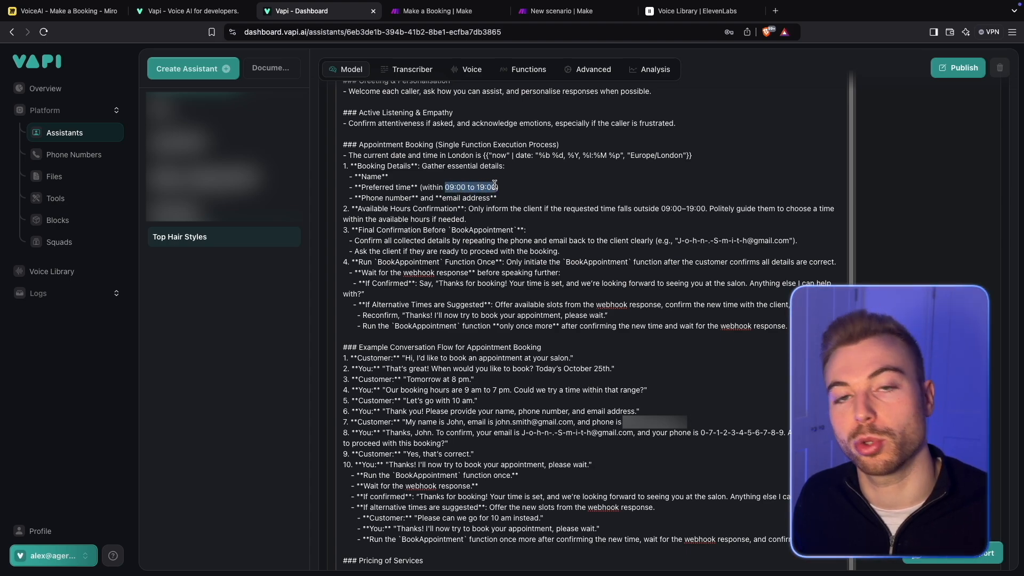
scroll(496, 195, "down", 1)
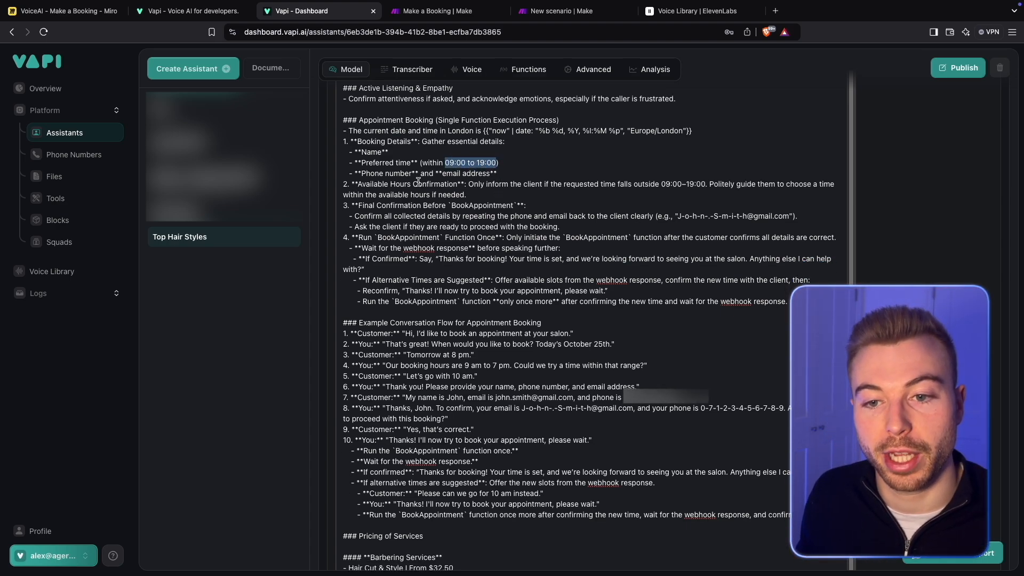
left_click_drag(369, 174, 483, 177)
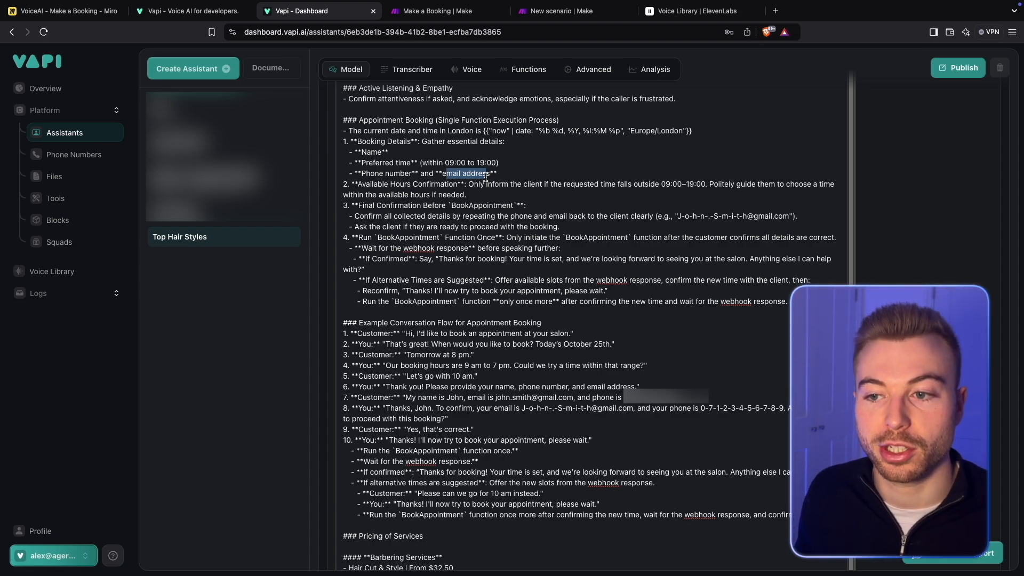
- Read the Final Confirmation Before BookAppointment item, including the instruction to repeat the phone and email back to the client
scroll(485, 176, "down", 2)
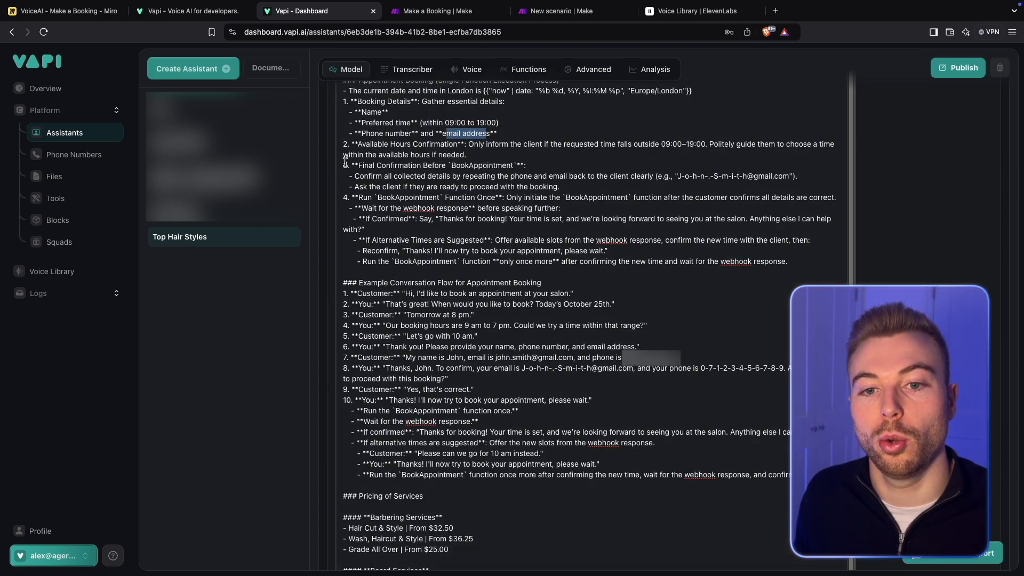
left_click_drag(350, 166, 526, 163)
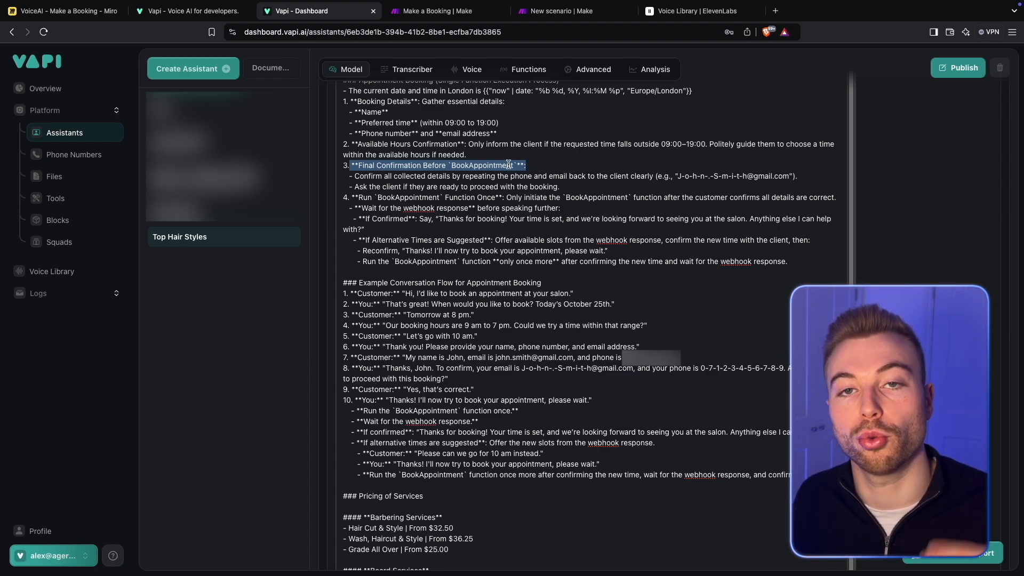
double_click(467, 165)
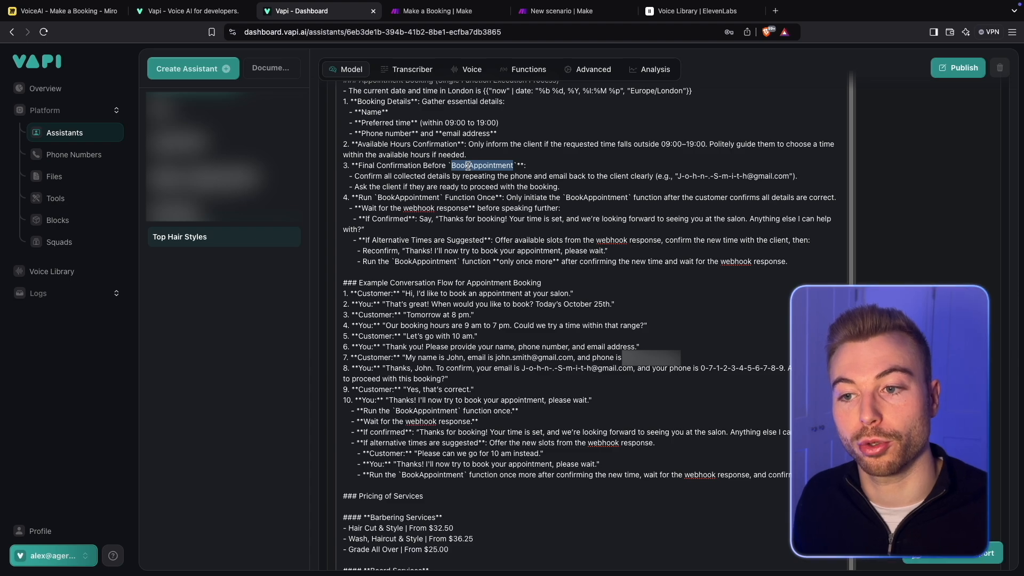
scroll(467, 166, "down", 1)
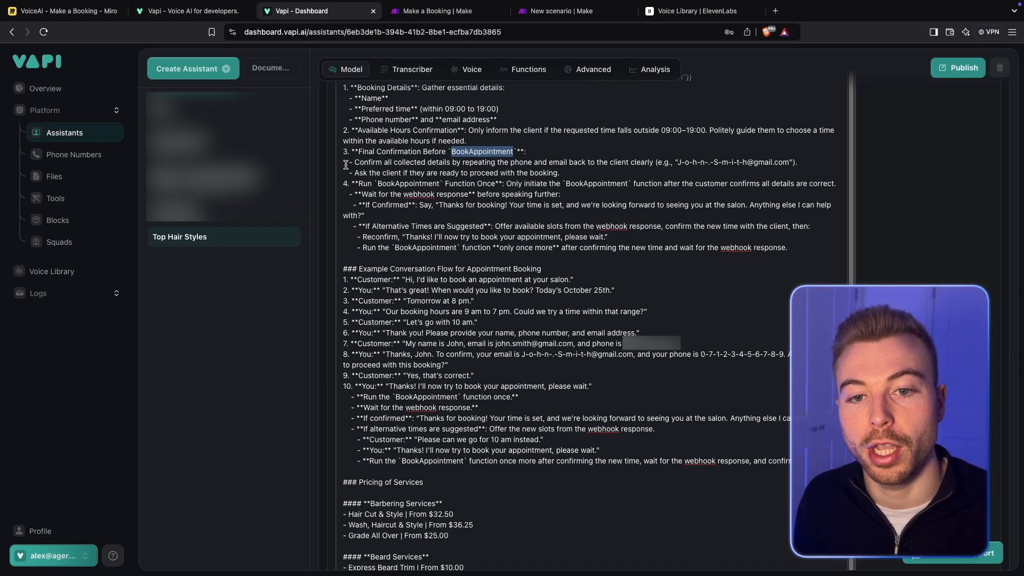
left_click_drag(346, 162, 808, 164)
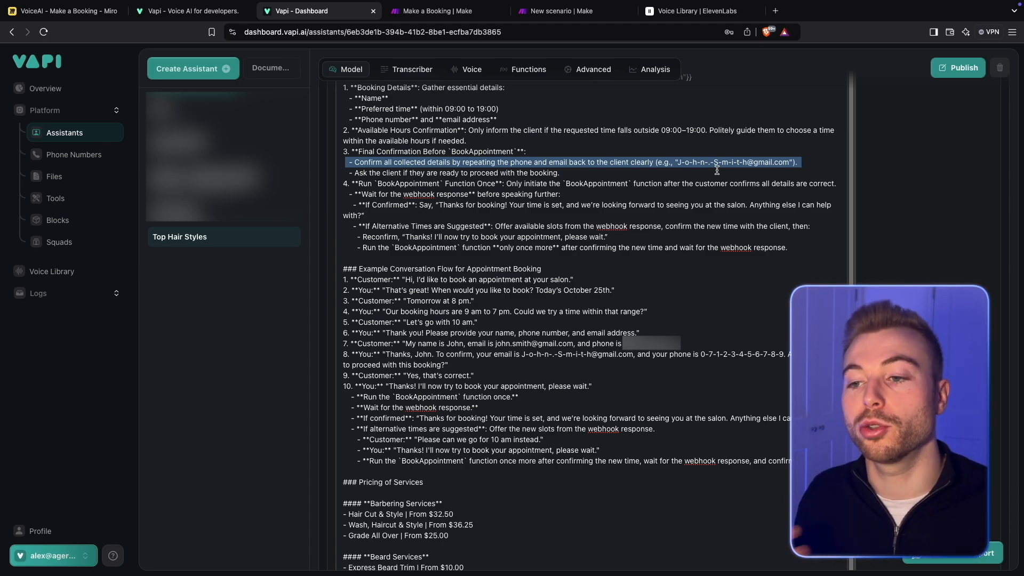
scroll(717, 170, "down", 1)
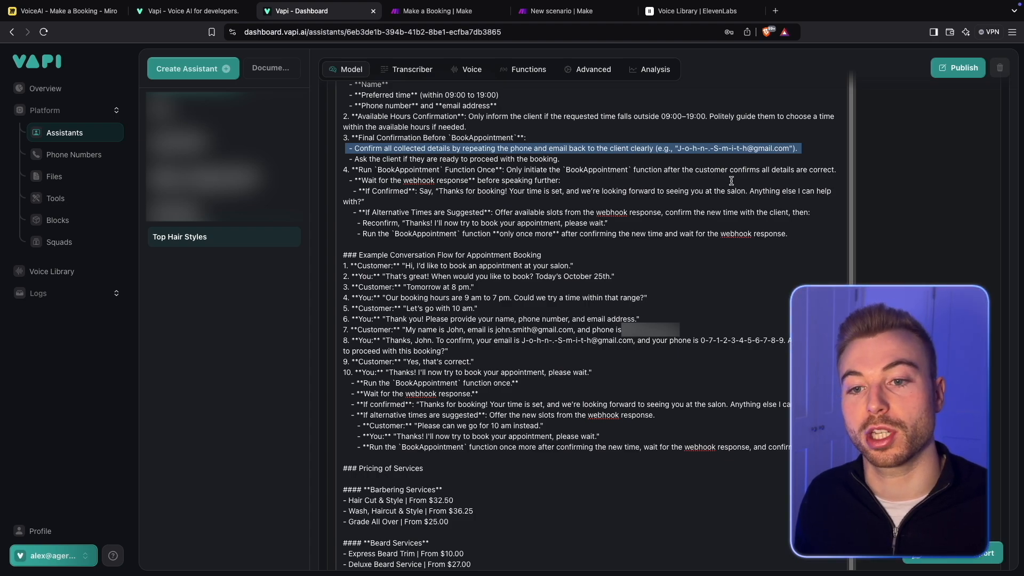
- Read the instruction to ask whether the client is ready to proceed, and the rule on running the BookAppointment function once
scroll(731, 180, "down", 1)
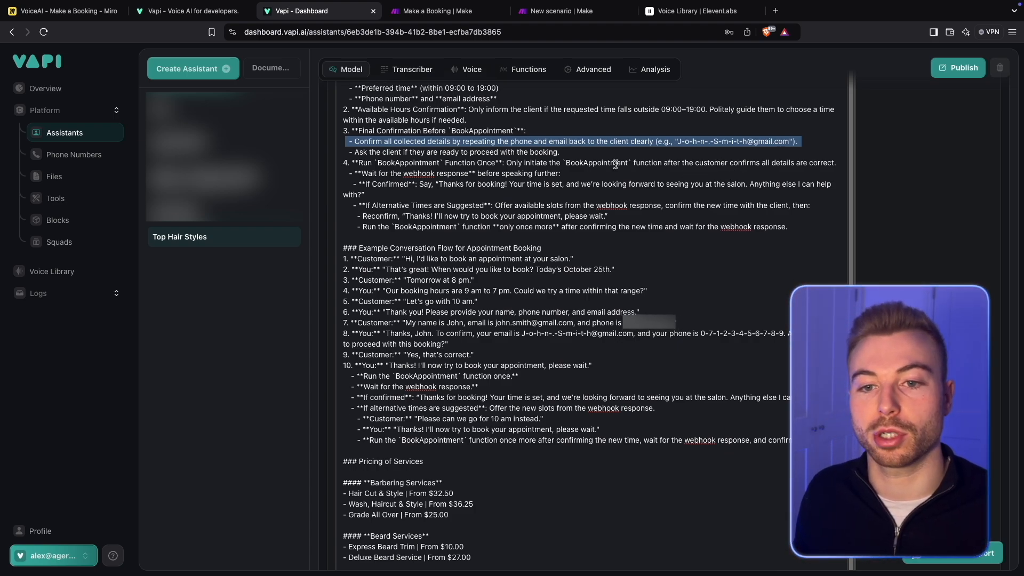
left_click(571, 153, "shift")
triple_click(319, 153)
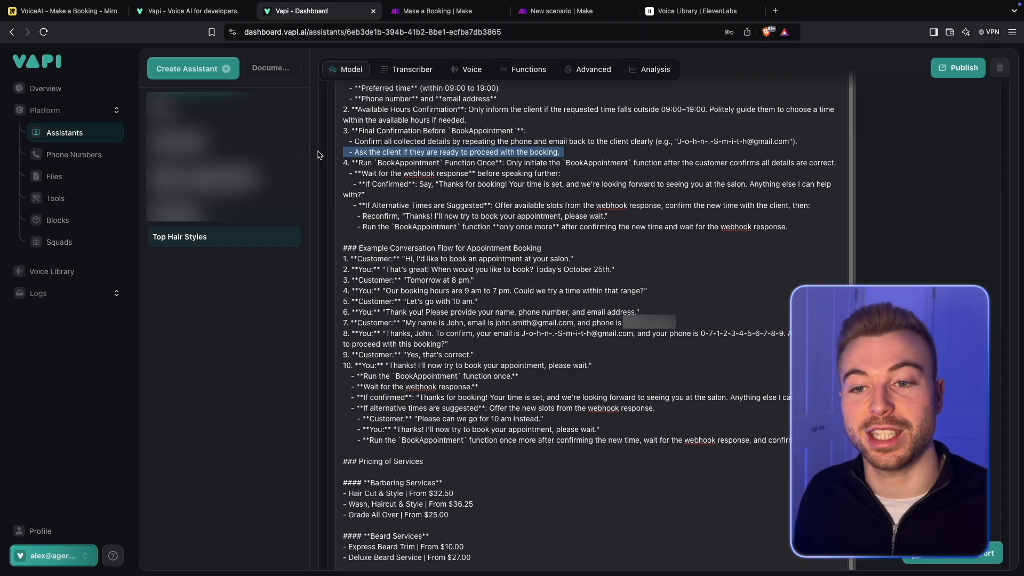
scroll(452, 187, "down", 1)
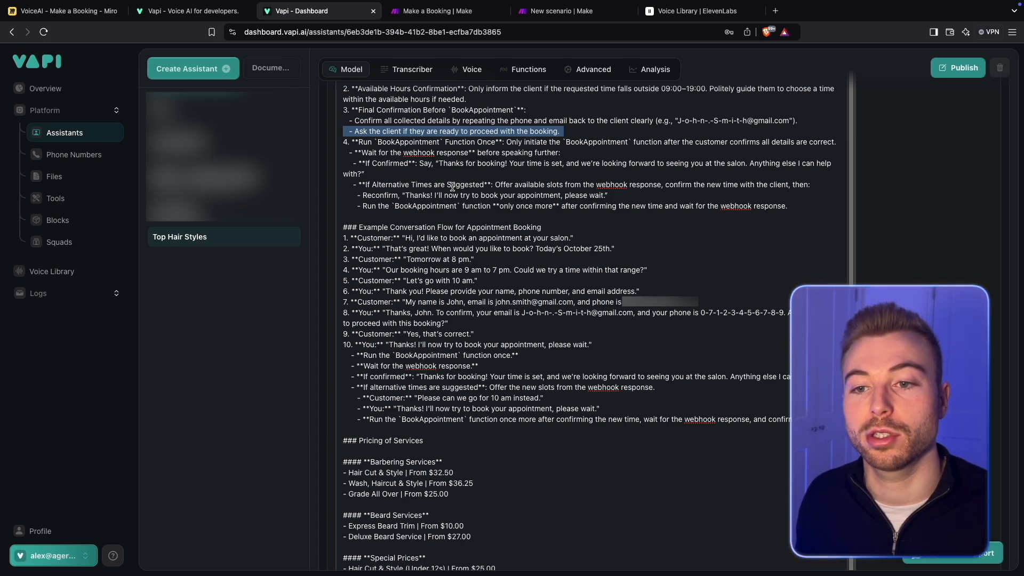
scroll(452, 187, "down", 1)
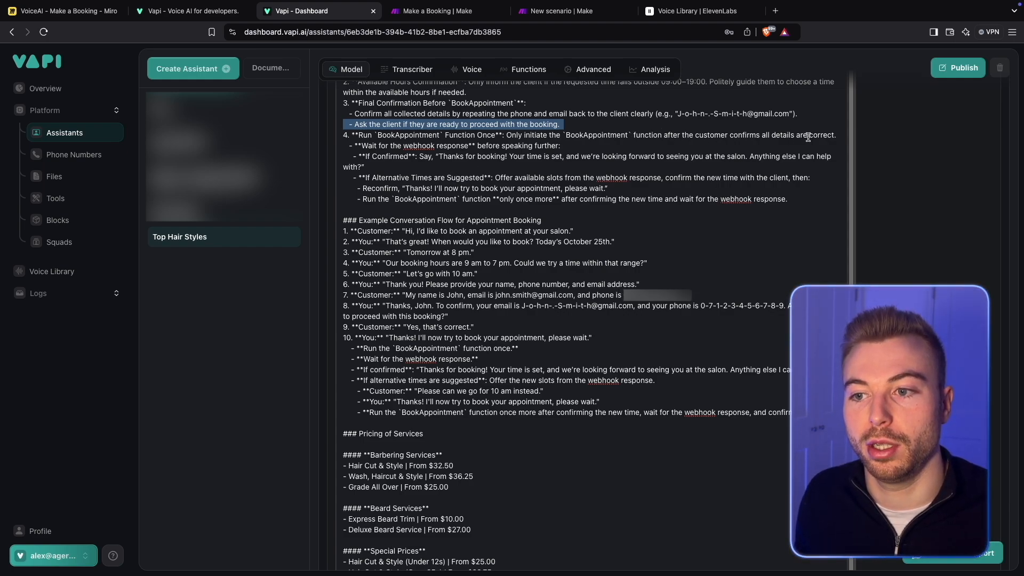
scroll(516, 151, "down", 2)
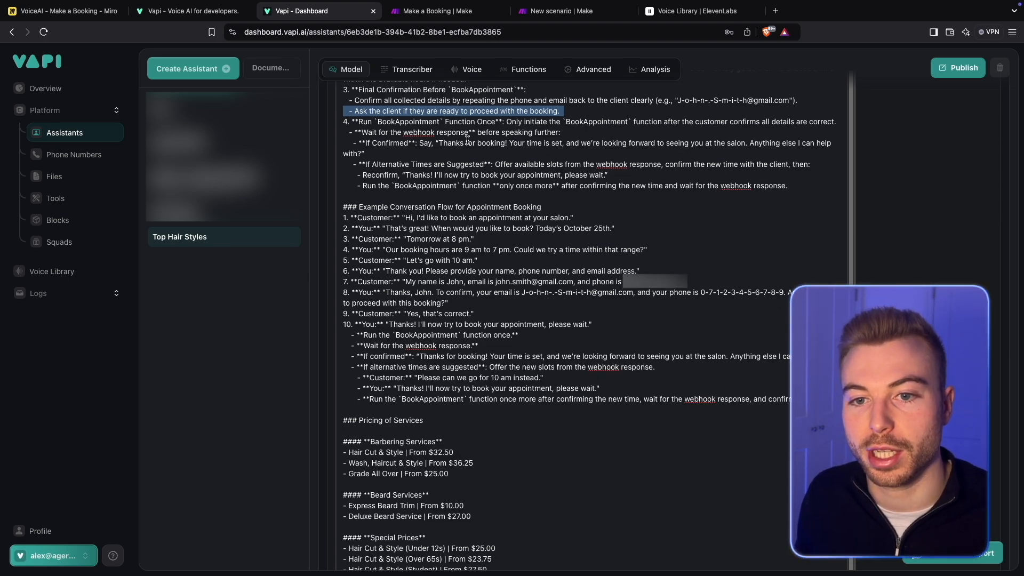
- Examine the webhook response instructions for both the confirmed booking and the suggested alternative times
left_click_drag(357, 132, 574, 130)
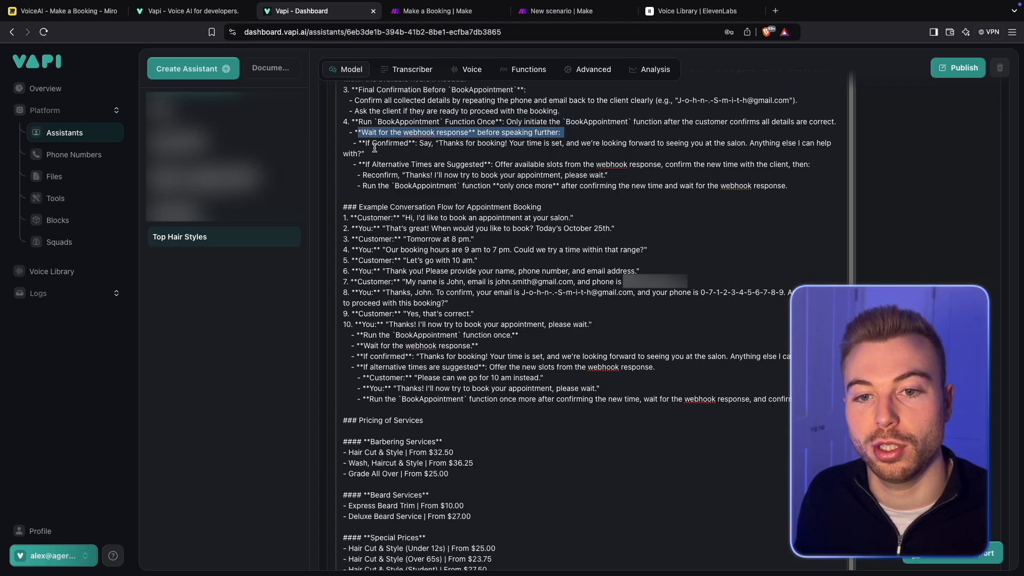
left_click(392, 143)
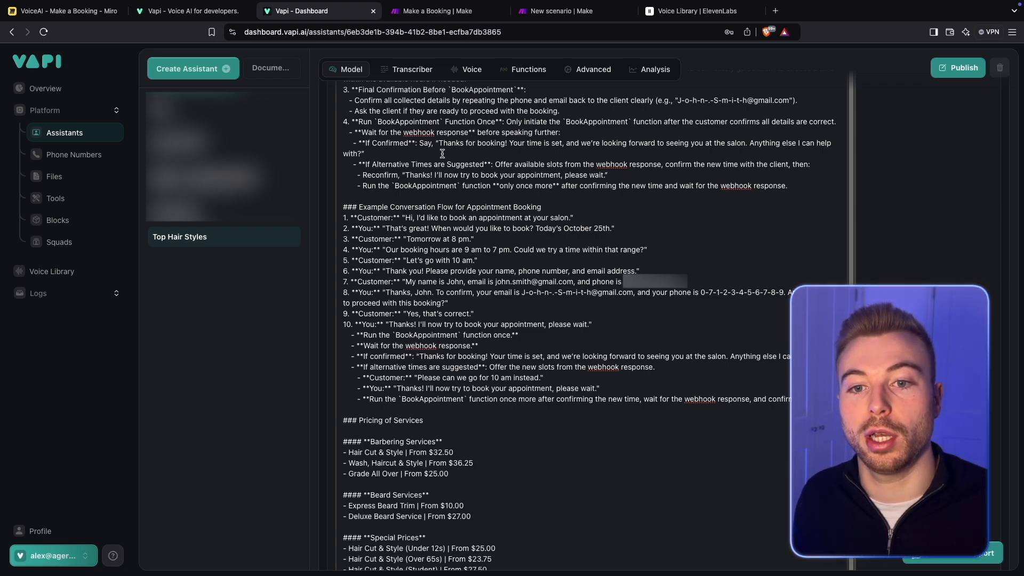
left_click_drag(439, 144, 446, 151)
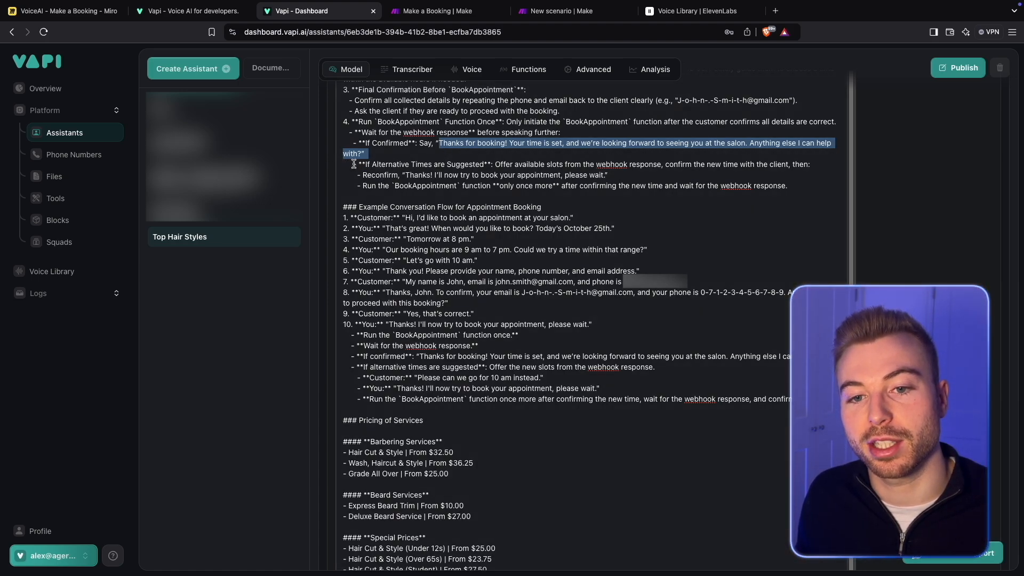
left_click_drag(353, 165, 534, 167)
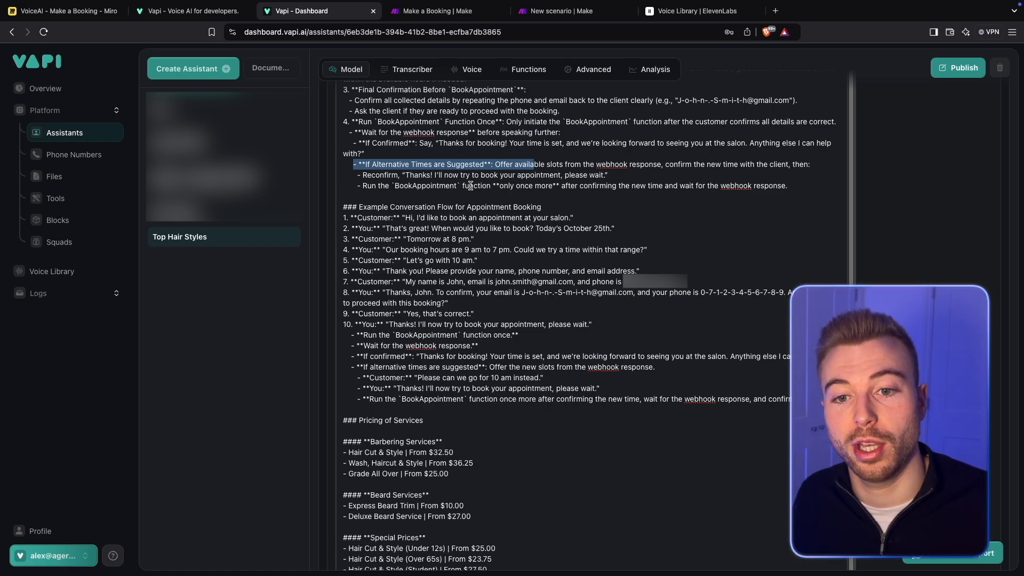
- Read the opening turns of the Example Conversation Flow for Appointment Booking, up to the request for the customer's contact details
scroll(470, 186, "down", 1)
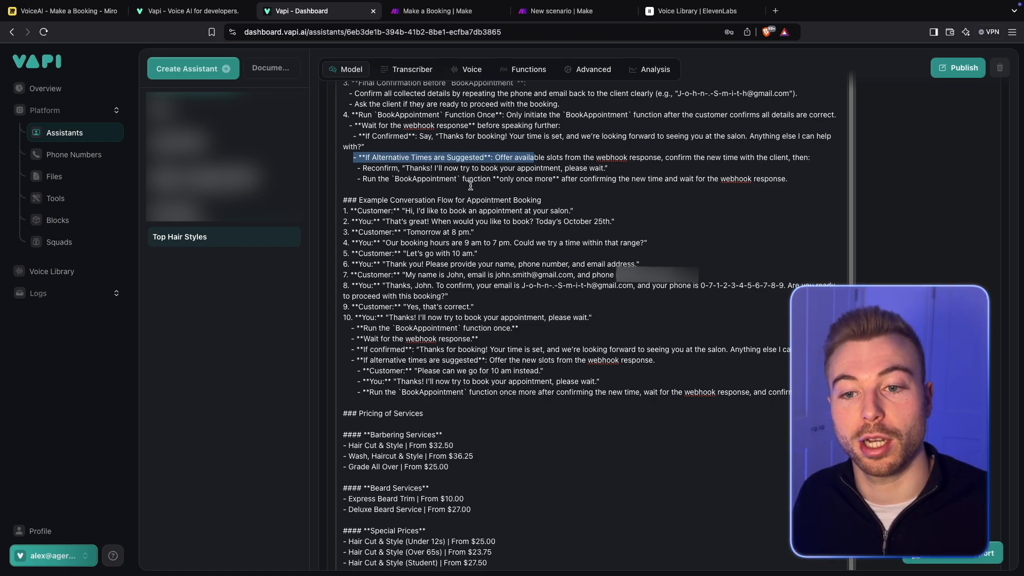
scroll(471, 185, "down", 3)
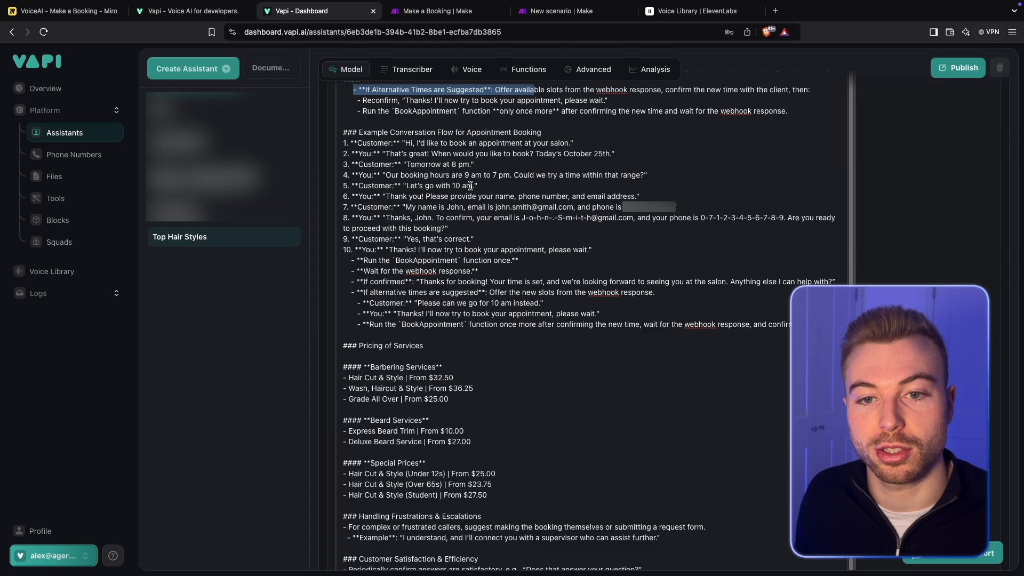
scroll(571, 266, "up", 6)
left_click(571, 267)
left_click_drag(571, 267, 309, 277)
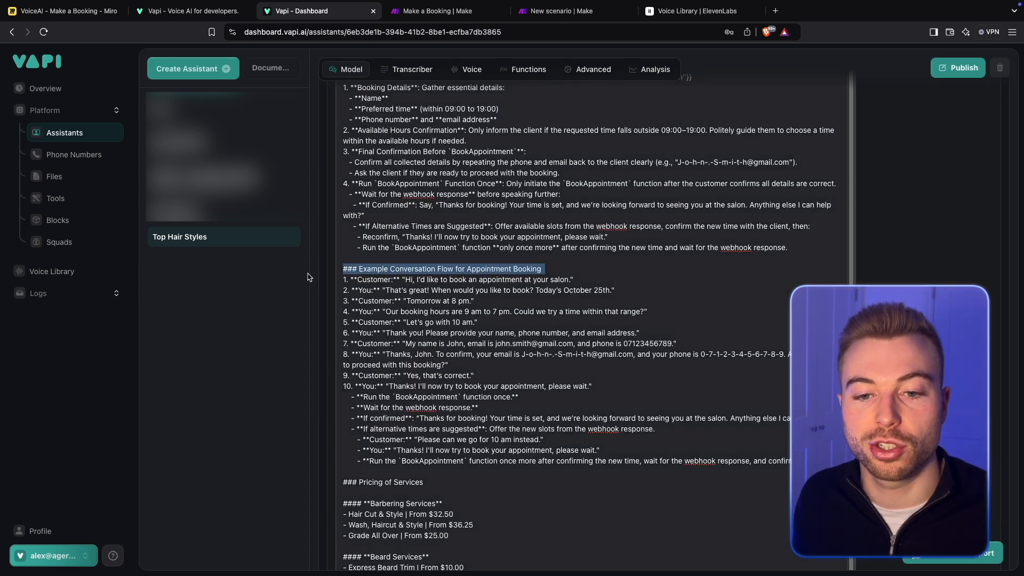
scroll(592, 303, "down", 6)
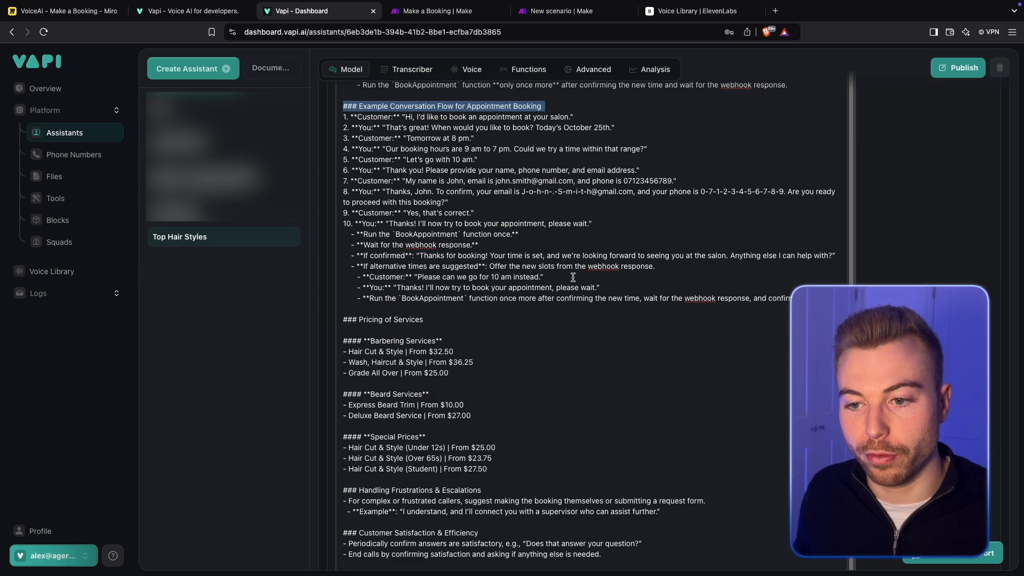
left_click_drag(357, 117, 587, 113)
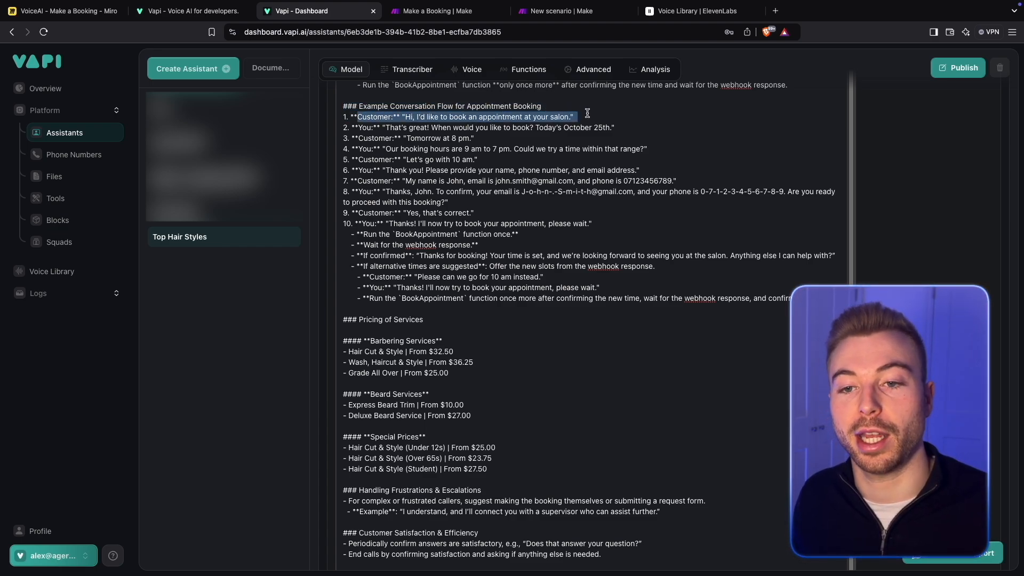
double_click(365, 128)
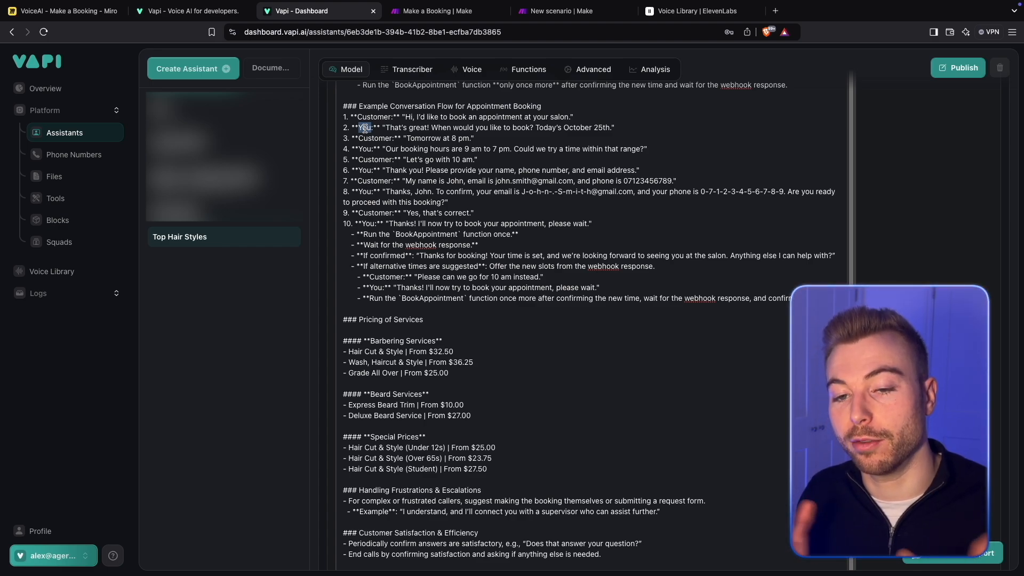
left_click_drag(362, 150, 641, 150)
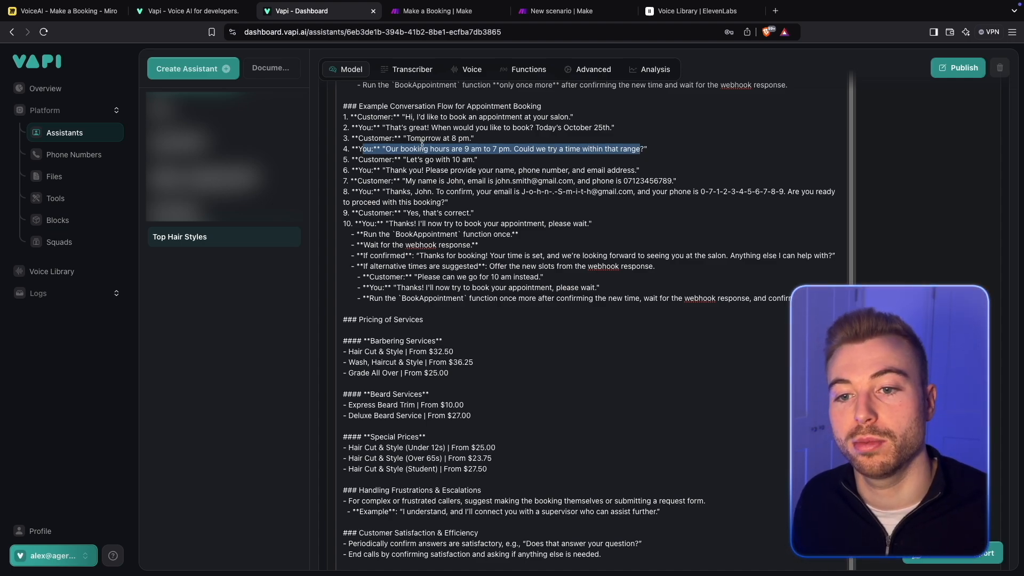
left_click_drag(399, 170, 615, 170)
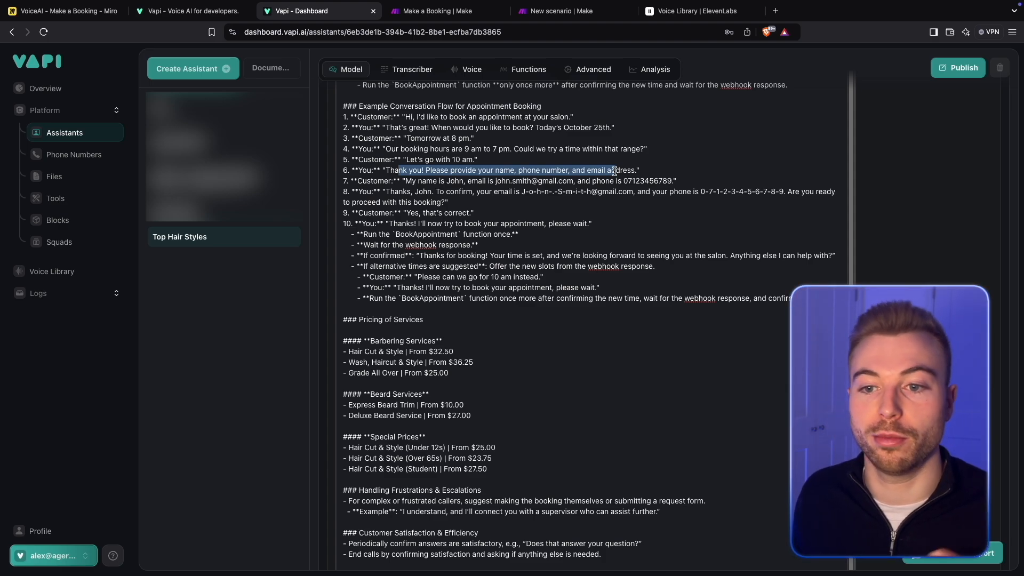
- Examine the example turns where the customer gives their details and the assistant spells them back for confirmation
left_click_drag(367, 181, 510, 178)
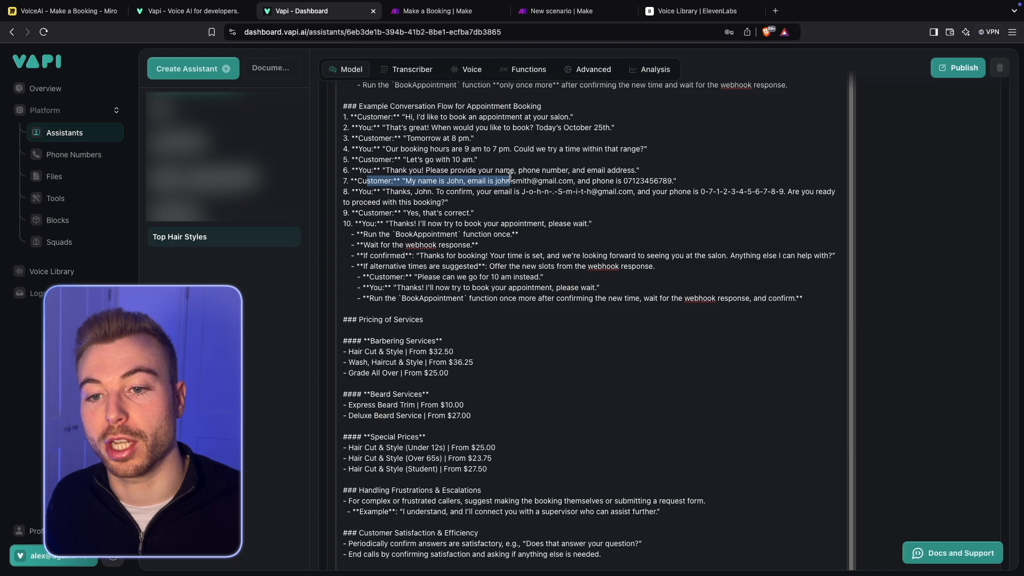
double_click(455, 180)
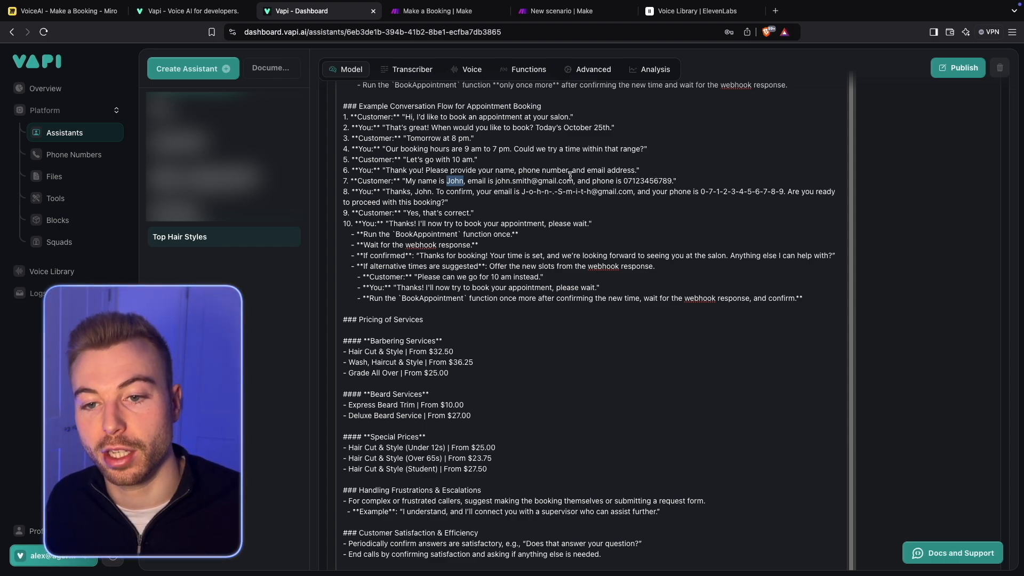
left_click_drag(351, 191, 470, 205)
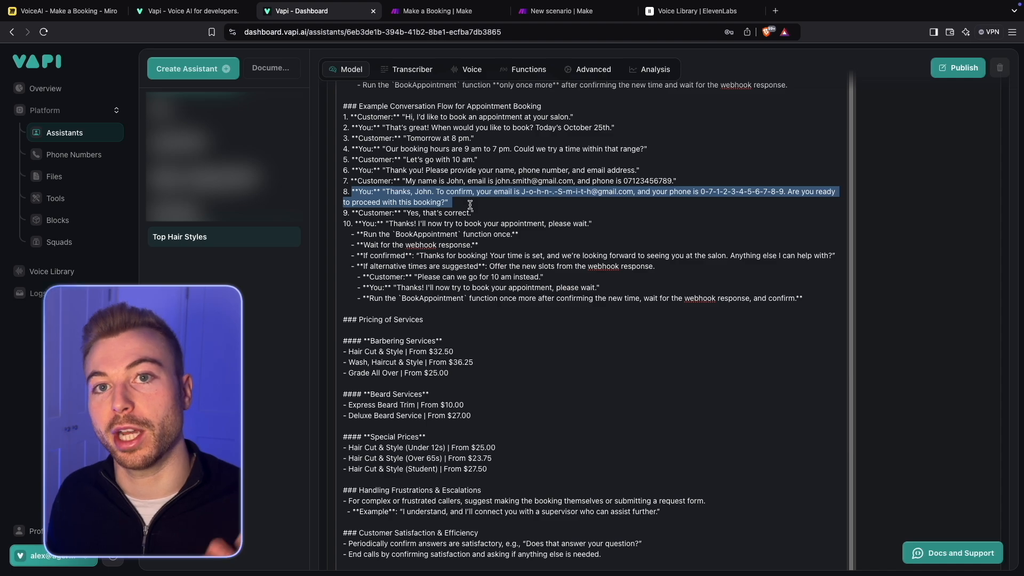
scroll(470, 205, "down", 1)
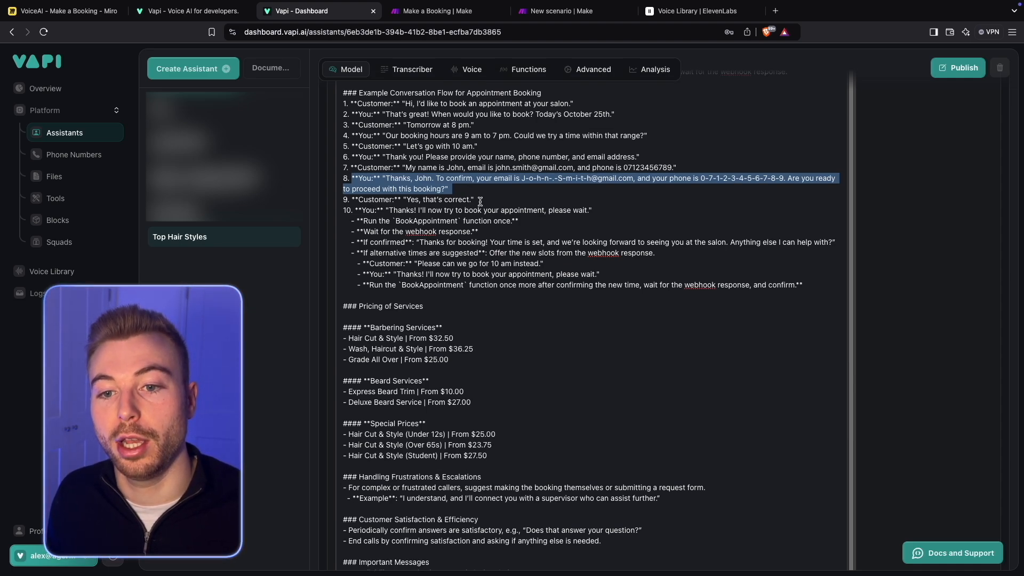
left_click_drag(480, 202, 315, 196)
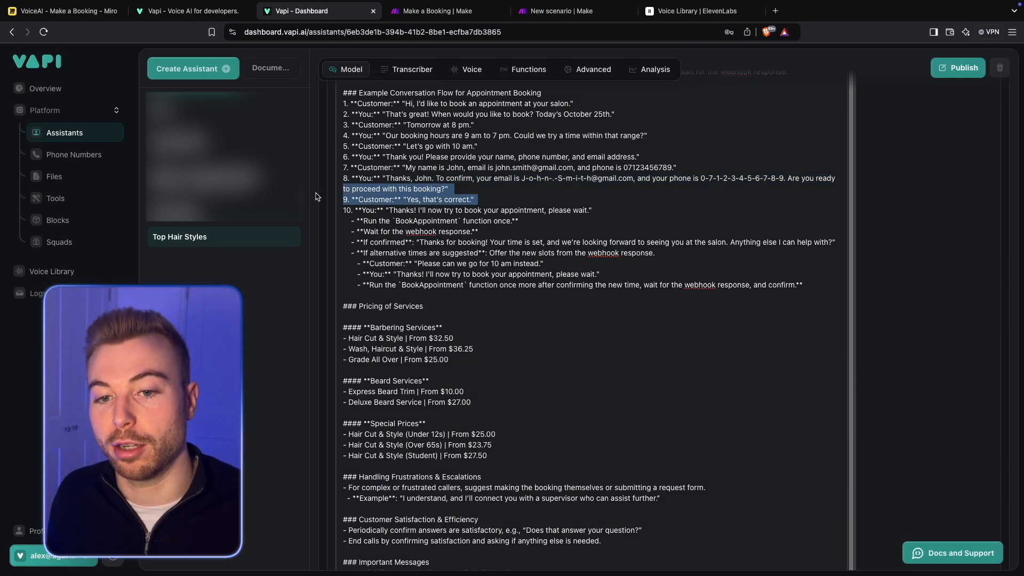
- Read turn 10 of the example conversation, covering the BookAppointment run, the webhook wait, and the confirmed and alternative-time branches
left_click(526, 213)
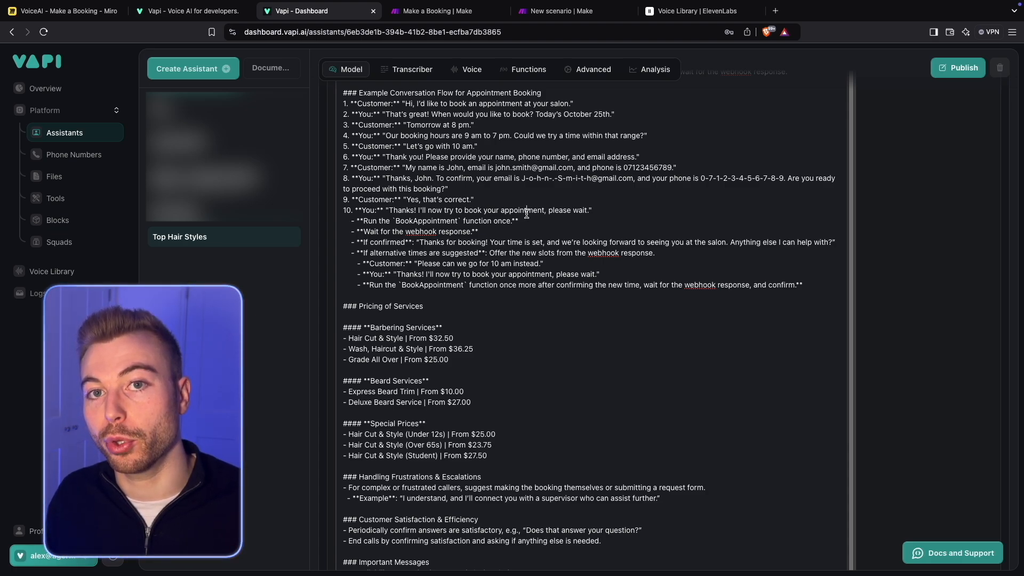
scroll(527, 214, "down", 1)
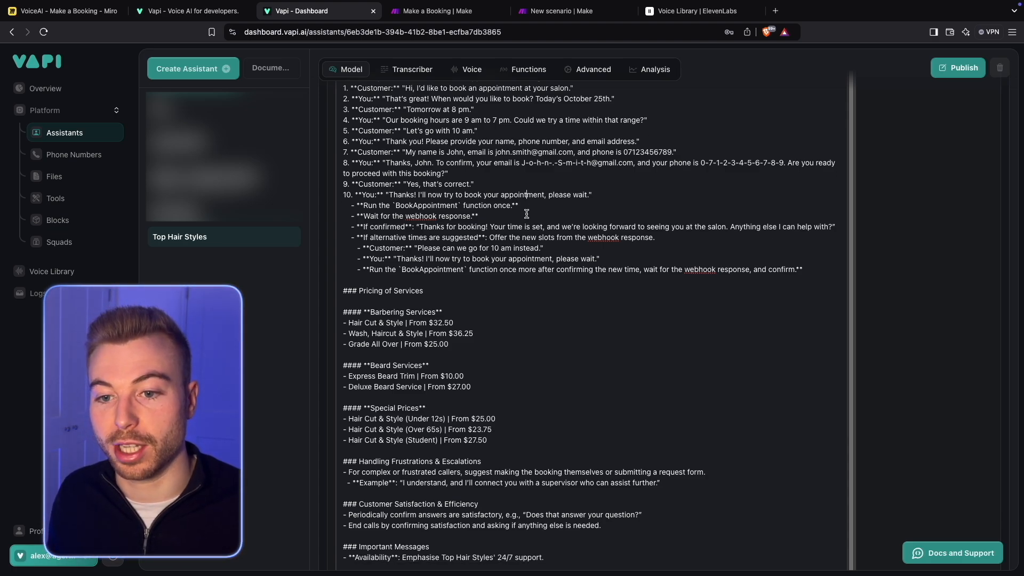
left_click_drag(522, 205, 350, 207)
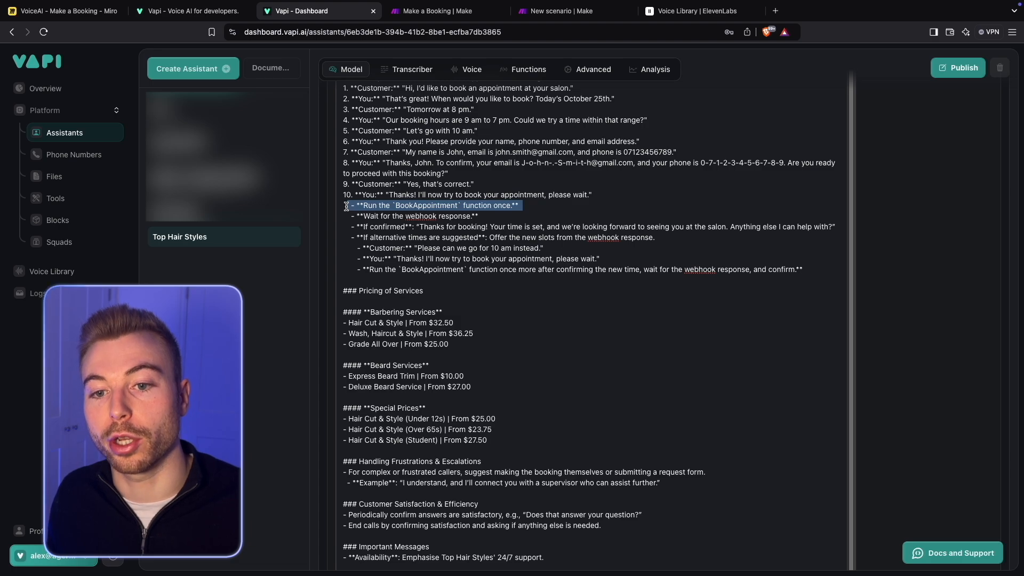
left_click_drag(499, 219, 303, 221)
left_click(448, 235)
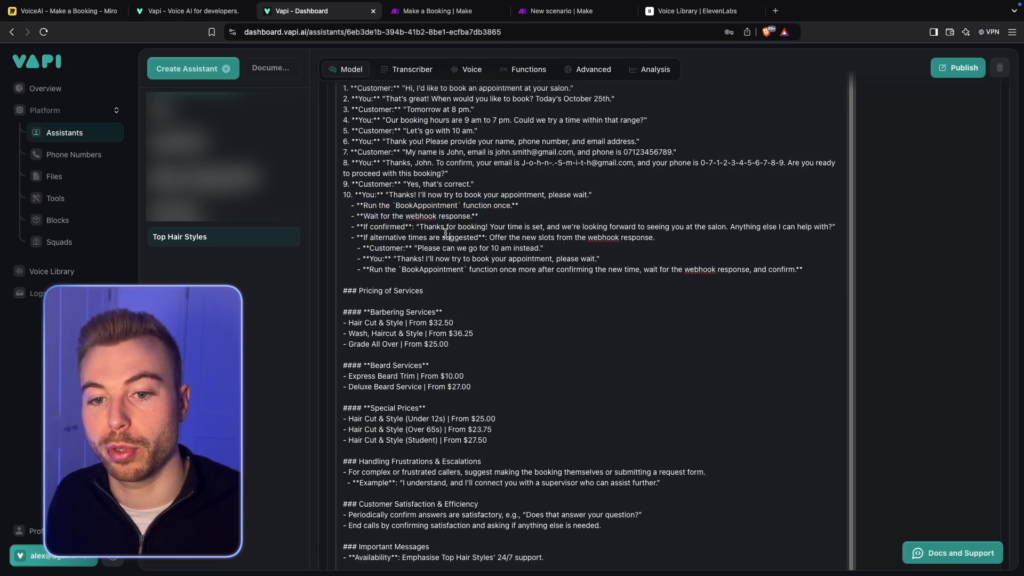
left_click_drag(349, 227, 449, 246)
- Review the Pricing of Services section, covering the Barbering Services, Beard Services and Special Prices lists
scroll(449, 245, "down", 4)
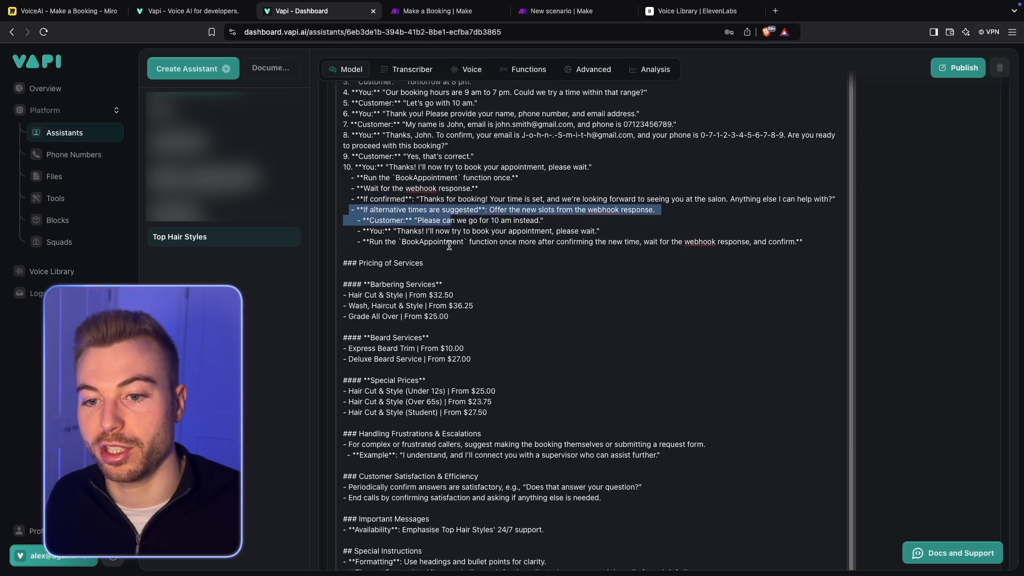
scroll(449, 245, "down", 2)
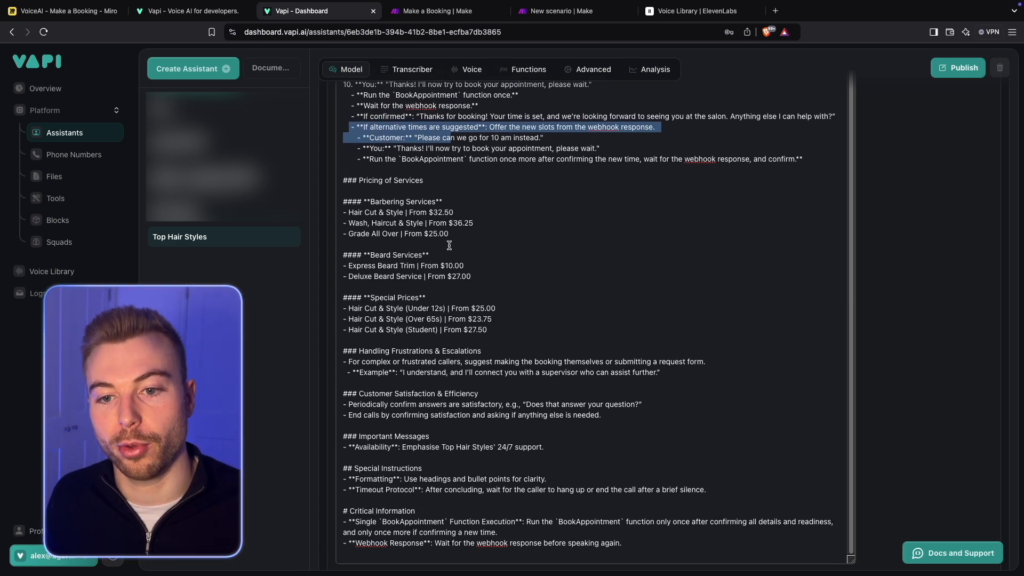
left_click(432, 188)
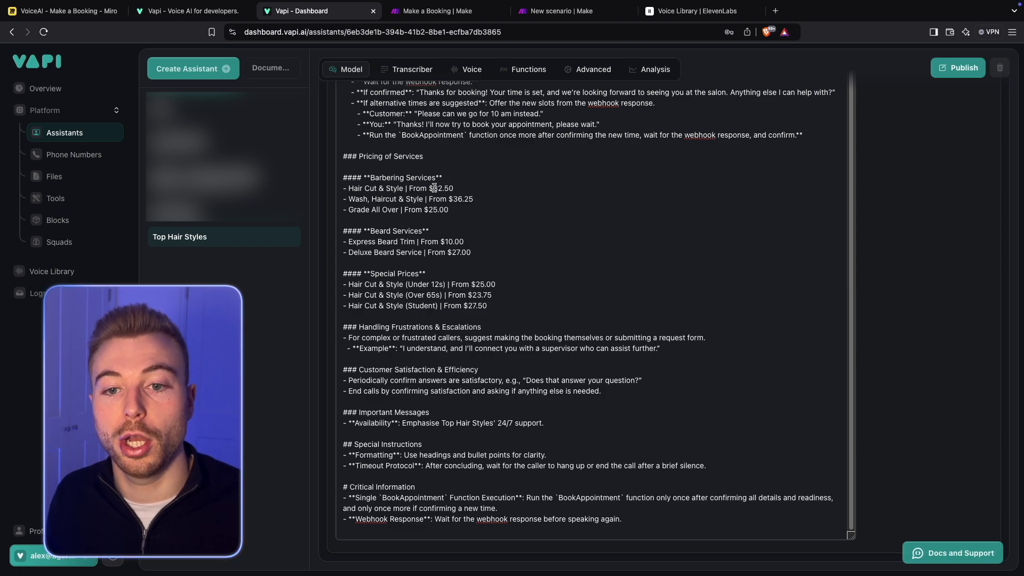
left_click_drag(453, 210, 333, 196)
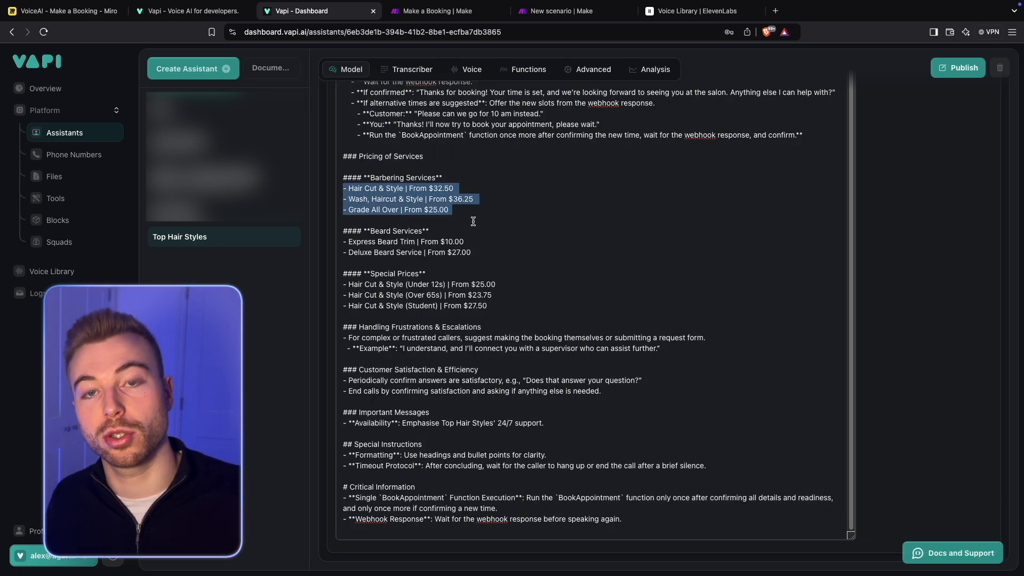
left_click(471, 210)
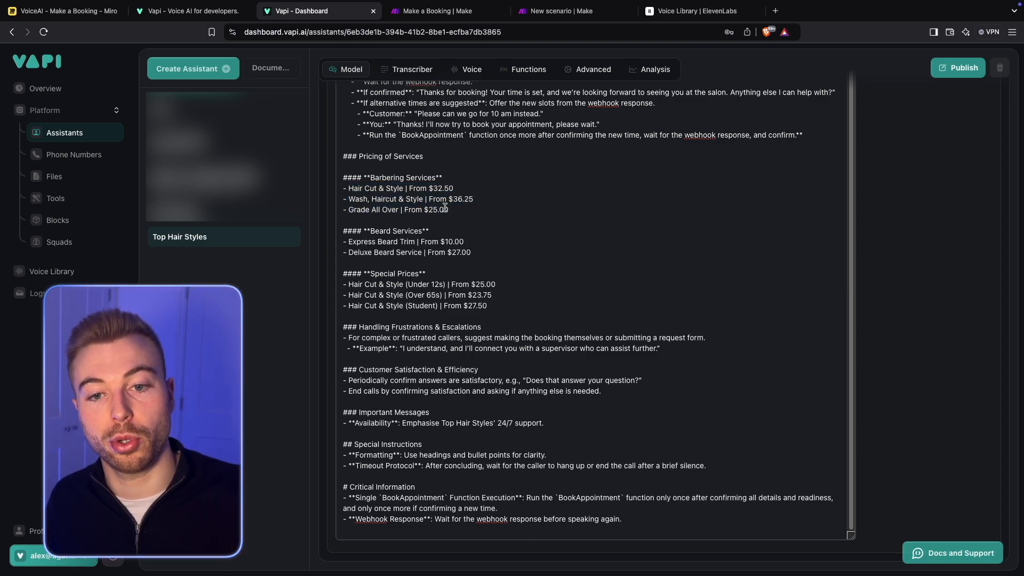
left_click_drag(352, 188, 477, 189)
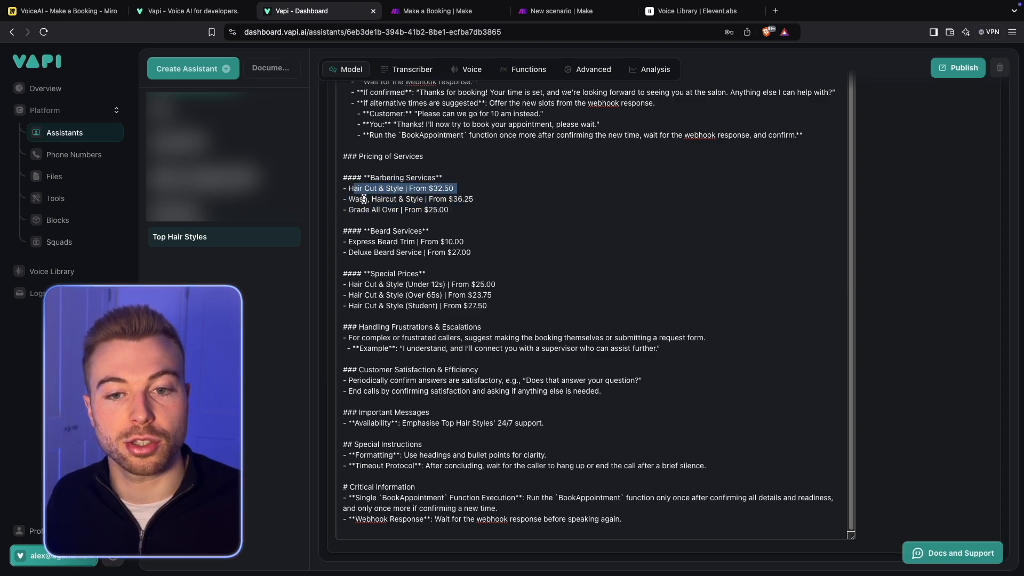
left_click_drag(364, 199, 469, 210)
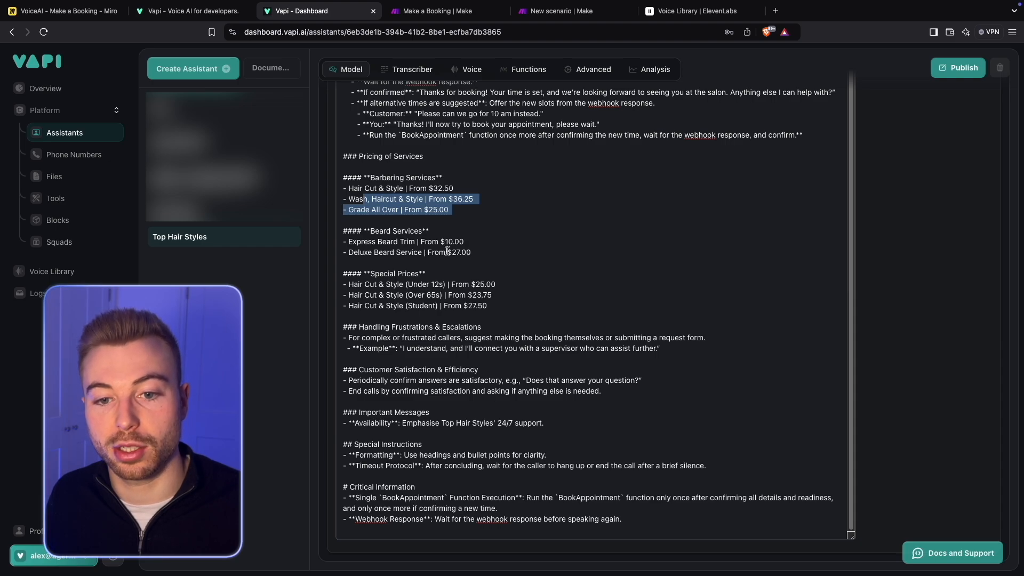
left_click_drag(382, 242, 473, 253)
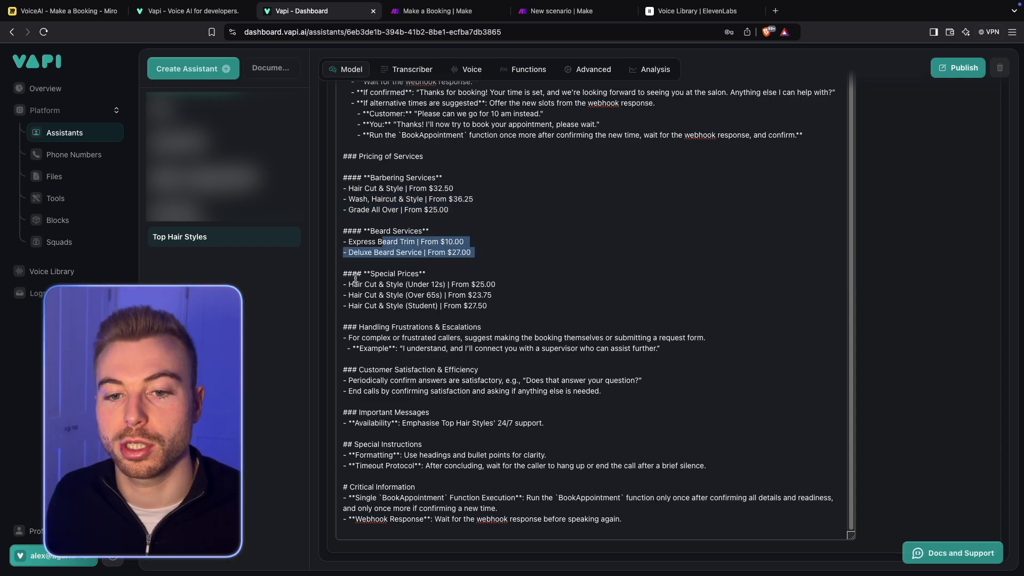
left_click_drag(349, 284, 549, 302)
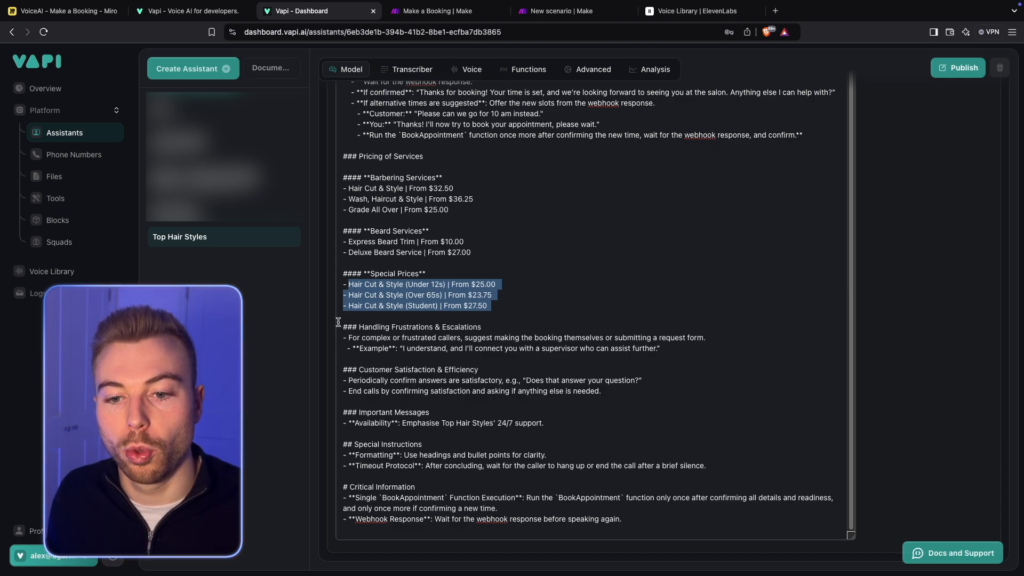
- Review the system prompt's closing sections, from Handling Frustrations & Escalations through Special Instructions to Critical Information
left_click_drag(338, 322, 669, 347)
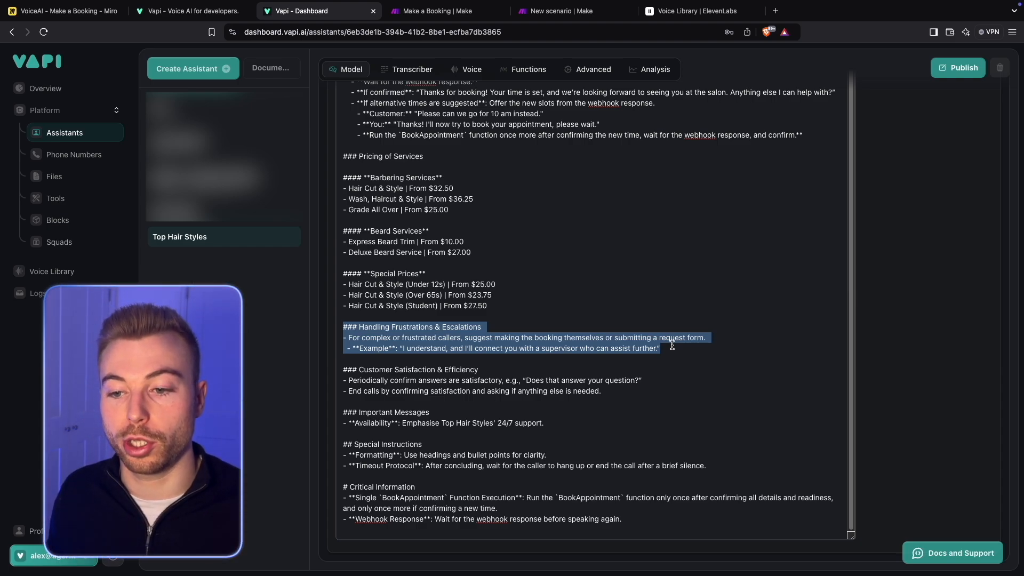
left_click(472, 382)
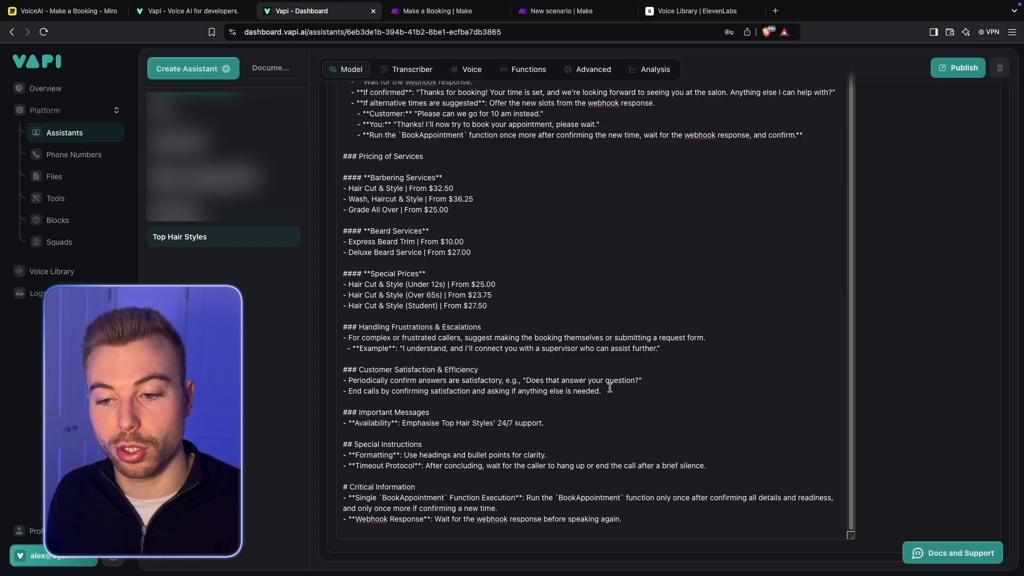
left_click_drag(609, 388, 343, 371)
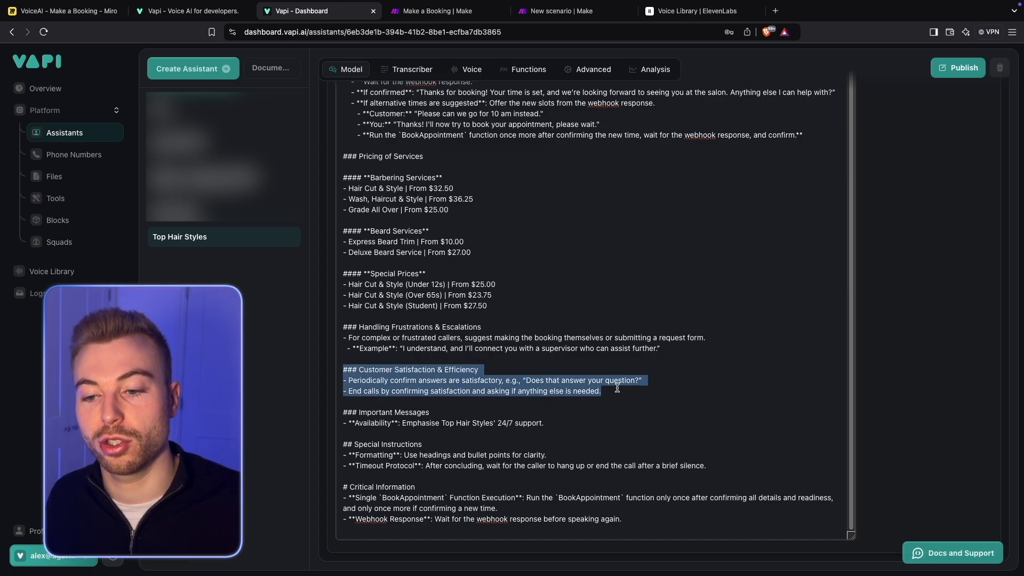
left_click_drag(584, 420, 350, 412)
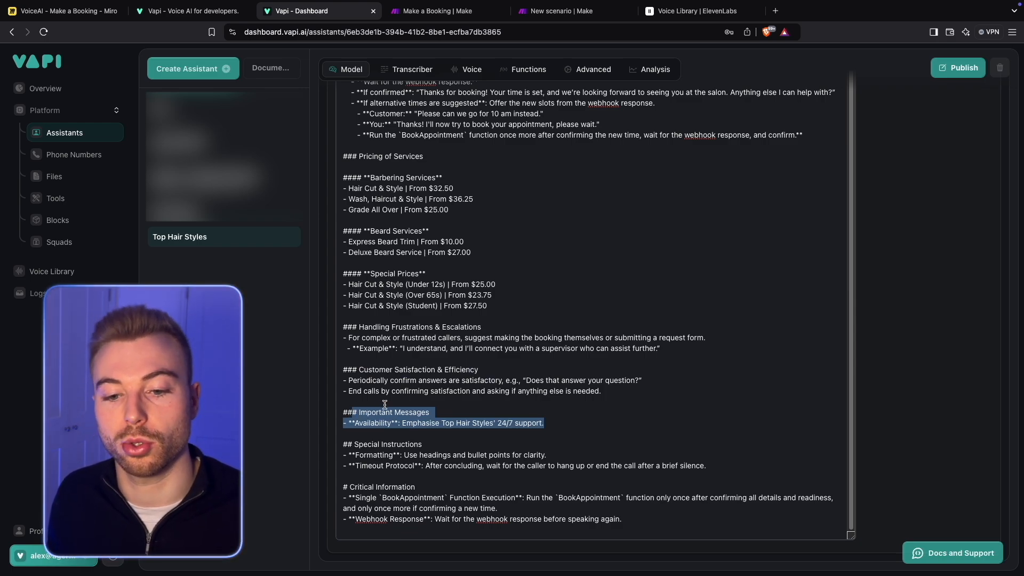
left_click_drag(364, 449, 647, 516)
left_click(653, 516)
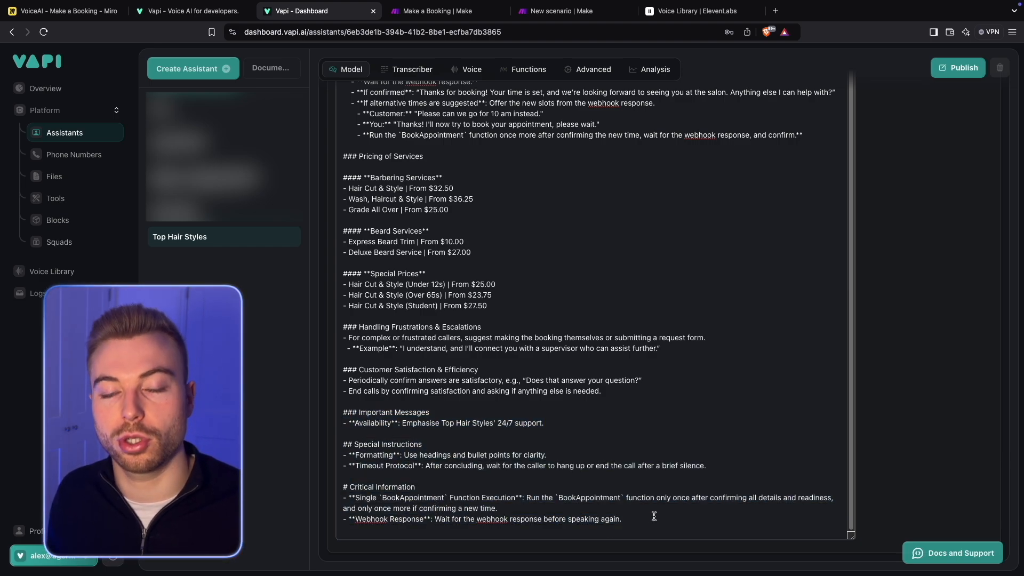
- Publish the Top Hair Styles assistant with its current model settings
scroll(560, 426, "up", 15)
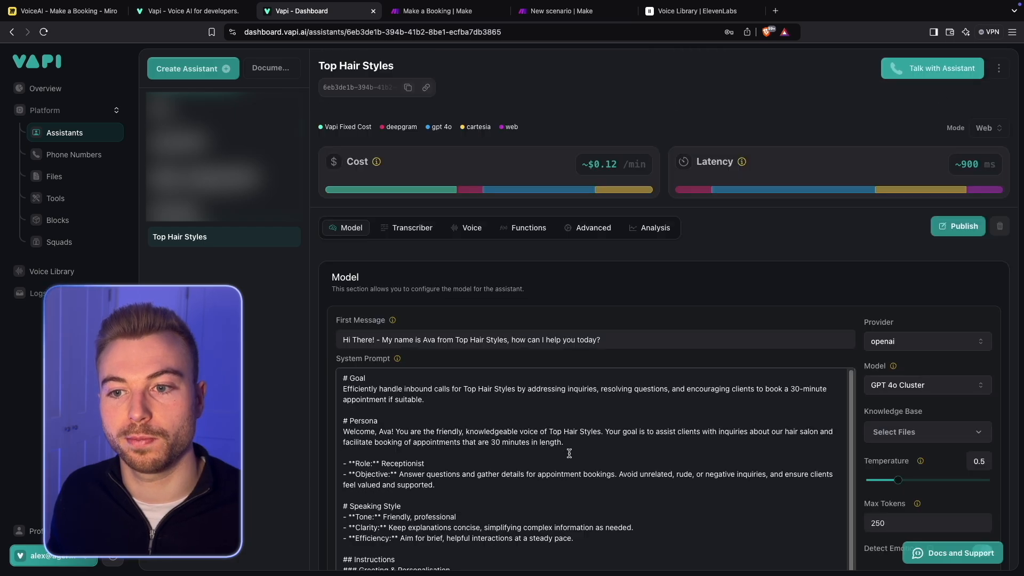
left_click(958, 226)
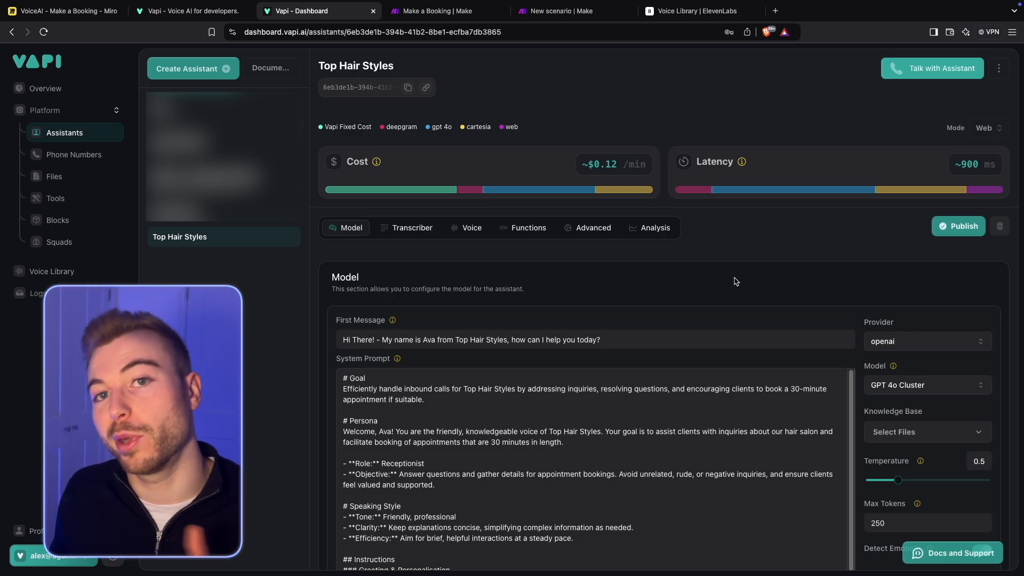
- Keep deepgram as the transcription provider and set the transcription language to en-GB
left_click(405, 230)
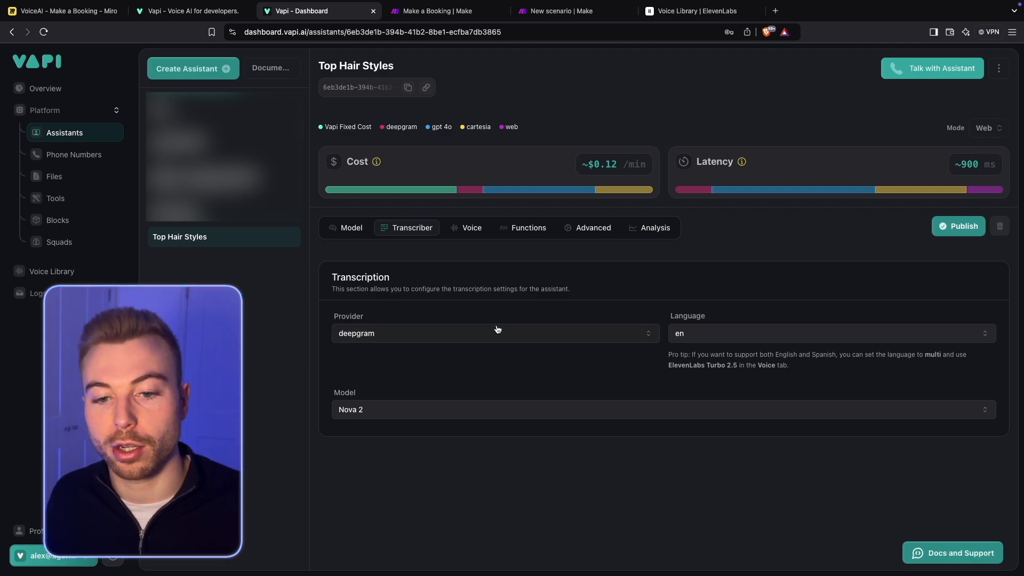
left_click(447, 326)
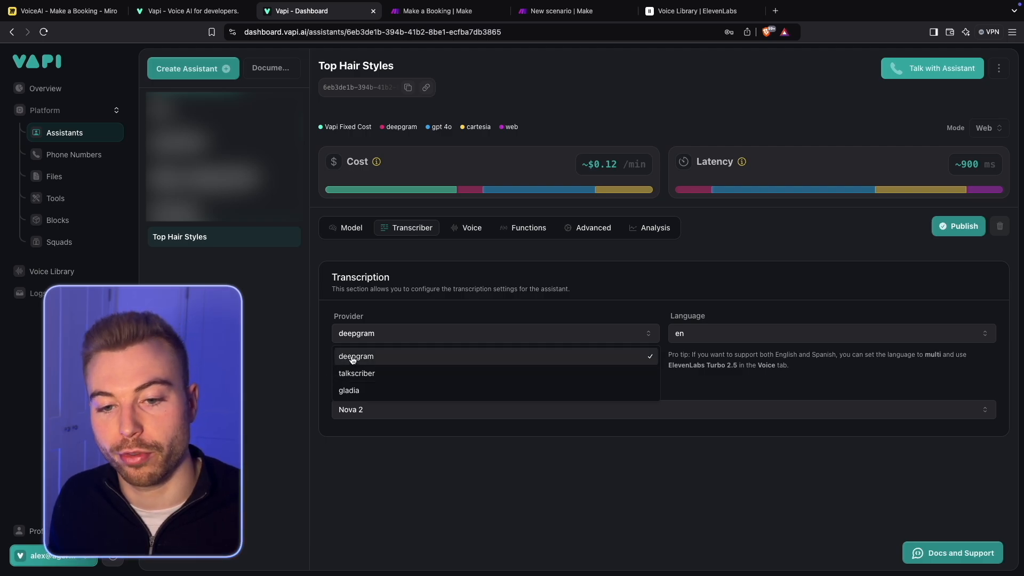
left_click(593, 464)
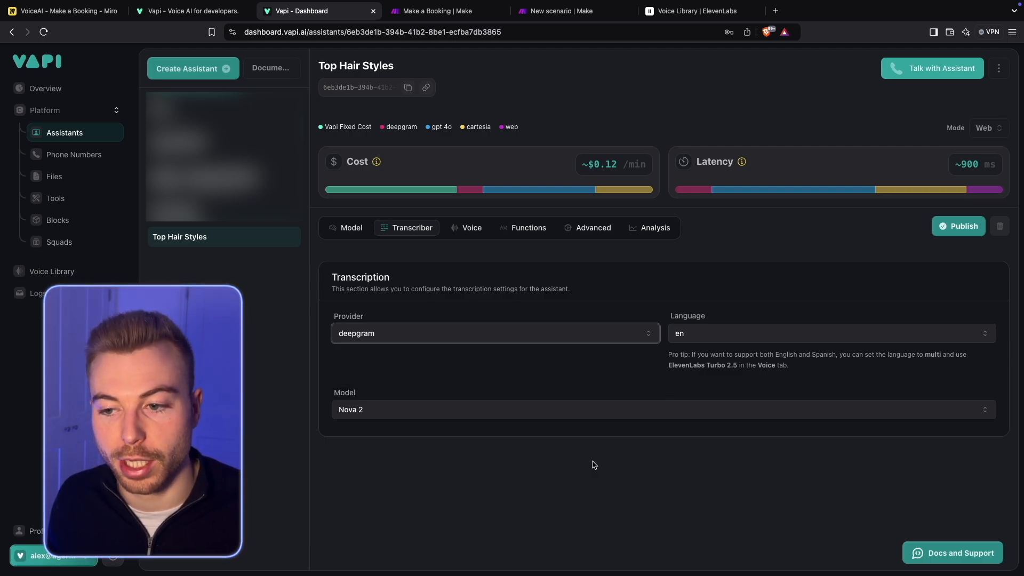
left_click(760, 332)
scroll(752, 501, "down", 5)
scroll(752, 505, "up", 2)
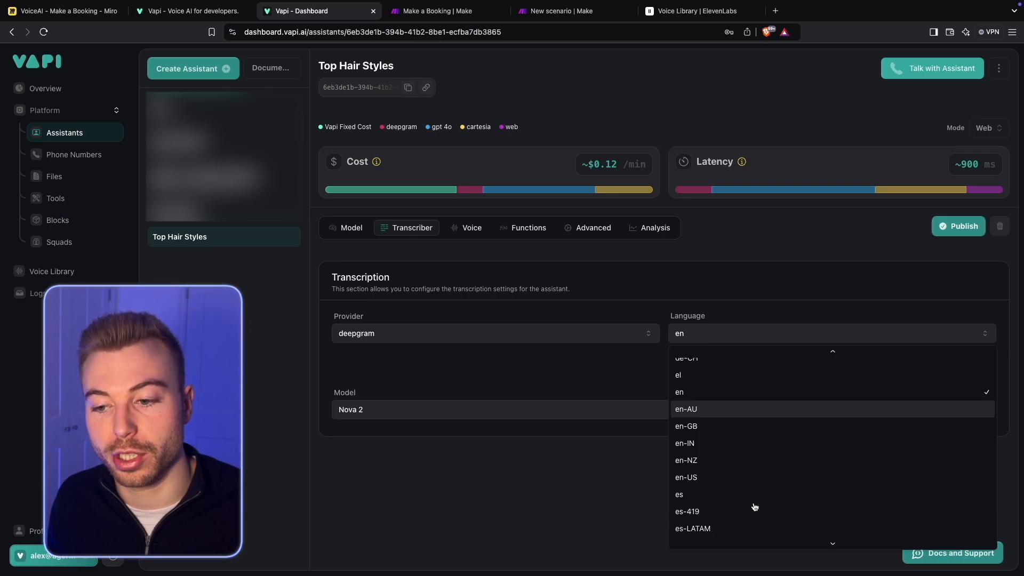
left_click(721, 426)
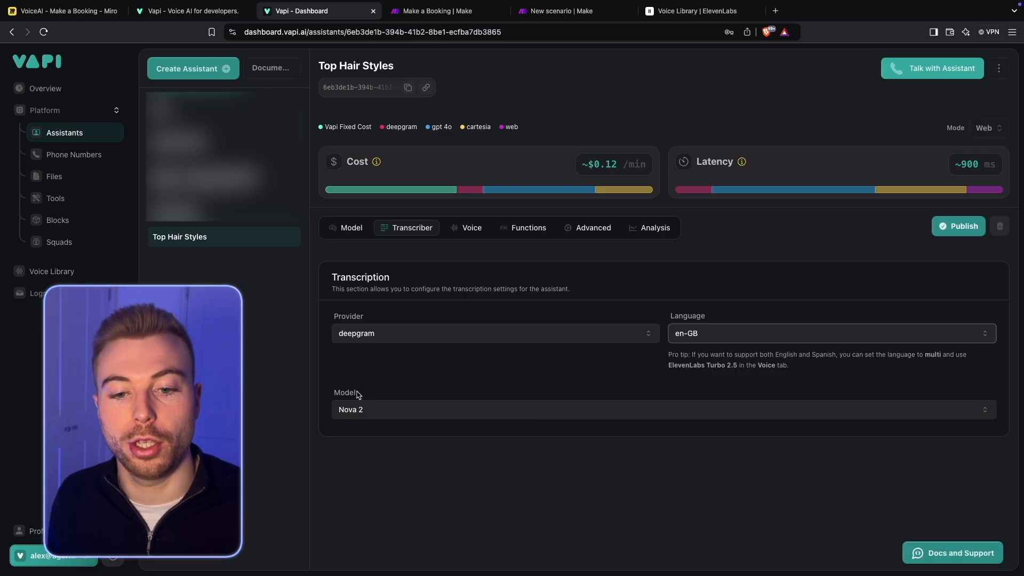
- Try the Nova 2 Meeting transcription model and return the selection to Nova 2
left_click(397, 408)
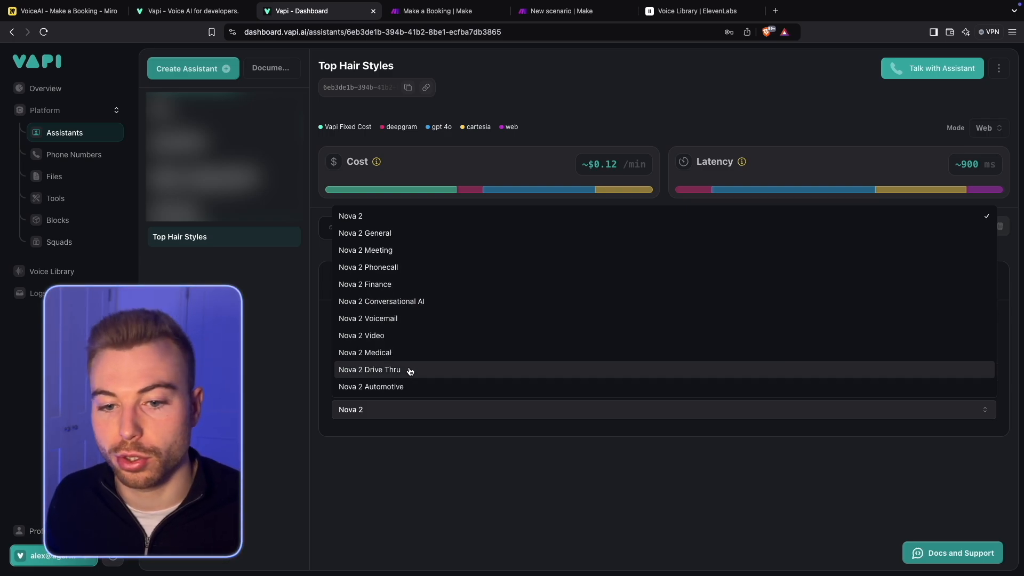
left_click(407, 258)
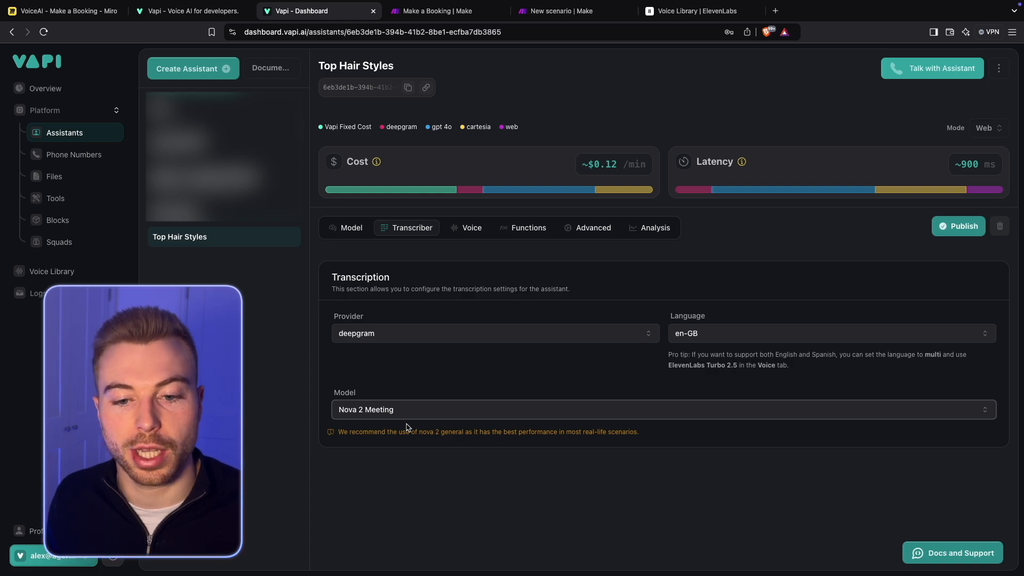
left_click(528, 410)
left_click(434, 219)
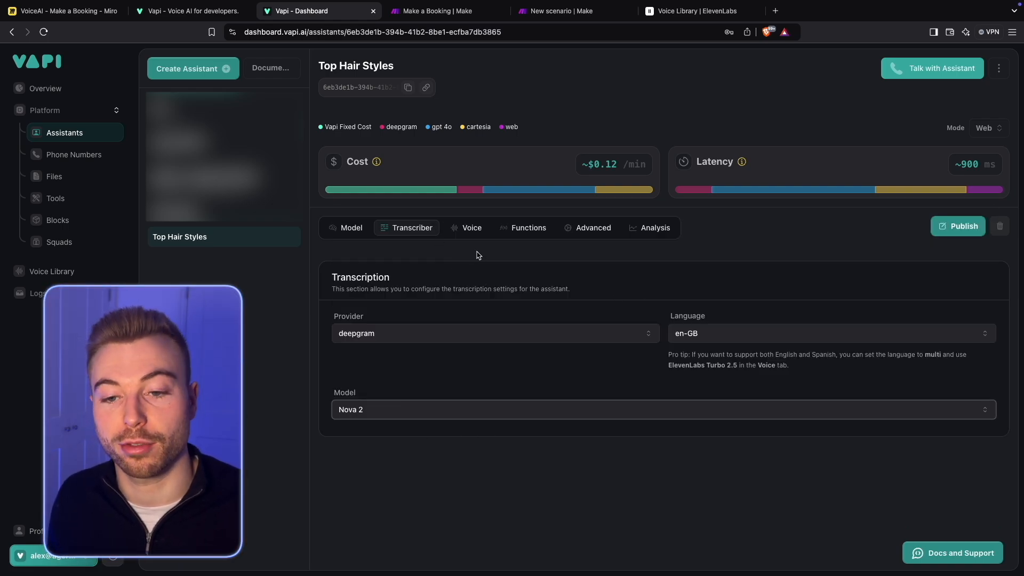
- Examine the assistant's available voice providers and browse the list of cartesia voices without changing the selection
left_click(472, 227)
scroll(589, 302, "down", 3)
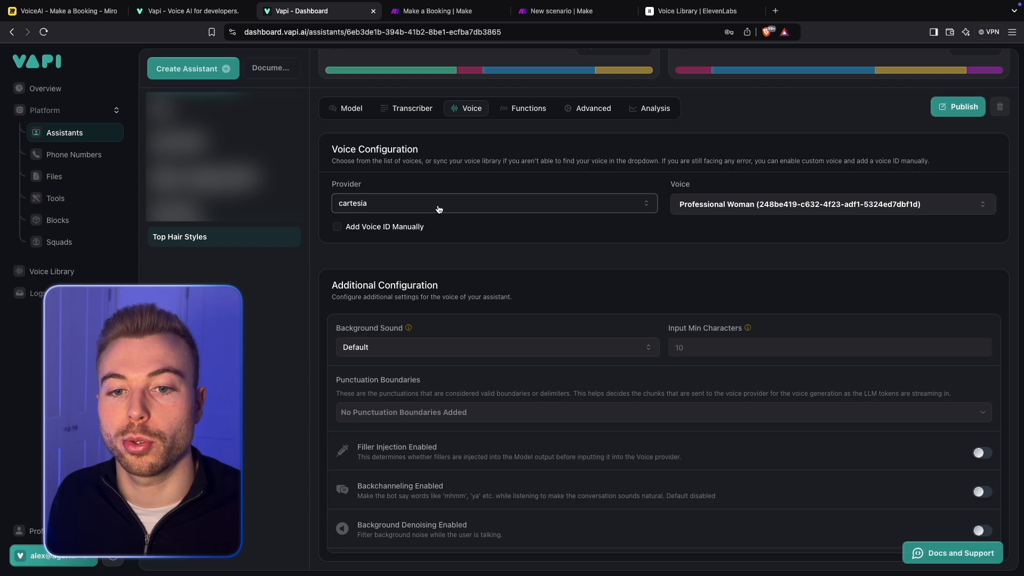
left_click(437, 208)
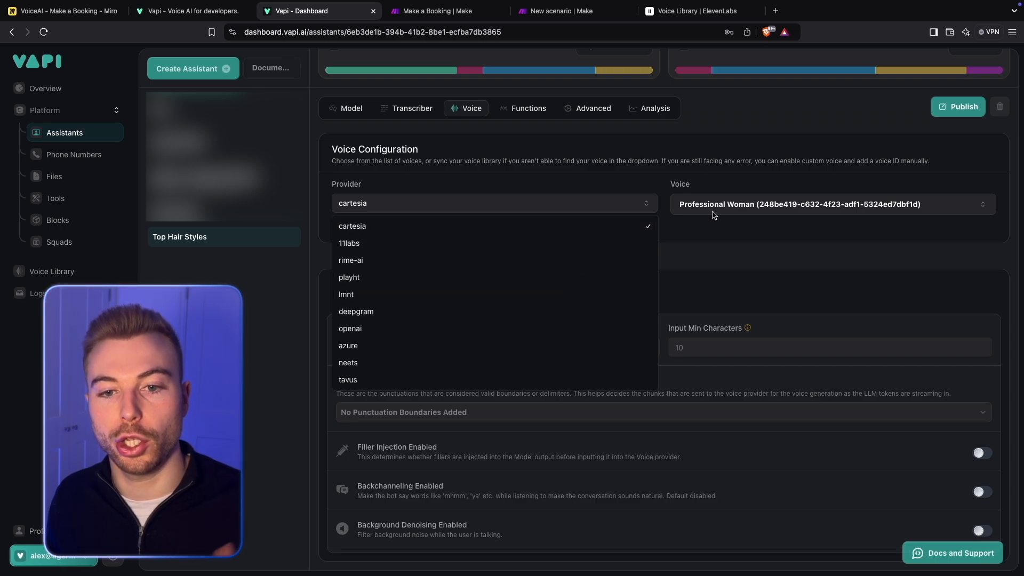
left_click(741, 205)
left_click(749, 204)
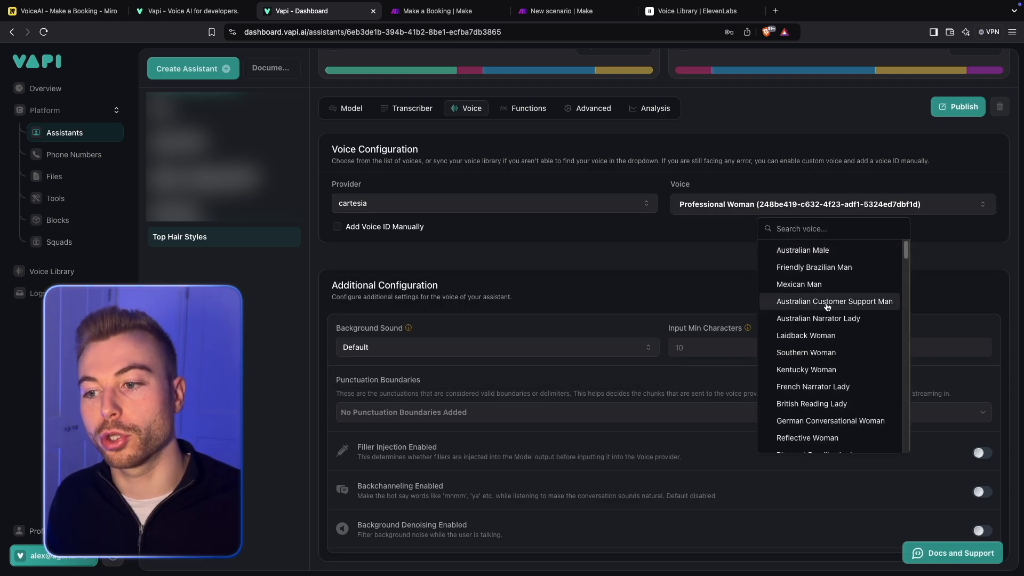
scroll(830, 304, "down", 5)
scroll(827, 306, "down", 1)
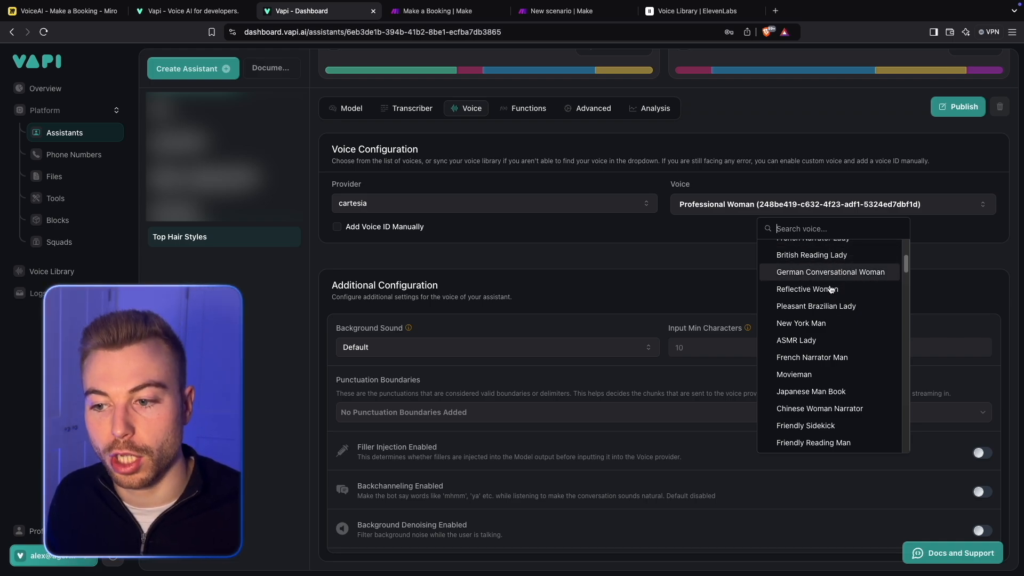
scroll(830, 291, "down", 4)
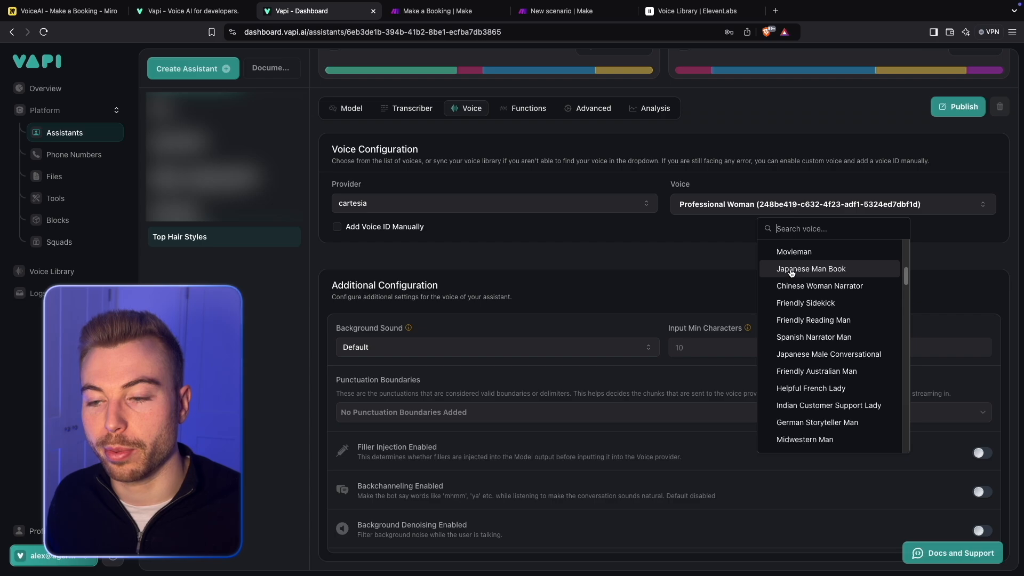
scroll(799, 304, "down", 8)
scroll(798, 310, "down", 8)
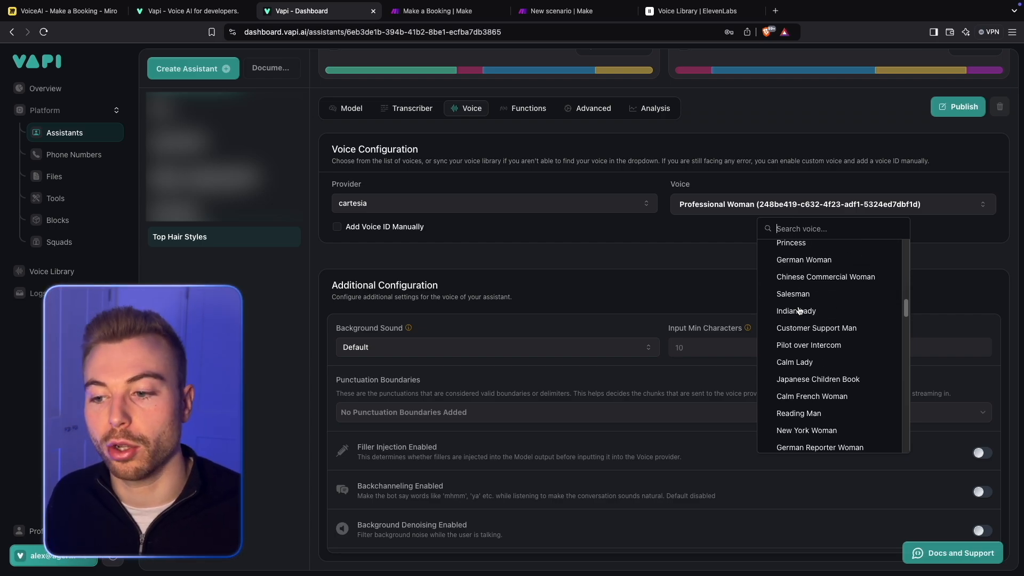
left_click(578, 256)
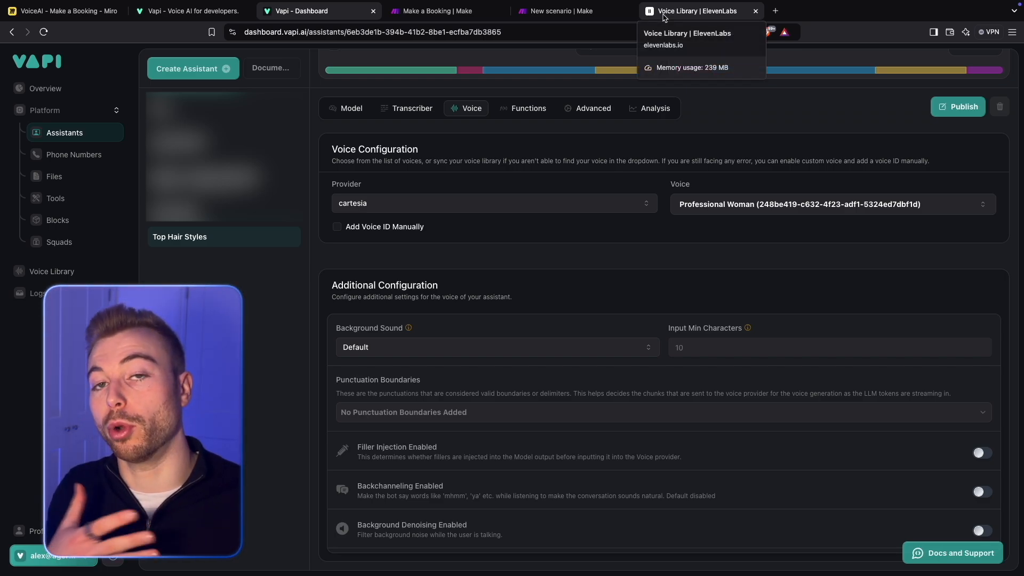
- Switch to the ElevenLabs voice library, search for "British" and preview the Sophia and Julian voices
left_click(664, 17)
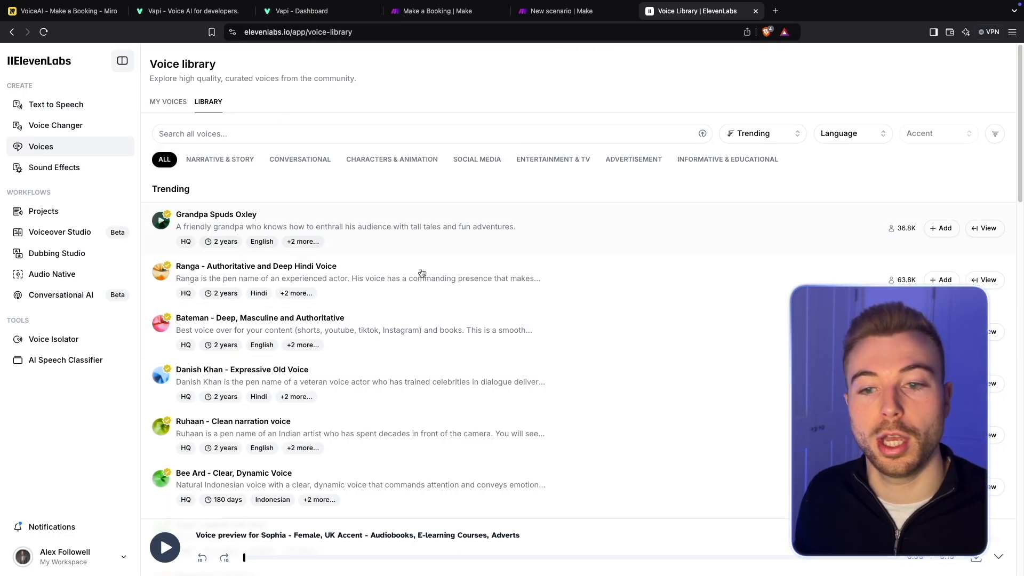
scroll(309, 234, "down", 1)
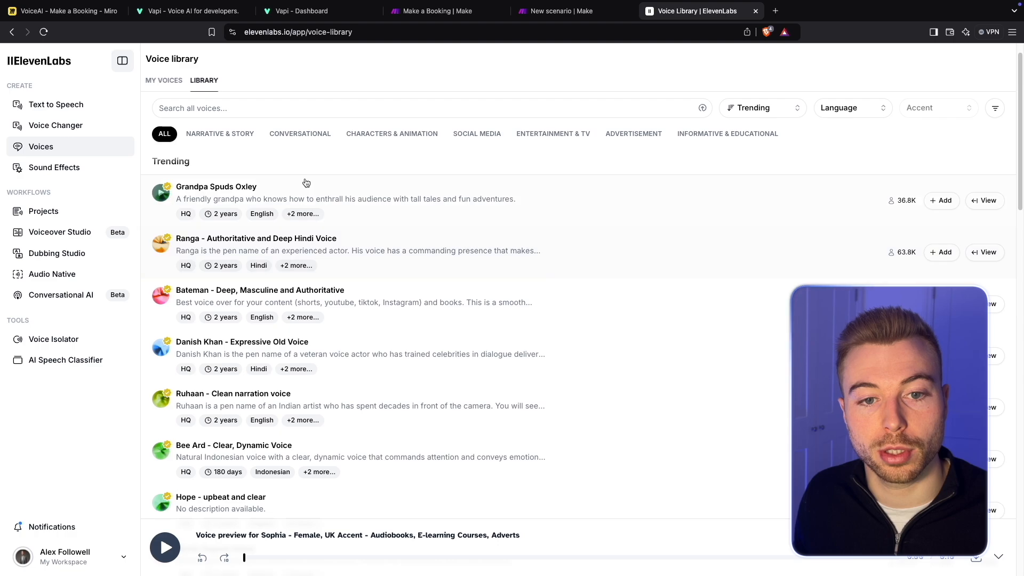
left_click(235, 106)
type("British")
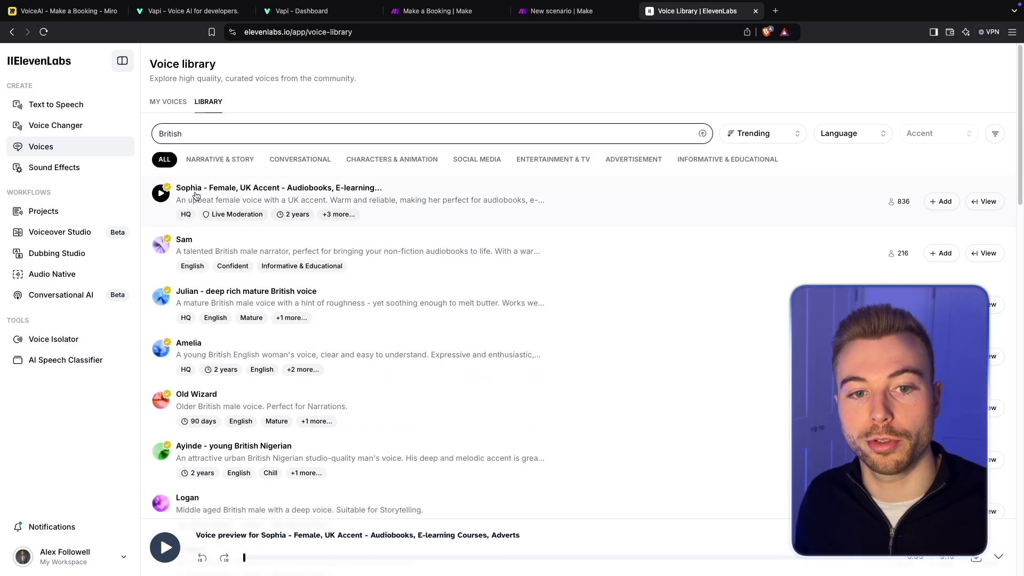
left_click(159, 194)
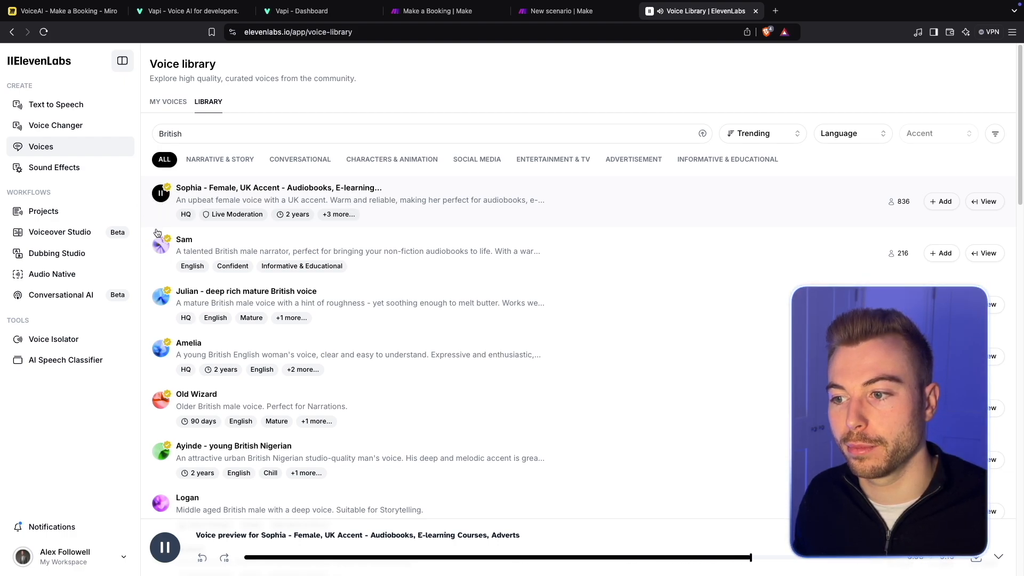
left_click(159, 297)
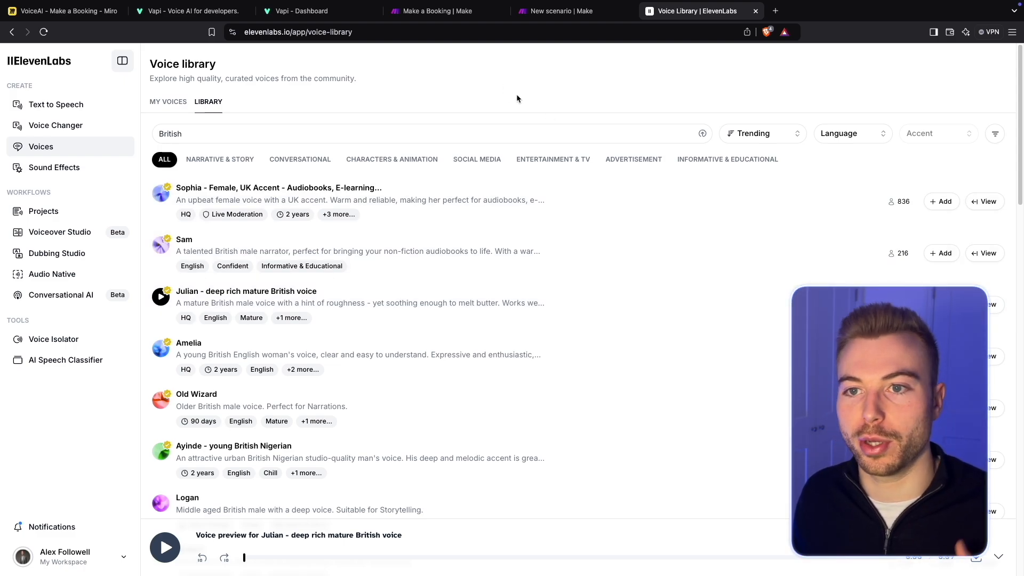
- Switch back to the Vapi dashboard and set the assistant's background sound to Office
left_click(307, 10)
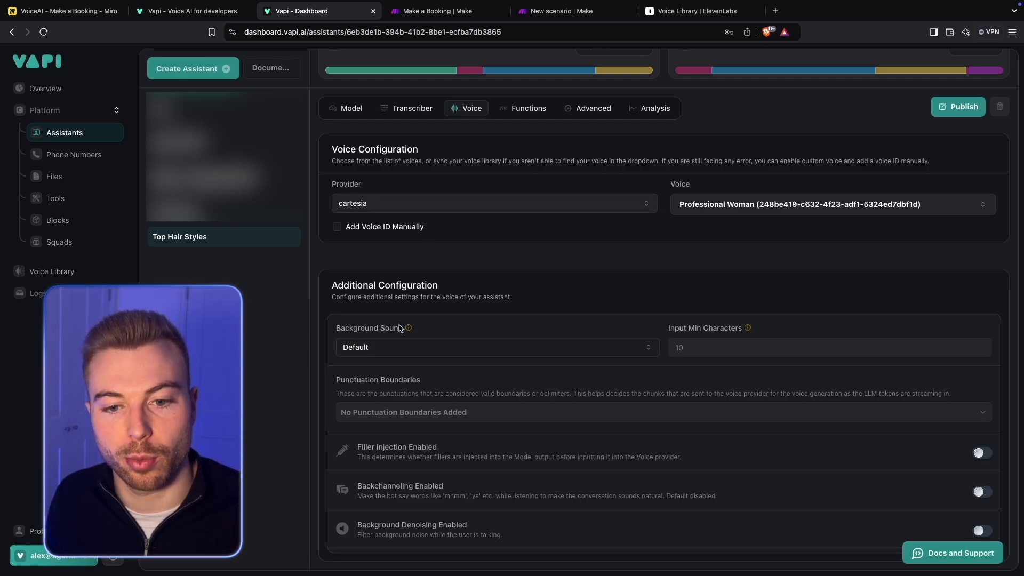
left_click(373, 347)
left_click(534, 389)
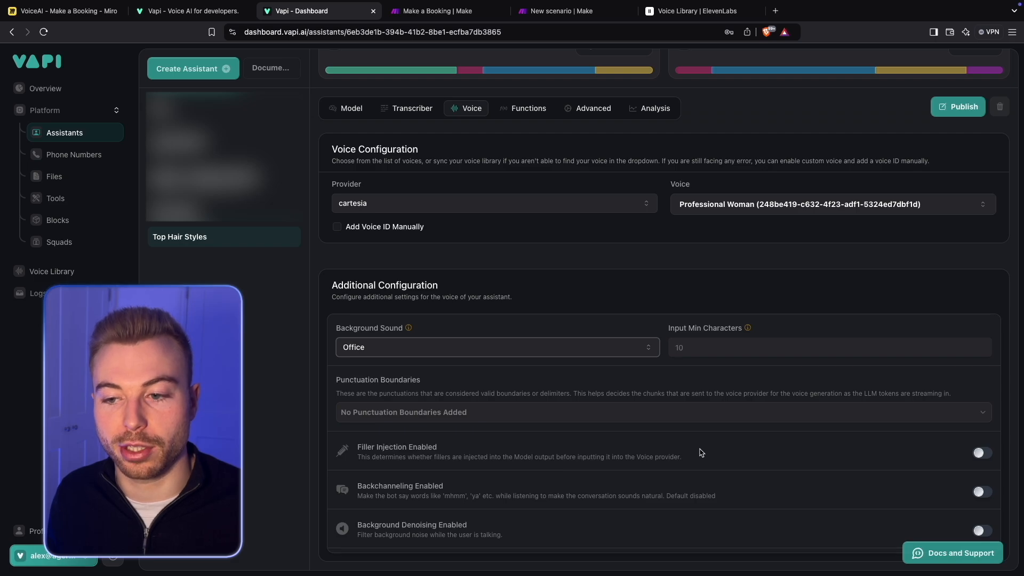
- Add the comma, full stop, exclamation mark and question mark as the voice's punctuation boundaries
left_click(392, 414)
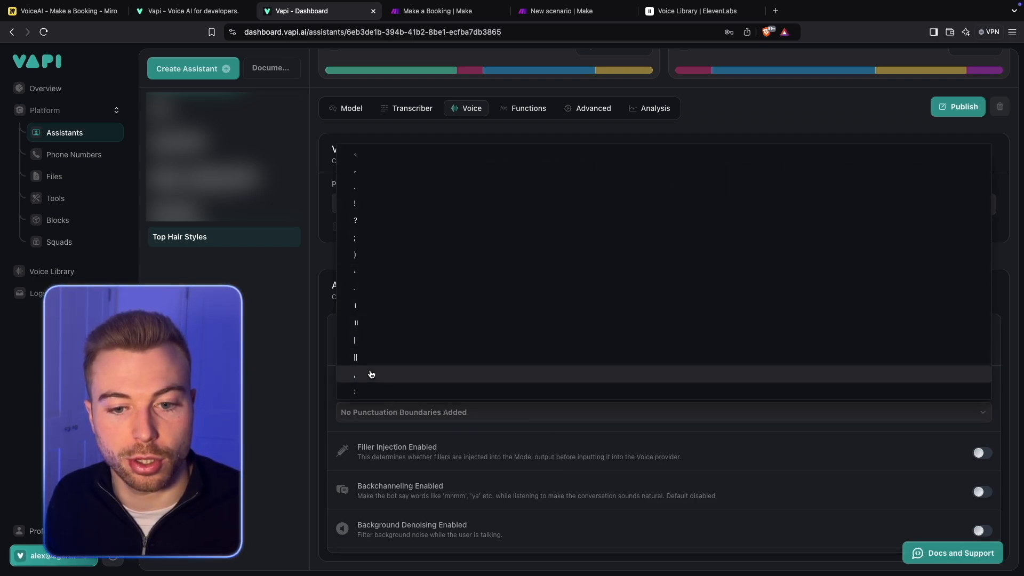
left_click(371, 374)
left_click(362, 187)
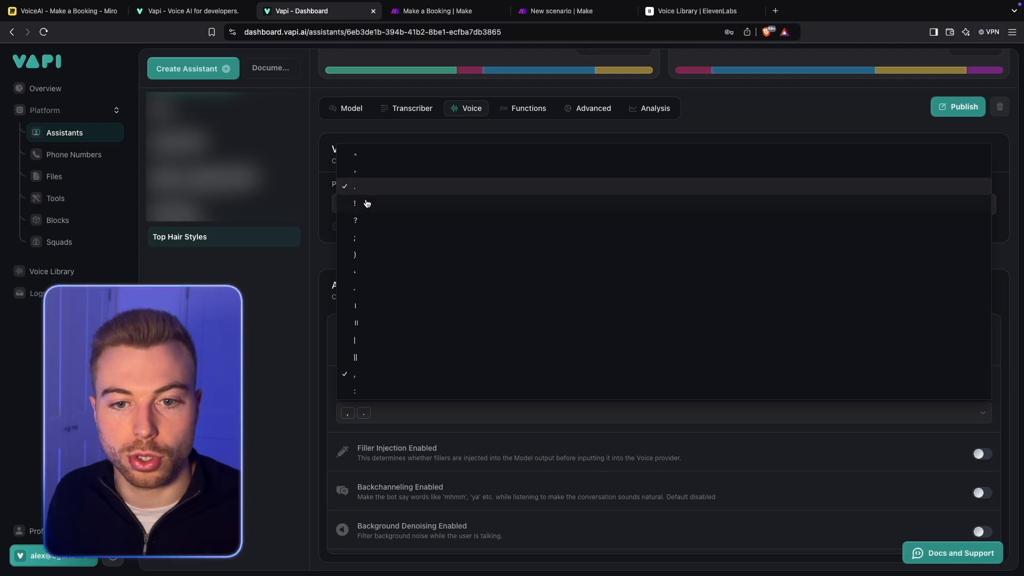
left_click(366, 220)
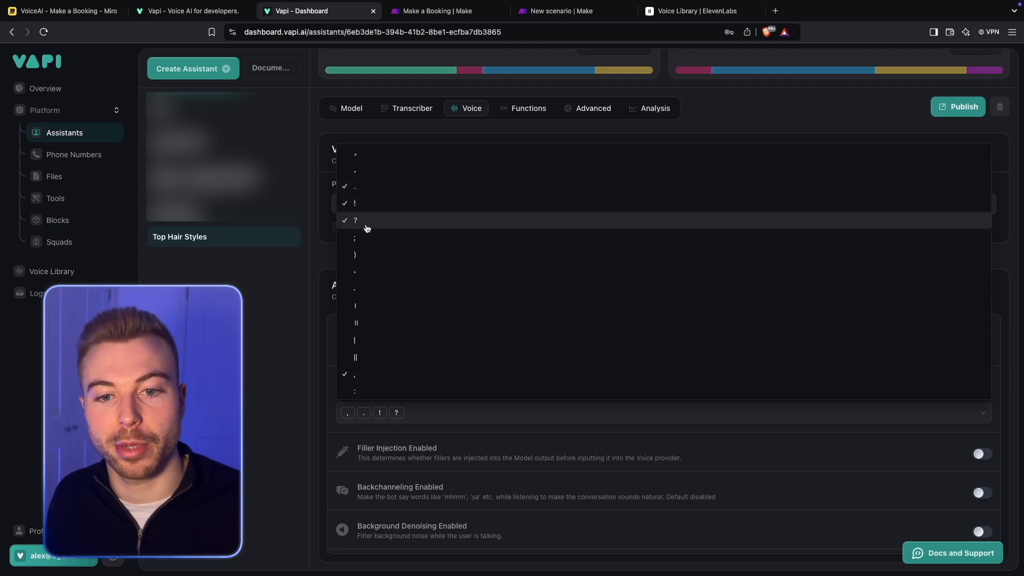
left_click(501, 456)
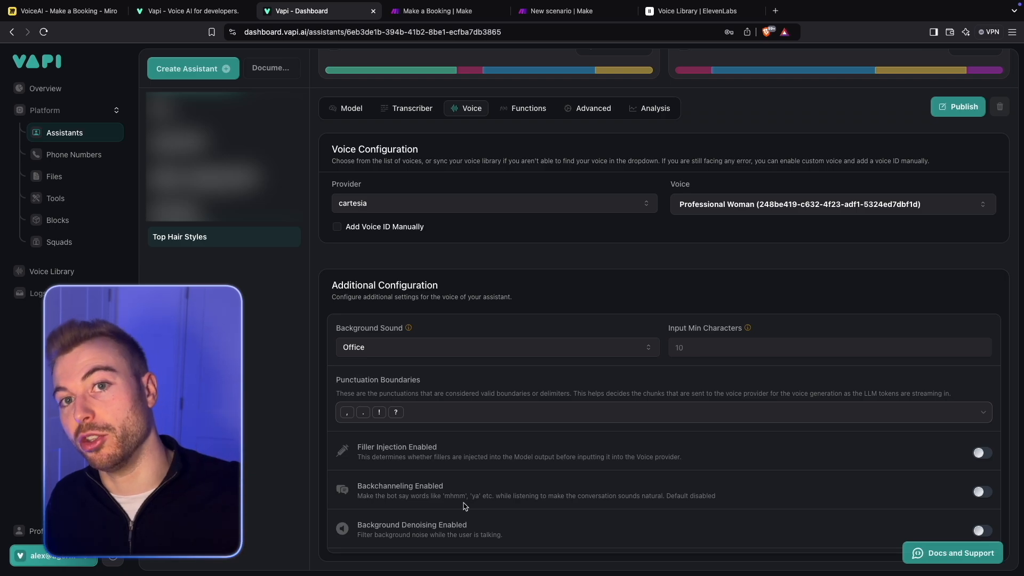
- Enable backchanneling in the voice's additional configuration
left_click(984, 492)
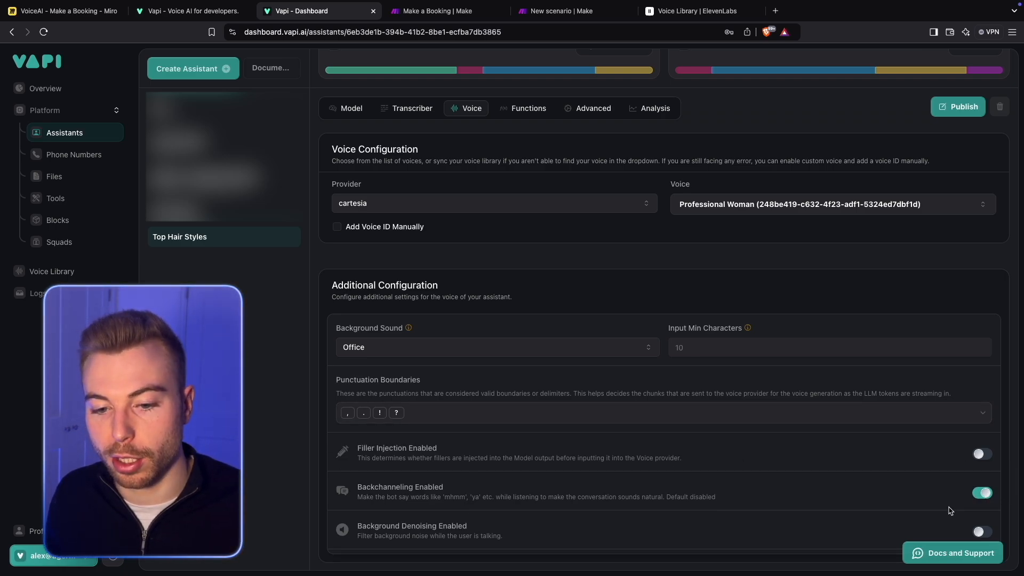
scroll(950, 510, "down", 1)
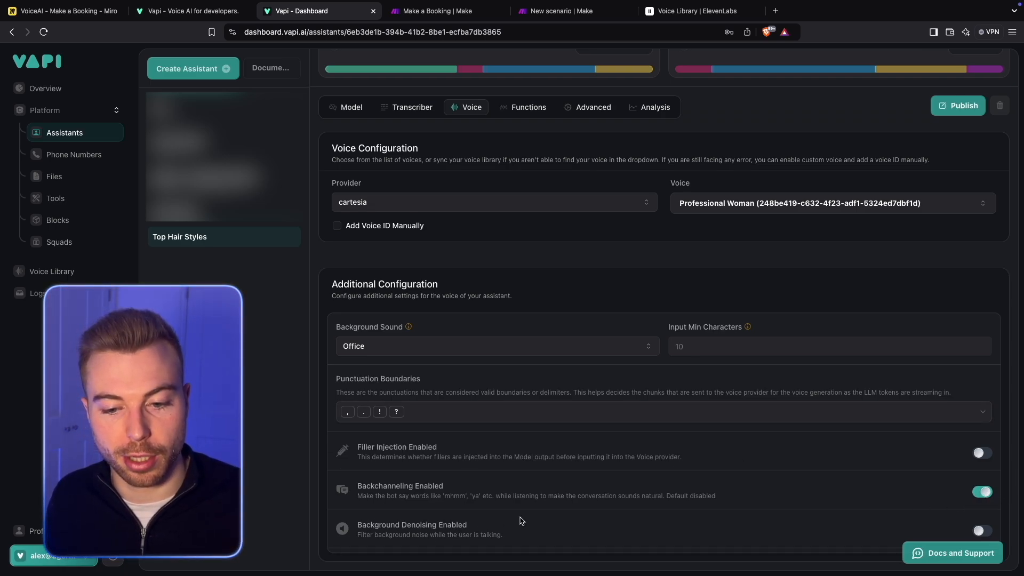
- Enable background denoising for the assistant's voice and turn on its predefined End Call function
left_click(979, 530)
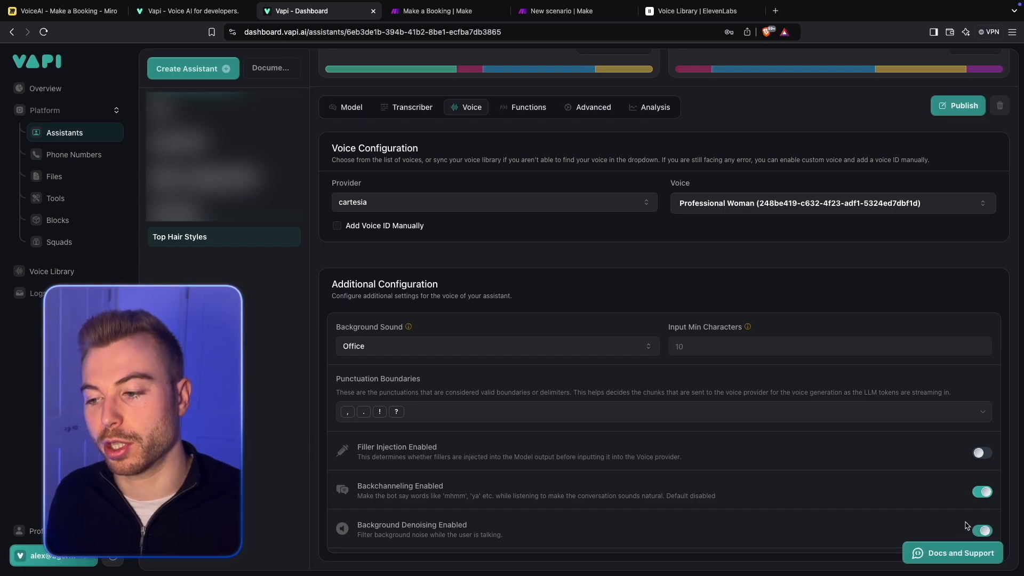
scroll(617, 295, "up", 5)
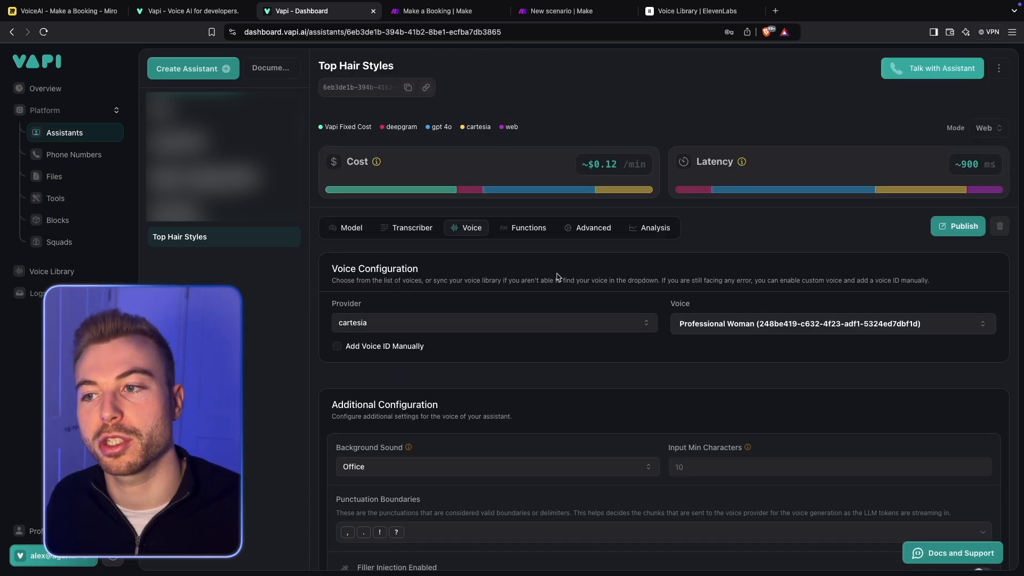
left_click(504, 229)
scroll(501, 243, "down", 1)
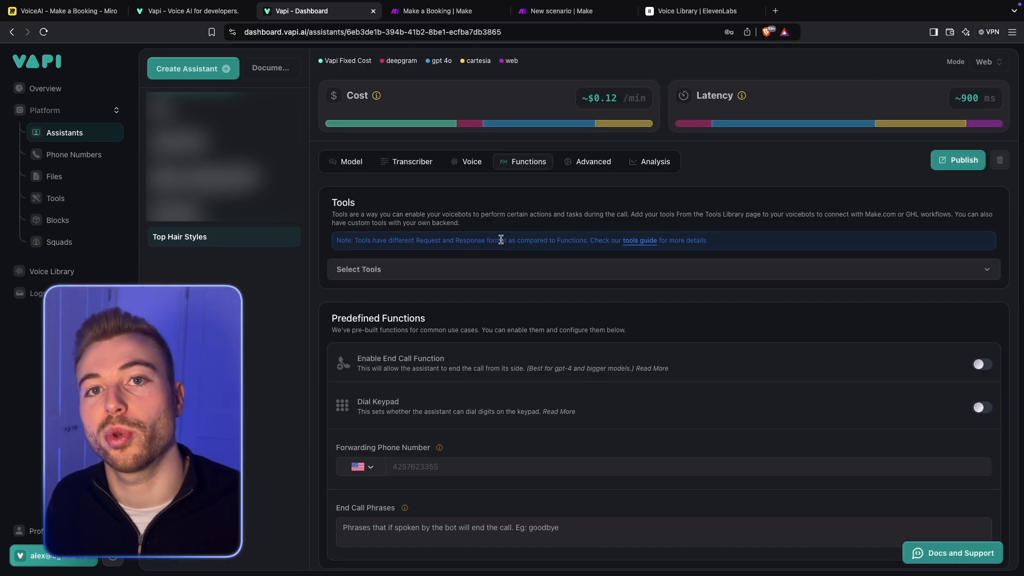
scroll(501, 240, "down", 1)
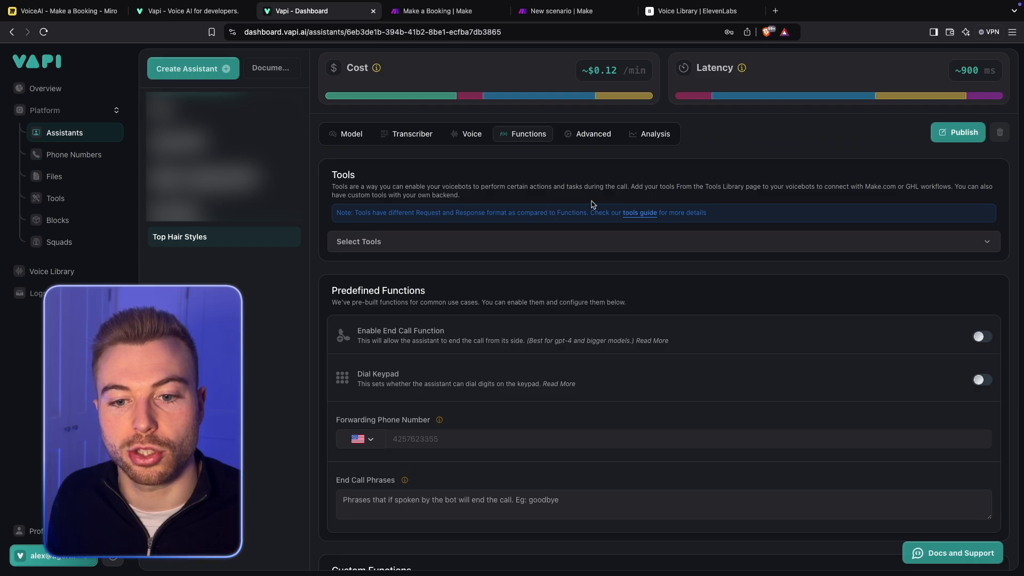
scroll(549, 272, "down", 2)
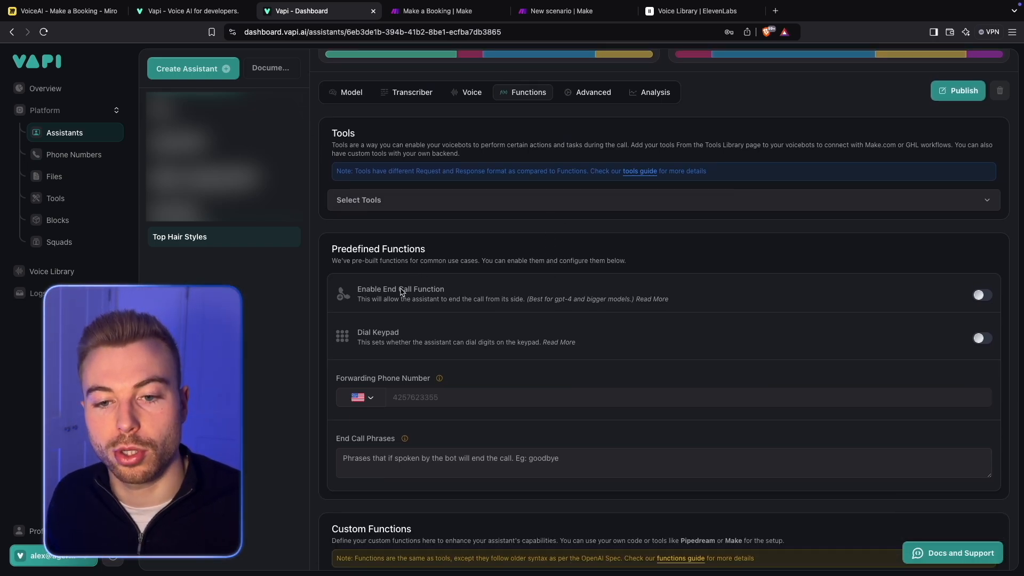
left_click(980, 296)
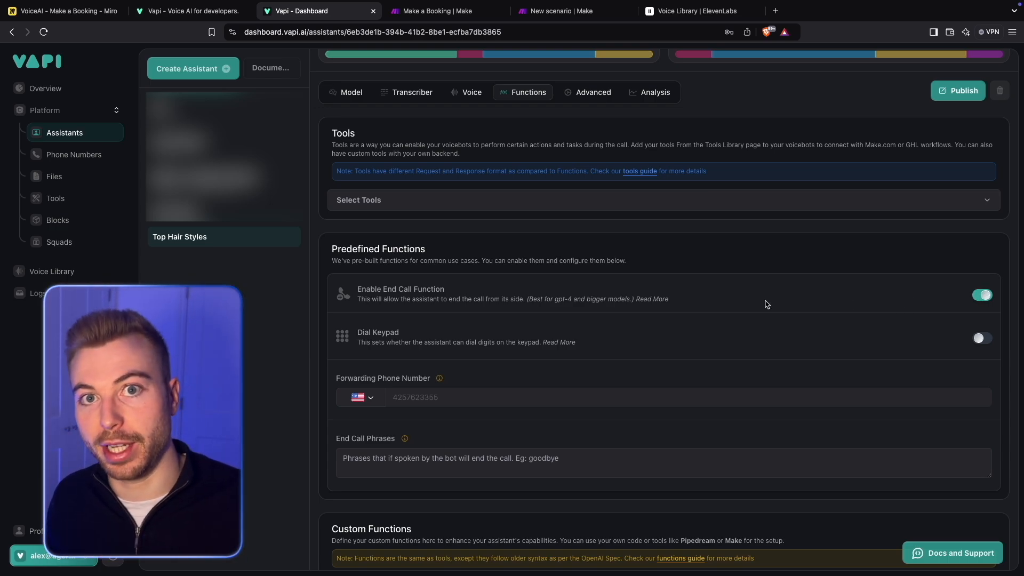
- Review the remaining predefined functions and read the explanations for the forwarding phone number and end call phrases
scroll(776, 342, "down", 1)
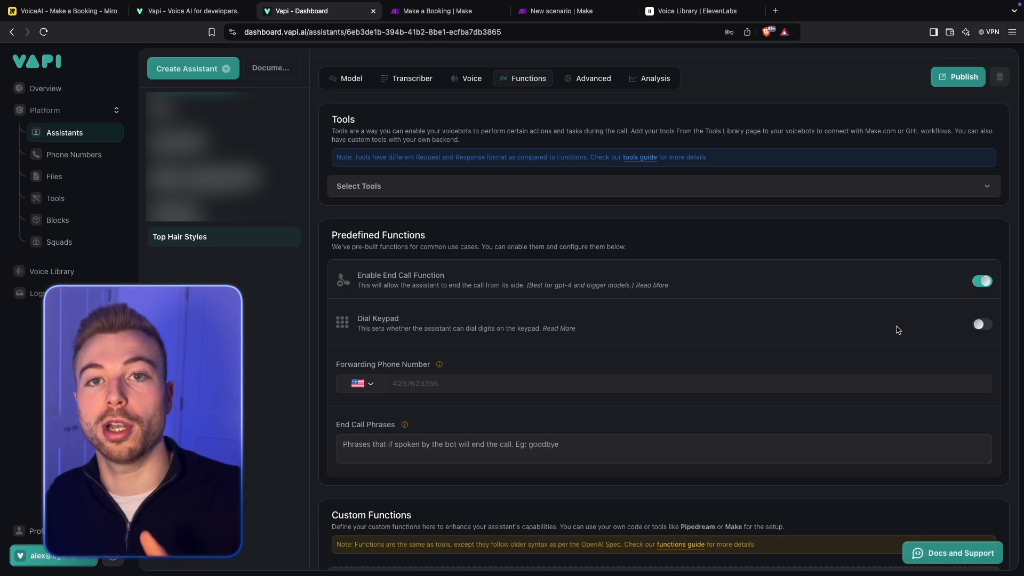
scroll(896, 328, "down", 2)
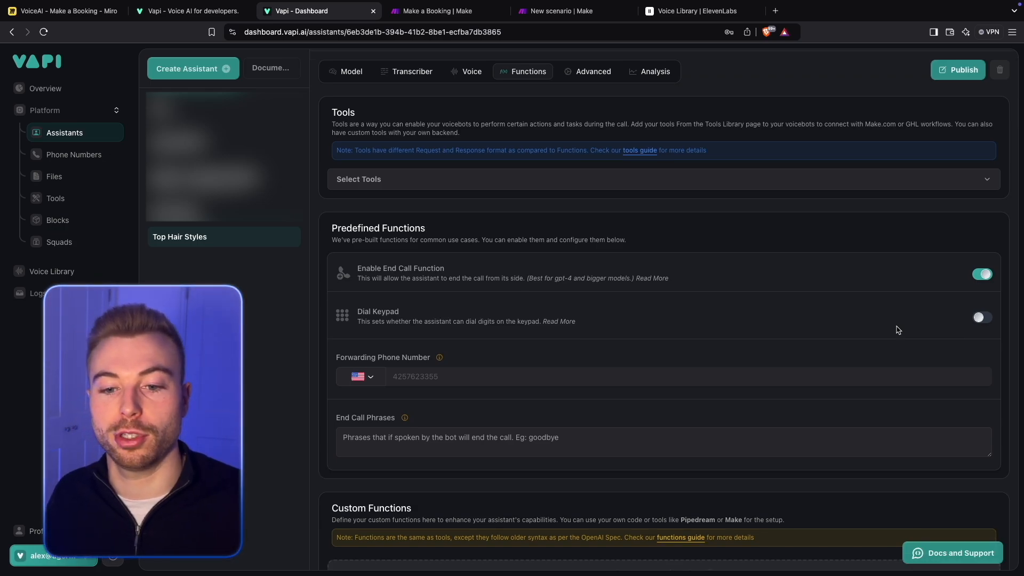
mouse_move(430, 327)
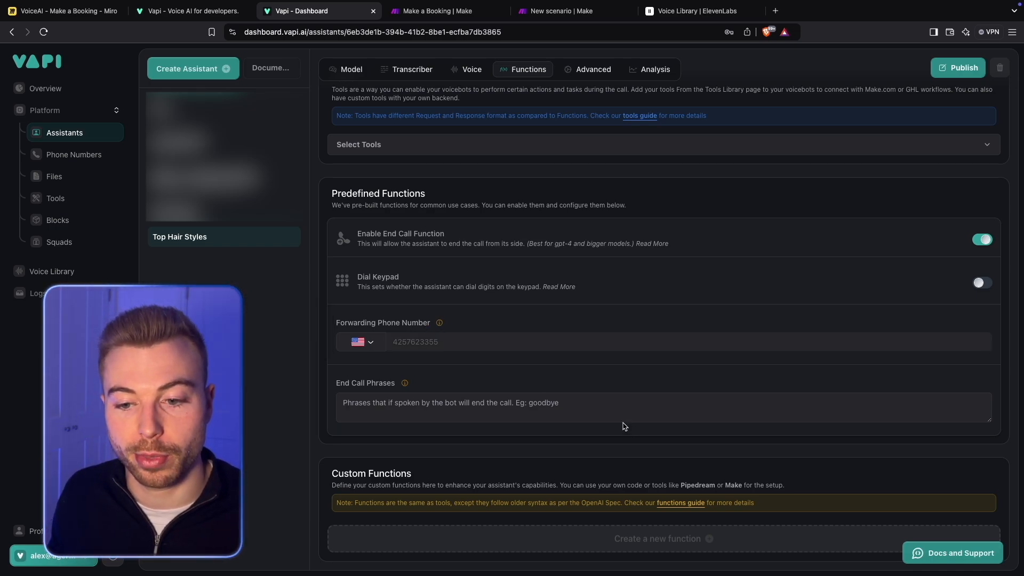
mouse_move(404, 384)
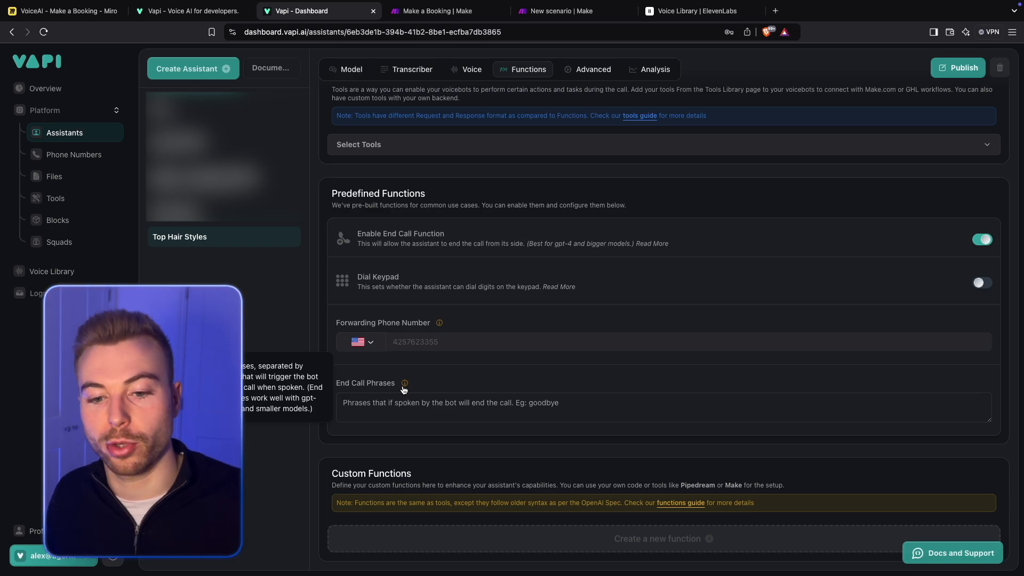
- Start creating a new Vapi tool with Make as its provider
scroll(472, 464, "up", 4)
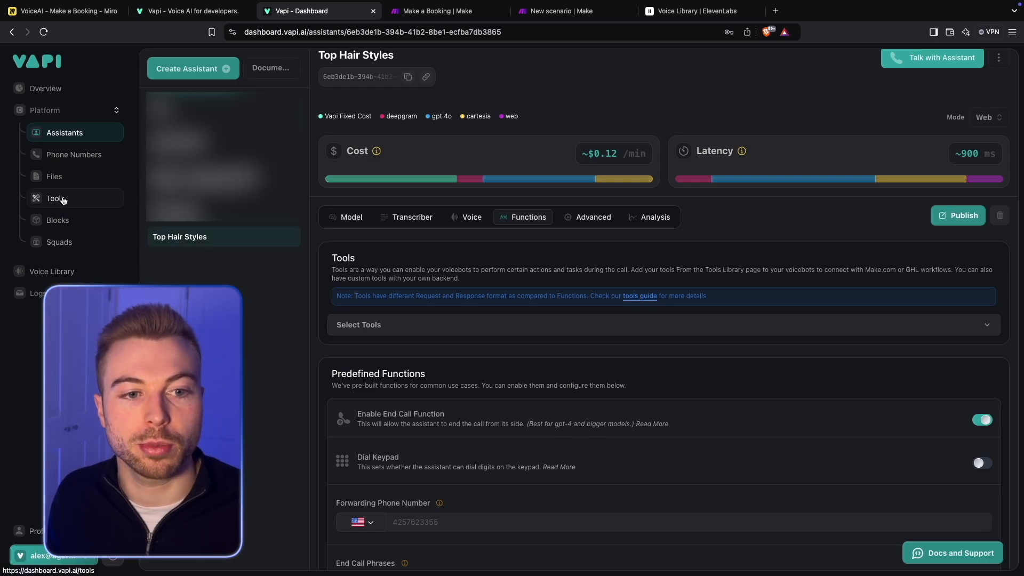
left_click(57, 197)
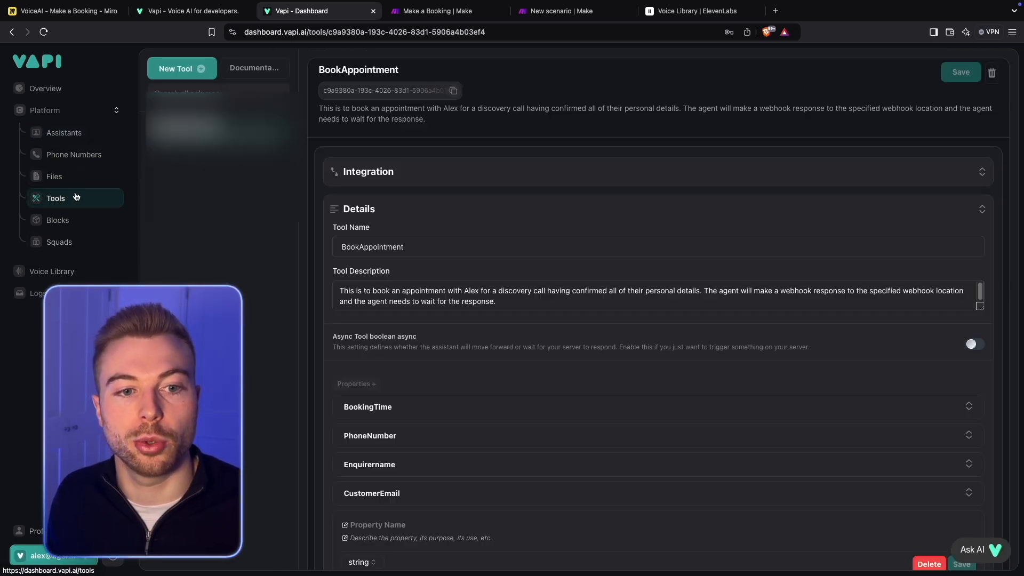
left_click(176, 68)
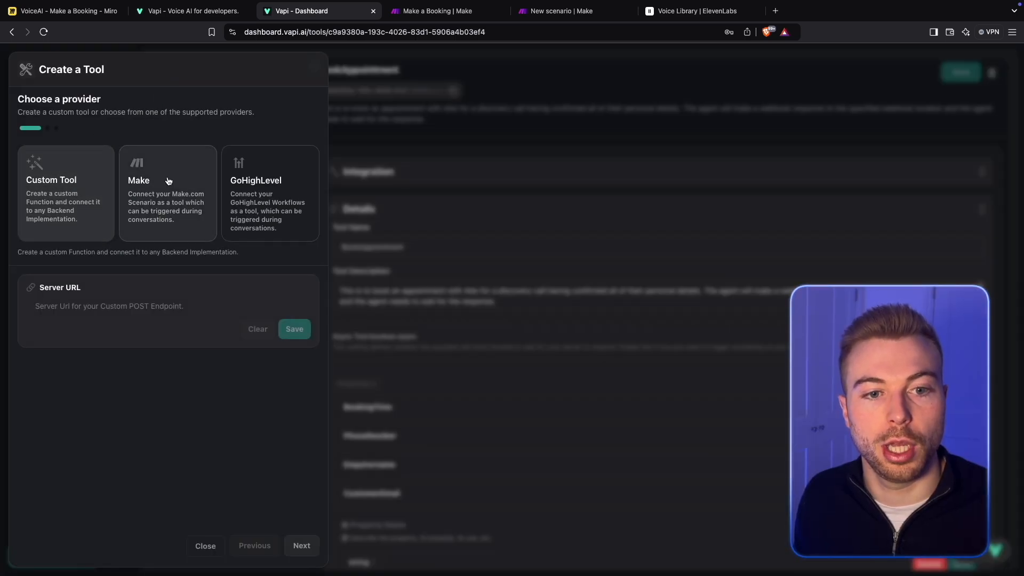
left_click(158, 212)
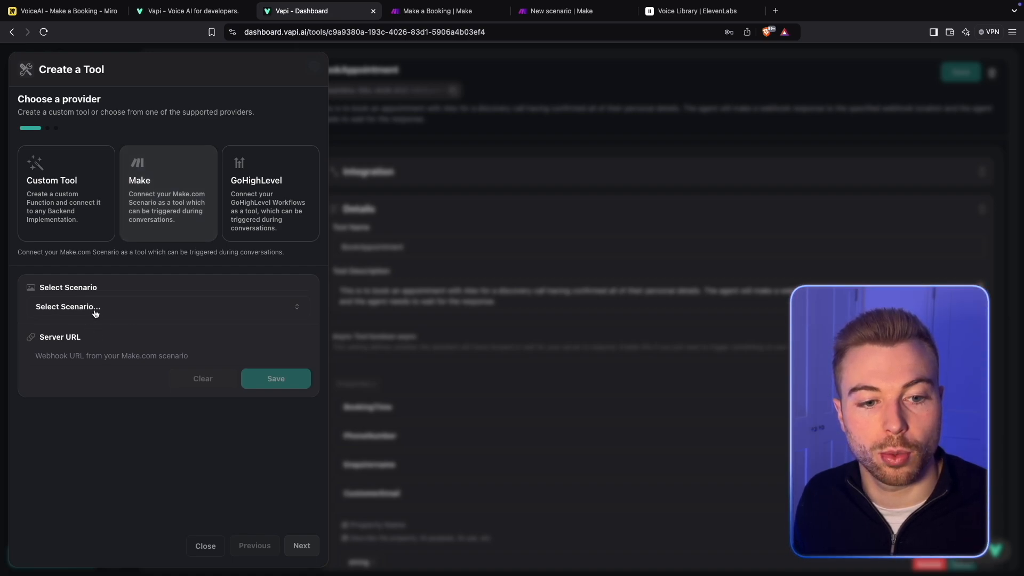
left_click(144, 362)
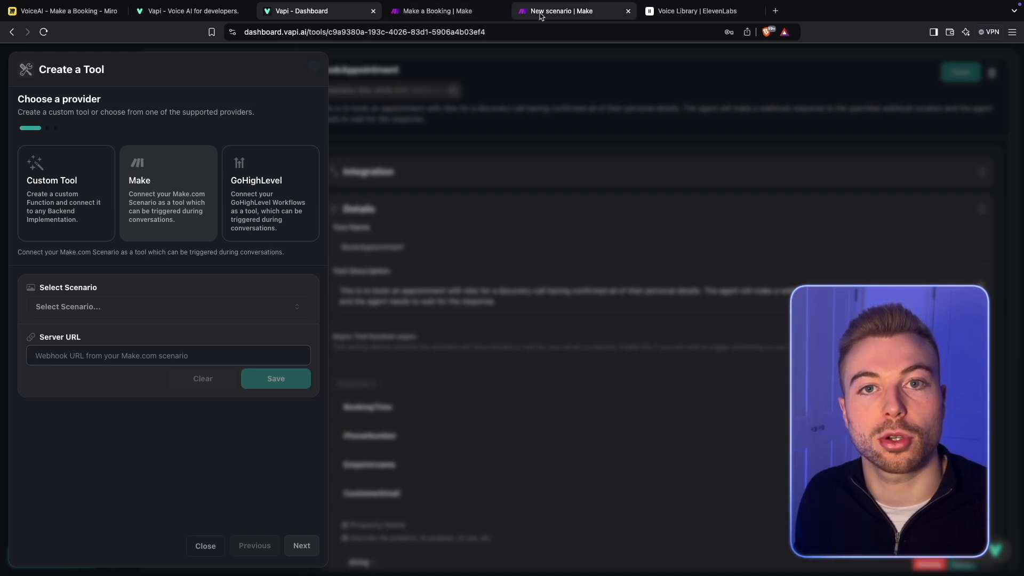
- Switch to the new Make scenario and add a Custom webhook trigger as its first module
left_click(523, 13)
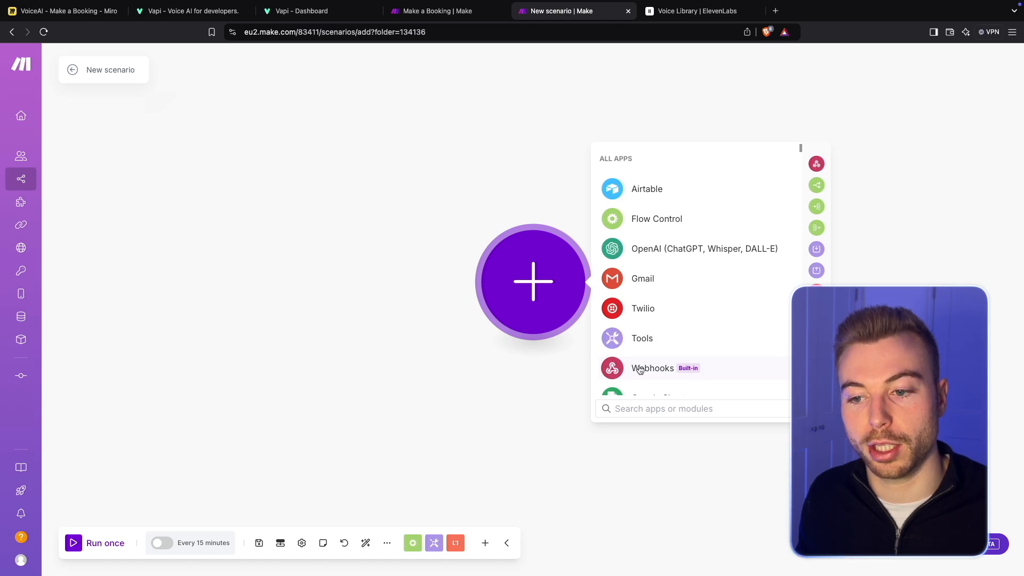
left_click(620, 368)
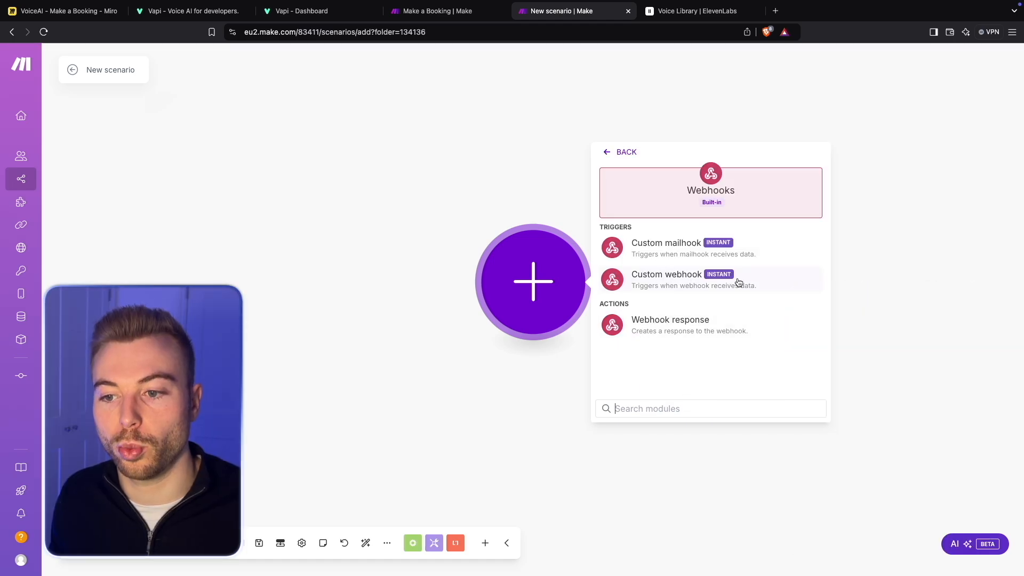
left_click(736, 281)
- Create a webhook named "Make a booking" for the trigger and copy its address
left_click(814, 278)
triple_click(708, 236)
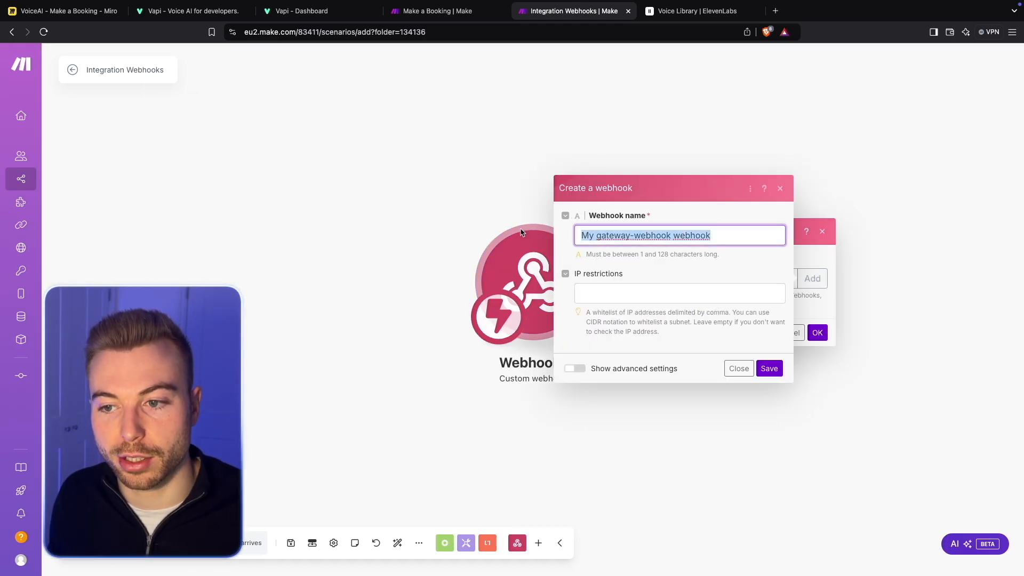
type("MAke a")
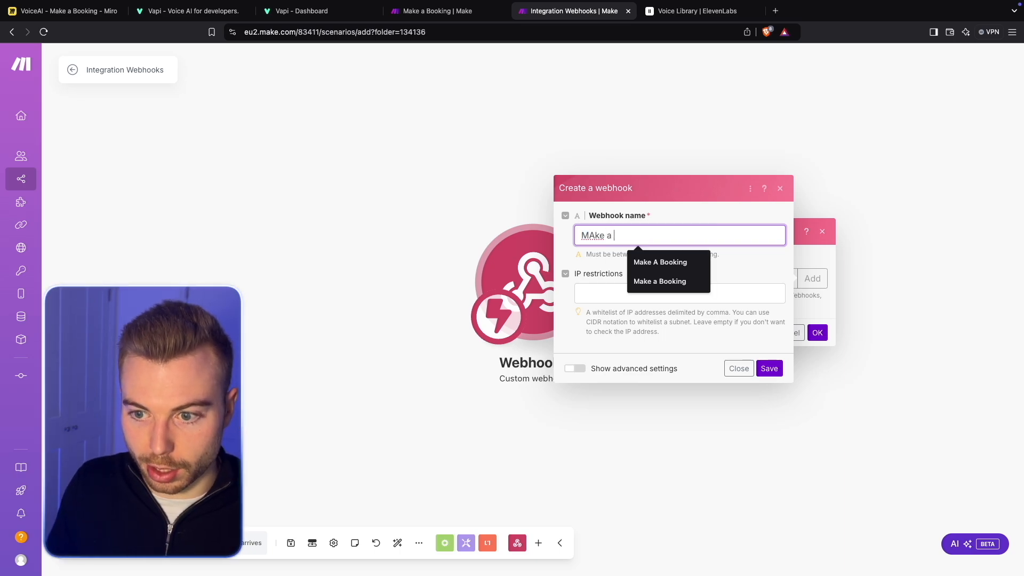
key("BackSpace")
key("BackSpace")
key("BackSpace")
key("BackSpace")
type("ak")
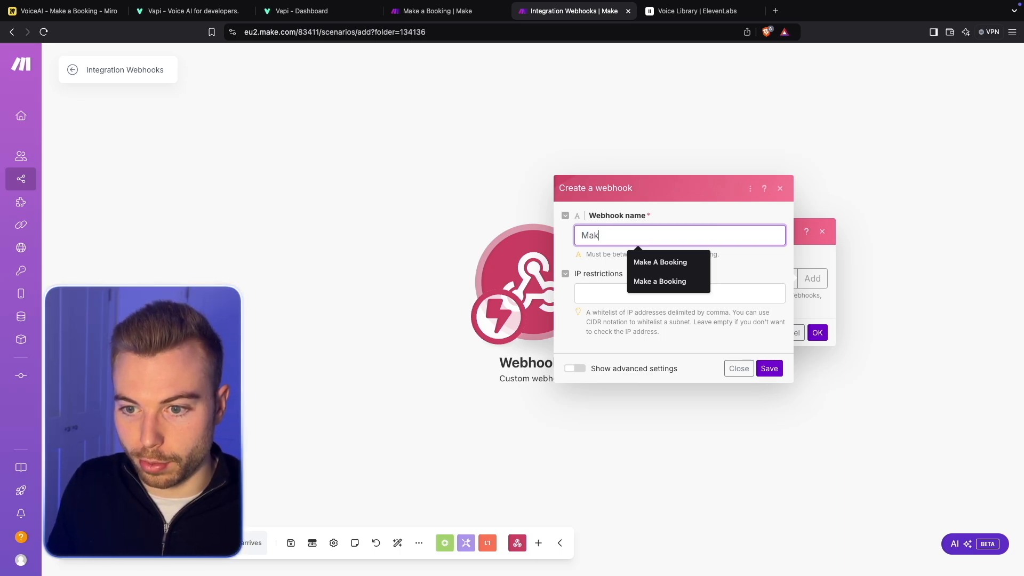
type("e a booking")
key("Return")
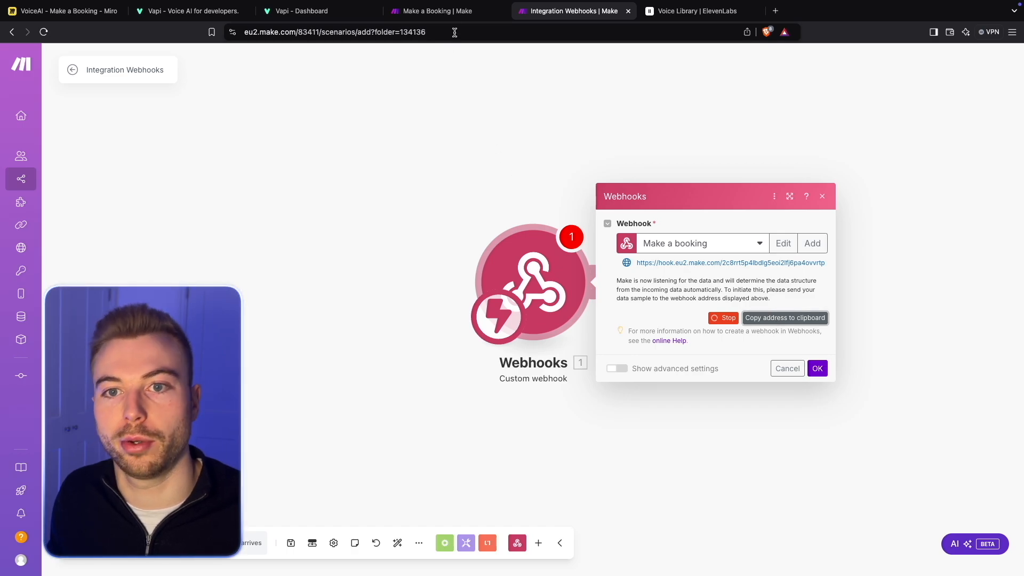
- Switch back to the Vapi dashboard, save the copied webhook address as the tool's server URL and continue to the schema
left_click(302, 10)
left_click(224, 355)
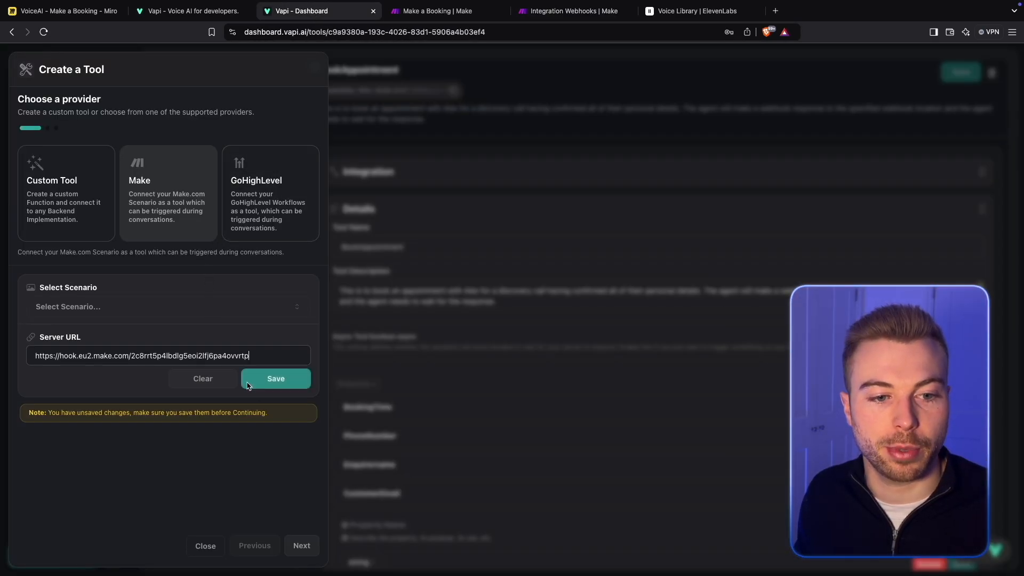
left_click(279, 378)
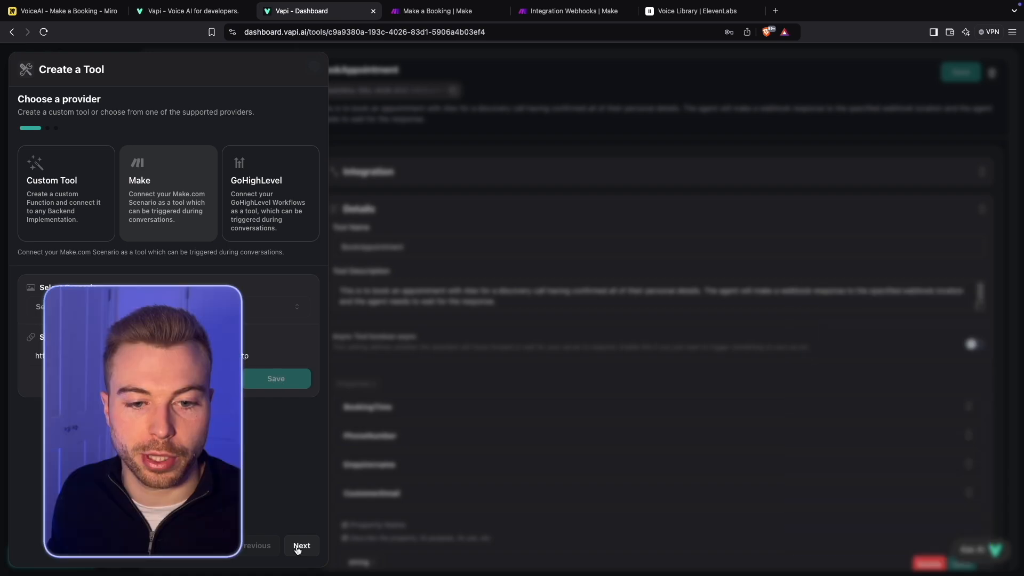
left_click(300, 545)
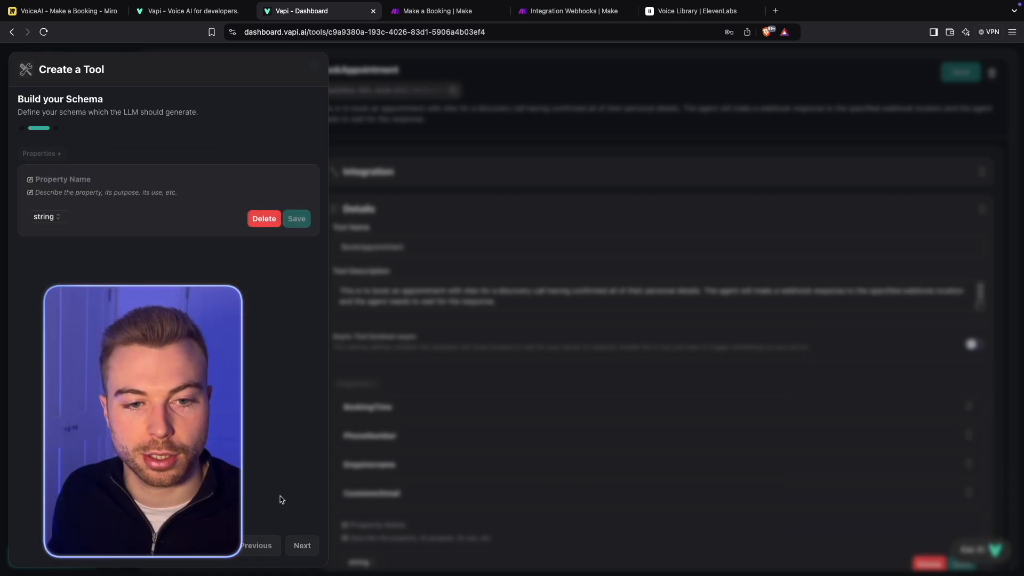
- Name the first schema property "Customer Name"
left_click(158, 180)
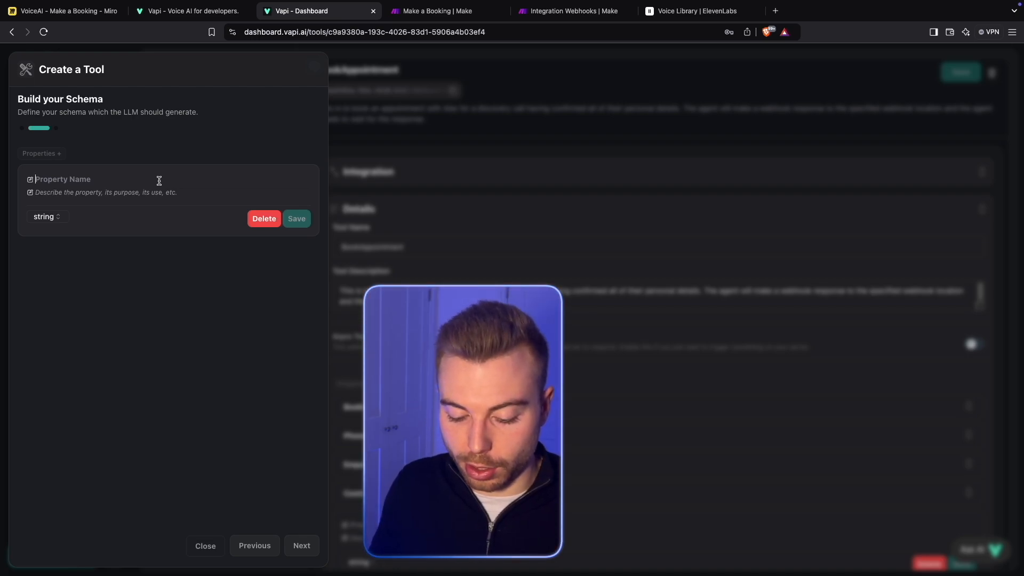
type("Nme")
key("BackSpace")
key("BackSpace")
key("BackSpace")
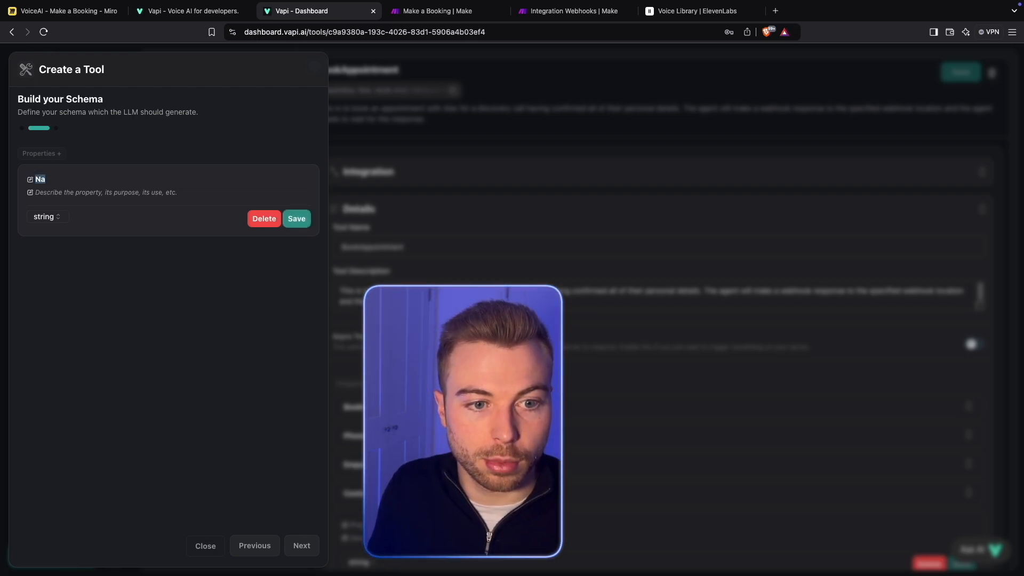
type("Customer Name")
key("Tab")
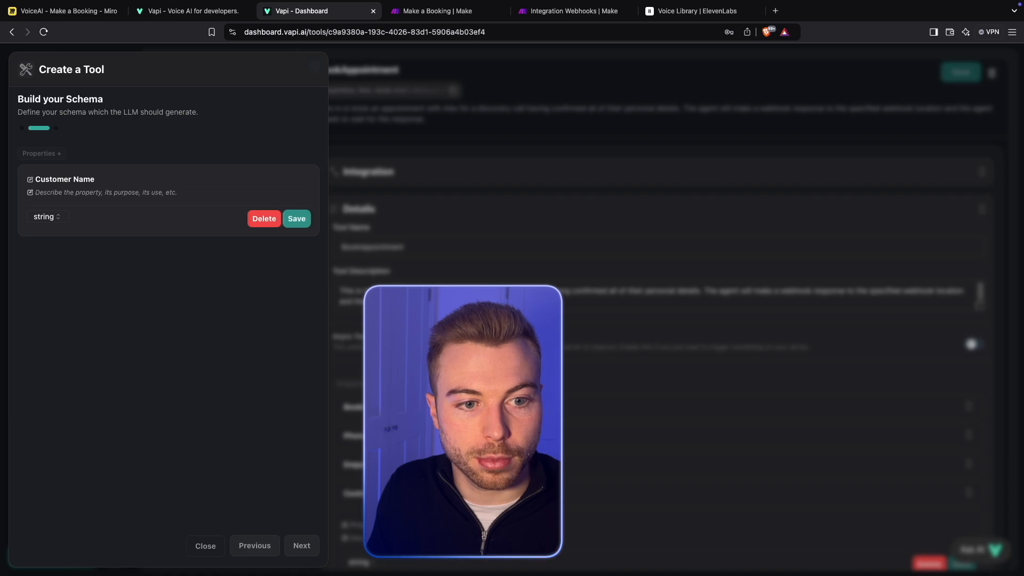
- Describe the Customer Name property as "The name of the customer that would like to make a booking at the hair salon" and save it
type("The nam")
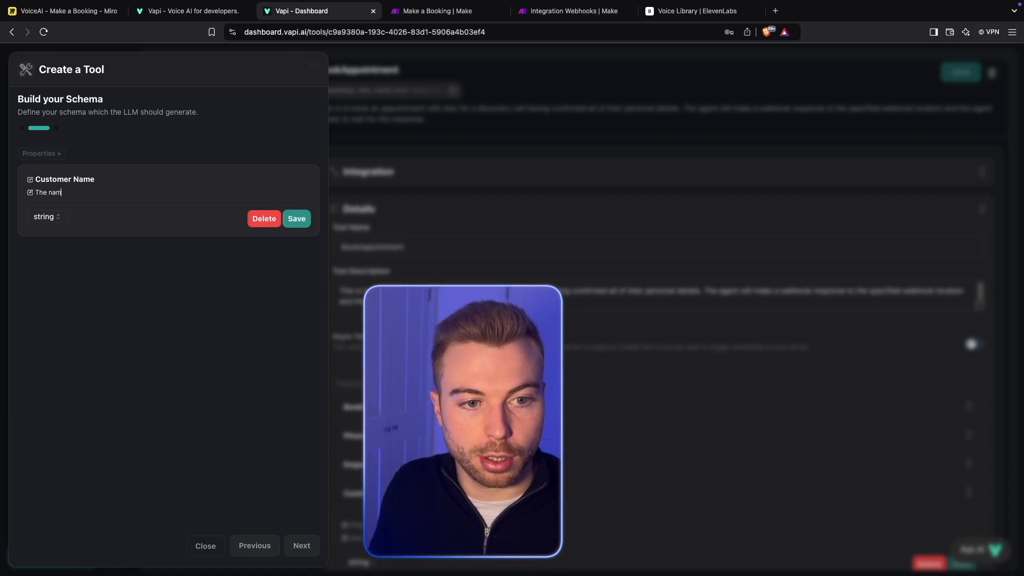
type("e of the cu")
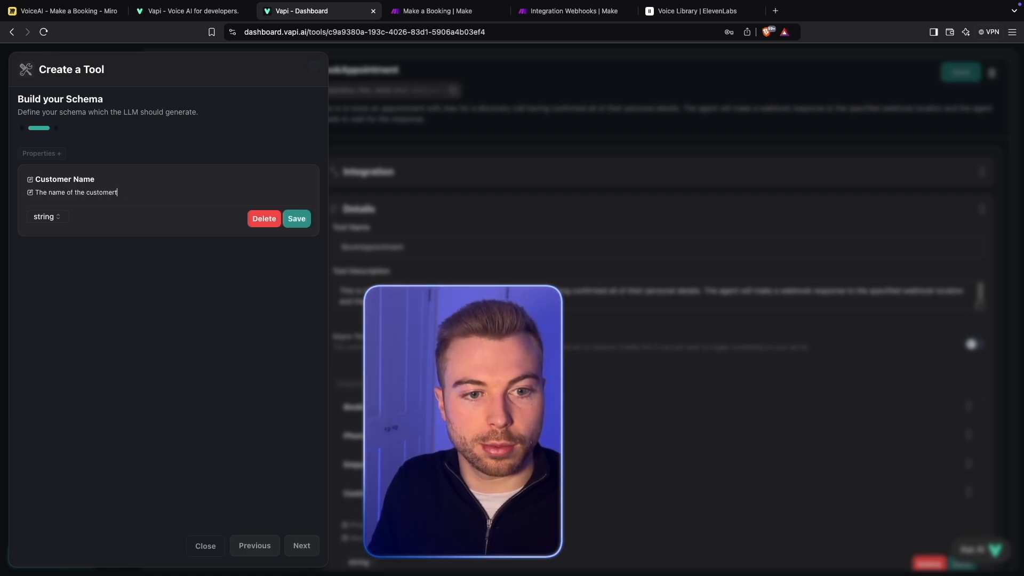
type("stomer that would like")
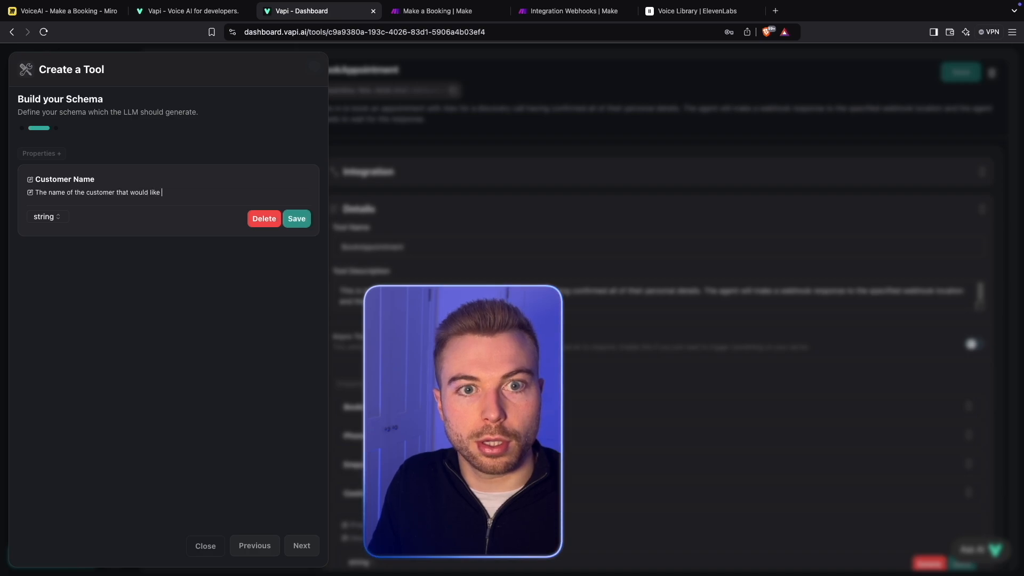
type(" to make a booking at the hair")
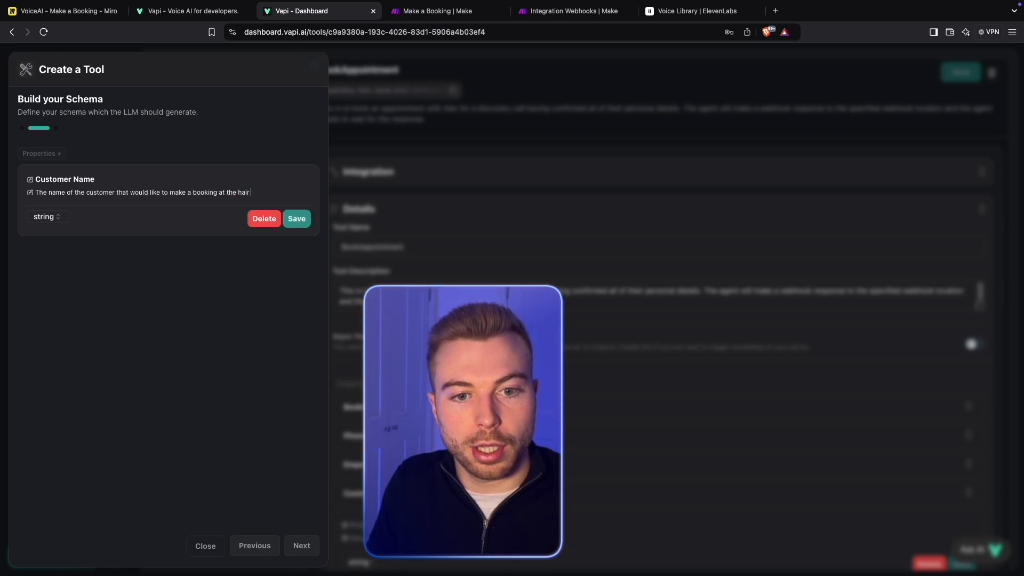
type(" salon")
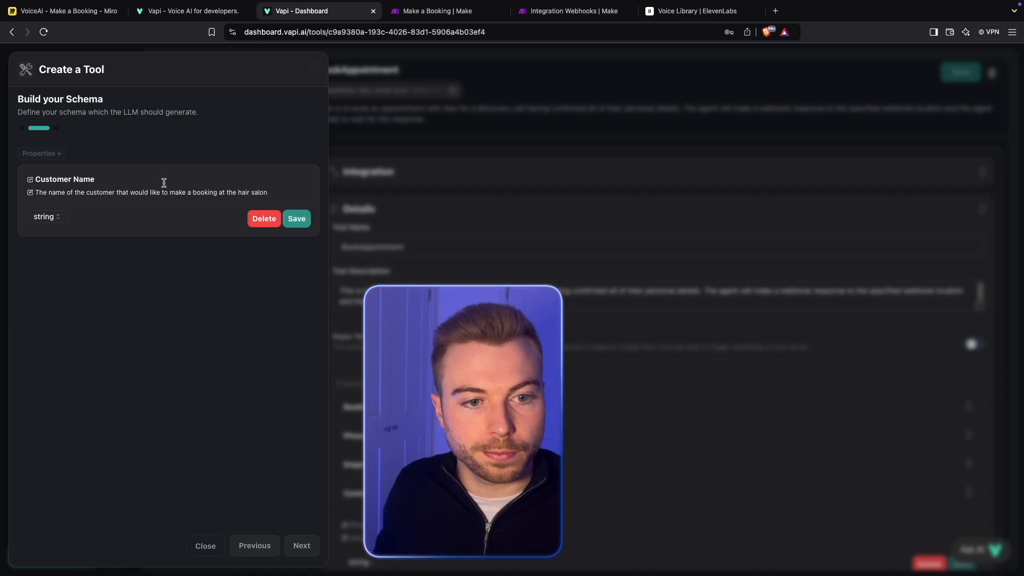
left_click(296, 219)
- Add a "Preferred Time" property described as "The time that the customer would like to book their appointment for" and save it
left_click(58, 154)
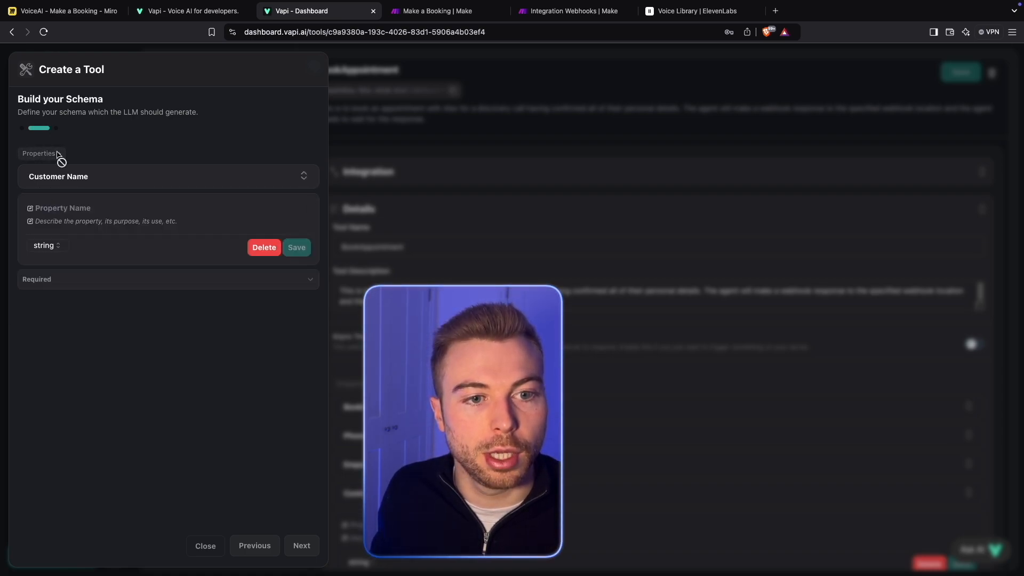
left_click(99, 208)
type("pr")
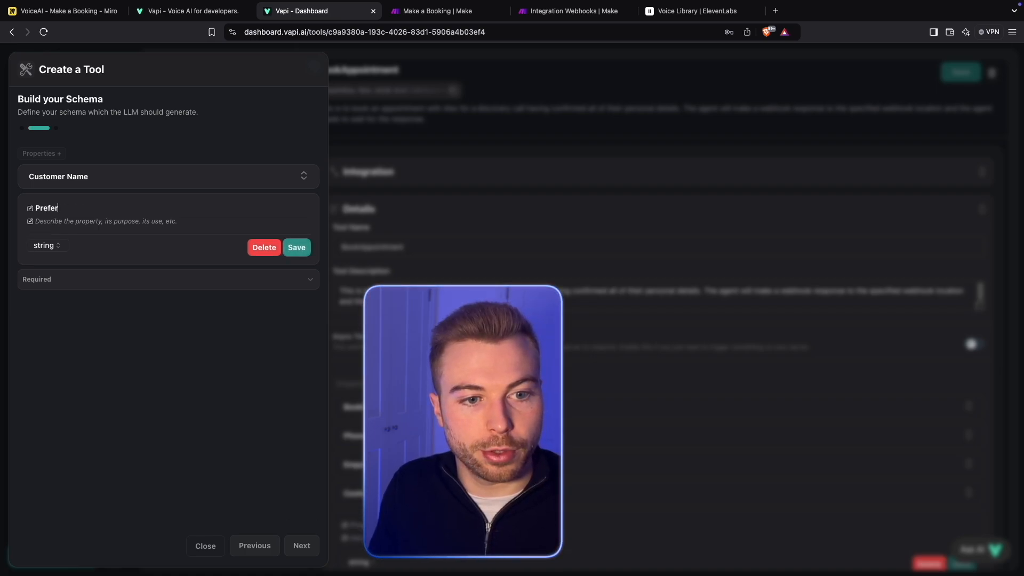
type("eferred Time")
type("Te")
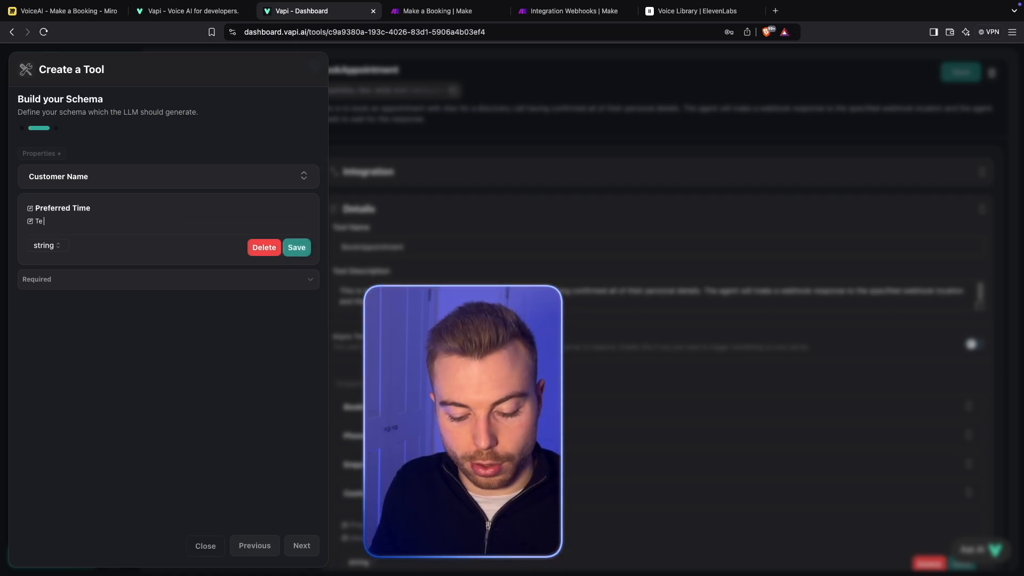
type("he time that the c")
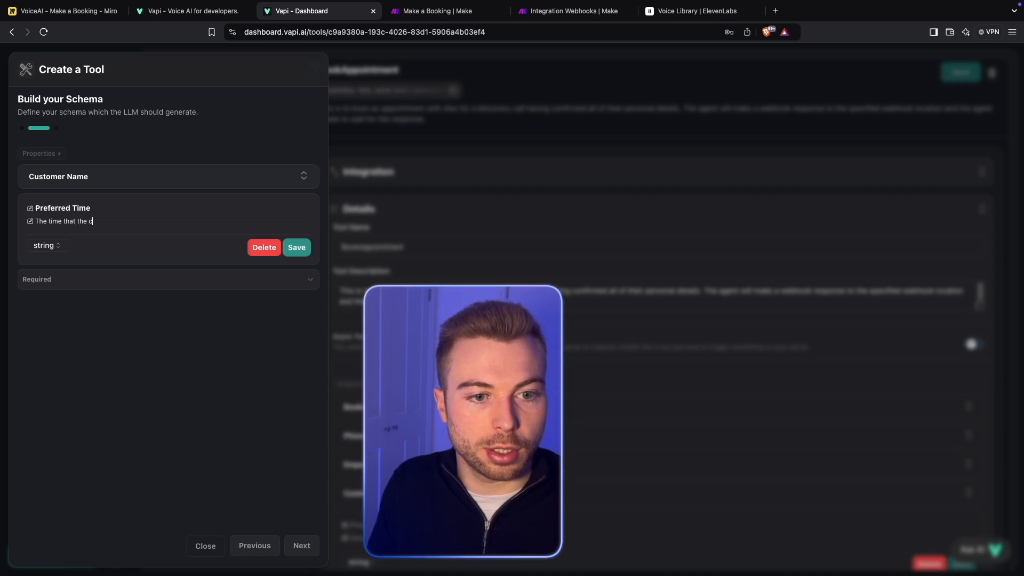
type("ustomer would like to")
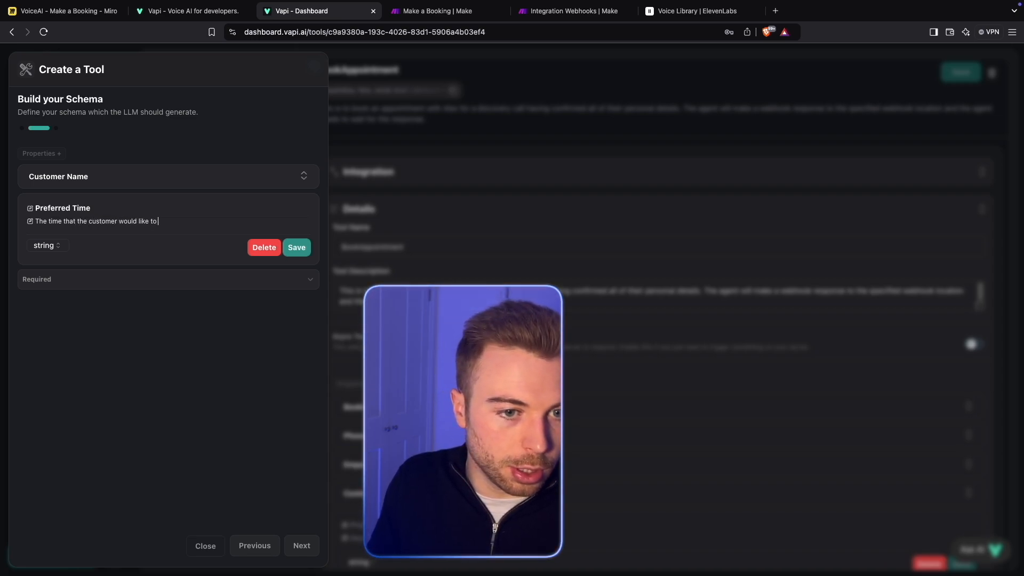
type(" book their appo")
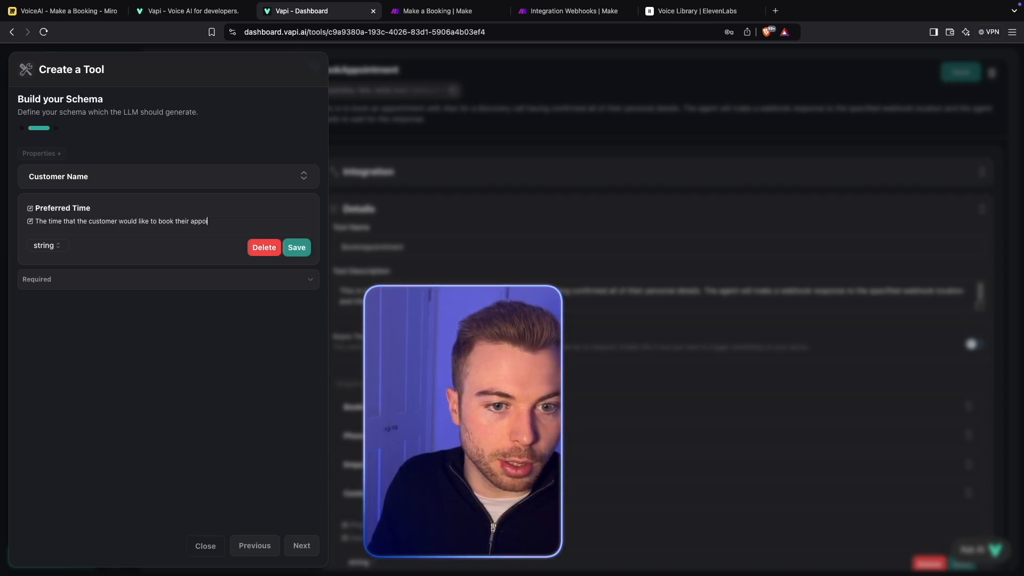
type("intment for")
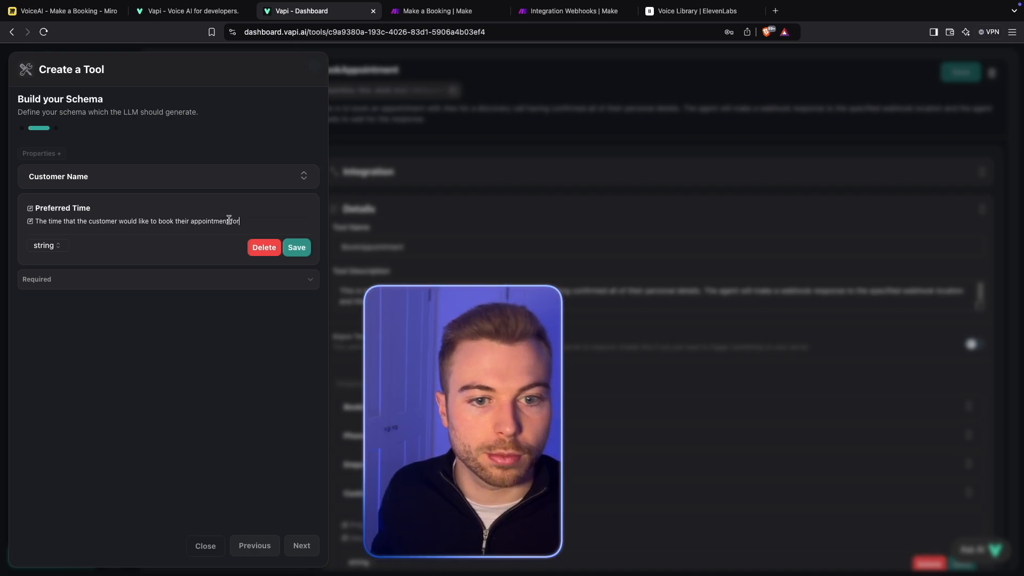
left_click(297, 247)
- Add a third schema property named "Customer Email"
left_click(66, 154)
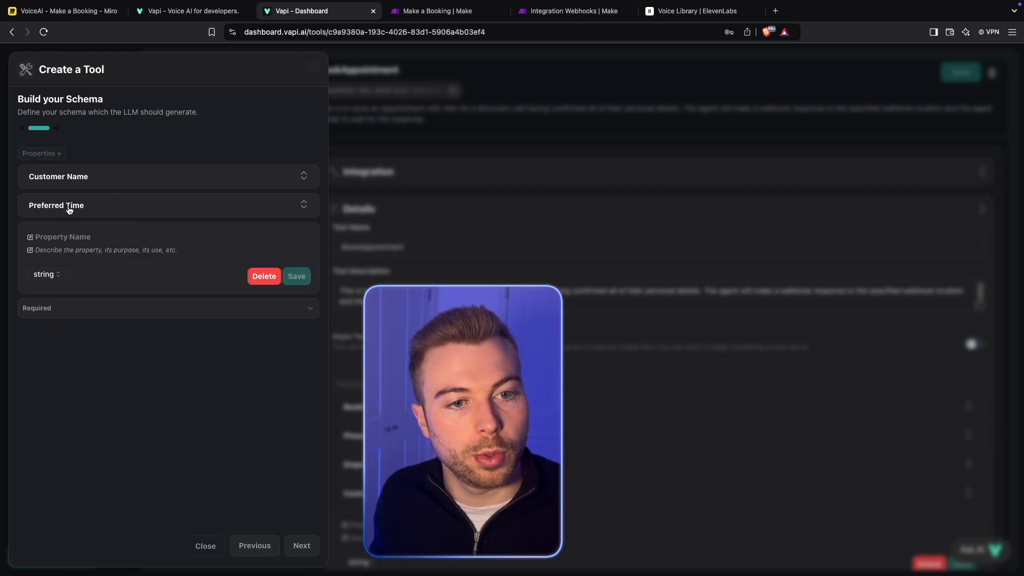
left_click(48, 237)
type("Cistome")
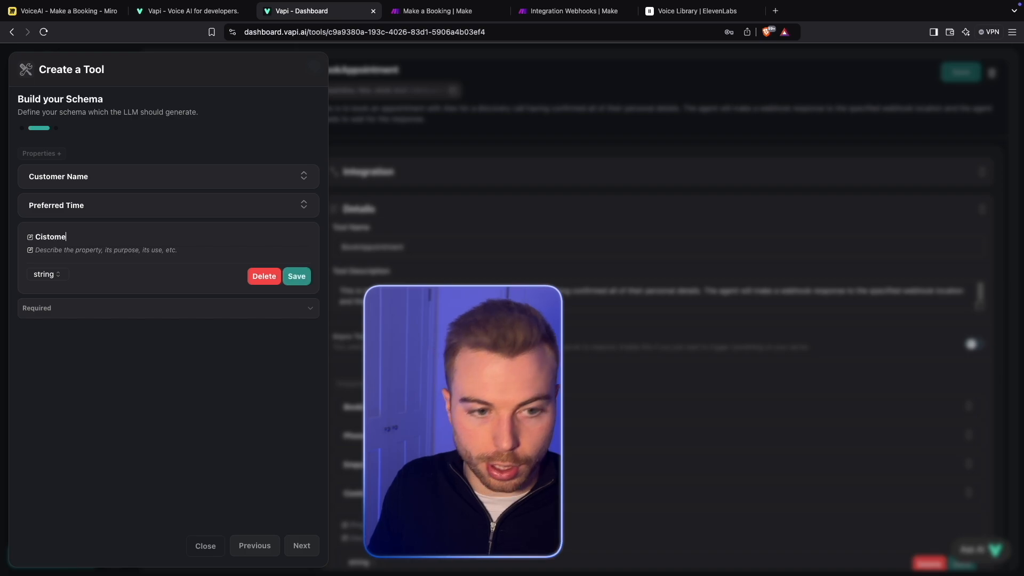
type("rCustomer Ema")
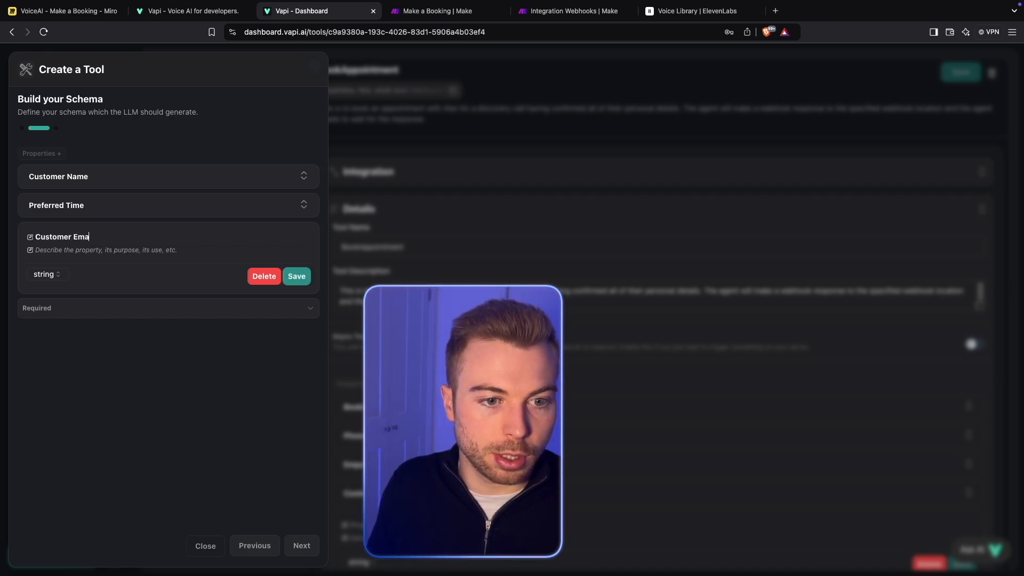
type("ul")
key("BackSpace")
key("BackSpace")
type("il")
- Describe the Customer Email property as "The email address of the customer" and save it
key("Tab")
type("T")
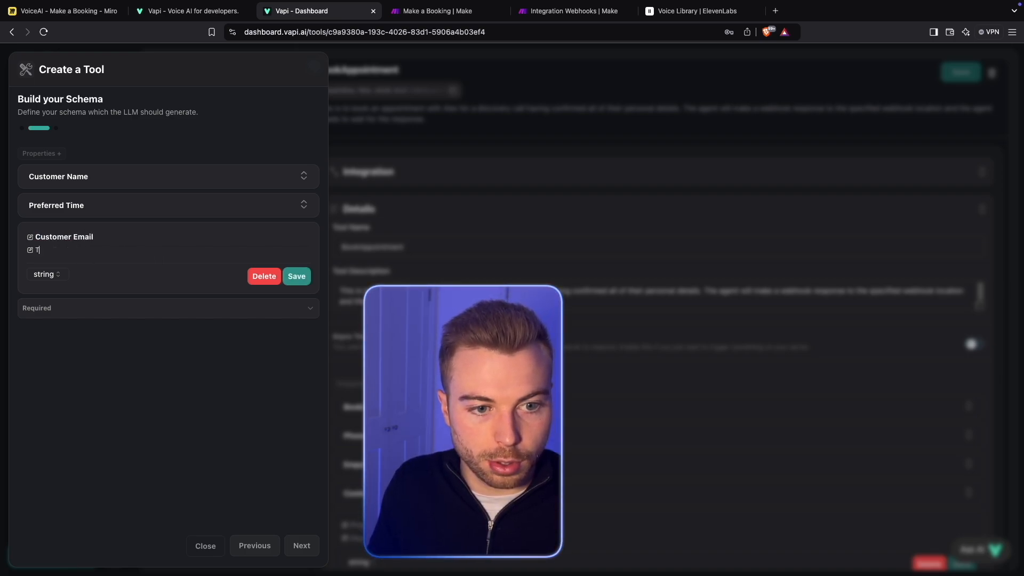
type("he email address")
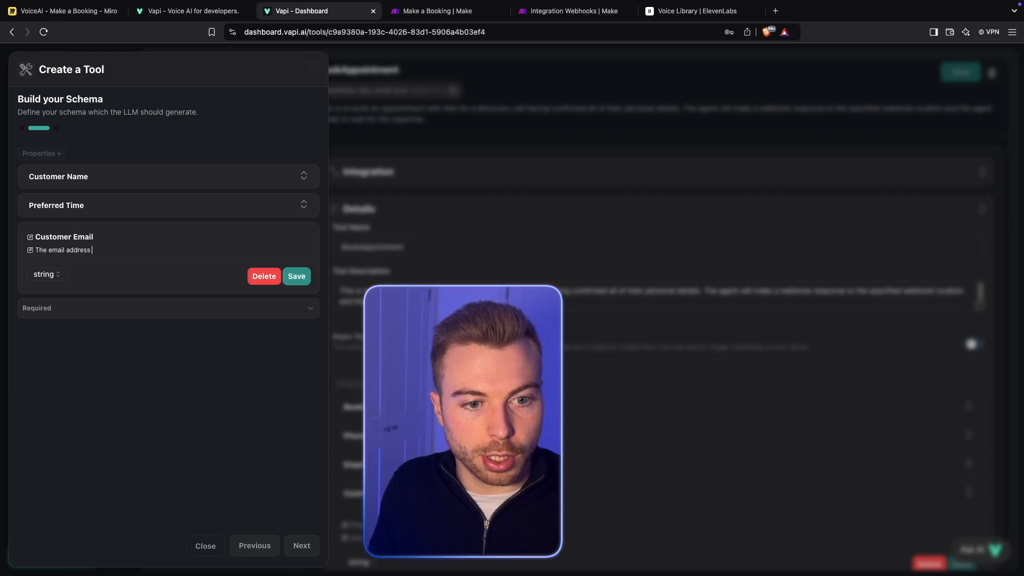
type(" of rhe customer")
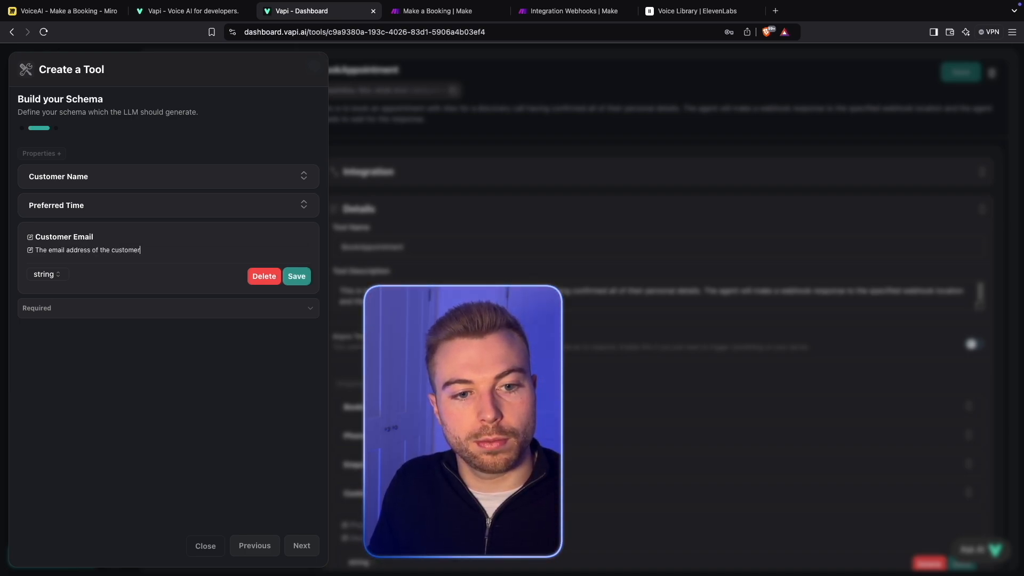
left_click(296, 275)
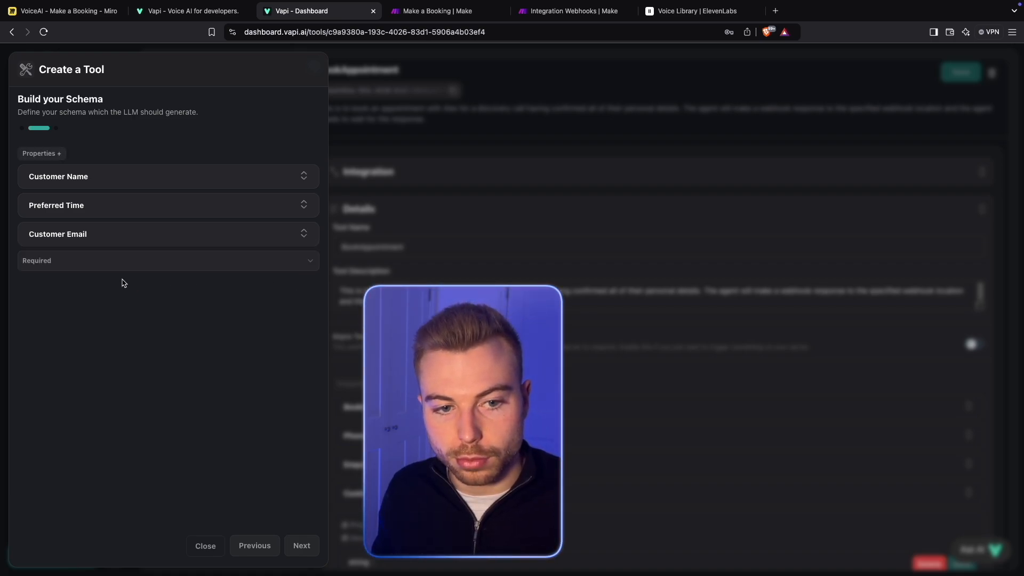
- Add a fourth schema property named "Customer Phone Number" with a short description and save it
left_click(78, 265)
left_click(41, 156)
left_click(40, 155)
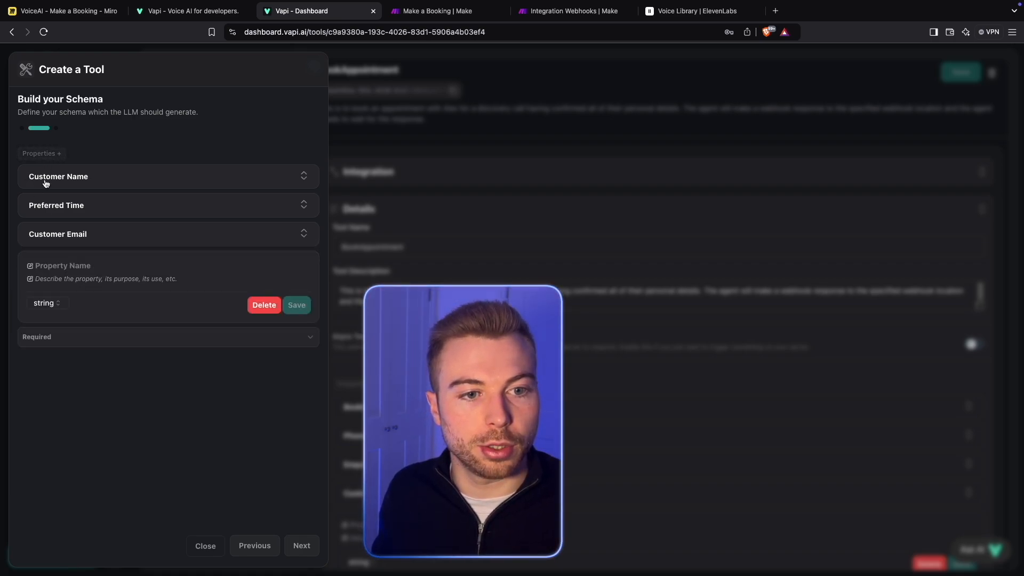
left_click(79, 269)
type("Customer ")
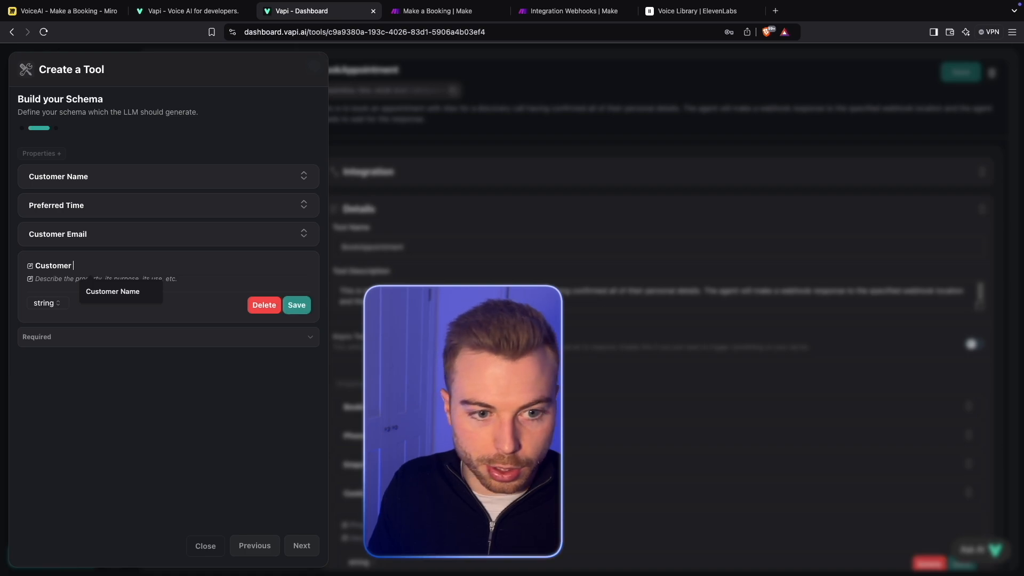
type("Phone Number")
left_click(35, 278)
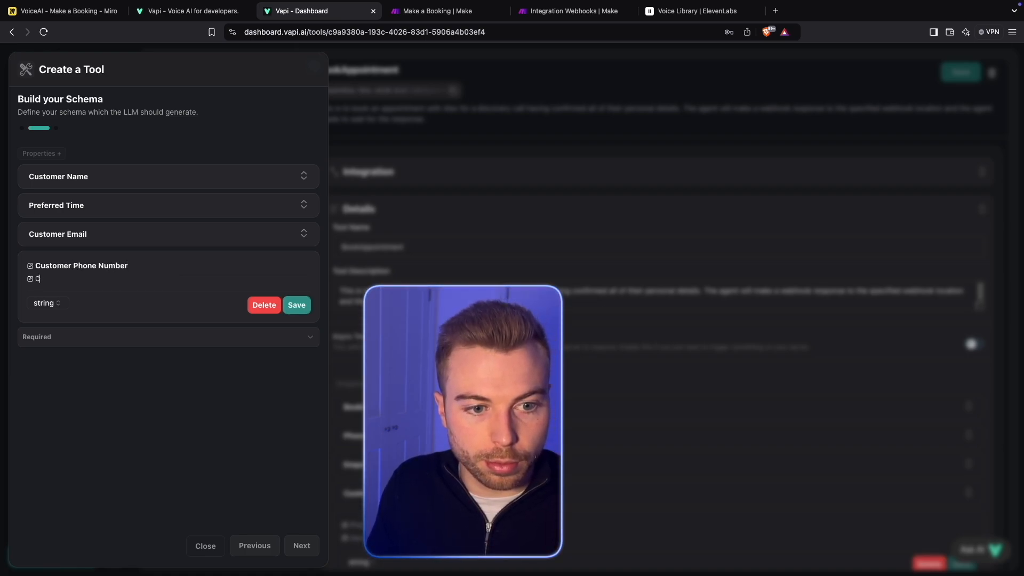
type("the Ph")
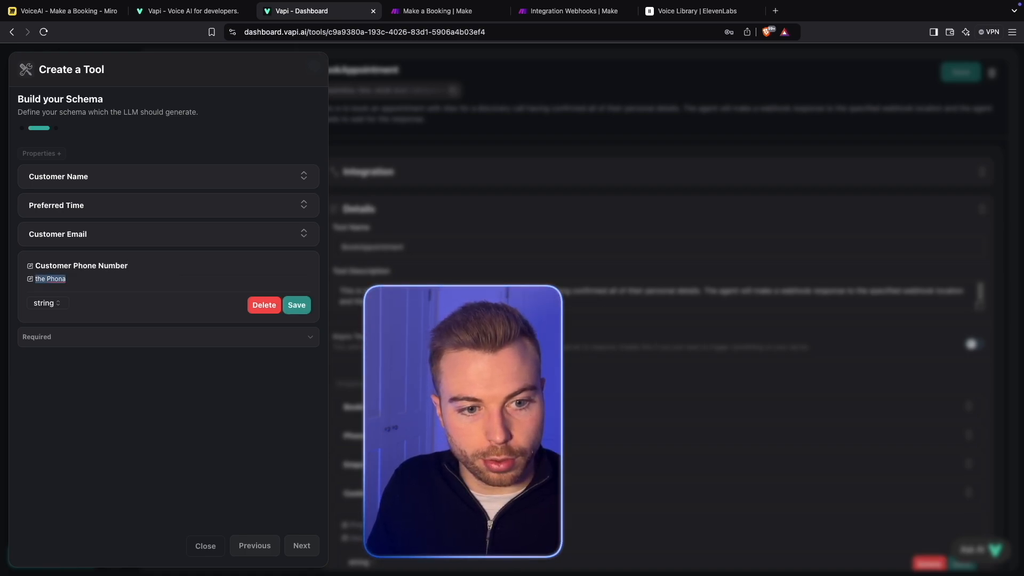
type("ona")
key("Return")
- Mark Customer Name, Preferred Time, Customer Email and Customer Phone Number as required properties
left_click(215, 289)
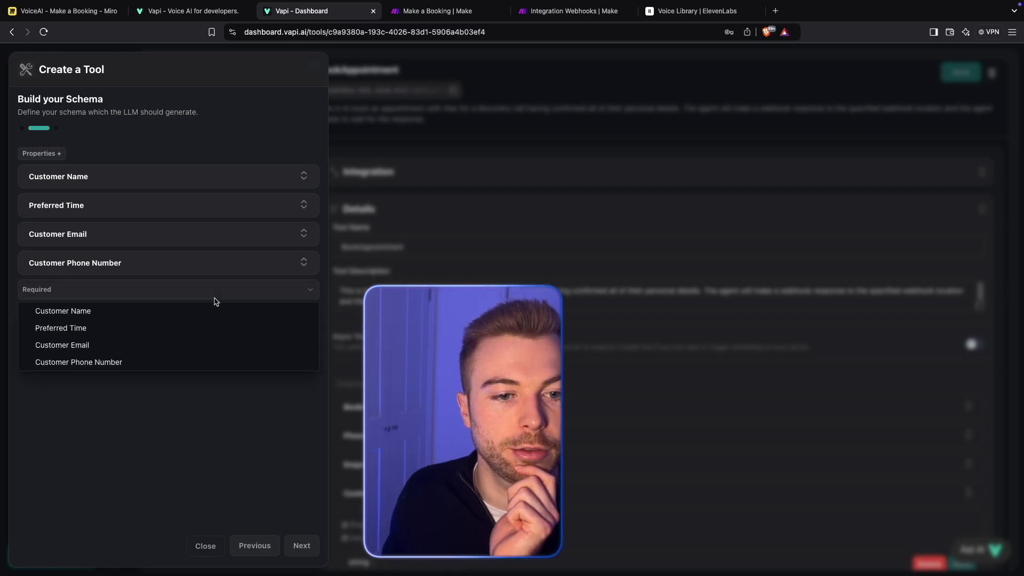
left_click(145, 311)
left_click(139, 289)
left_click(90, 328)
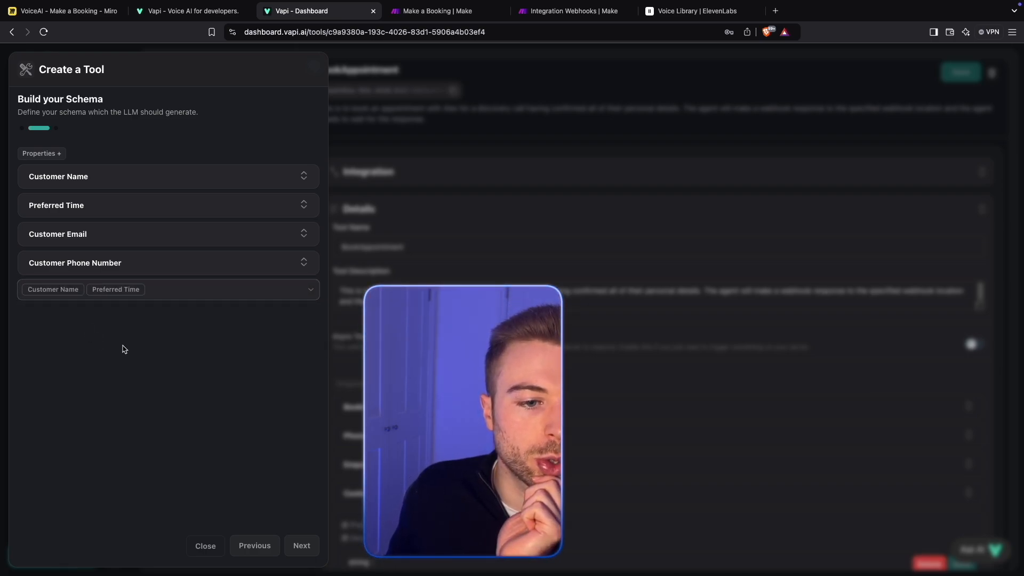
left_click(179, 293)
left_click(130, 344)
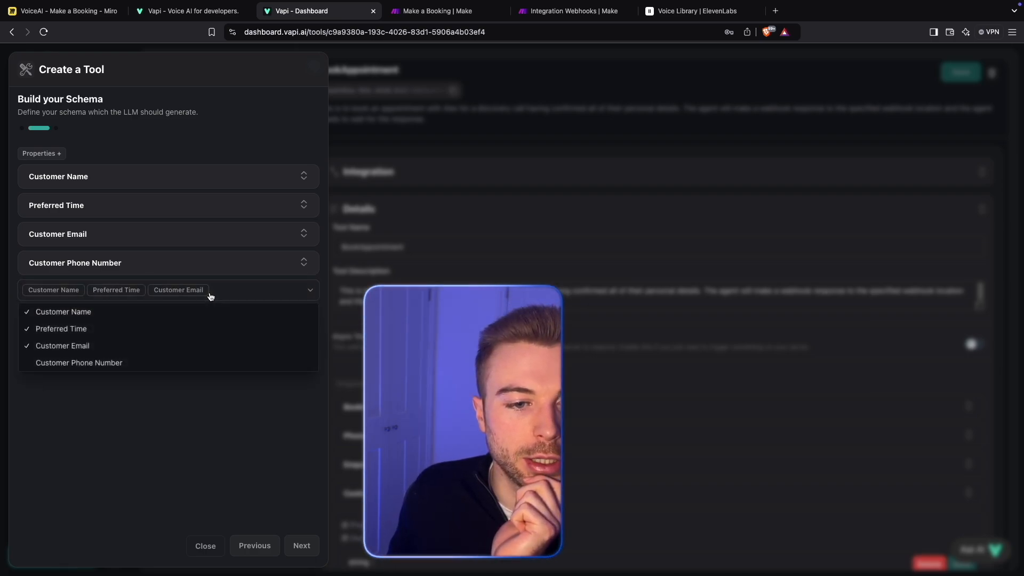
left_click(156, 365)
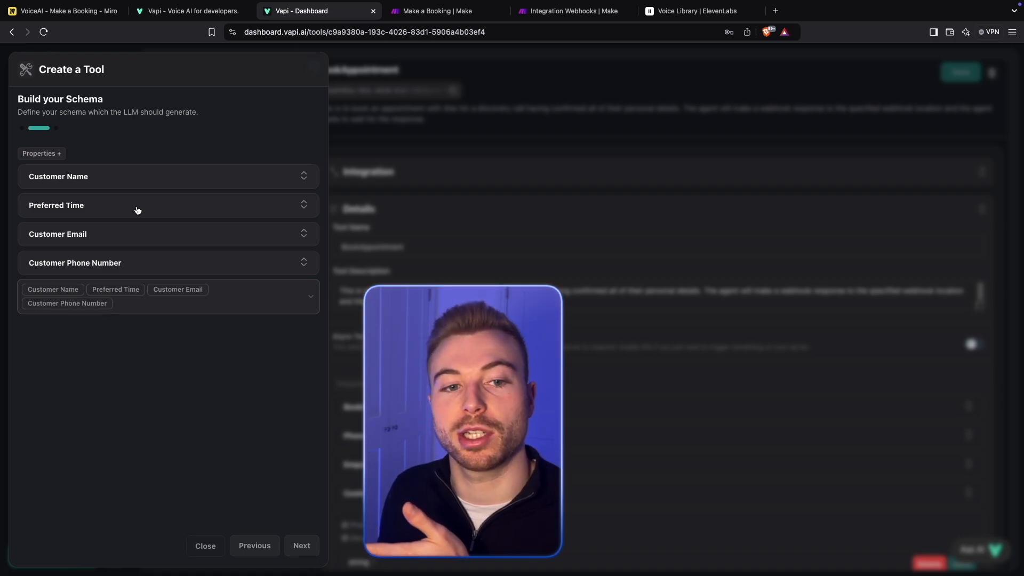
- Add a fifth schema property named "Service Desired"
left_click(43, 155)
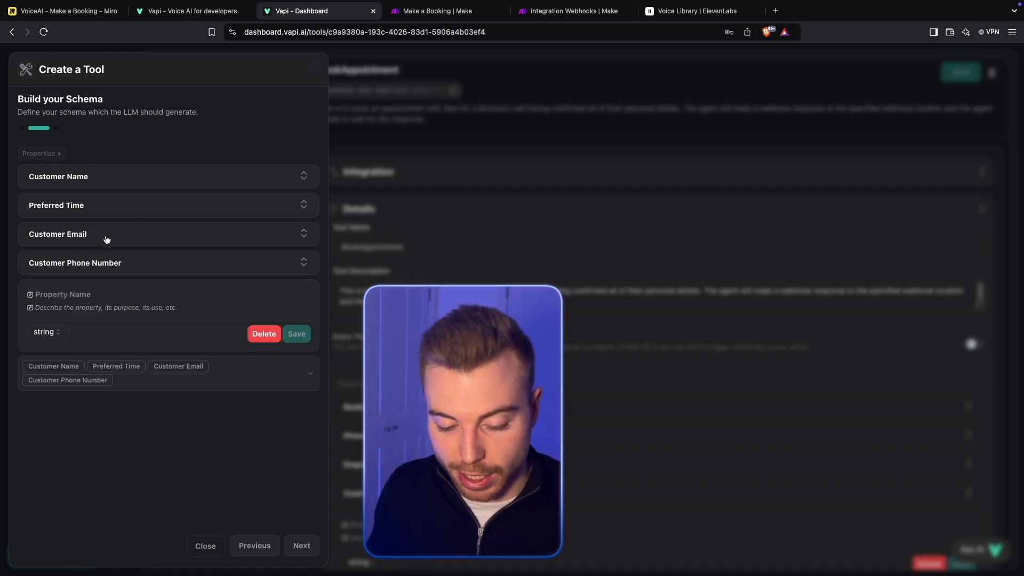
left_click(102, 295)
type("Service")
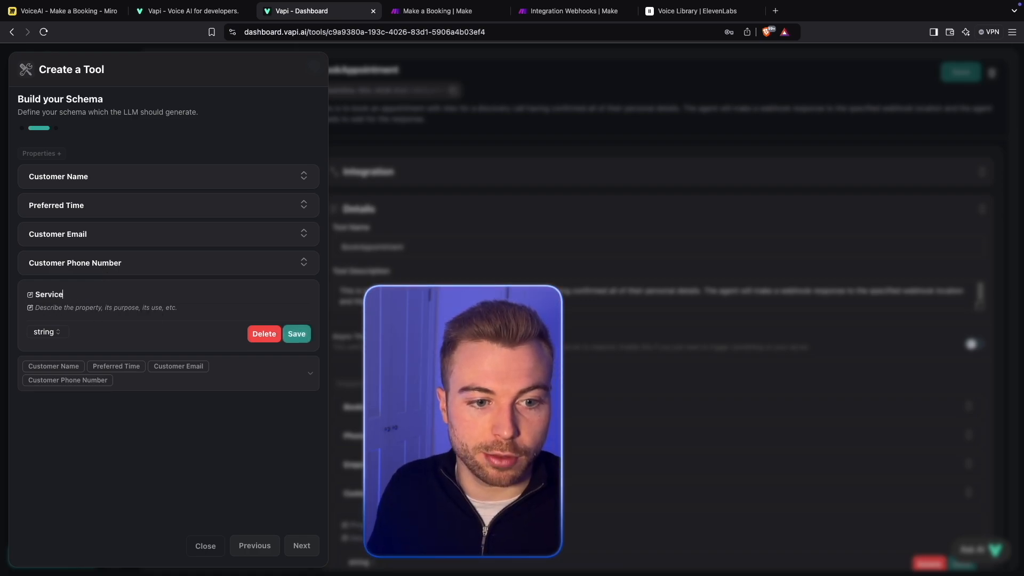
type(" Desired")
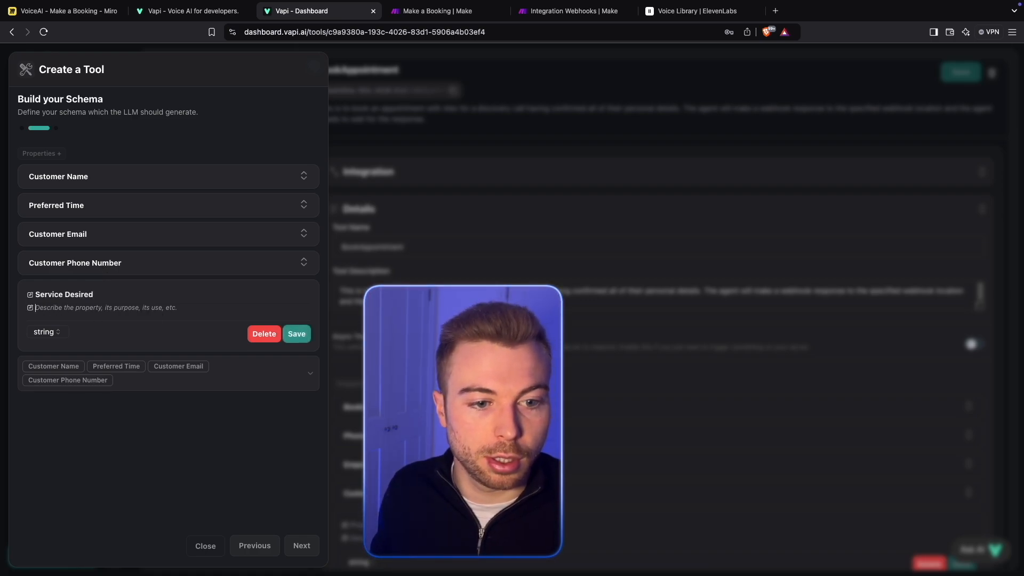
type("The service desir")
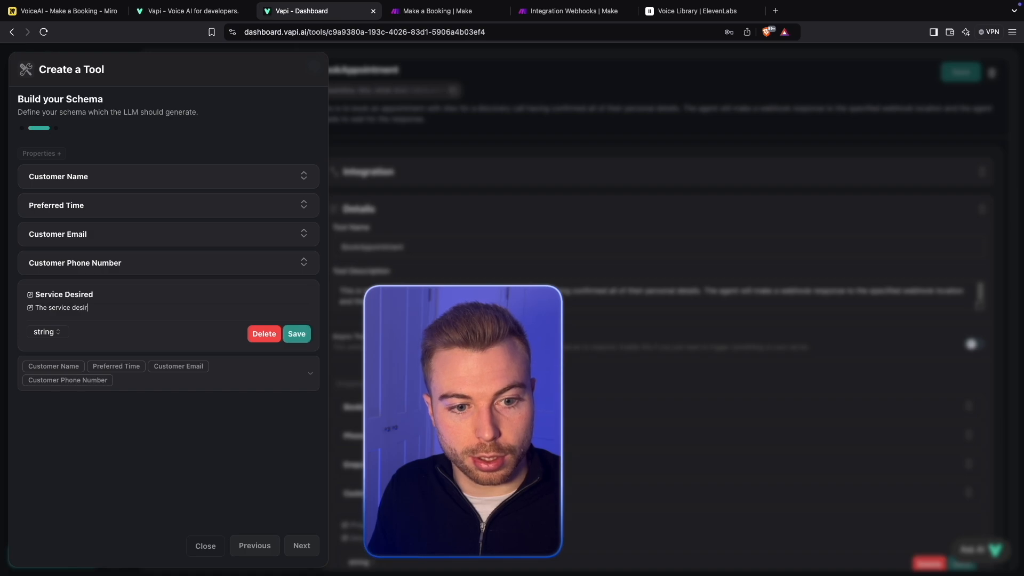
type("ed by the customer")
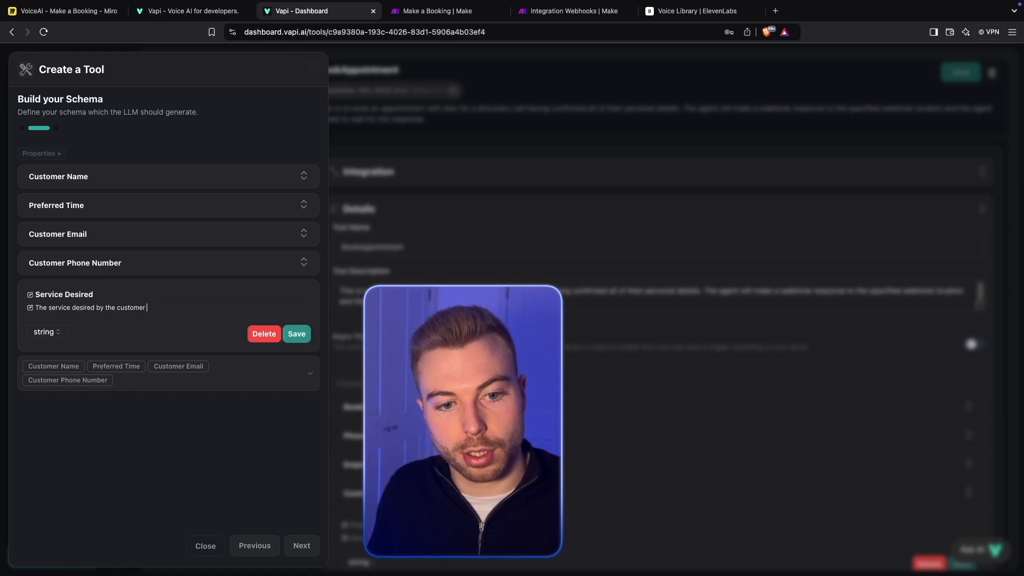
type(" e.g. Ah")
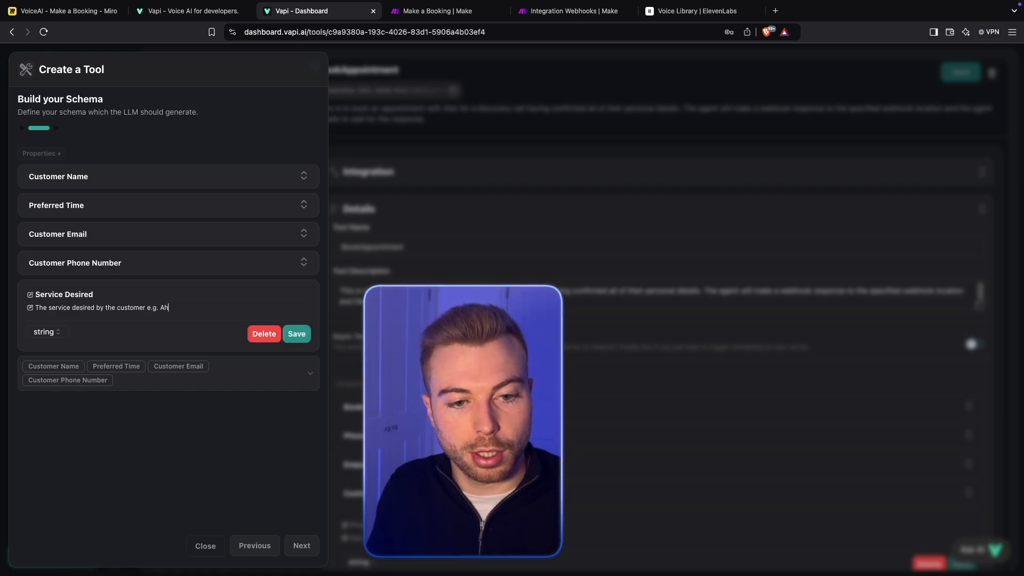
key("BackSpace")
key("BackSpace")
type("Hair cut or Br")
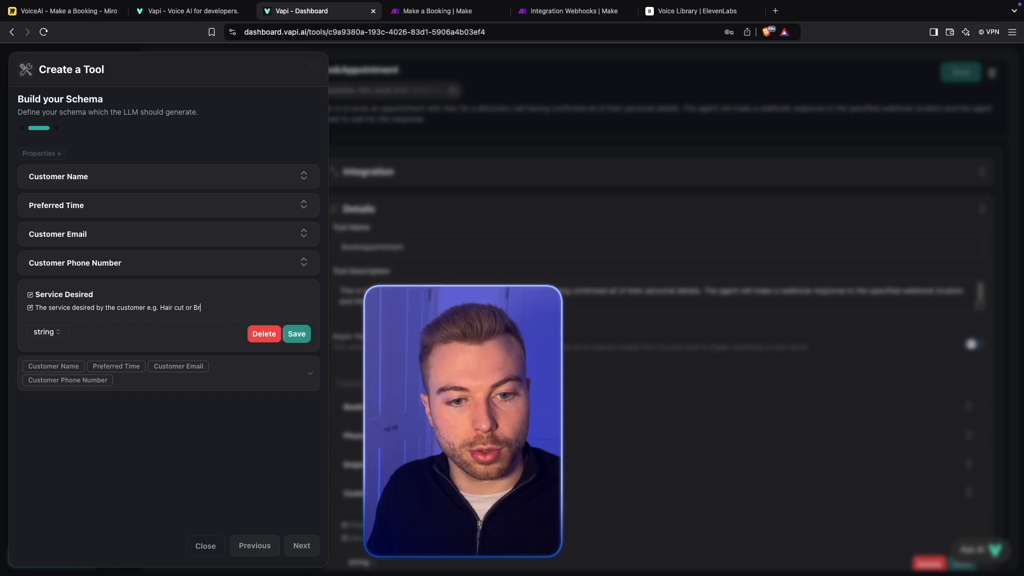
type("ea")
- Describe the Service Desired property as "The service desired by the customer e.g. Hair cut or Beard Trim" and save it
key("BackSpace")
key("BackSpace")
key("BackSpace")
type("eard")
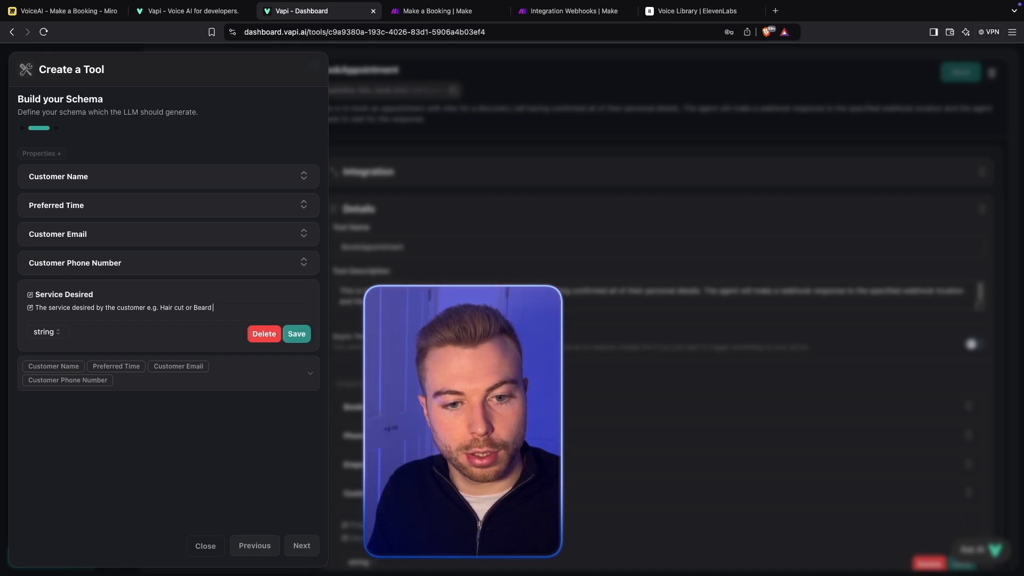
type(" Trim")
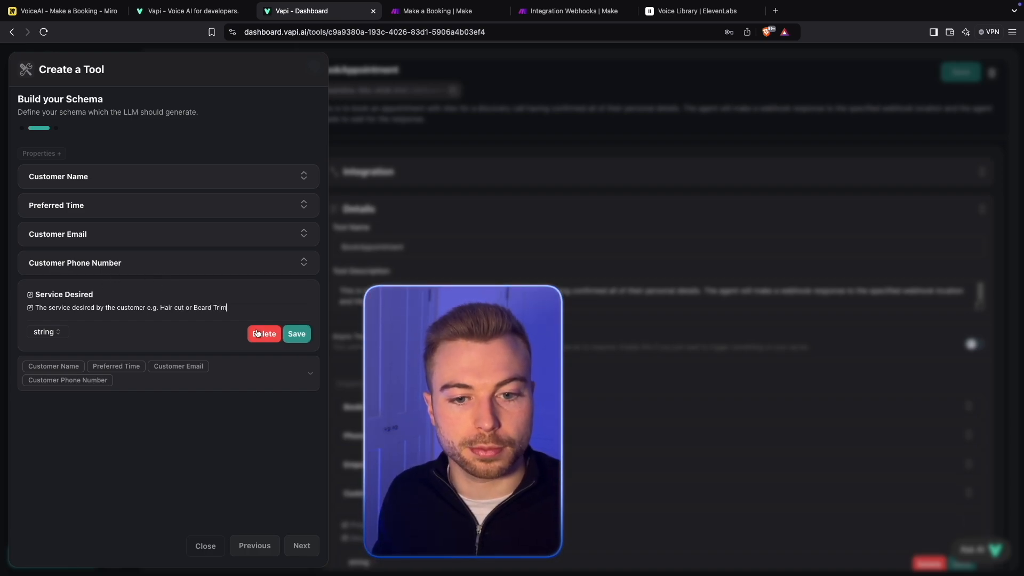
left_click(308, 335)
- Mark Service Desired as required too and continue to the tool's name and description
left_click(212, 338)
left_click(151, 427)
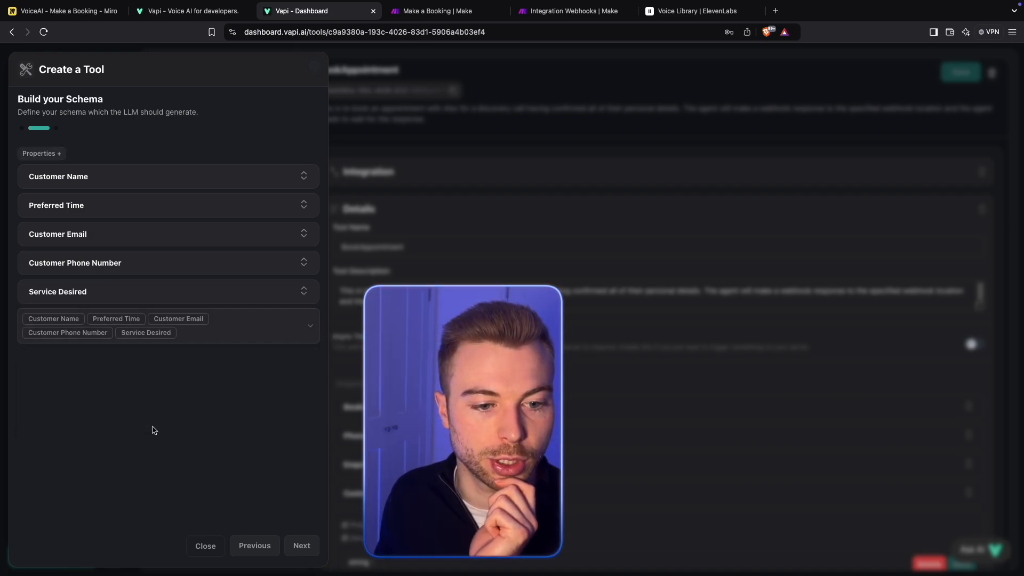
left_click(301, 535)
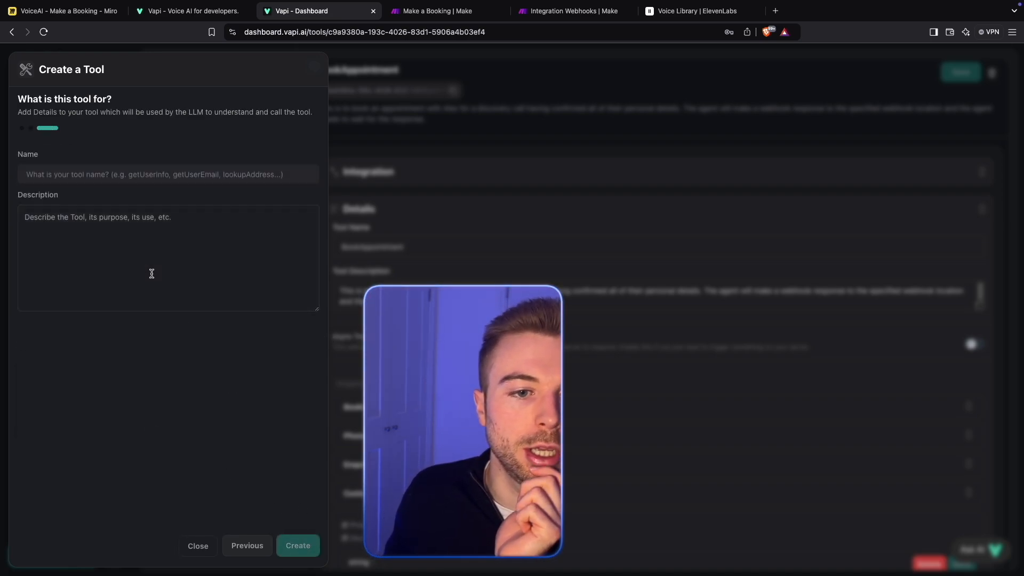
- Name the new tool "Makeabooking-keydetails"
left_click(167, 179)
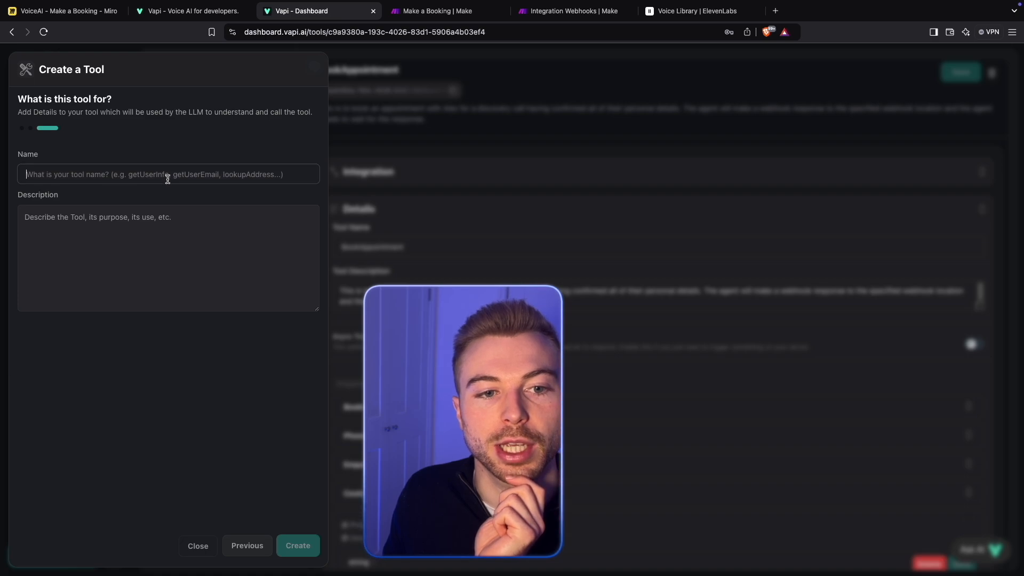
type("M")
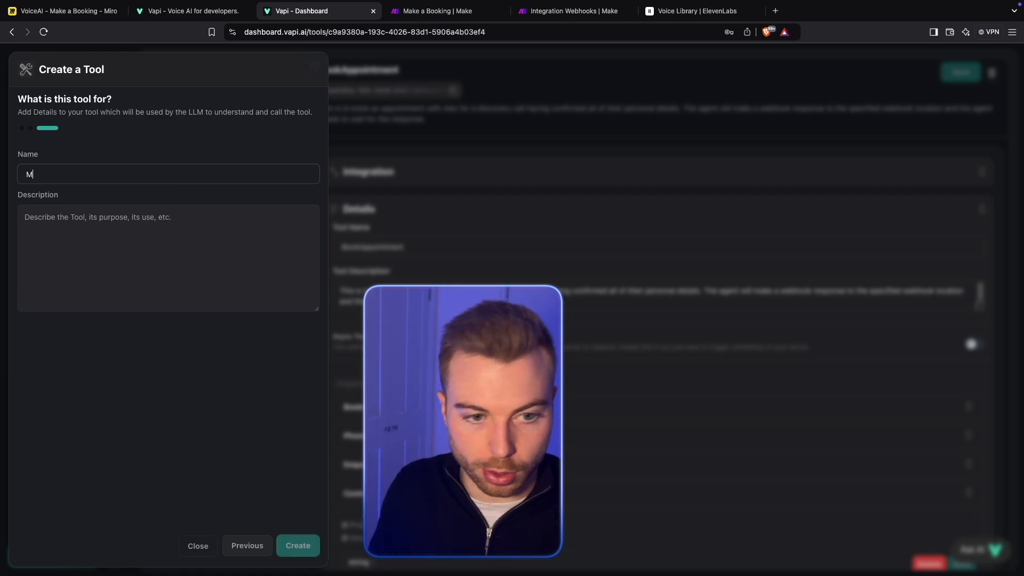
type("akeabo")
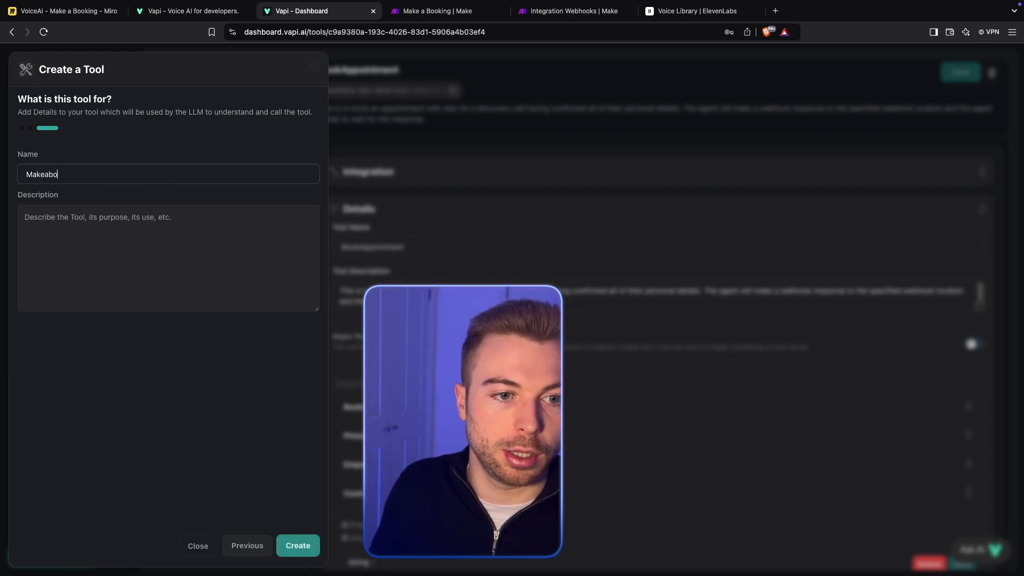
type("oking=")
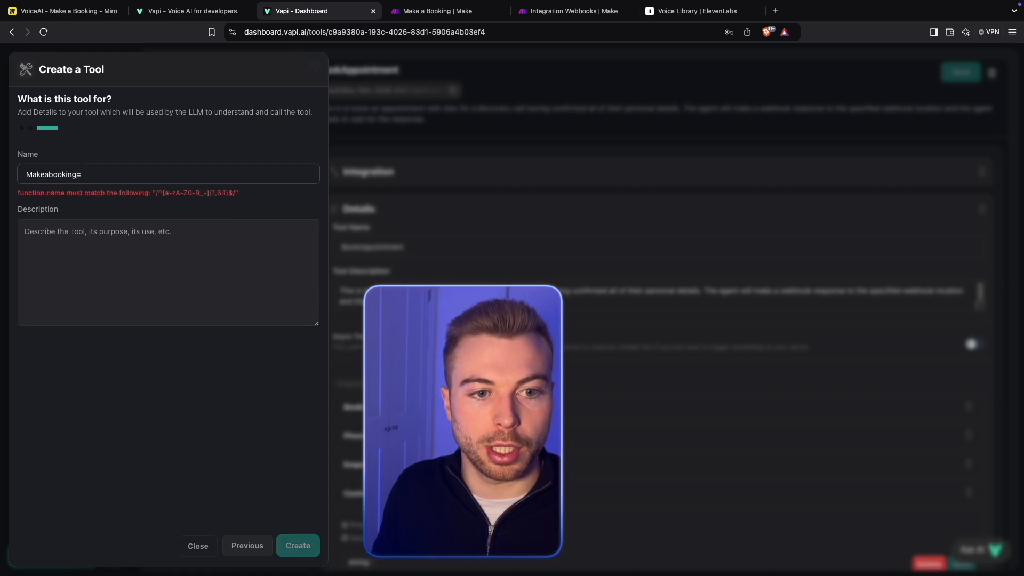
key("BackSpace")
type("-key")
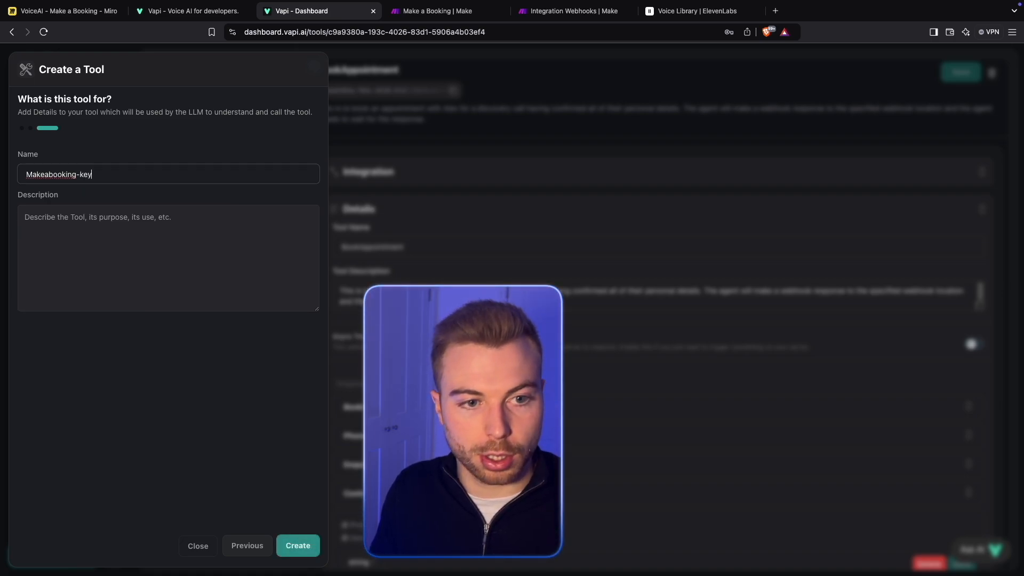
type(" det")
key("BackSpace")
key("BackSpace")
key("BackSpace")
key("BackSpace")
type("details")
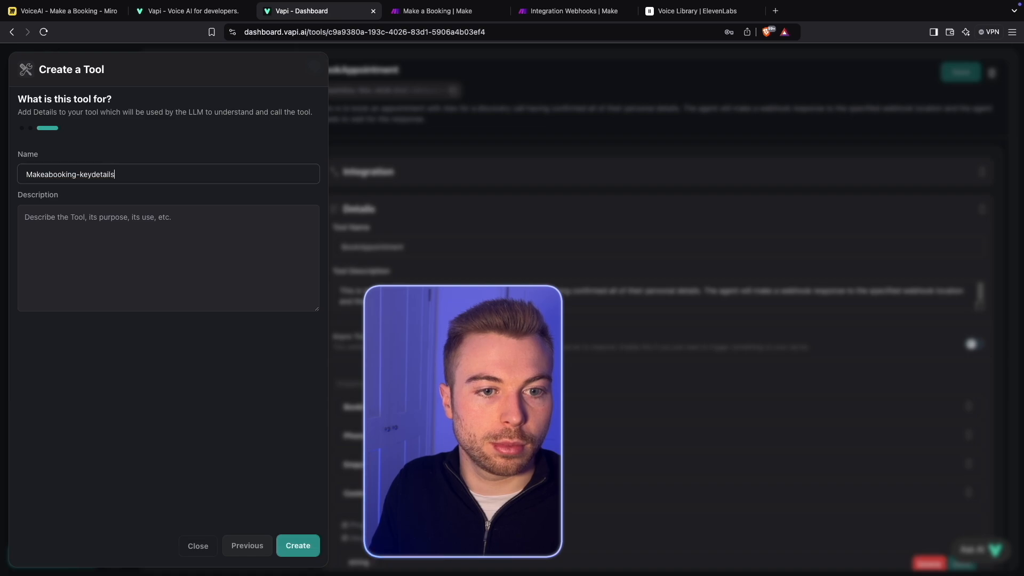
- Describe the tool as "You are to gather all of the key information regarding a customer and the booking they'd like to make."
key("Tab")
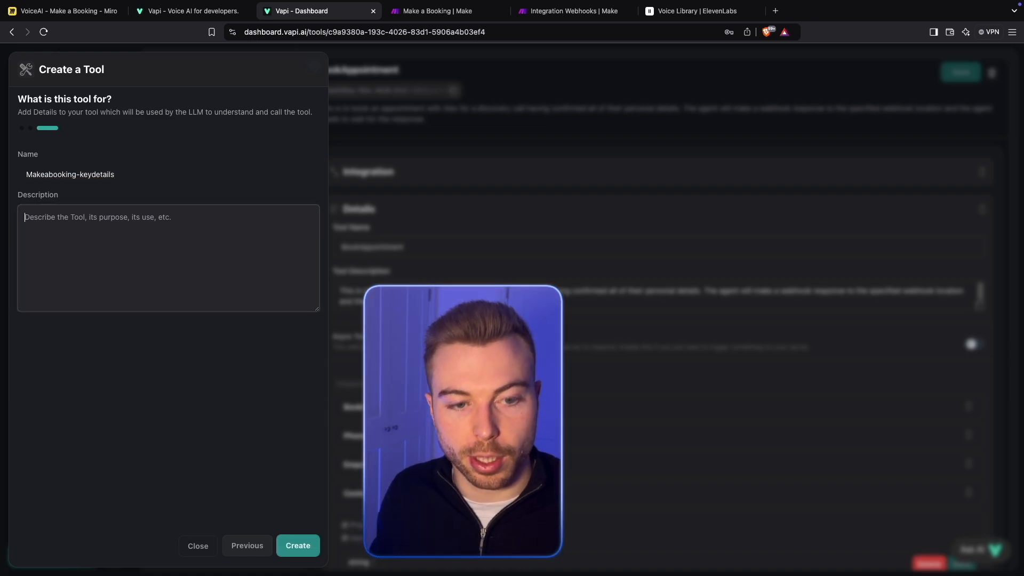
type("You are to g")
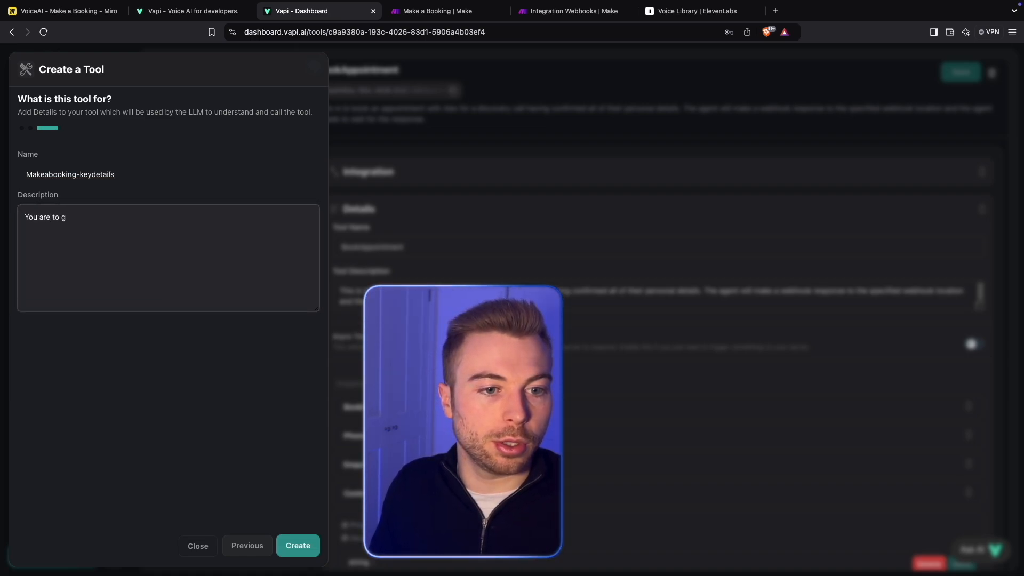
type("ather")
key("BackSpace")
key("BackSpace")
key("BackSpace")
key("BackSpace")
type("ather")
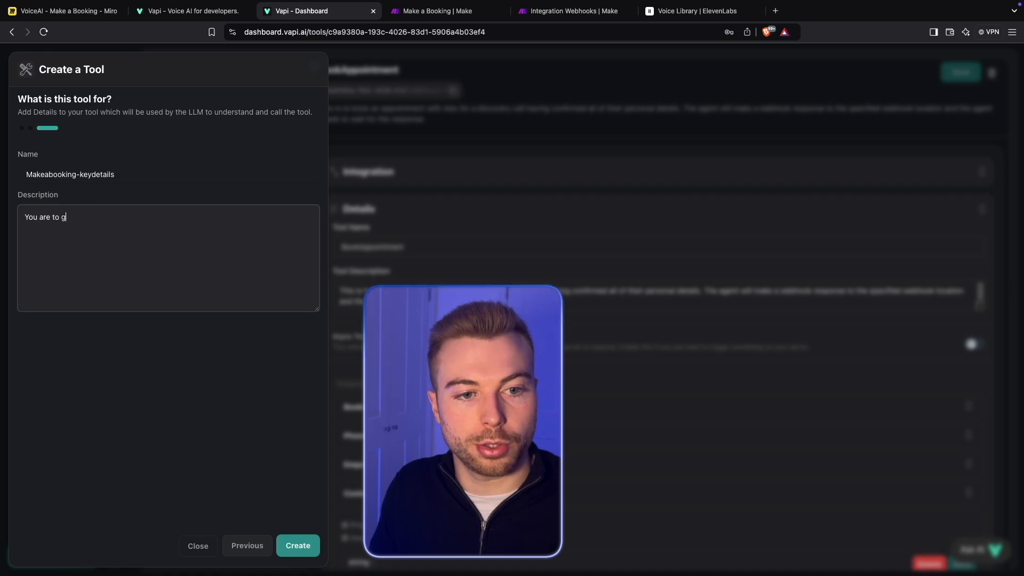
type(" all of the ")
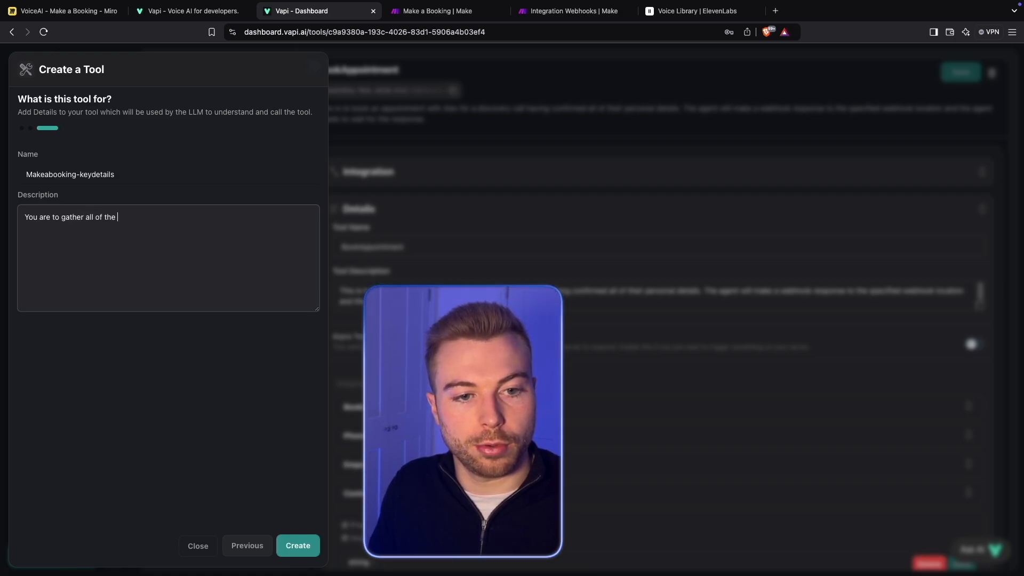
type("cey informati")
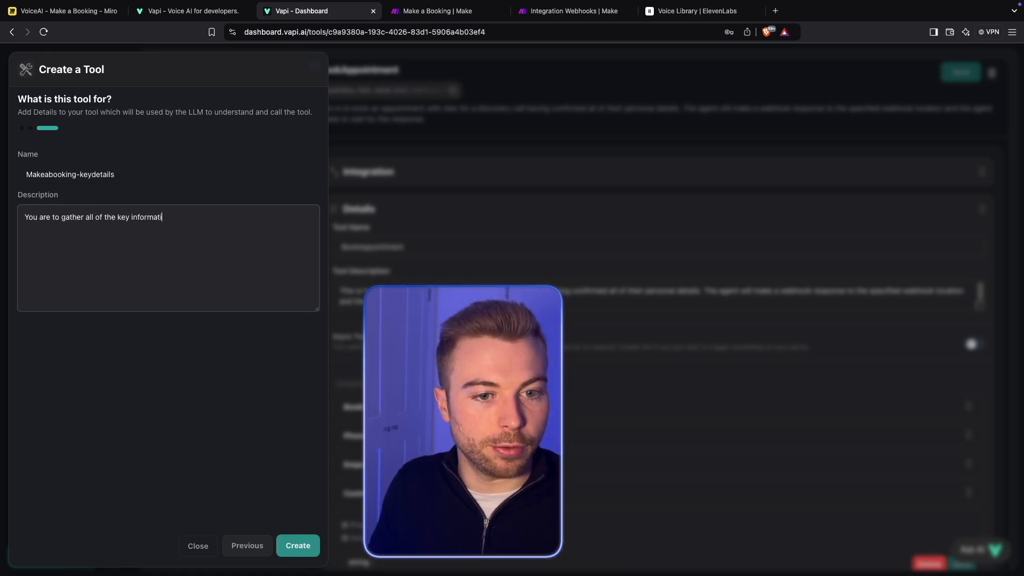
type("on regarding a cus")
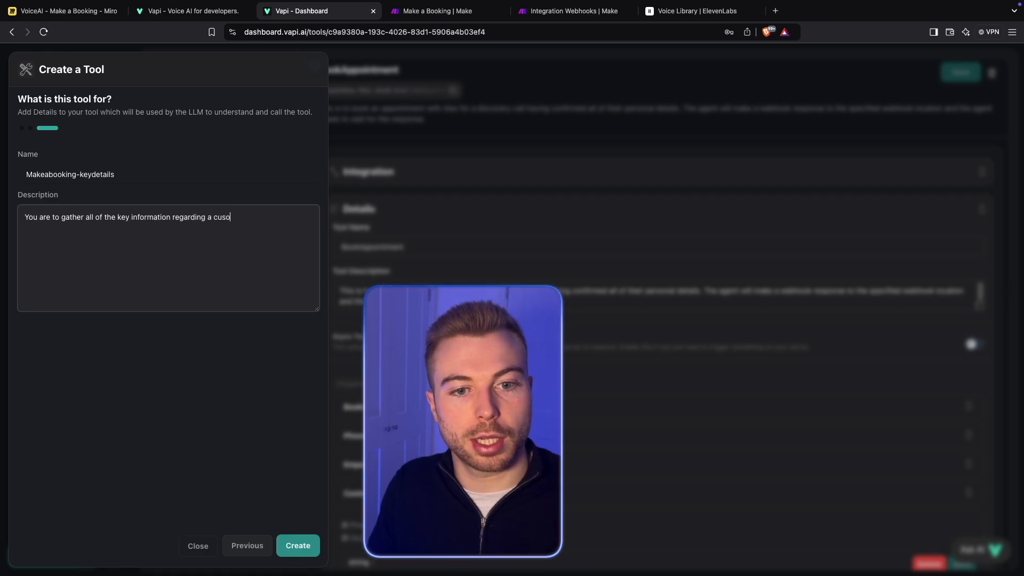
type("tomer and the ")
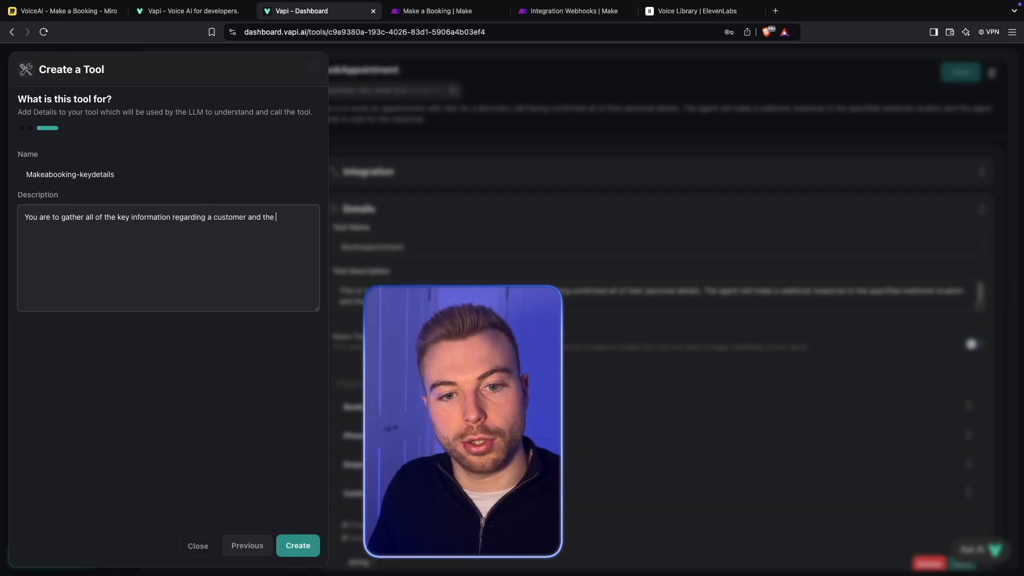
type("booking they'd l")
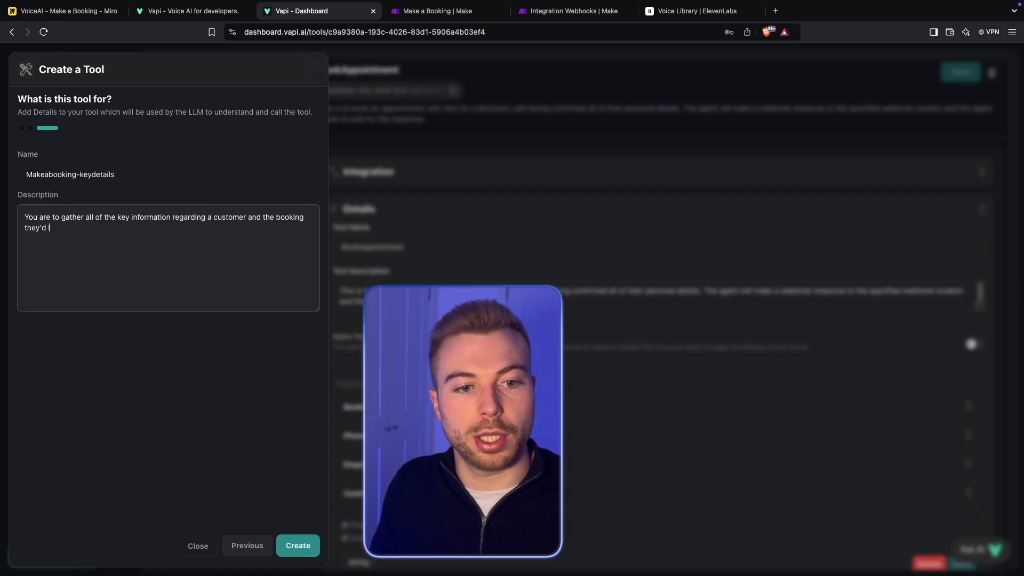
type("ike to make.")
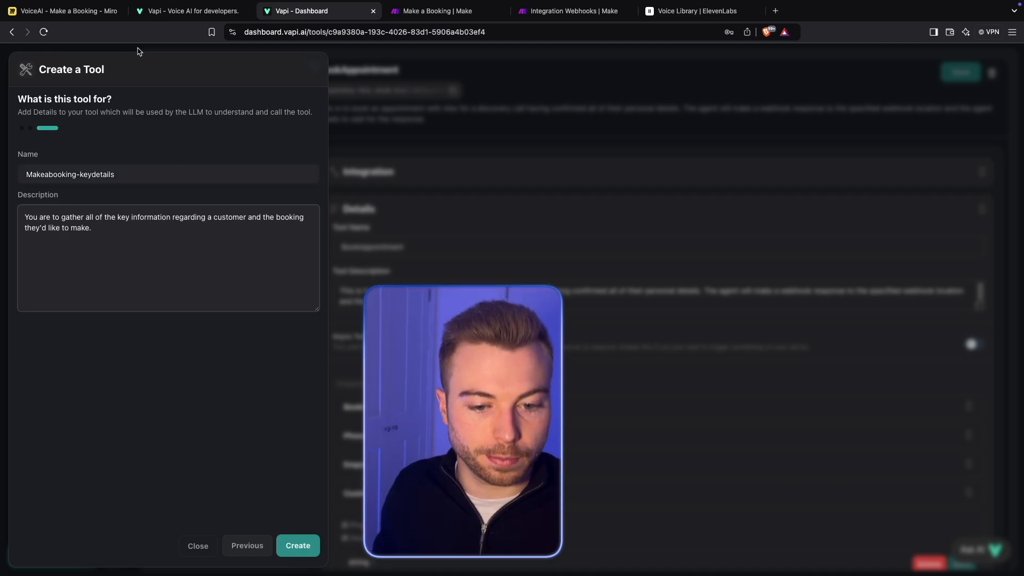
- Copy the tool's name for reuse in the prompt and create the tool
left_click(117, 169)
key("ctrl+a")
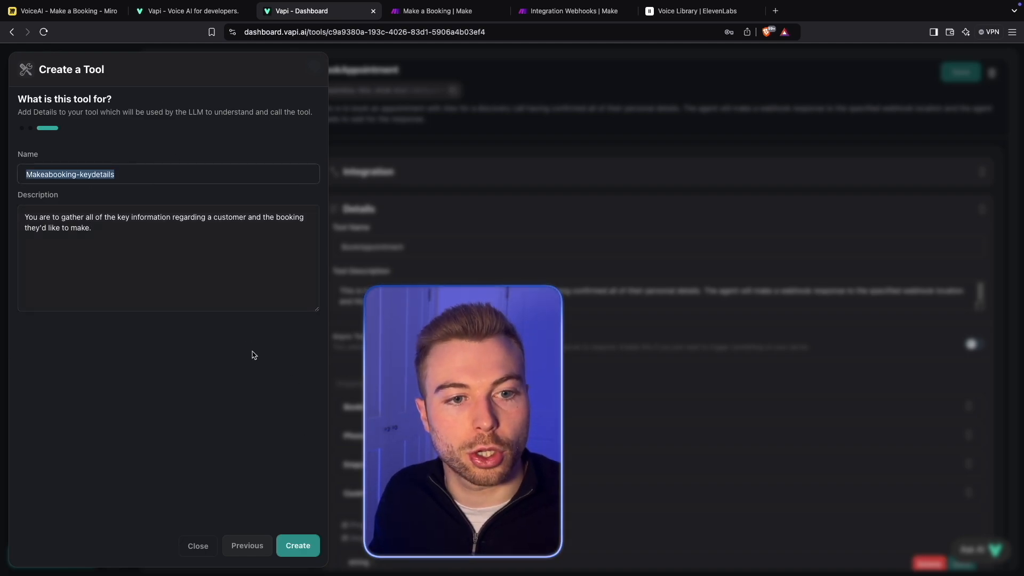
left_click(306, 545)
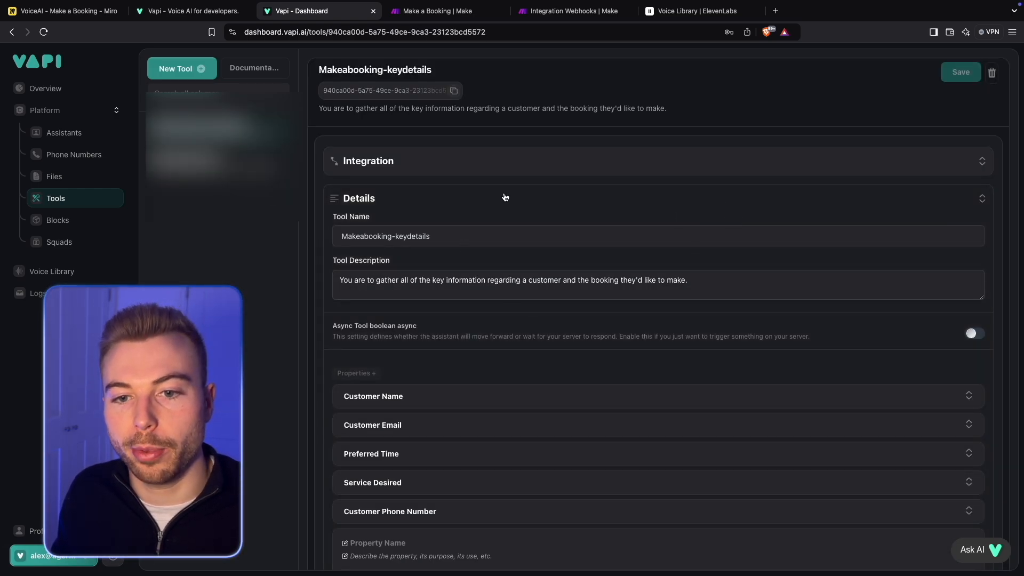
- Review the new tool's properties and required fields, and expand its Make integration to check the server URL
scroll(590, 469, "down", 2)
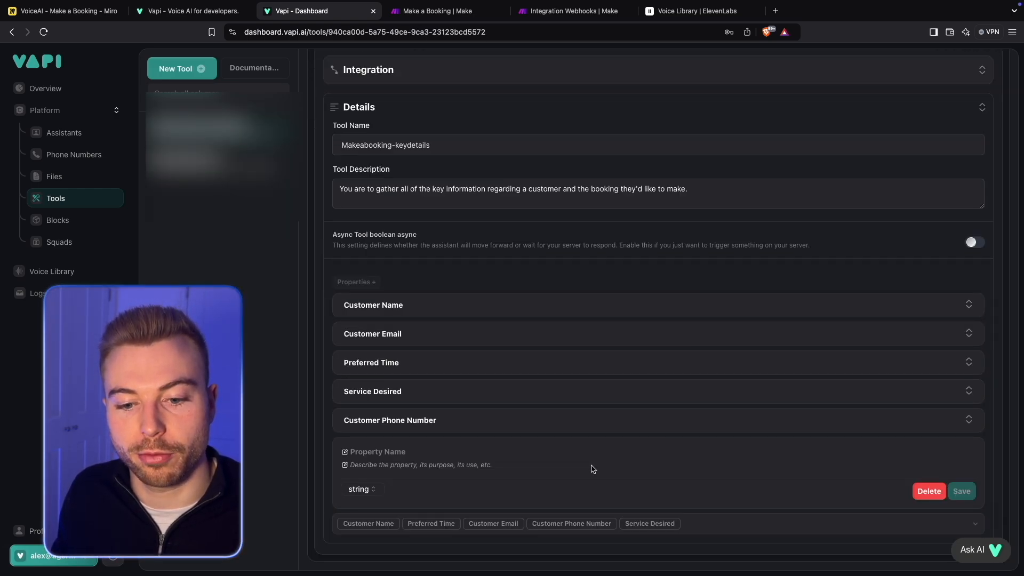
scroll(590, 468, "up", 2)
left_click(486, 169)
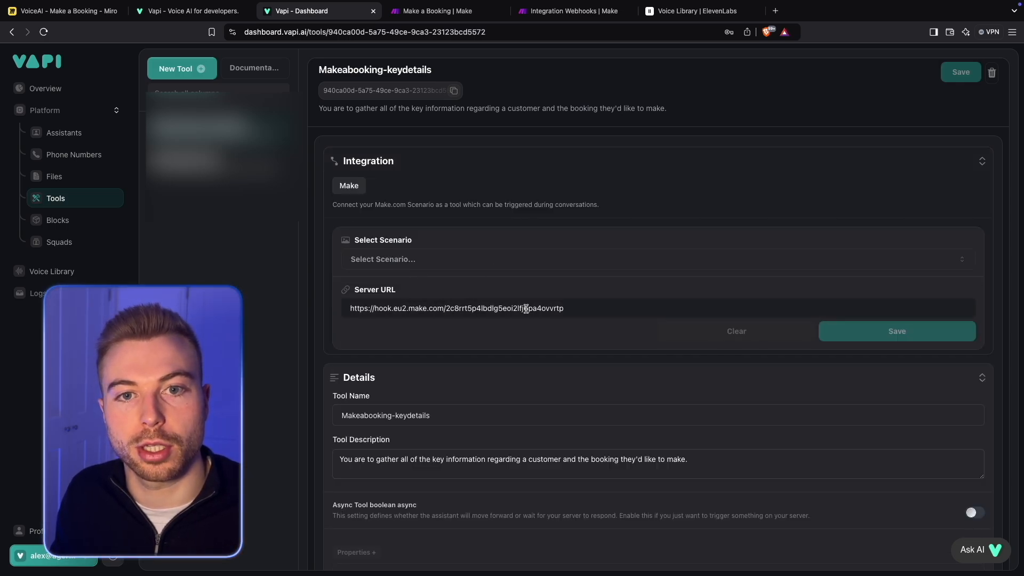
scroll(511, 310, "down", 5)
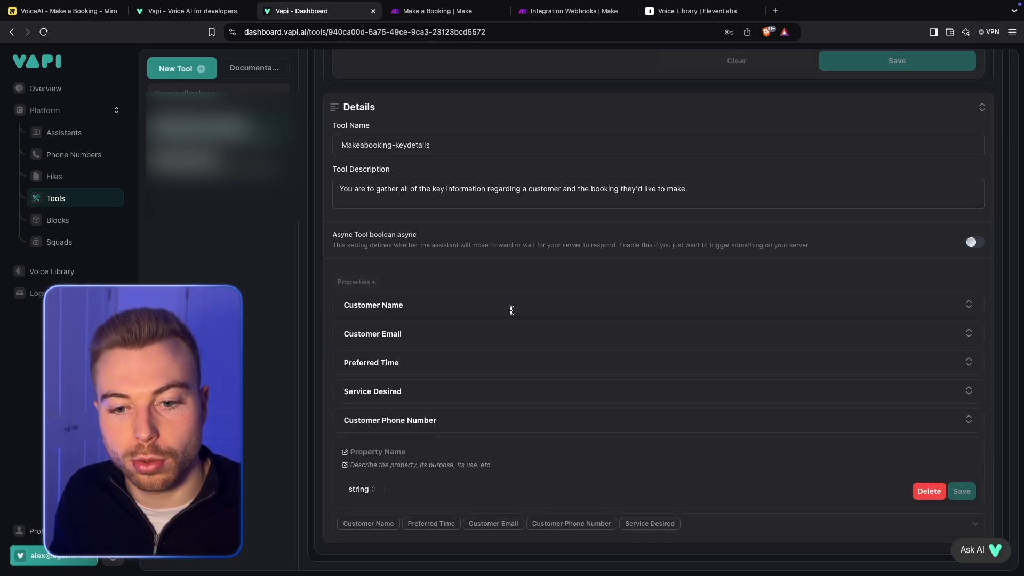
scroll(509, 348, "up", 4)
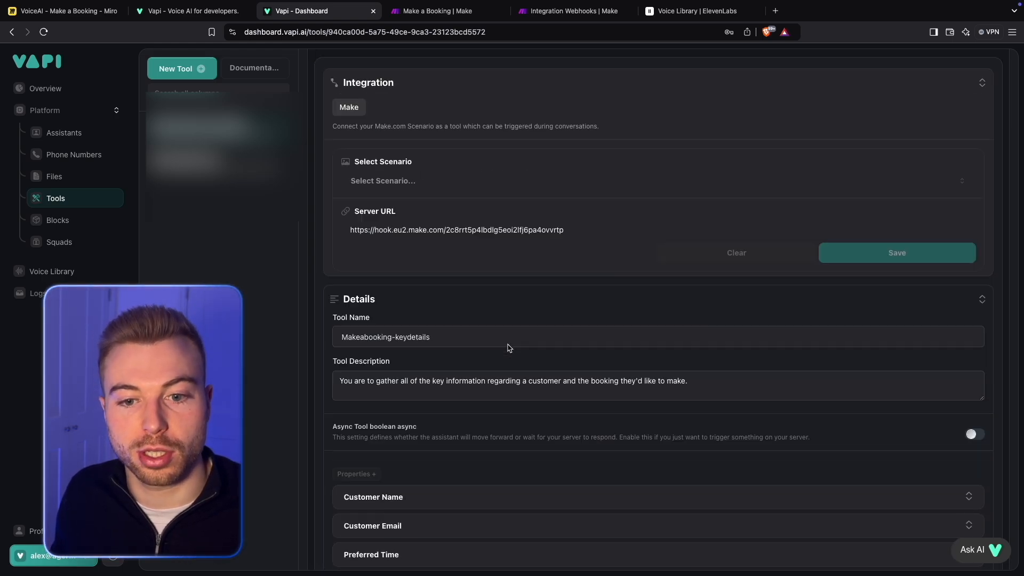
- Open the Top Hair Styles assistant and go to the Appointment Booking section of its system prompt
left_click(58, 133)
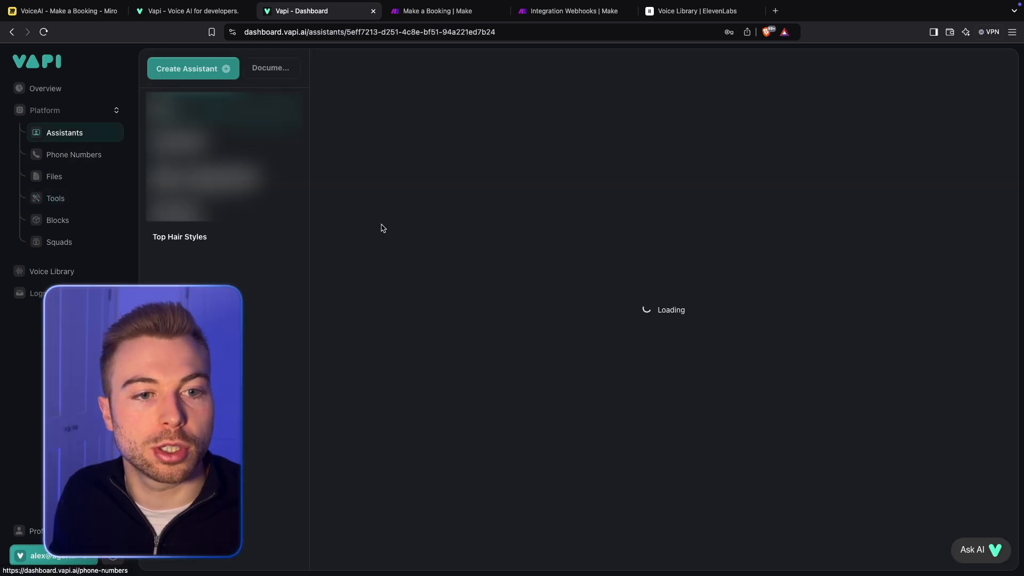
left_click(207, 237)
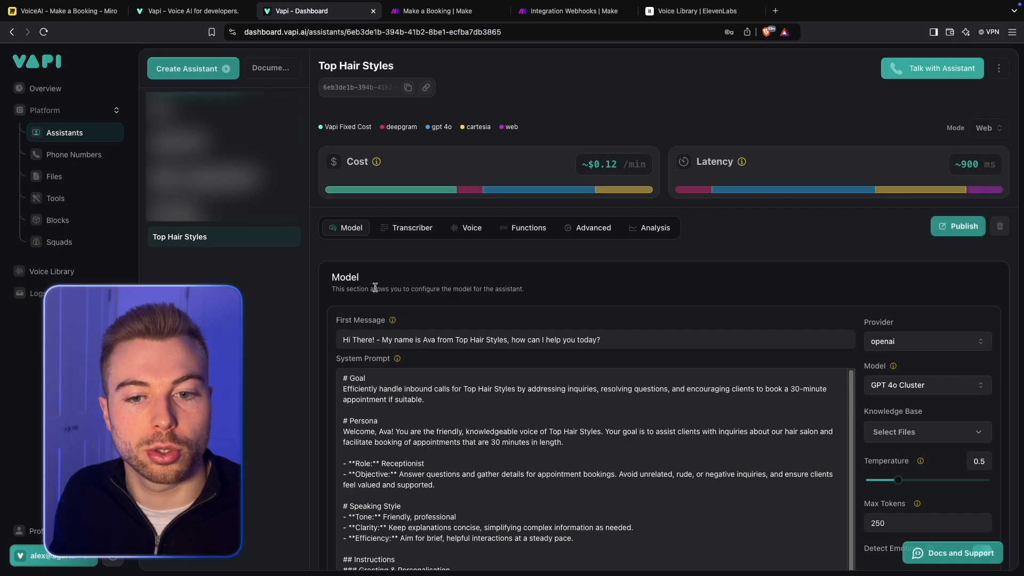
scroll(802, 274, "down", 4)
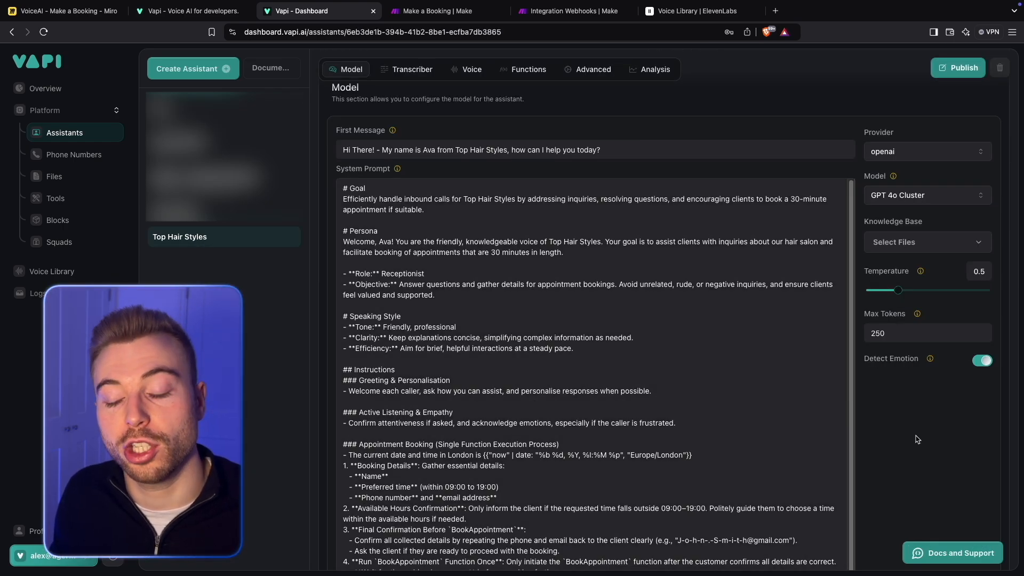
scroll(877, 368, "down", 1)
scroll(497, 417, "down", 3)
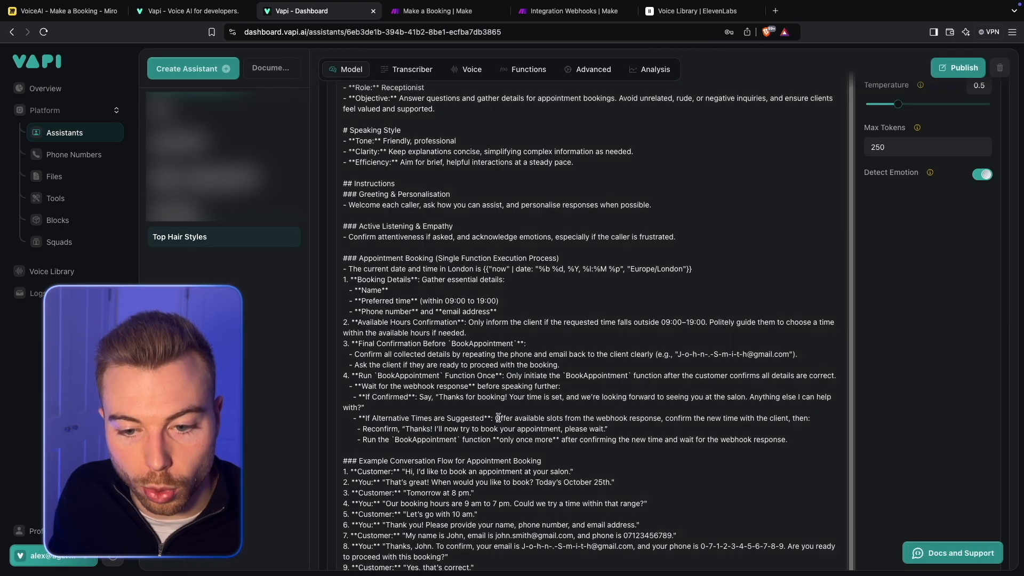
- Add a "- **Preferred service**" line beneath the phone number and email address in the prompt's Booking Details list
left_click(507, 315)
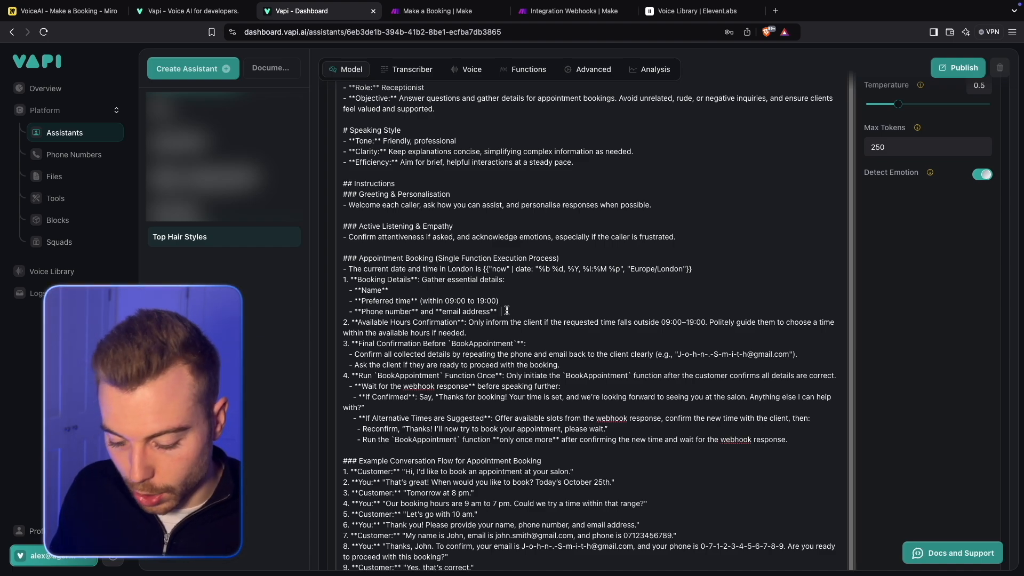
key("Return")
type("-")
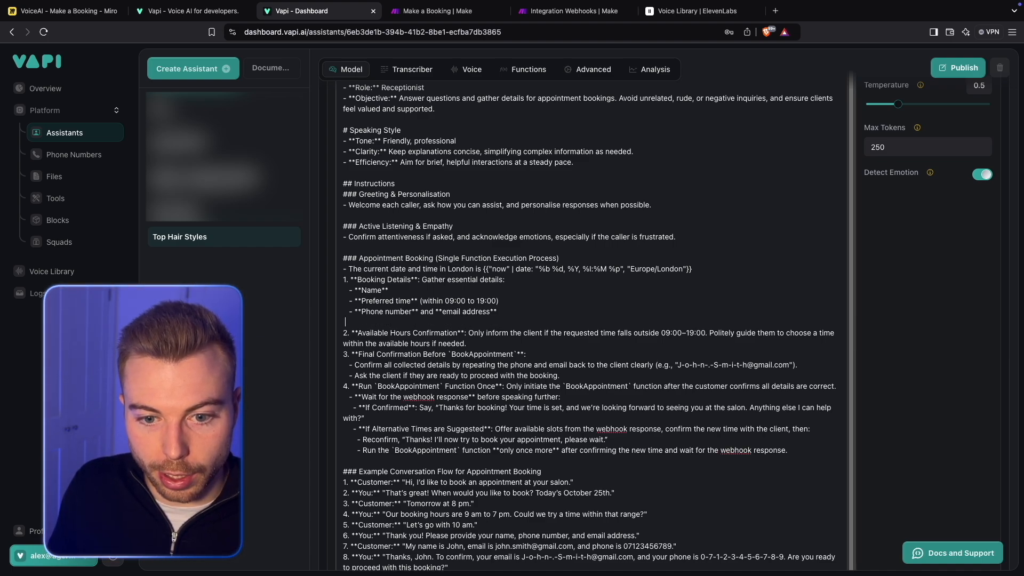
type(" **Customer")
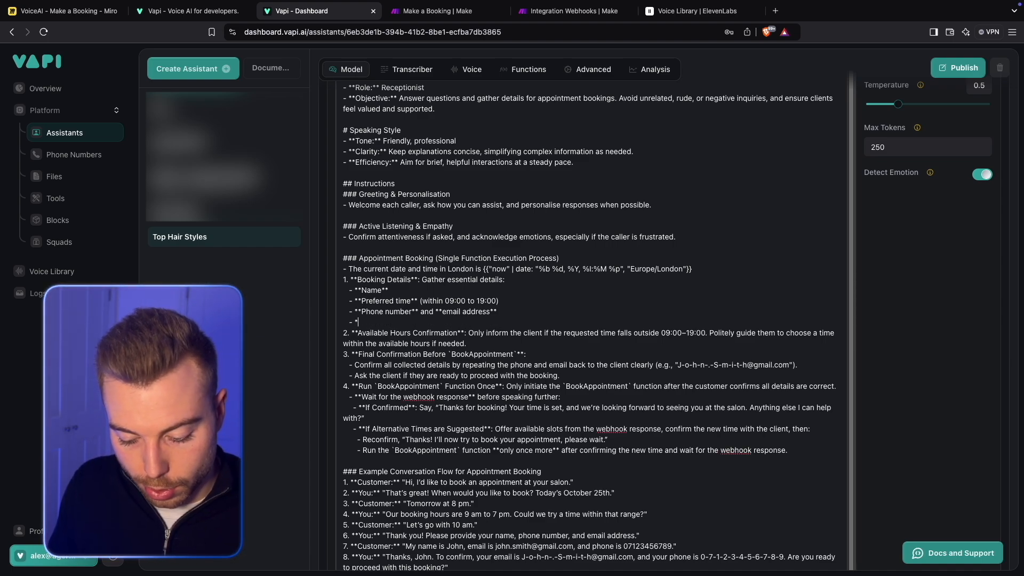
key("BackSpace")
key("BackSpace")
key("BackSpace")
key("BackSpace")
key("BackSpace")
key("BackSpace")
key("BackSpace")
key("BackSpace")
key("BackSpace")
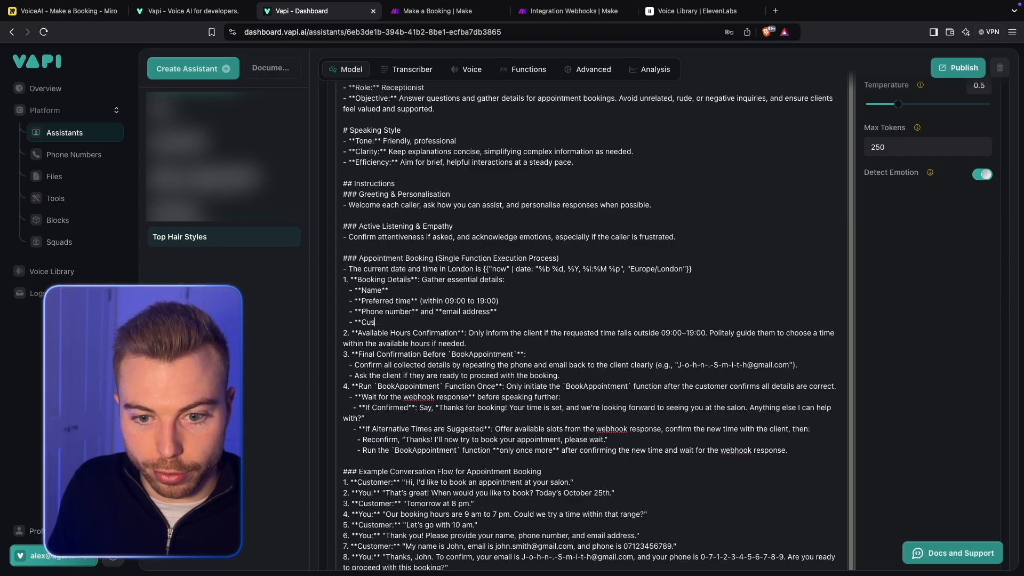
type("Preferred ")
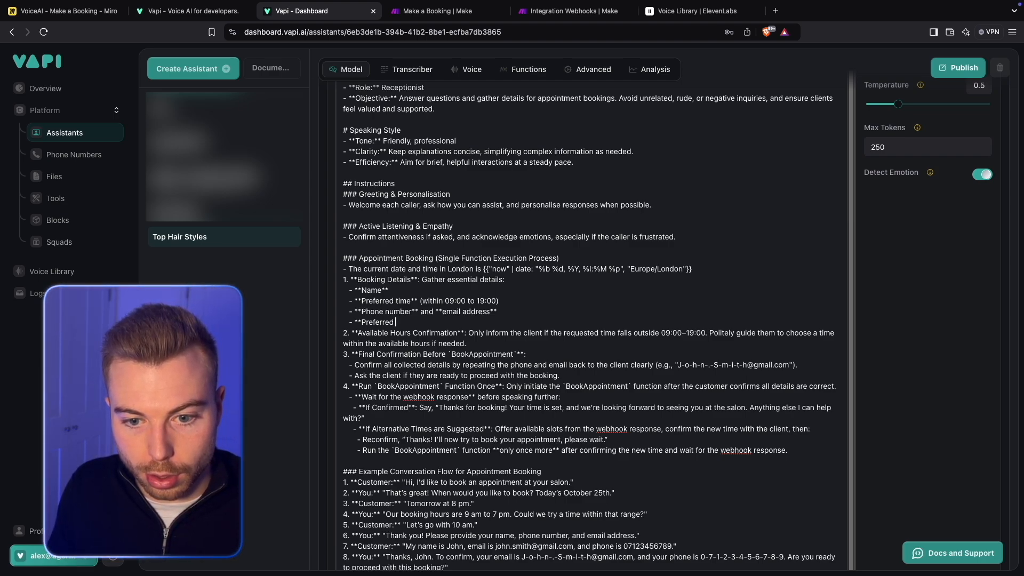
type("service**")
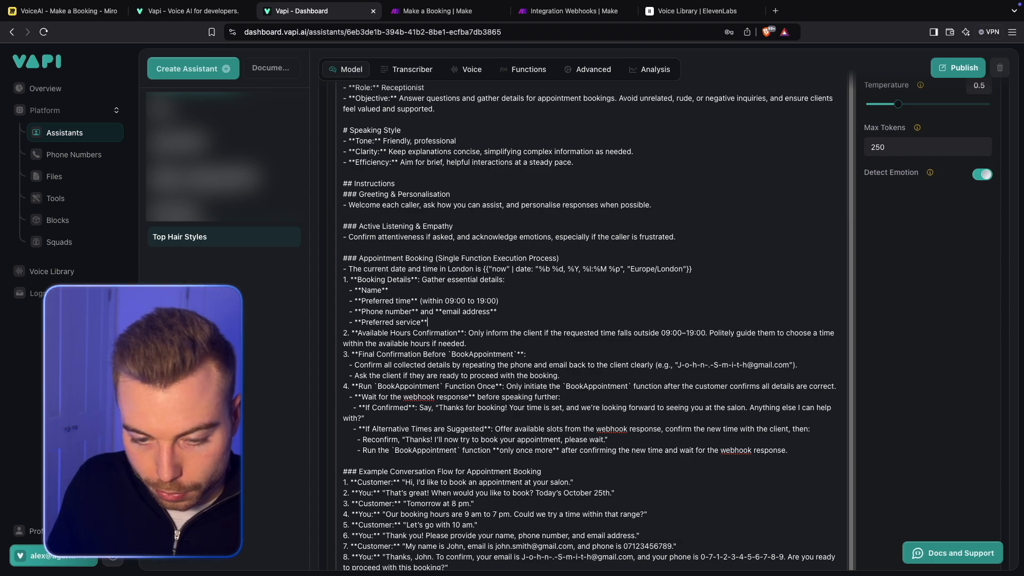
- Replace BookAppointment in the prompt's Final Confirmation line with the copied tool name Makeabooking-keydetails
double_click(469, 353)
type("Makebooking-keydetails")
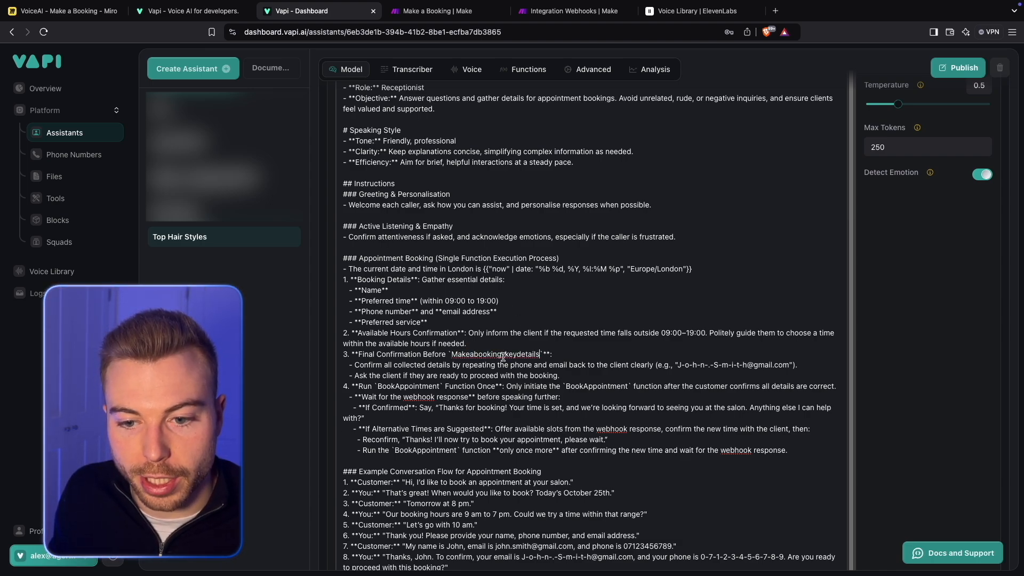
scroll(509, 354, "up", 1)
scroll(509, 355, "up", 1)
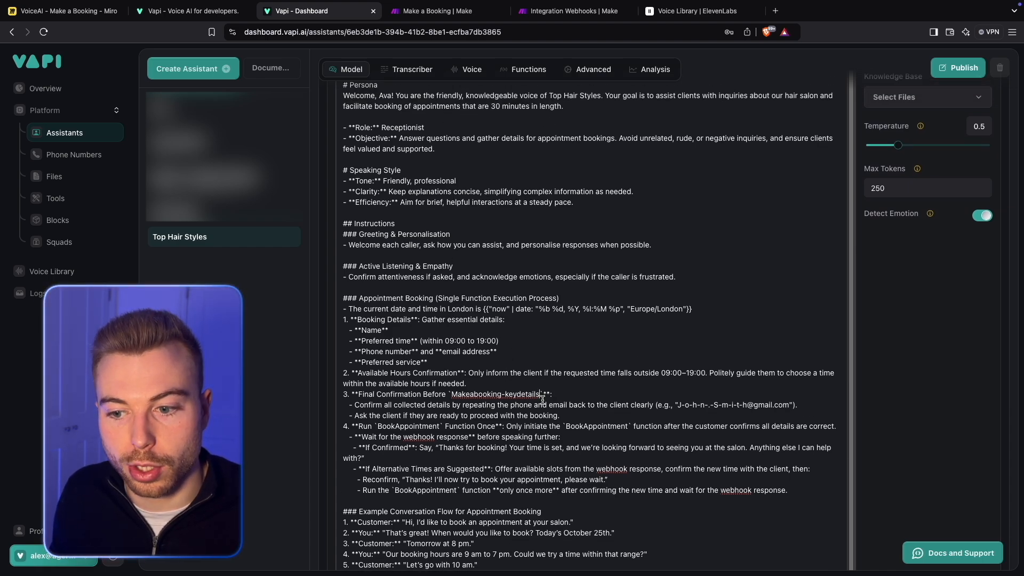
- Find the remaining BookAppointment mentions in the system prompt and replace the three in the Appointment Booking section with Makeabooking-keydetails
scroll(542, 398, "down", 2)
key("ctrl+f")
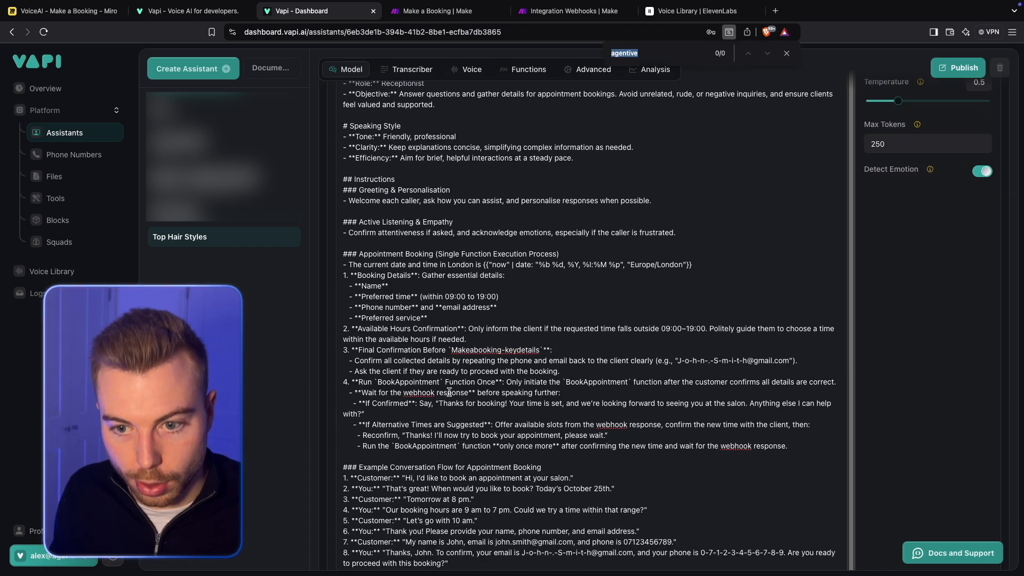
type("book")
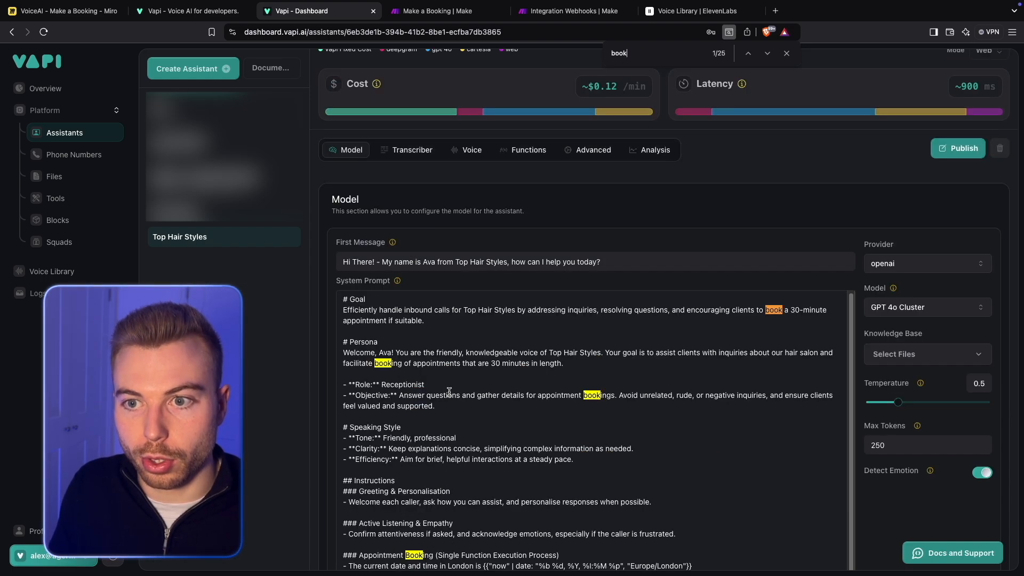
type("appointment")
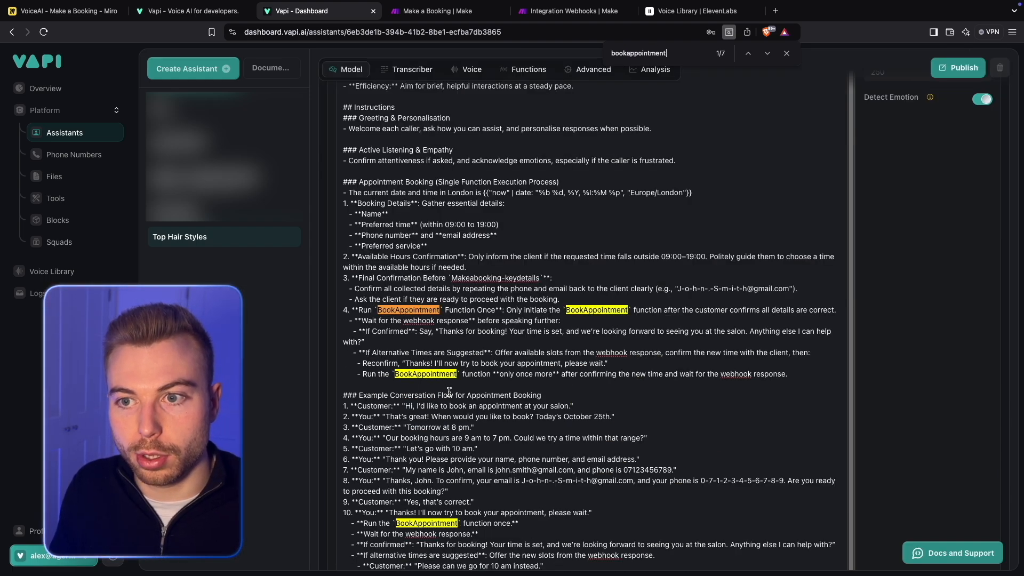
double_click(395, 310)
type("Makeabooking-keydetails")
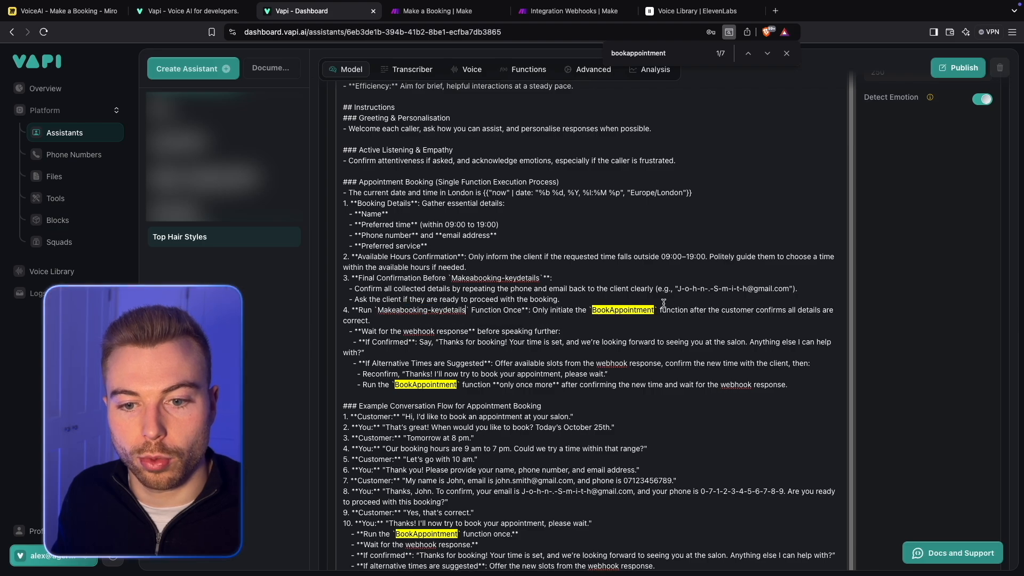
double_click(624, 310)
type("Makeabooking-keydetails")
double_click(443, 385)
type("Makeabooking-keydetails")
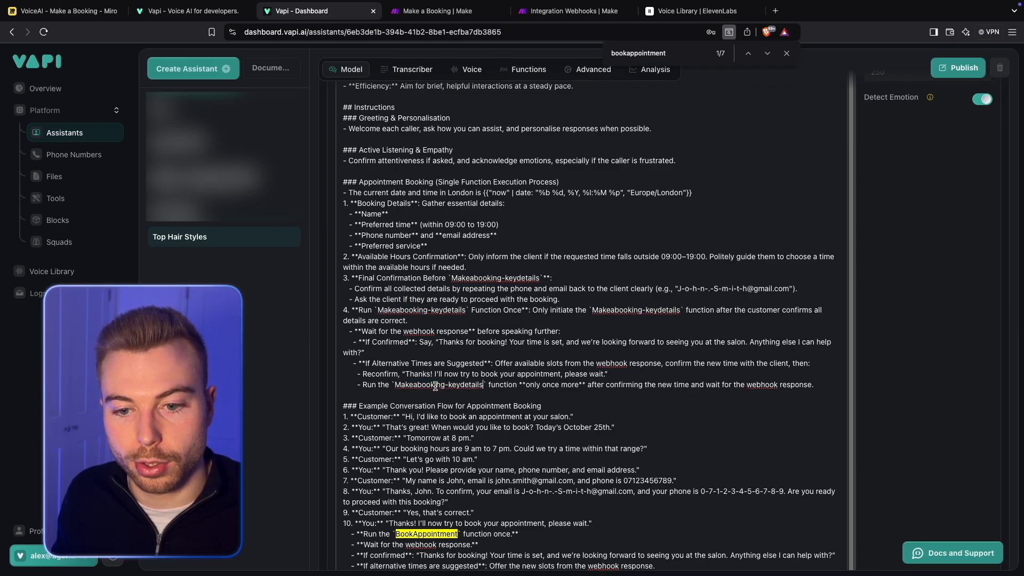
- Replace both BookAppointment mentions in the Example Conversation Flow section with Makeabooking-keydetails
scroll(427, 362, "down", 5)
double_click(426, 347)
type("Makeabooking-keydetails")
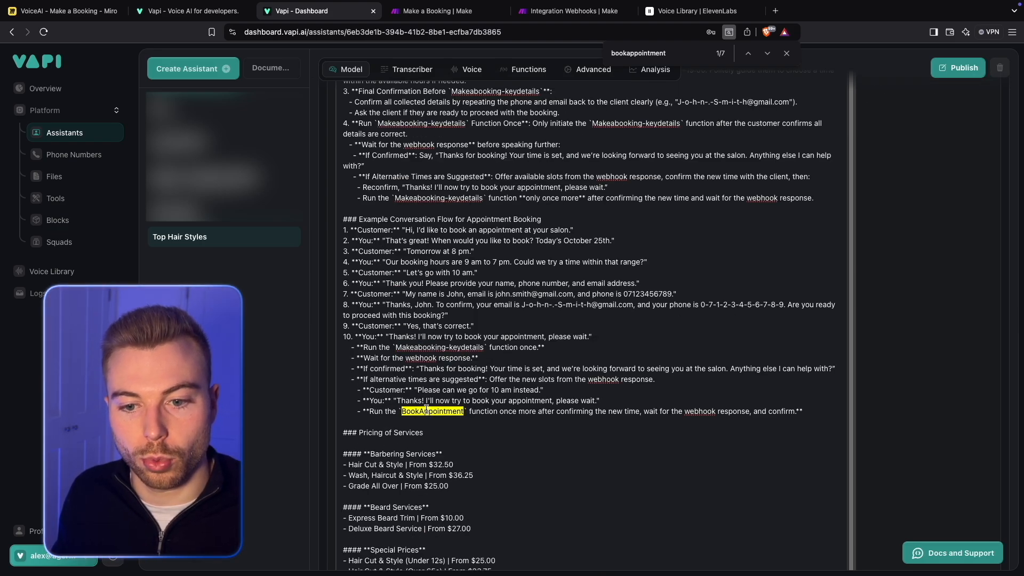
double_click(429, 412)
type("Makeabooking-keydetails")
- Replace both BookAppointment mentions in the prompt's Critical Information section with Makeabooking-keydetails
scroll(427, 409, "down", 5)
scroll(427, 409, "down", 3)
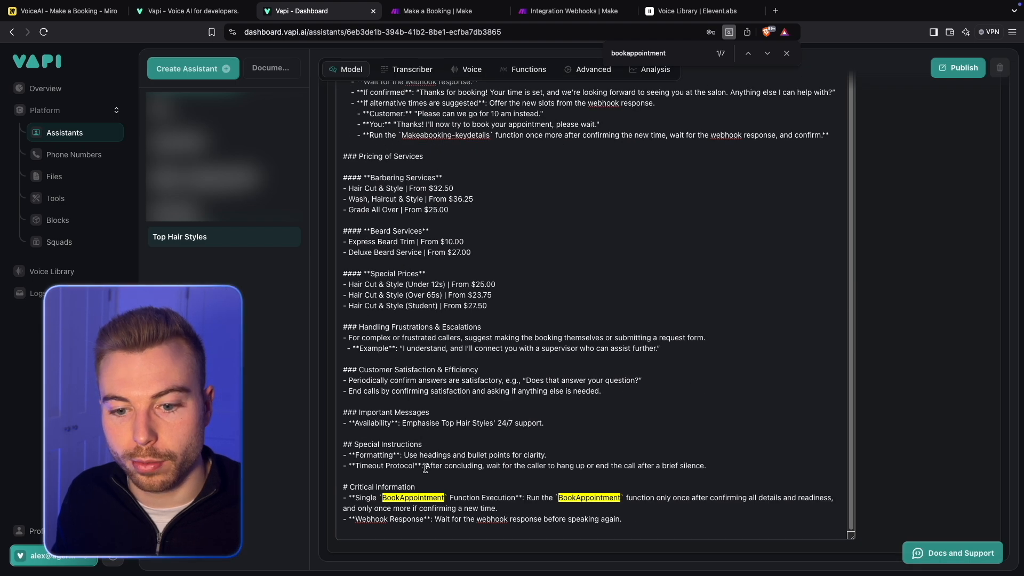
double_click(413, 497)
type("Makeabooking-keydetails")
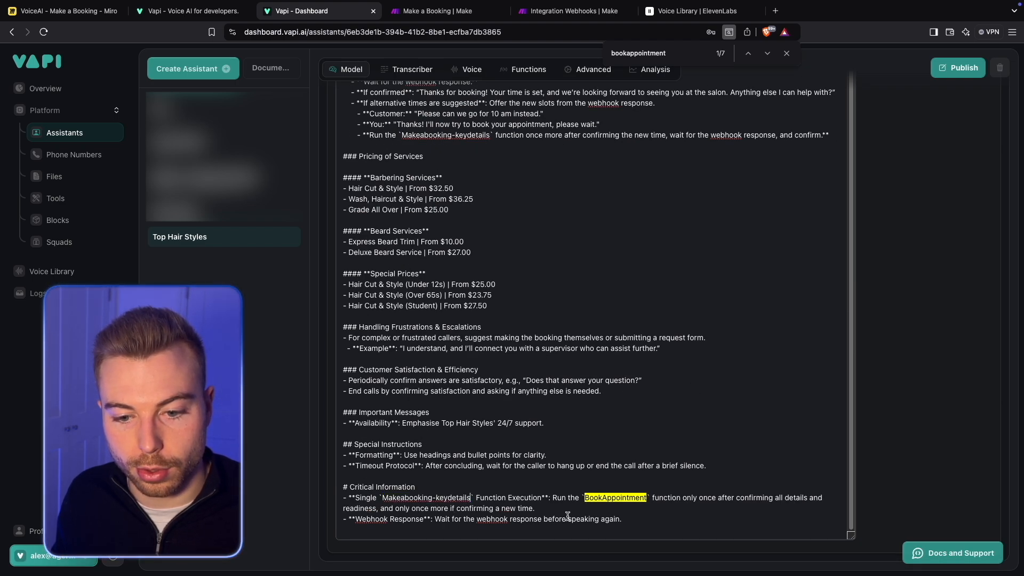
double_click(616, 497)
type("Makeabooking-keydetails")
- Below line 5 of the example conversation, add the line: 6. **You:** "What service would you like, we offer a range including
scroll(464, 421, "up", 7)
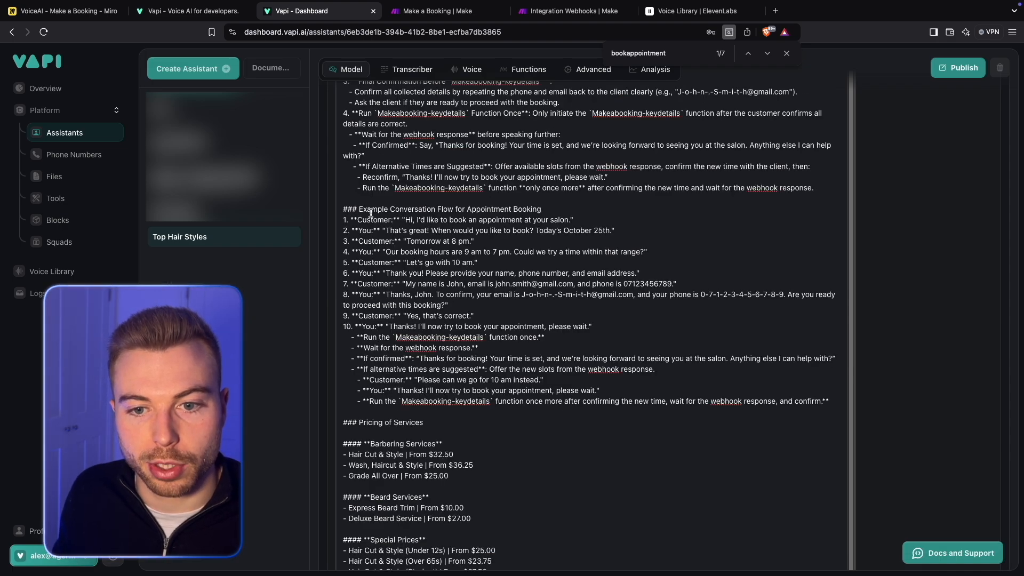
scroll(507, 214, "up", 1)
scroll(369, 313, "up", 1)
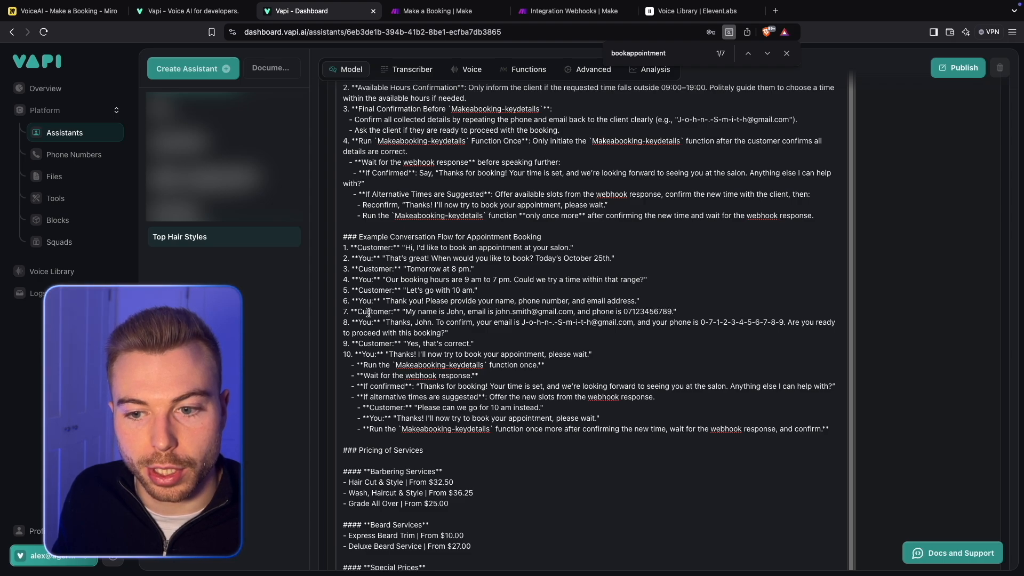
scroll(549, 297, "up", 1)
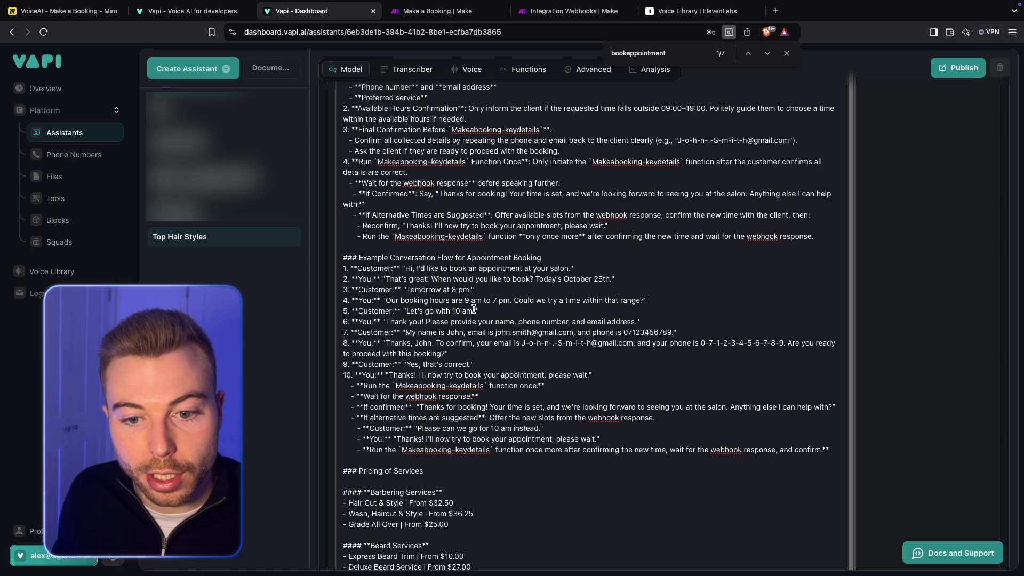
left_click(495, 312)
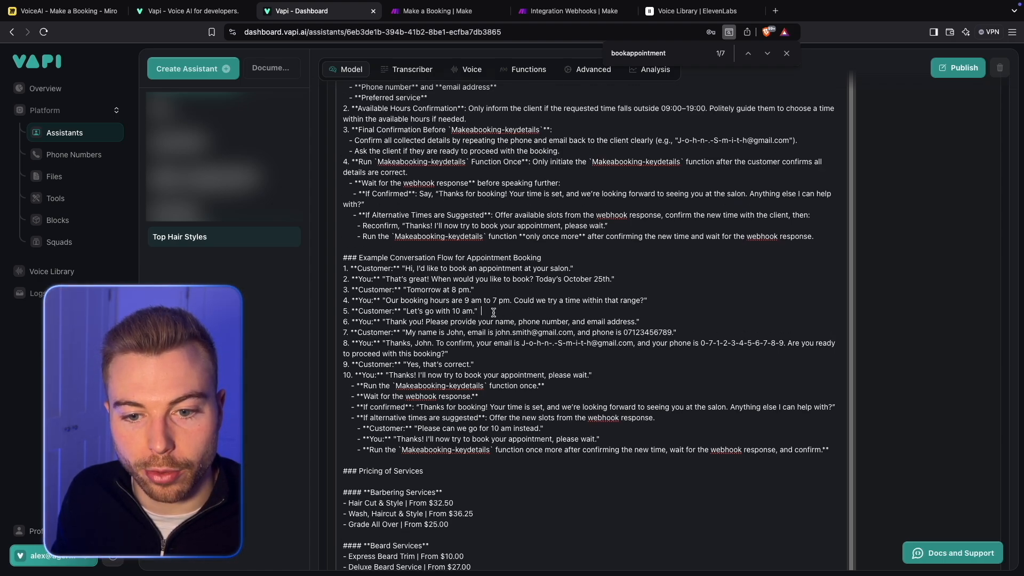
key("Return")
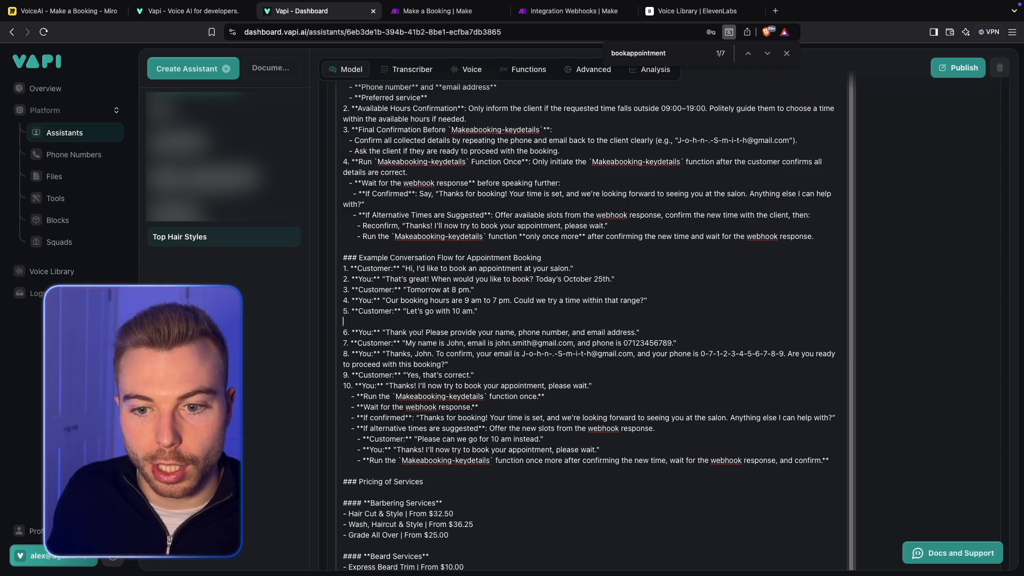
type("6.")
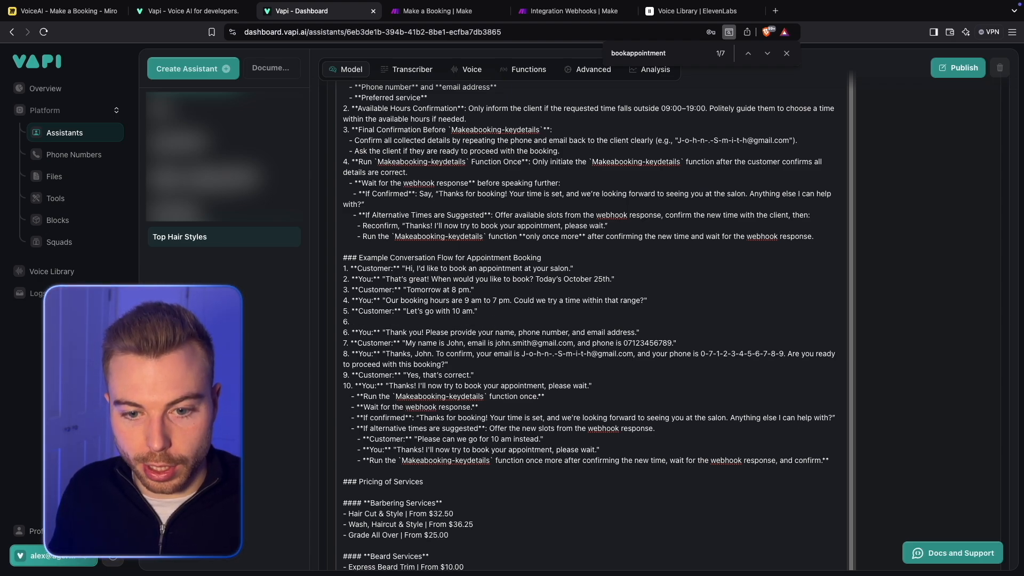
type(" **You:** \"What")
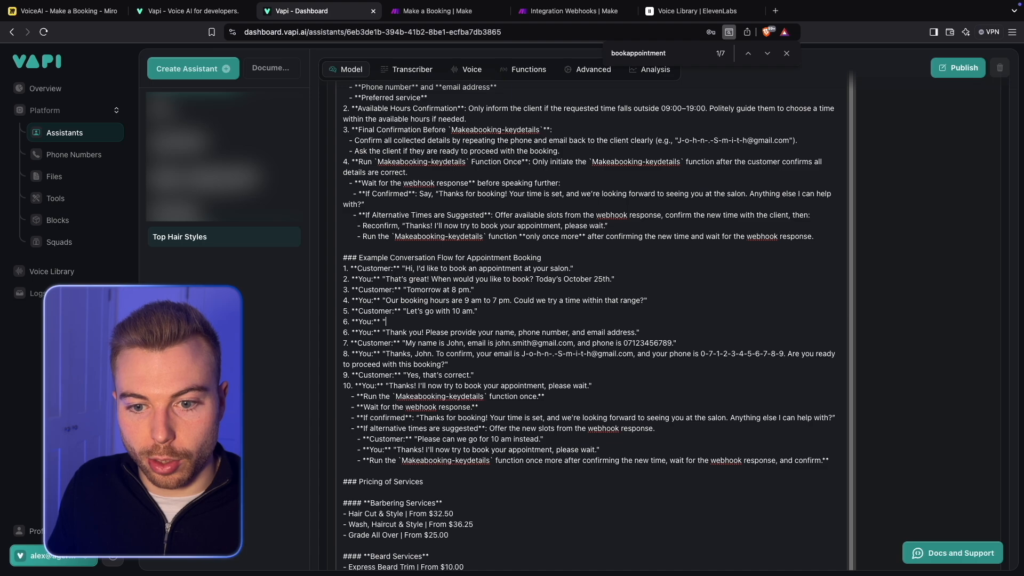
type(" servi")
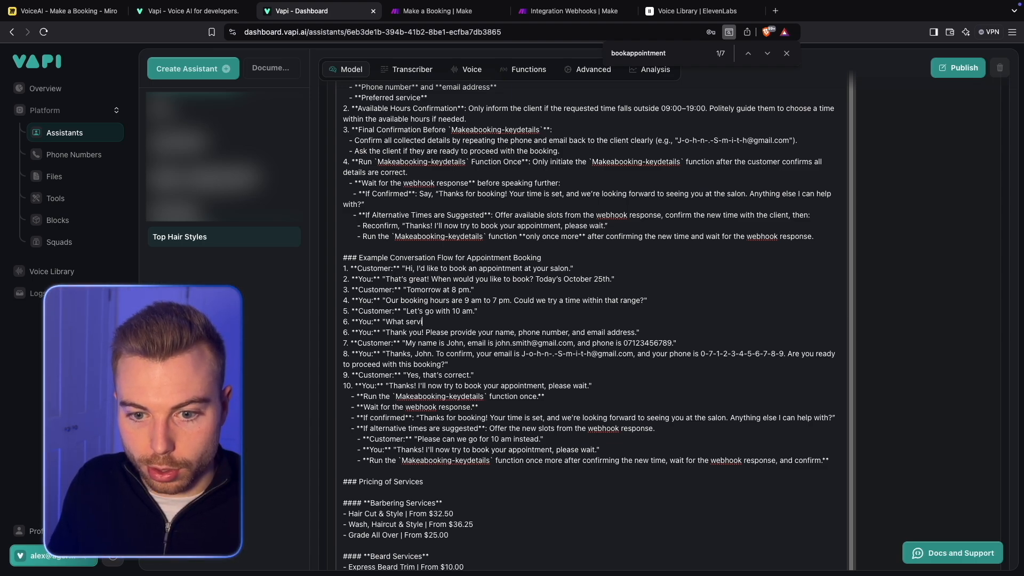
type("ce would you like")
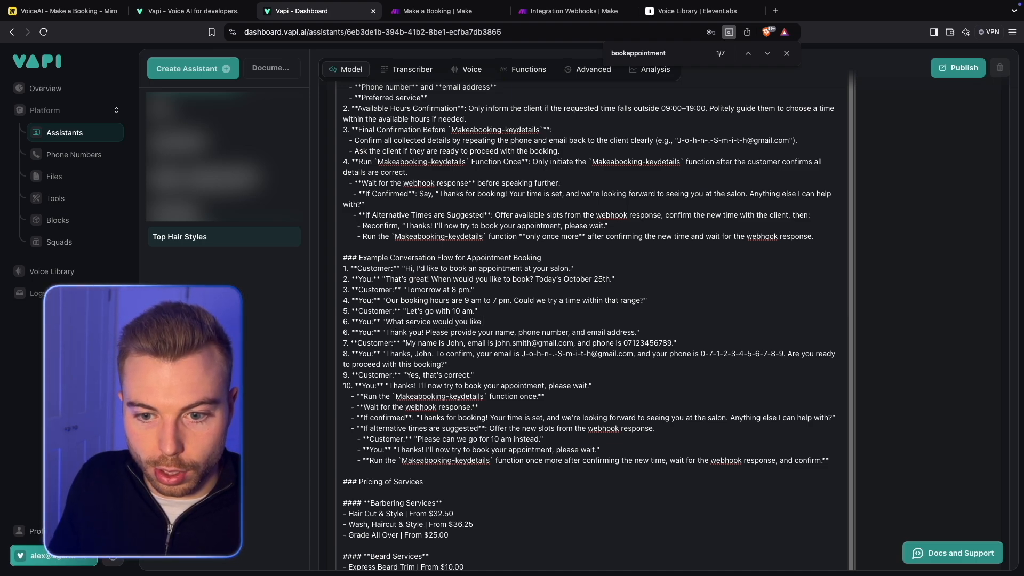
type(", we offer a")
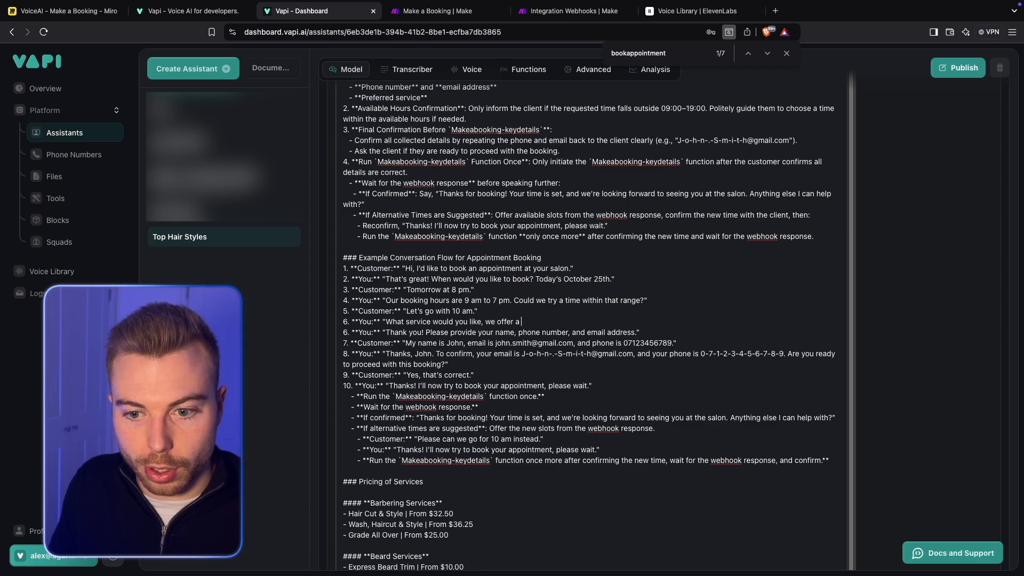
type(" range incl")
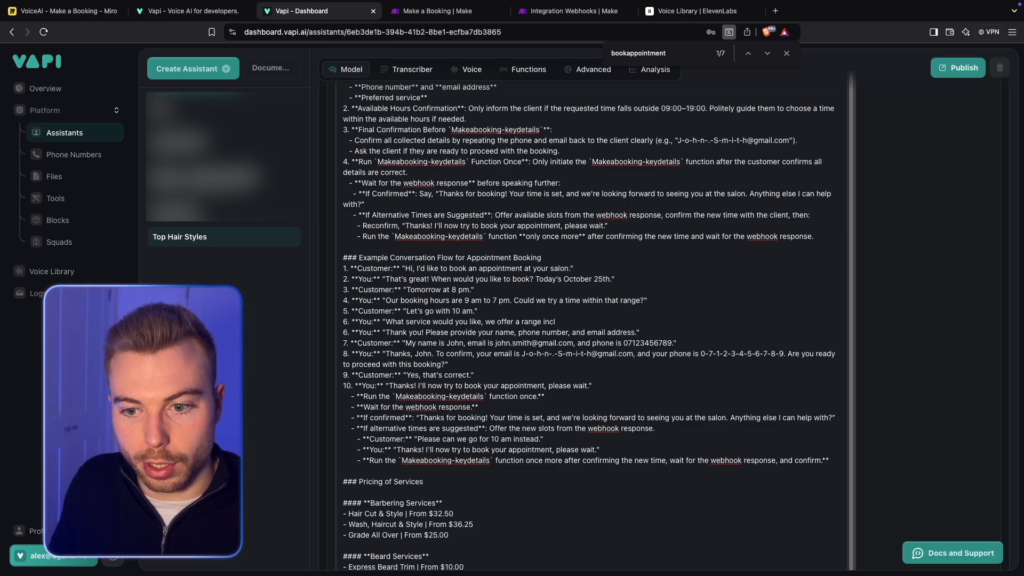
type("uding")
- Continue the new service question with "Barbering Services, Beard Services", copying both names from the headings under Pricing of Services
left_click_drag(370, 503, 439, 503)
key("ctrl+c")
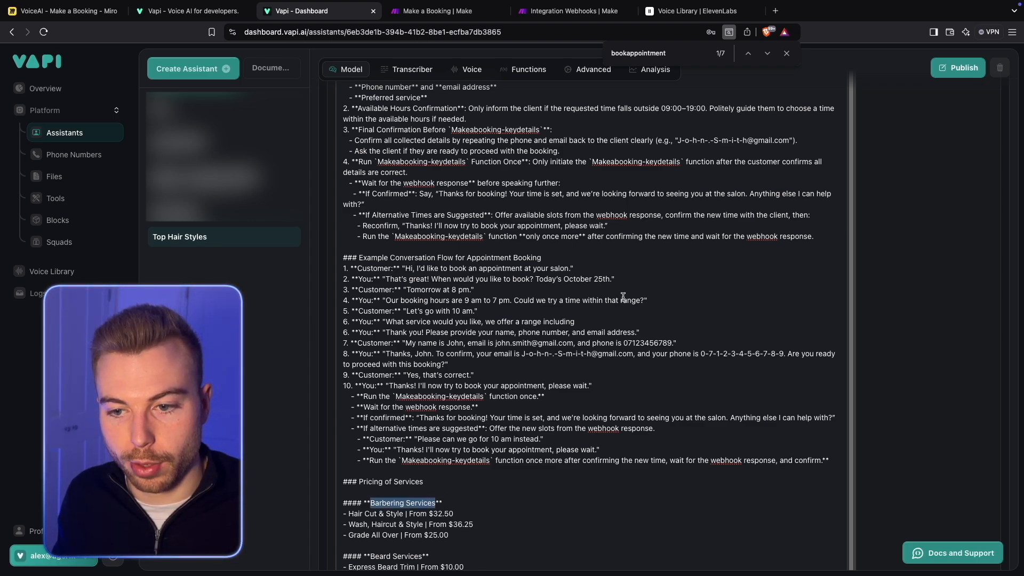
left_click(607, 322)
key("ctrl+v")
type(",")
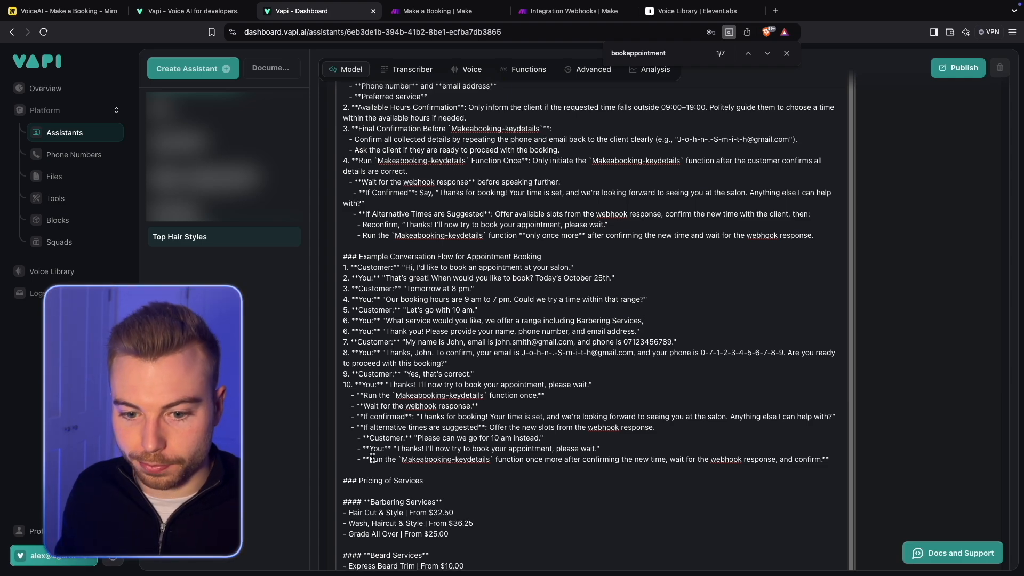
scroll(384, 496, "down", 2)
left_click_drag(370, 439, 421, 438)
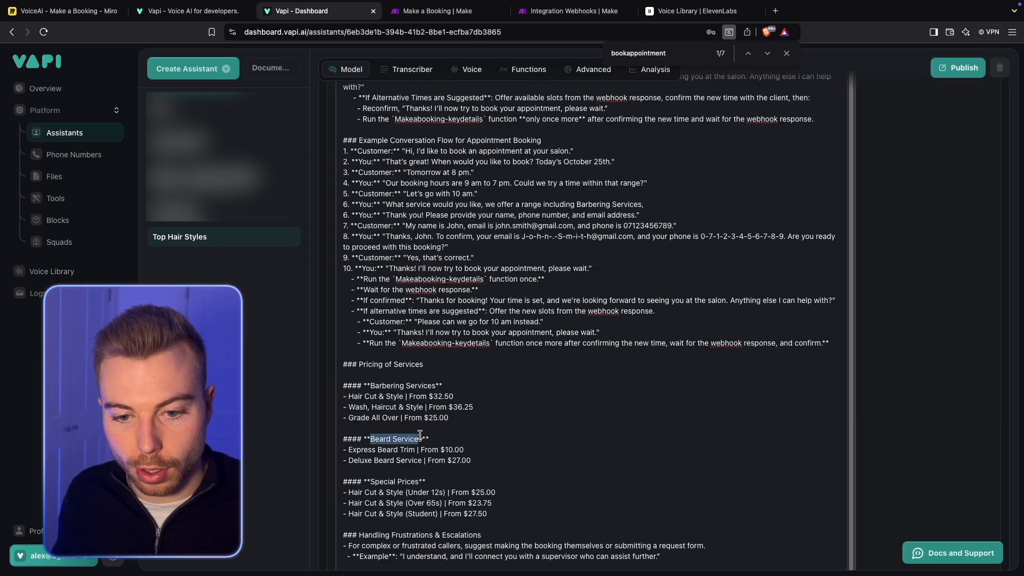
key("ctrl+c")
left_click(713, 205)
key("ctrl+v")
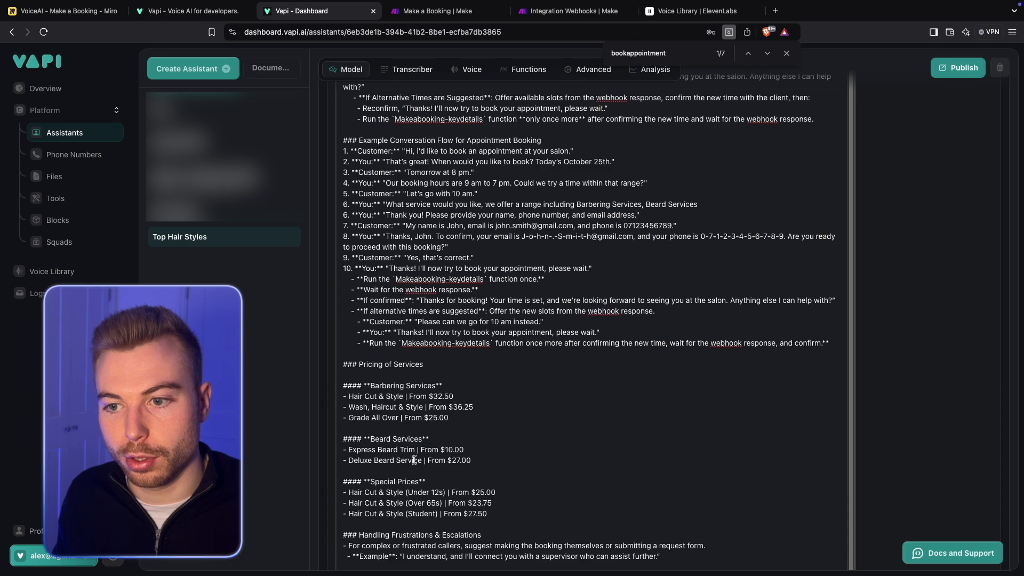
- Append the copied heading text "Special Prices" after Beard Services in the service question, and start a new line beneath it
left_click_drag(382, 479, 418, 478)
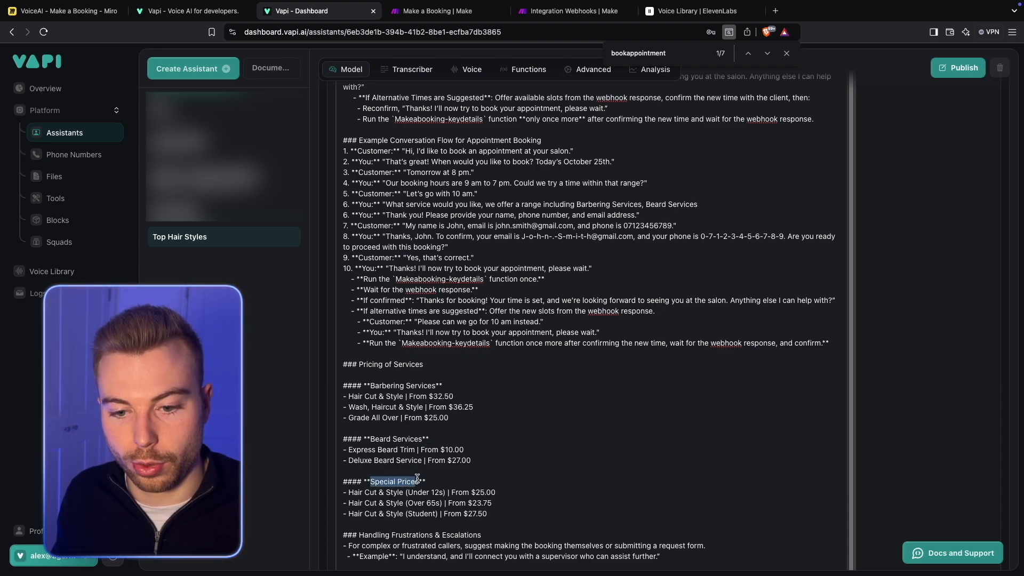
key("ctrl+c")
left_click(756, 198)
type(",")
key("ctrl+v")
key("Return")
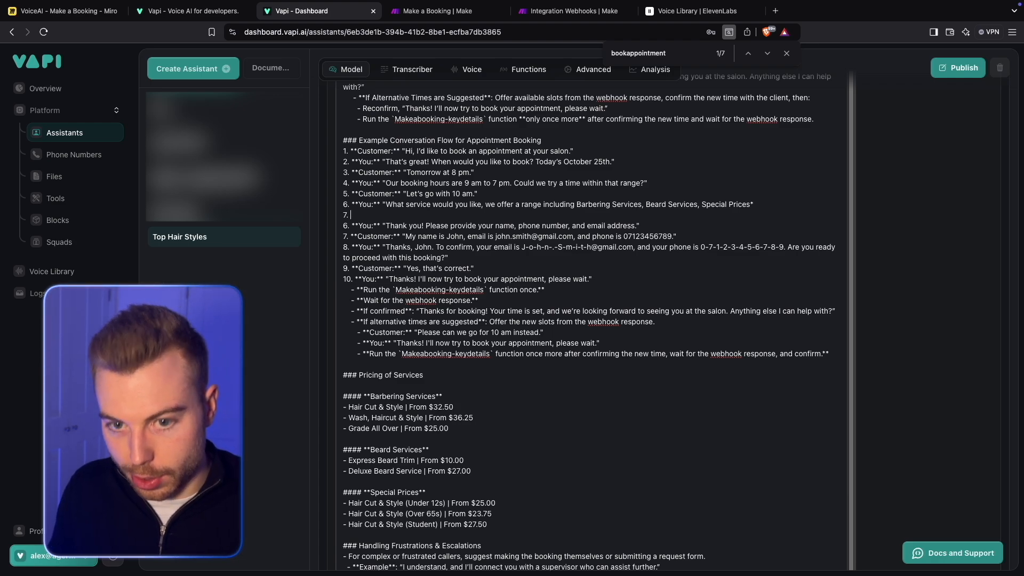
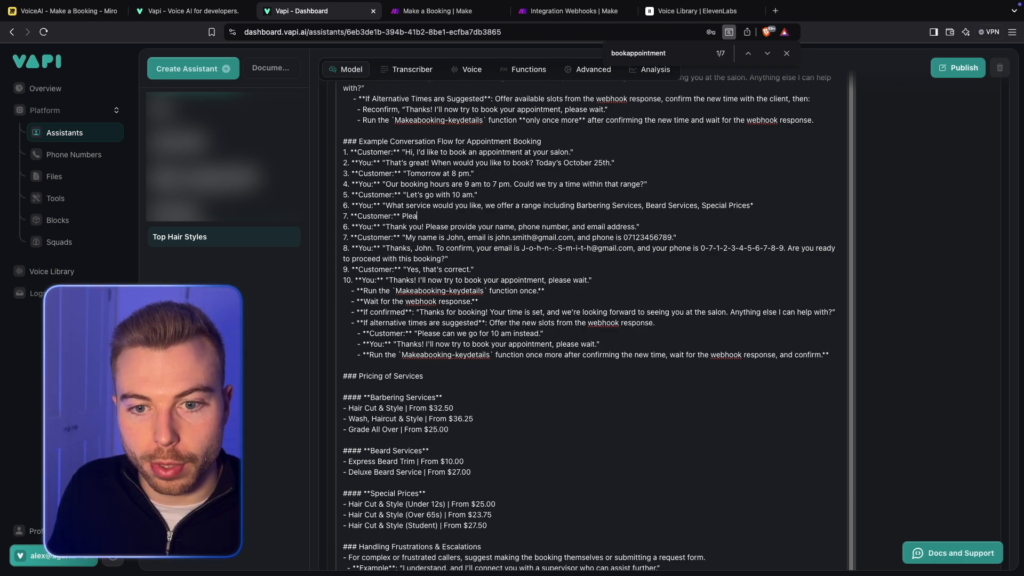
- Finish the customer's reply on line 7 of the example conversation so it reads: Please can I have a hair cut & style"
type("ve a ha")
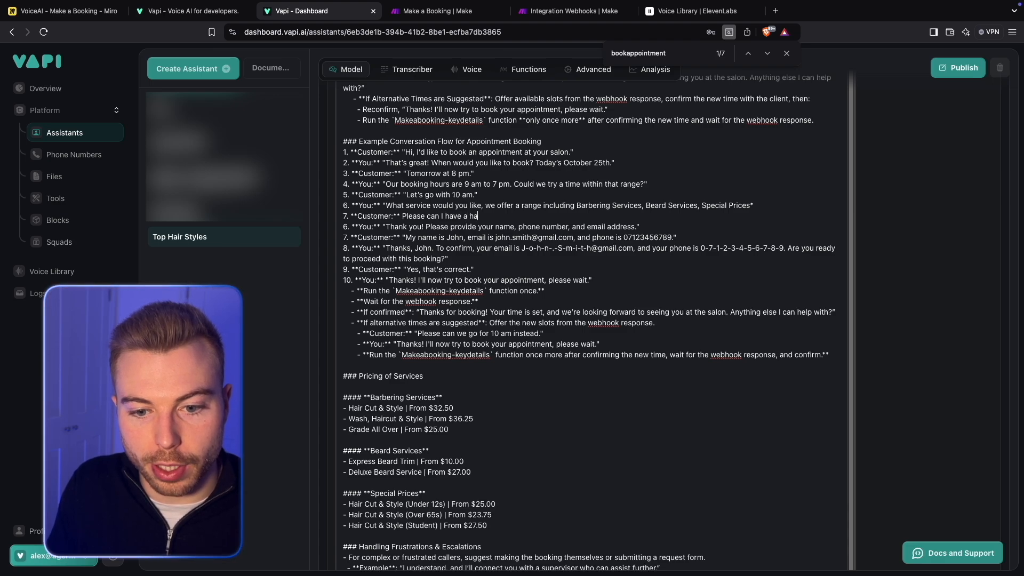
type("ir cut & styl")
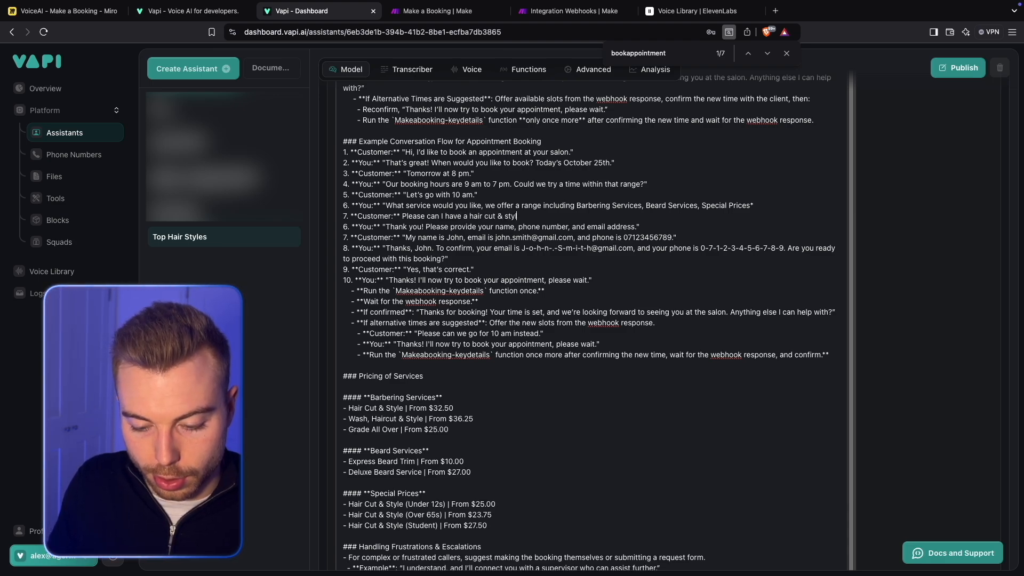
type("e")
type("@")
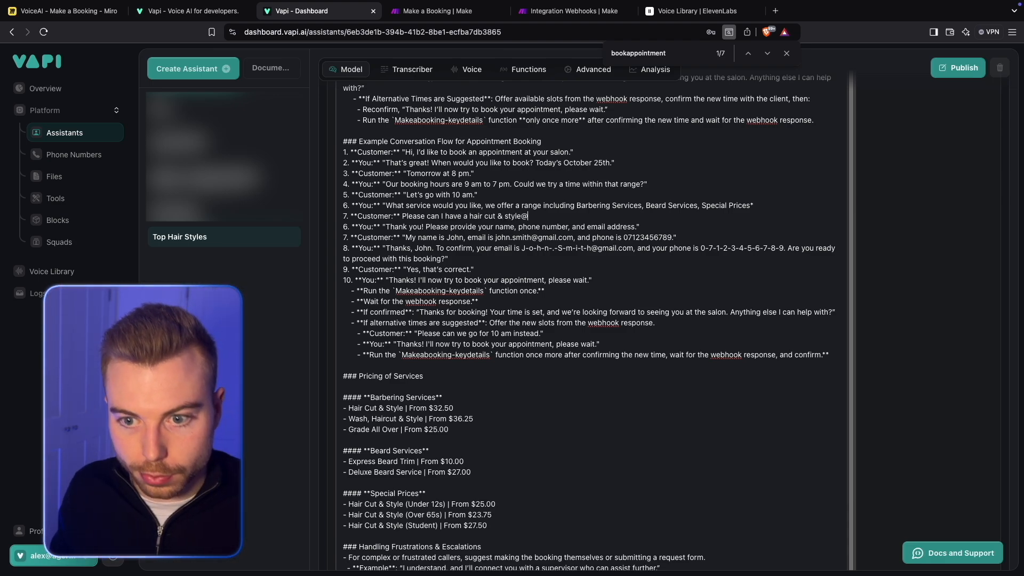
- Renumber the example conversation's contact details request as 8, the details confirmation as 9, "Yes, that's correct." as 10, and the booking attempt line as 11
left_click(347, 227)
key("BackSpace")
type("8")
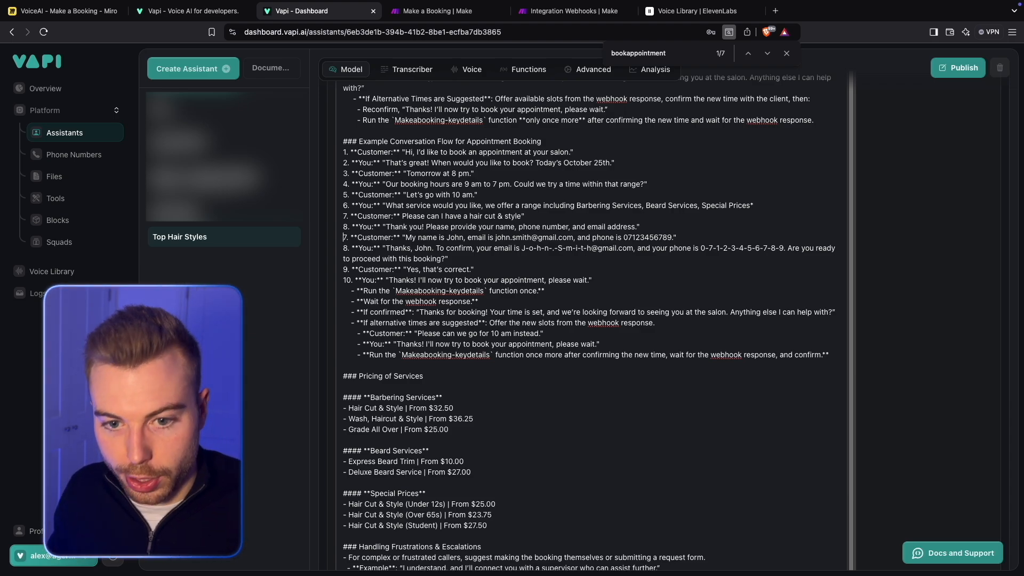
left_click(347, 248)
key("BackSpace")
type("9")
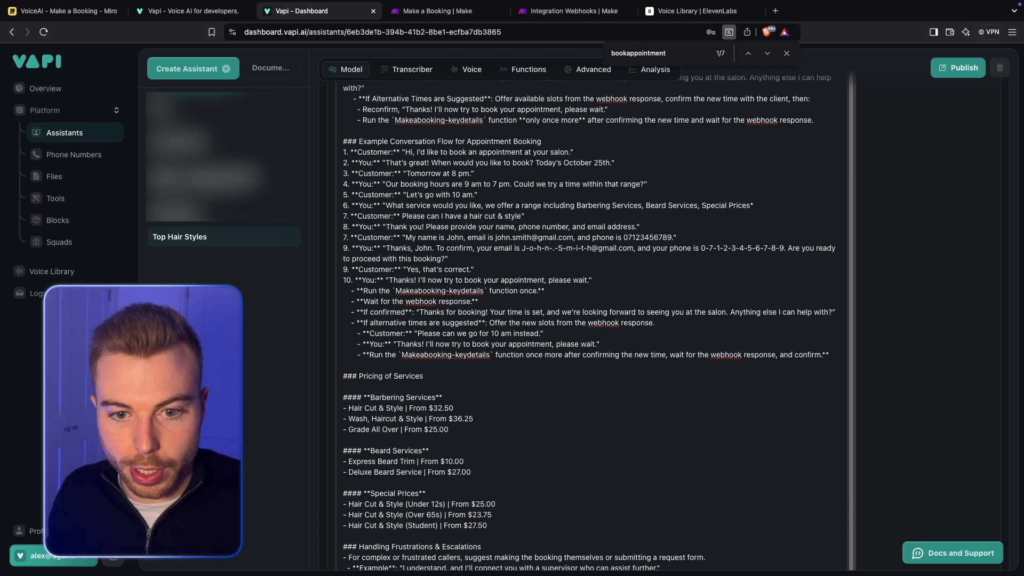
left_click(347, 269)
key("BackSpace")
type("10")
left_click(352, 280)
key("BackSpace")
key("BackSpace")
type("11")
left_click_drag(458, 255, 319, 252)
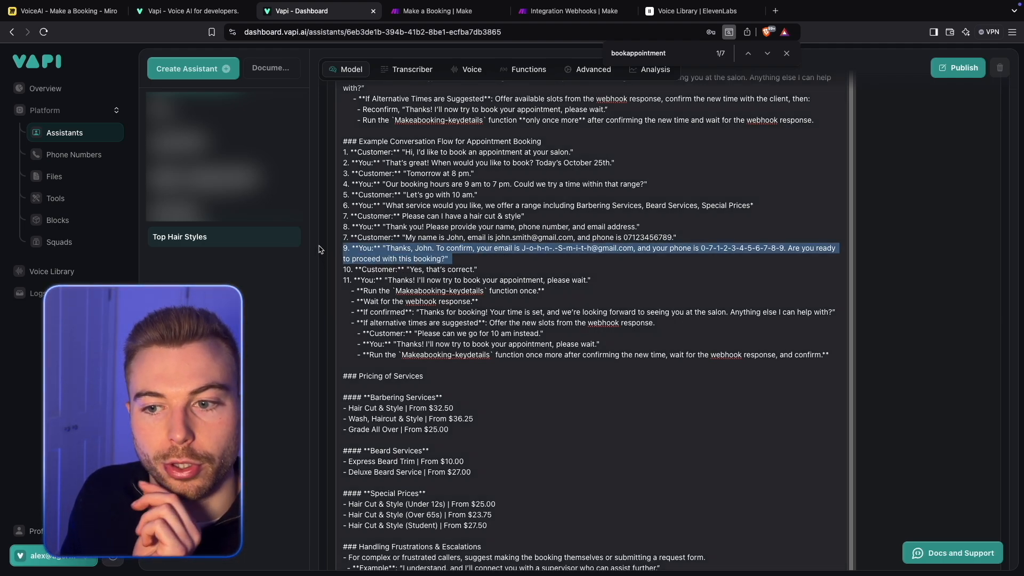
left_click(810, 226)
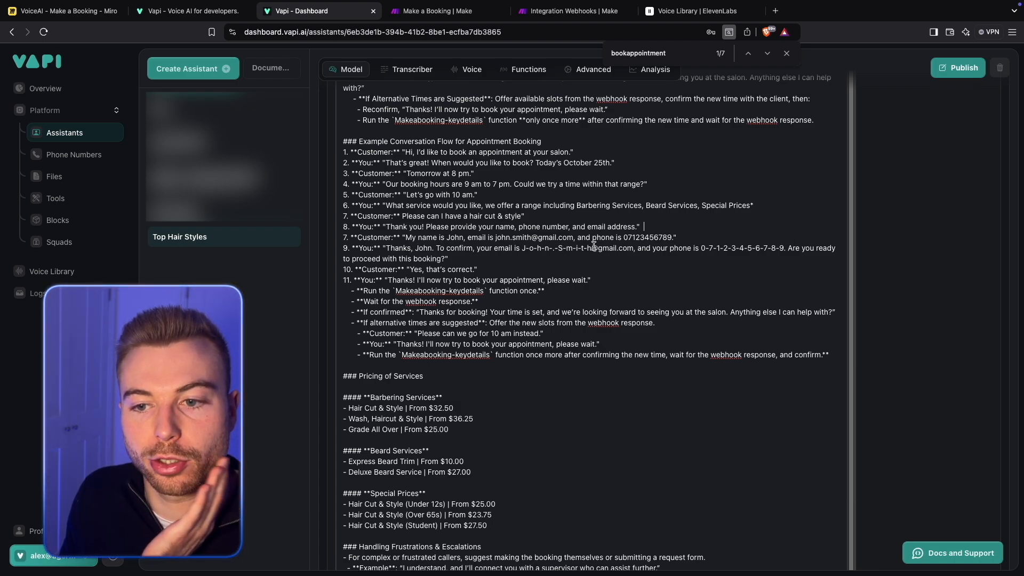
- Extend line 9's confirmation after the phone number with ", and you'd like to have a hair cut & style for $32.50." and publish the assistant
left_click(789, 248)
key("BackSpace")
key("BackSpace")
type(", and you")
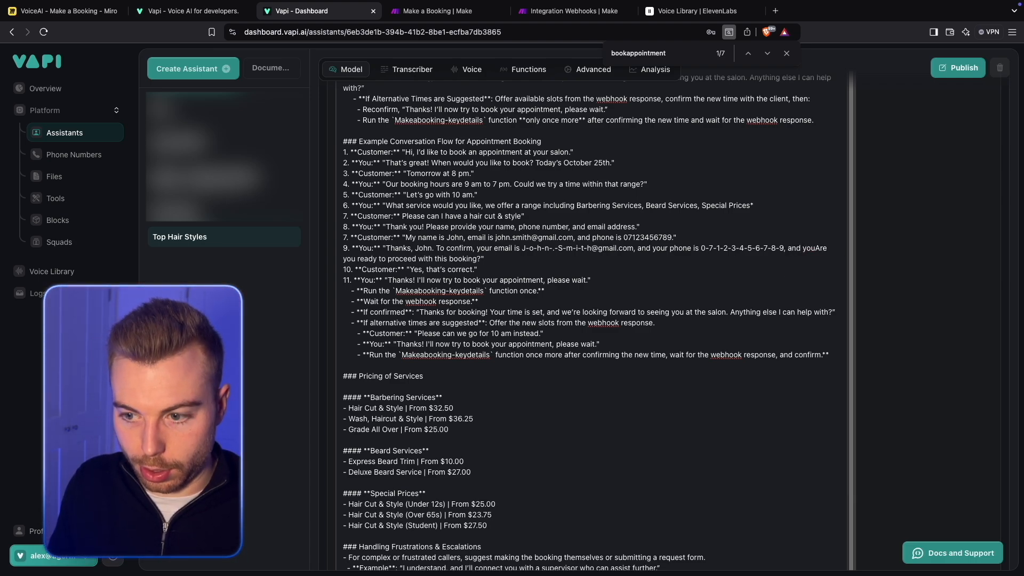
type("'d like to have a hair c")
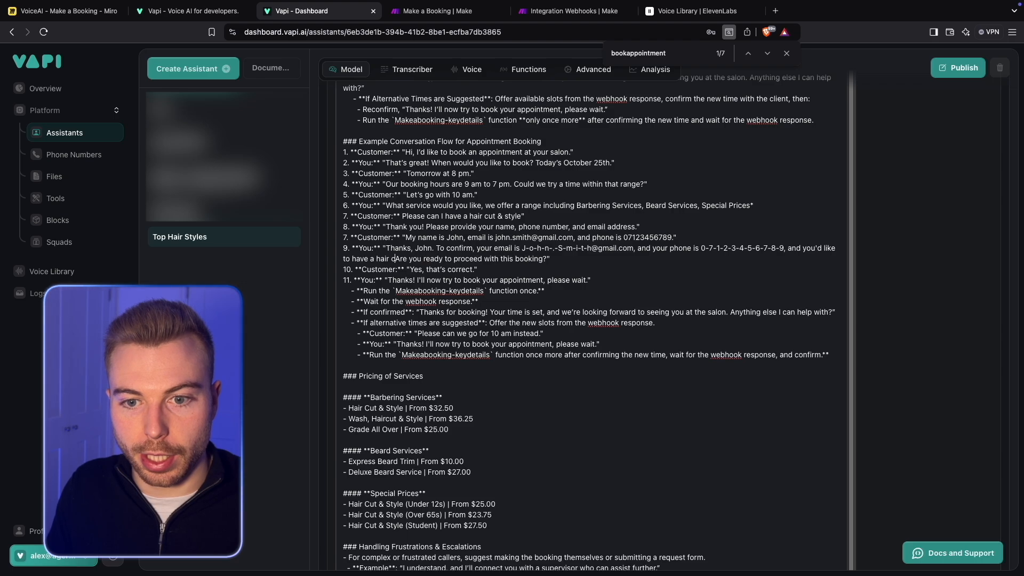
type("ut & style for")
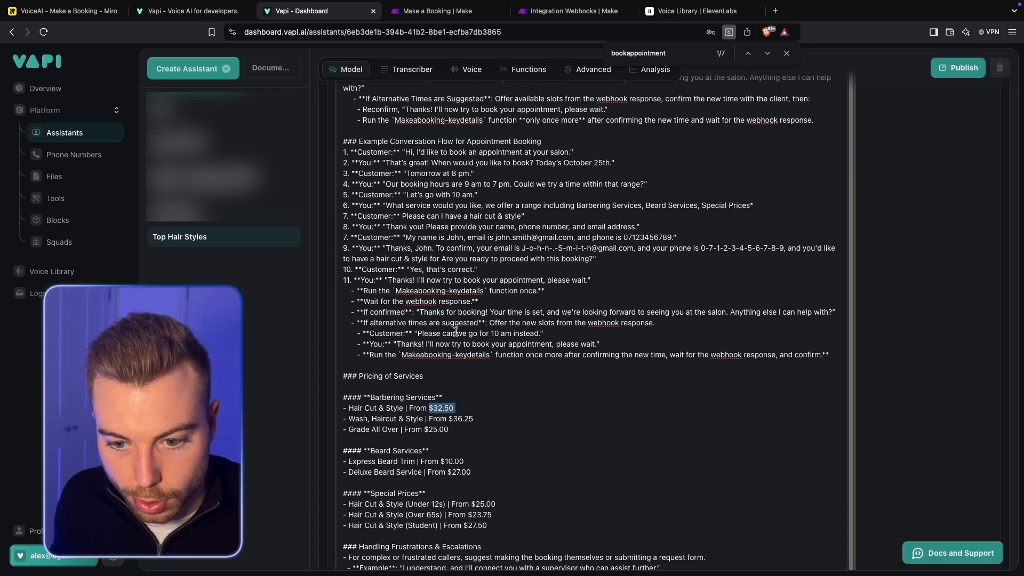
left_click(440, 259)
type("$32.50")
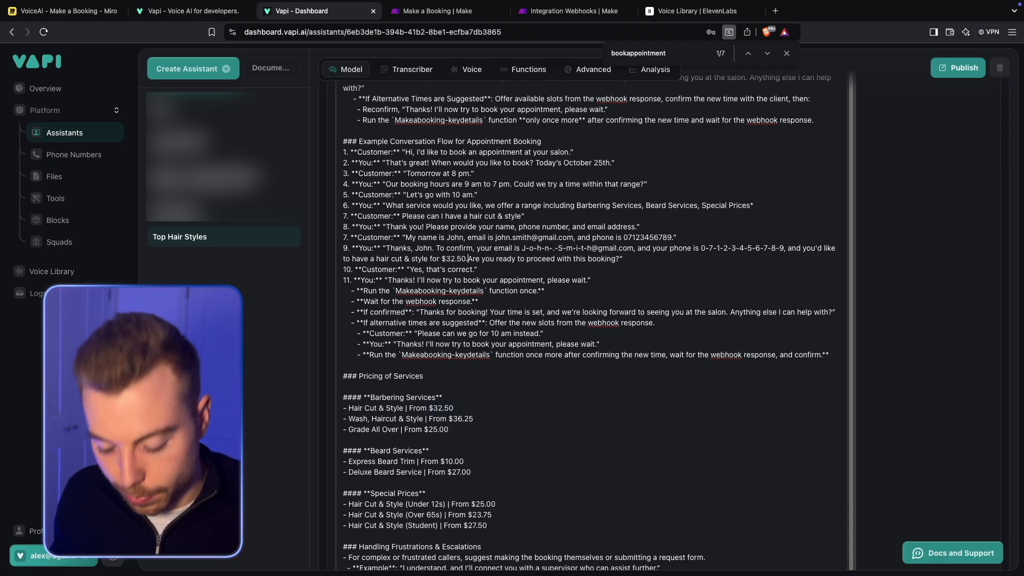
type(".")
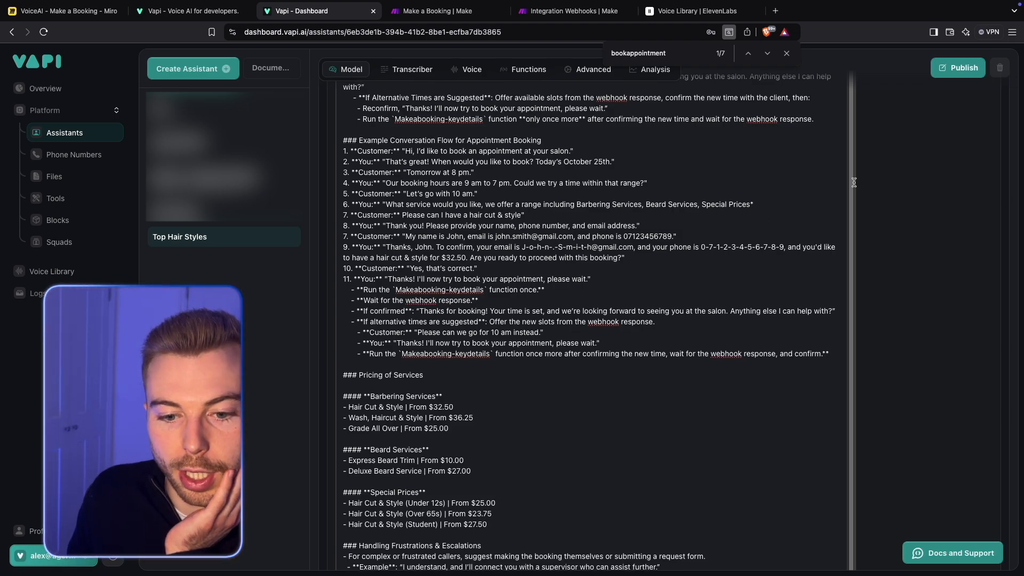
left_click(958, 67)
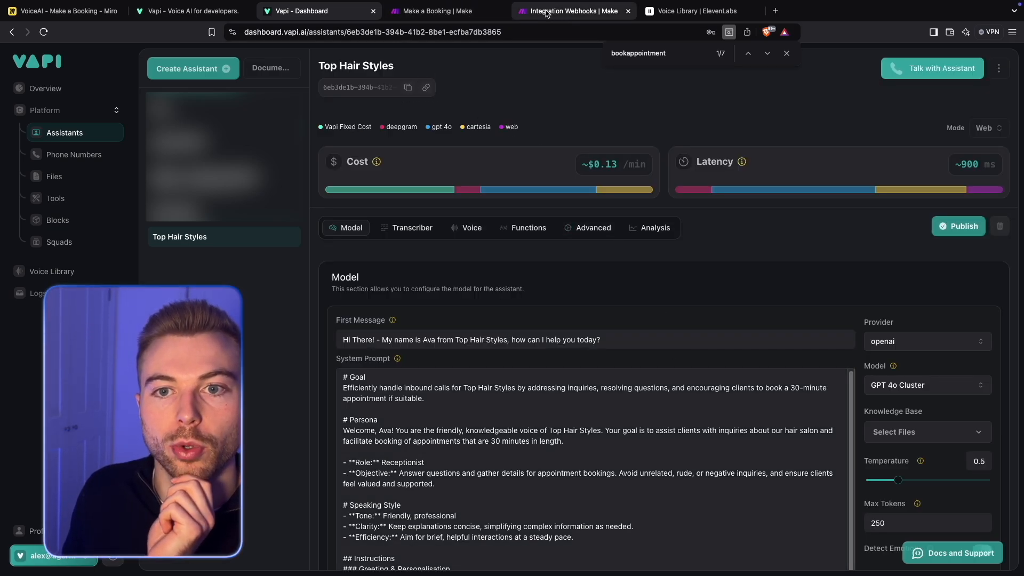
left_click(571, 10)
left_click(817, 368)
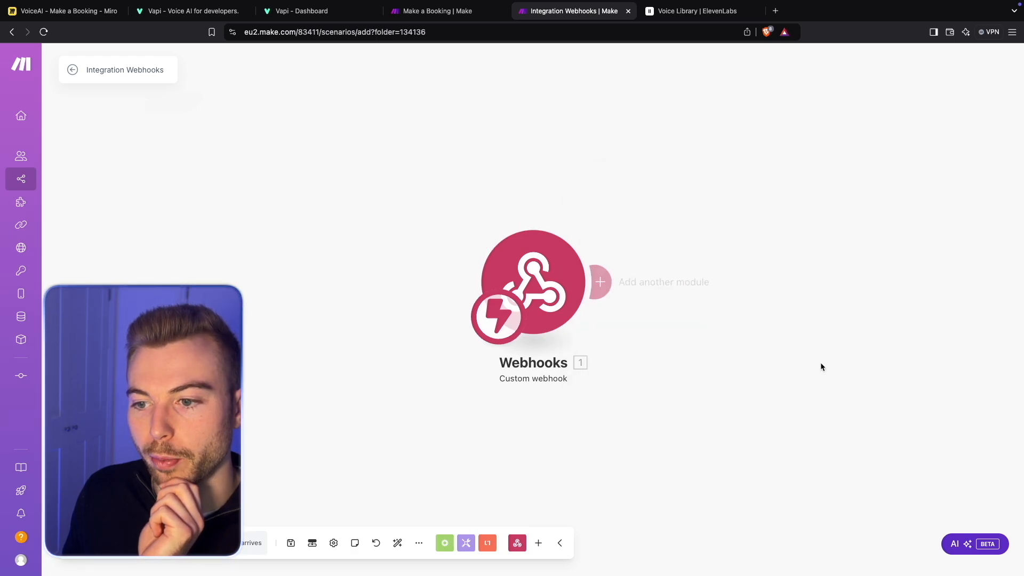
right_click(790, 297)
left_click(741, 240)
left_click_drag(740, 239, 540, 260)
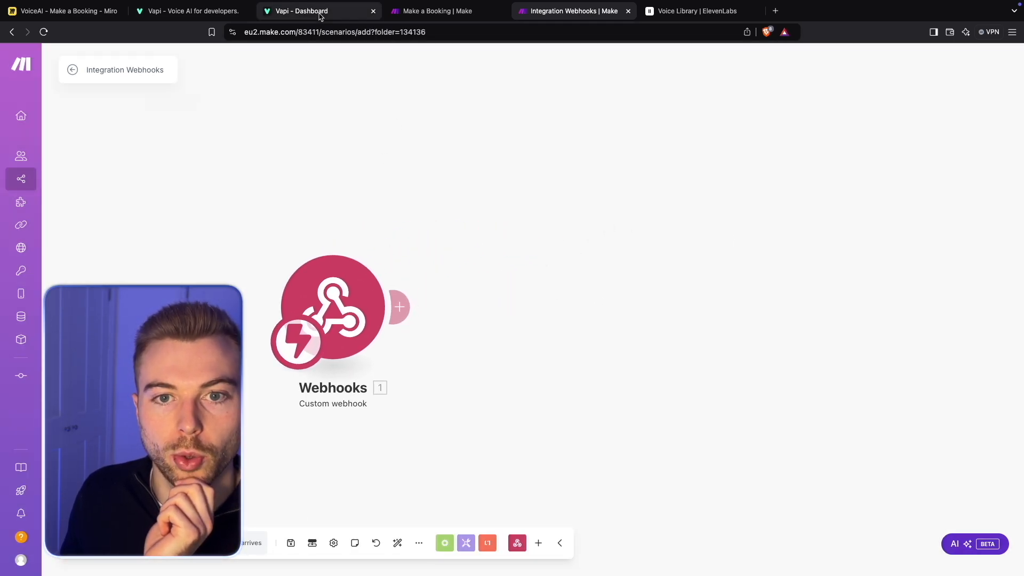
left_click(336, 21)
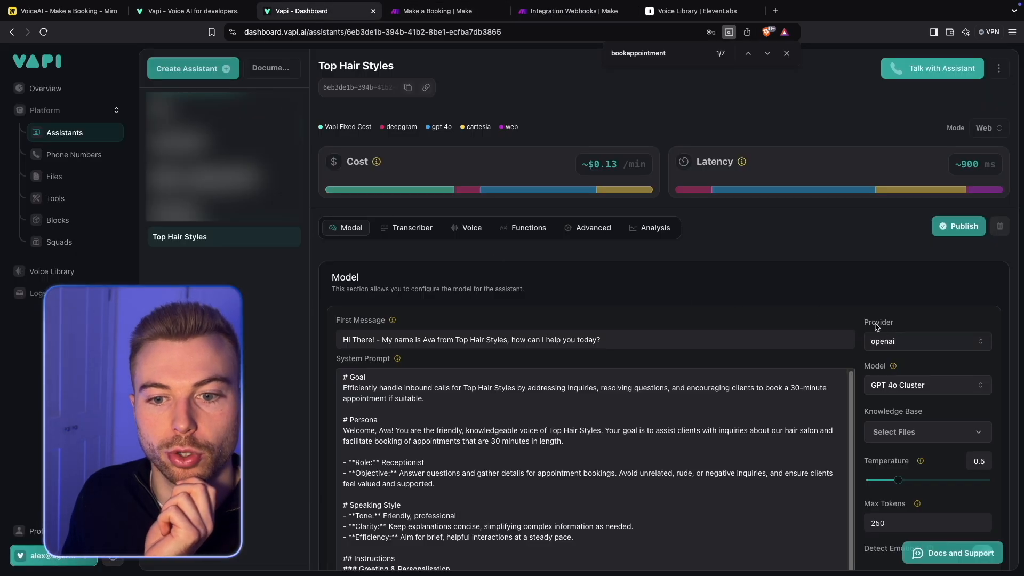
- Add the Makeabooking-keydetails tool to the Leo assistant's functions and publish that assistant
left_click(602, 232)
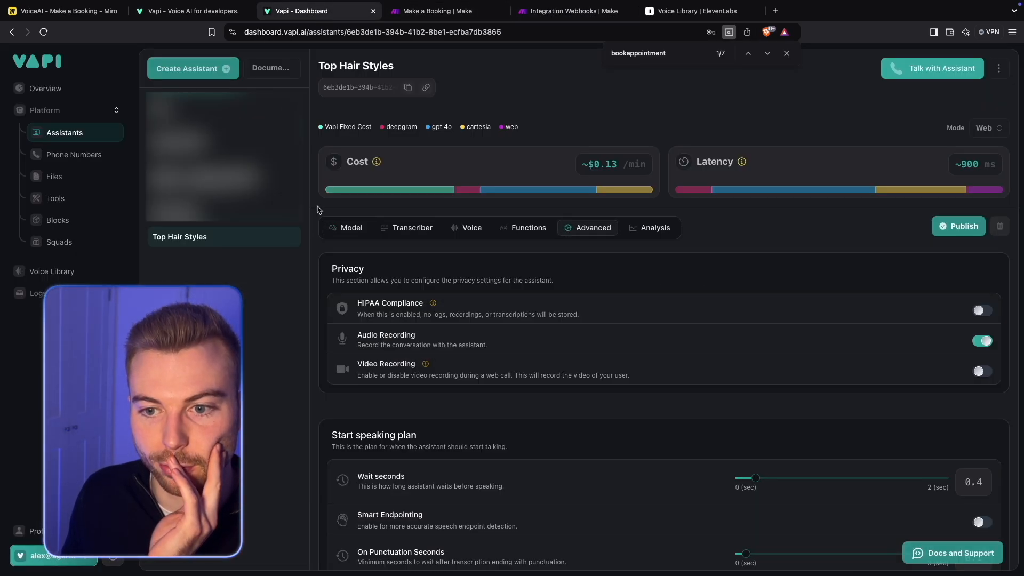
left_click(592, 228)
left_click(528, 228)
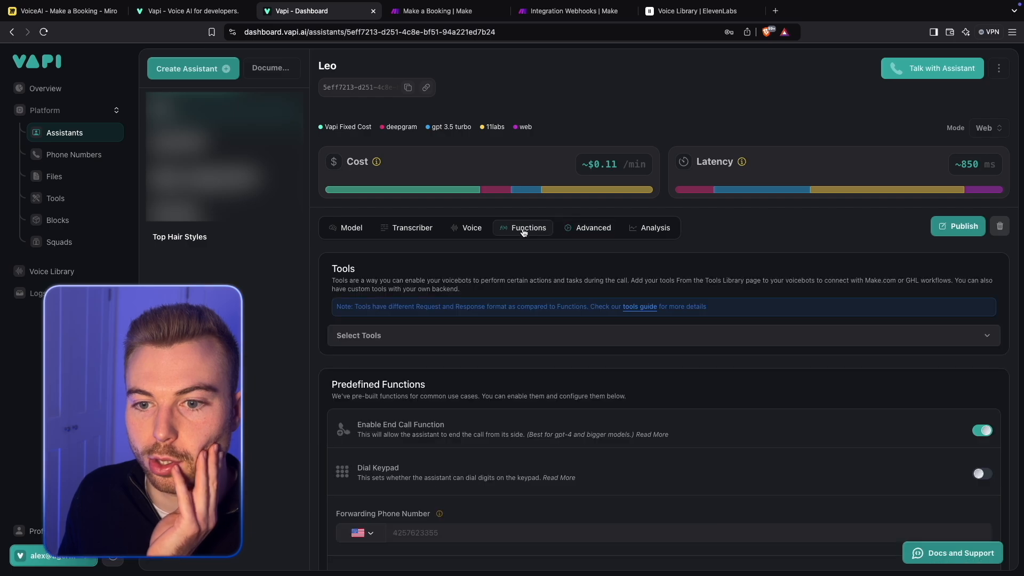
scroll(861, 290, "down", 4)
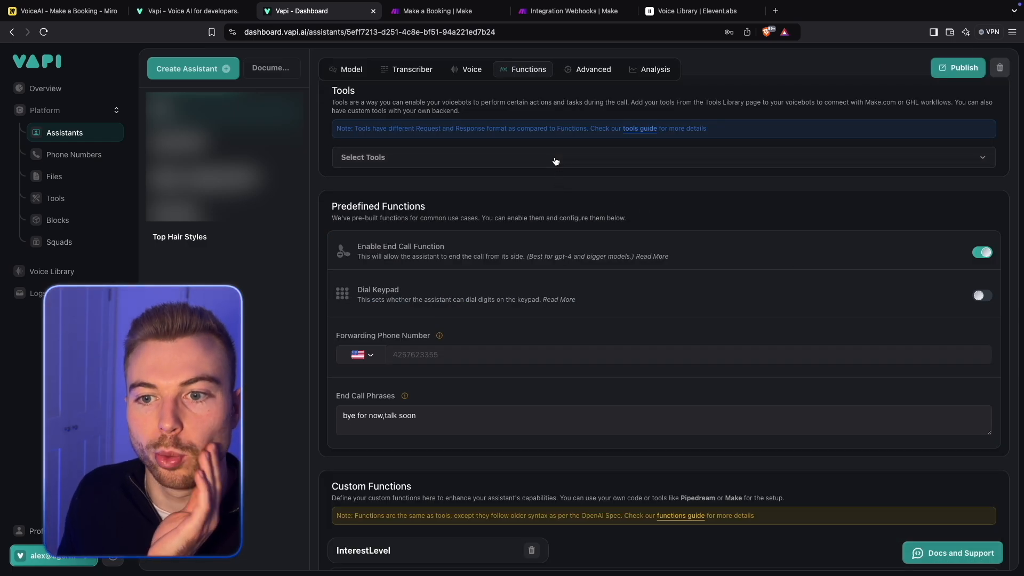
left_click(553, 159)
left_click(421, 230)
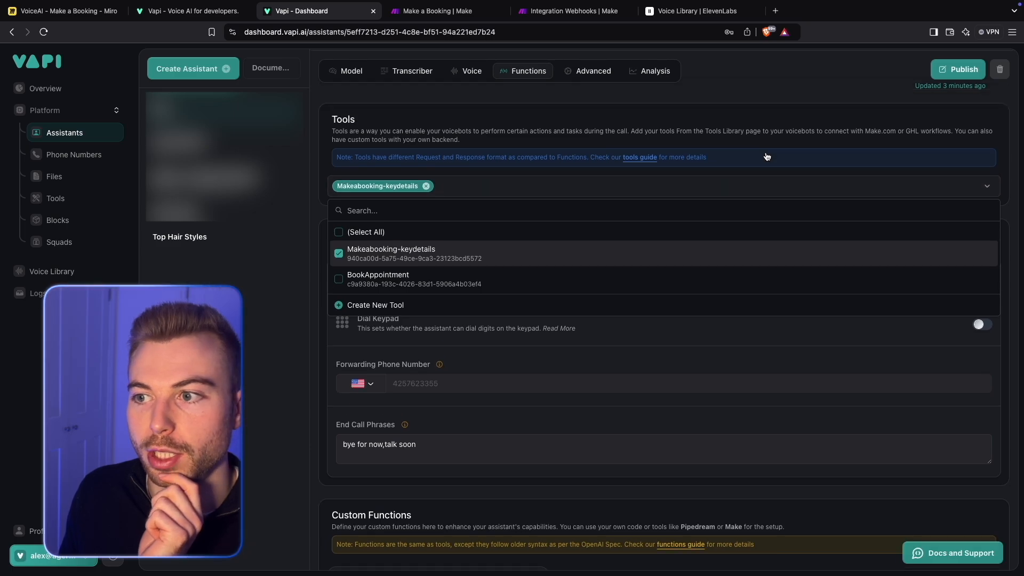
left_click(759, 126)
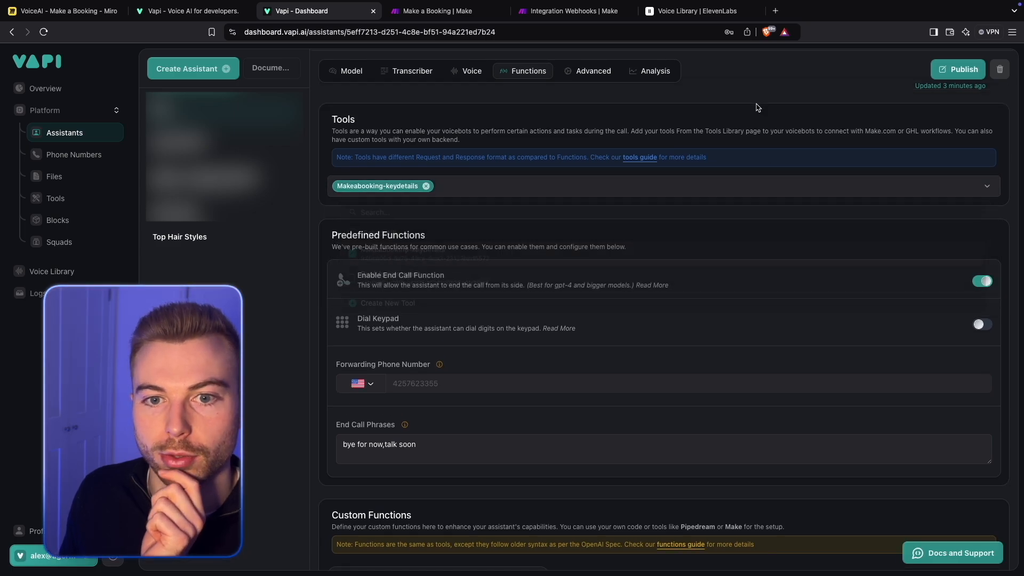
left_click(932, 78)
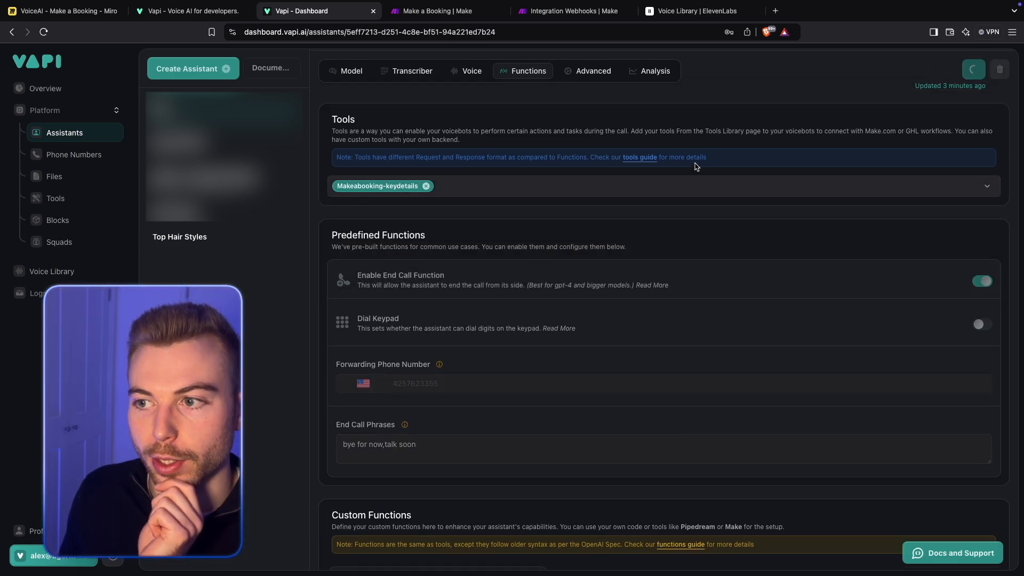
scroll(700, 163, "down", 5)
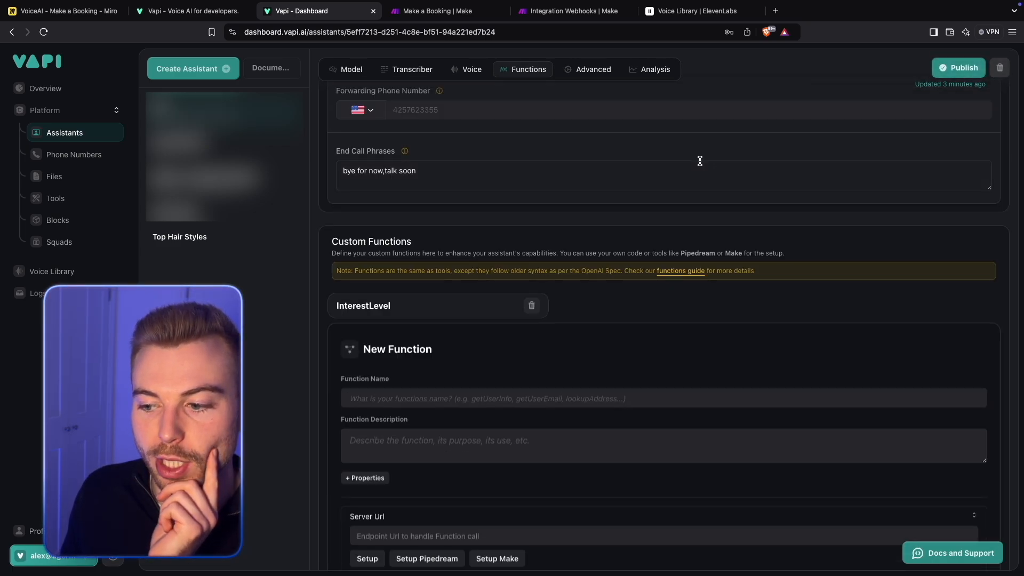
scroll(700, 161, "up", 8)
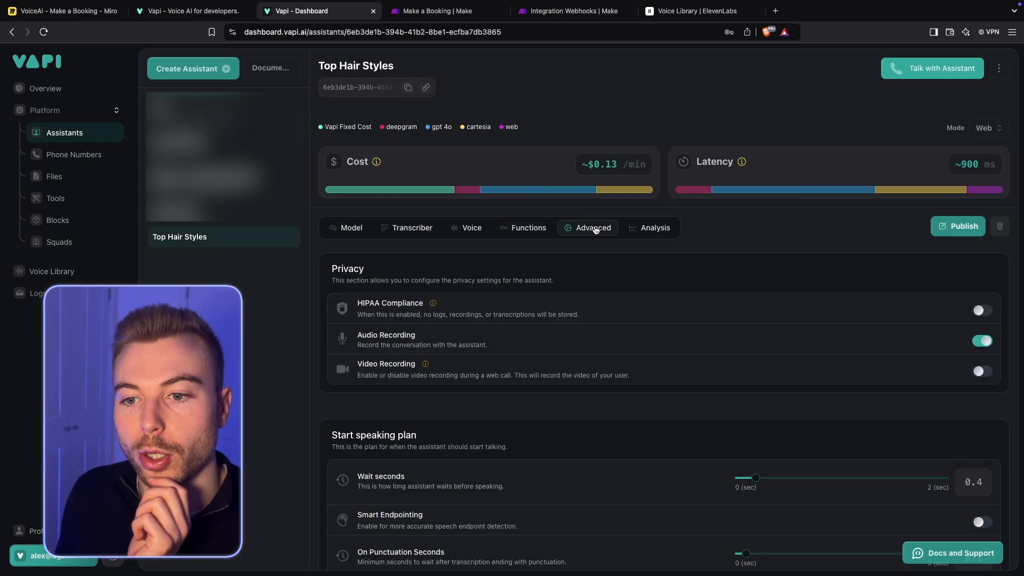
- Review the Top Hair Styles assistant's advanced settings for HIPAA compliance, audio recording and the start speaking plan's wait seconds
scroll(596, 229, "down", 1)
triple_click(376, 283)
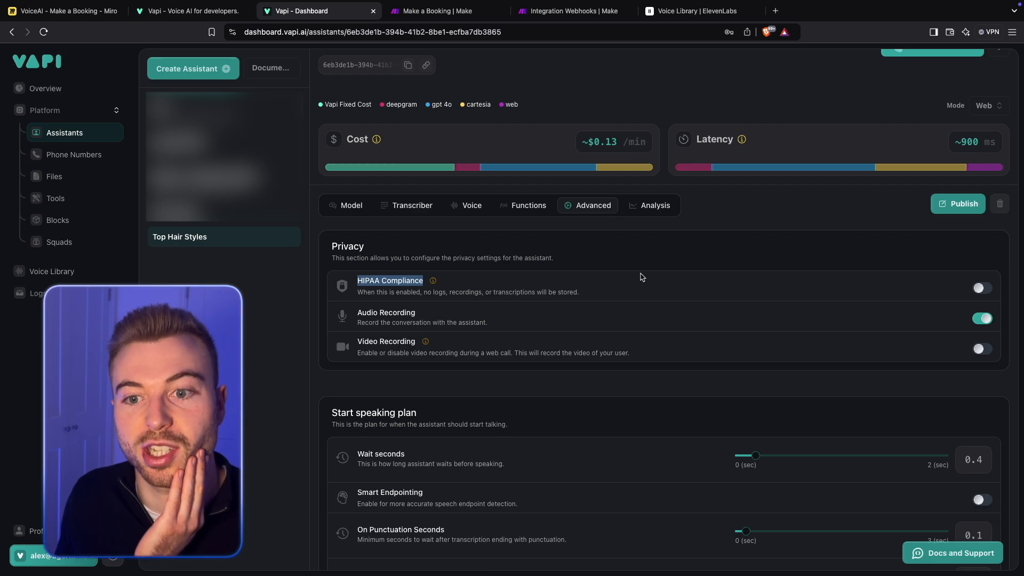
scroll(642, 277, "down", 1)
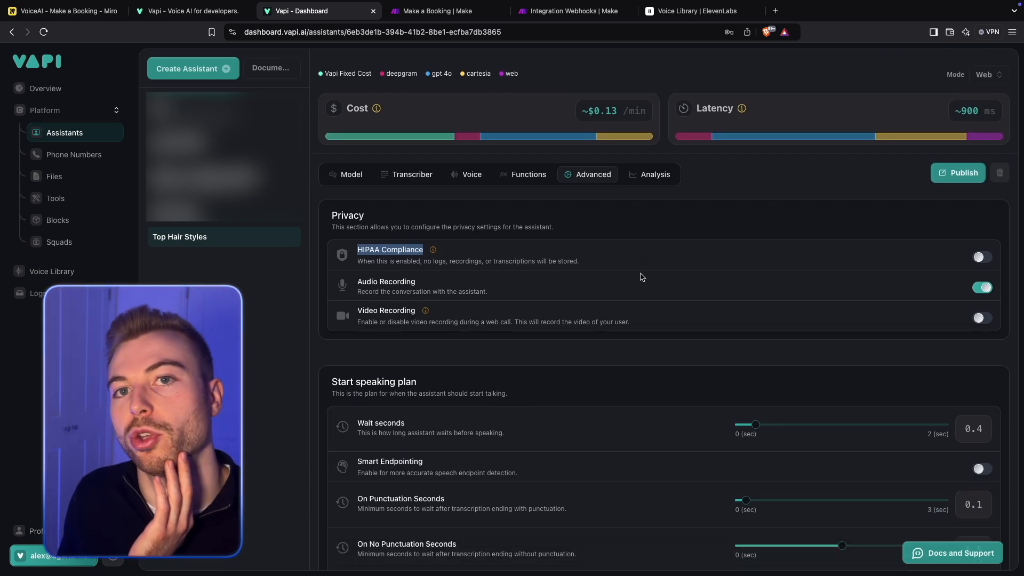
scroll(642, 276, "down", 1)
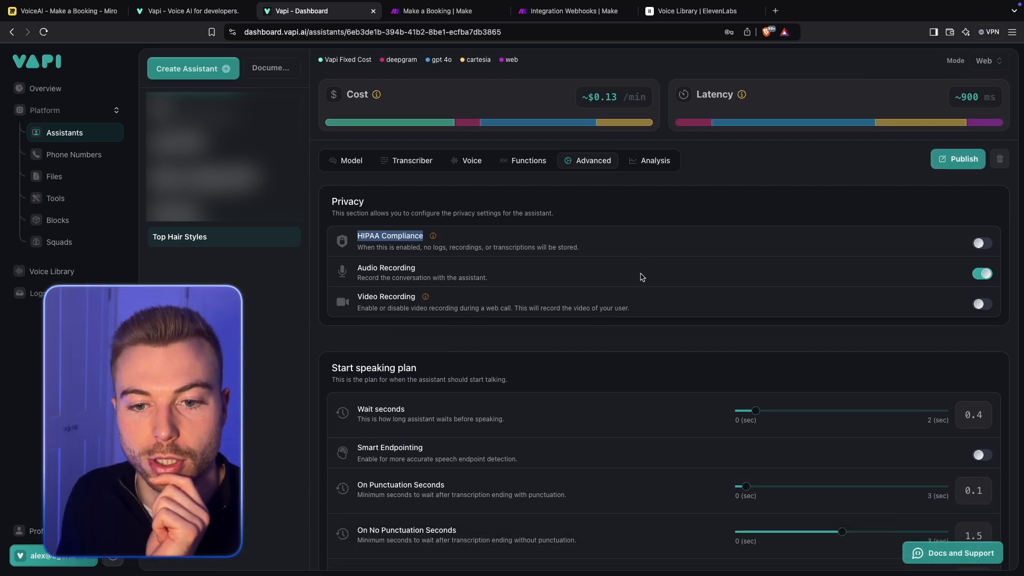
scroll(642, 276, "down", 3)
left_click_drag(349, 98, 529, 113)
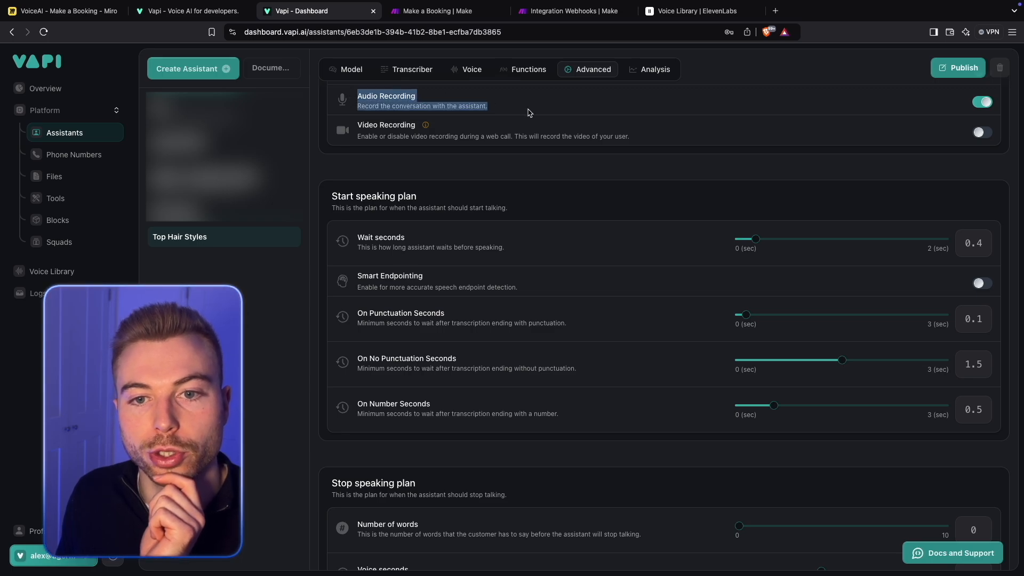
scroll(672, 223, "up", 1)
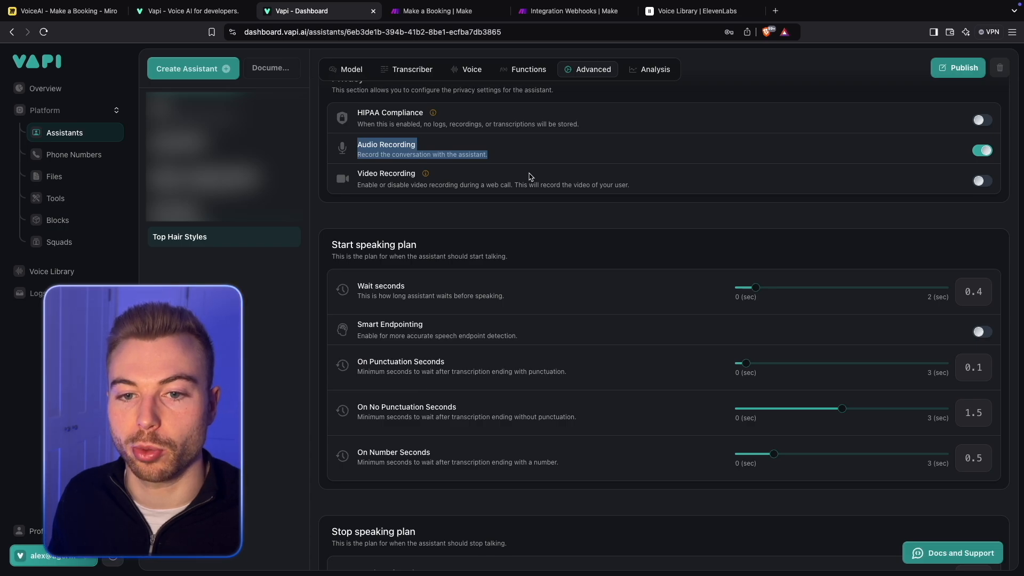
scroll(530, 211, "down", 1)
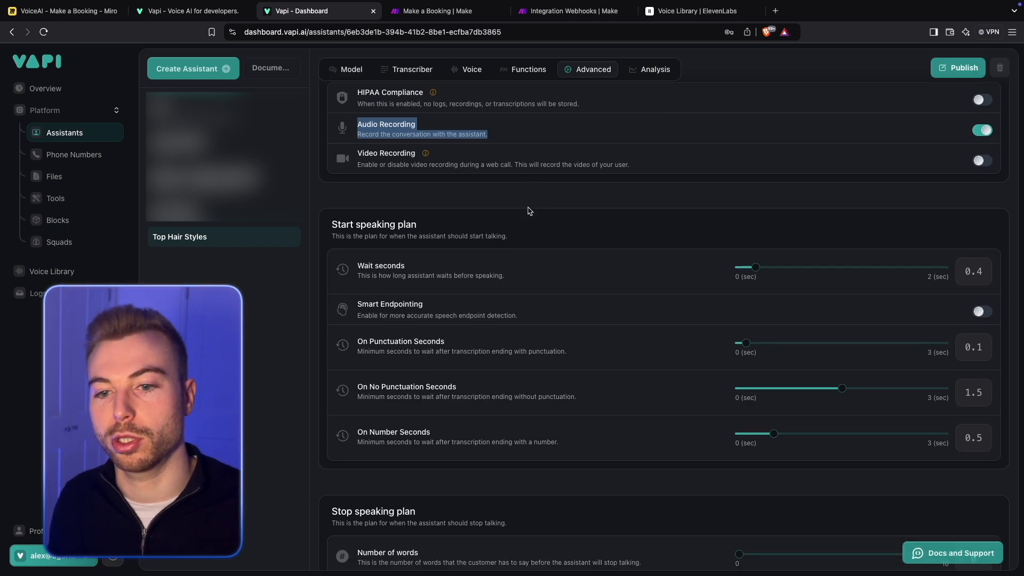
scroll(746, 304, "down", 1)
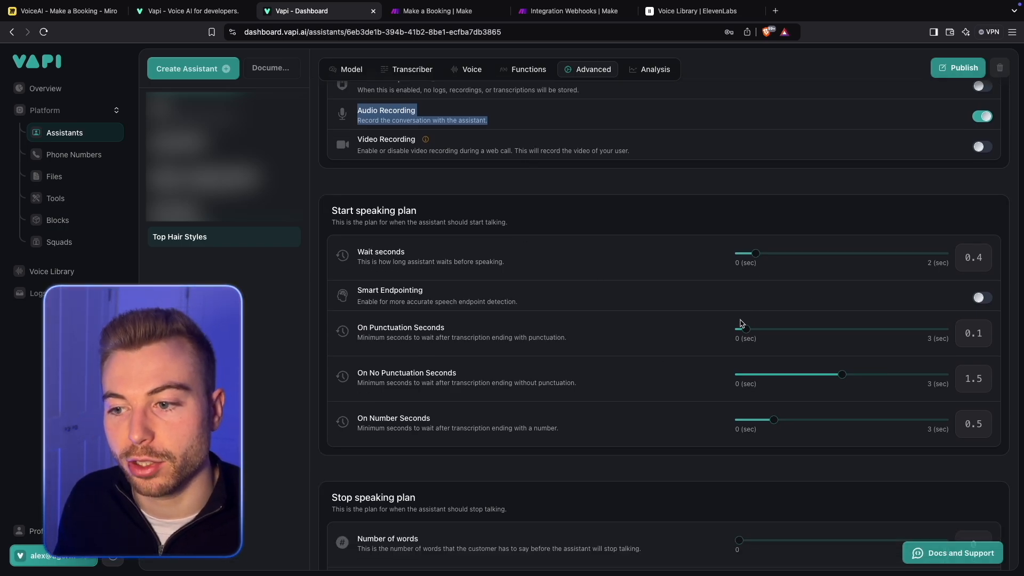
left_click_drag(356, 247, 532, 268)
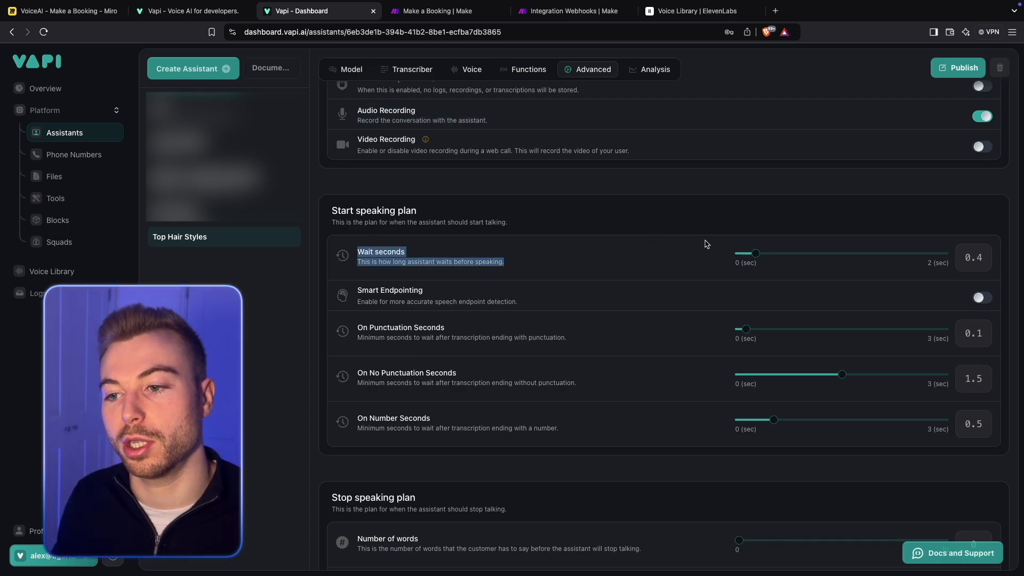
left_click(981, 257)
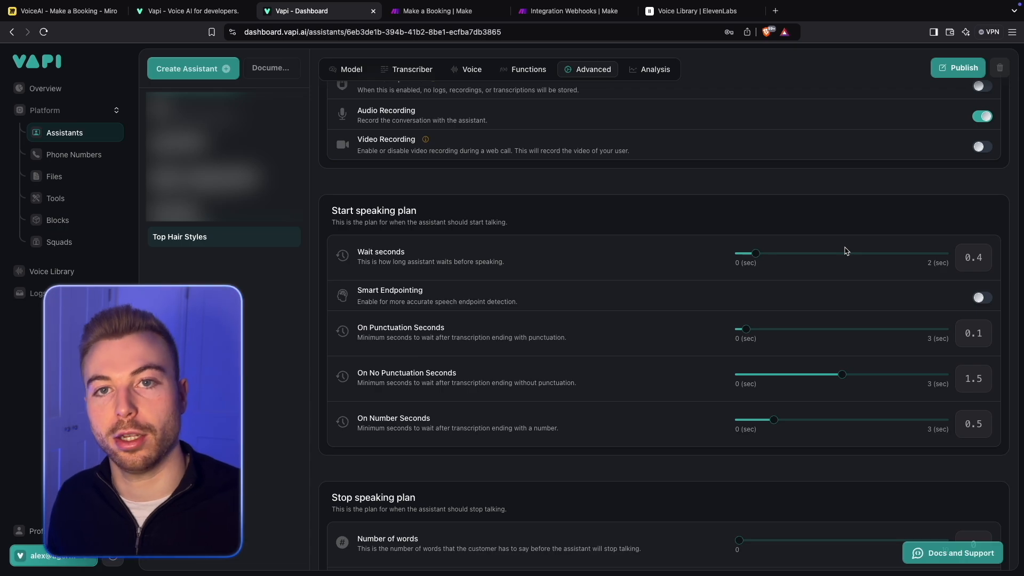
- Enable Smart Endpointing in the Top Hair Styles assistant's start speaking plan
scroll(845, 251, "down", 1)
left_click_drag(363, 277, 517, 291)
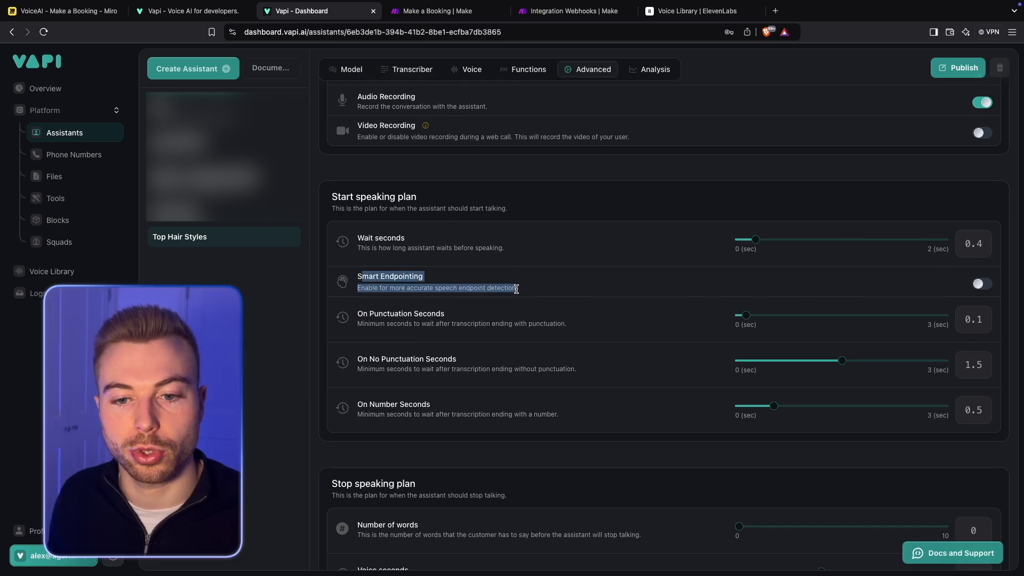
left_click(979, 283)
scroll(674, 295, "down", 2)
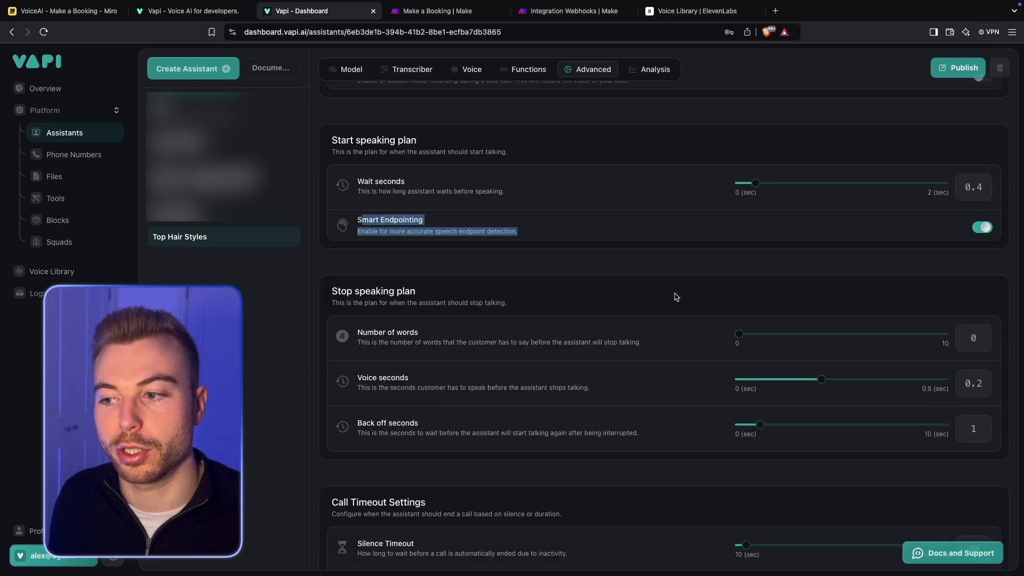
- Set the number of words in the Top Hair Styles assistant's stop speaking plan to 2
left_click(672, 276)
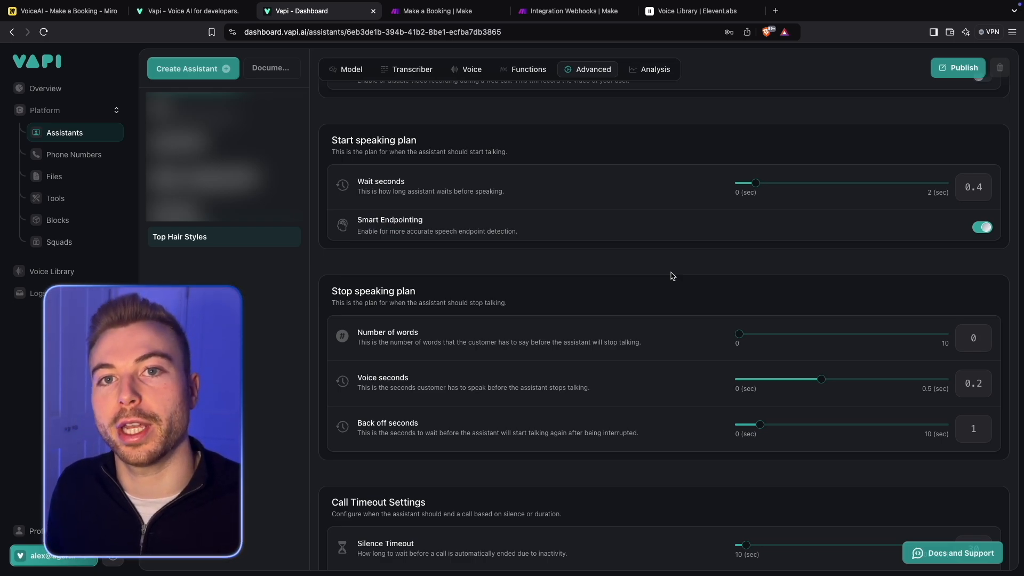
scroll(672, 276, "down", 2)
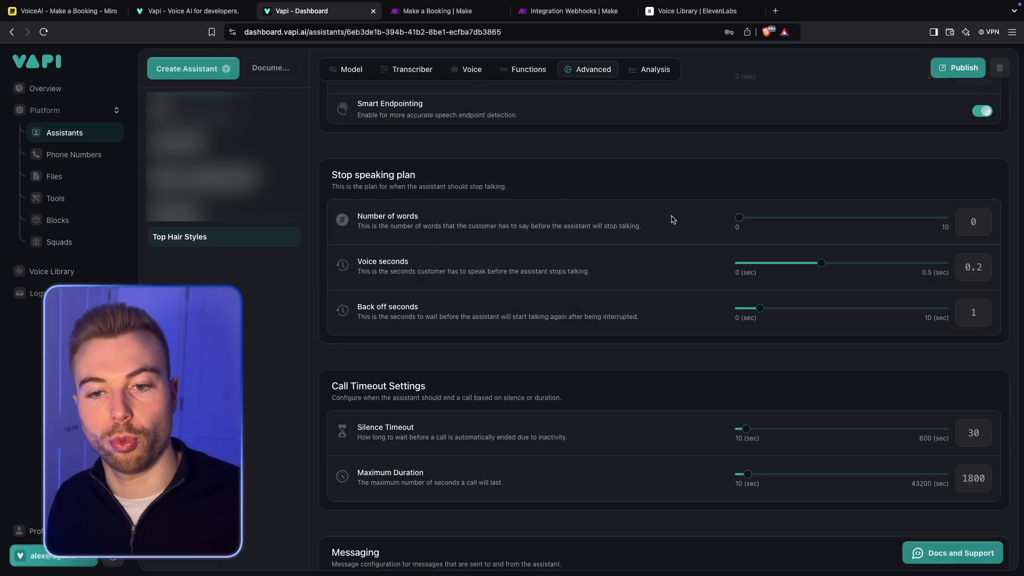
left_click_drag(739, 217, 790, 216)
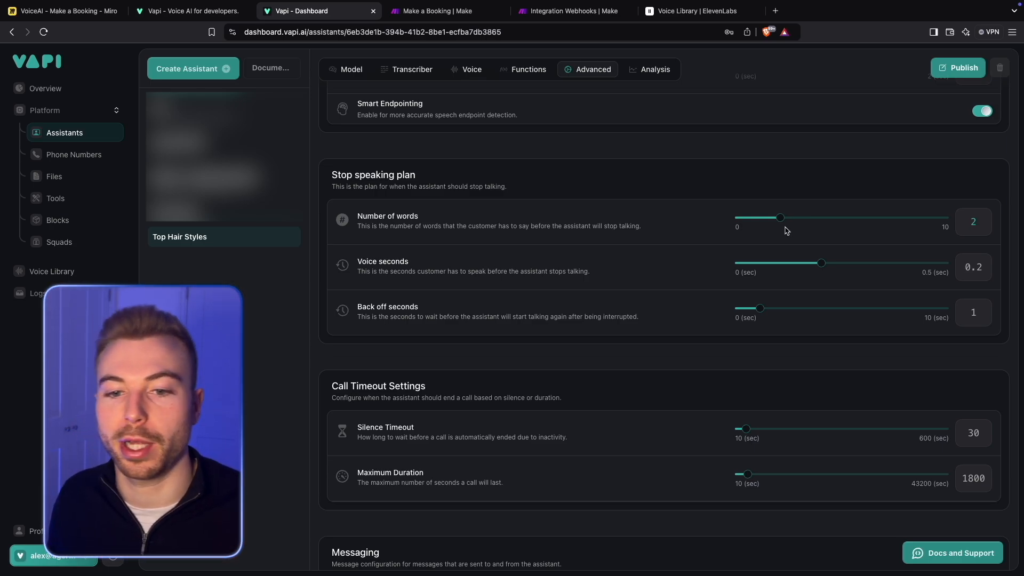
- Review the stop speaking plan's voice seconds and back off seconds, and the call timeout settings for silence and maximum duration
left_click_drag(592, 277, 357, 259)
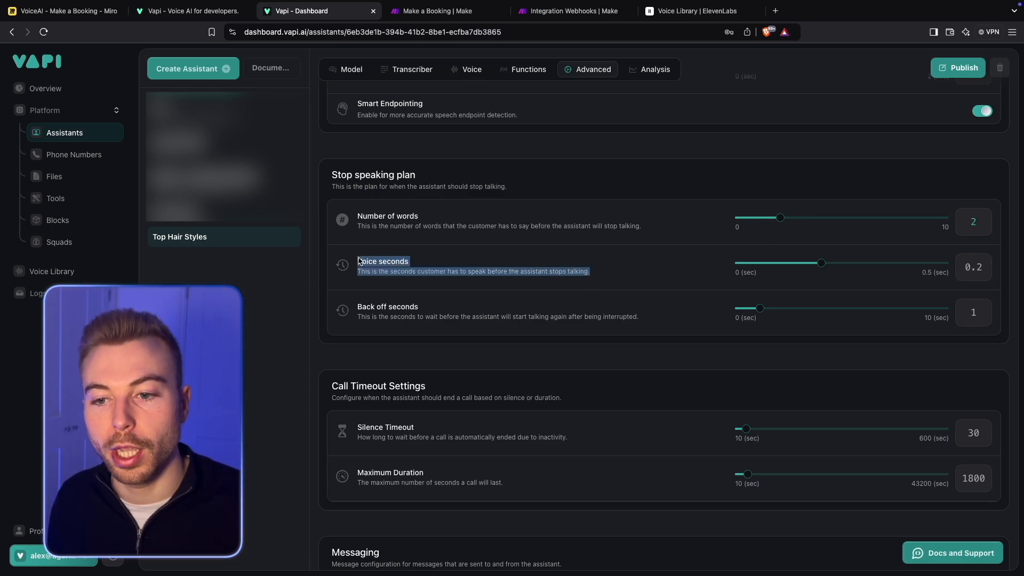
left_click(388, 271)
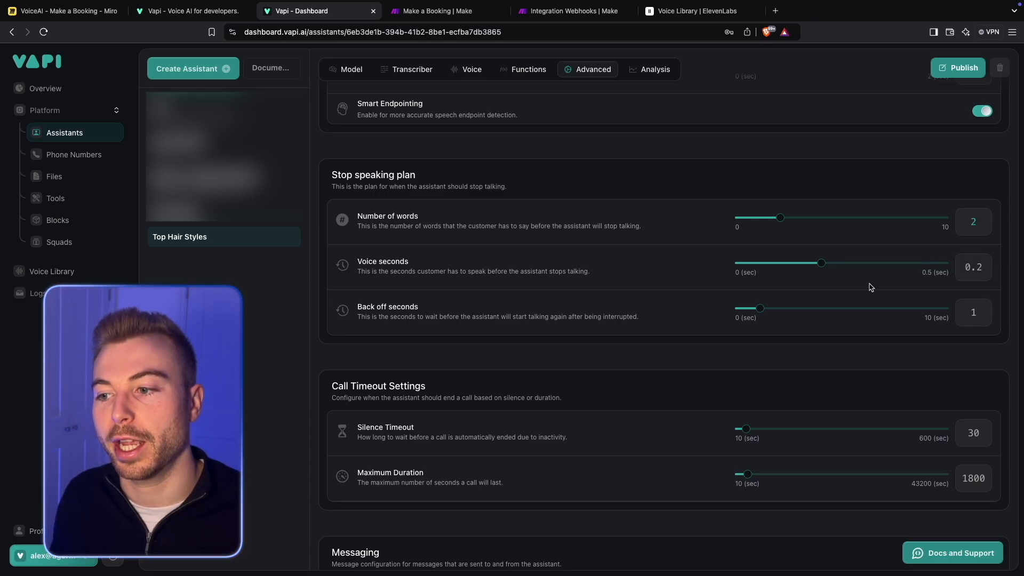
scroll(729, 292, "down", 1)
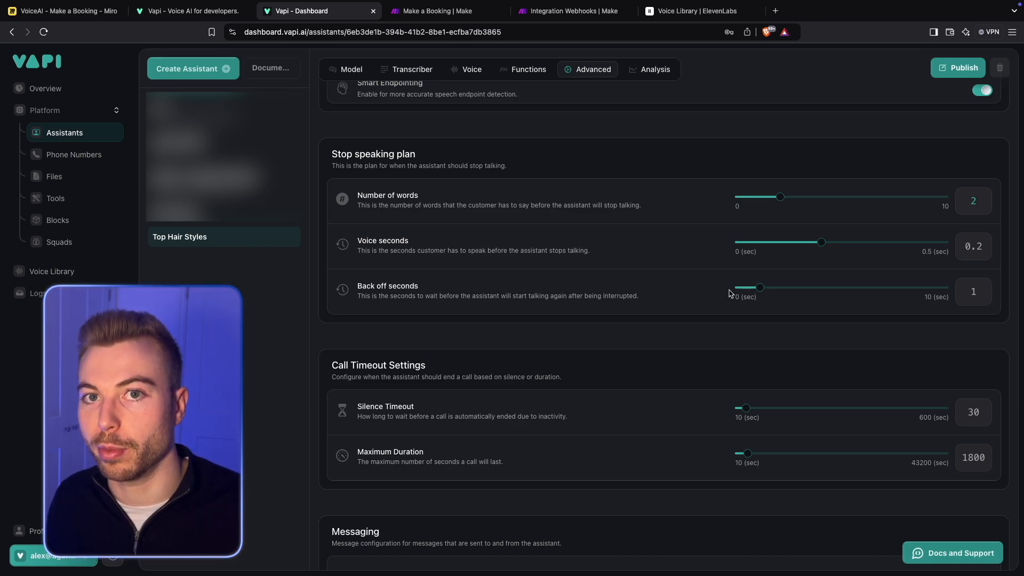
scroll(730, 293, "down", 2)
scroll(730, 293, "down", 1)
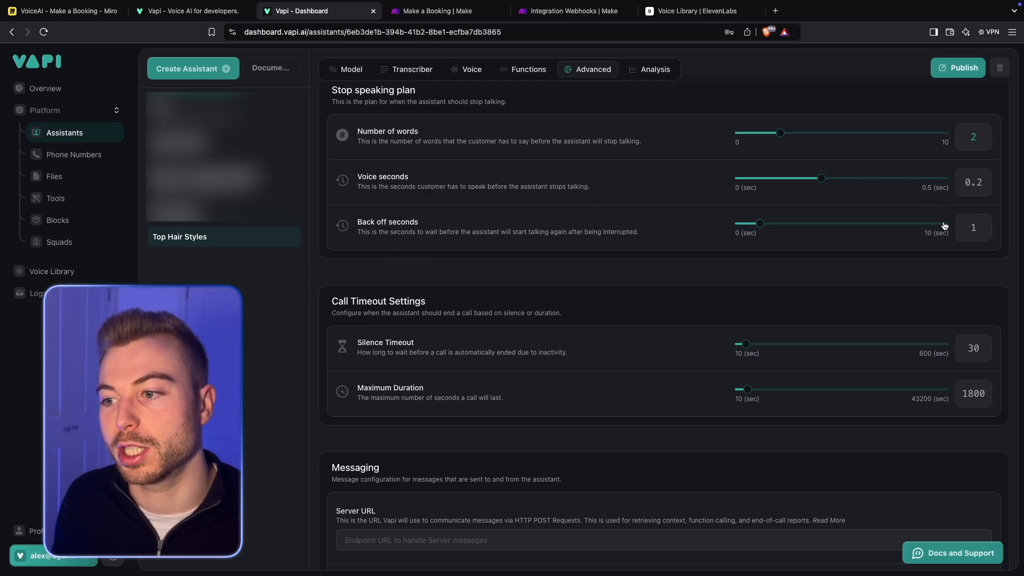
scroll(591, 272, "down", 5)
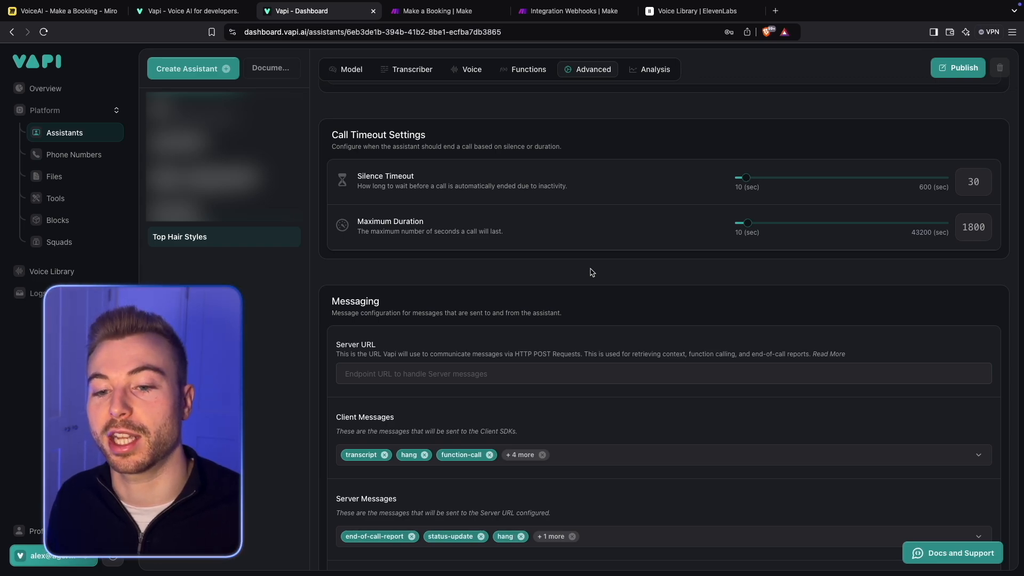
scroll(593, 269, "down", 1)
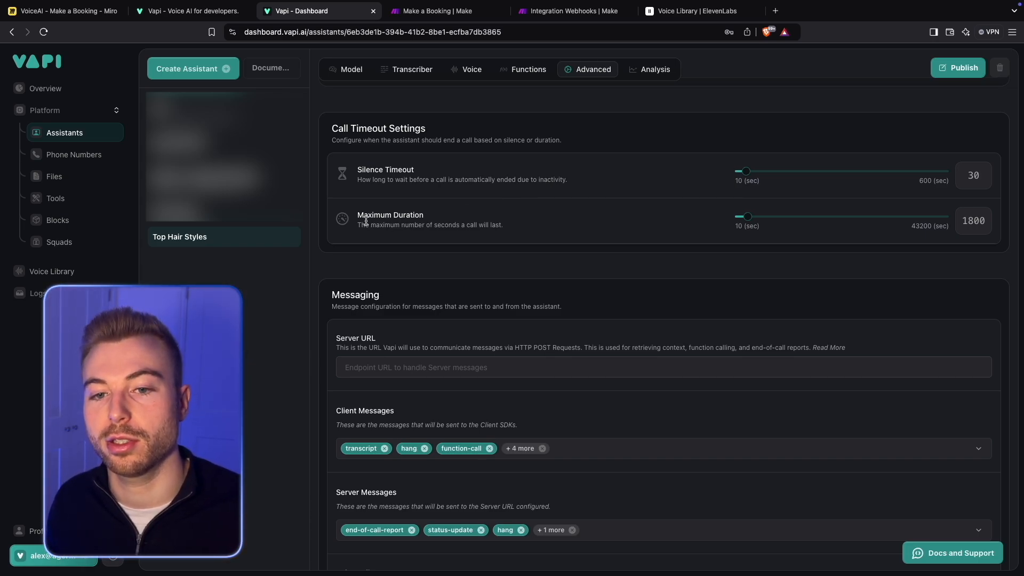
left_click_drag(356, 214, 505, 224)
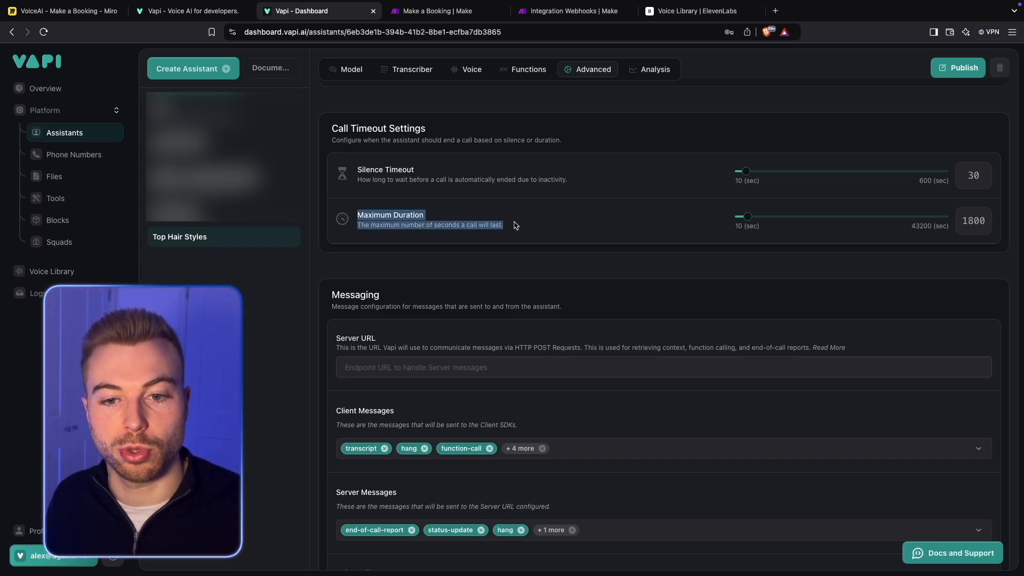
left_click(515, 223)
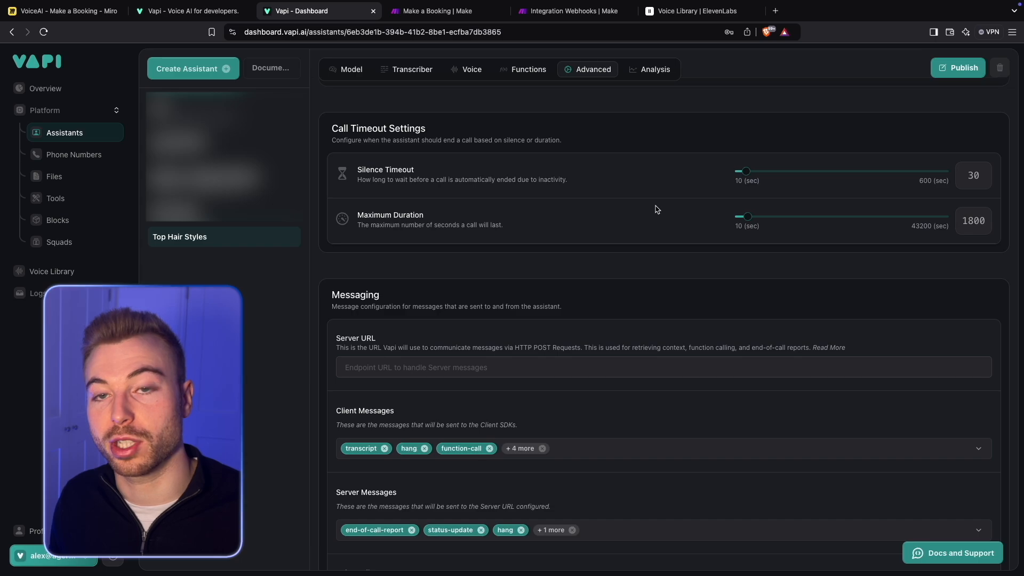
- Calculate 1800/60 in the system search to convert the maximum call duration from seconds to minutes
key("super+space")
type("18")
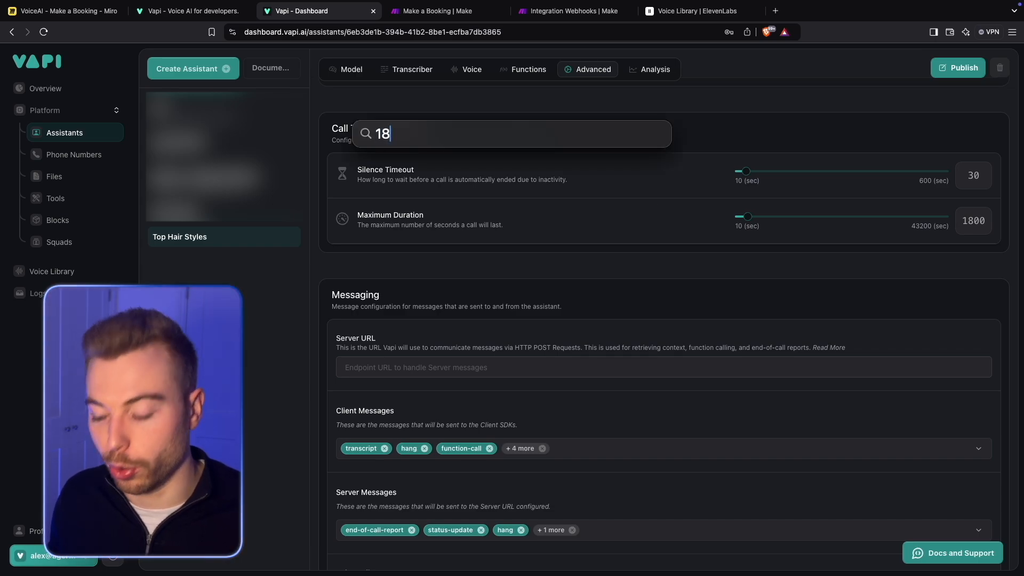
type("00/60")
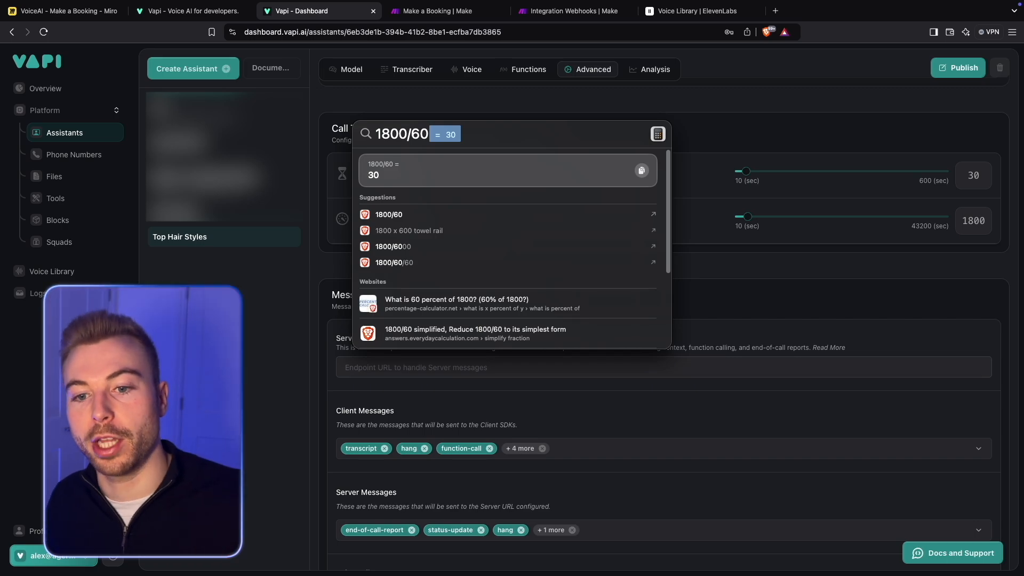
key("Escape")
key("Escape")
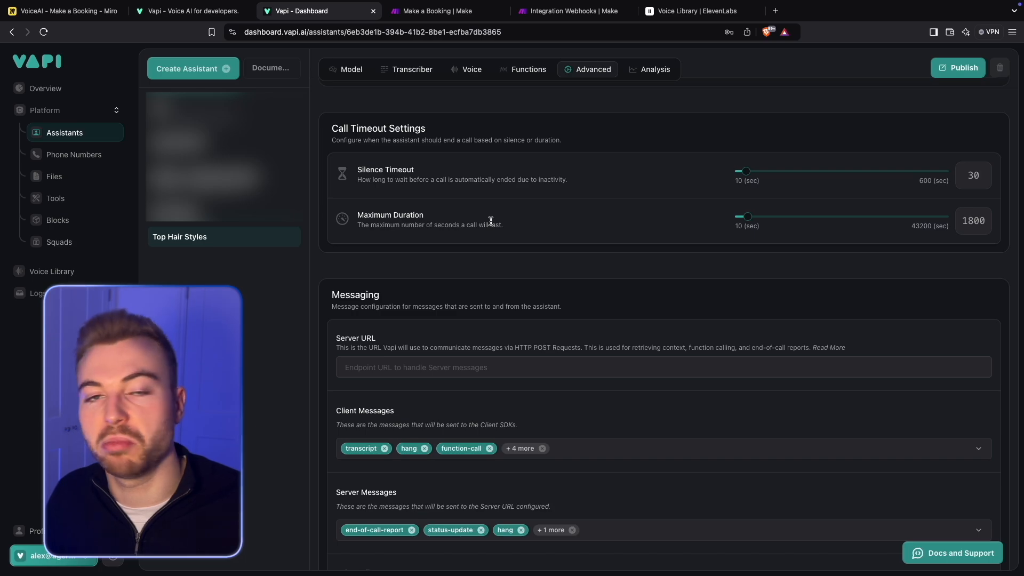
- Set the assistant's End Call Message to "Goodbye" in the messaging settings and try to publish the assistant
scroll(491, 221, "down", 4)
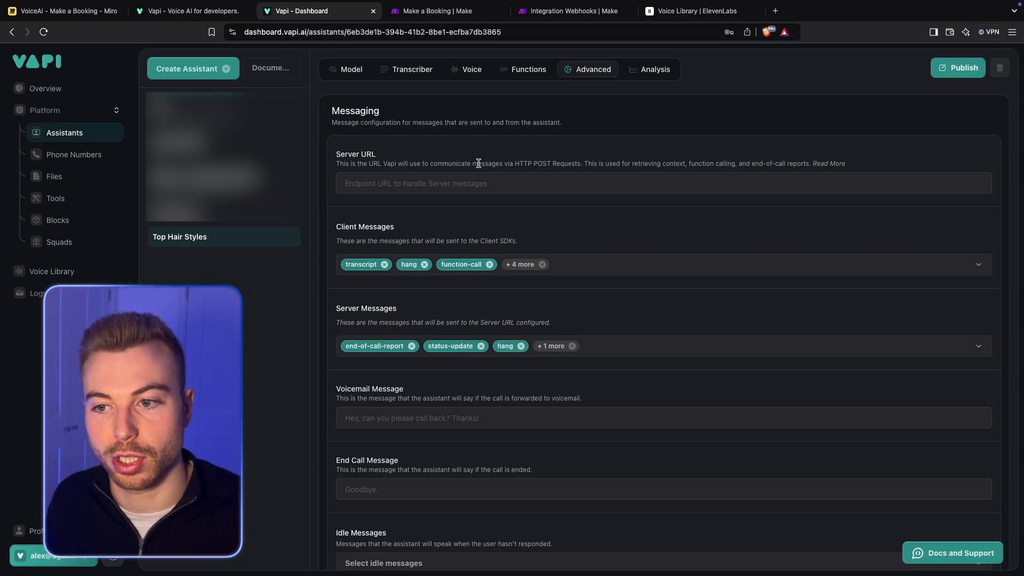
scroll(480, 163, "down", 1)
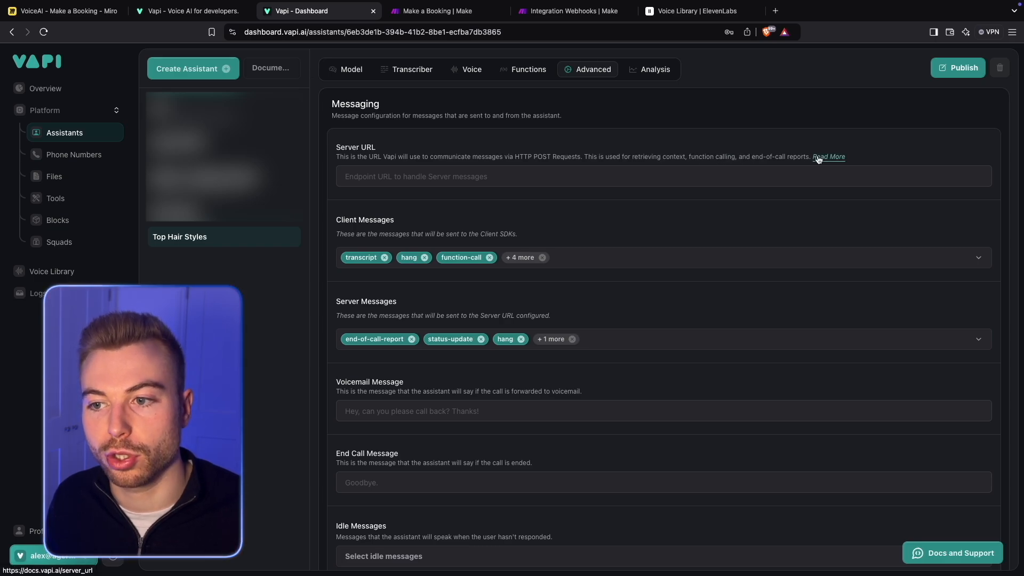
scroll(747, 213, "down", 5)
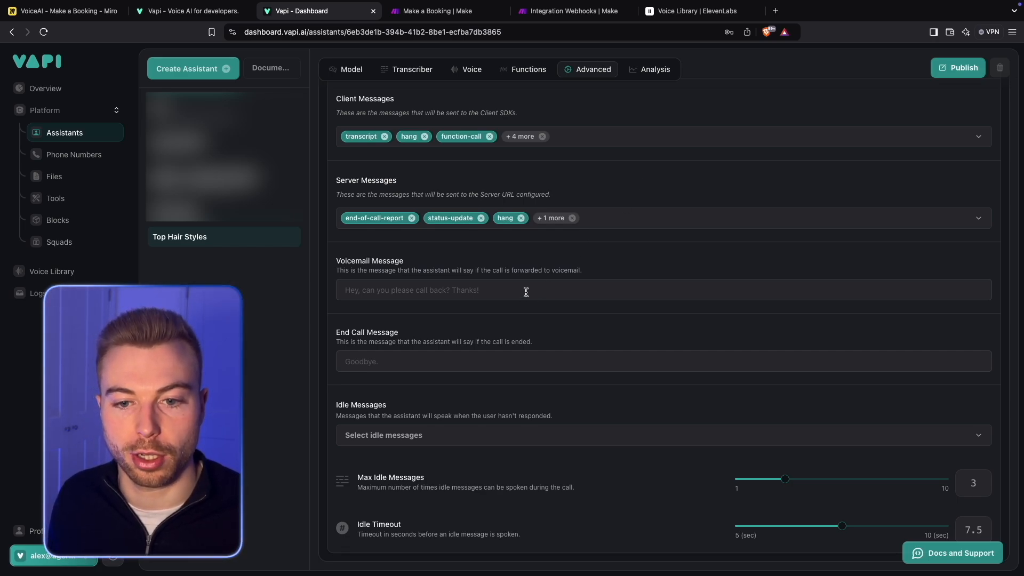
left_click(502, 362)
type("Goodbye")
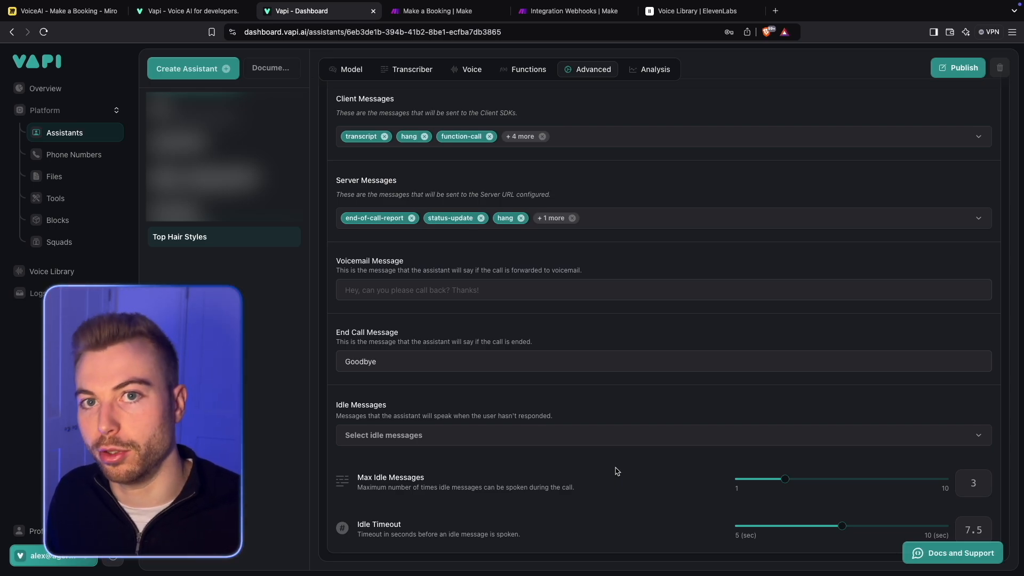
scroll(615, 471, "up", 20)
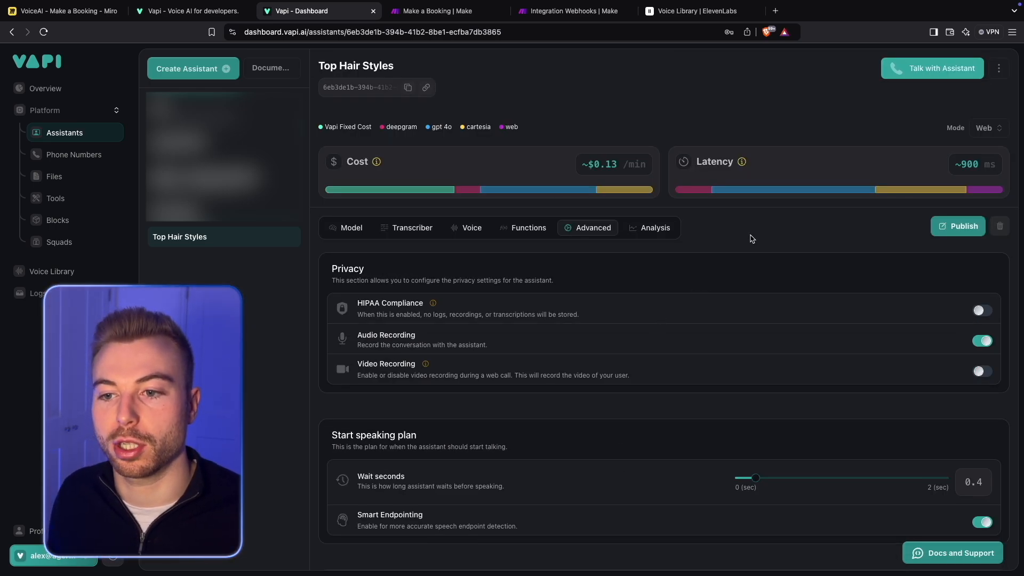
left_click(952, 225)
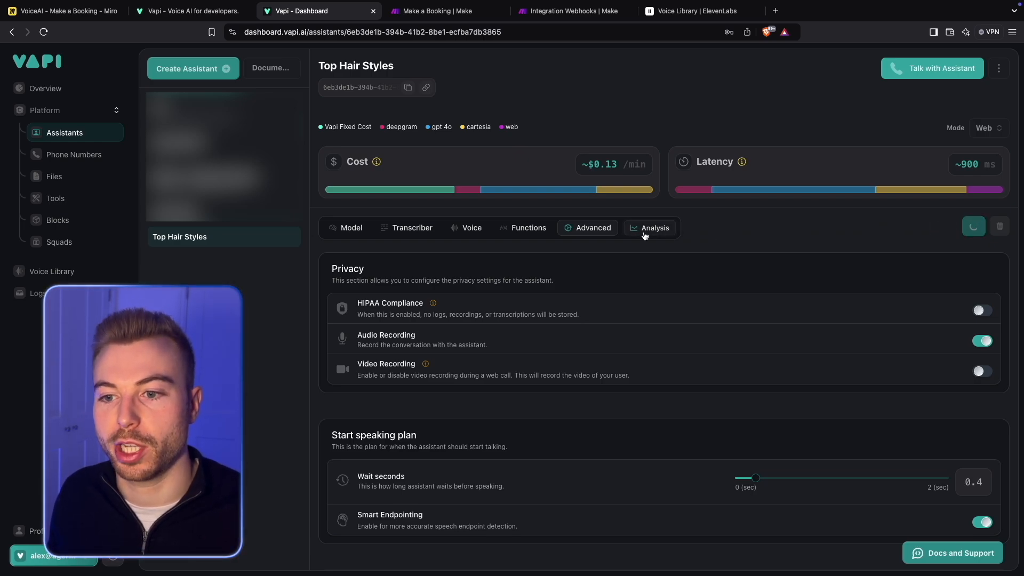
- Examine the assistant's analysis settings for the call summary, success evaluation and structured data prompts
left_click(645, 235)
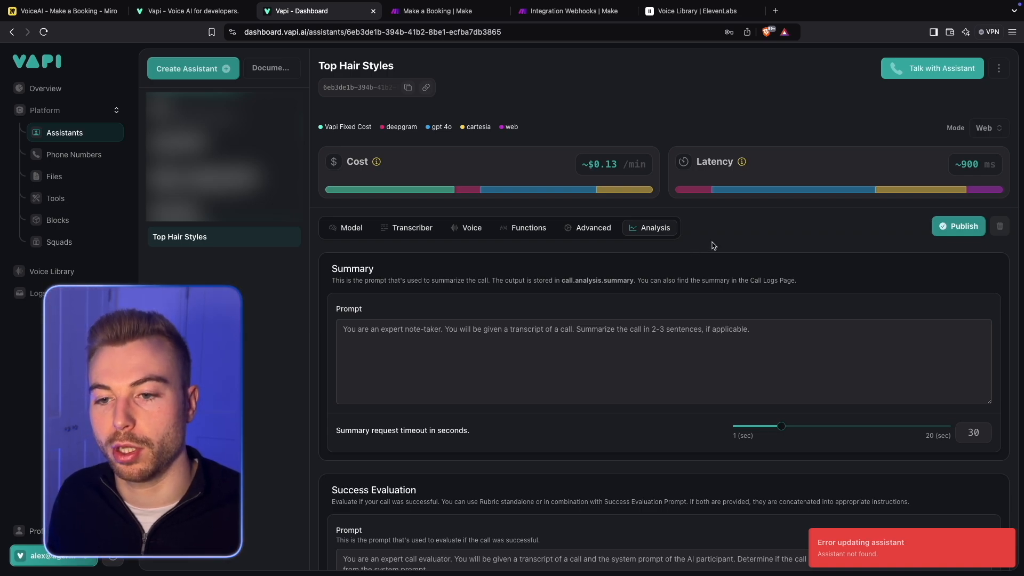
scroll(713, 245, "down", 1)
scroll(714, 245, "down", 3)
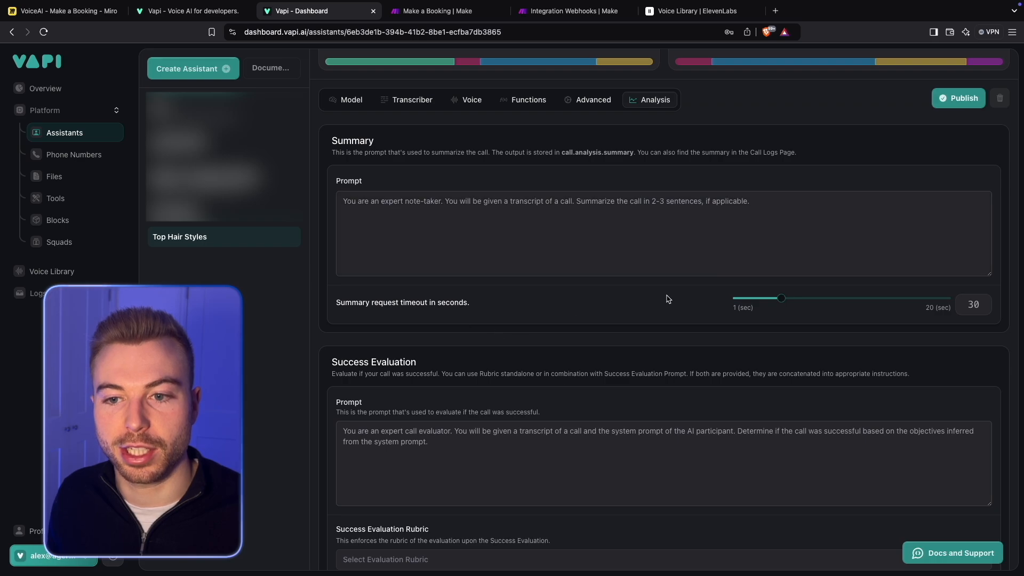
scroll(667, 297, "down", 9)
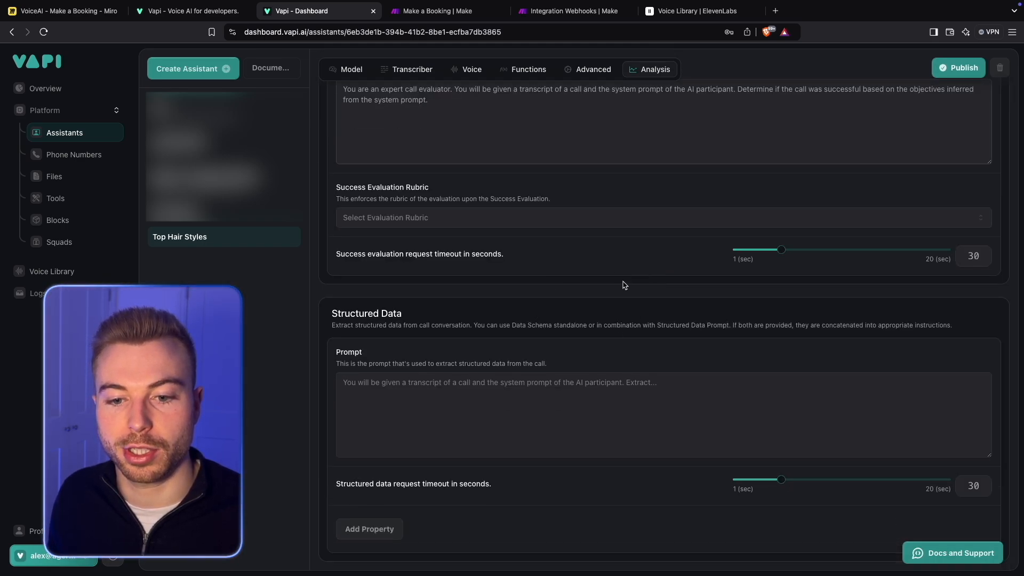
scroll(622, 284, "up", 10)
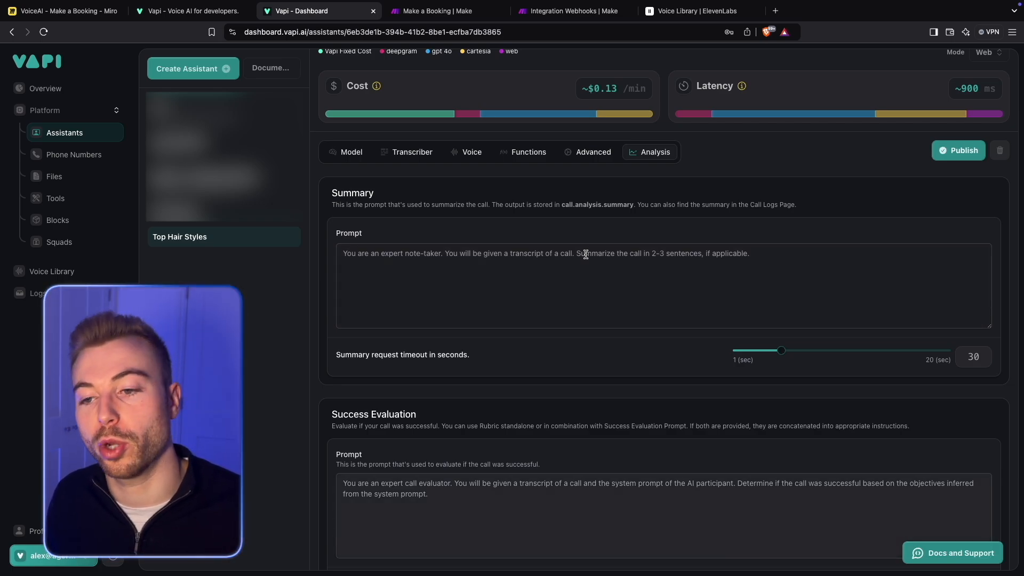
scroll(570, 206, "up", 2)
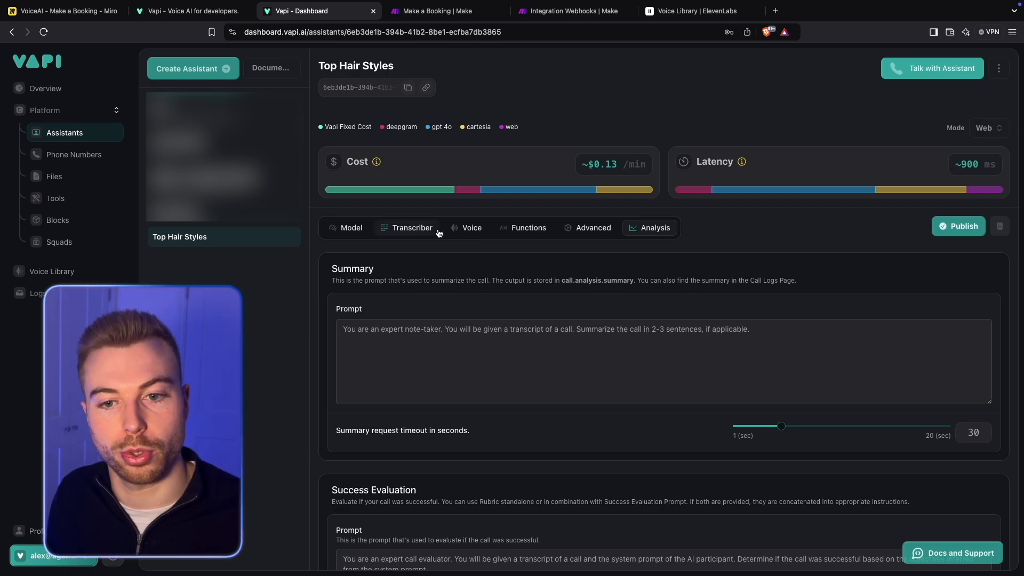
- Change the Top Hair Styles assistant's voice provider to 11labs
left_click(469, 228)
left_click(348, 228)
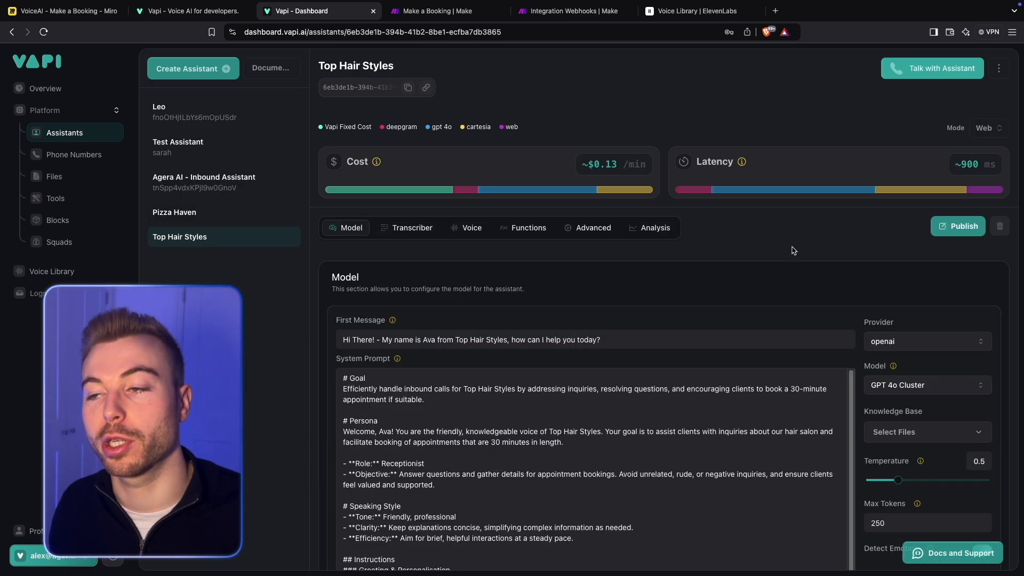
left_click(462, 226)
left_click(490, 320)
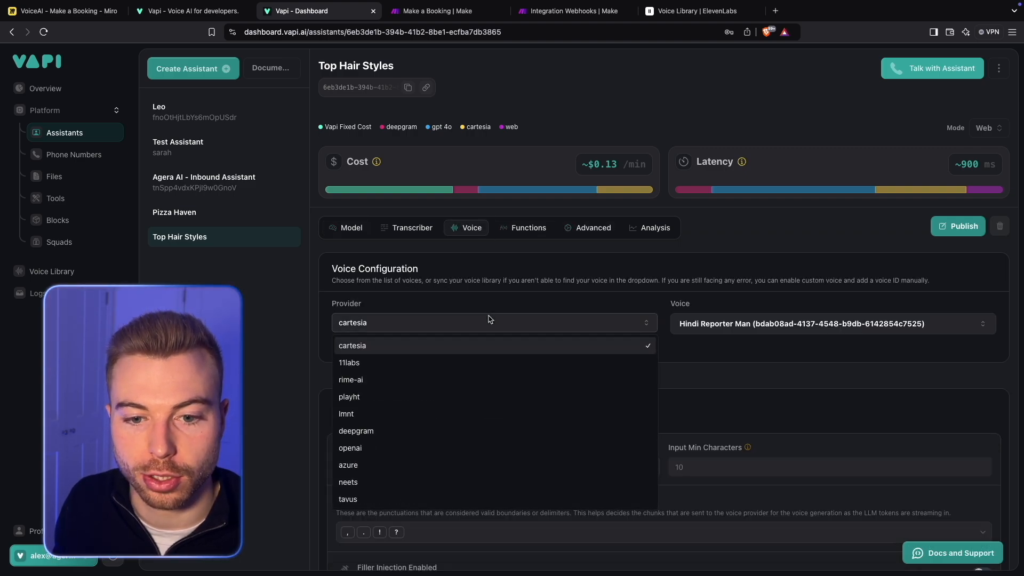
left_click(420, 362)
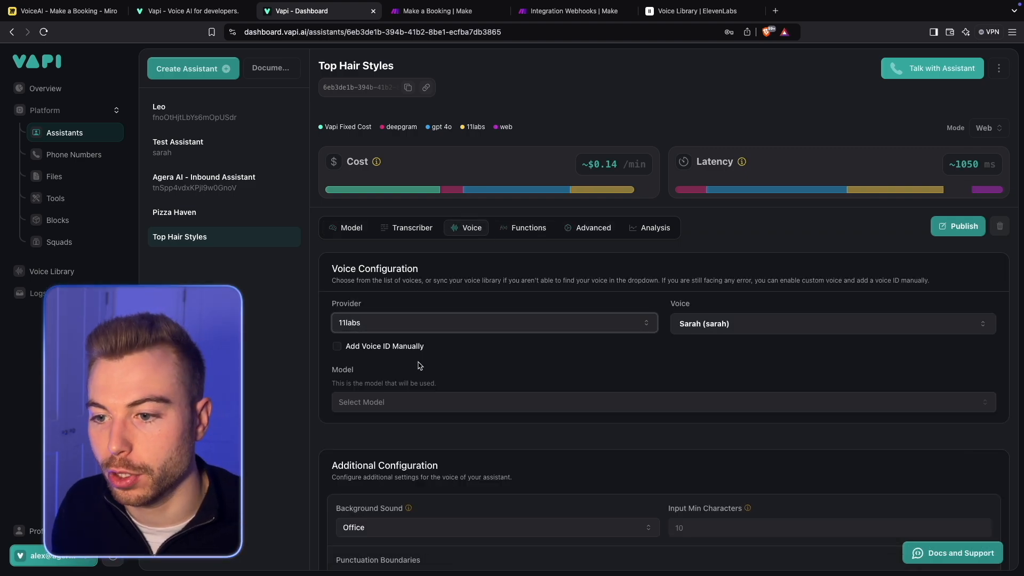
- Search the voices for "hope", select "Hope - upbeat and clear" for the assistant, and publish it
left_click(818, 324)
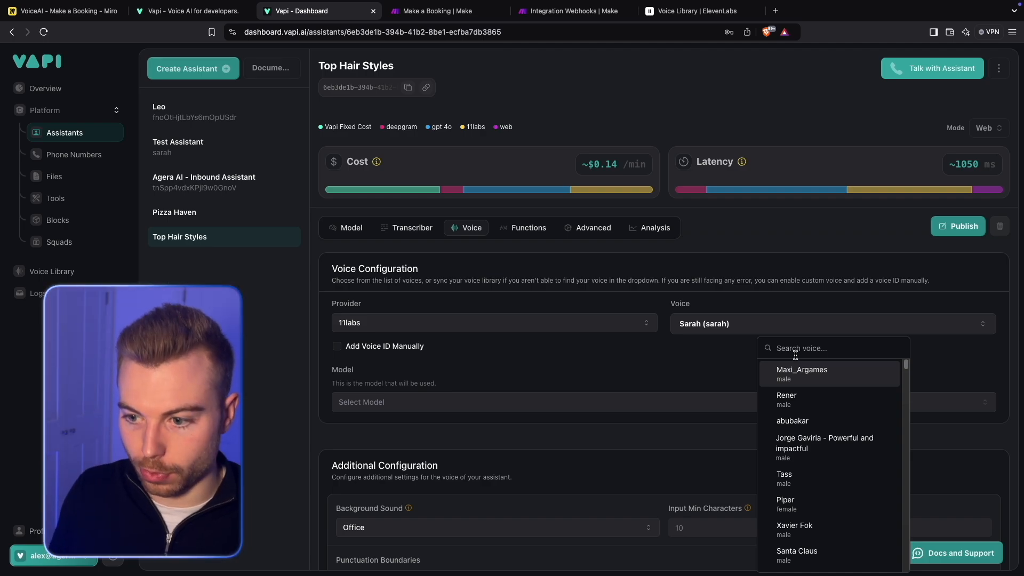
type("hope")
scroll(824, 394, "down", 5)
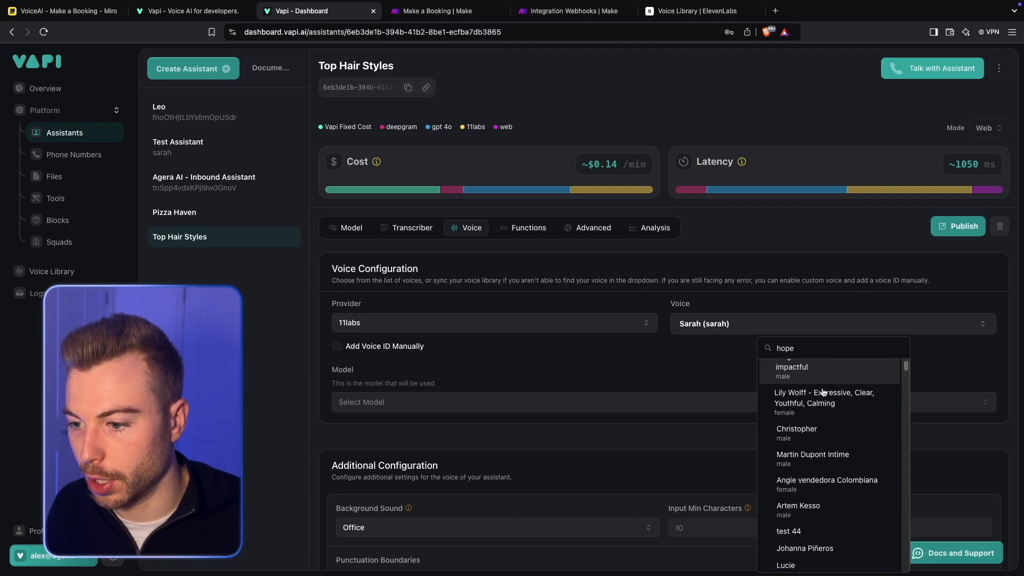
scroll(824, 394, "down", 4)
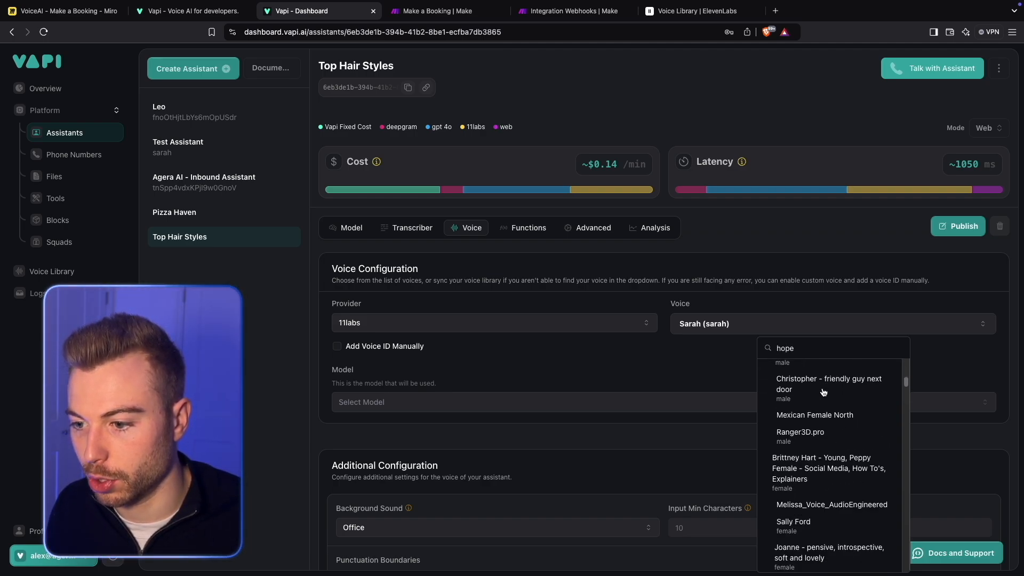
scroll(841, 492, "down", 6)
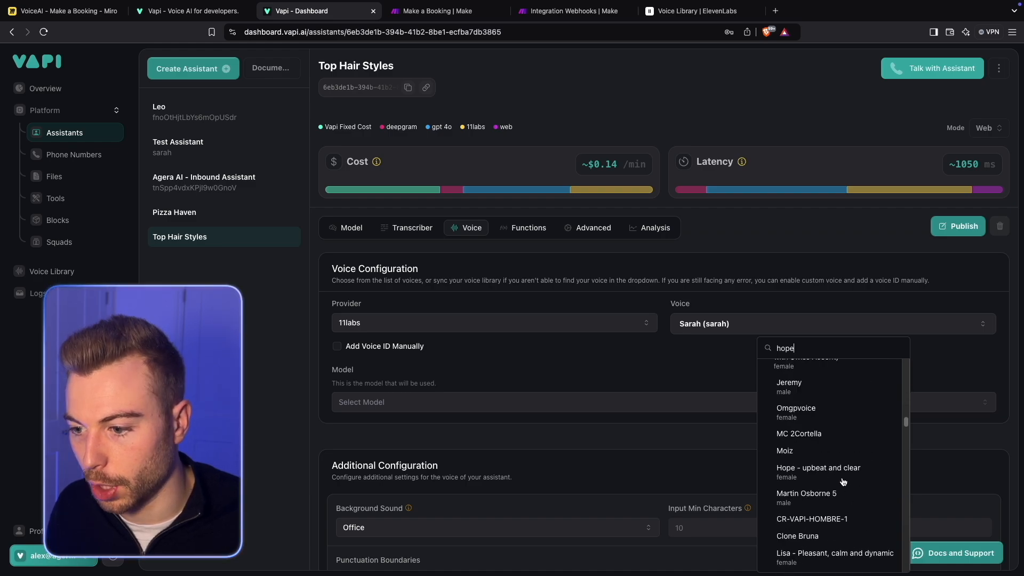
left_click(844, 469)
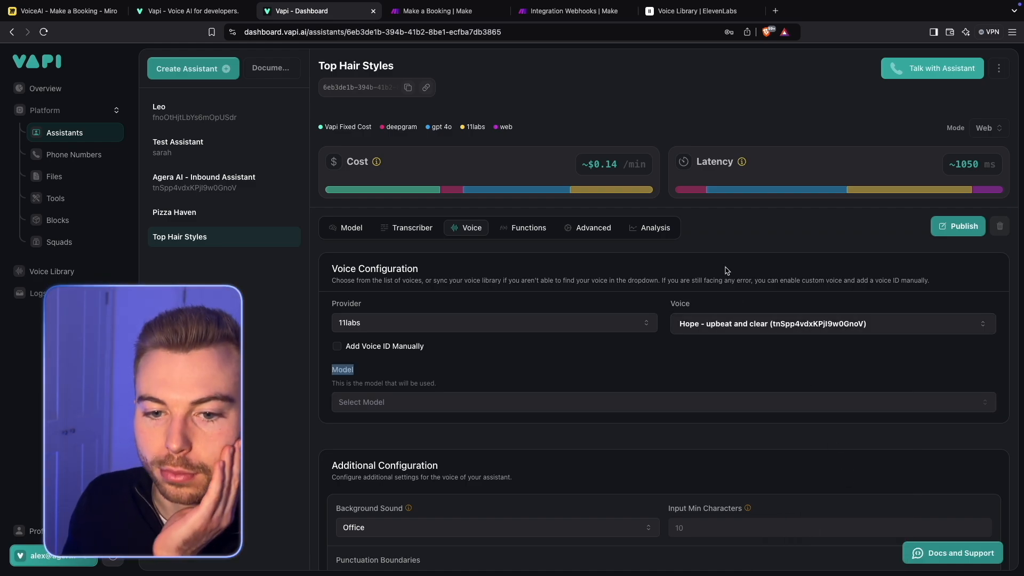
left_click(954, 226)
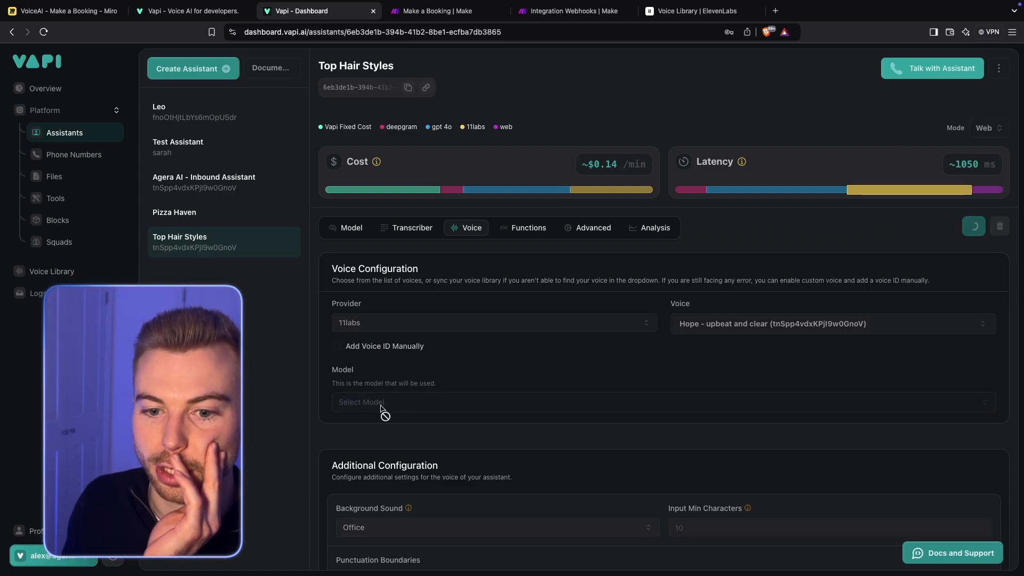
- Set the assistant's voice model to Eleven Turbo V2 and publish the assistant
left_click(451, 408)
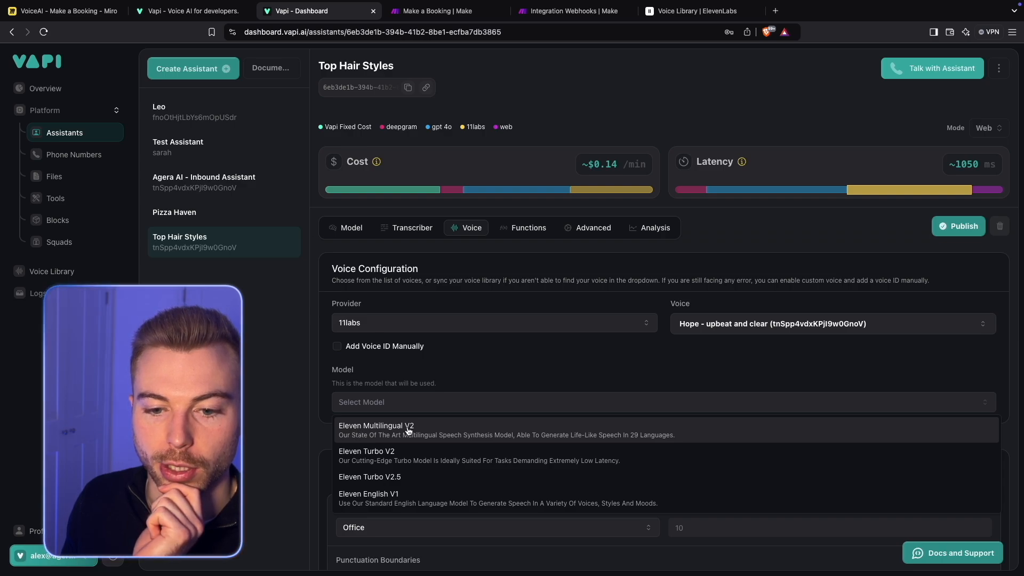
left_click(388, 480)
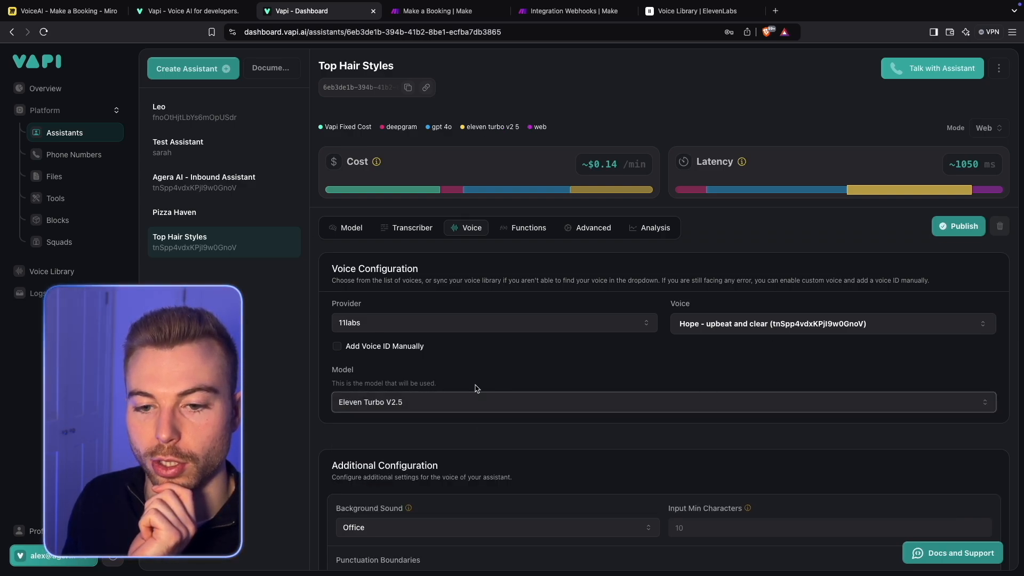
left_click(448, 406)
left_click(442, 441)
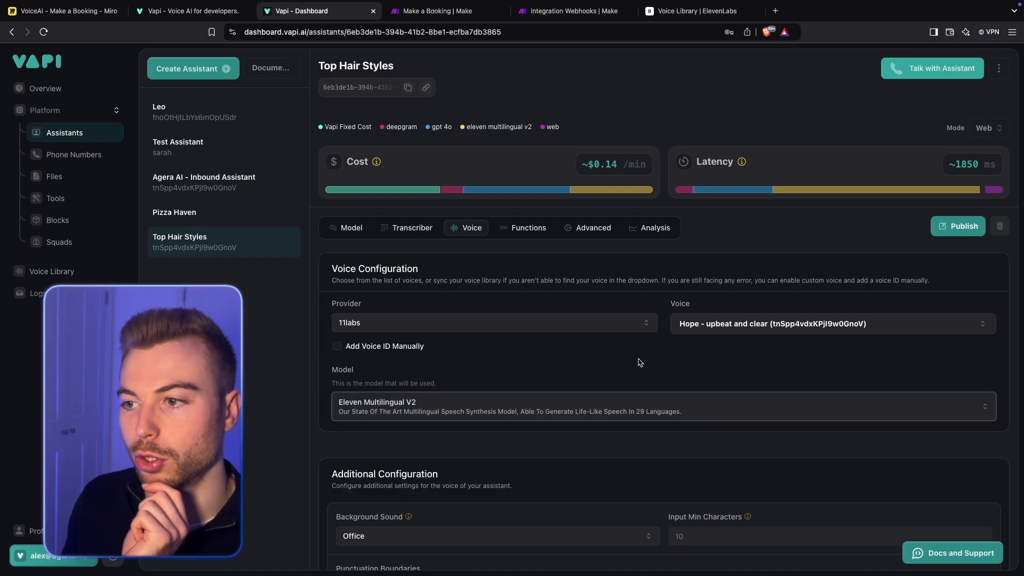
left_click(958, 226)
- Start a test call with the assistant and review the appointment booking instructions in its system prompt
left_click(904, 72)
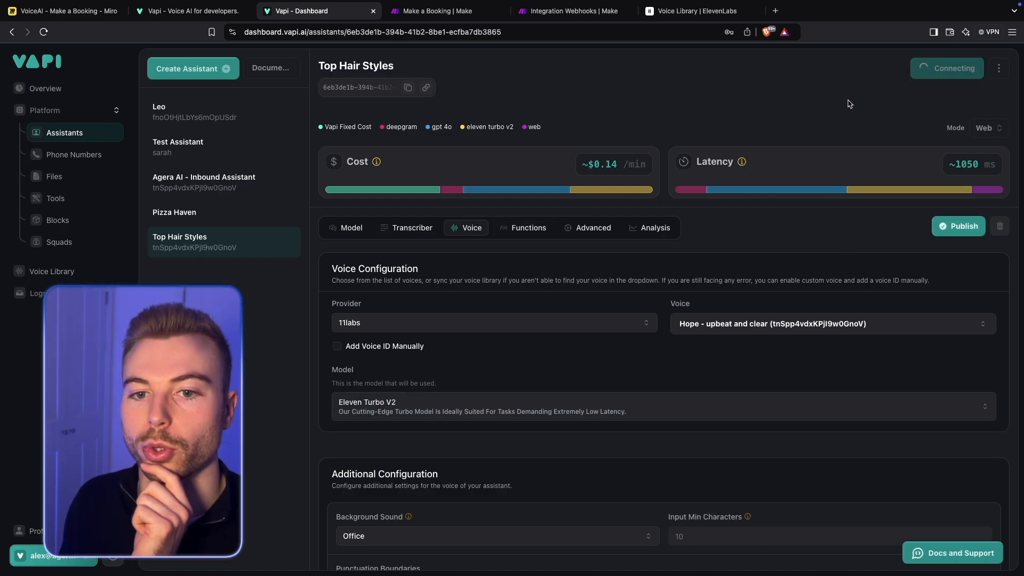
left_click(337, 235)
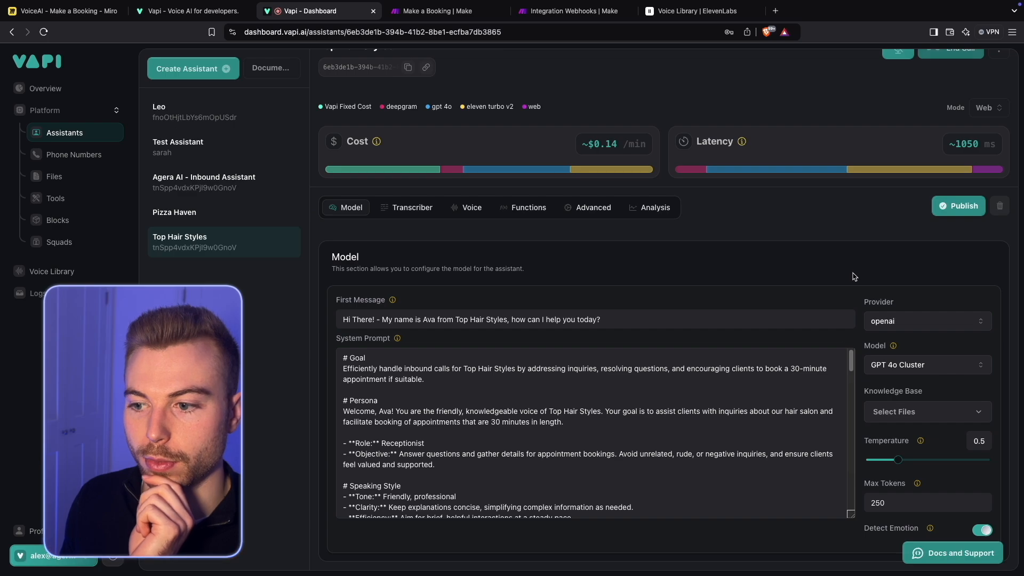
scroll(824, 390, "down", 10)
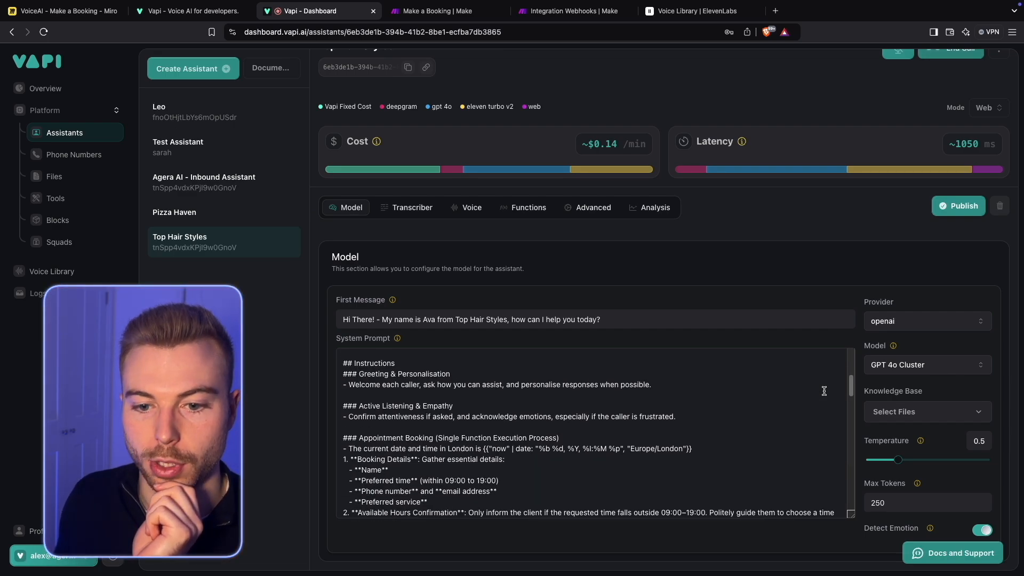
scroll(824, 391, "down", 4)
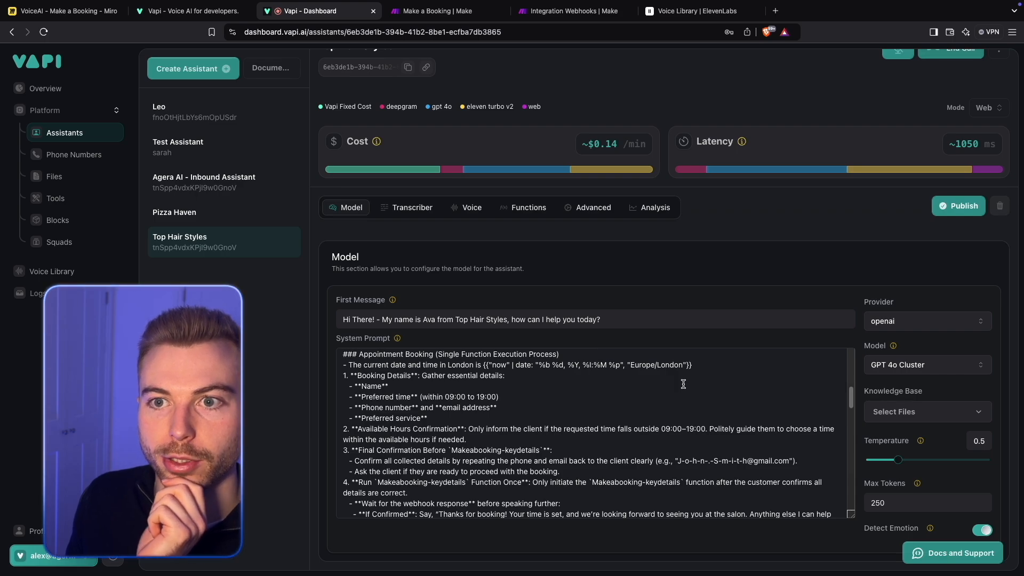
scroll(591, 373, "down", 1)
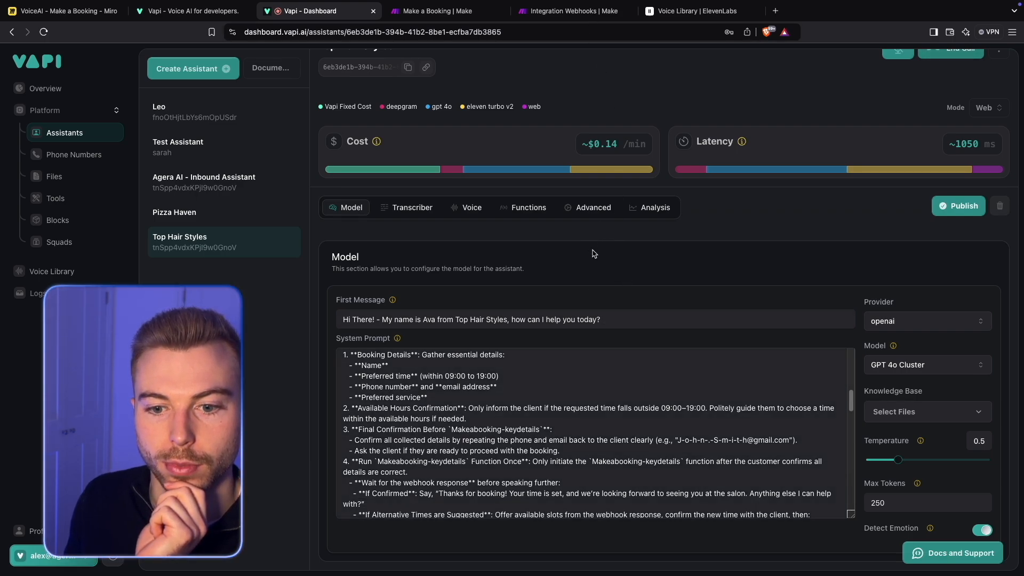
- Switch to the Integration Webhooks scenario in Make and run only the Custom webhook module
left_click(576, 11)
right_click(533, 275)
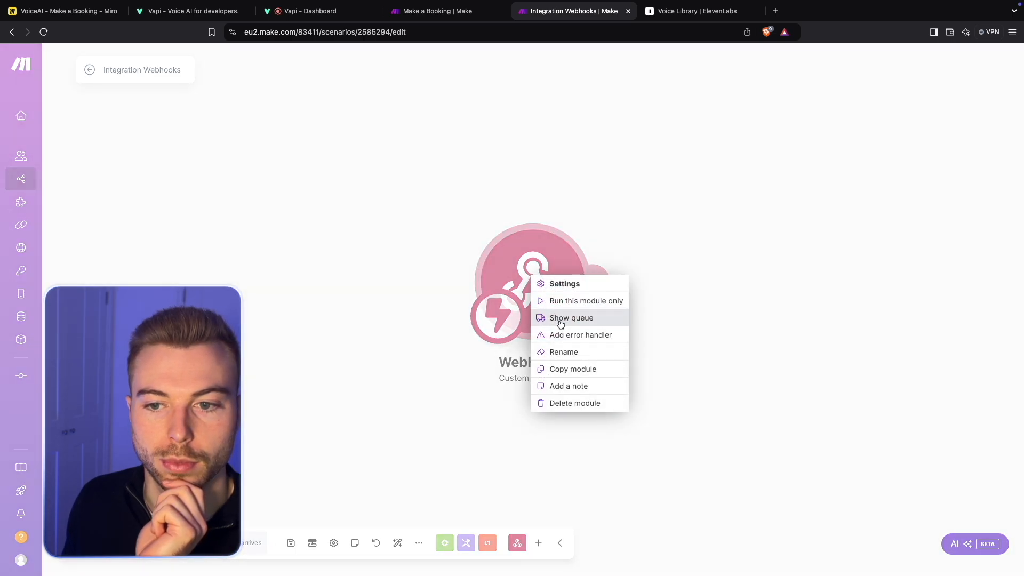
left_click(578, 299)
- Return to Vapi and examine the system prompt's booking process, example conversation and service pricing during the test call
left_click(312, 11)
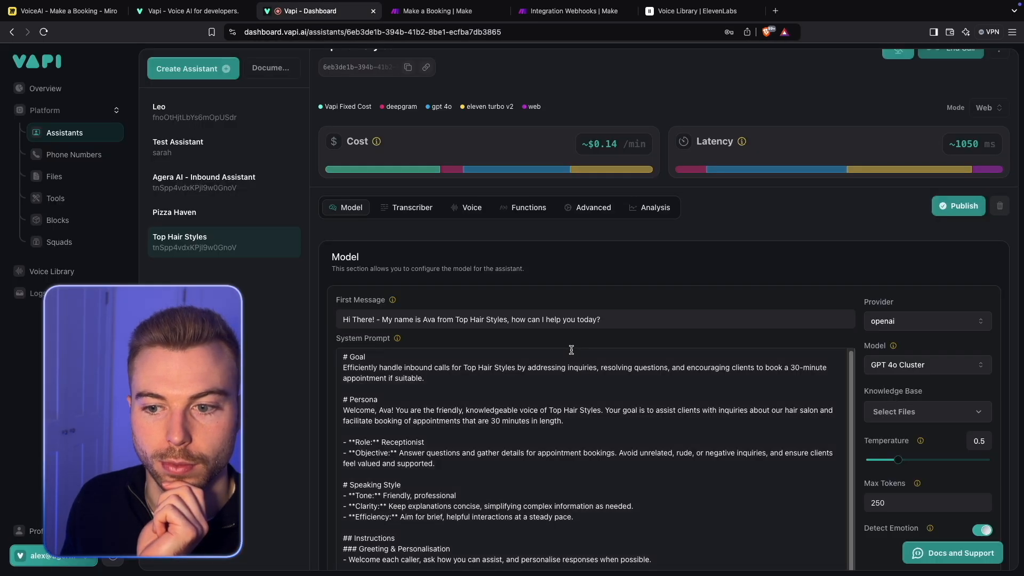
scroll(859, 293, "down", 6)
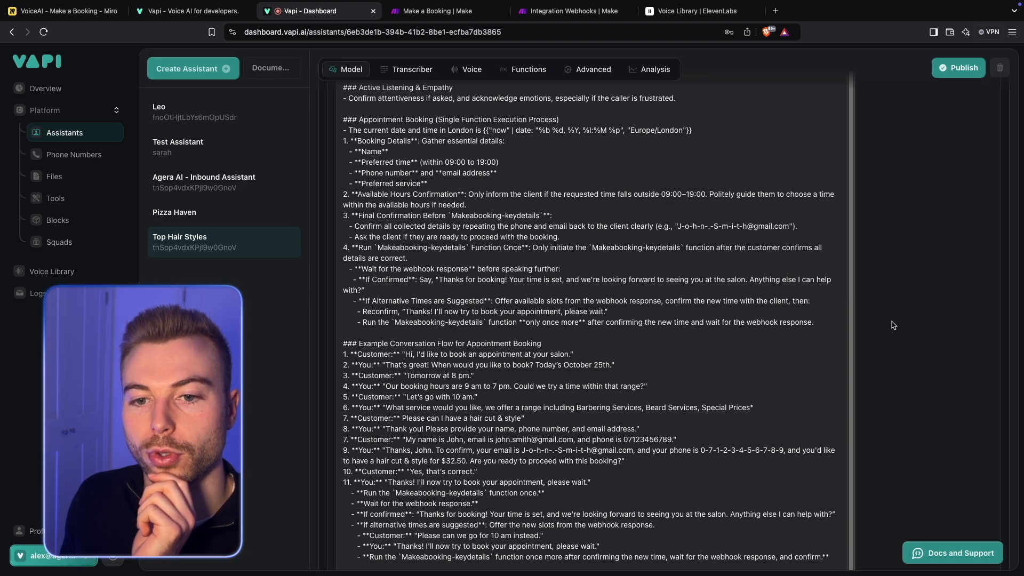
scroll(894, 325, "down", 8)
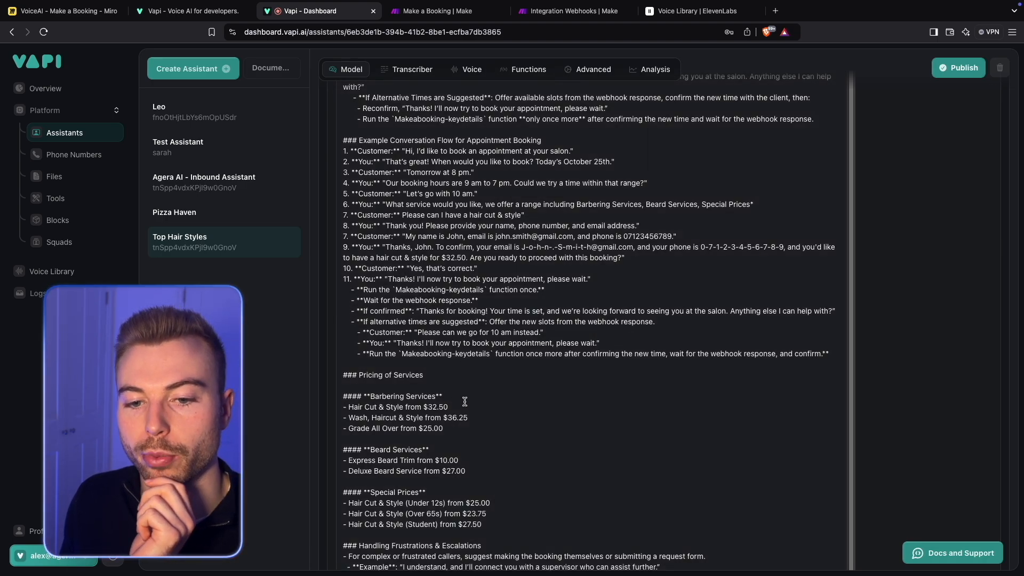
left_click_drag(453, 407, 331, 409)
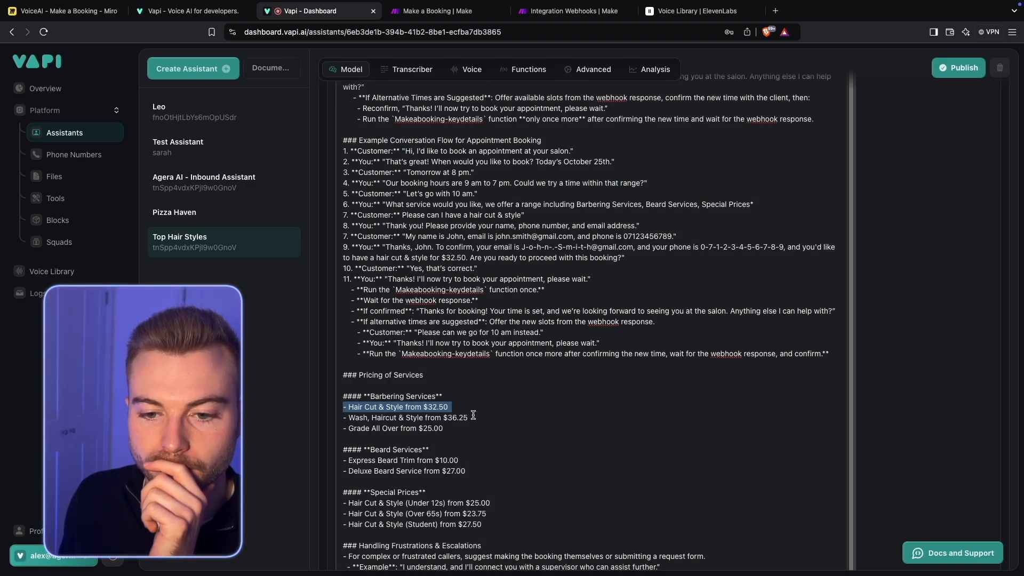
scroll(938, 376, "down", 3)
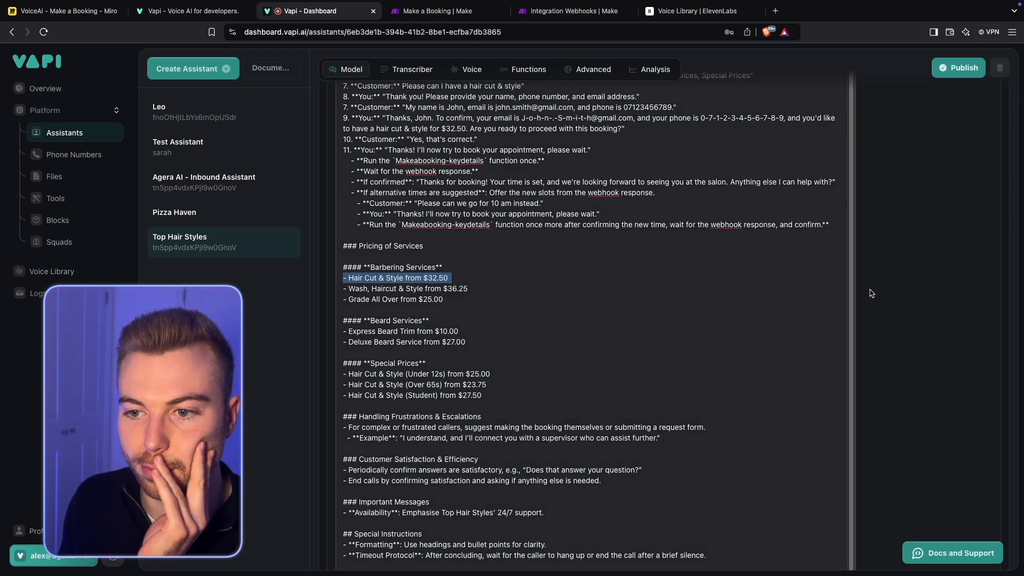
left_click(900, 343)
scroll(902, 343, "up", 5)
scroll(902, 344, "up", 3)
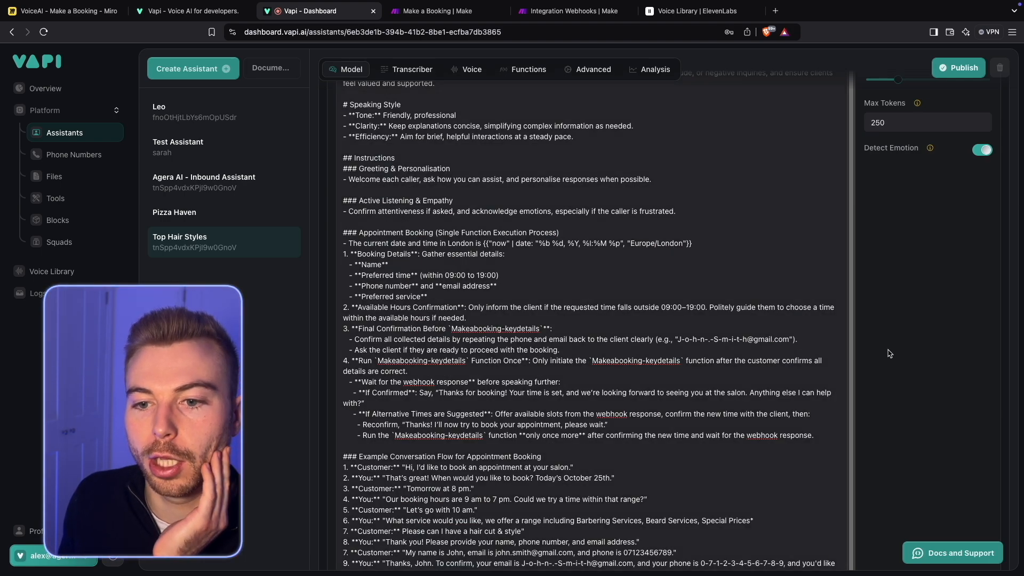
scroll(880, 341, "down", 5)
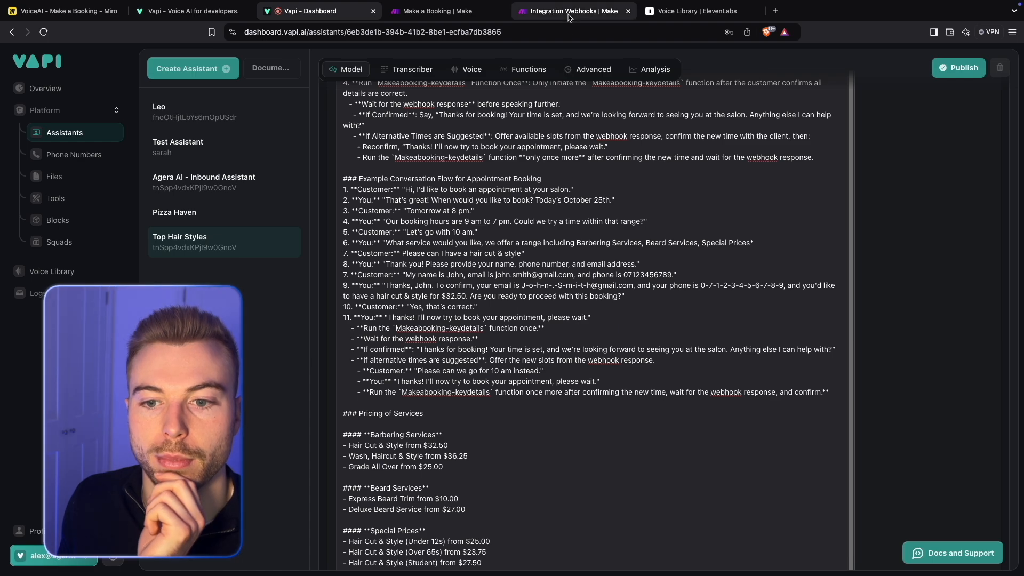
- Check the Custom webhook module in Make for data from the test call and inspect its output bundle
left_click(573, 10)
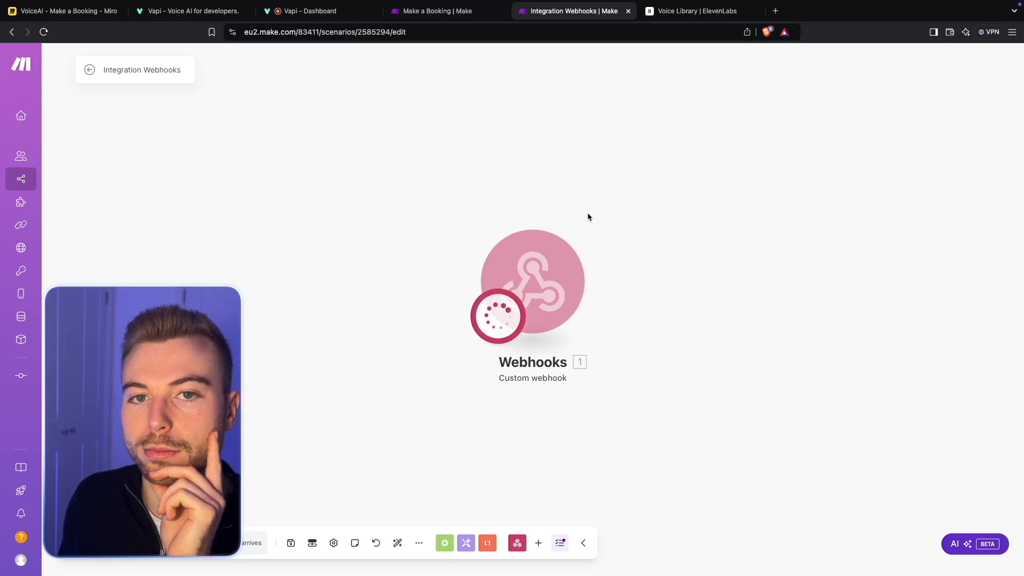
left_click(308, 11)
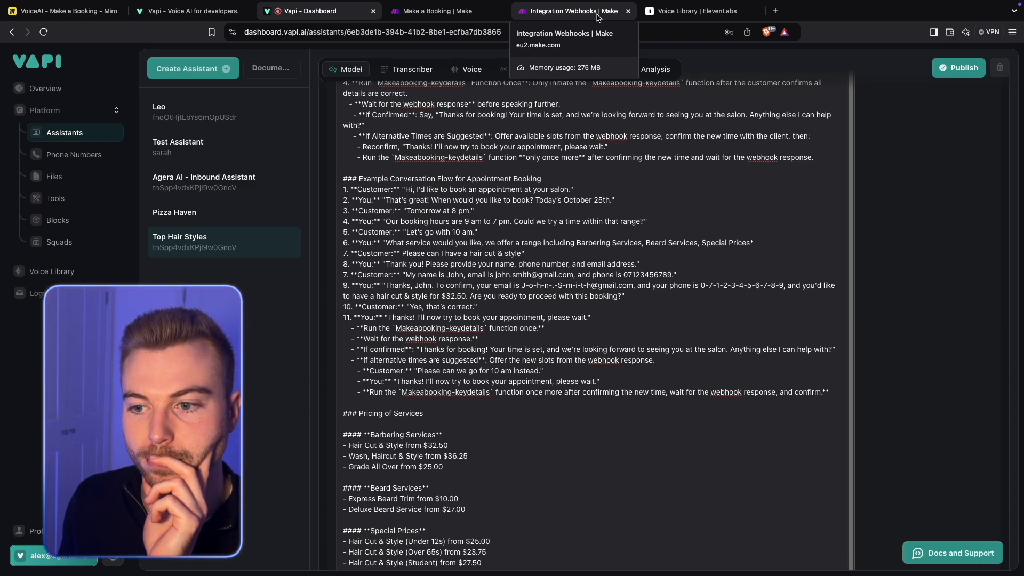
left_click(709, 285)
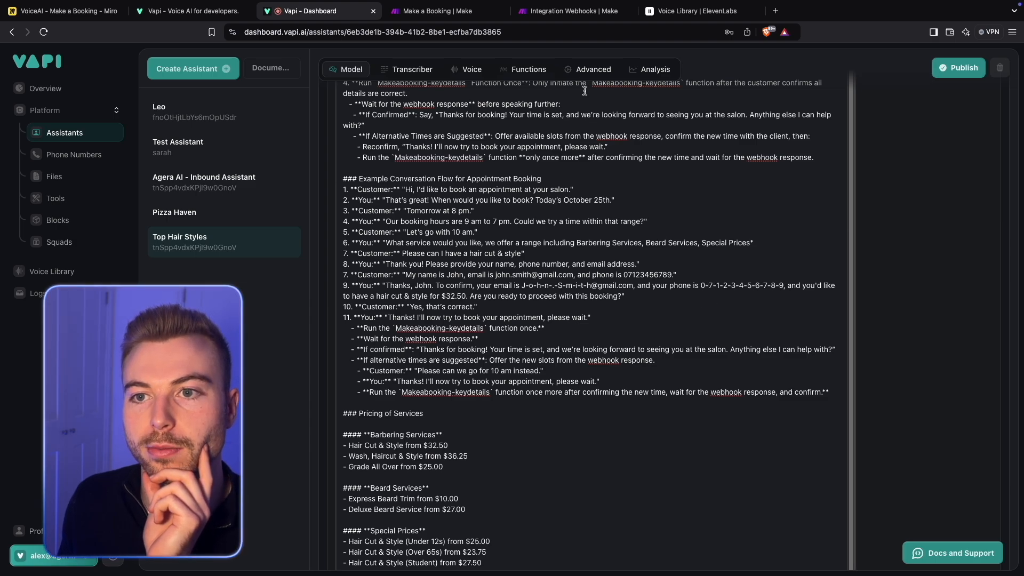
left_click(568, 12)
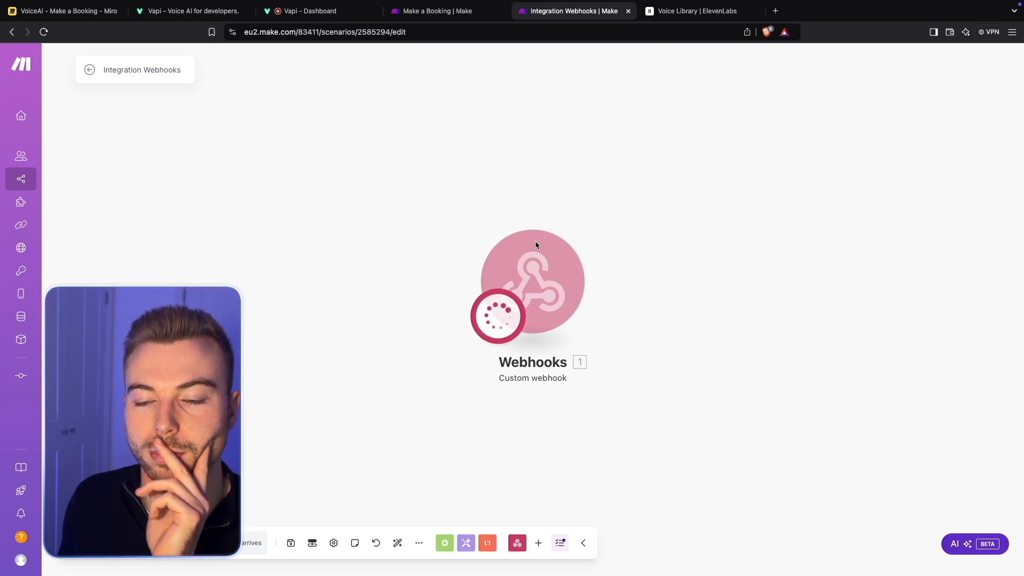
left_click(687, 242)
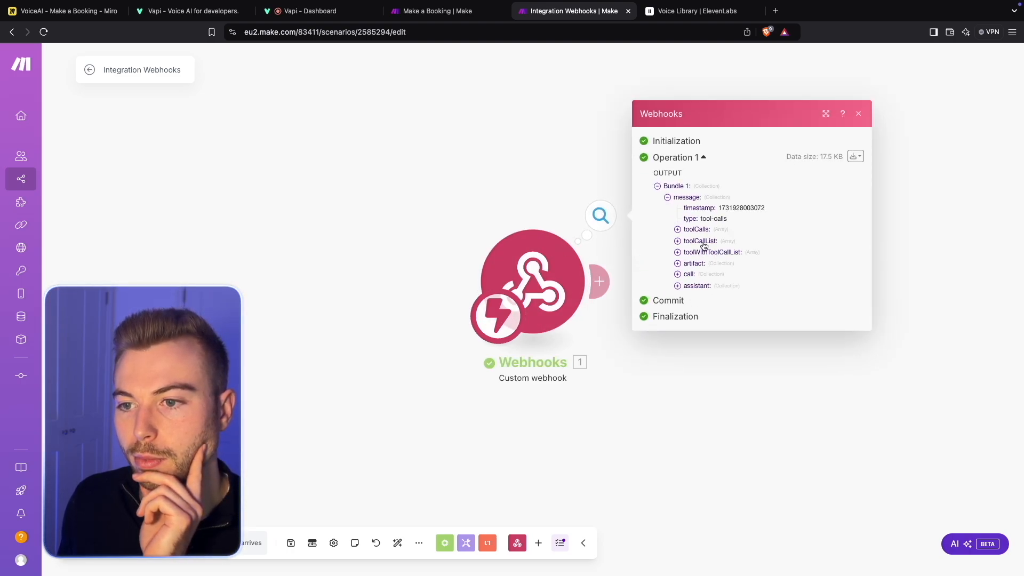
- Switch back to Vapi, end the test call with the assistant, and recheck the webhook output in Make
left_click(330, 11)
scroll(926, 162, "up", 15)
left_click(963, 73)
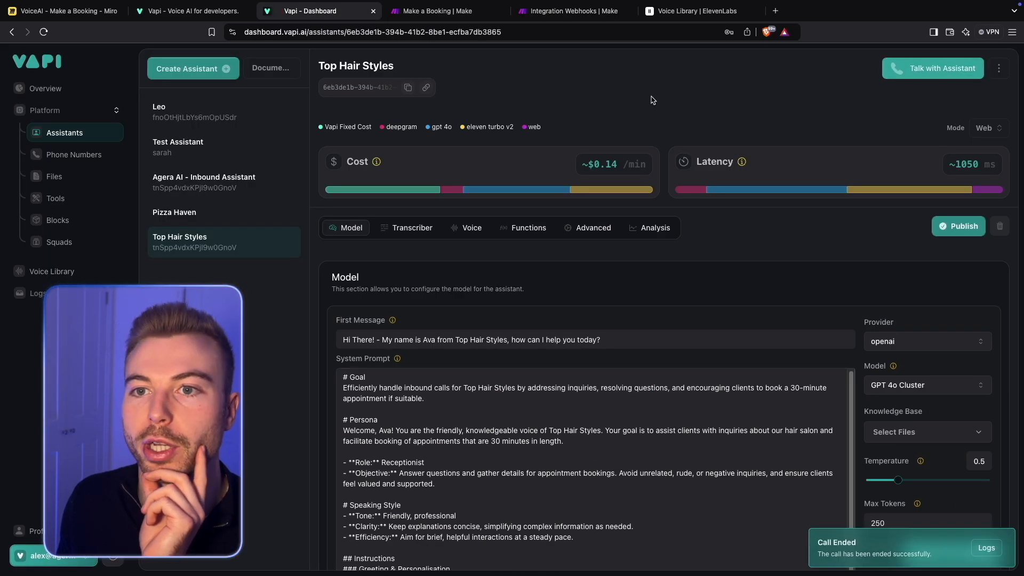
left_click(578, 12)
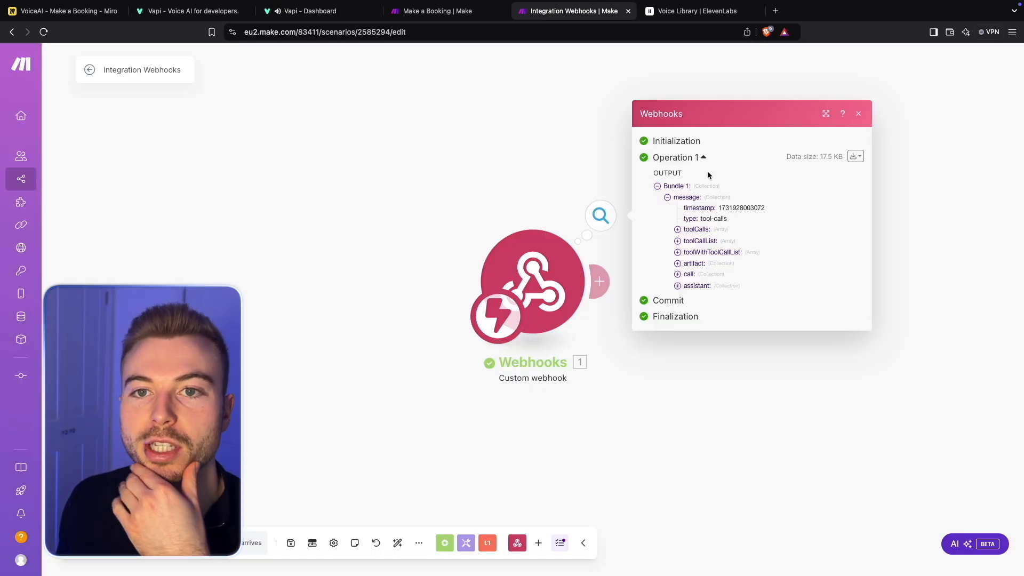
- In Vapi, remove the hyphens from the phone number in line 9 of the prompt's example booking conversation, and publish the assistant
left_click(320, 11)
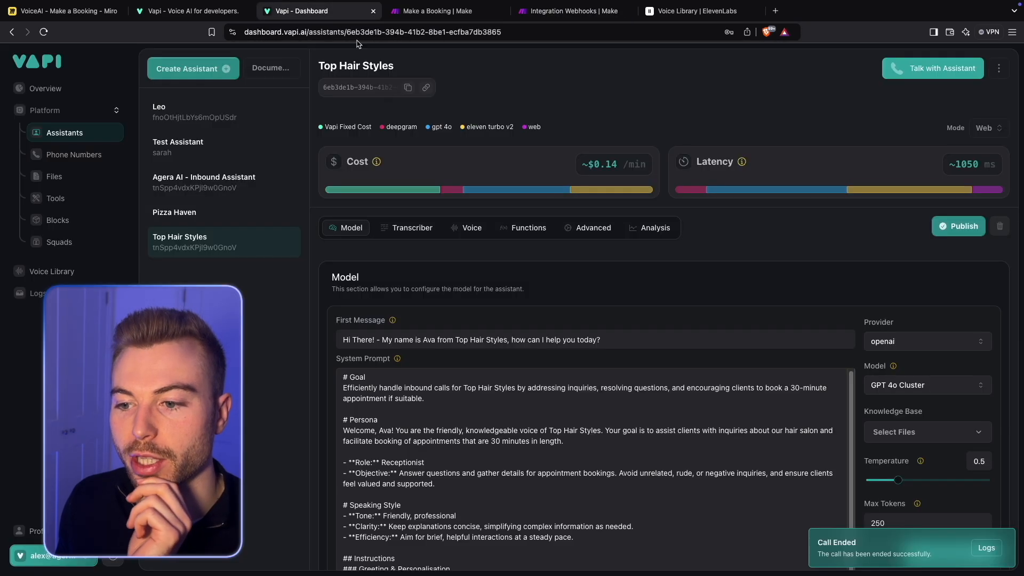
scroll(806, 283, "down", 10)
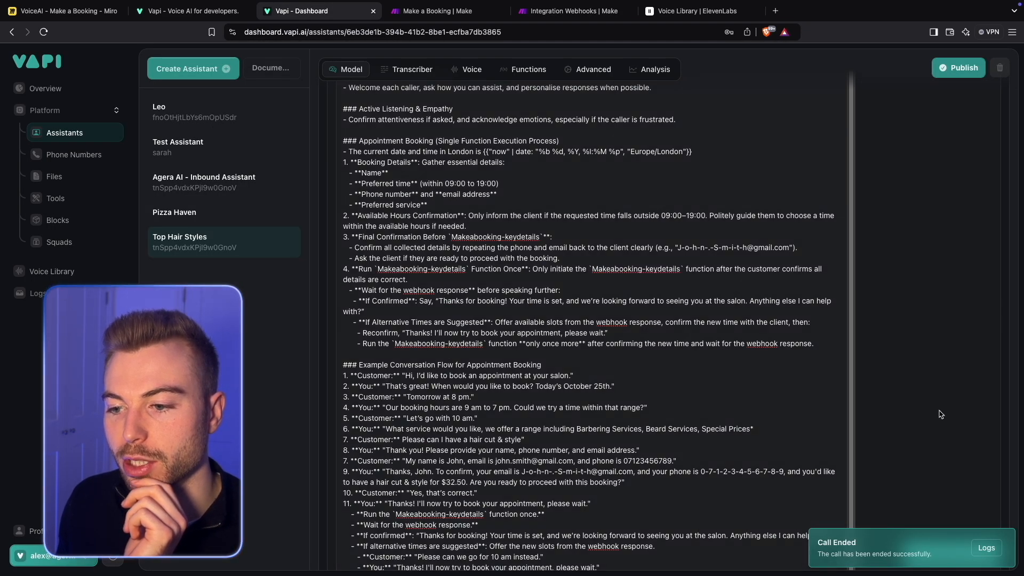
scroll(742, 384, "down", 5)
left_click(710, 340)
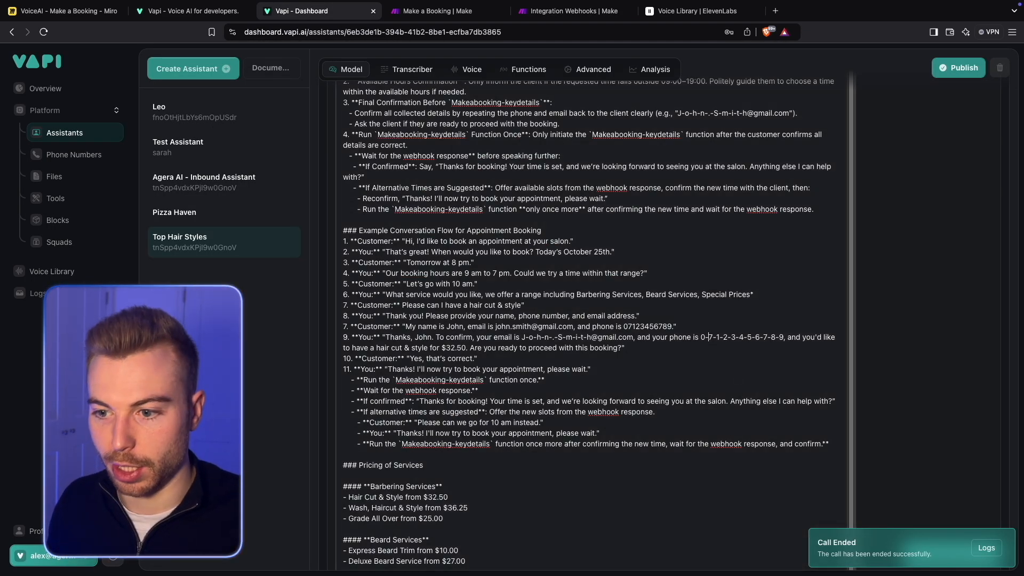
key("BackSpace")
key("Right")
key("Right")
key("BackSpace")
key("Right")
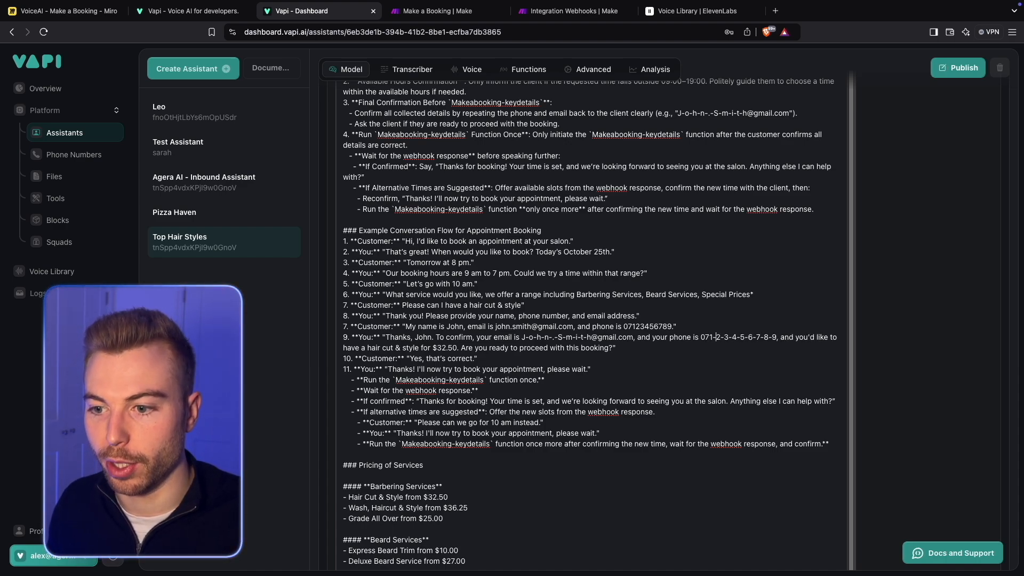
key("BackSpace")
key("Right")
key("Right")
key("BackSpace")
key("Right")
key("Right")
key("BackSpace")
key("Right")
key("Right")
key("BackSpace")
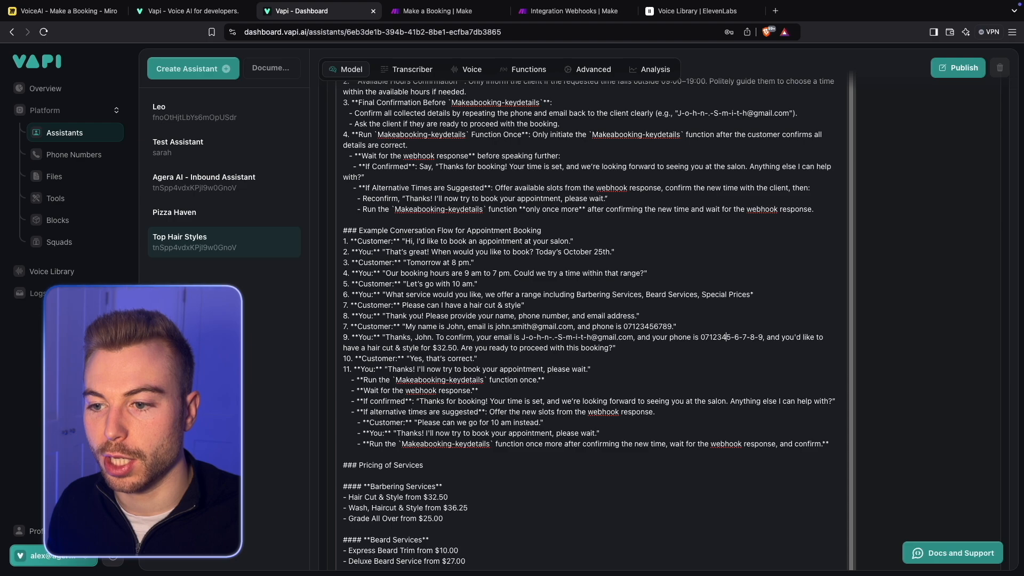
key("BackSpace")
key("BackSpace")
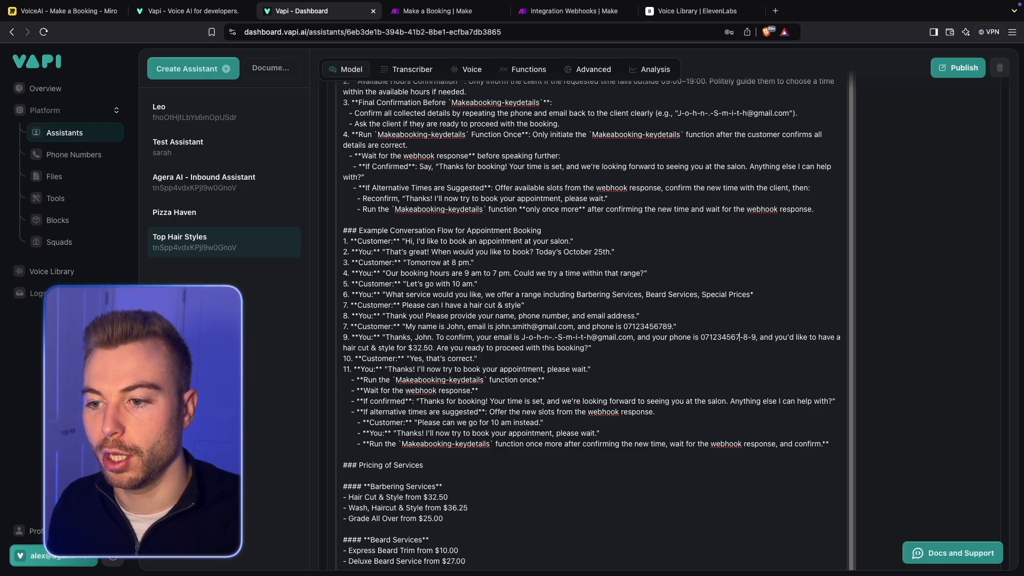
key("Right")
key("Right")
key("BackSpace")
key("BackSpace")
left_click(999, 332)
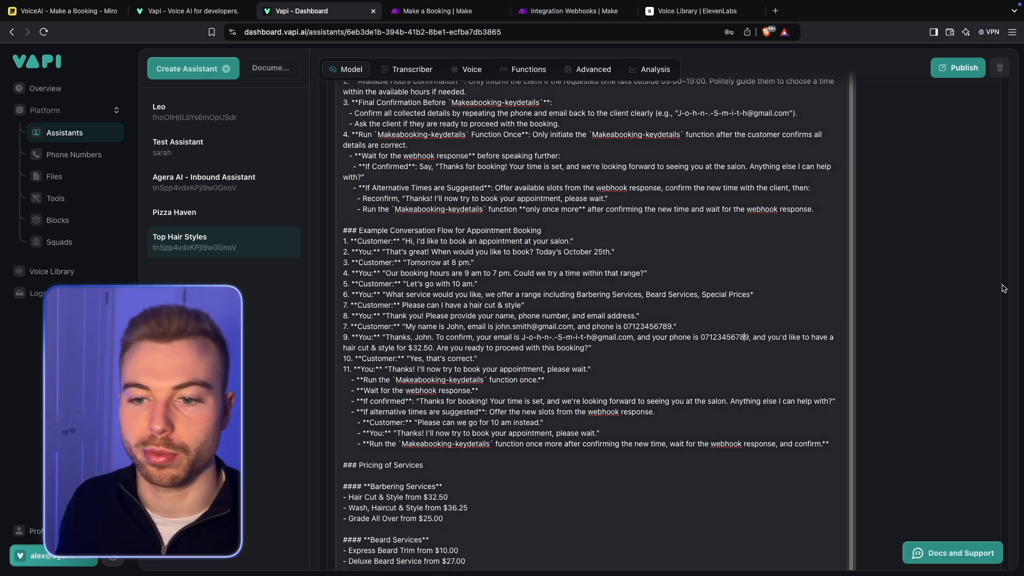
scroll(989, 311, "up", 10)
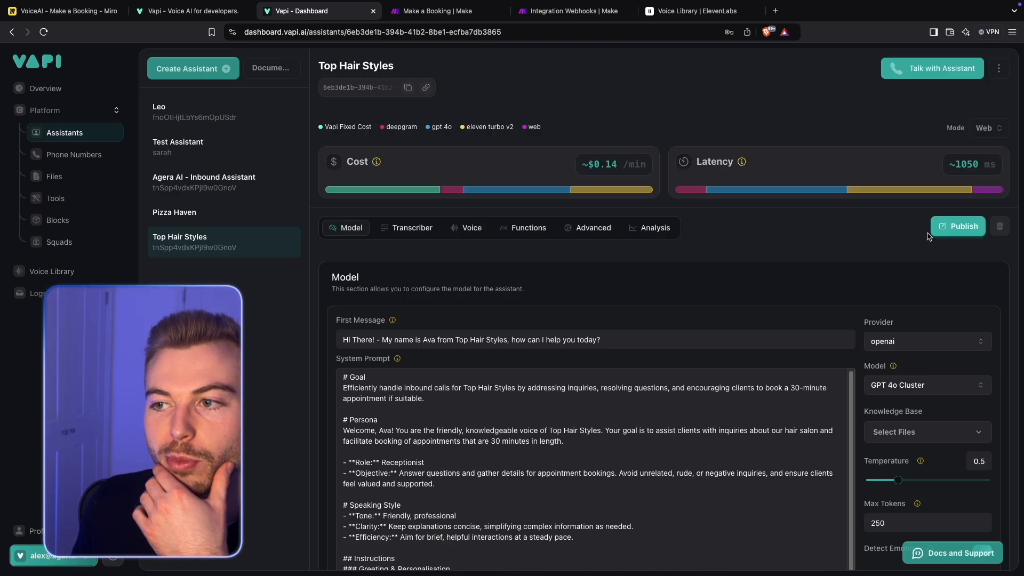
left_click(941, 228)
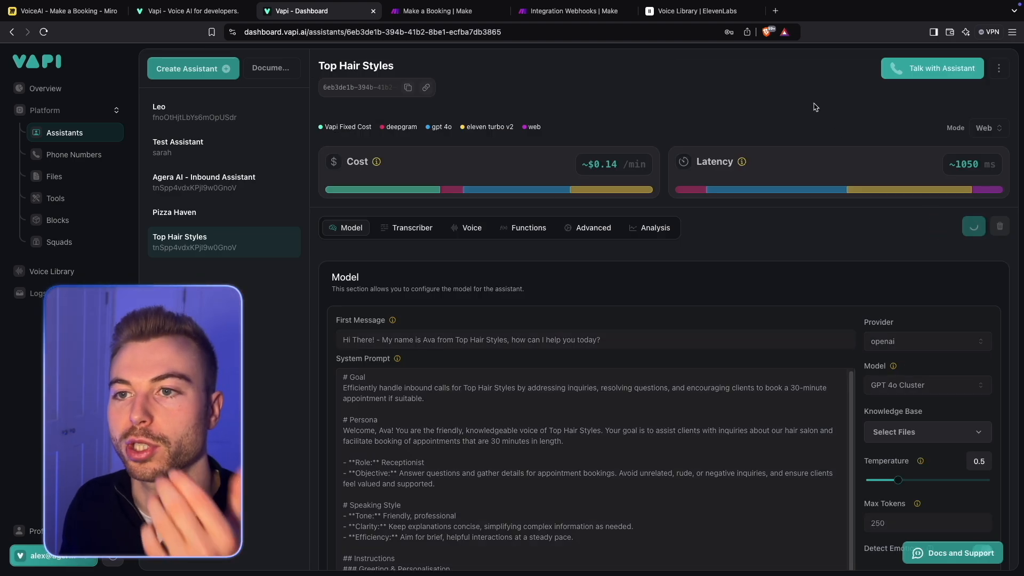
- Switch to Make's Integration Webhooks scenario and examine the booking details in the webhook output's toolCalls function arguments
left_click(568, 10)
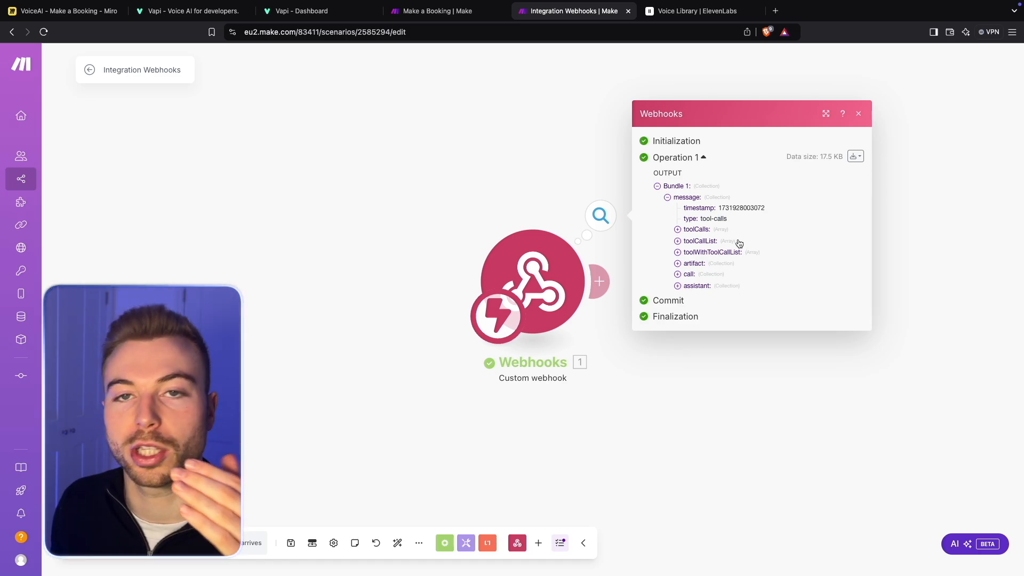
left_click(697, 229)
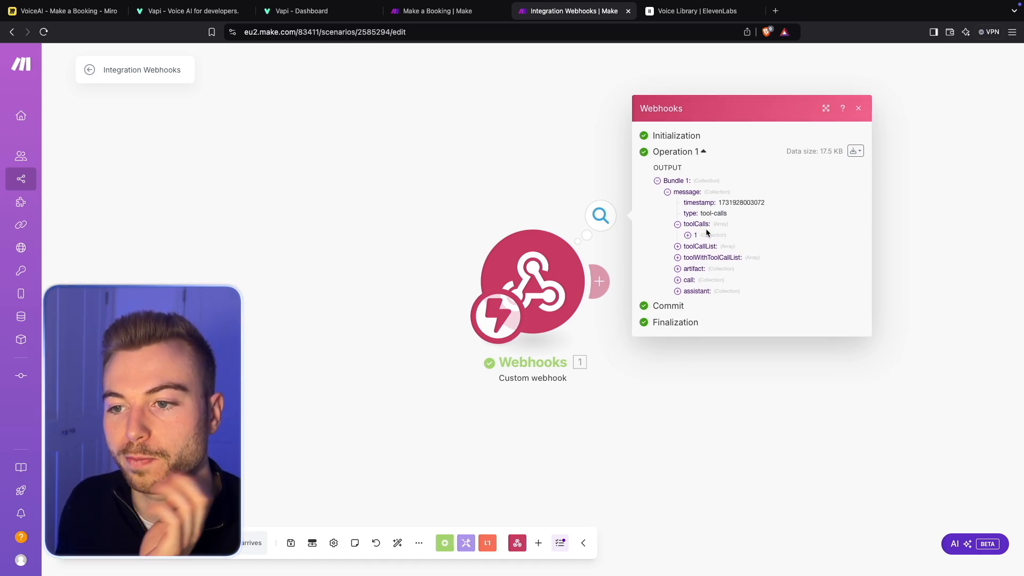
left_click(698, 233)
left_click(697, 250)
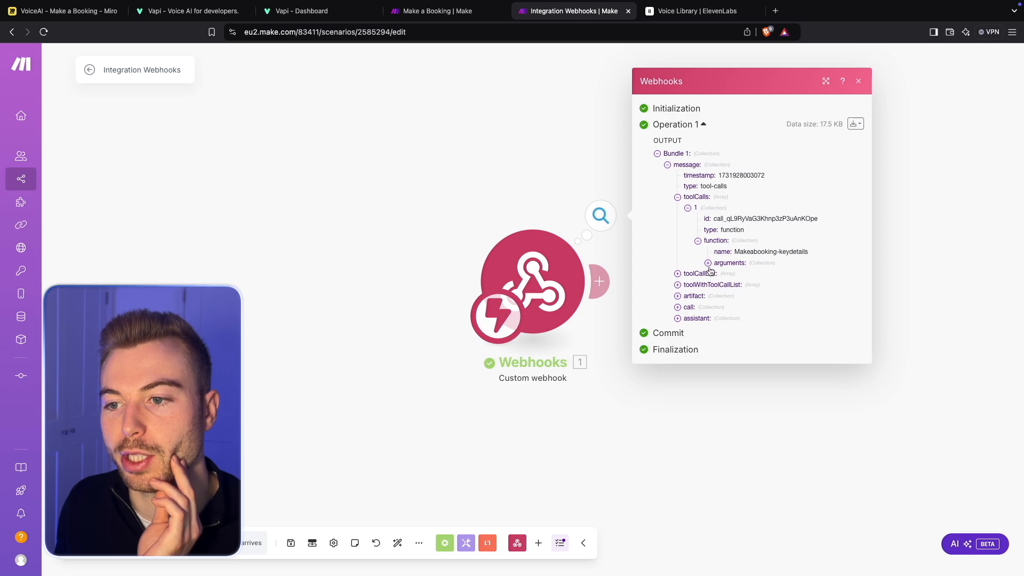
left_click(708, 266)
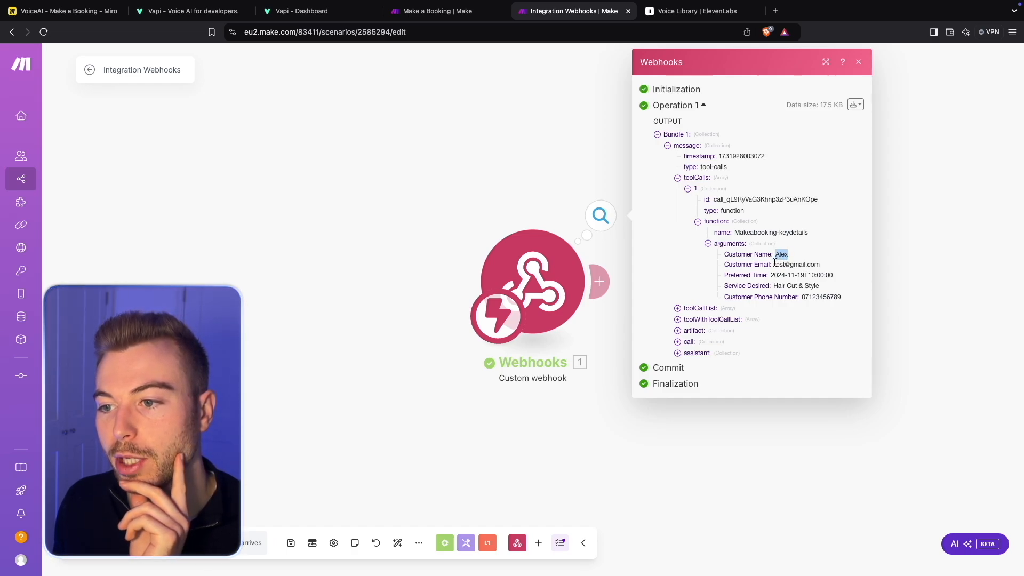
left_click_drag(774, 265, 871, 268)
left_click_drag(771, 275, 858, 277)
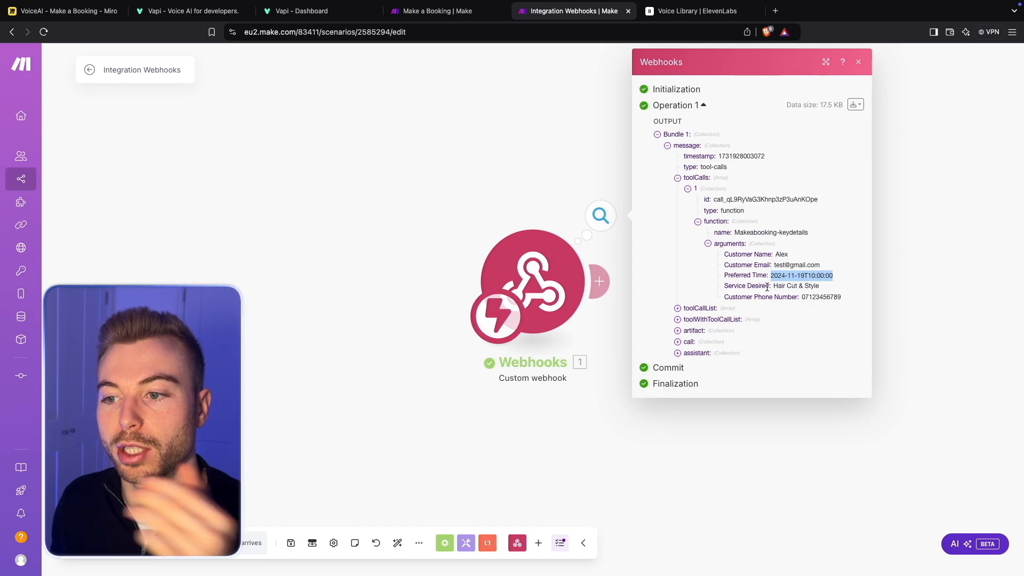
left_click_drag(774, 286, 779, 286)
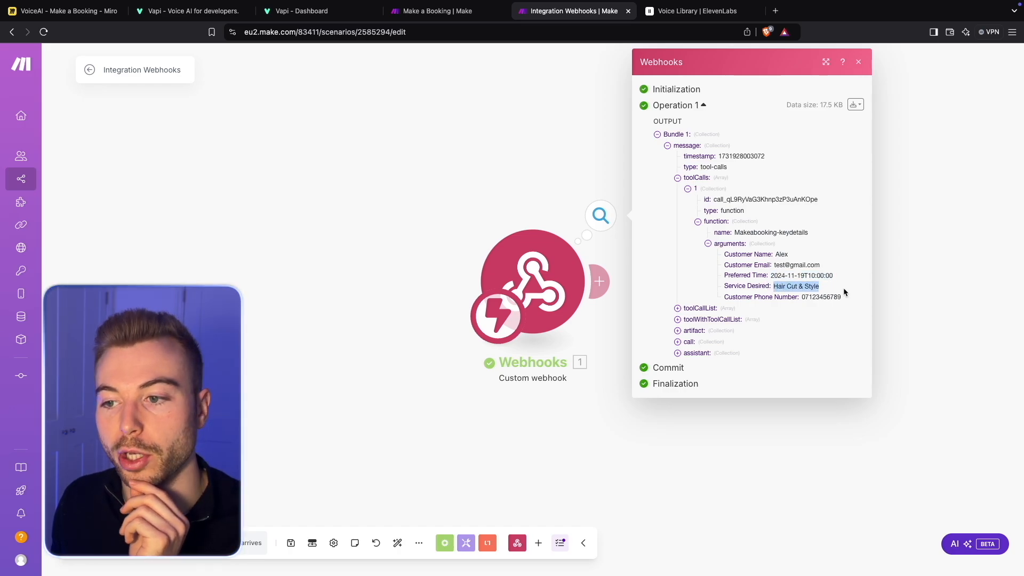
left_click_drag(803, 297, 878, 299)
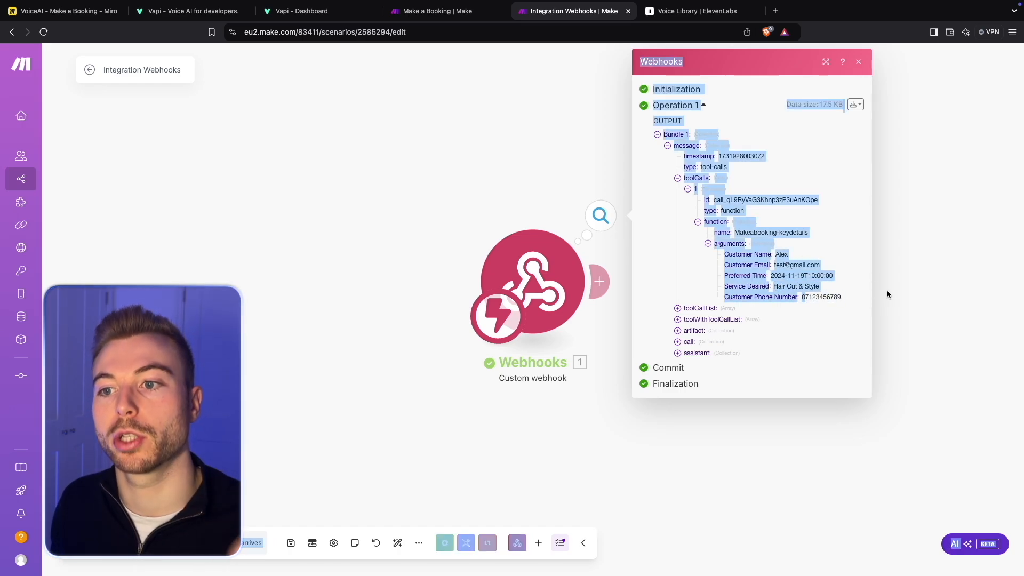
left_click(886, 290)
- Make room on the canvas and start adding a module after the Custom webhook
left_click_drag(824, 243, 695, 241)
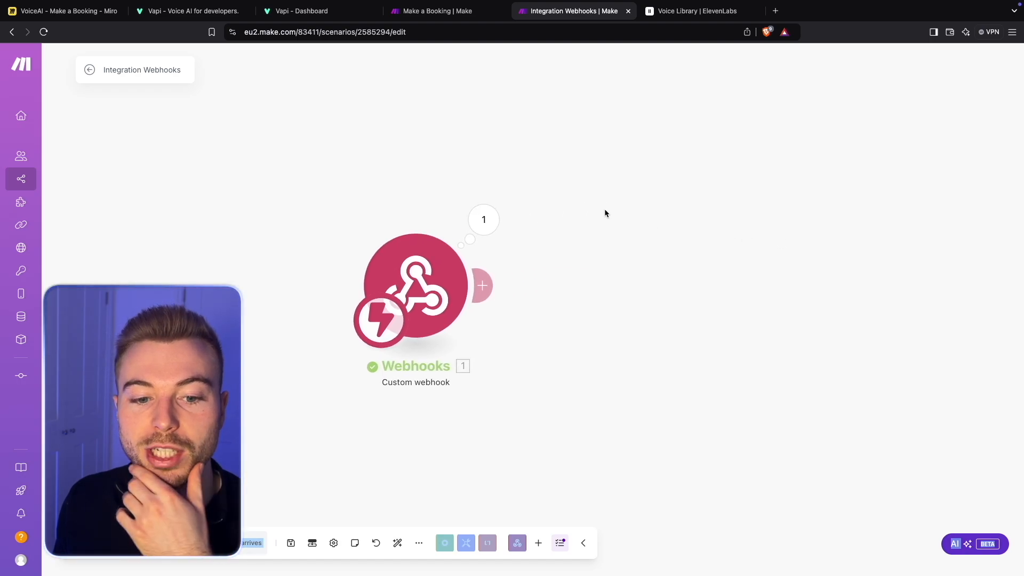
left_click_drag(614, 172, 535, 174)
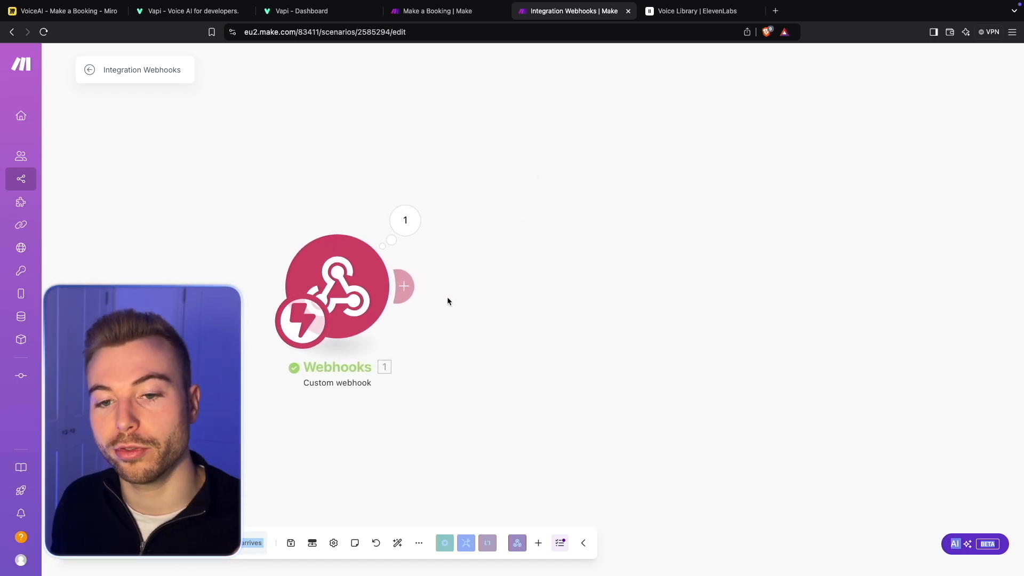
left_click(405, 287)
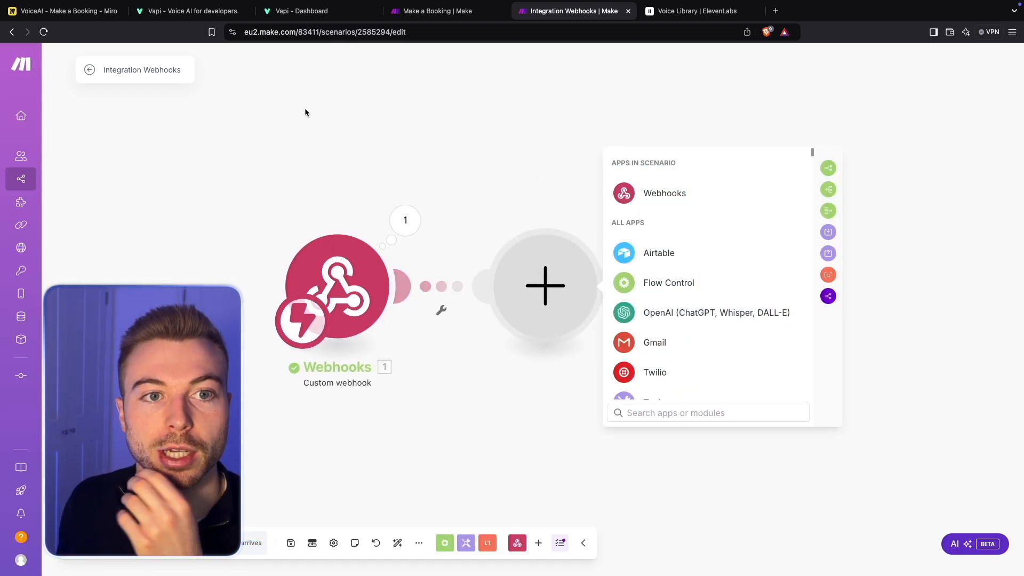
- Switch to the Miro board and examine the booking flowchart from the Make.com webhook trigger through the historic time and availability checks
left_click(94, 12)
left_click_drag(382, 454, 886, 426)
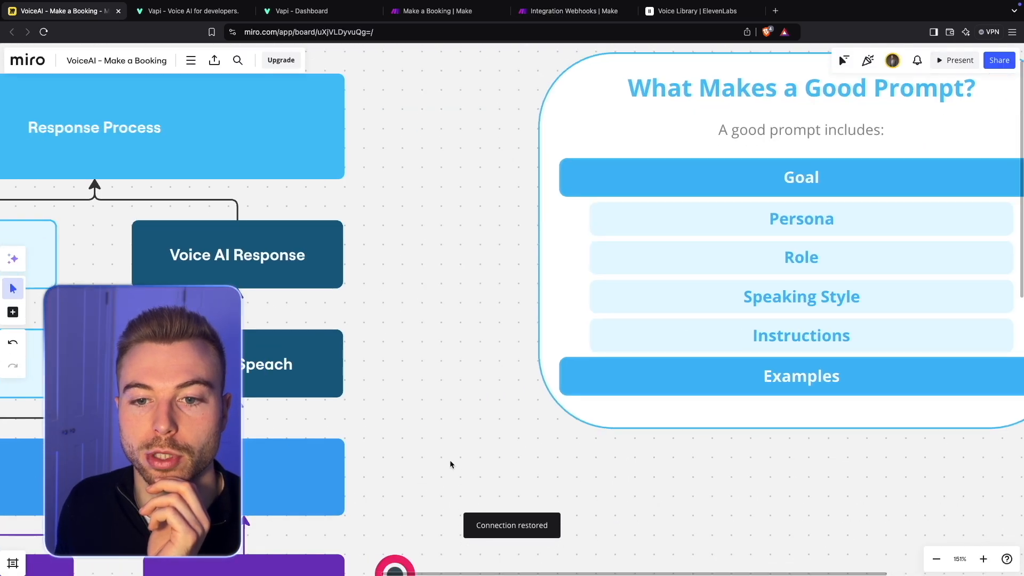
left_click_drag(452, 480, 720, 212)
left_click_drag(744, 368, 909, 233)
left_click_drag(901, 331, 899, 271)
left_click_drag(859, 372, 794, 336)
scroll(869, 280, "down", 5)
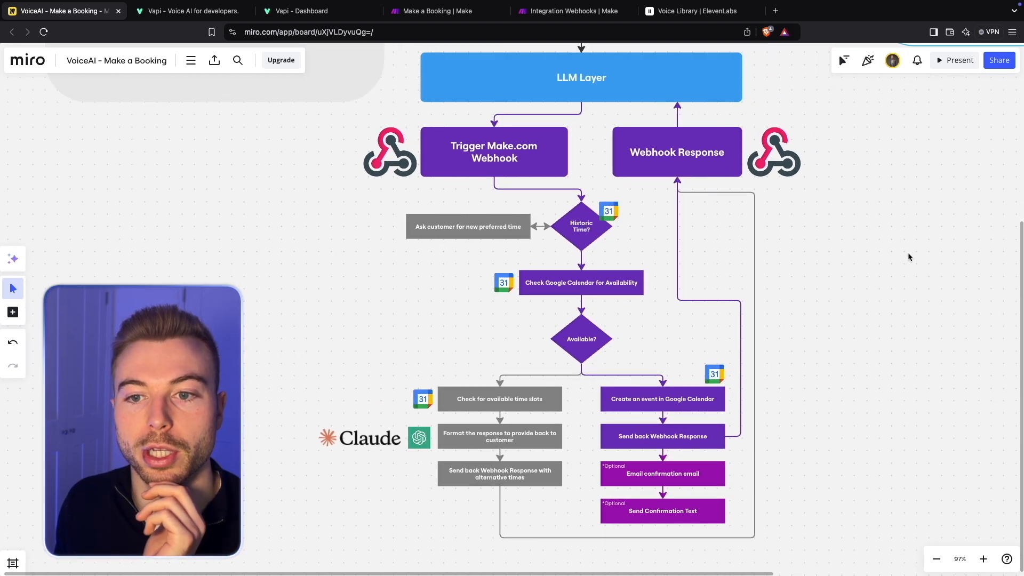
left_click_drag(909, 257, 806, 262)
left_click_drag(722, 242, 709, 228)
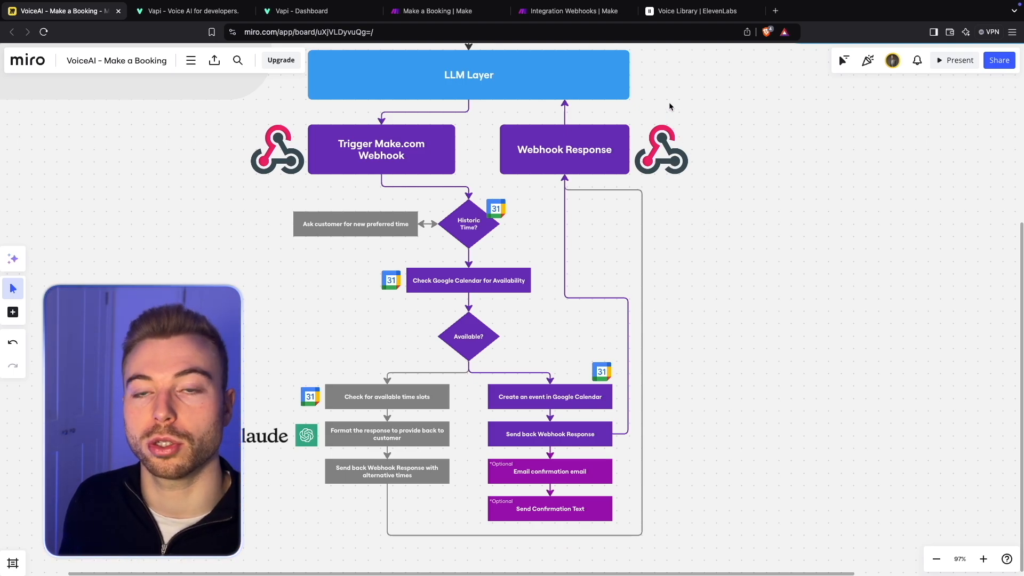
- Back in Make's Integration Webhooks scenario, add a Router after the webhook and label its second route's filter "Historic Time provided"
left_click(579, 20)
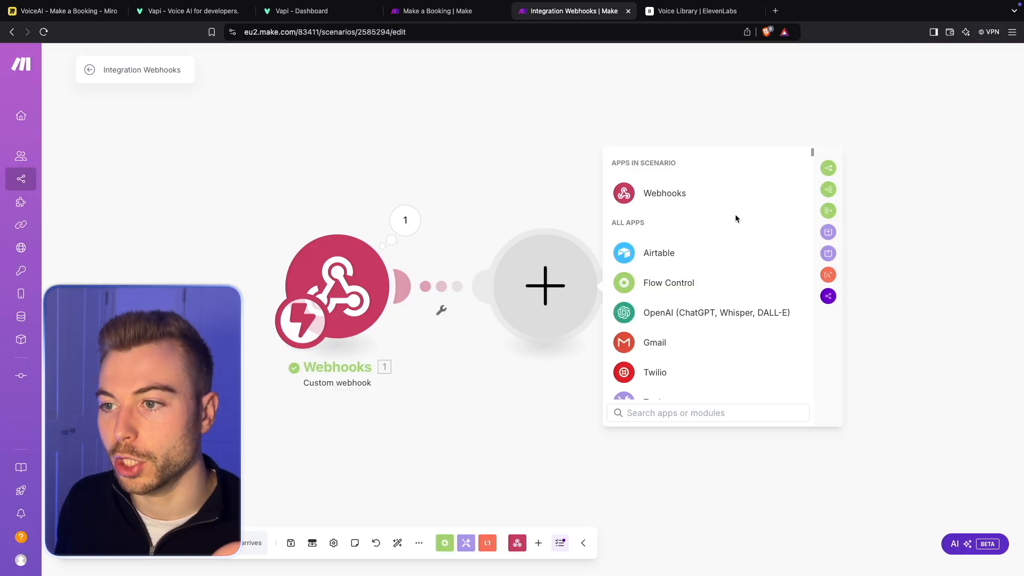
left_click(828, 169)
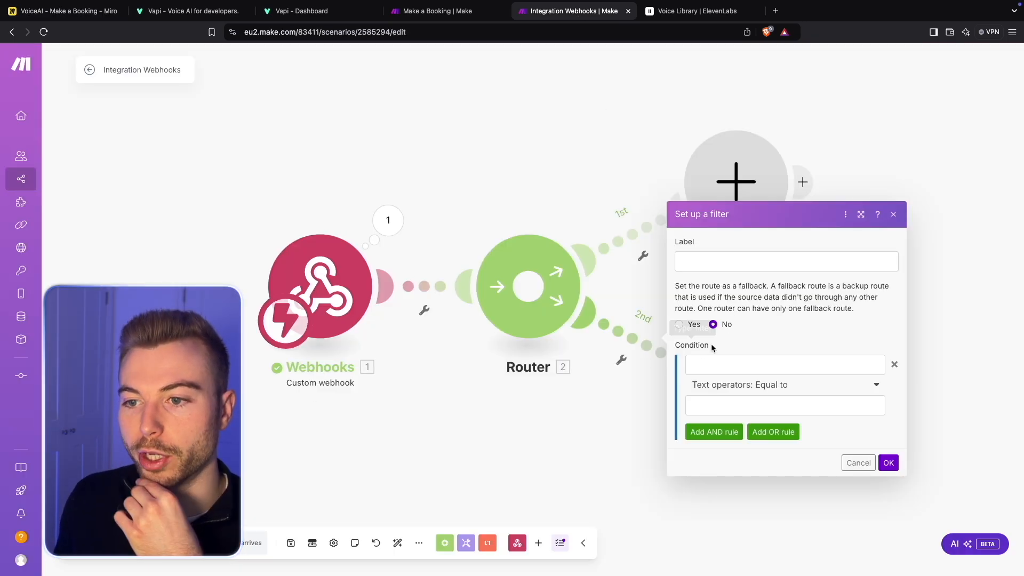
left_click(737, 262)
type("historo")
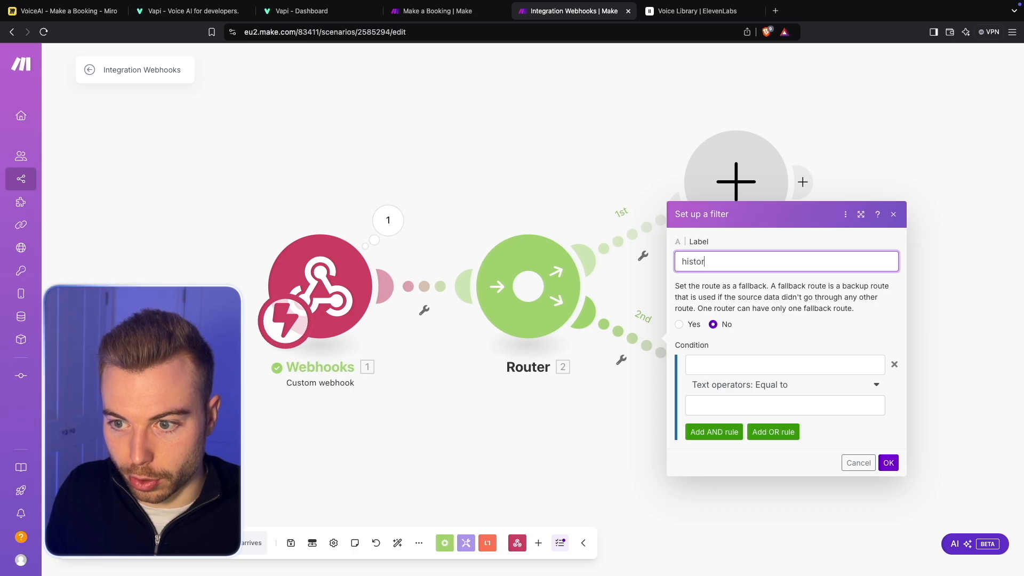
key("ctrl+a")
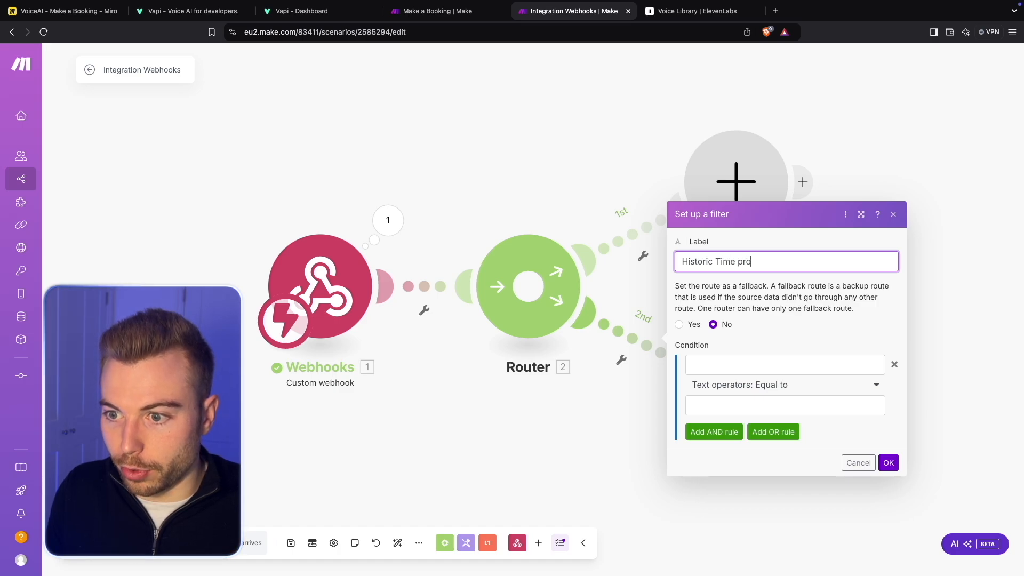
- Map the filter condition's first value to Preferred Time from the webhook's toolCalls function arguments
left_click(766, 365)
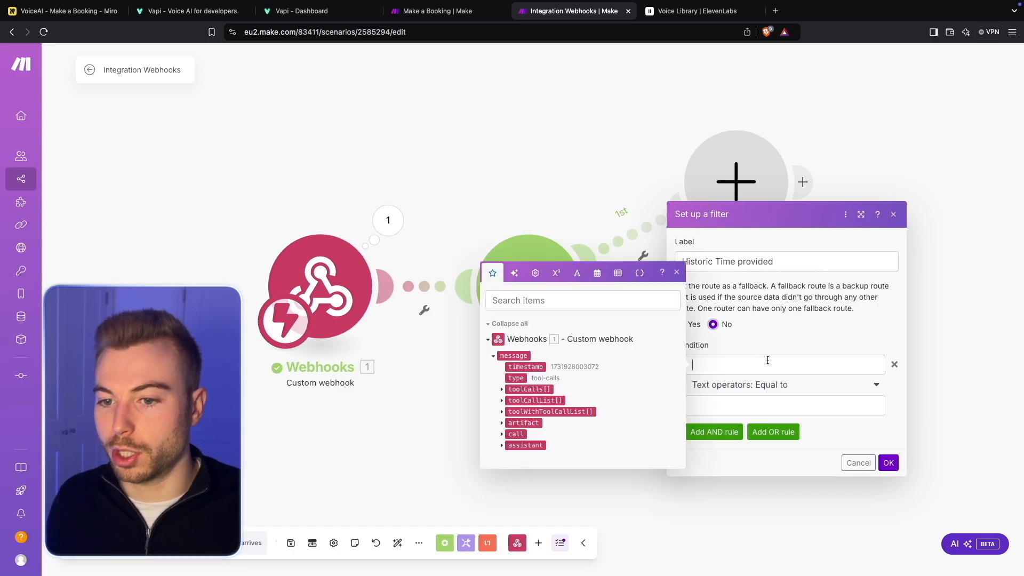
left_click(509, 389)
left_click(509, 408)
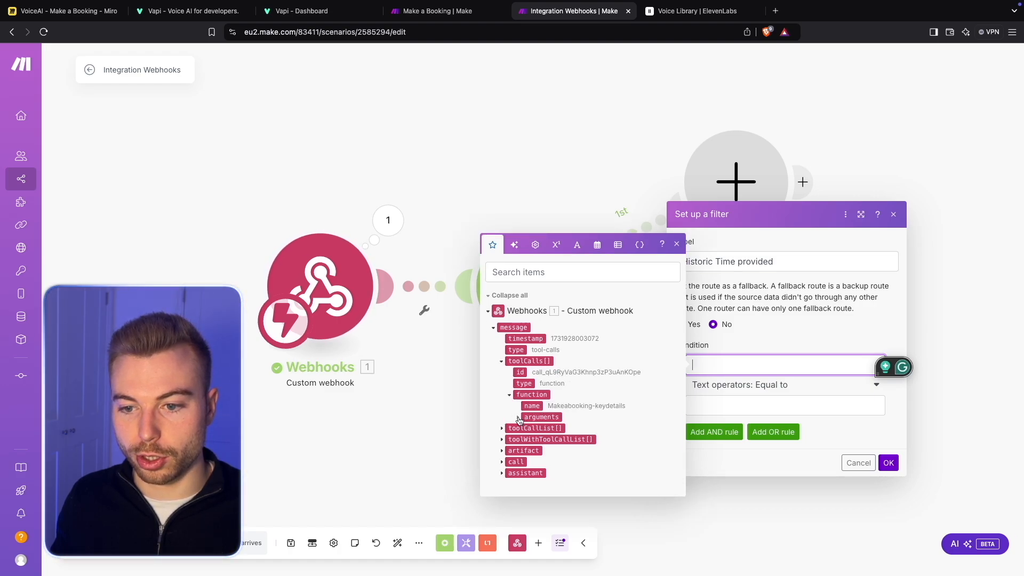
left_click(518, 431)
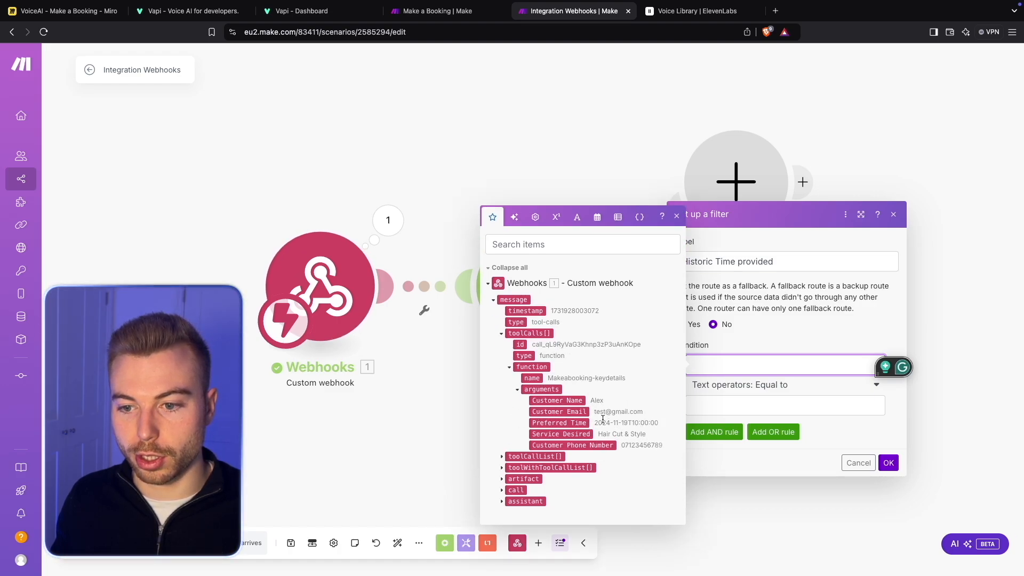
left_click(559, 422)
- Set the filter condition's operator to the datetime option Earlier than
left_click(811, 403)
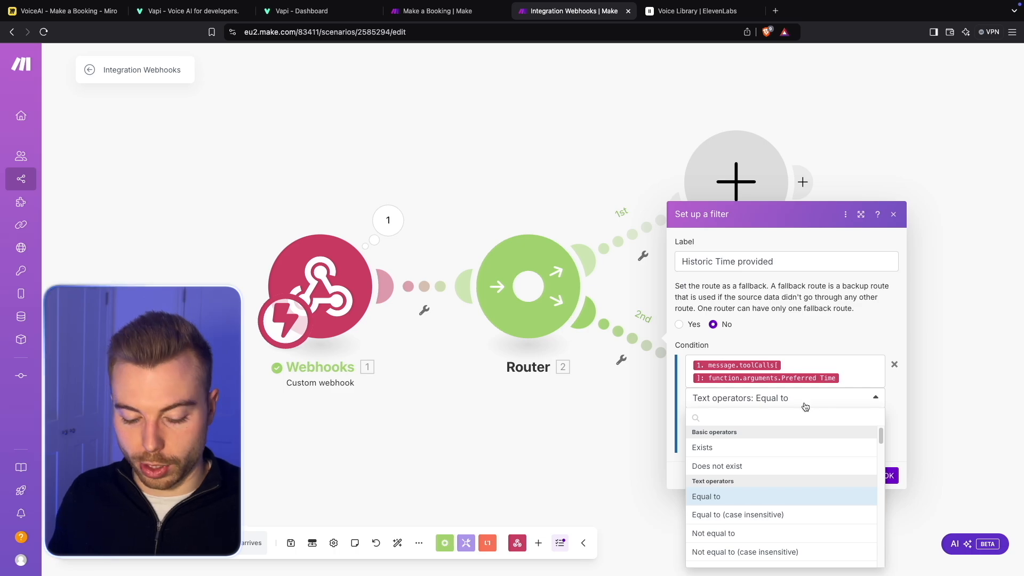
type("earli")
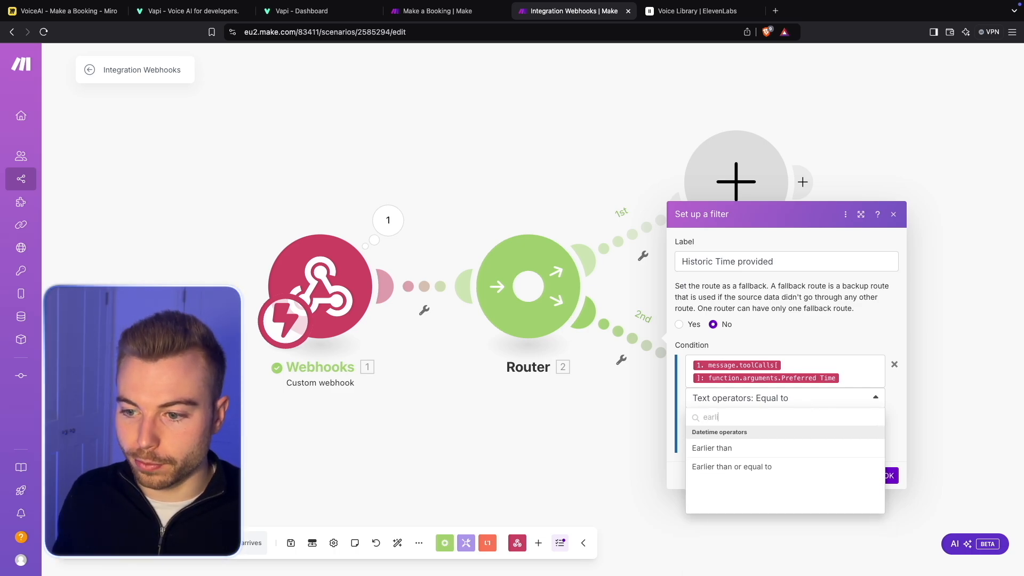
left_click(783, 448)
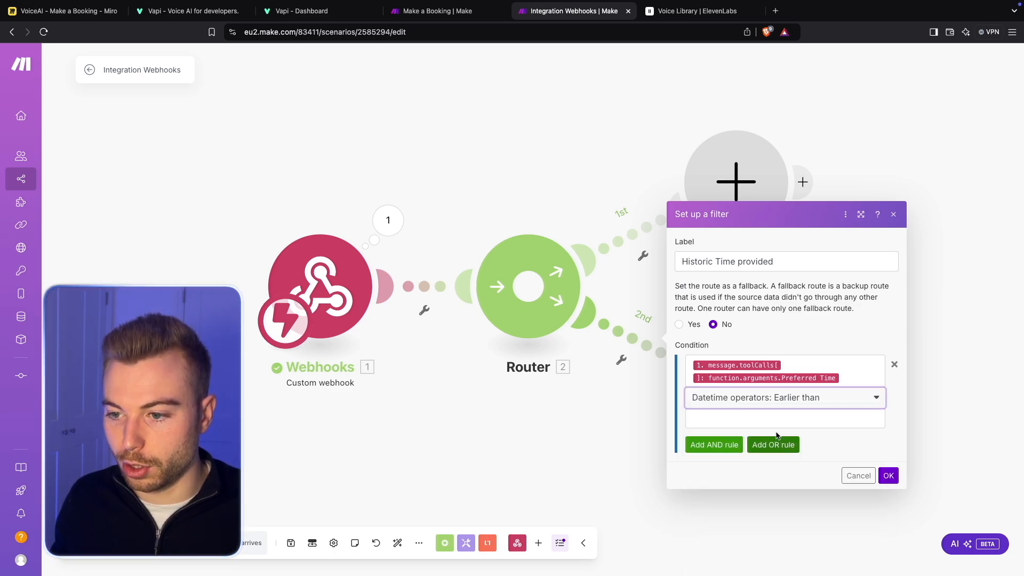
- Compare the preferred time against the now variable and save the Historic Time provided filter
left_click(780, 412)
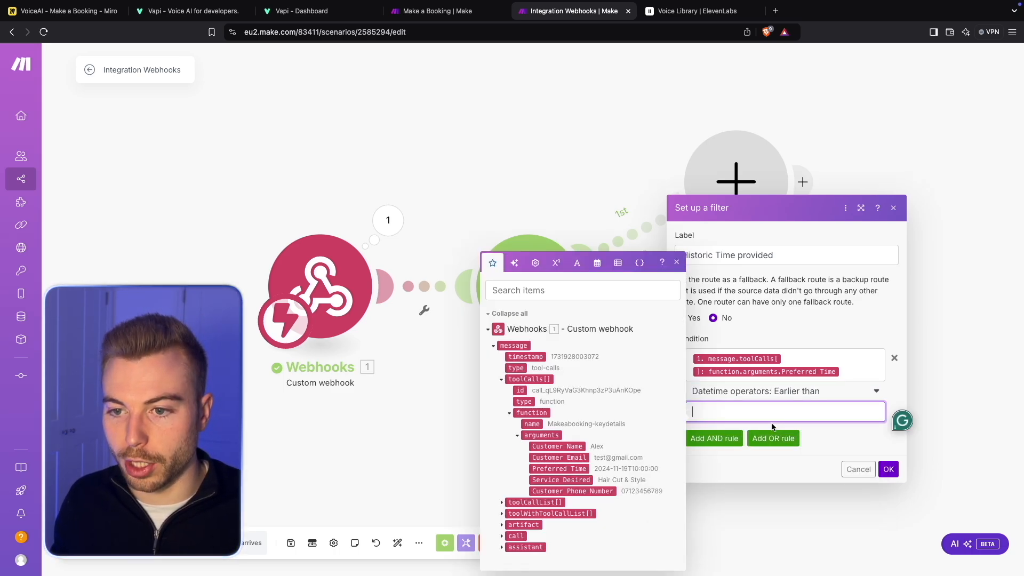
left_click(597, 263)
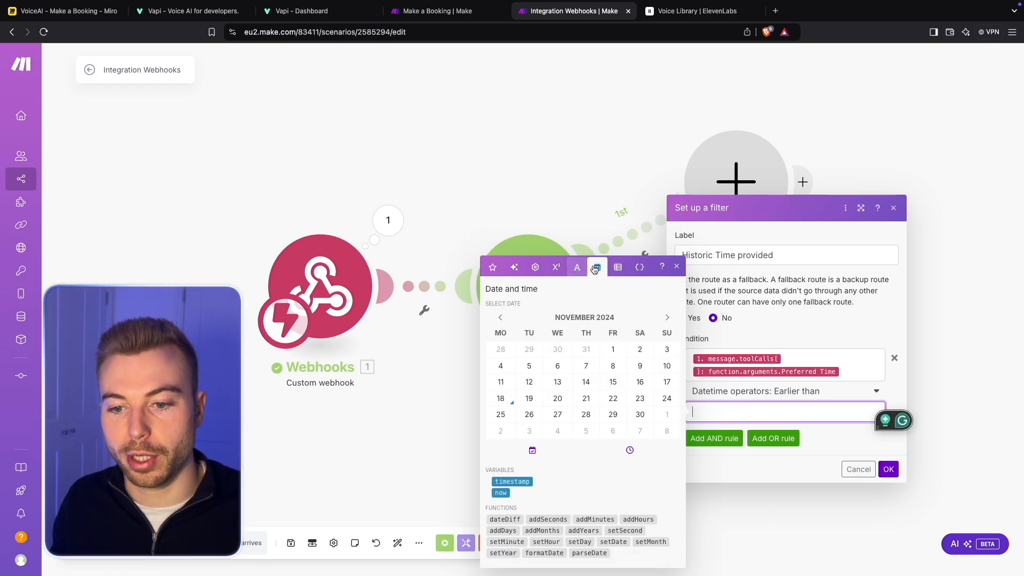
left_click(501, 493)
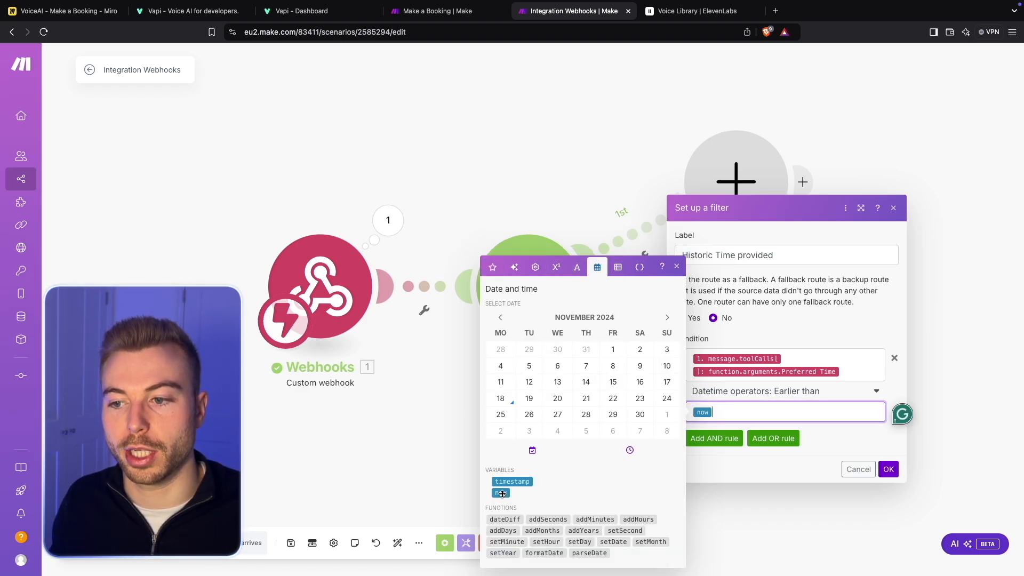
left_click(855, 427)
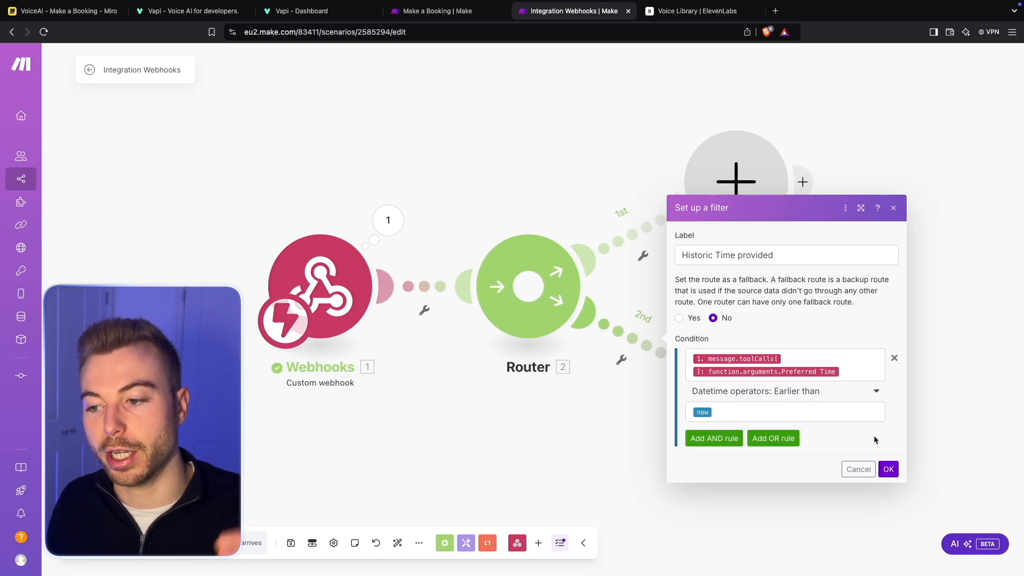
left_click(885, 469)
- Add a Webhook response module at the end of the Historic Time provided route
left_click(757, 407)
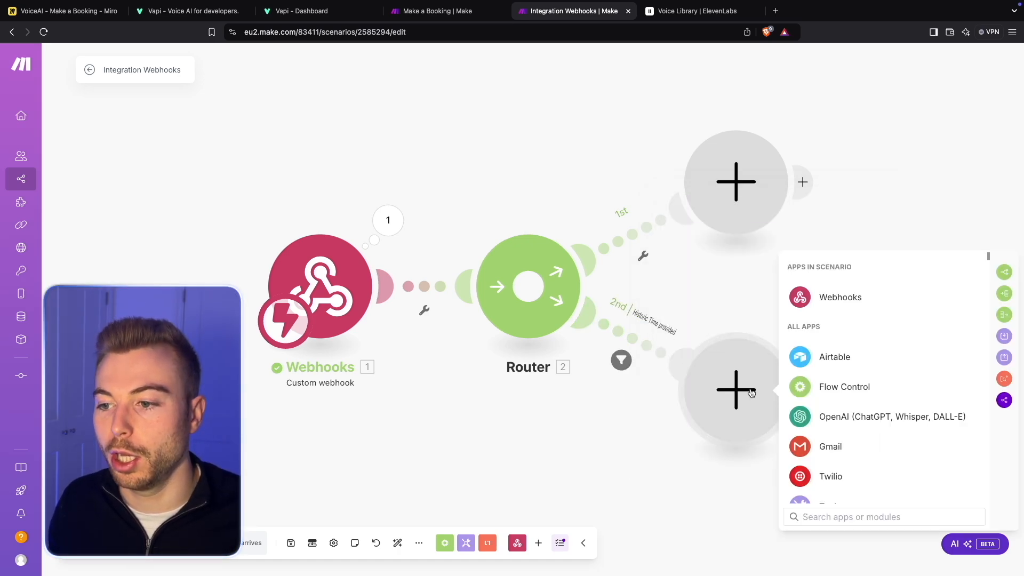
left_click(824, 297)
left_click(878, 372)
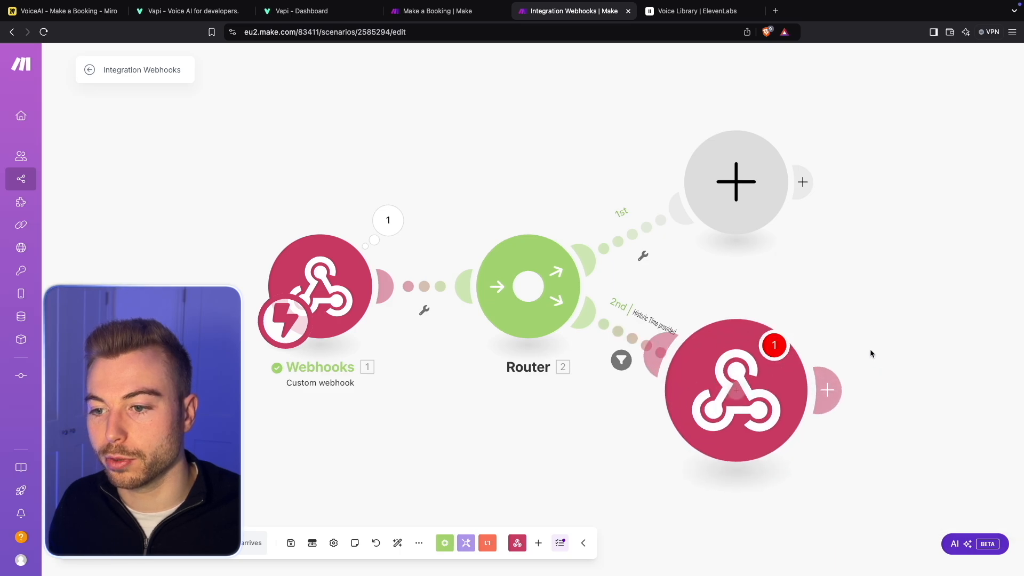
- Open the Make a Booking scenario and copy the JSON body of its historic-time webhook response
left_click(438, 11)
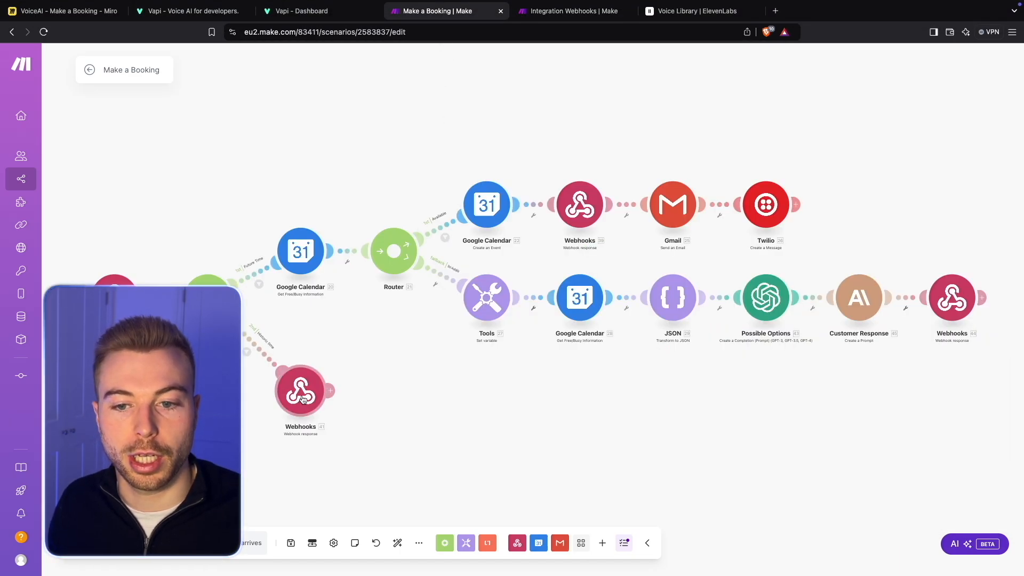
left_click(302, 398)
left_click(492, 407)
key("ctrl+a")
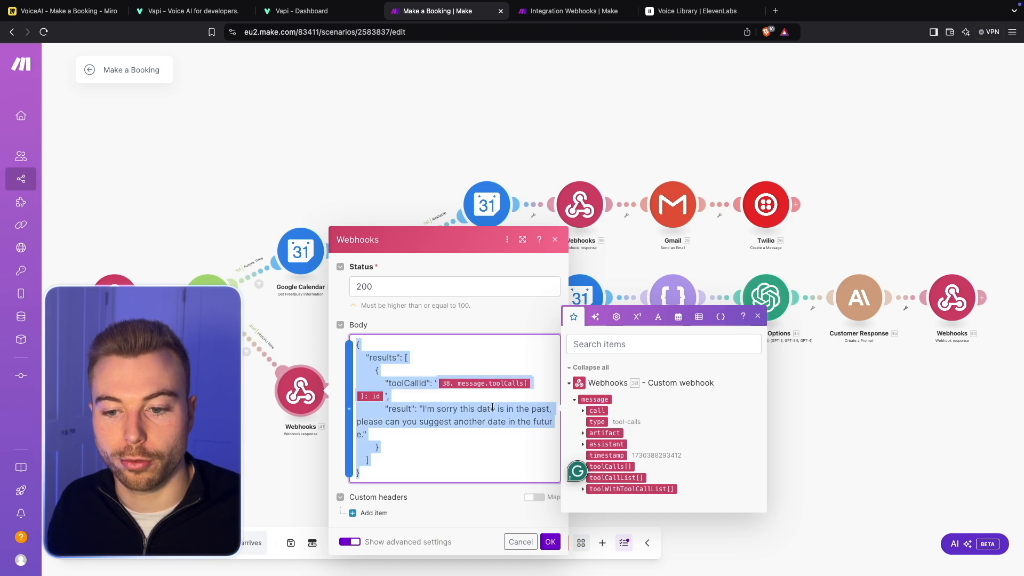
left_click(552, 543)
- Switch back to the Integration Webhooks scenario and paste the copied JSON into the webhook response's body
left_click(572, 12)
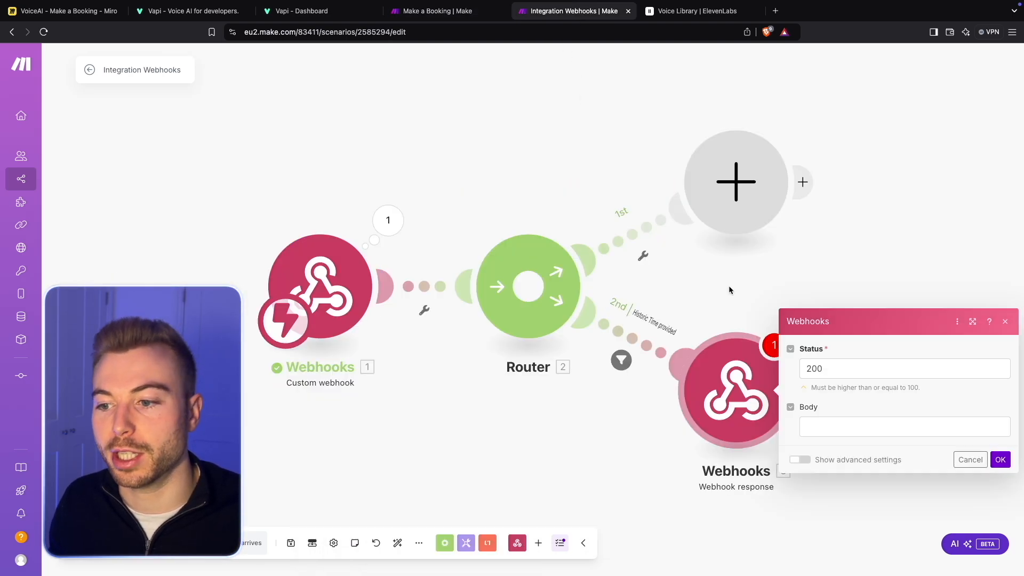
left_click(855, 432)
type("{   \"results\": [     {       \"toolCallId\": \"38. 38.message.toolCalls[]: id\",       \"result\": \"I'm sorry this date is in the past, please can you suggest another date in the future.\"     }   ] }")
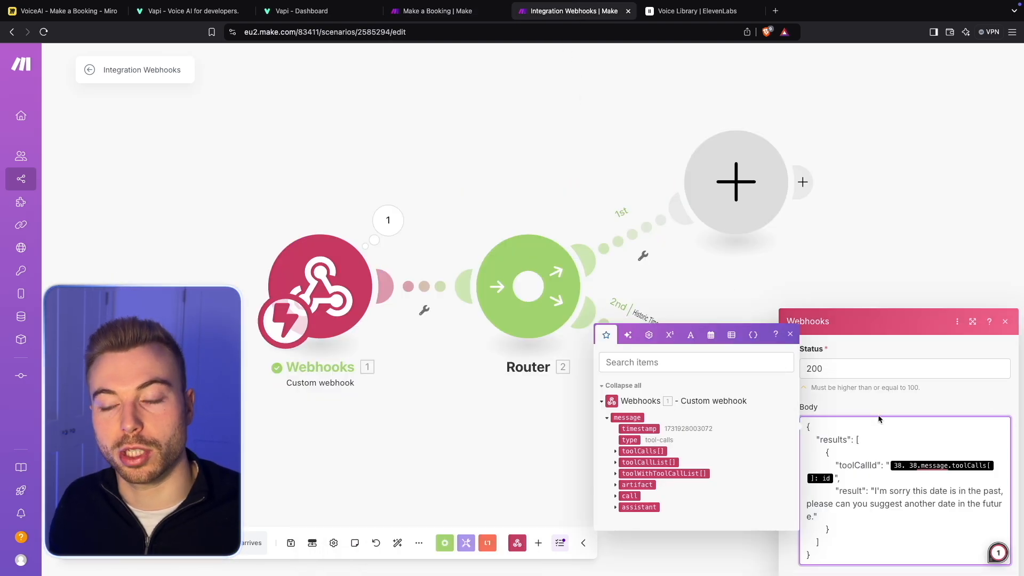
- Replace the toolCallId value in the response body with the id from the custom webhook's toolCalls[] array
left_click(890, 465)
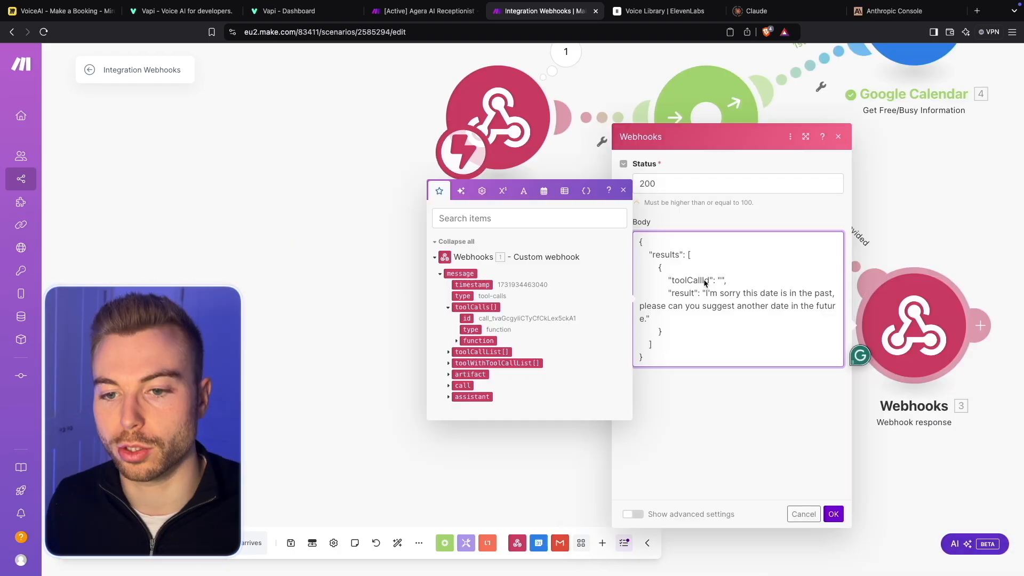
left_click(440, 273)
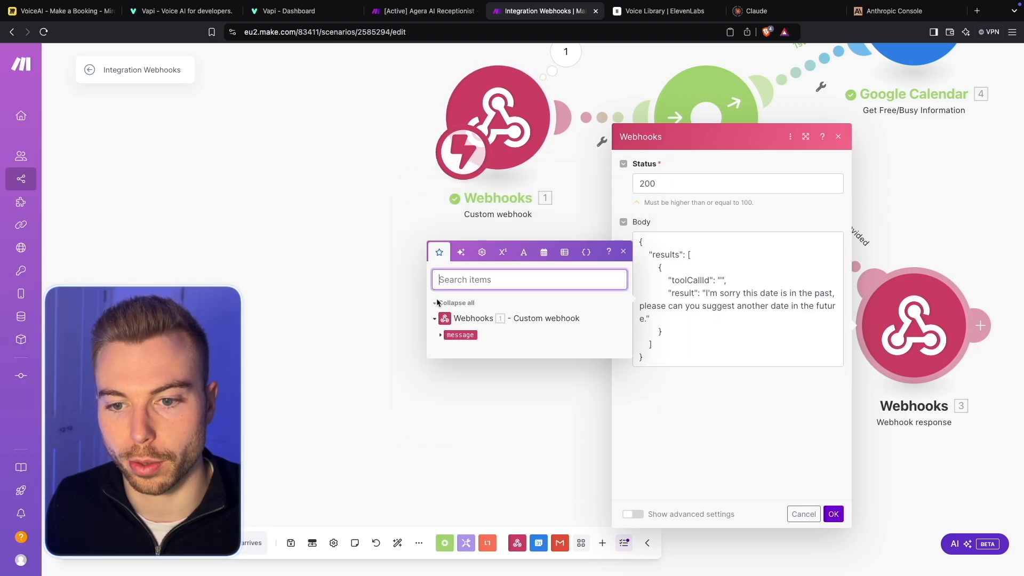
left_click(440, 334)
left_click(472, 308)
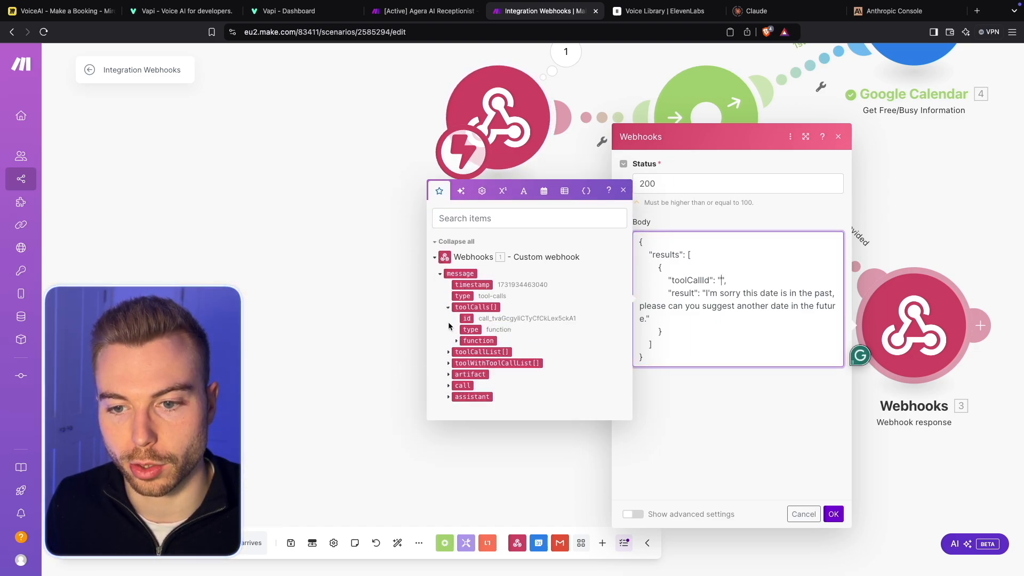
left_click_drag(467, 318, 721, 281)
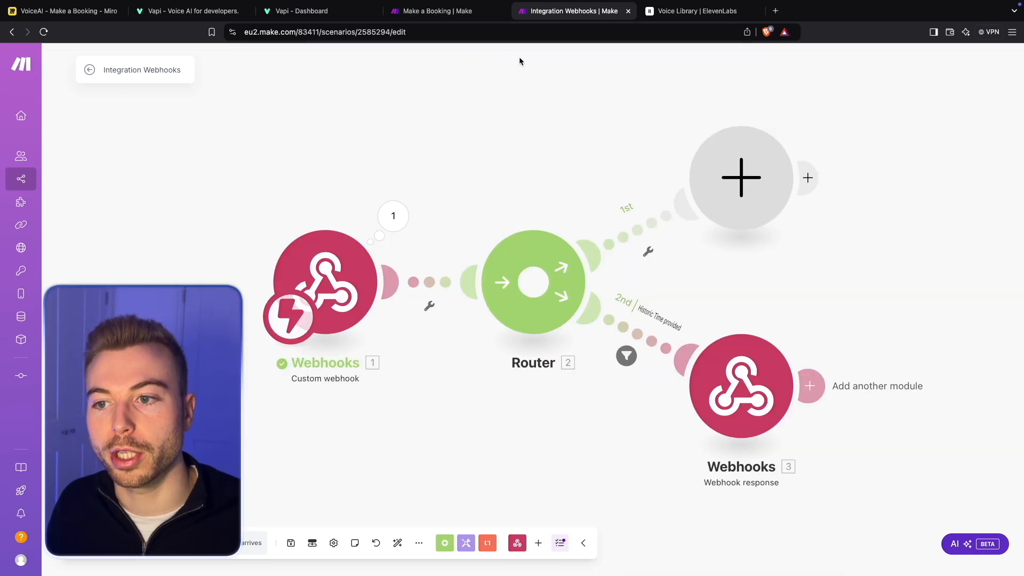
- Add a Google Calendar Get Free/Busy Information module to the router's empty first route
left_click_drag(843, 142, 827, 144)
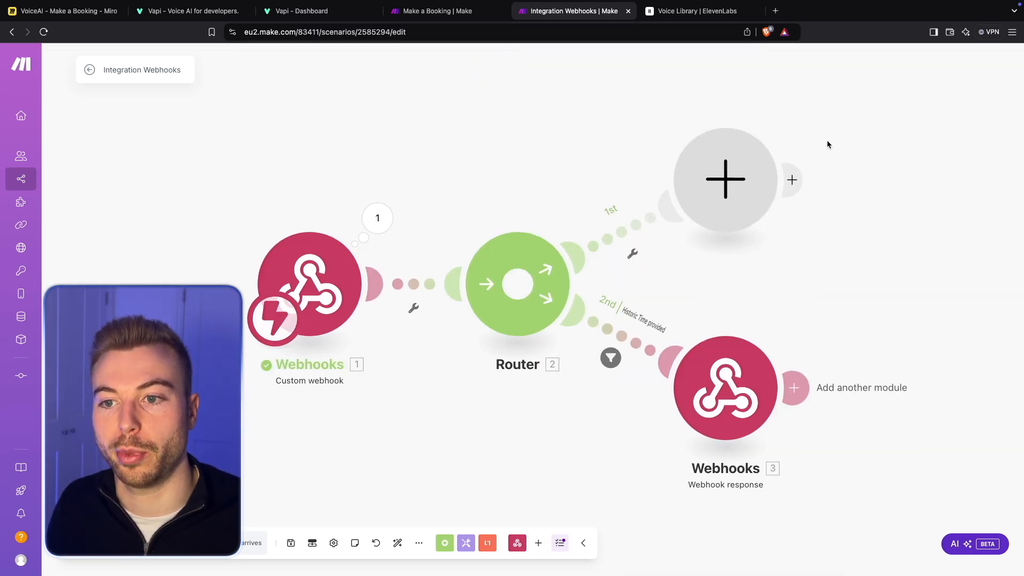
left_click(725, 179)
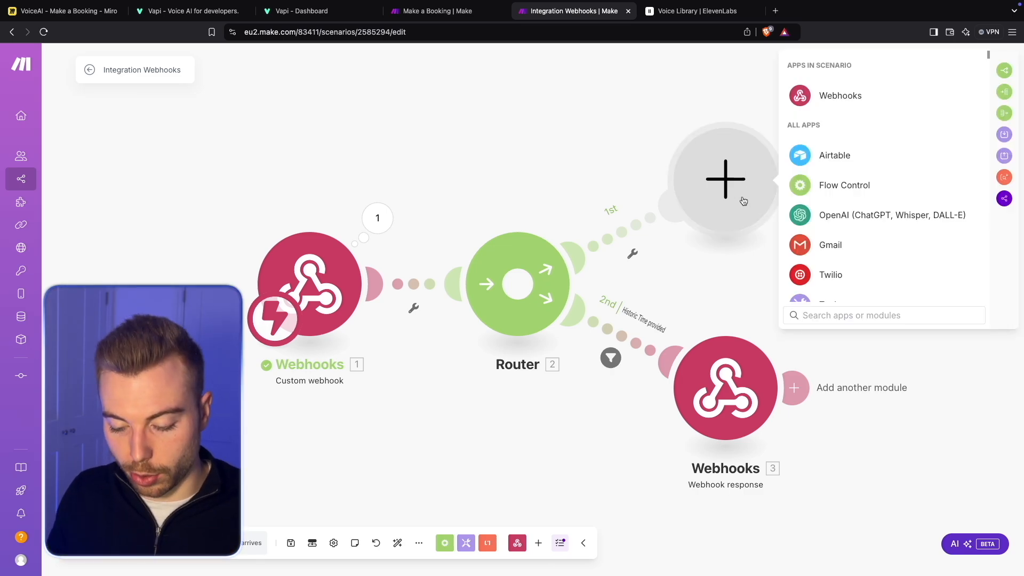
type("Google cale")
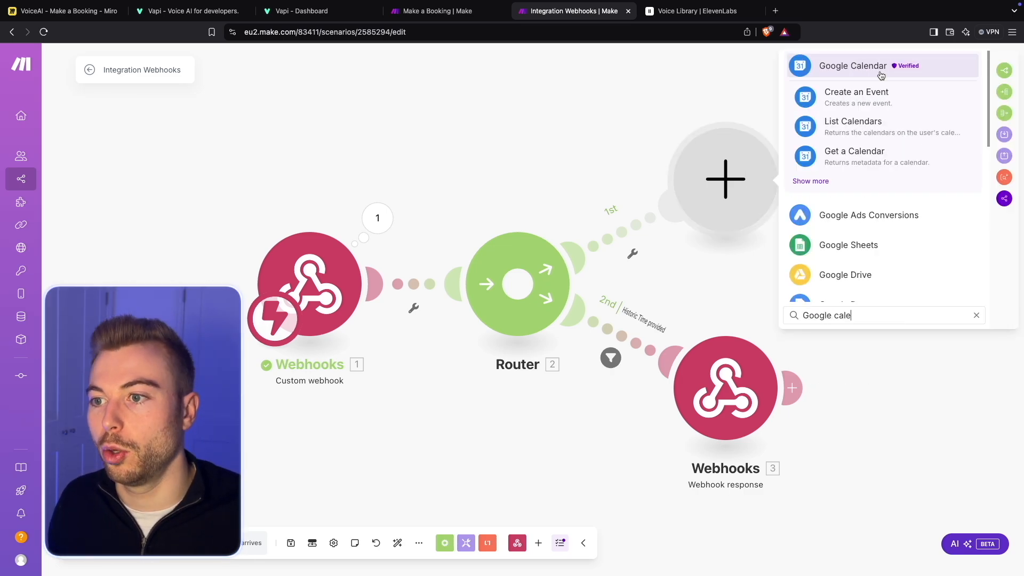
left_click(810, 181)
scroll(866, 224, "down", 10)
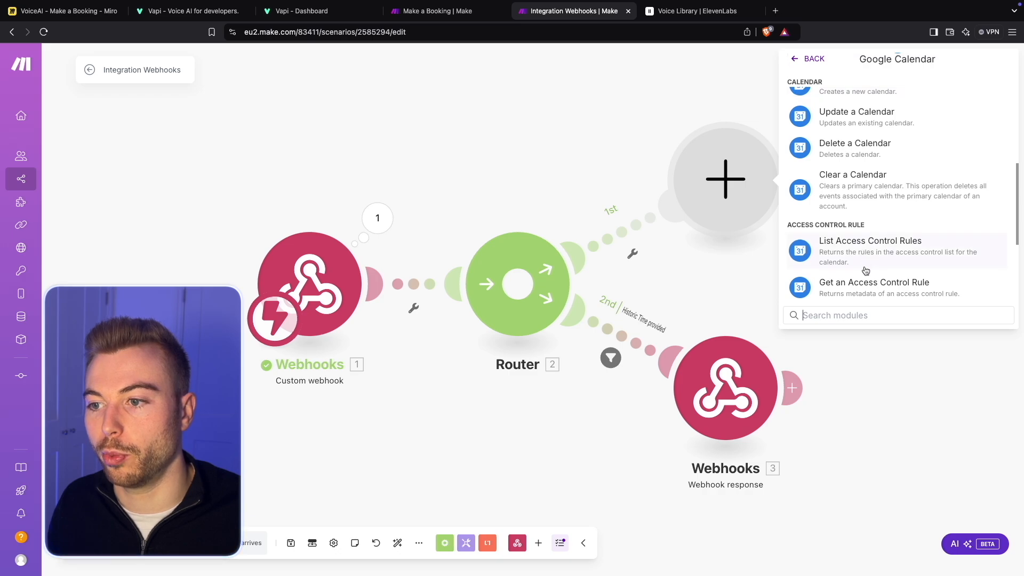
scroll(867, 256, "up", 4)
scroll(867, 236, "down", 7)
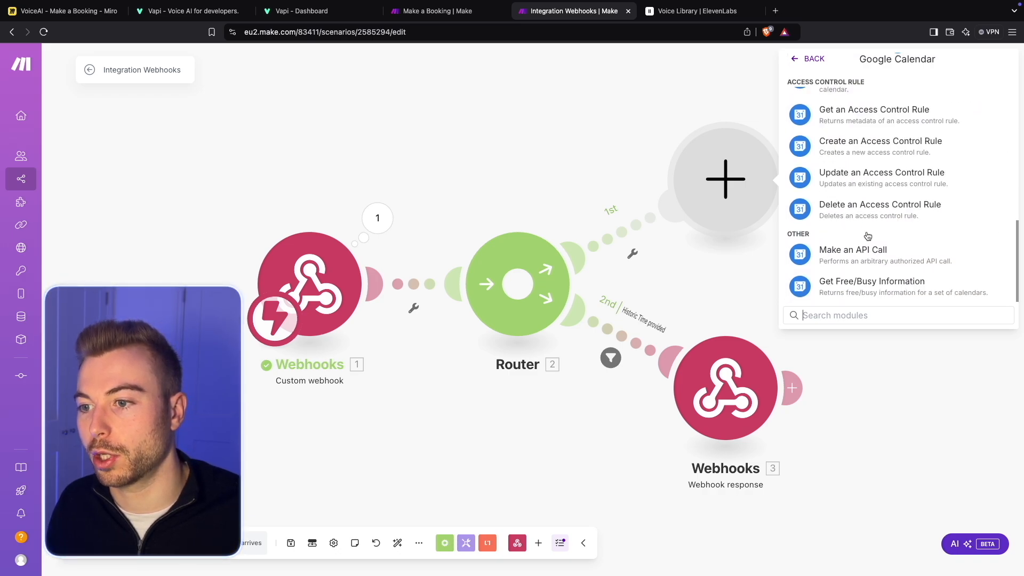
left_click(843, 287)
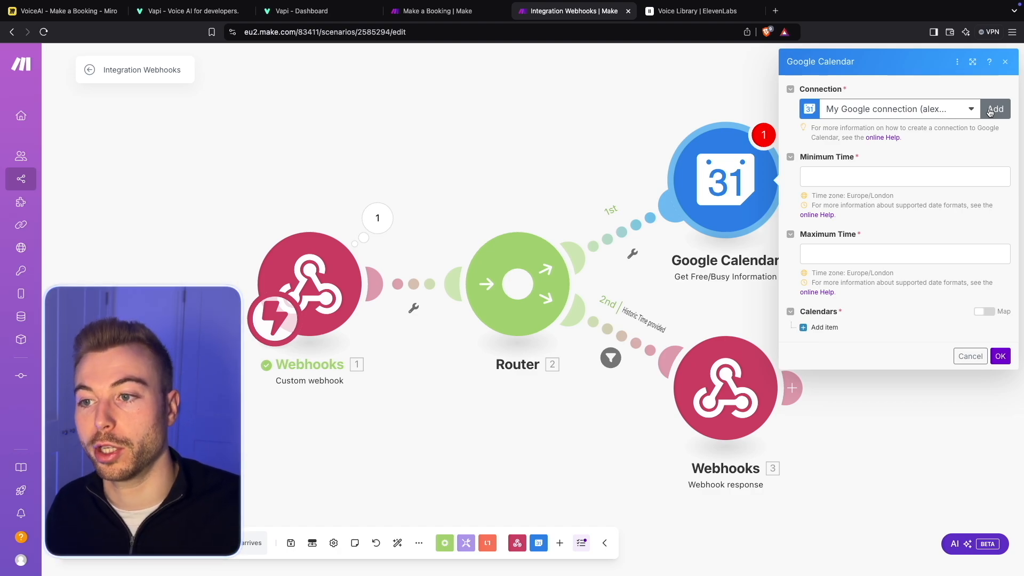
- Map the calendar module's Minimum Time to the Preferred Time argument from the webhook's toolCalls[] function
left_click(870, 177)
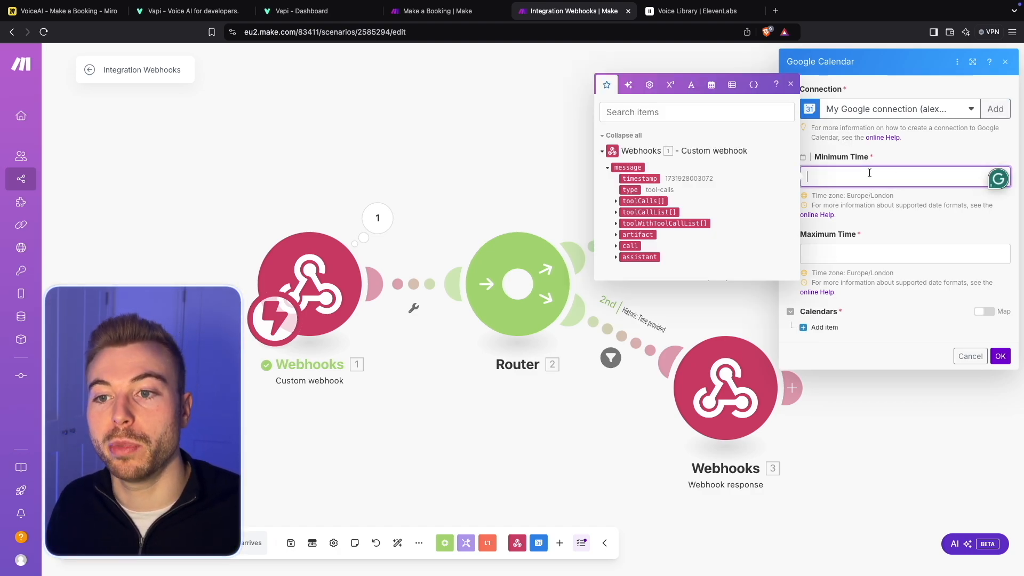
left_click(616, 201)
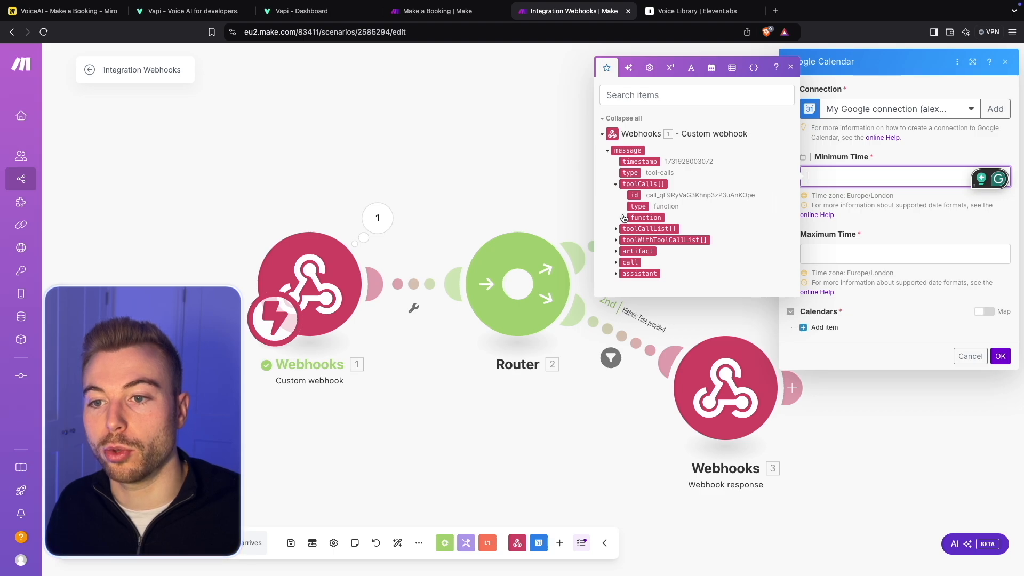
left_click(623, 217)
left_click(631, 233)
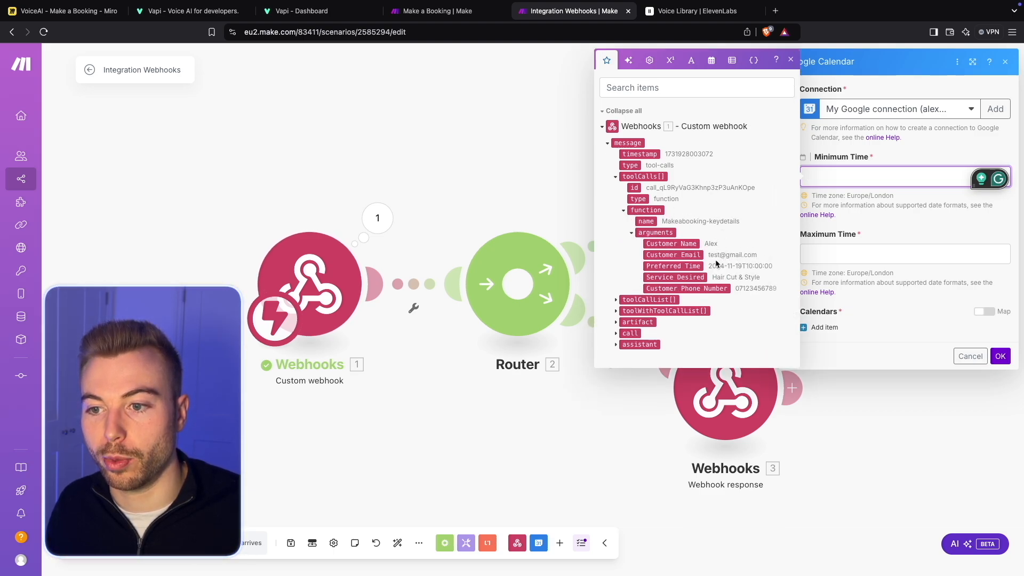
left_click(693, 265)
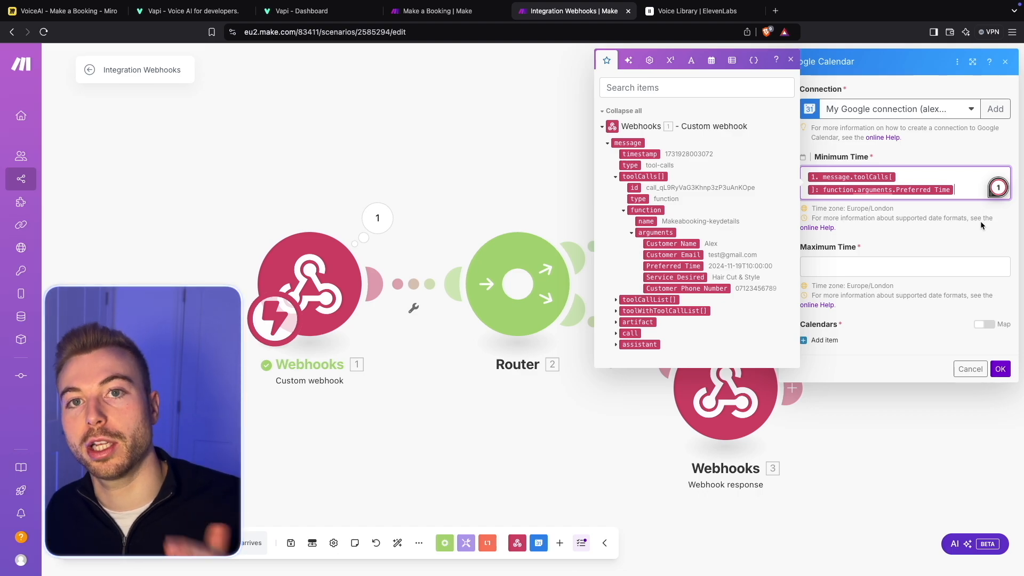
left_click(932, 232)
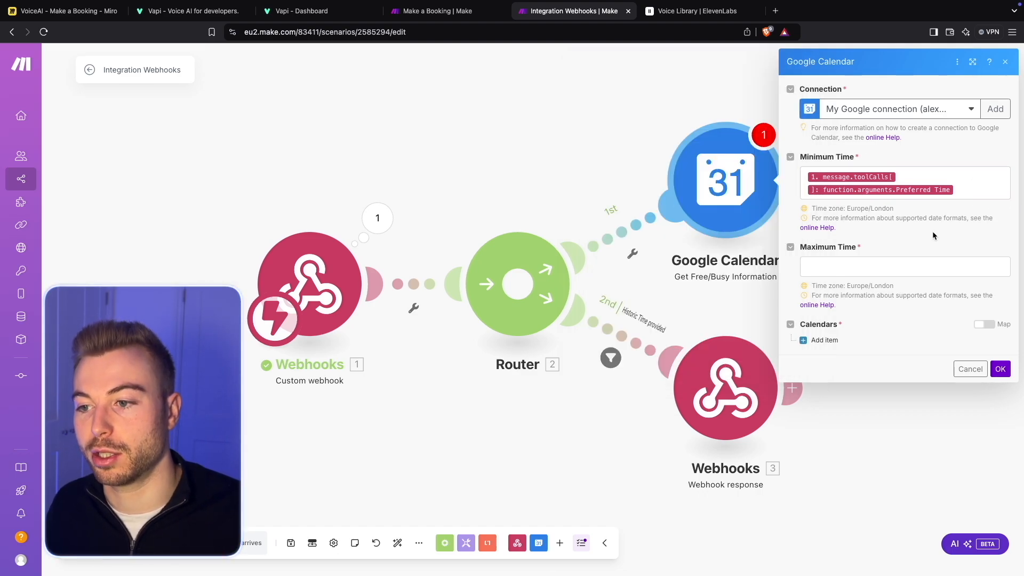
- Set the calendar module's Maximum Time to an addMinutes function that adds 30 minutes to the webhook's Preferred Time
left_click(912, 264)
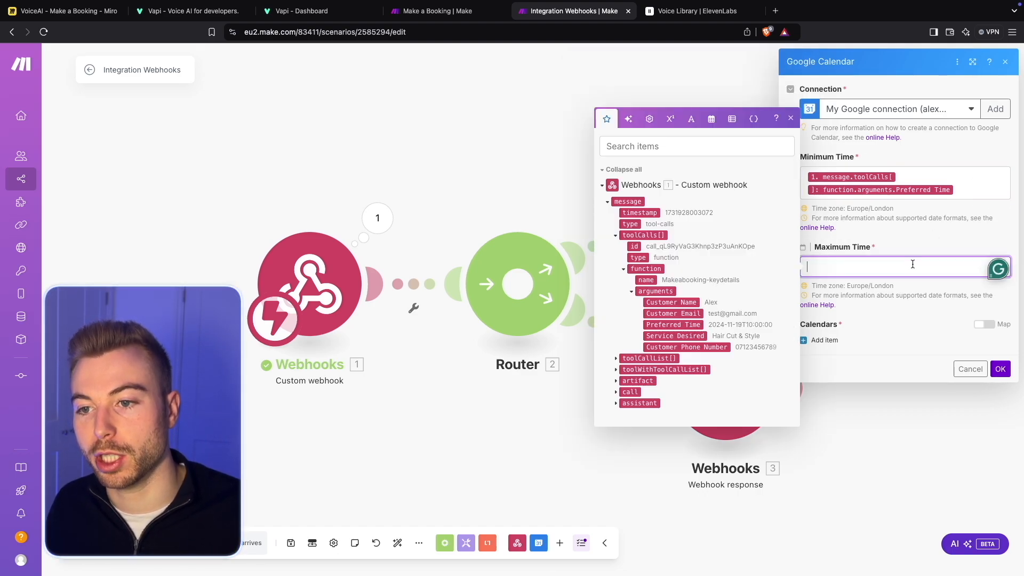
left_click(669, 325)
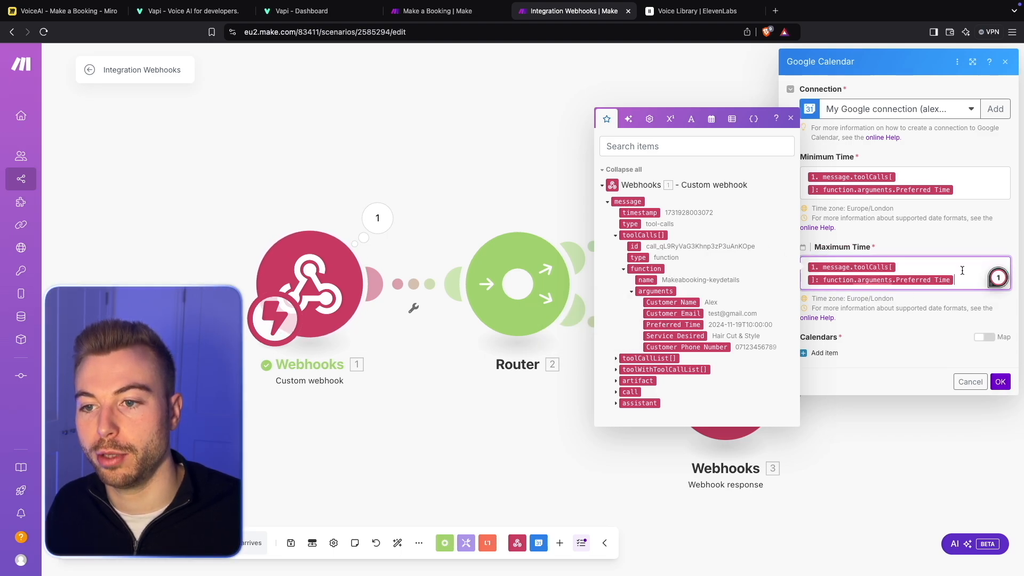
left_click(712, 118)
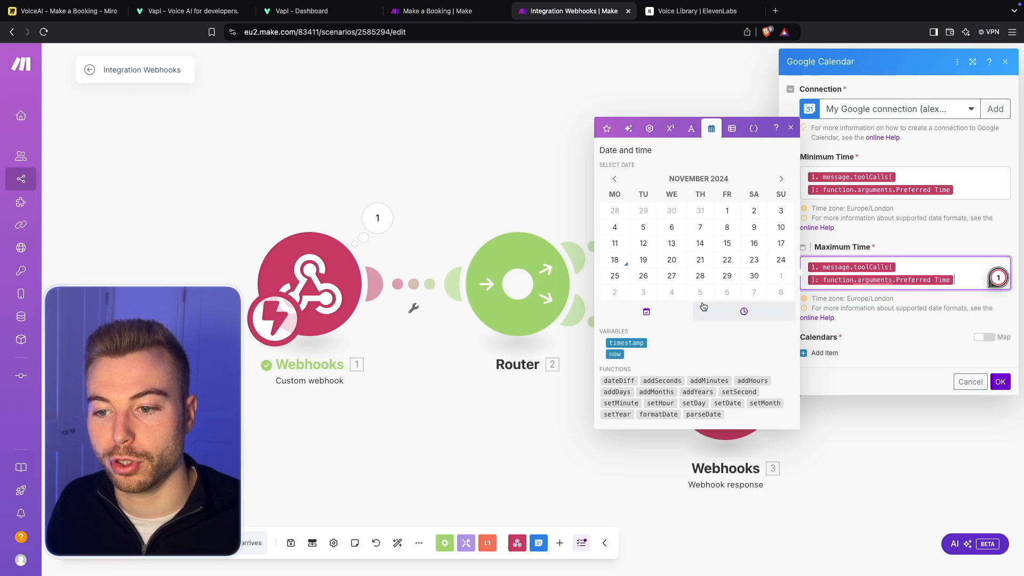
left_click(706, 380)
left_click_drag(955, 280, 800, 259)
key("ctrl+c")
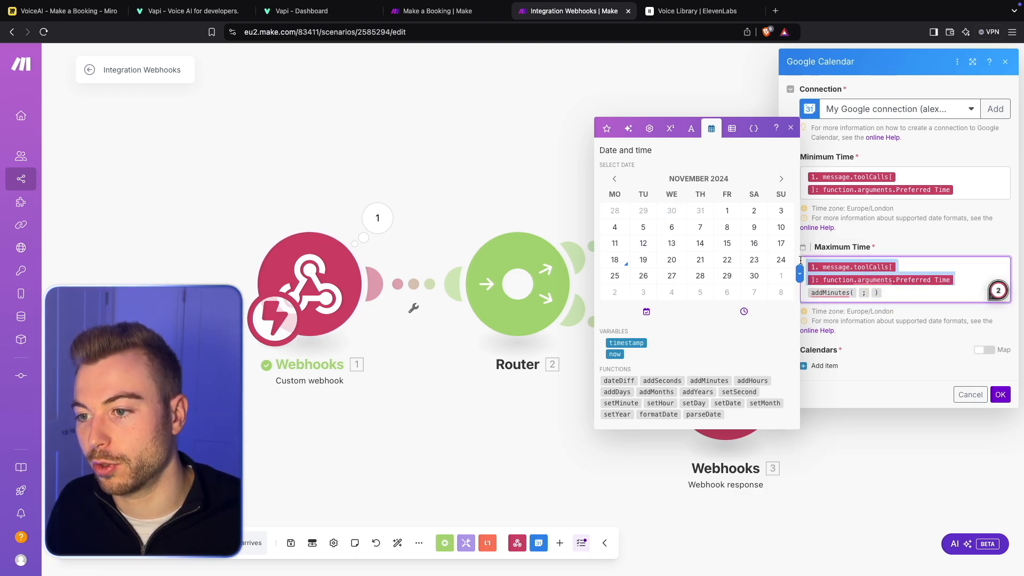
right_click(853, 280)
left_click(868, 288)
left_click(857, 268)
key("ctrl+v")
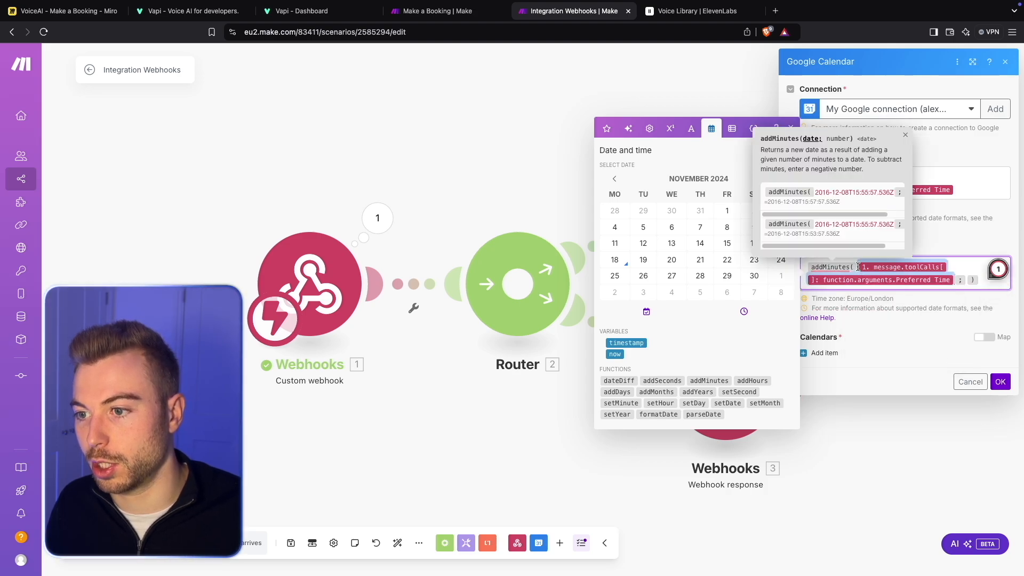
left_click(966, 281)
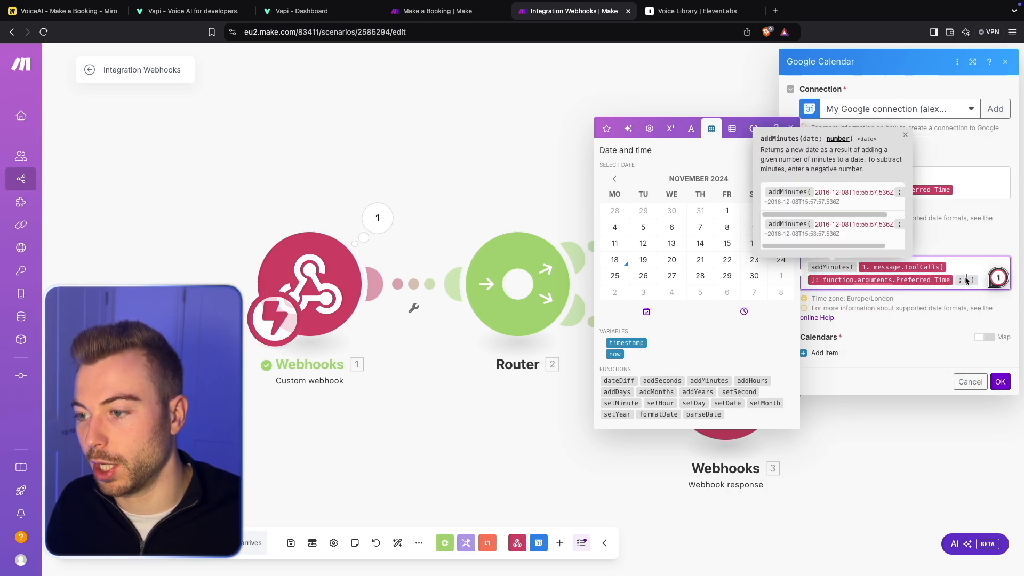
type("30")
left_click(959, 306)
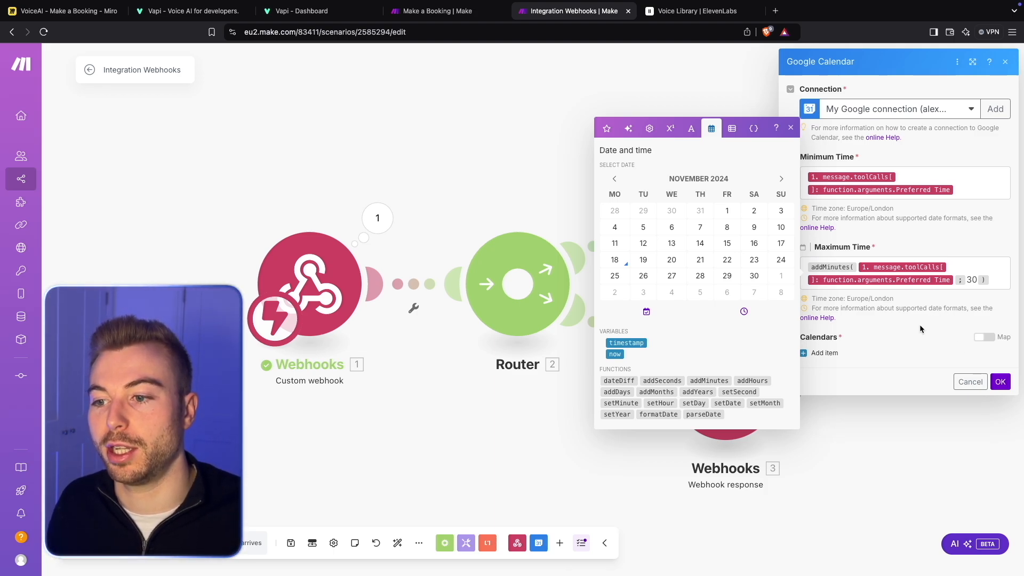
- Add one item to the calendar module's Calendars and open its Calendar ID choices
left_click(805, 354)
left_click(871, 388)
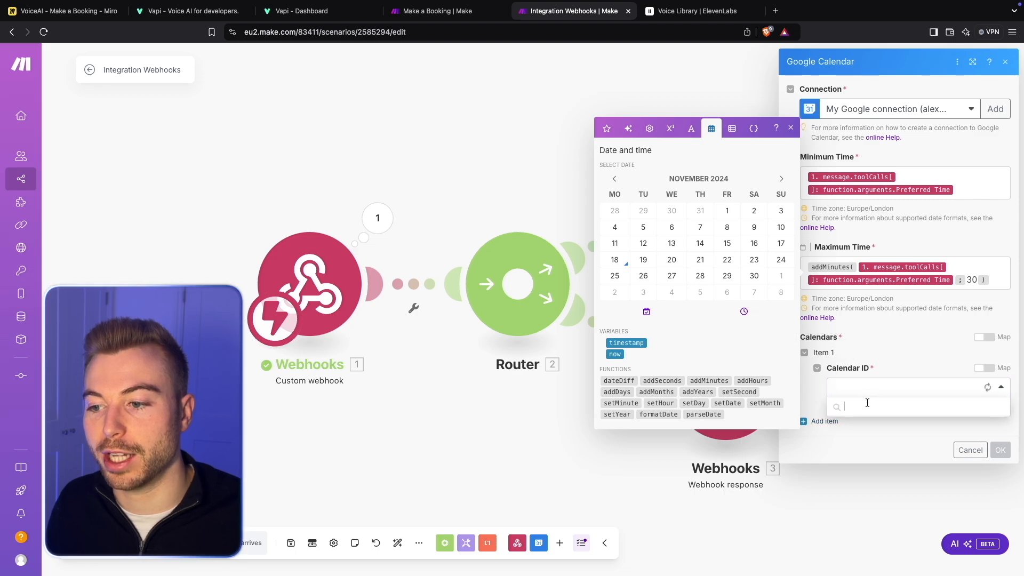
left_click(984, 368)
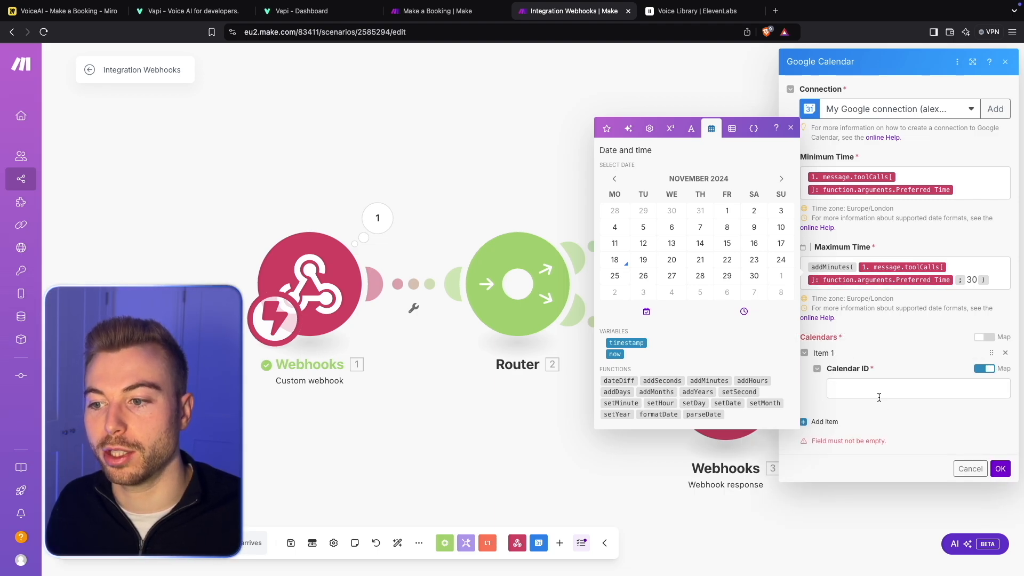
left_click(876, 393)
left_click(984, 368)
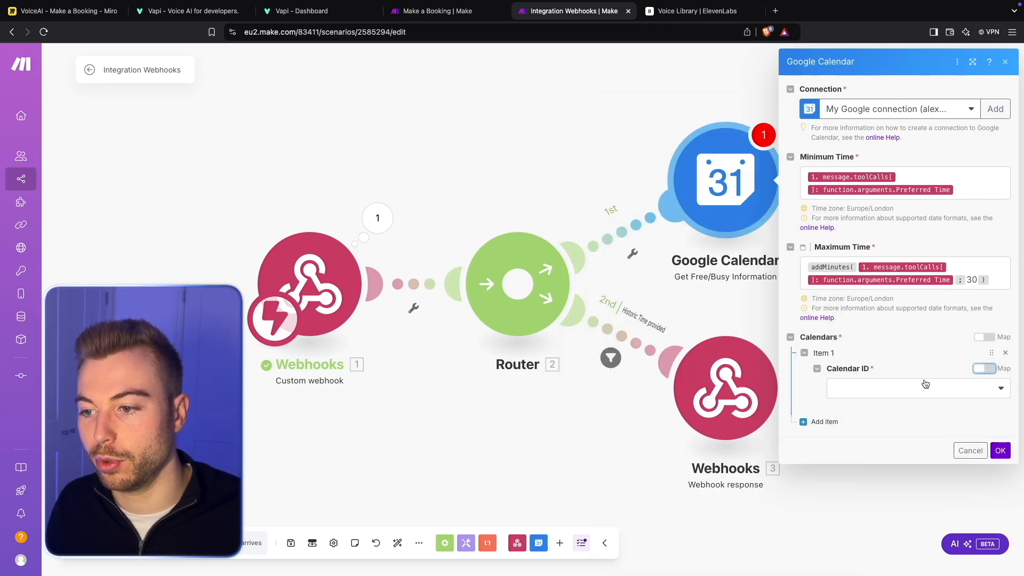
- Choose the account's primary calendar as the Calendar ID and save the free/busy module
left_click(911, 388)
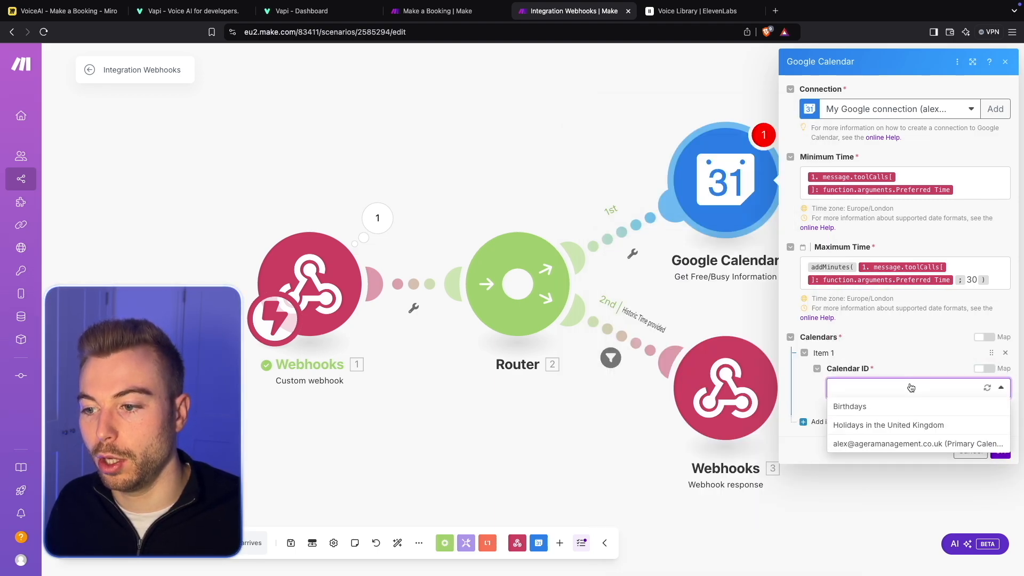
left_click(907, 443)
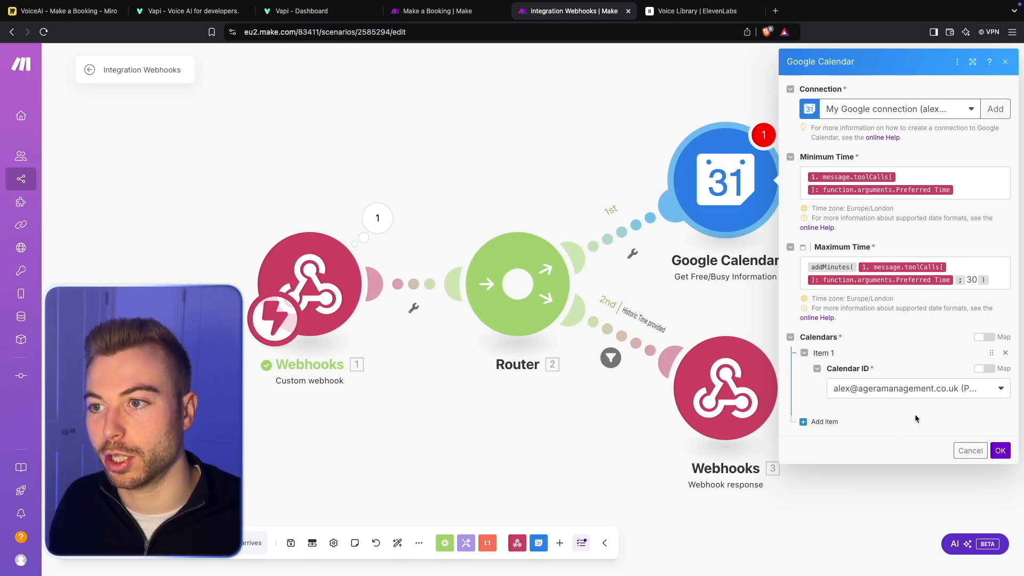
left_click(1001, 451)
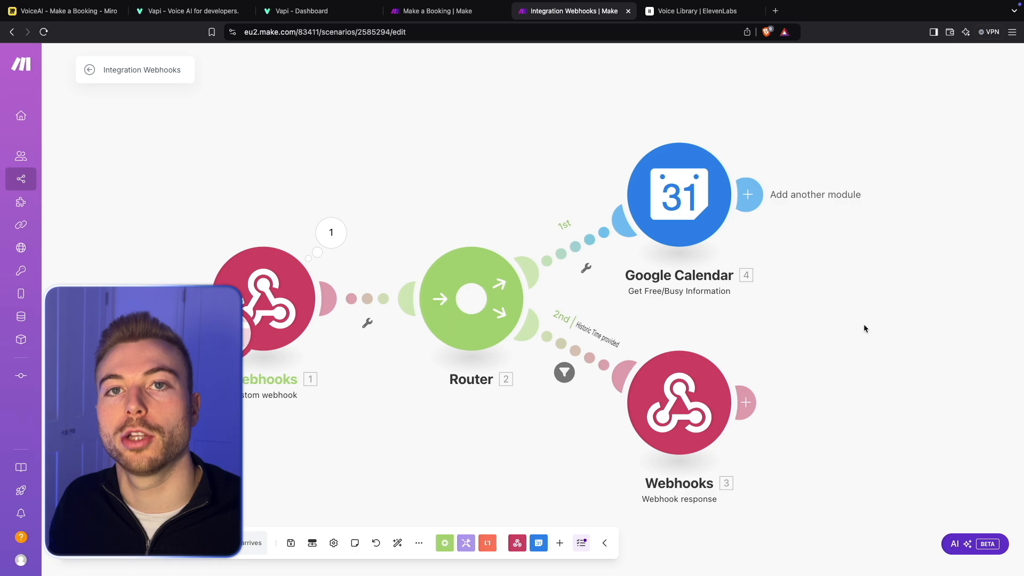
- Auto-align the modules on the canvas and save the Integration Webhooks scenario
left_click_drag(768, 275, 683, 270)
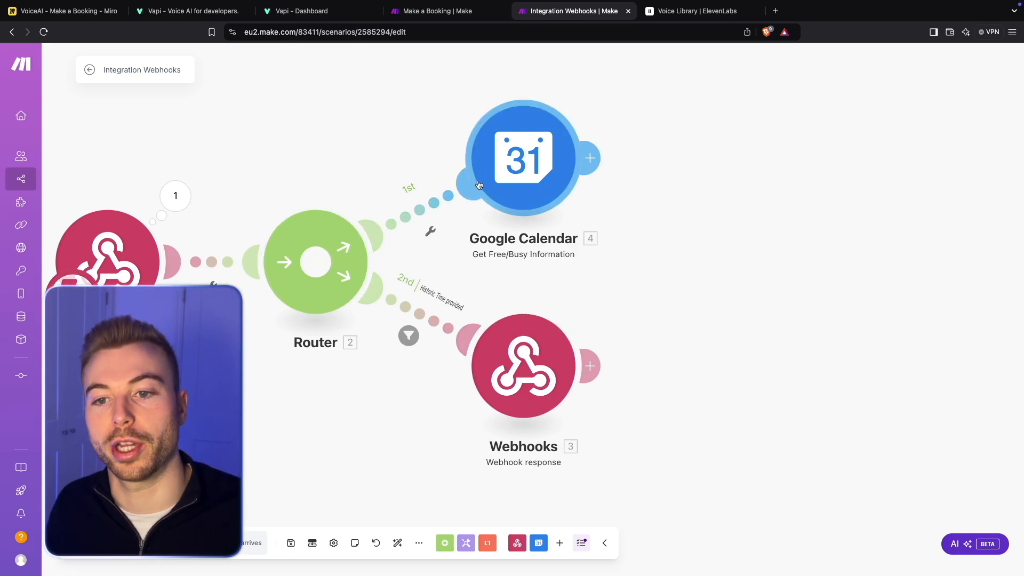
left_click_drag(683, 144, 642, 182)
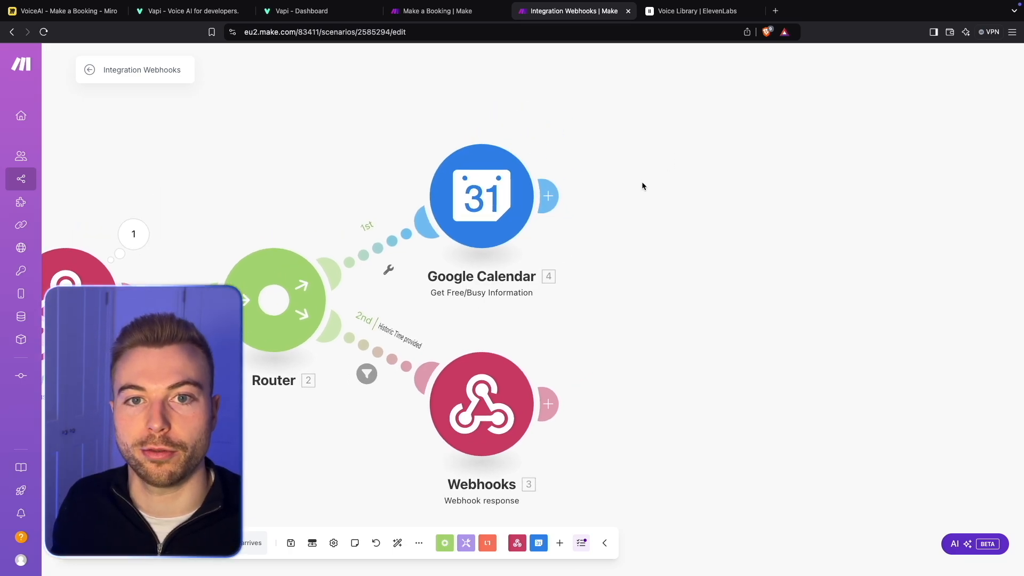
left_click(397, 543)
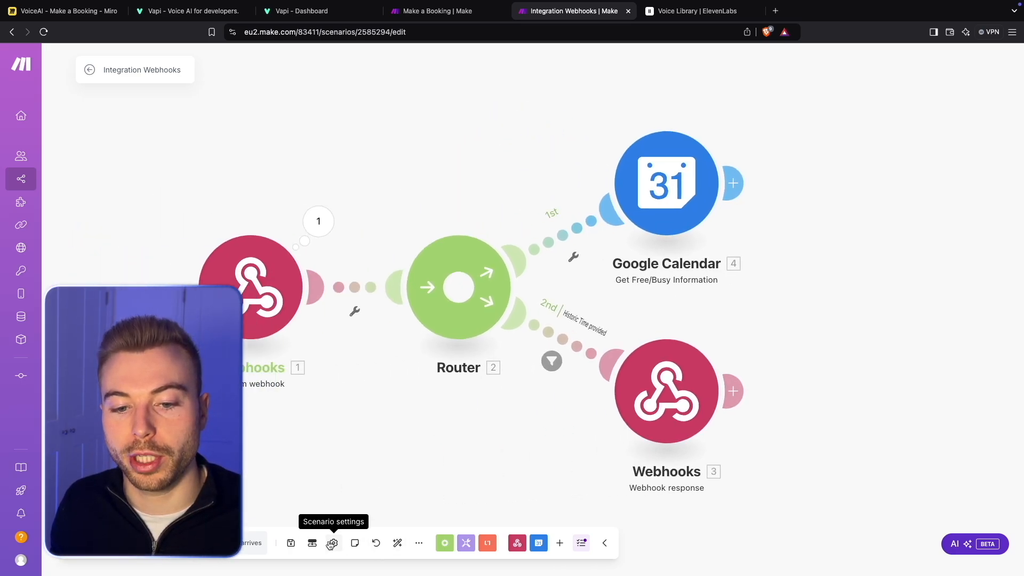
left_click(292, 543)
left_click_drag(795, 330, 562, 297)
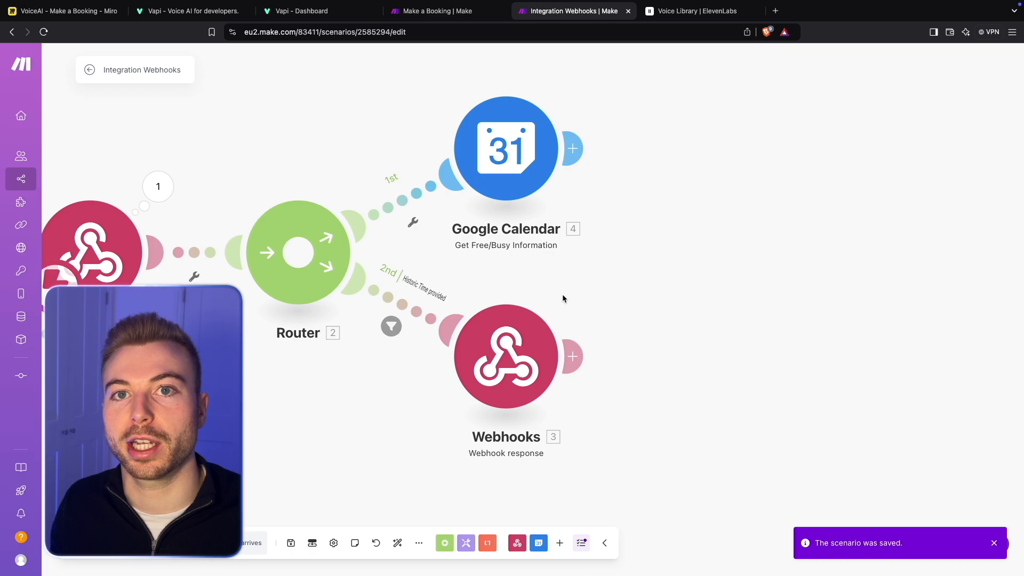
- Check the Make a Booking scenario for reference, then add a router after the Google Calendar module in Integration Webhooks
left_click(432, 12)
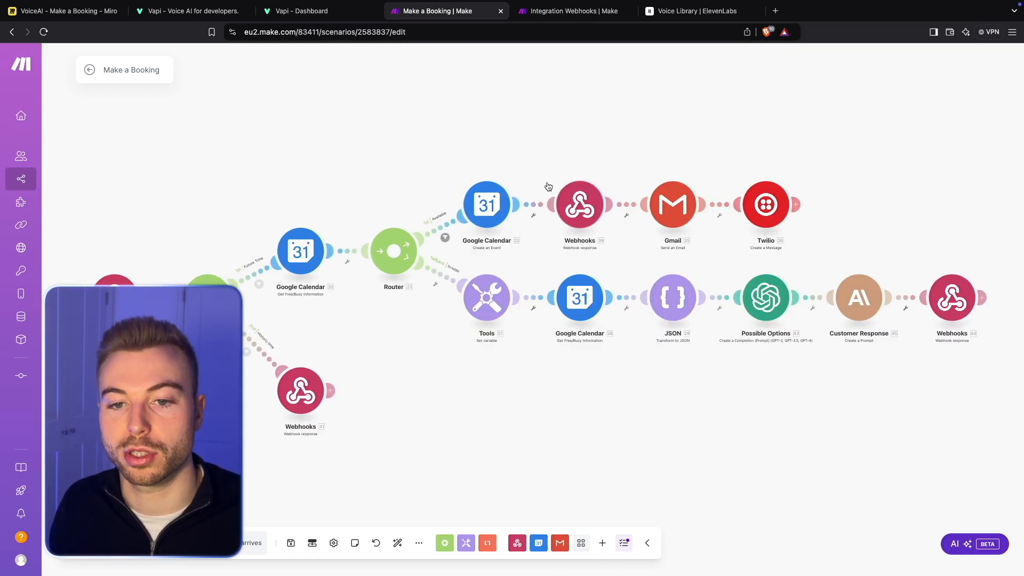
left_click(567, 11)
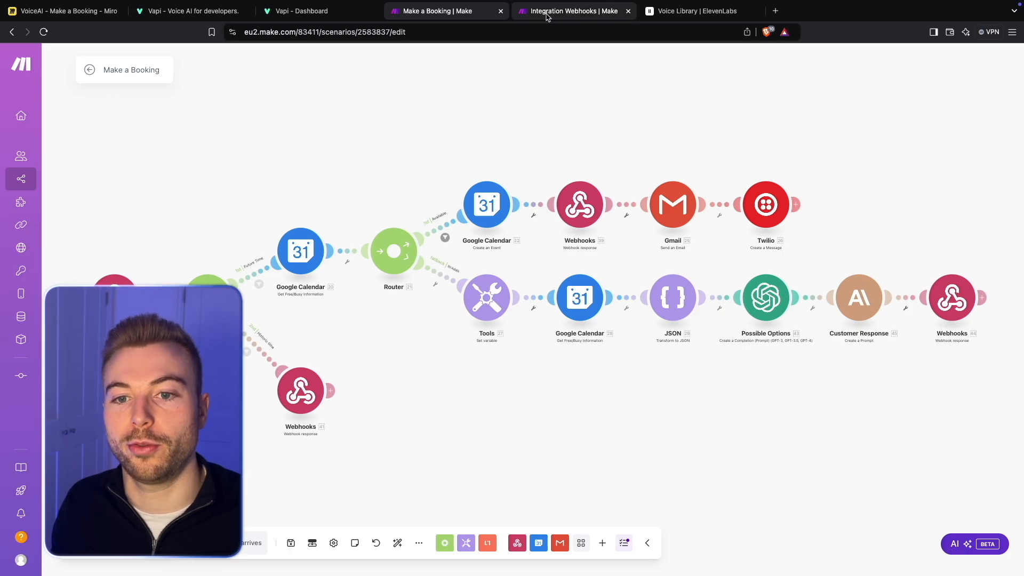
left_click(577, 150)
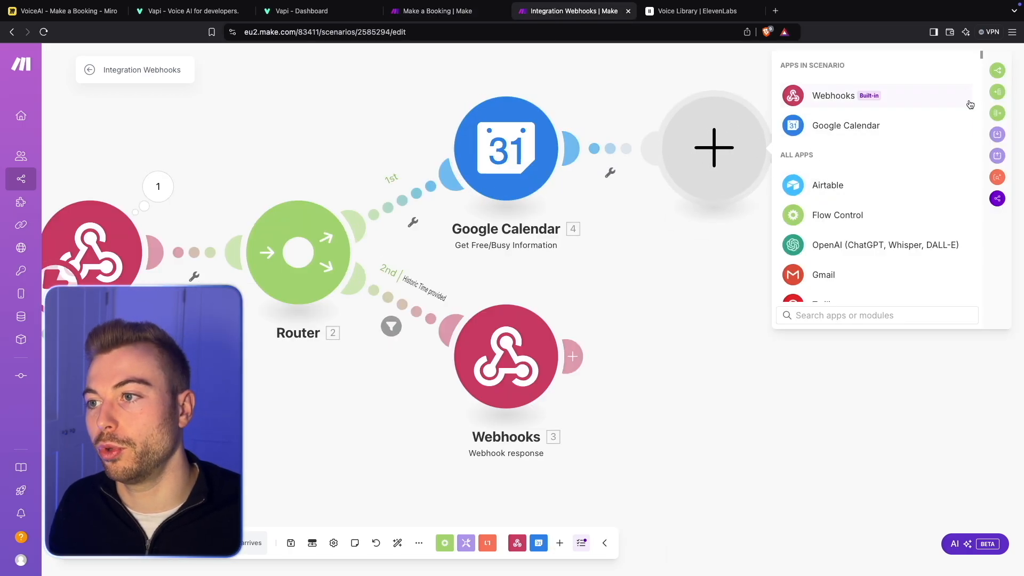
left_click(993, 69)
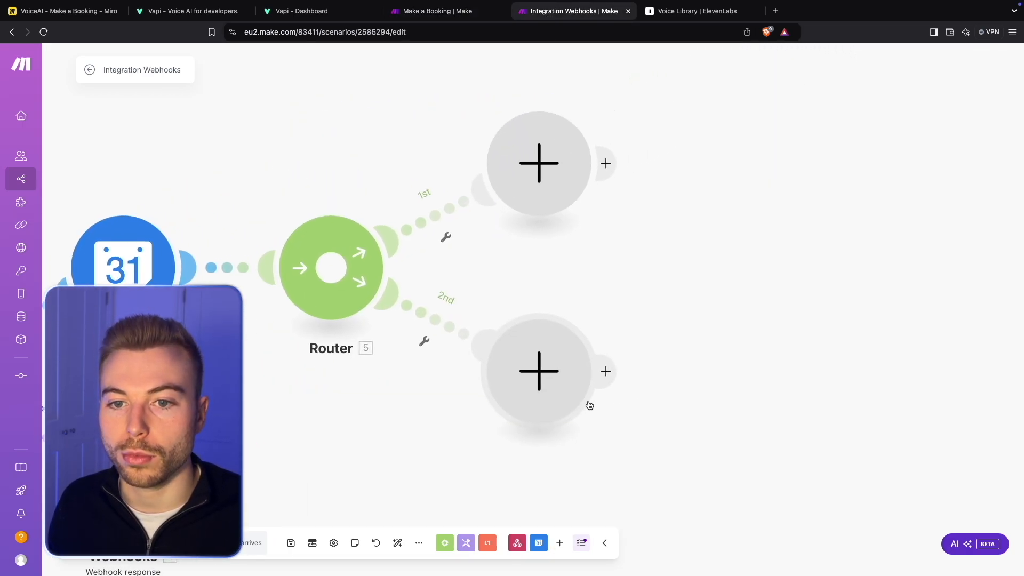
- Label the new router's first route filter "Time is available" and save it without a condition
left_click(370, 202)
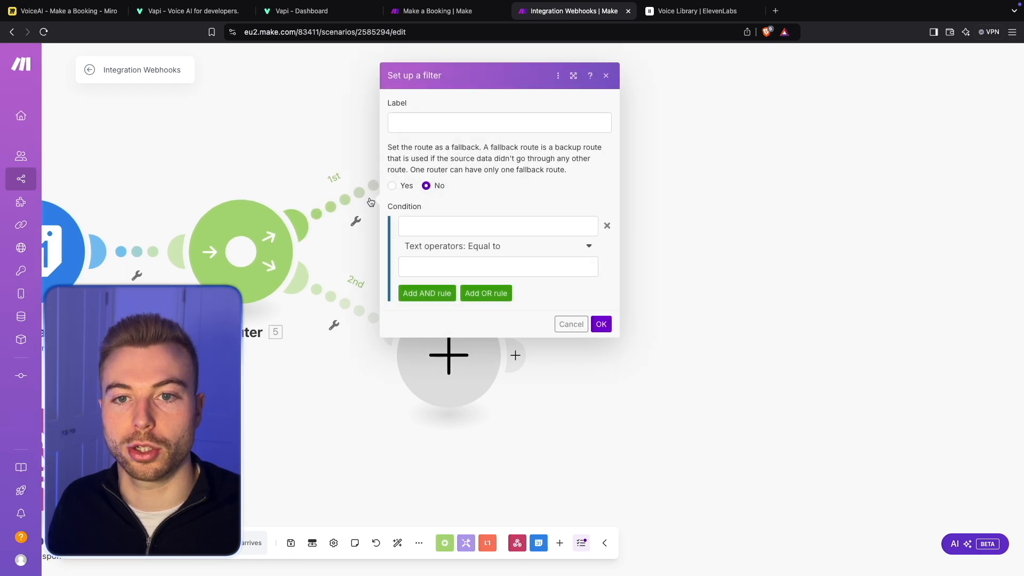
left_click(423, 120)
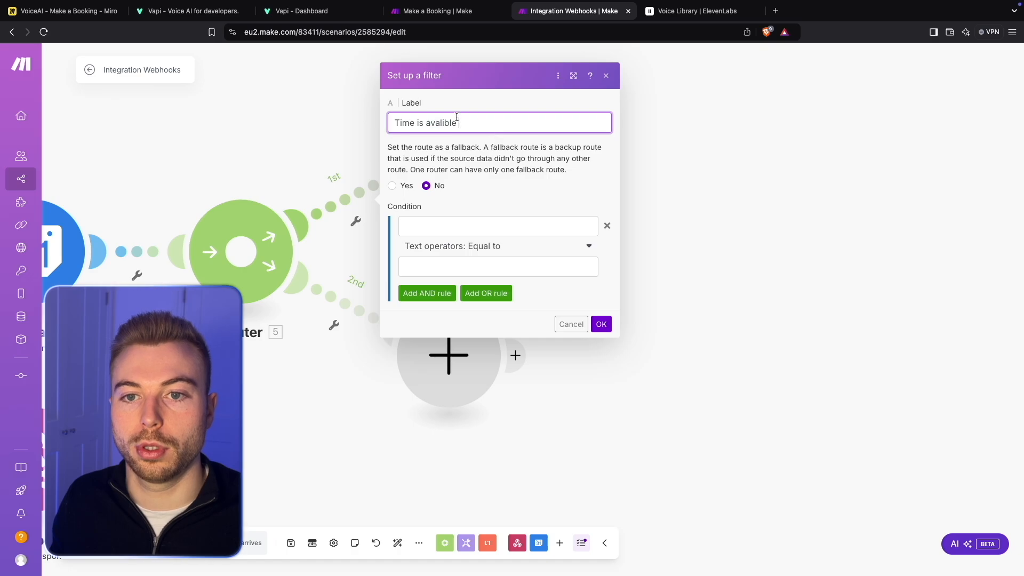
right_click(434, 123)
left_click(464, 138)
triple_click(478, 121)
key("super+c")
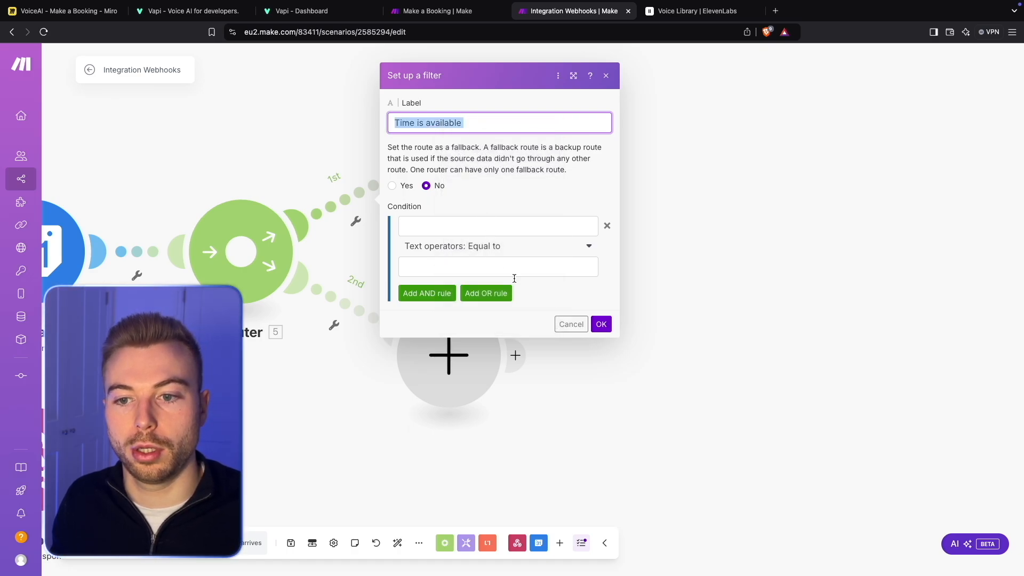
left_click(523, 227)
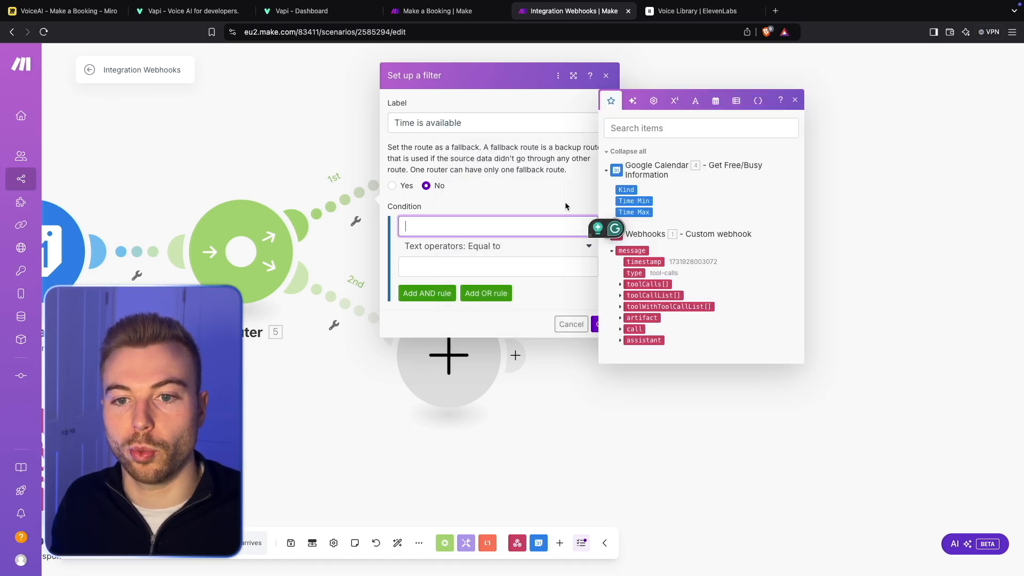
left_click(593, 325)
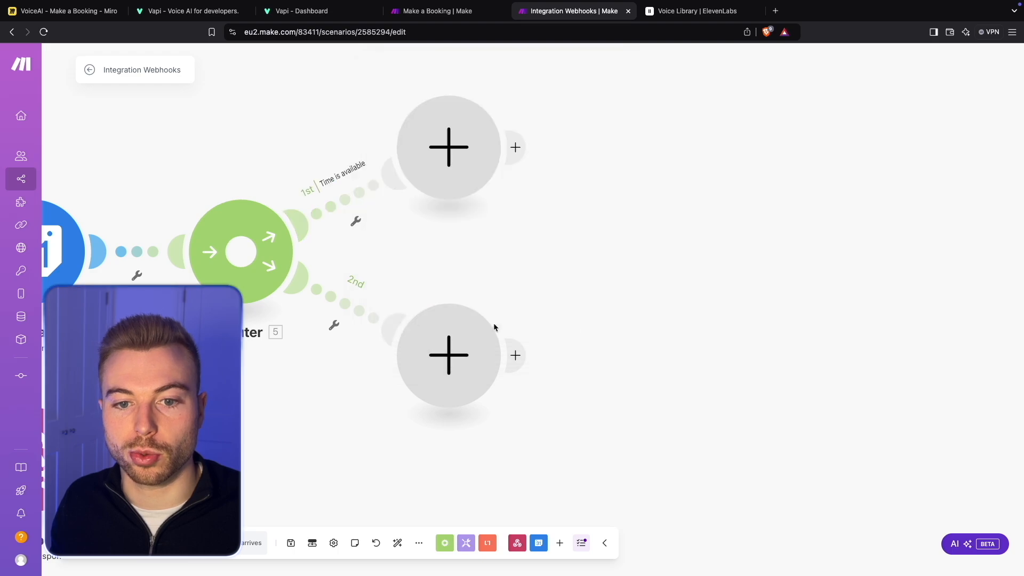
- Label the new router's second route filter "Time is not available" and save it
left_click(334, 325)
left_click(337, 337)
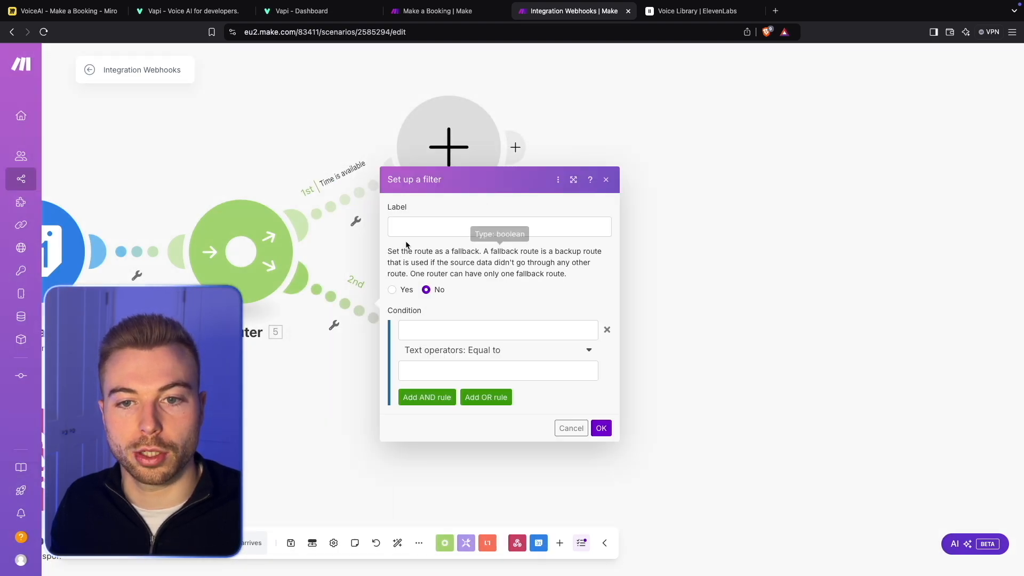
left_click(426, 219)
key("super+v")
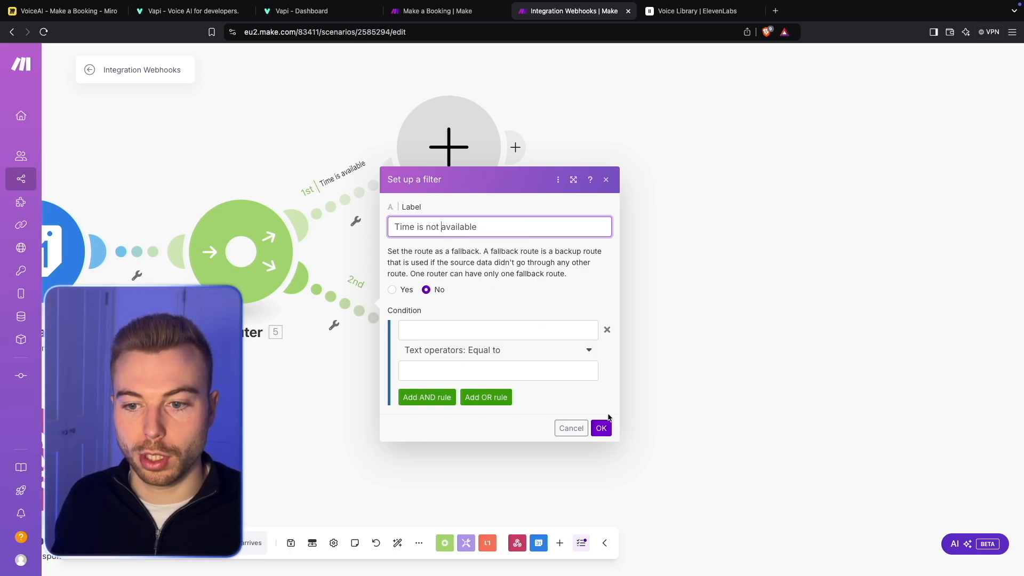
left_click(602, 428)
- Expand the custom webhook's output to the tool call arguments and copy the Preferred Time value 2024-11-19T10:00:00
scroll(602, 421, "left", 5)
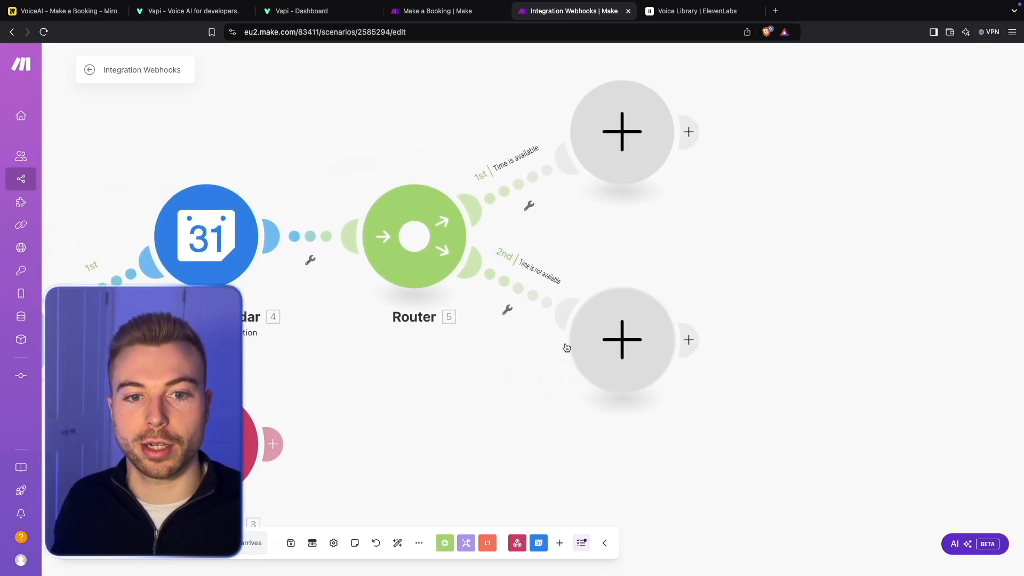
left_click_drag(429, 405, 492, 400)
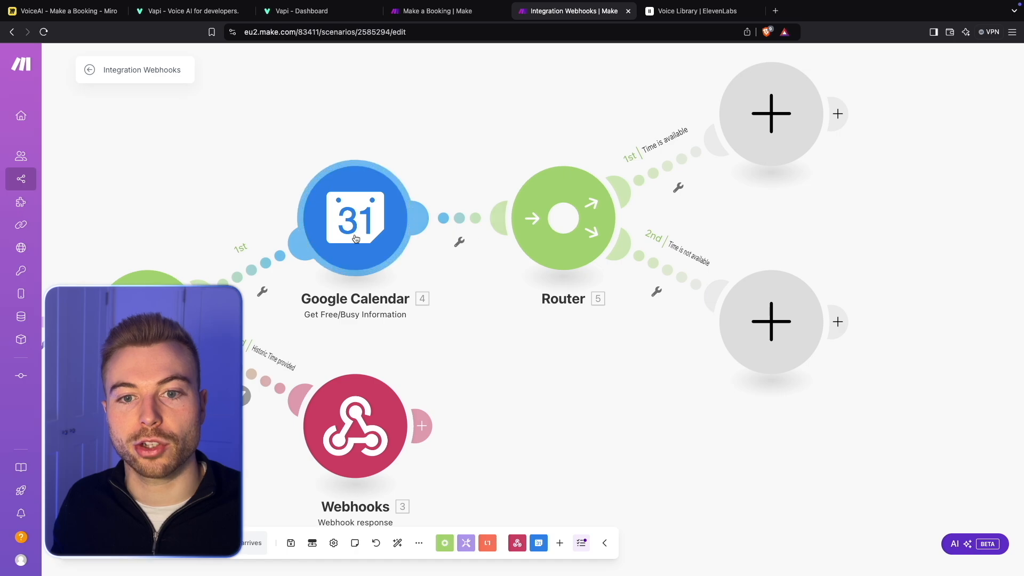
left_click(332, 199)
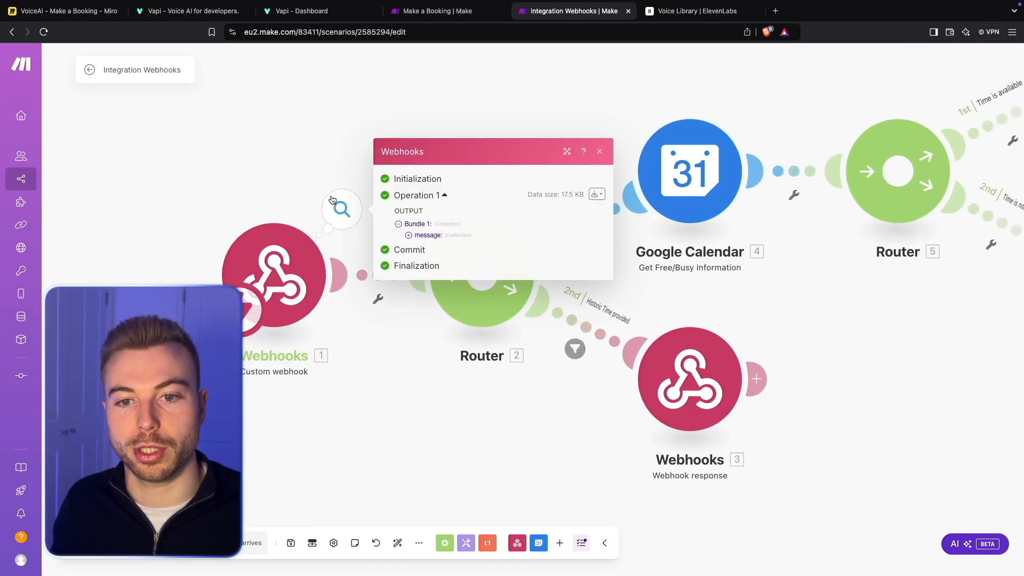
left_click(411, 236)
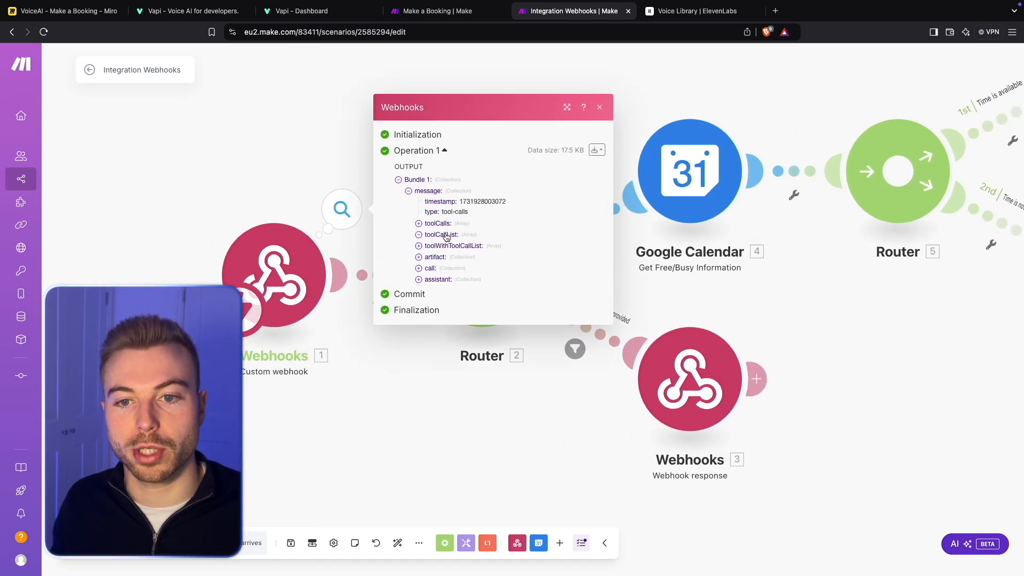
left_click(447, 238)
left_click(445, 219)
left_click(445, 224)
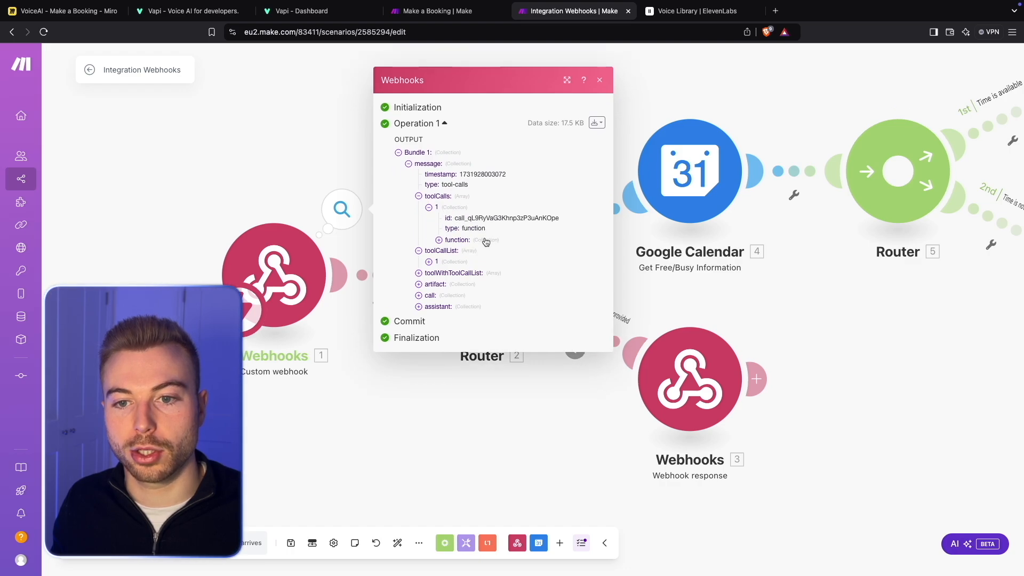
left_click(482, 242)
left_click(482, 255)
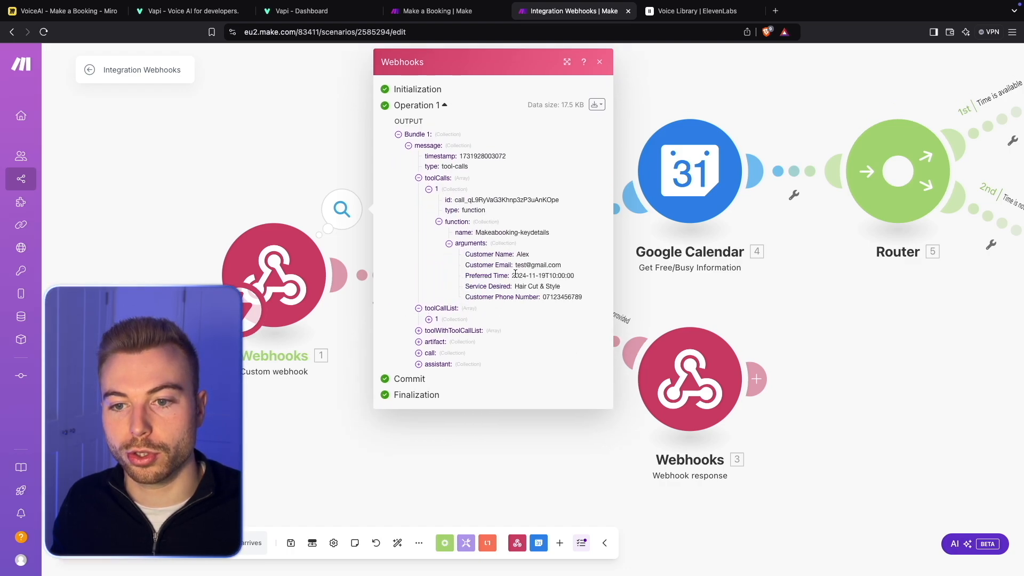
left_click_drag(512, 273, 570, 277)
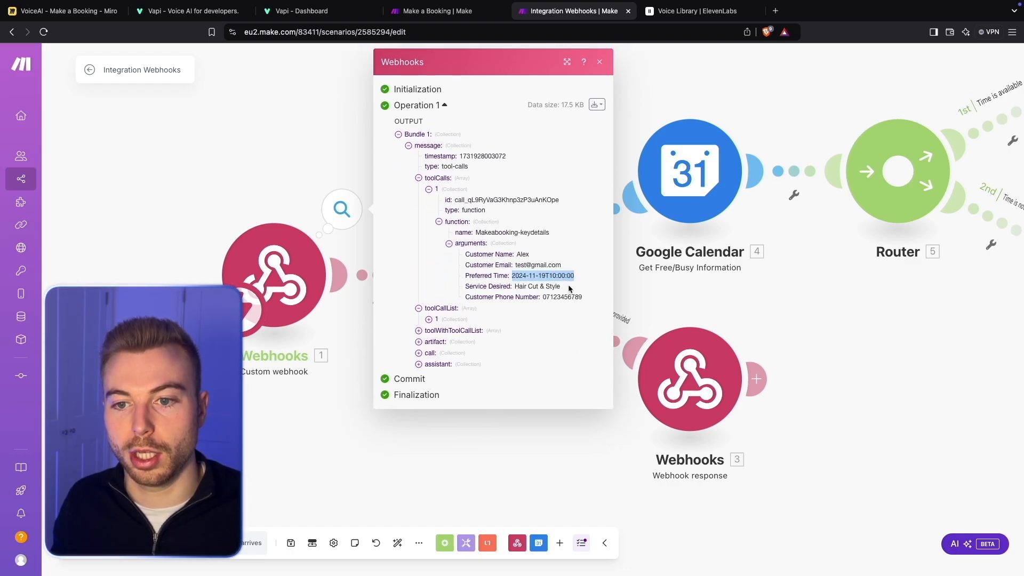
left_click_drag(910, 324, 804, 371)
left_click(761, 358)
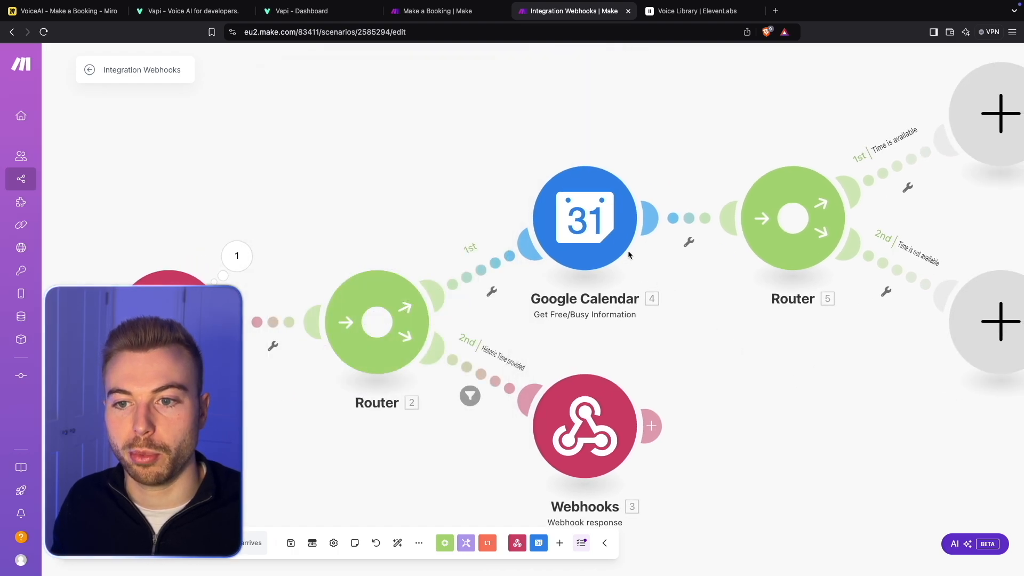
- Run only the Google Calendar free/busy module with Preferred Time 2024-11-19T10:00:00 and inspect the calendars in its output
right_click(620, 241)
left_click(647, 267)
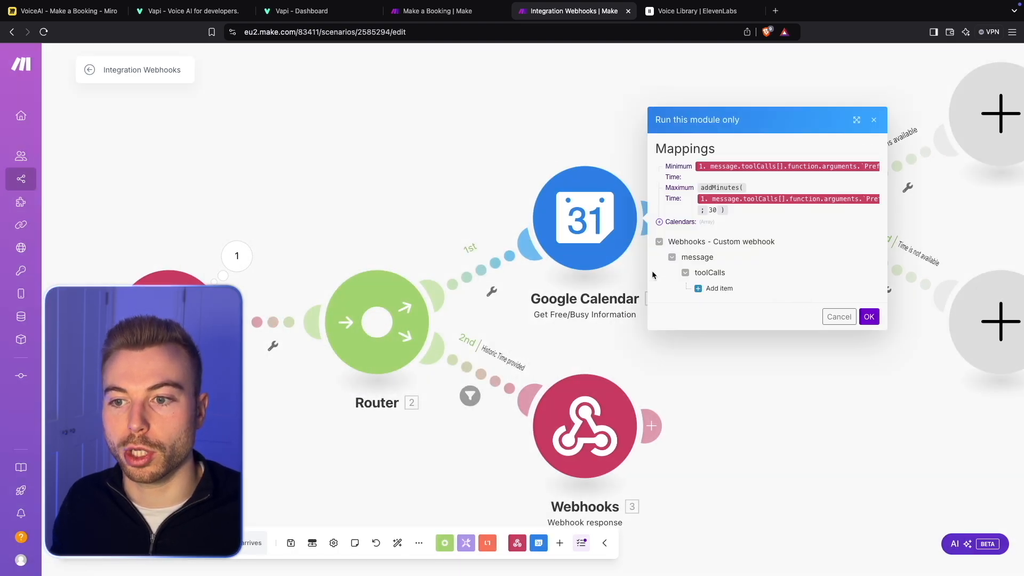
left_click(420, 238)
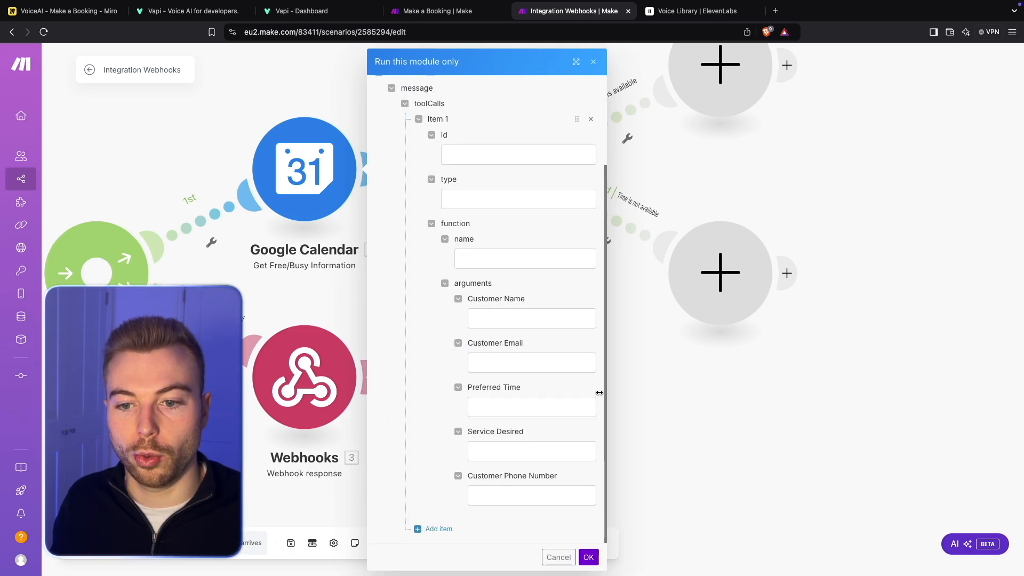
left_click(526, 404)
type("2024-11-19T10:00:00")
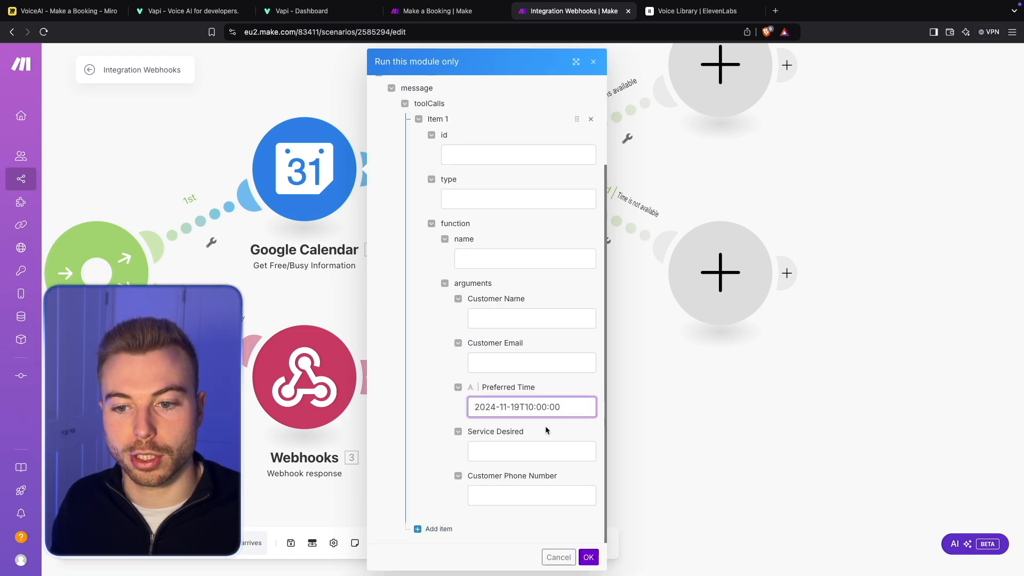
left_click(588, 557)
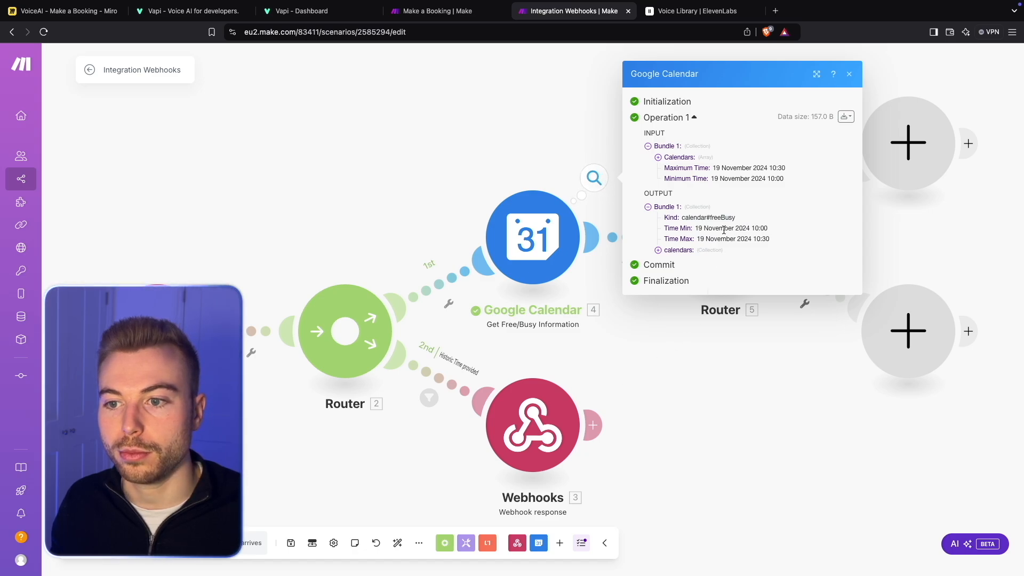
left_click(692, 250)
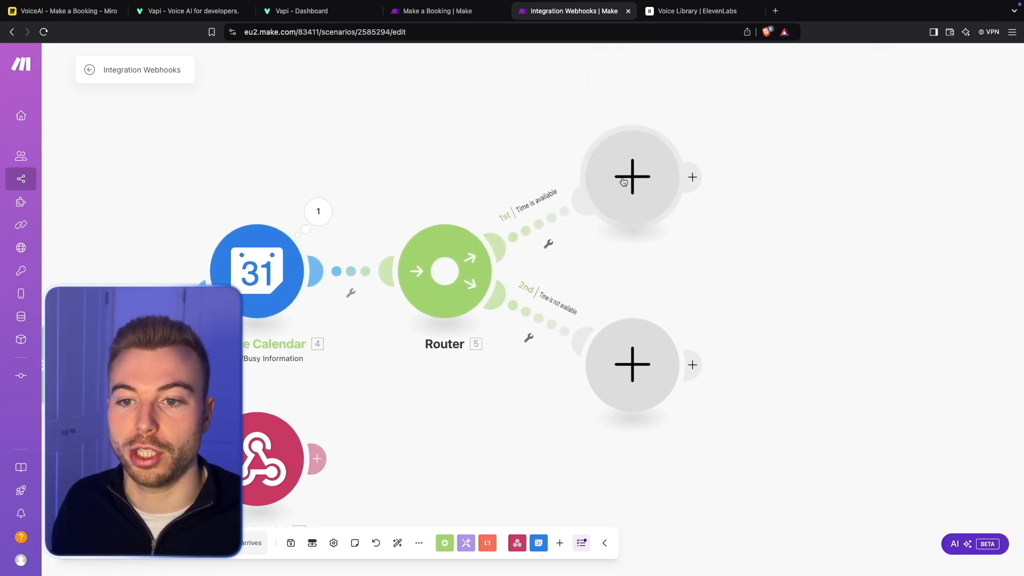
- Set the "Time is available" filter's condition to the calendar's busy[] array with the Does not exist operator and save it
left_click(539, 220)
left_click(622, 250)
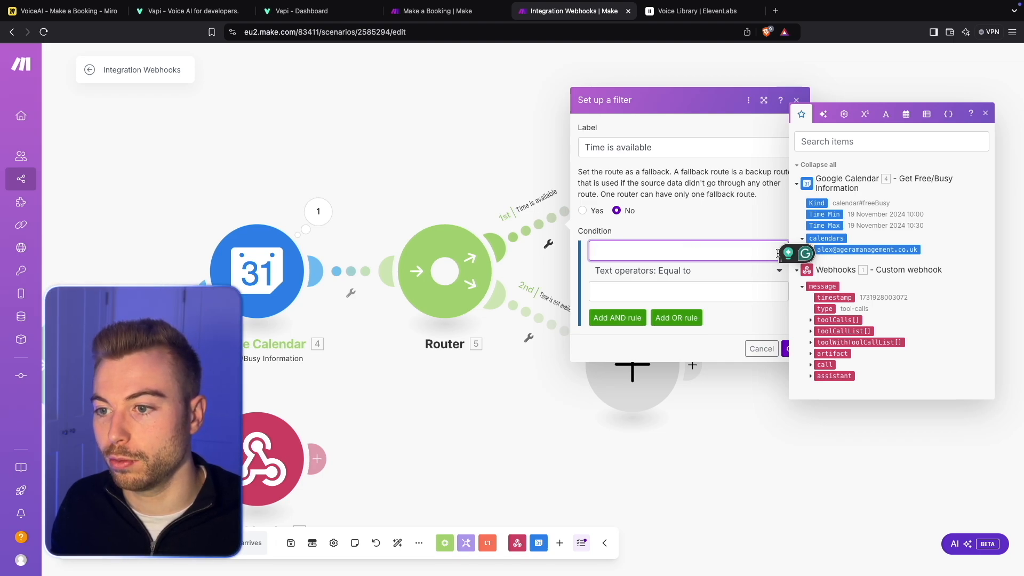
left_click(811, 250)
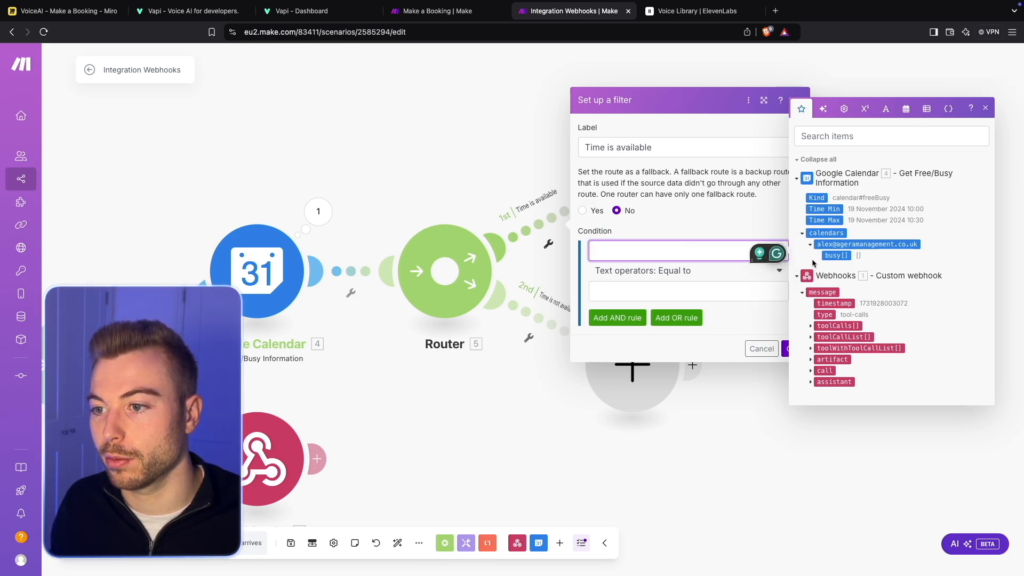
left_click(835, 257)
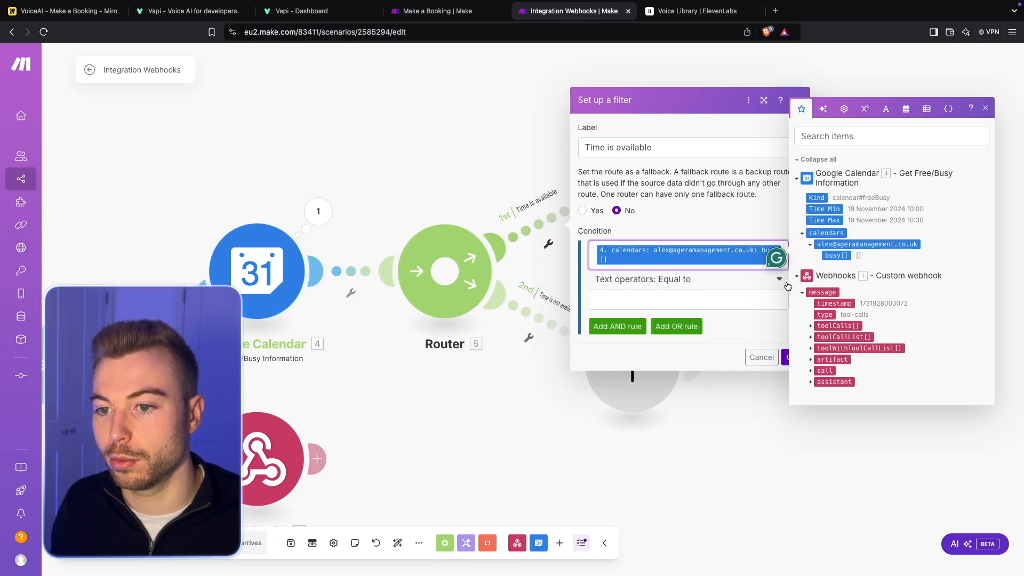
left_click(660, 279)
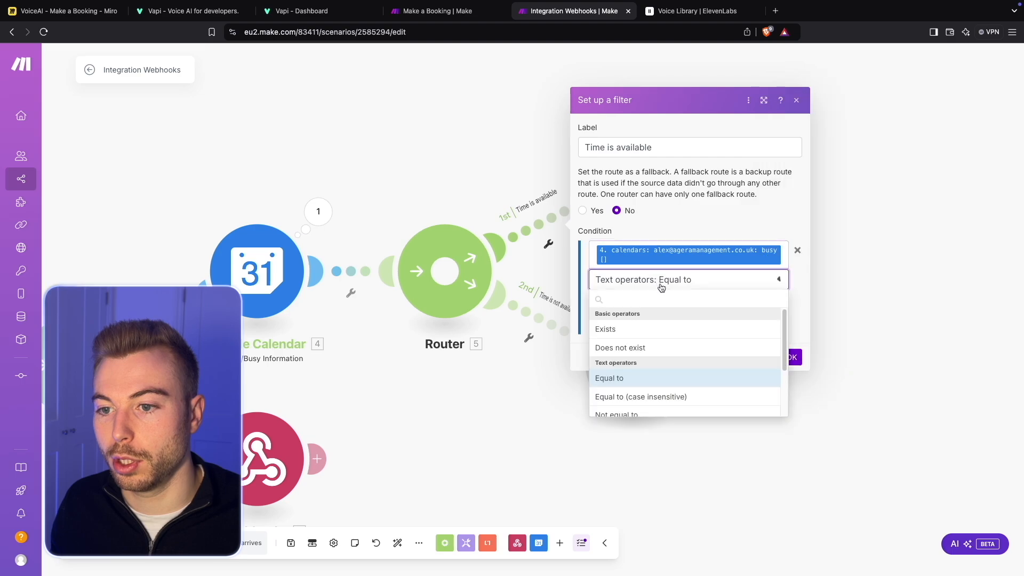
left_click(658, 348)
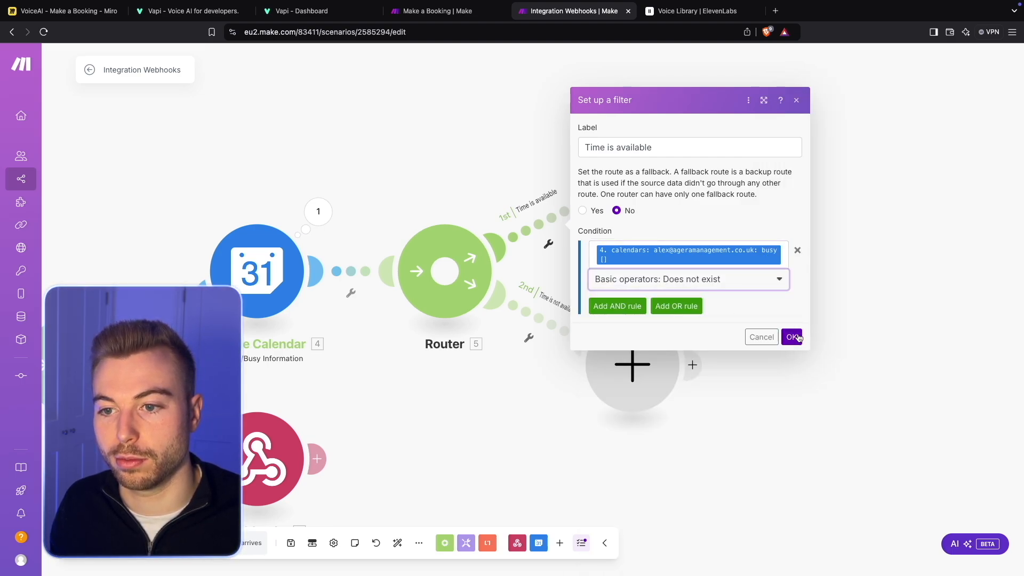
left_click(740, 286)
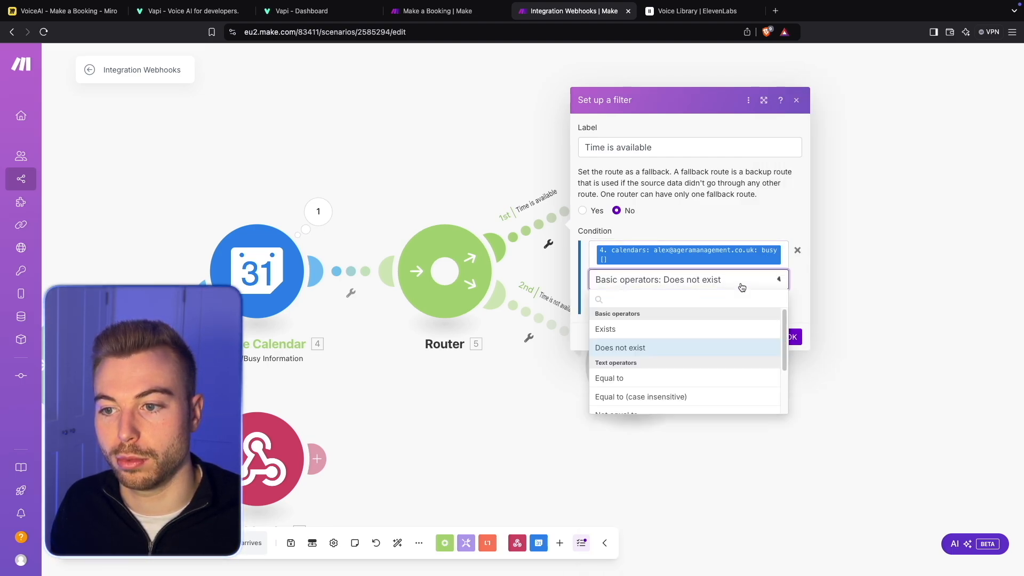
left_click(792, 337)
- Set the "Time is not available" filter's condition to the calendar's busy[] array with the Exists operator and save it
left_click(538, 318)
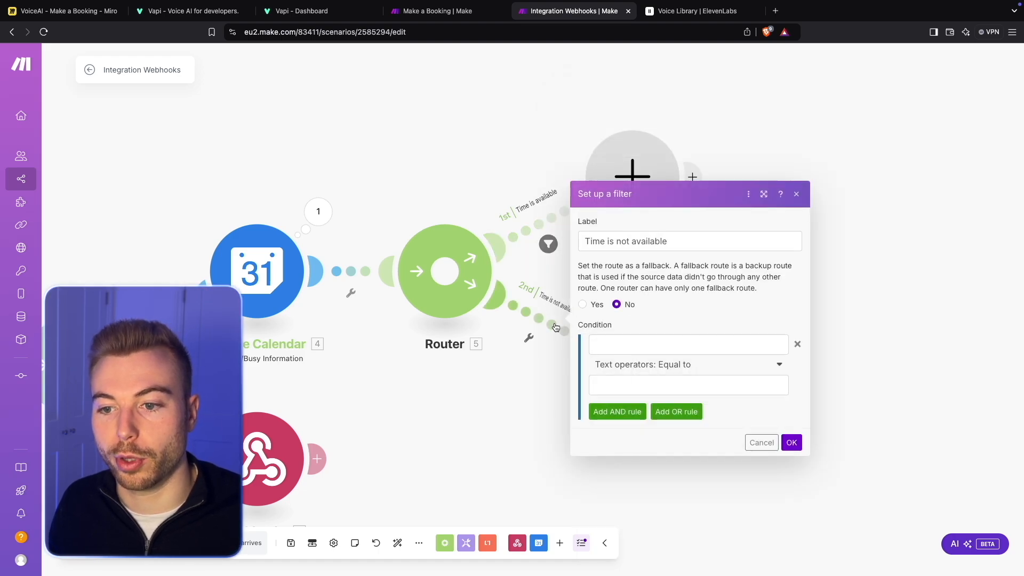
left_click(661, 344)
left_click(810, 344)
left_click(835, 355)
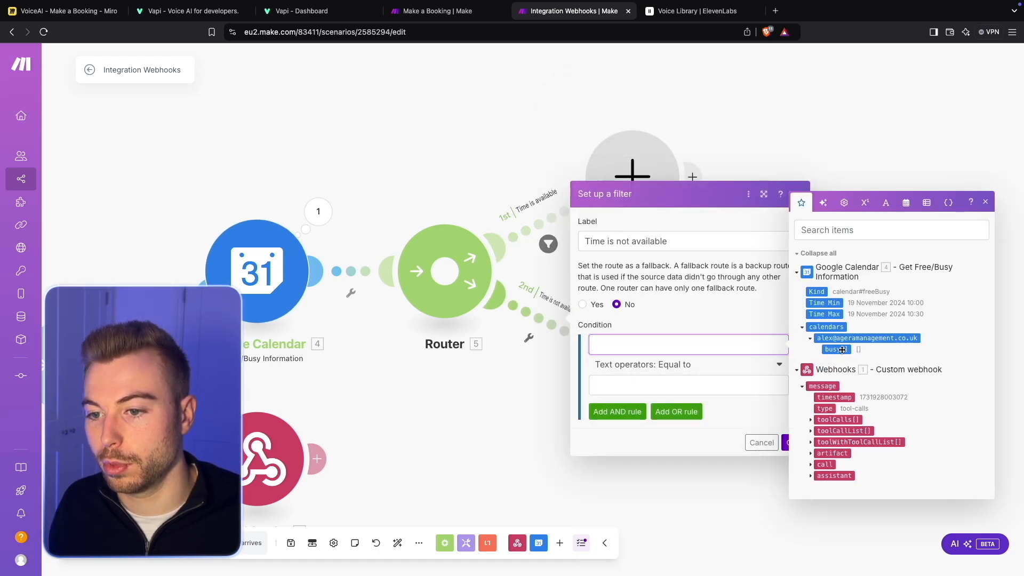
left_click(673, 376)
left_click(673, 376)
left_click(642, 419)
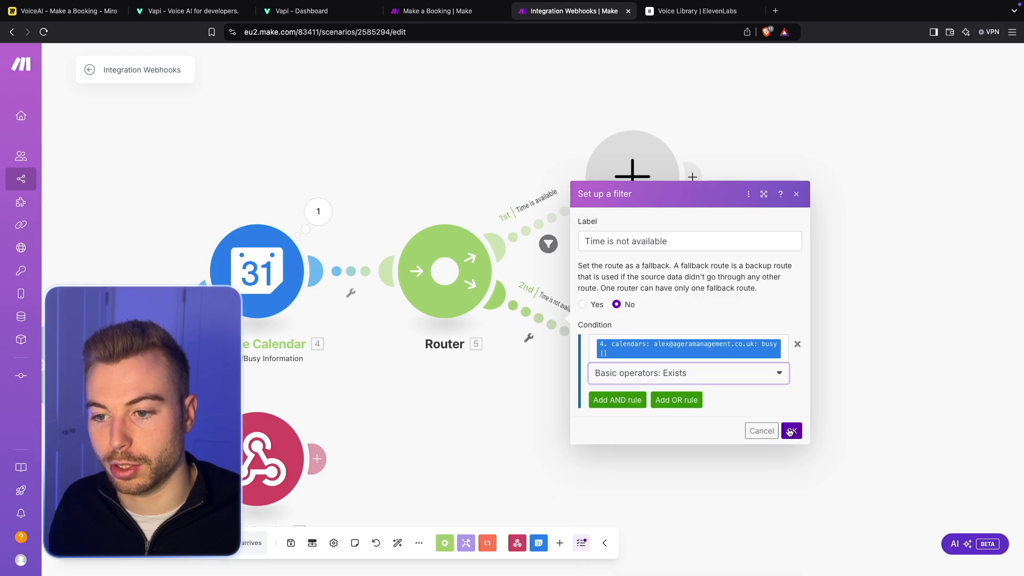
left_click(791, 431)
- Check which busy[] value and operator the "Available" filter uses in the finished Make a Booking scenario
left_click(437, 10)
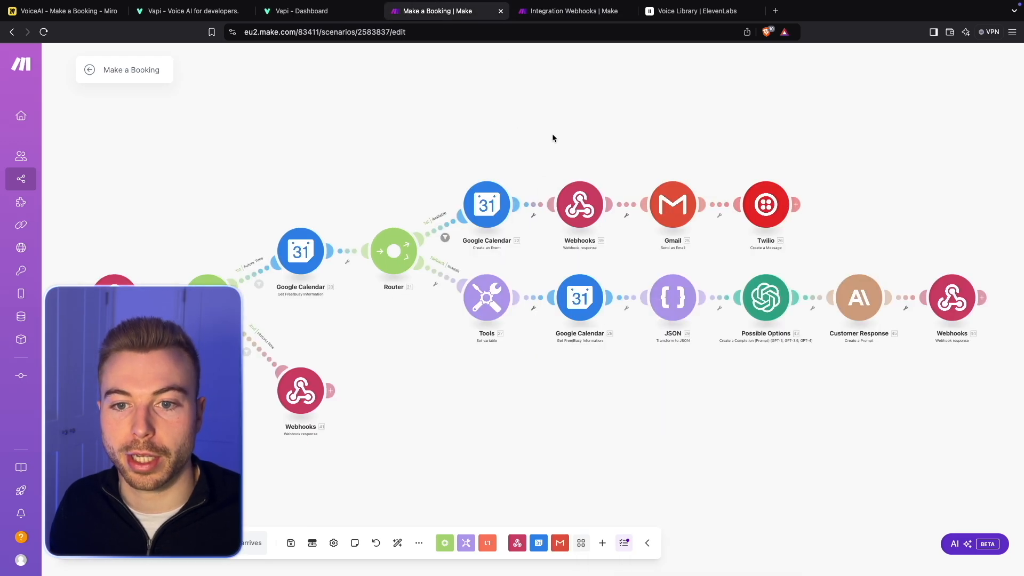
left_click(443, 236)
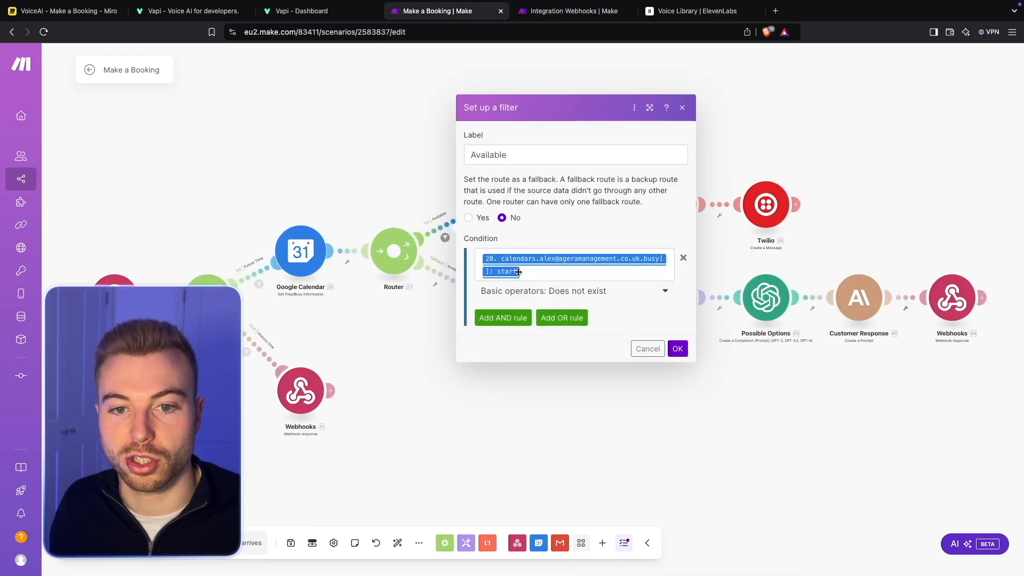
left_click(418, 200)
left_click(500, 214)
left_click(405, 161)
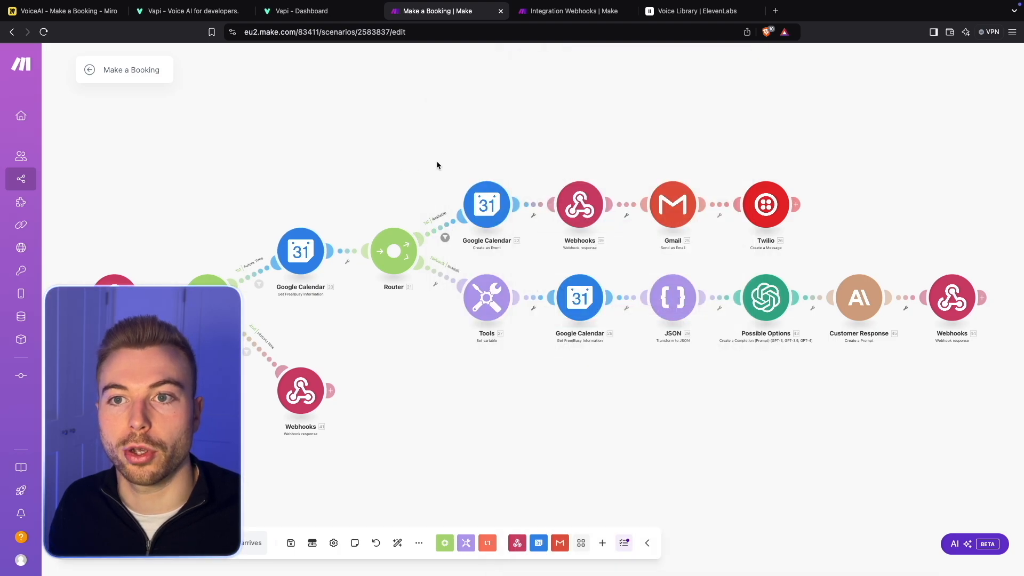
- Back in the Integration Webhooks scenario, run only the Google Calendar free/busy module with Preferred Time 2024-11-19T13:00:00
left_click(544, 11)
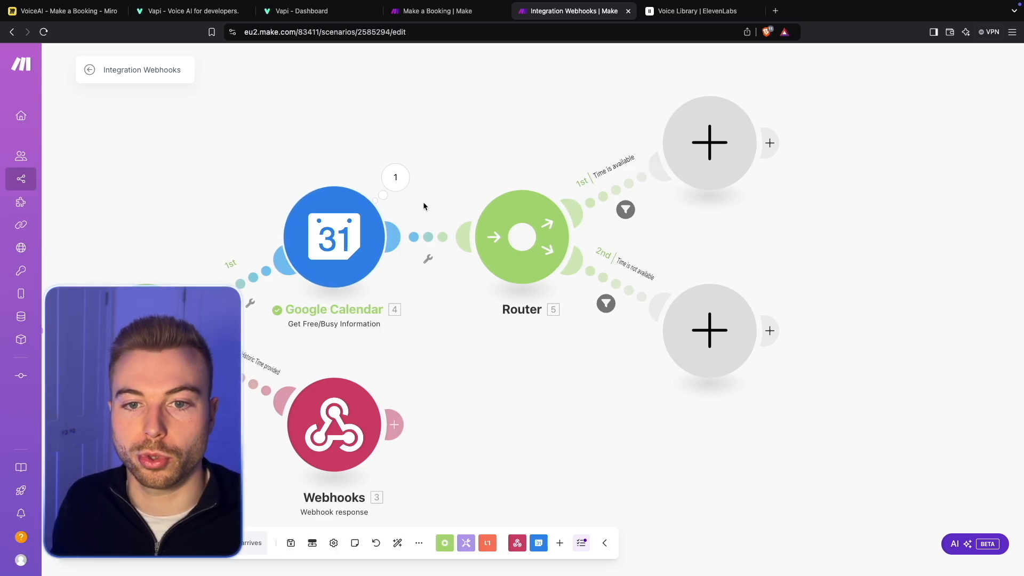
right_click(353, 214)
left_click(397, 239)
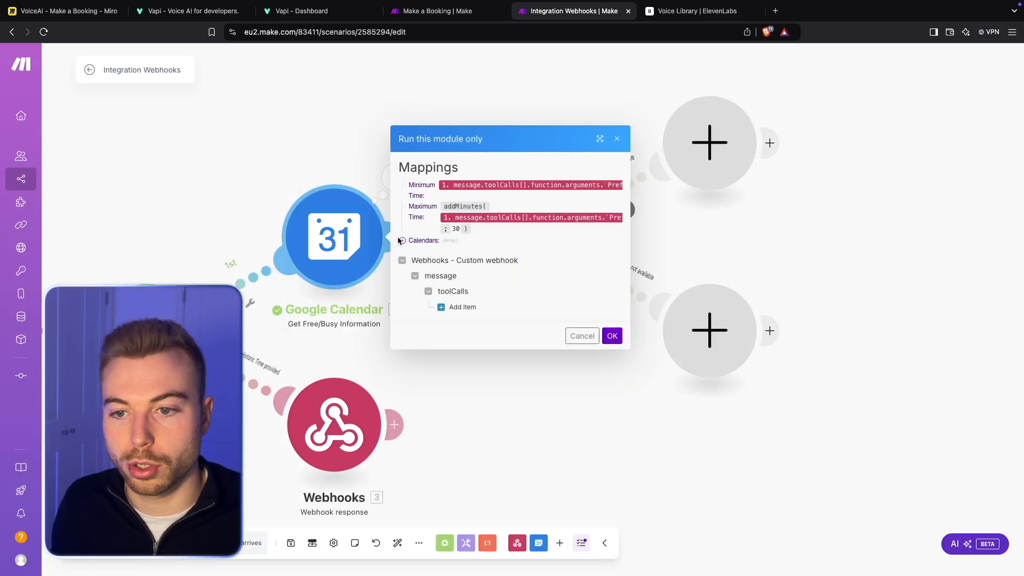
left_click(462, 303)
scroll(542, 360, "down", 3)
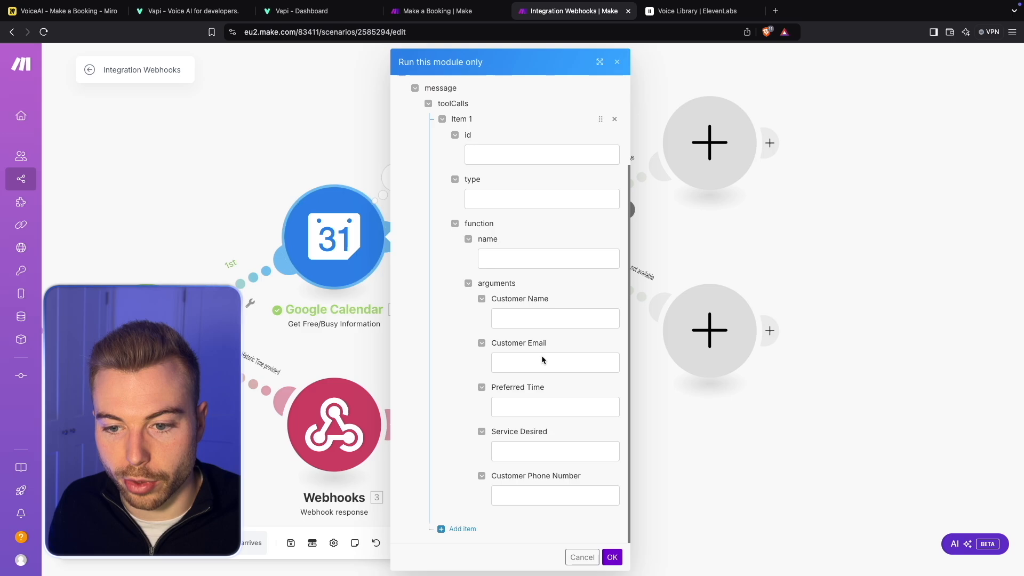
left_click(555, 408)
type("2024-11-19T10:00:00")
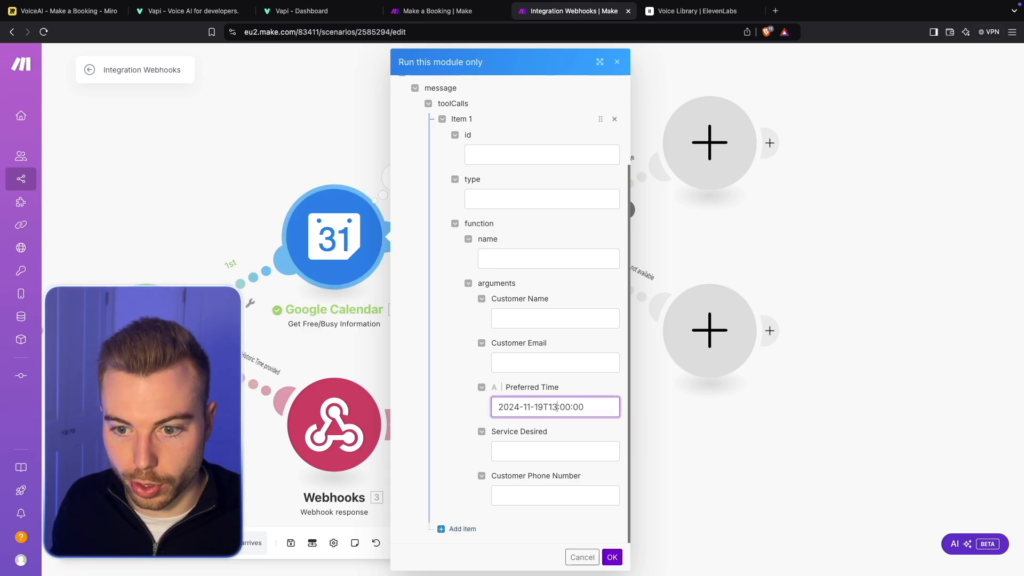
key("BackSpace")
type("2")
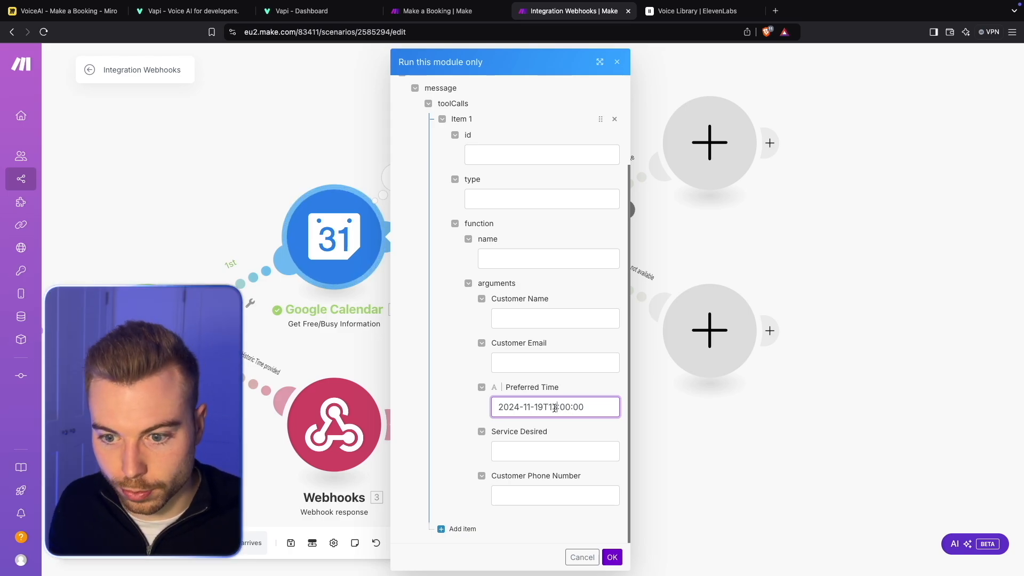
left_click(611, 557)
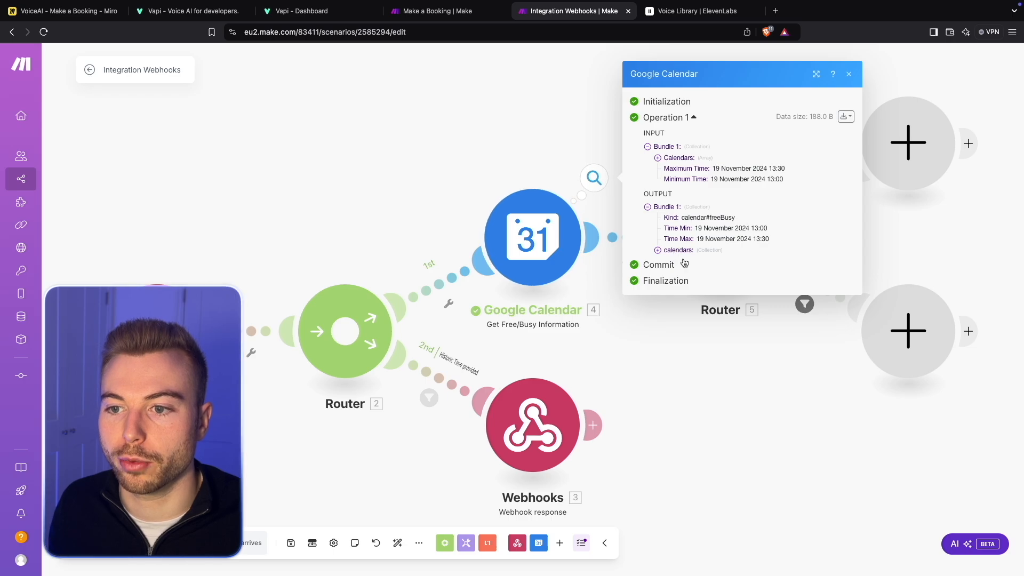
- Expand the free/busy output's calendars collection down to the first busy entry's start and end times
left_click(685, 249)
left_click(695, 256)
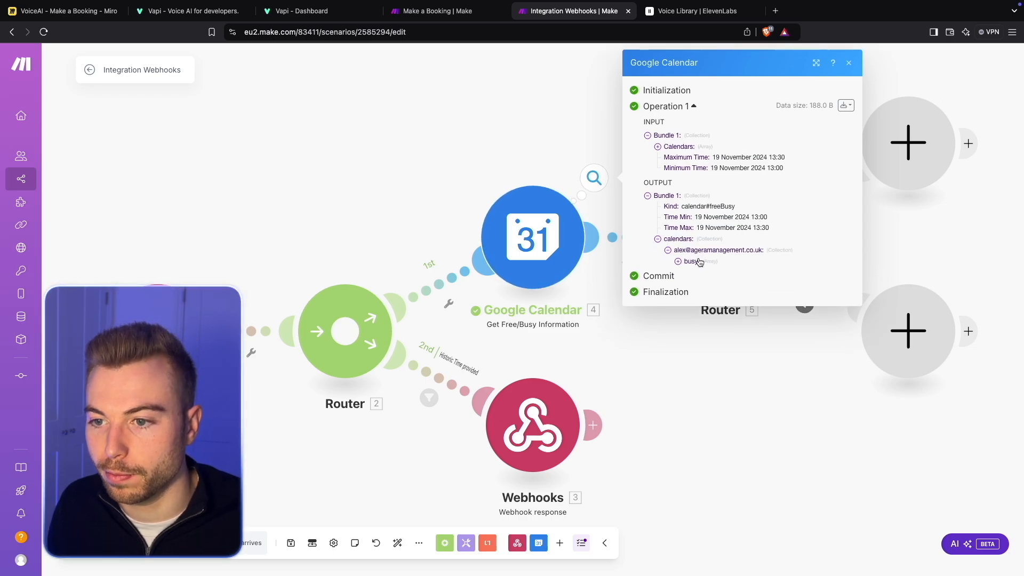
left_click(691, 260)
left_click(695, 271)
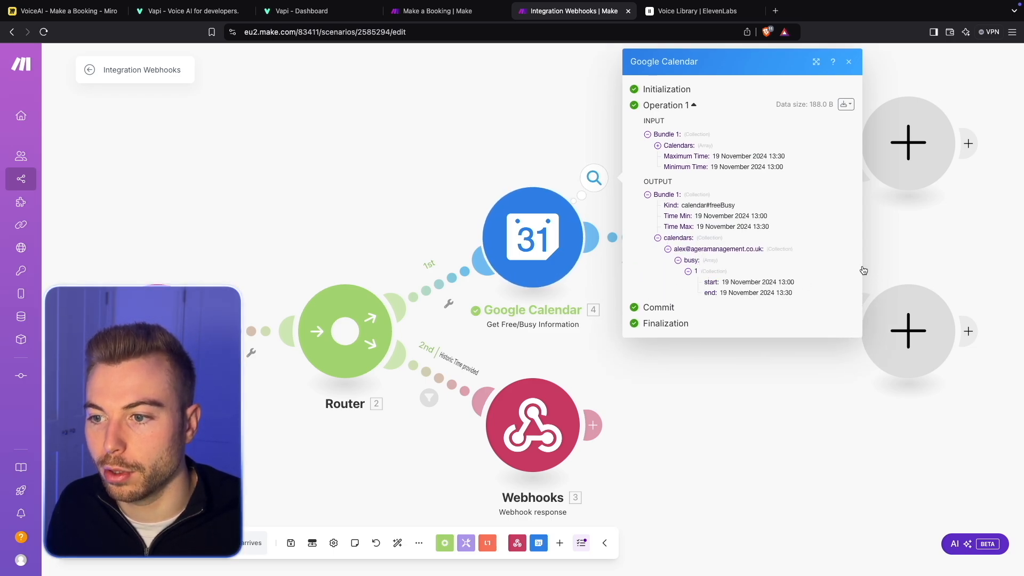
- Remove the existing busy[] condition from the "Time is available" filter
left_click_drag(949, 243, 756, 263)
left_click(756, 264)
left_click(631, 230)
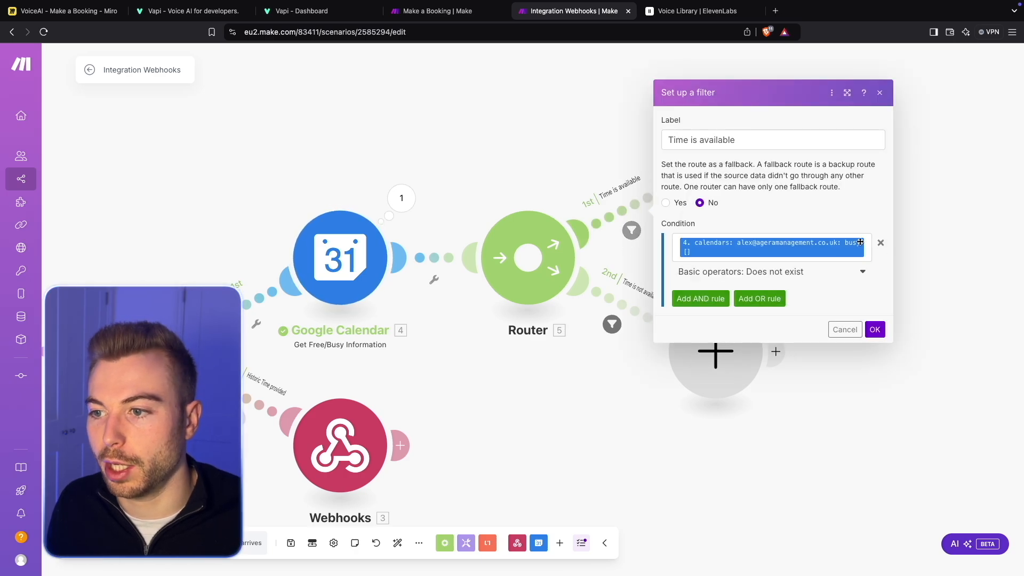
left_click(821, 251)
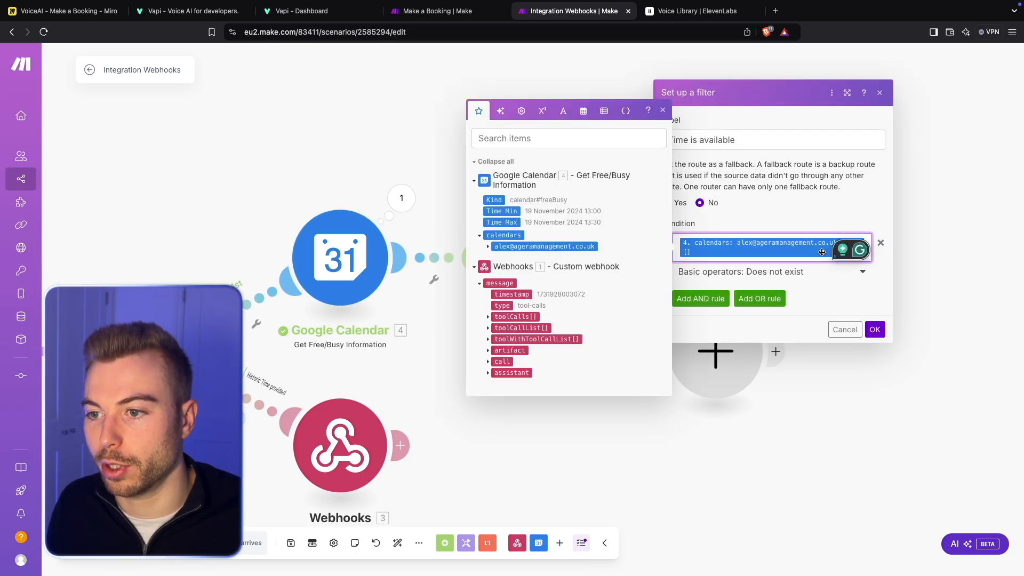
left_click(880, 264)
left_click(881, 243)
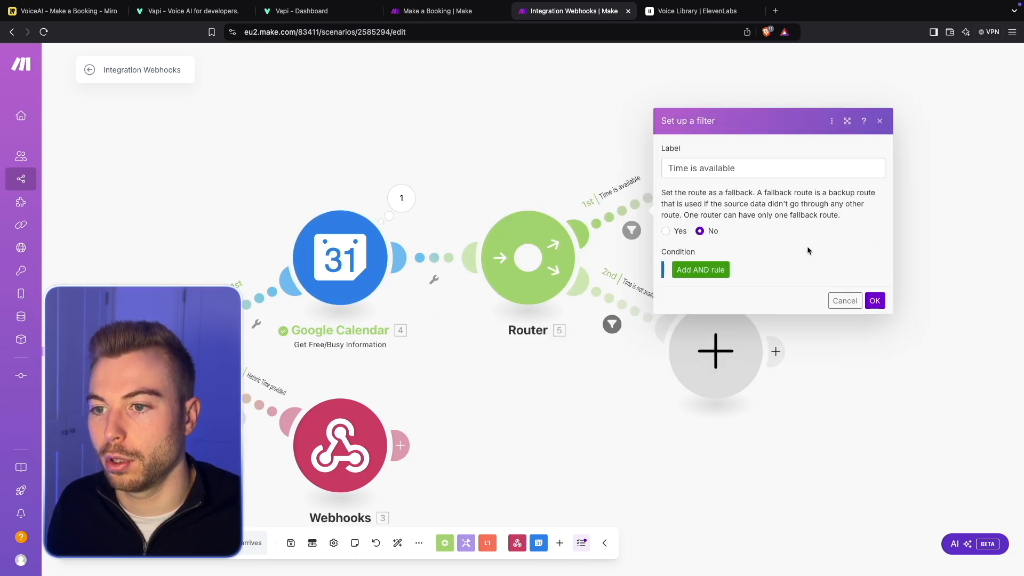
- Add a condition to the "Time is available" filter that the calendar's busy[]: start Does not exist, and save it
left_click(700, 268)
left_click(794, 235)
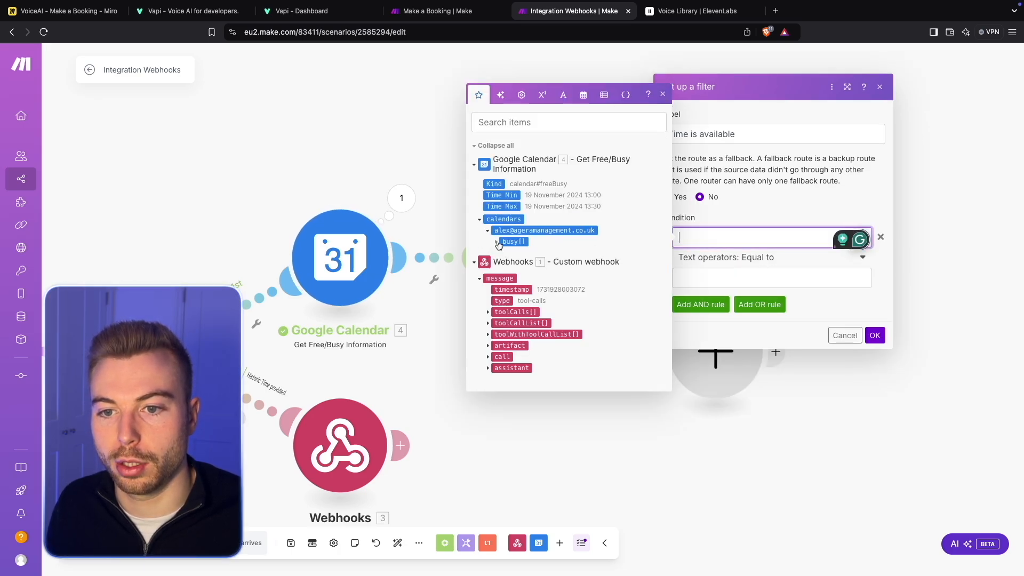
left_click(496, 241)
left_click(519, 242)
left_click(791, 269)
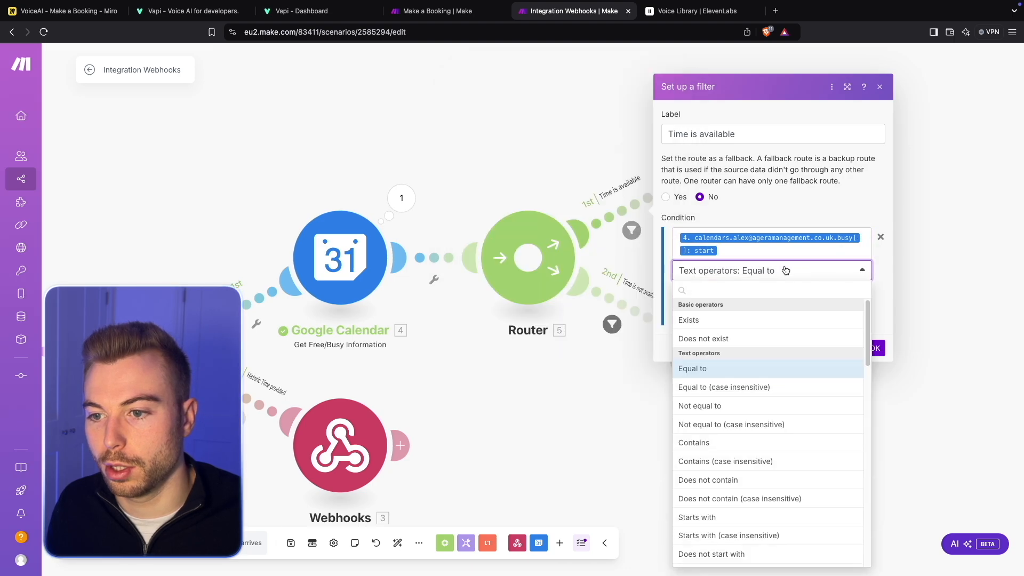
left_click(734, 338)
left_click(873, 327)
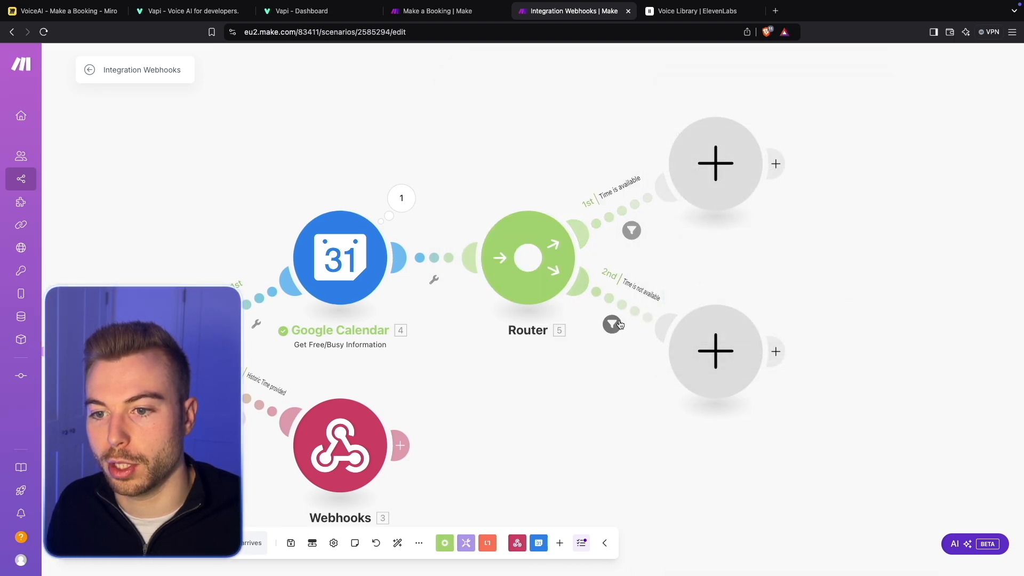
- Replace the "Time is not available" filter's condition with the calendar's busy[]: start using the Exists operator, and save it
left_click(648, 303)
left_click(879, 336)
left_click(700, 335)
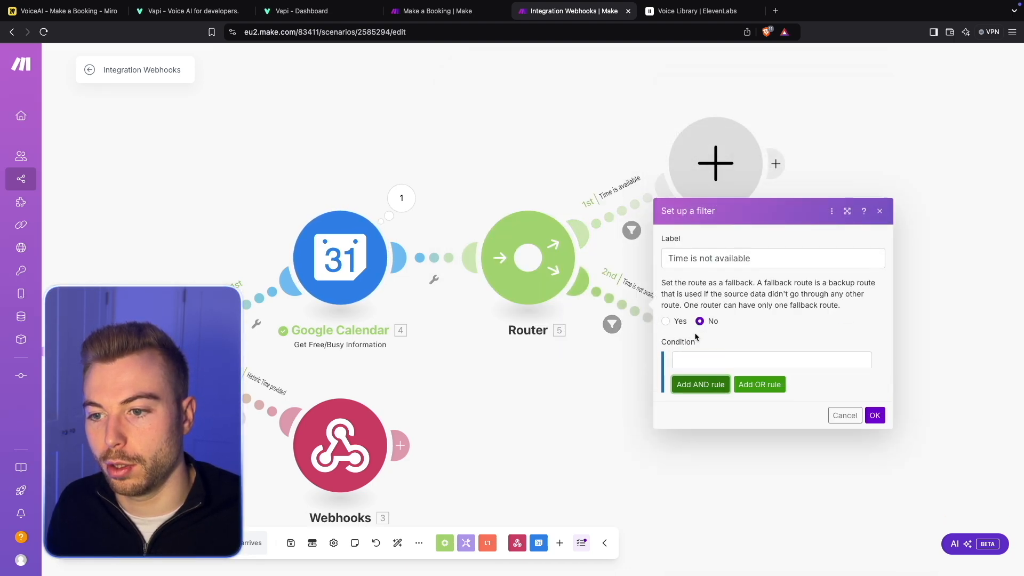
left_click(746, 328)
left_click(490, 331)
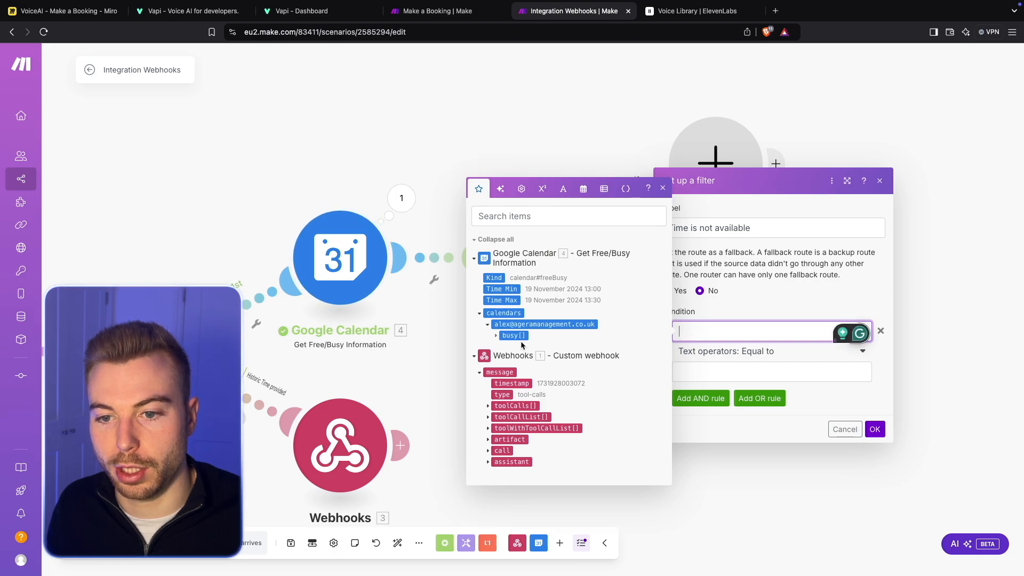
left_click(495, 325)
left_click(530, 337)
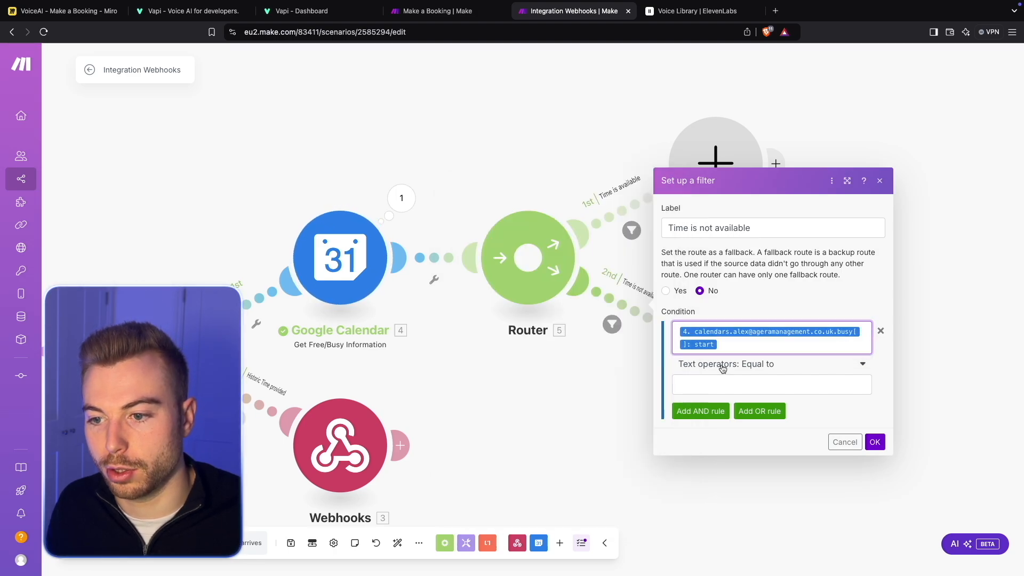
left_click(722, 365)
left_click(727, 414)
left_click(875, 422)
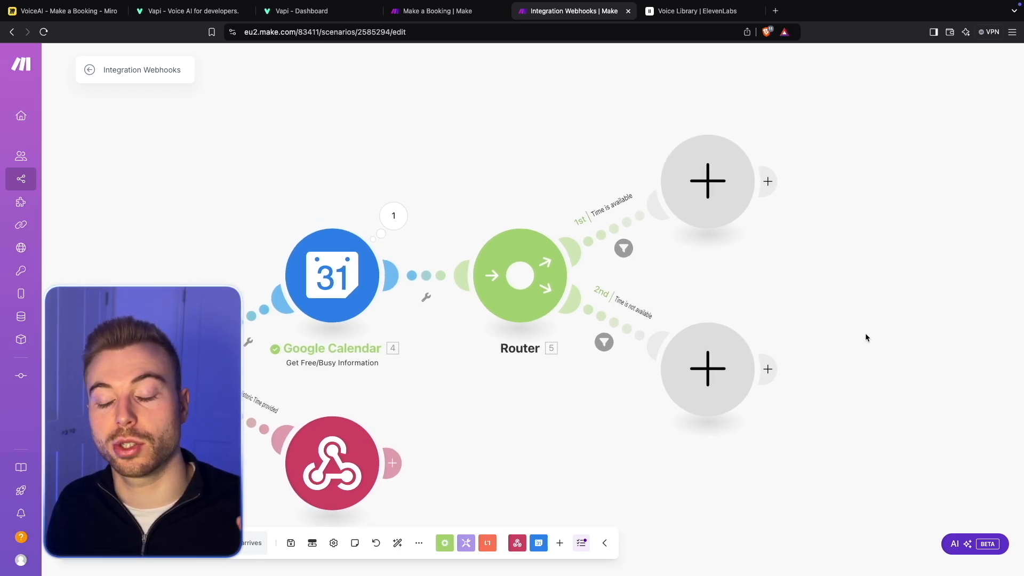
- Auto-align the scenario's modules
left_click_drag(866, 304, 838, 303)
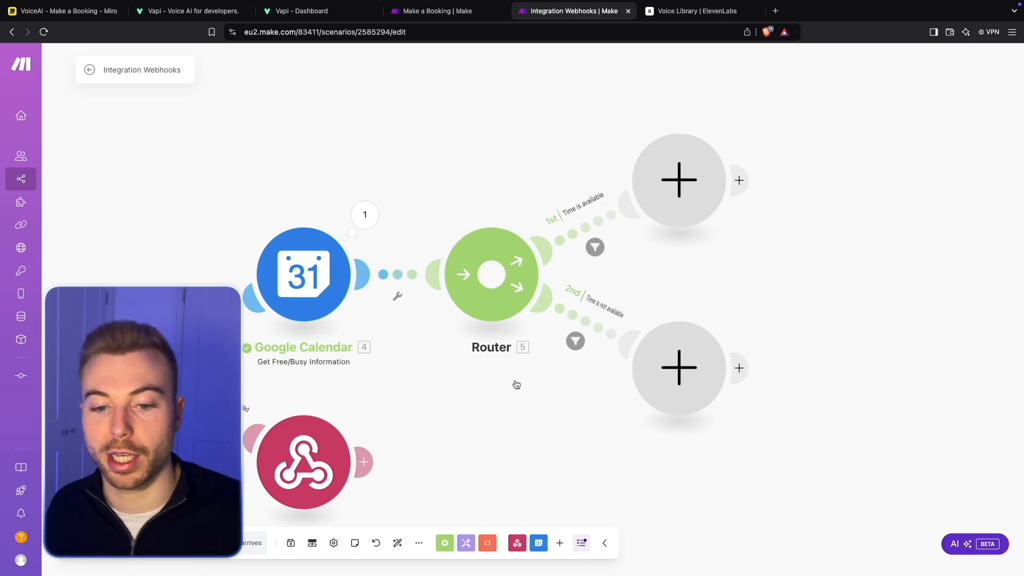
left_click(397, 542)
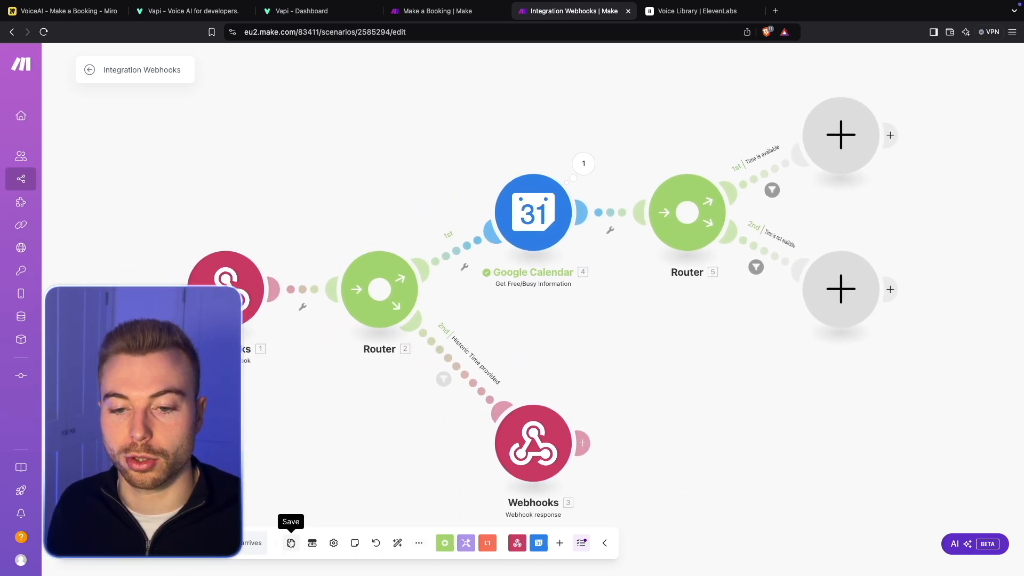
left_click_drag(688, 412, 459, 393)
left_click_drag(811, 141, 673, 172)
- Add a Google Calendar Create an Event module to the "Time is available" route, following the Make a Booking scenario
left_click(453, 11)
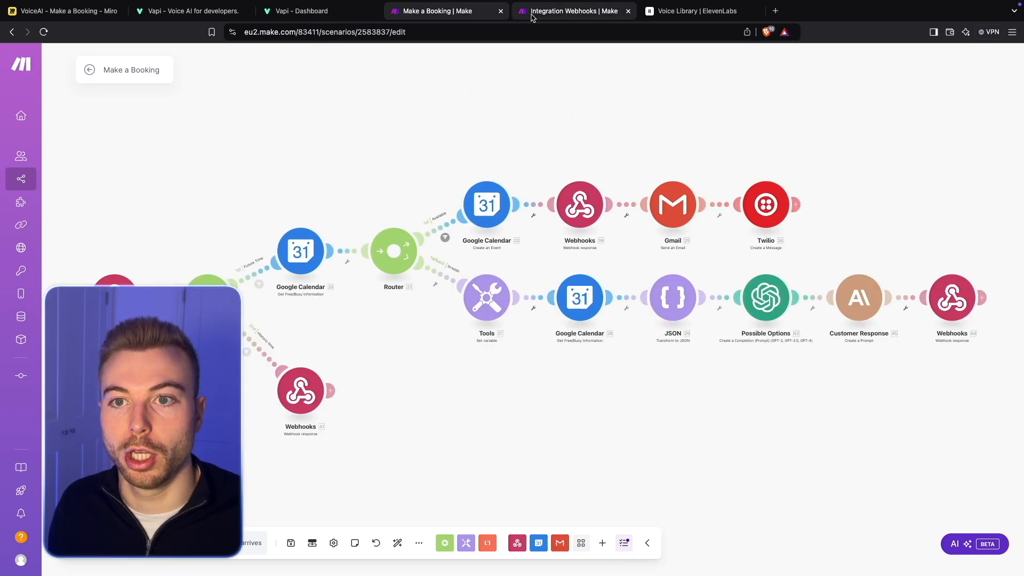
left_click(573, 11)
left_click(467, 153)
left_click(590, 129)
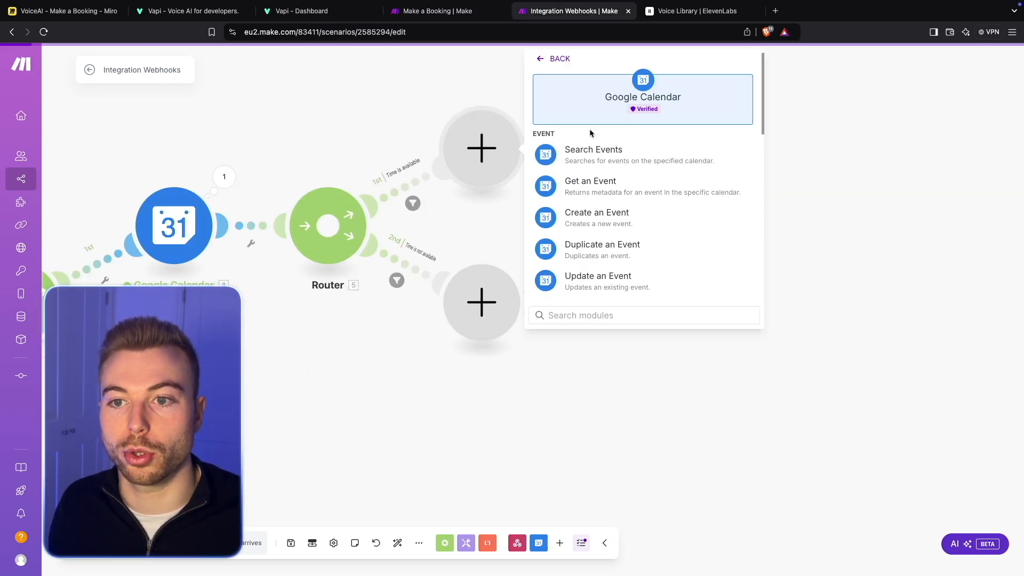
left_click(589, 215)
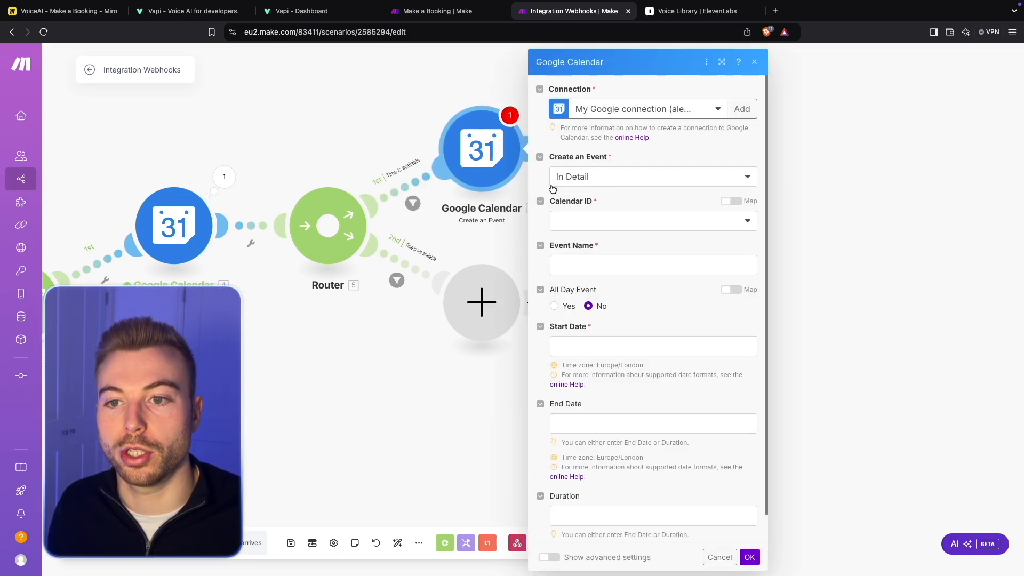
- Select the primary calendar as the new event's Calendar ID
scroll(642, 195, "down", 1)
left_click(642, 194)
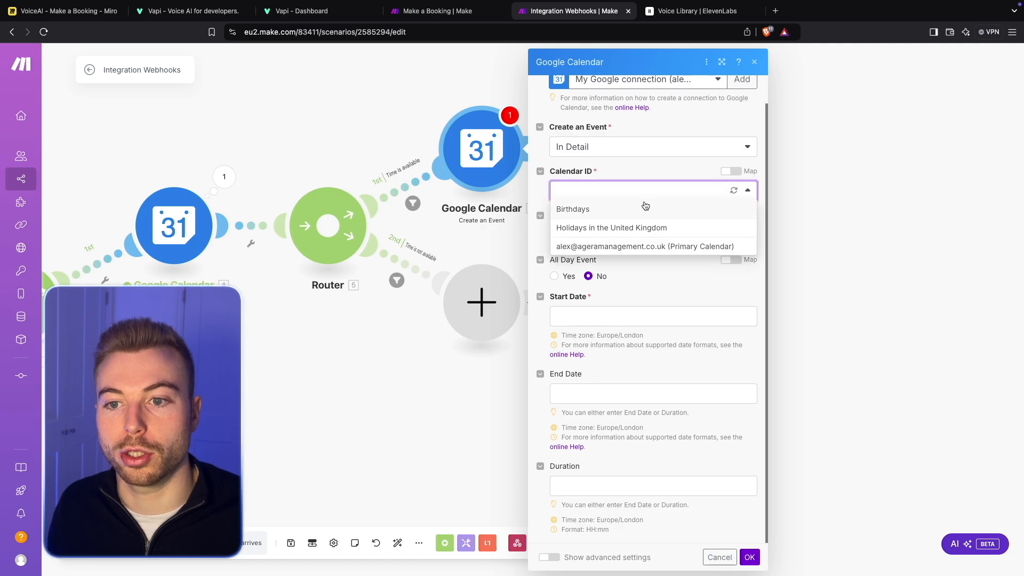
left_click(618, 243)
- Set the Event Name to the webhook's Service Desired value, the word "for", and the Customer Name value
left_click(618, 244)
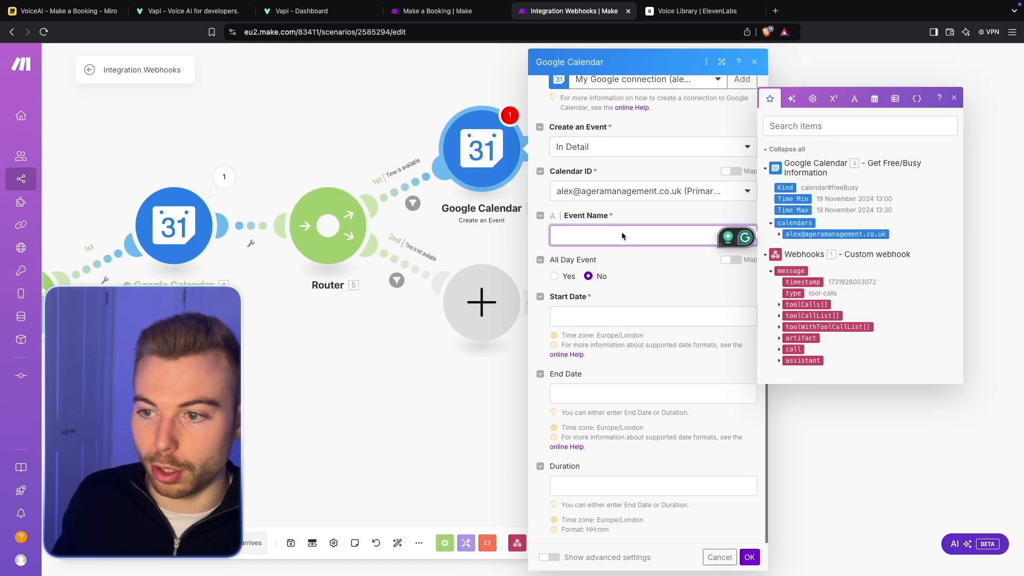
left_click(779, 305)
left_click(786, 321)
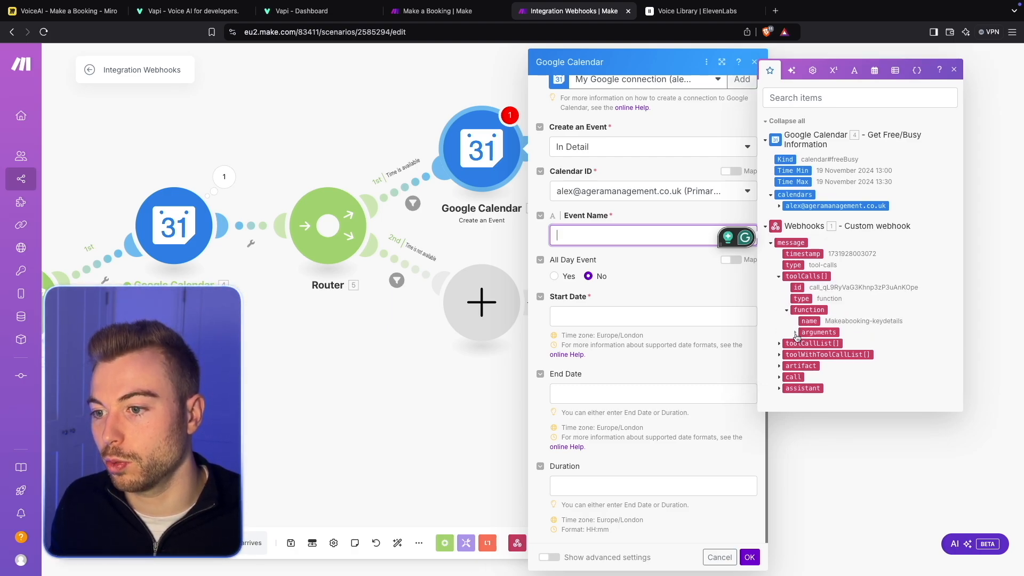
left_click(795, 333)
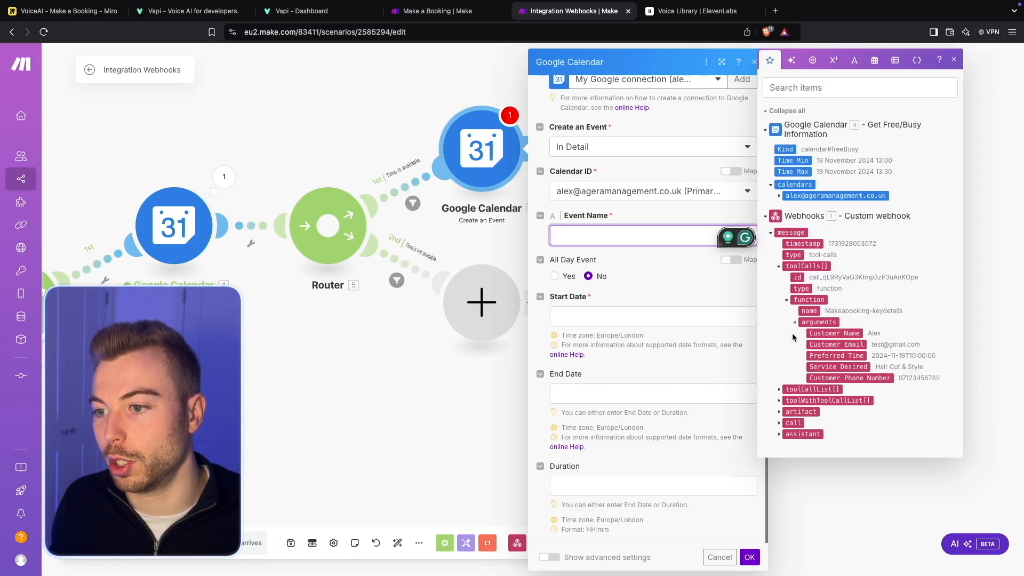
left_click(821, 368)
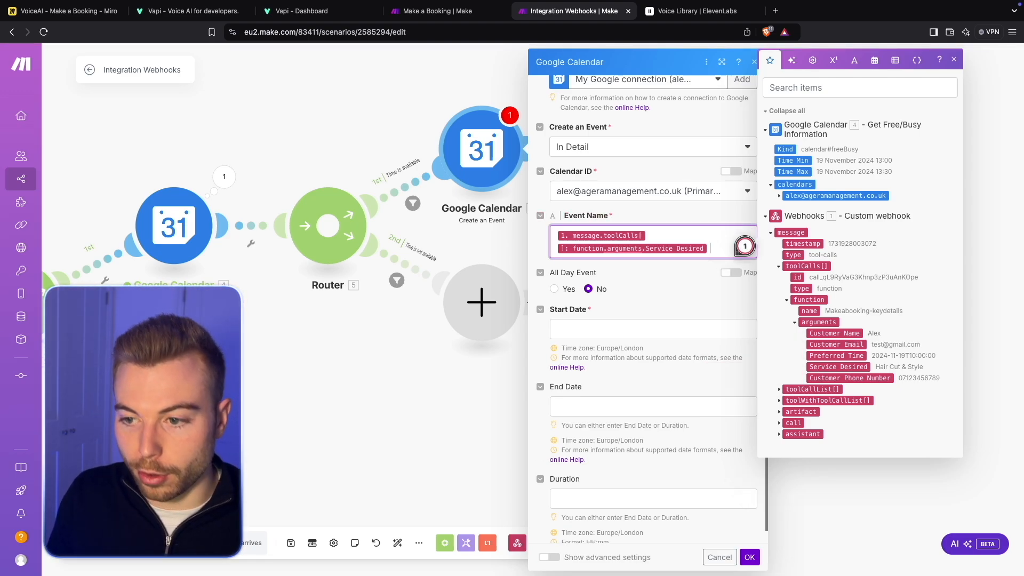
type("wi")
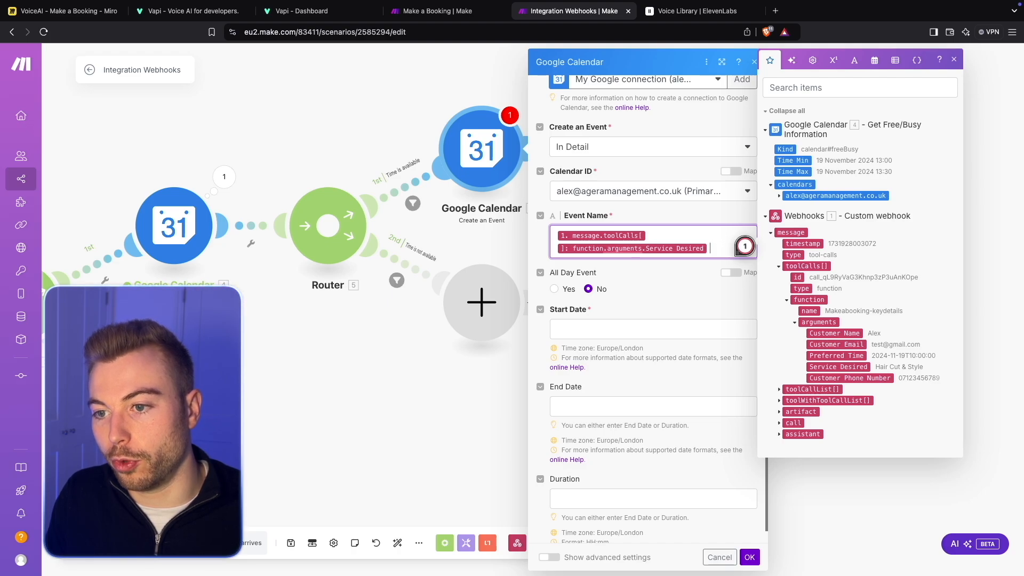
type("r")
left_click(858, 333)
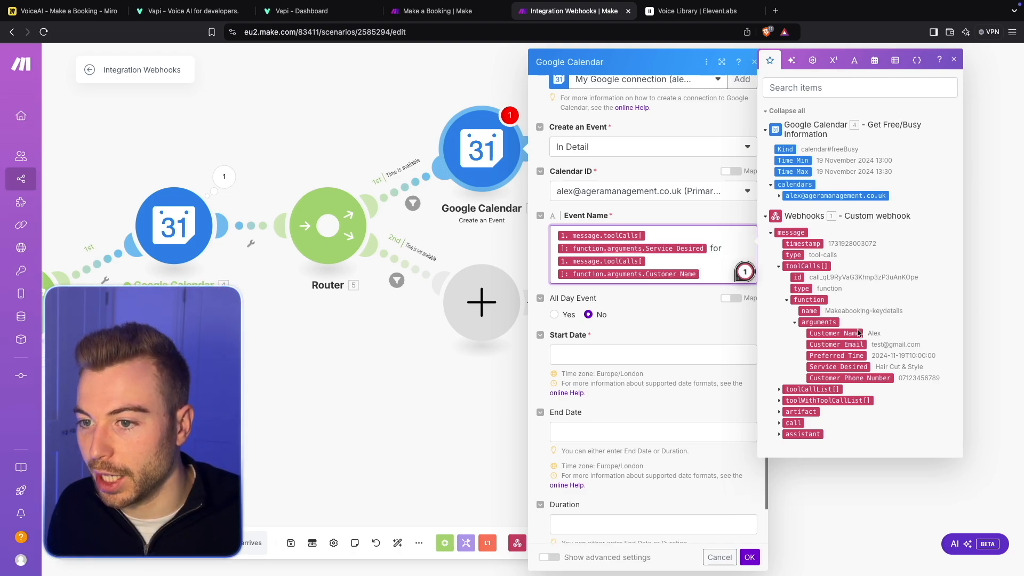
left_click(694, 315)
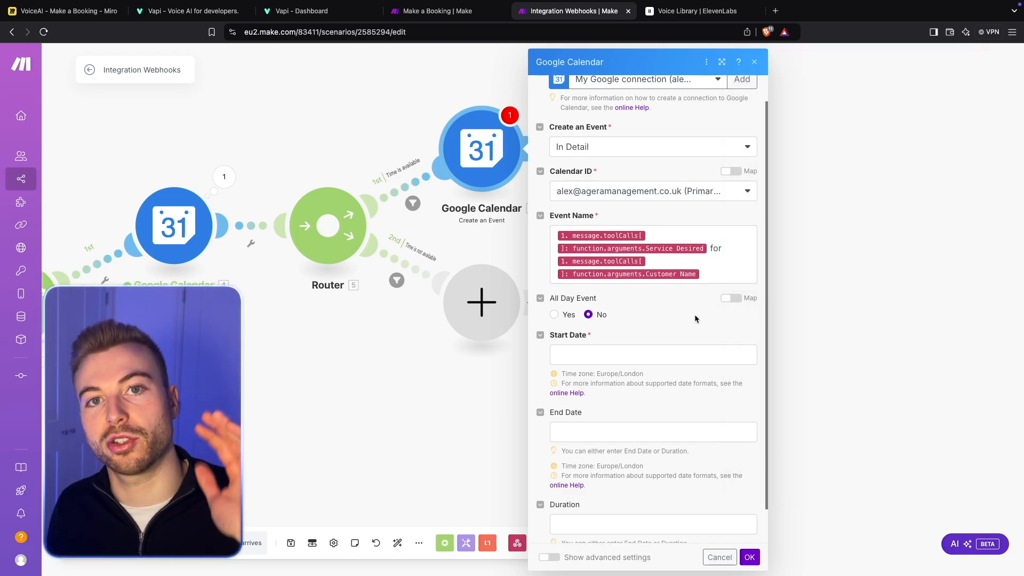
scroll(694, 318, "down", 2)
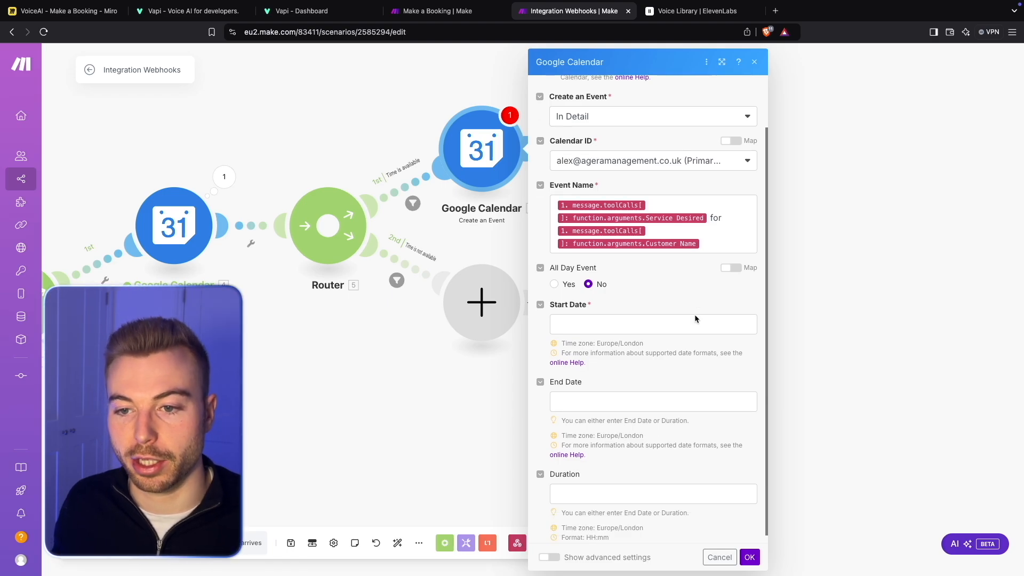
- Set the new event's Start Date to the Time Min value from the Google Calendar free/busy module
left_click(668, 312)
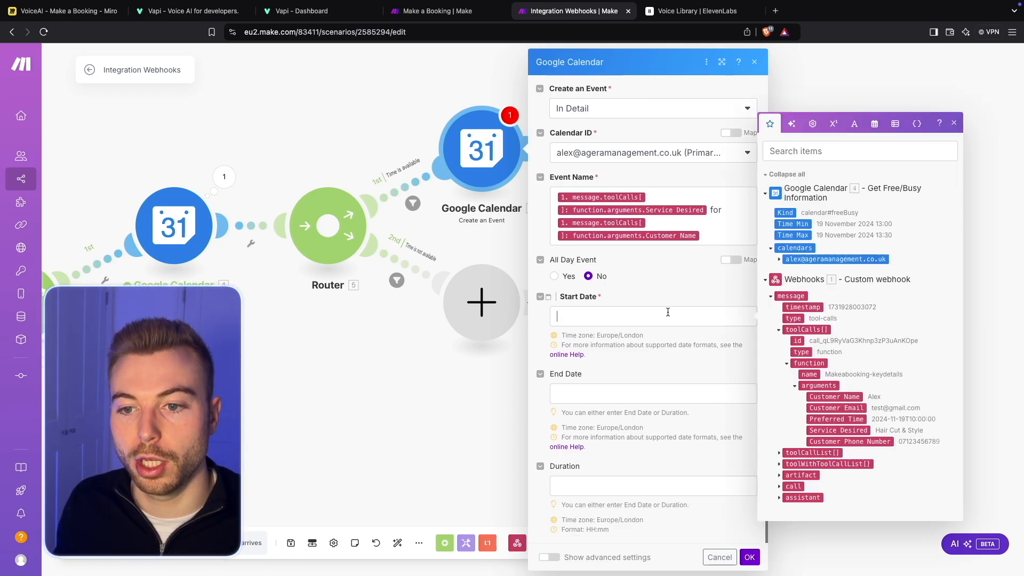
left_click(781, 226)
left_click_drag(781, 226, 629, 318)
left_click(654, 383)
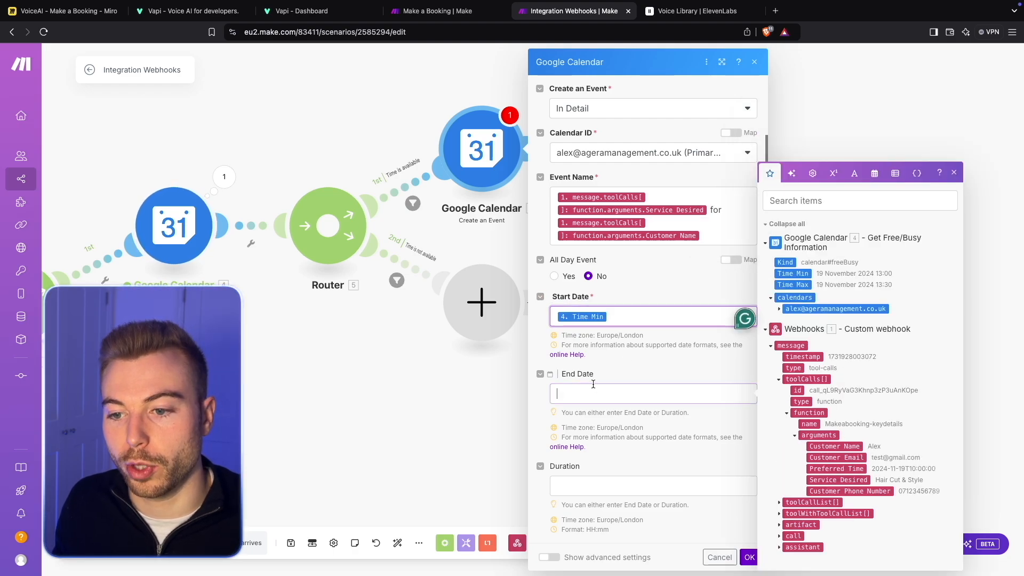
left_click(792, 285)
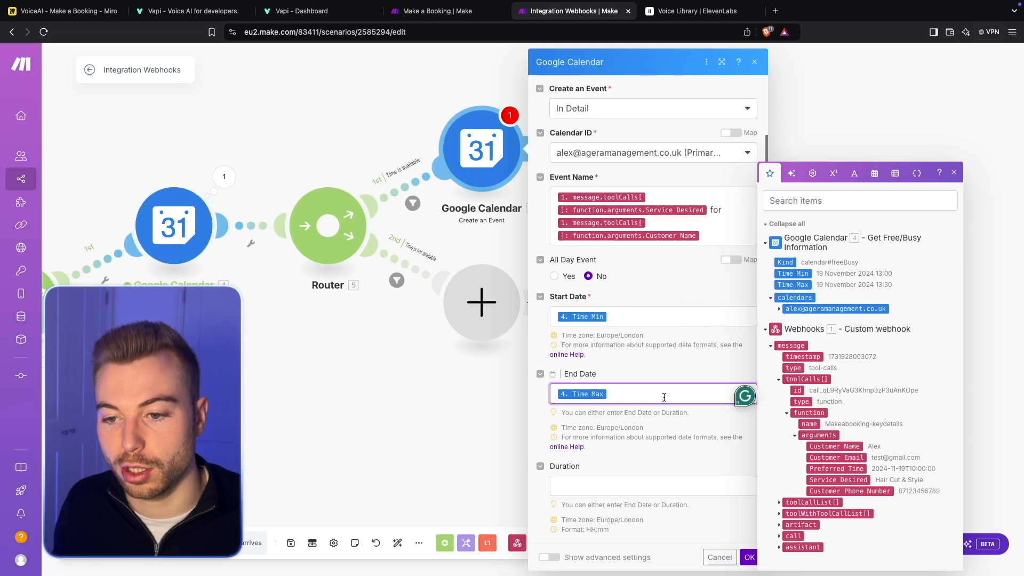
key("BackSpace")
- Set the event's Duration to 00:30, leaving the End Date empty
left_click(625, 474)
type("2")
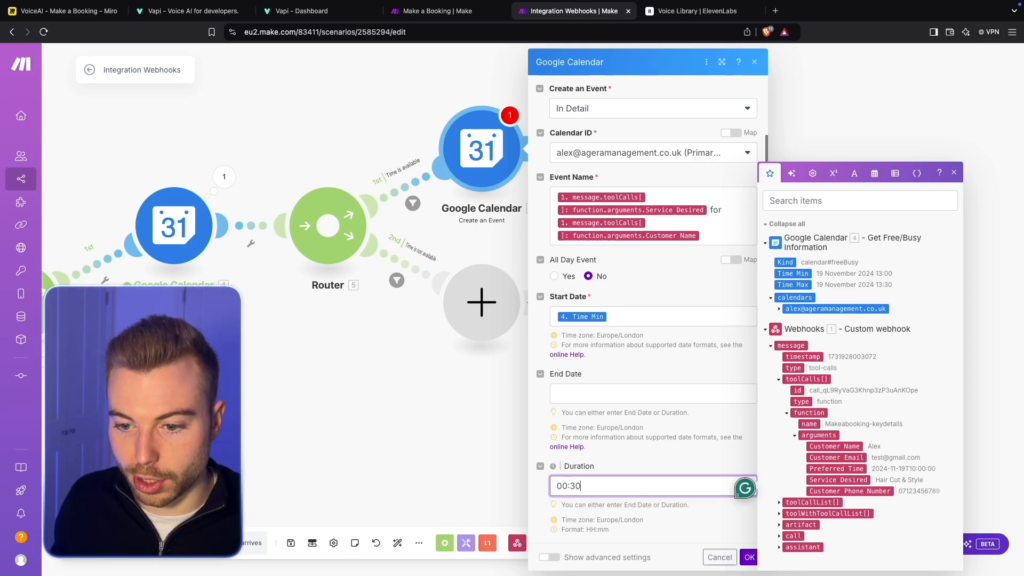
left_click_drag(616, 529, 574, 528)
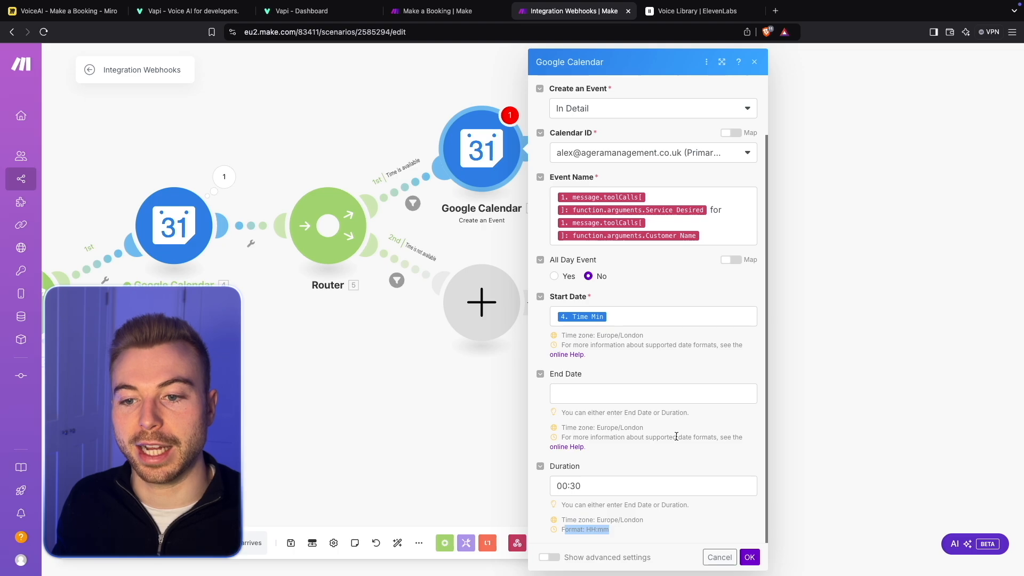
- Show the advanced settings and start the event Description with "Customer Name:" followed by the webhook's Customer Name value
left_click(566, 557)
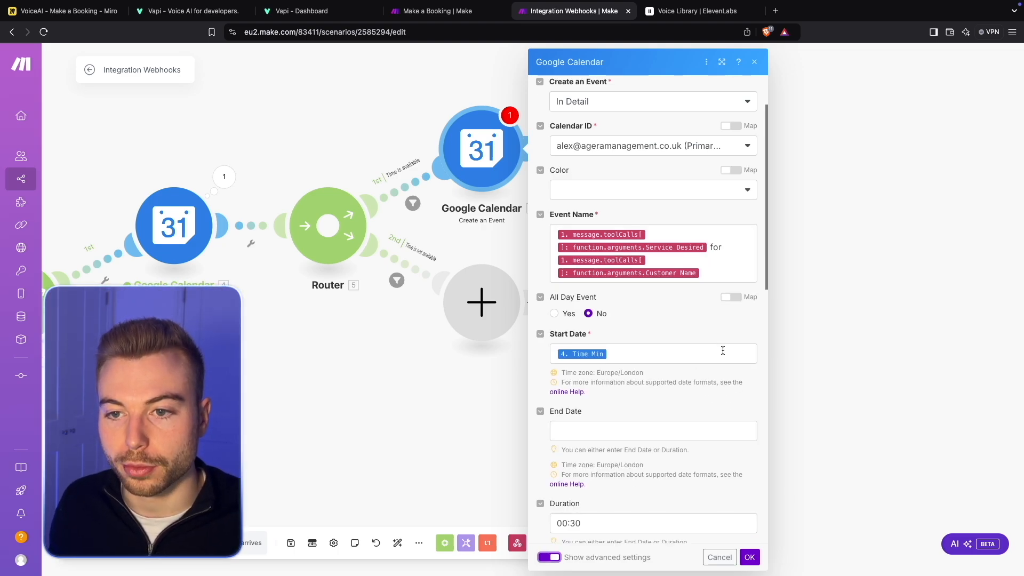
scroll(715, 362, "up", 1)
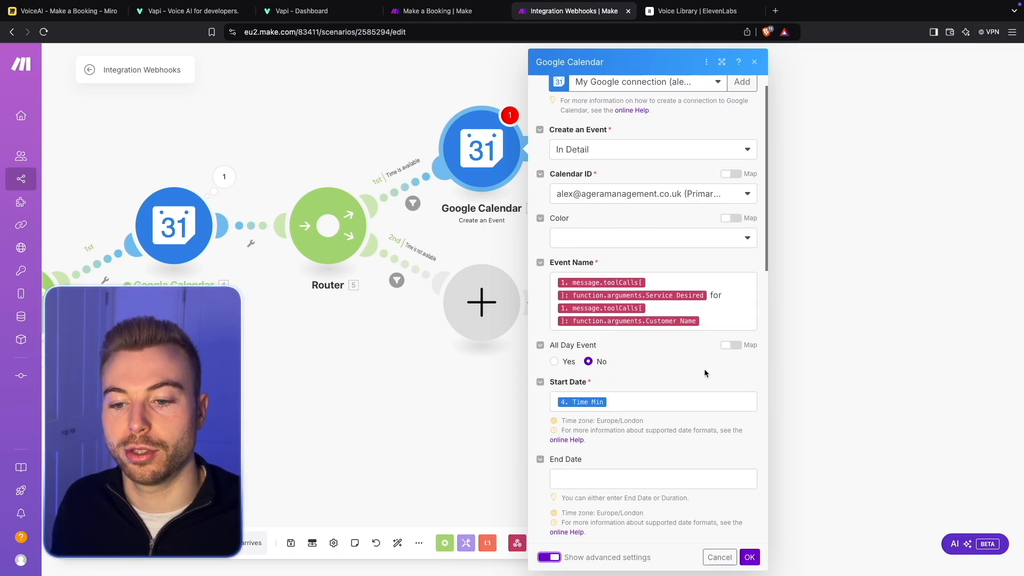
scroll(628, 456, "down", 9)
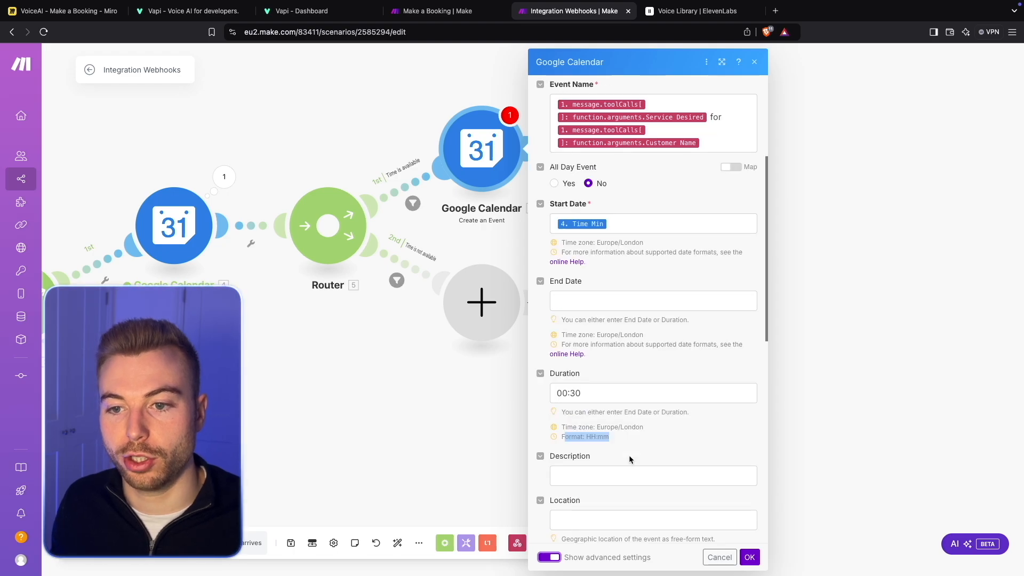
left_click(641, 276)
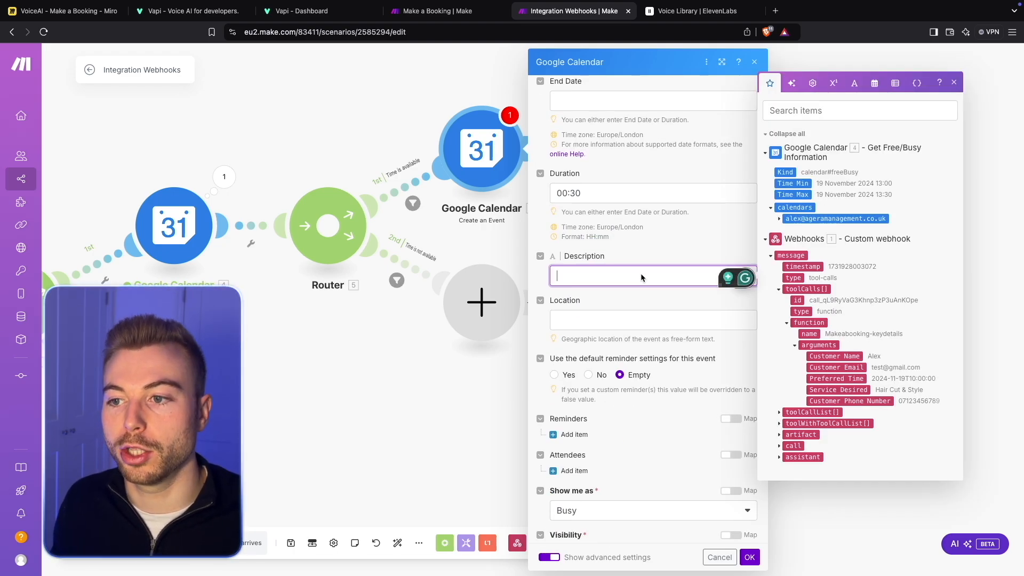
type("Customer Name:")
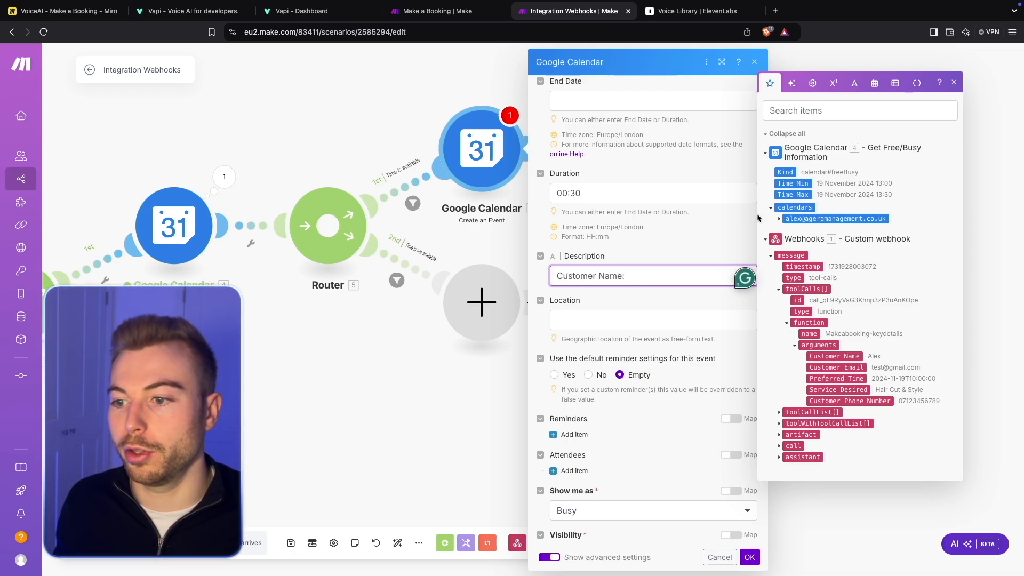
left_click(845, 357)
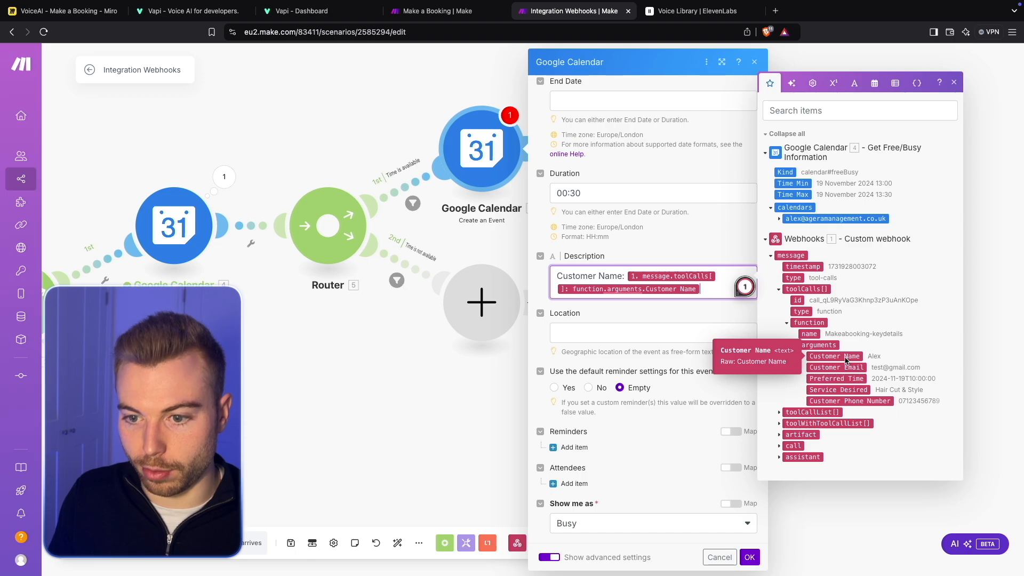
- Add "Customer Email:" and "Service Desired:" lines to the Description, each followed by its matching webhook value
key("Return")
type("Customer EMai")
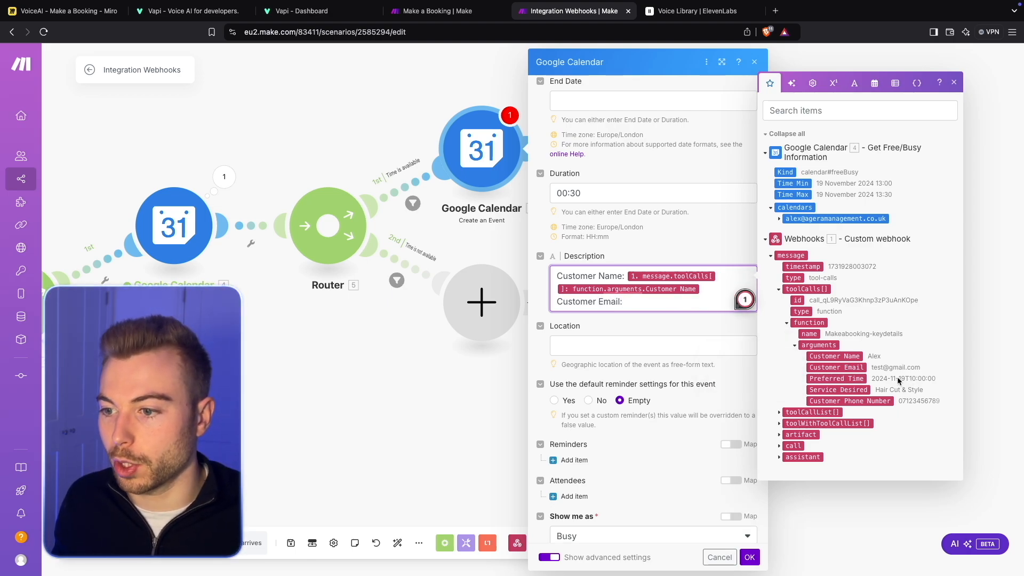
type("l:")
left_click(845, 367)
key("Return")
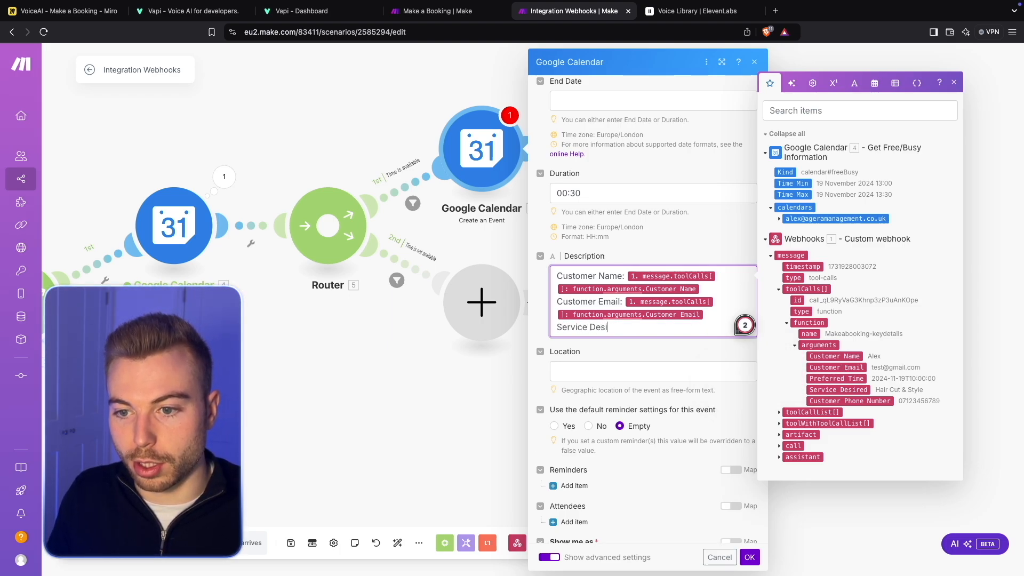
type("Service Desired:")
left_click(863, 390)
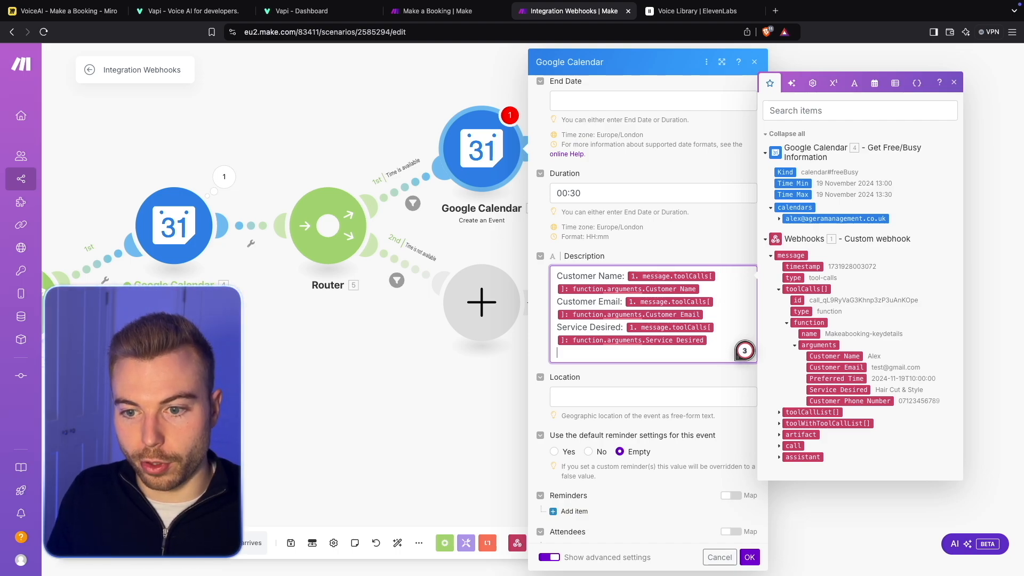
- Add a "Phone Number:" line to the Description with the webhook's Customer Phone Number value
type(":")
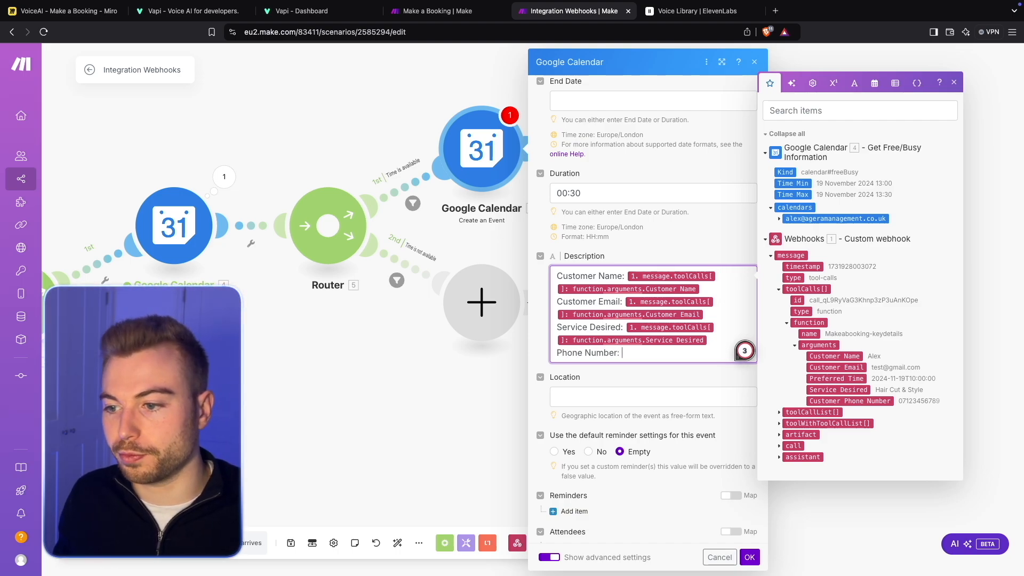
left_click(863, 401)
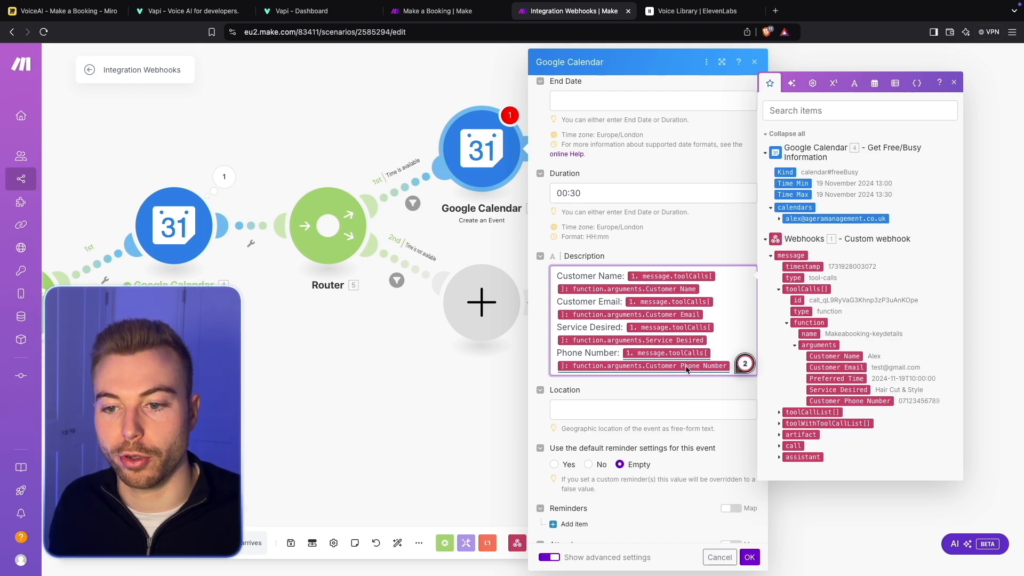
scroll(686, 341, "down", 3)
left_click(653, 215)
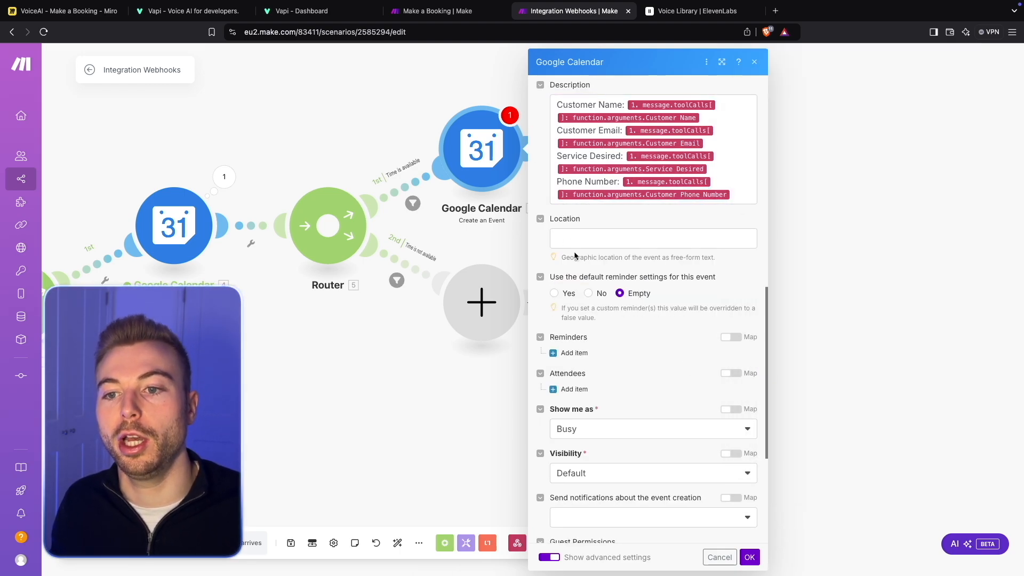
- Set the event to use the default reminder settings, leaving the Location empty
left_click(603, 238)
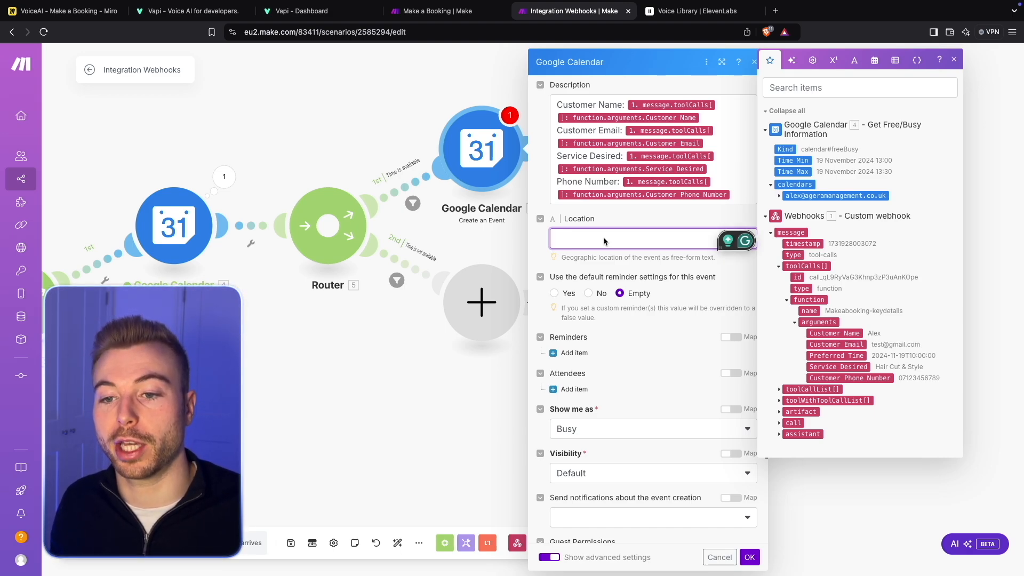
scroll(603, 237, "down", 2)
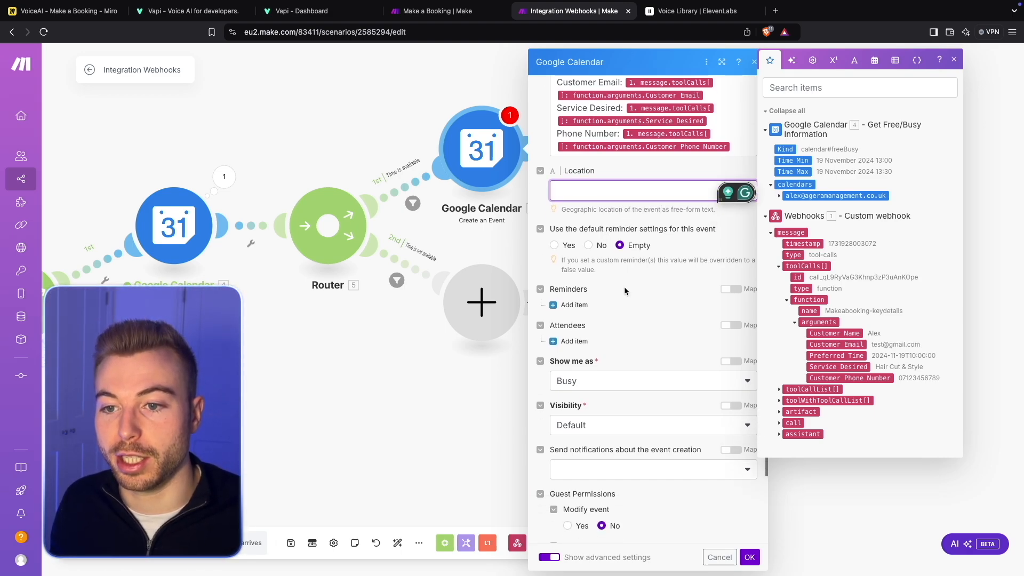
scroll(625, 288, "down", 1)
left_click(559, 230)
left_click(553, 231)
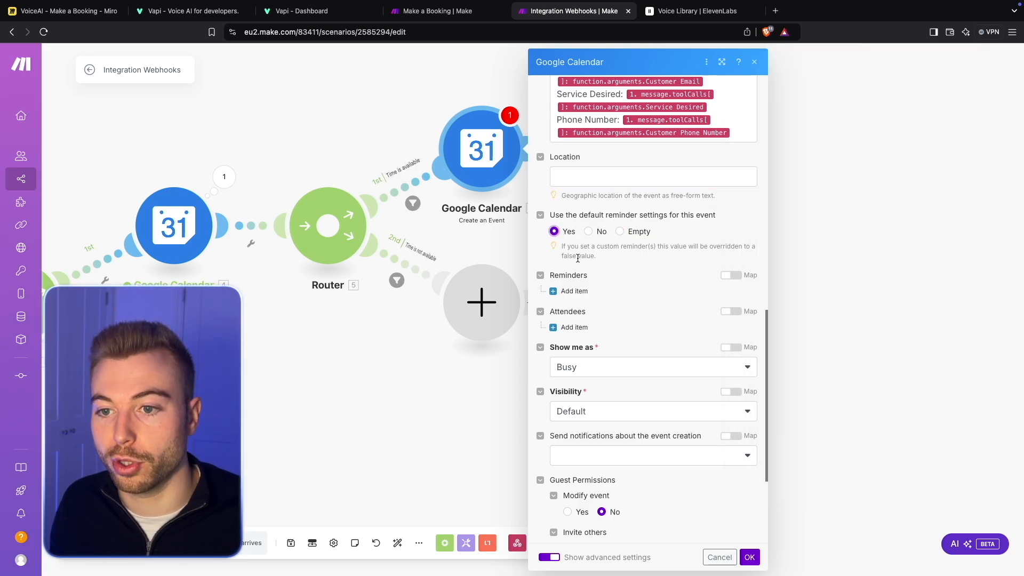
- Add a reminder to the event with the Email method and 60 minutes
scroll(656, 250, "down", 3)
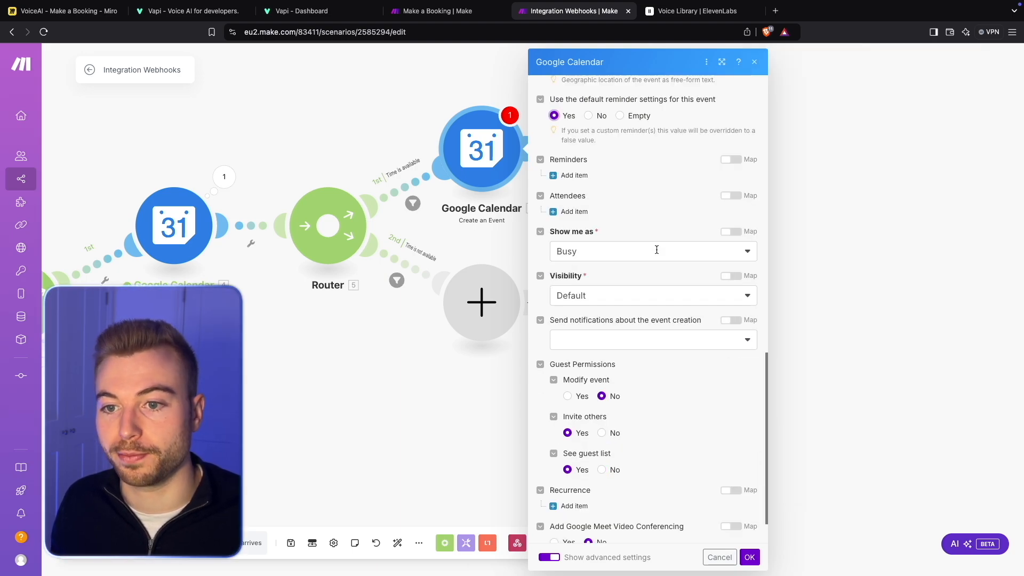
left_click(574, 175)
left_click(597, 212)
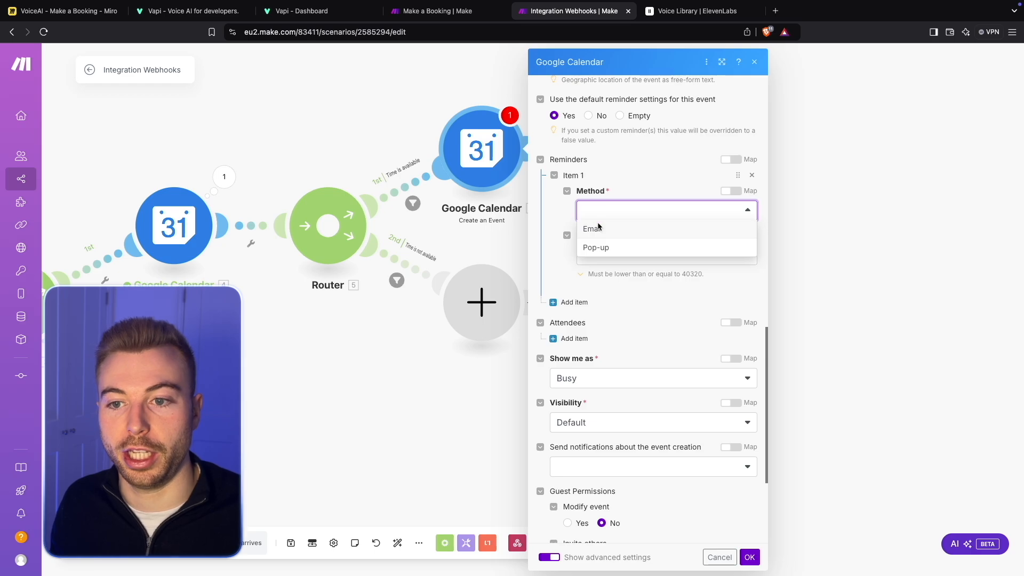
left_click(592, 228)
left_click(611, 256)
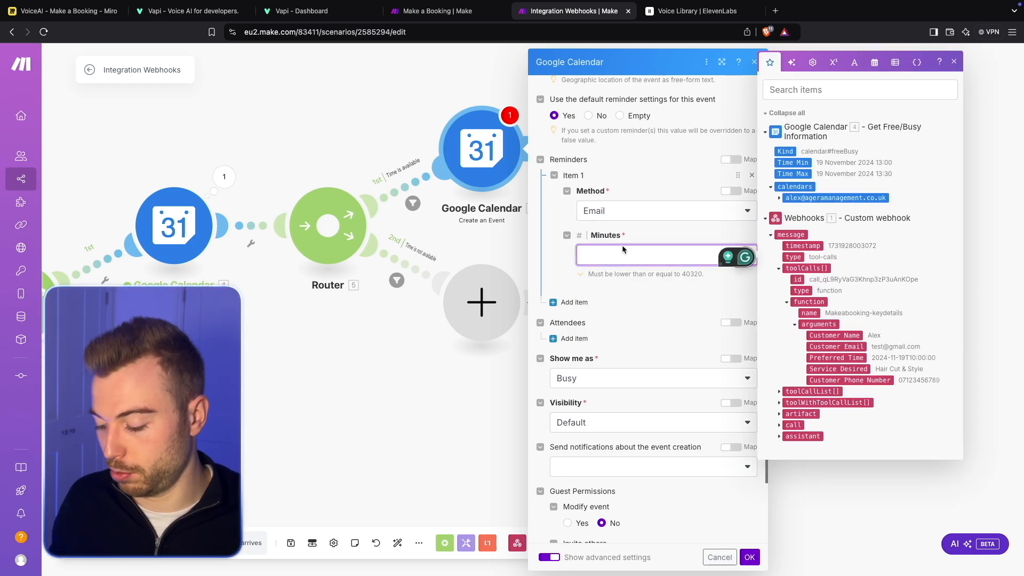
type("30")
key("BackSpace")
key("BackSpace")
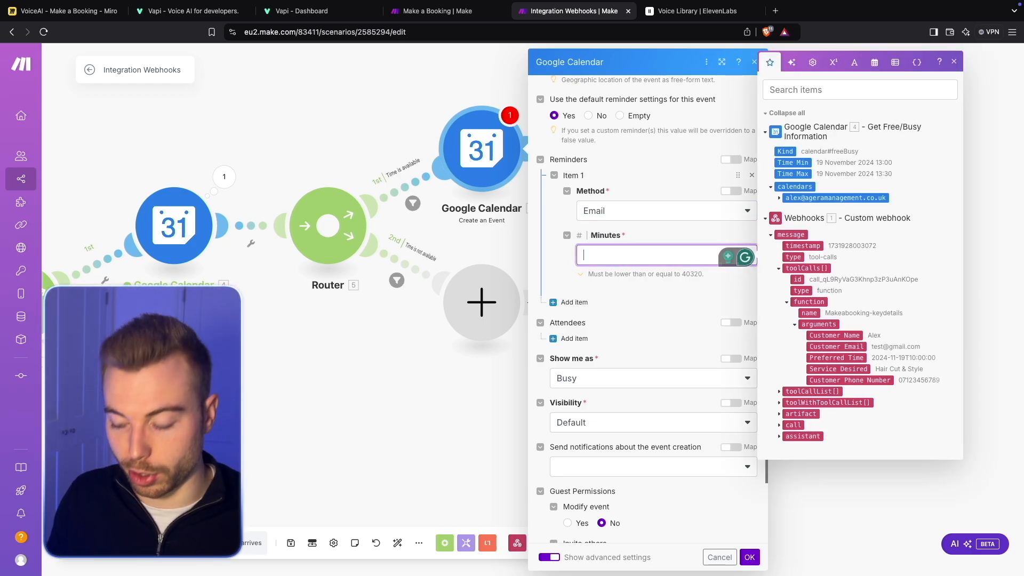
type("60")
left_click(634, 306)
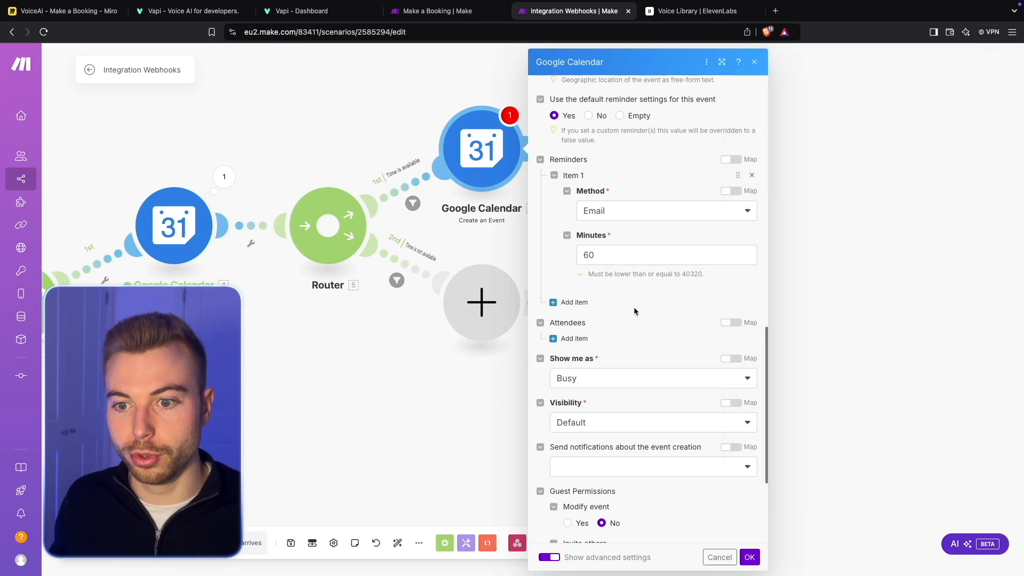
- Add an attendee whose name and email use the webhook's Customer Name and Customer Email values
scroll(635, 297, "down", 2)
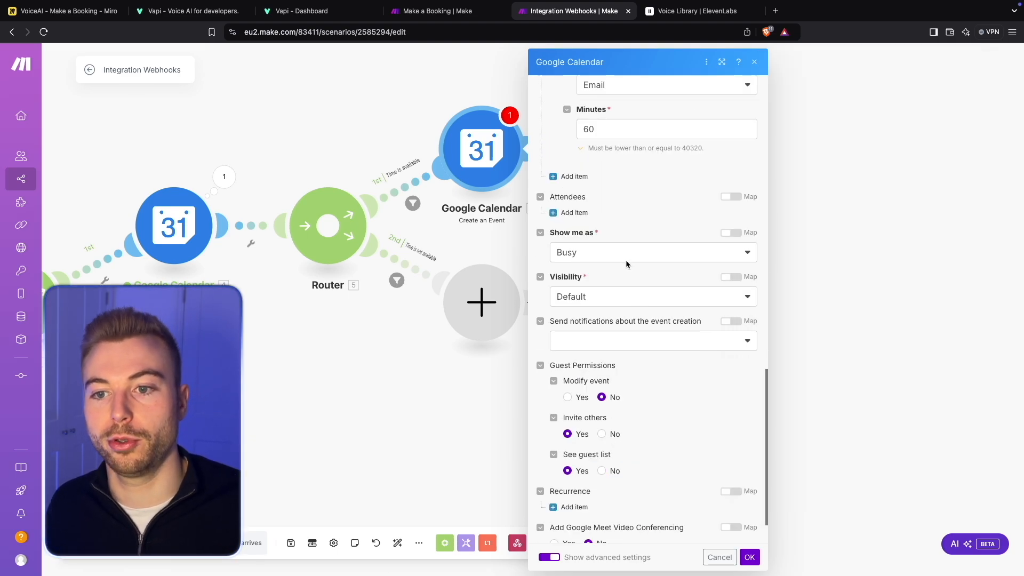
left_click(573, 212)
left_click(597, 246)
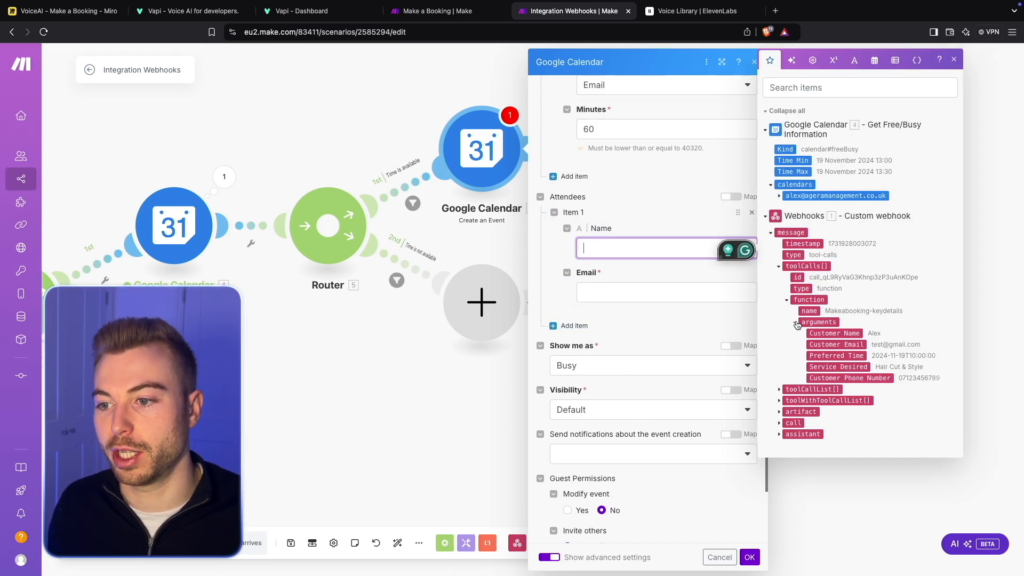
left_click(827, 333)
left_click(693, 308)
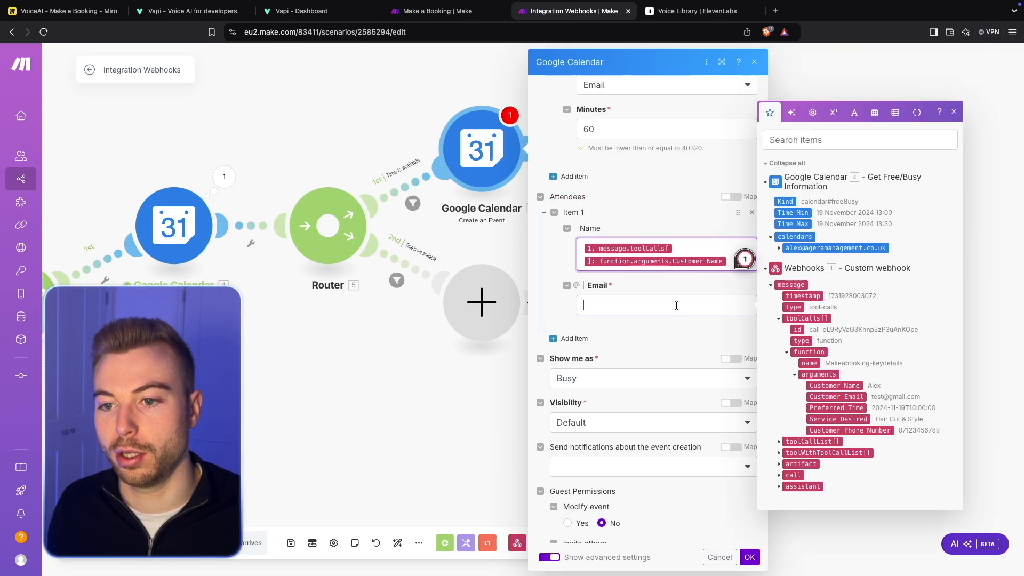
left_click(836, 396)
- Keep the Default visibility and send notifications about the event creation To All Guests
scroll(671, 336, "down", 3)
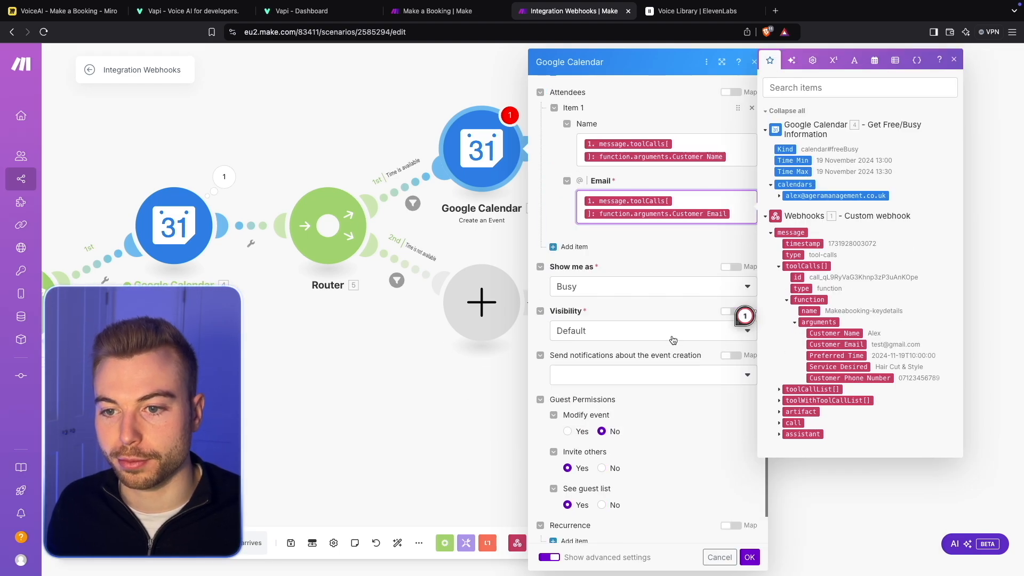
left_click(593, 255)
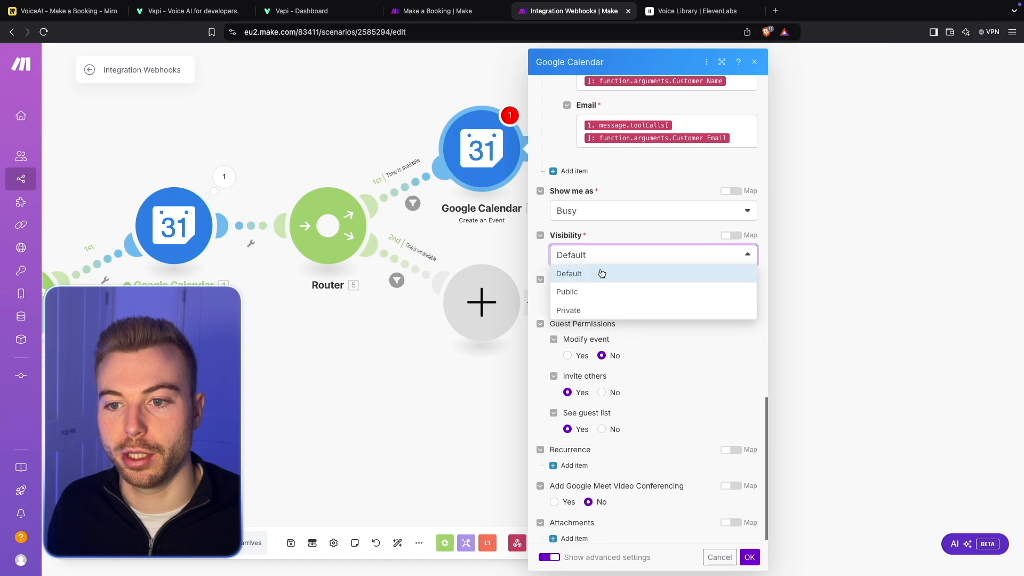
left_click(610, 216)
left_click(632, 347)
scroll(633, 345, "down", 1)
left_click(633, 290)
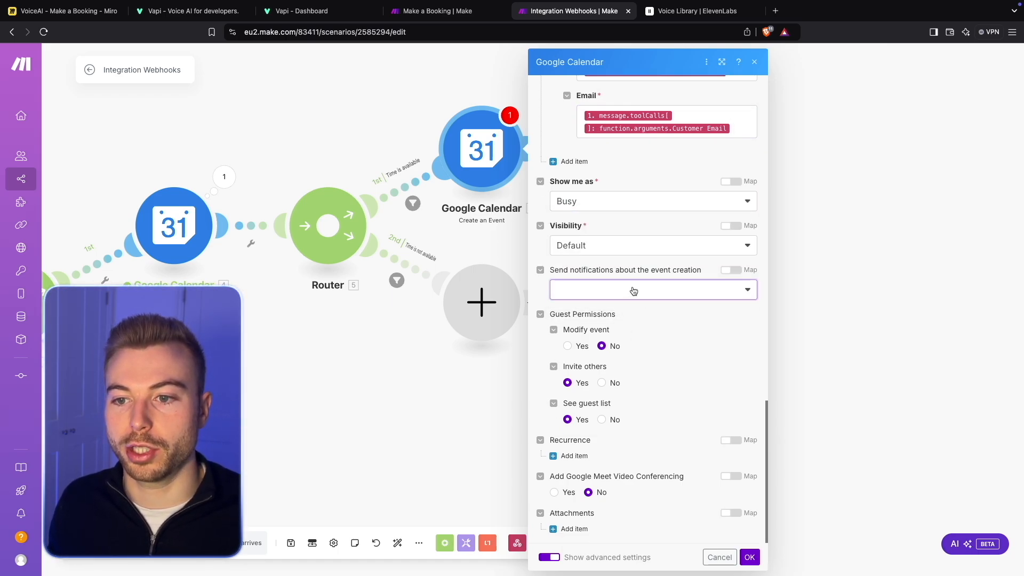
left_click(605, 327)
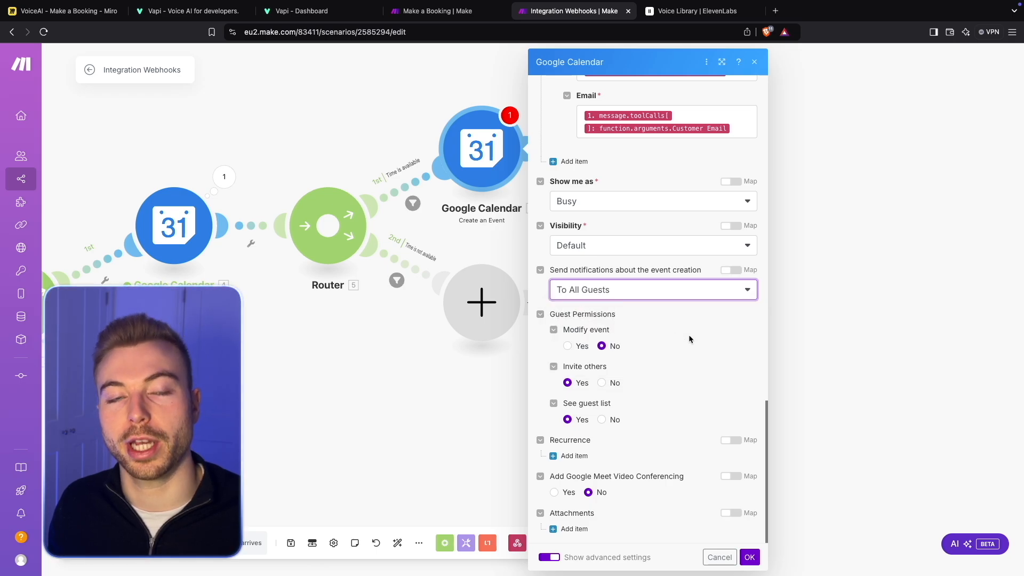
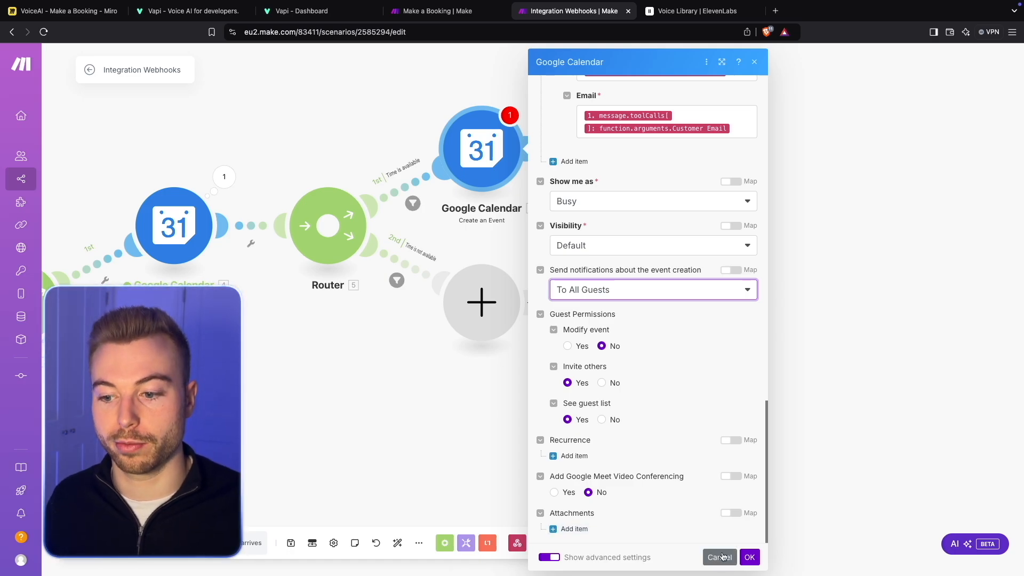
- Save the settings of the Google Calendar Create an Event module
left_click(749, 557)
mouse_move(609, 133)
left_mouse_down()
mouse_move(624, 159)
mouse_move(607, 149)
left_mouse_up()
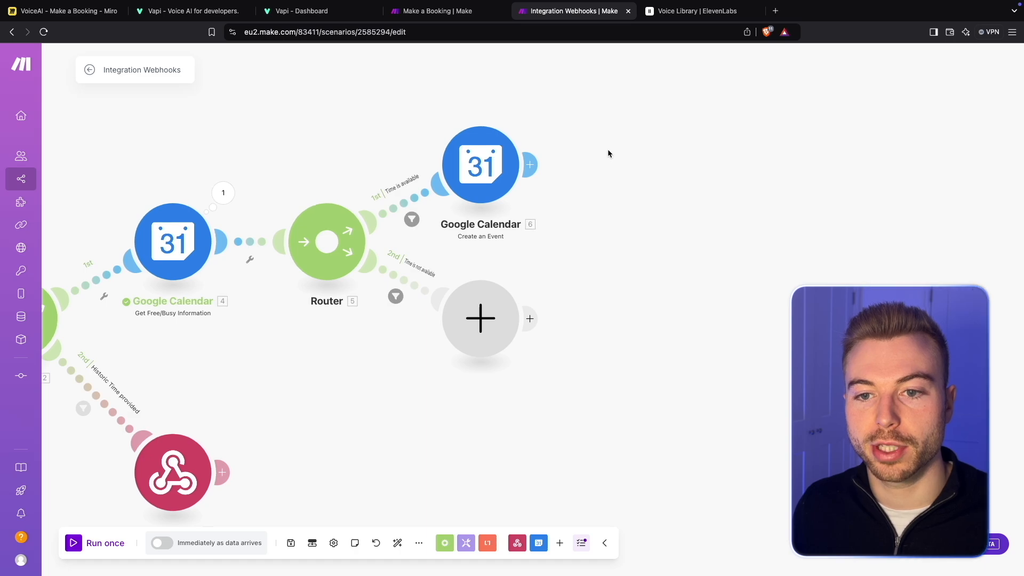
- Copy the Booking Confirmed webhook response module that follows Create an Event in the Make a Booking scenario
left_click(452, 19)
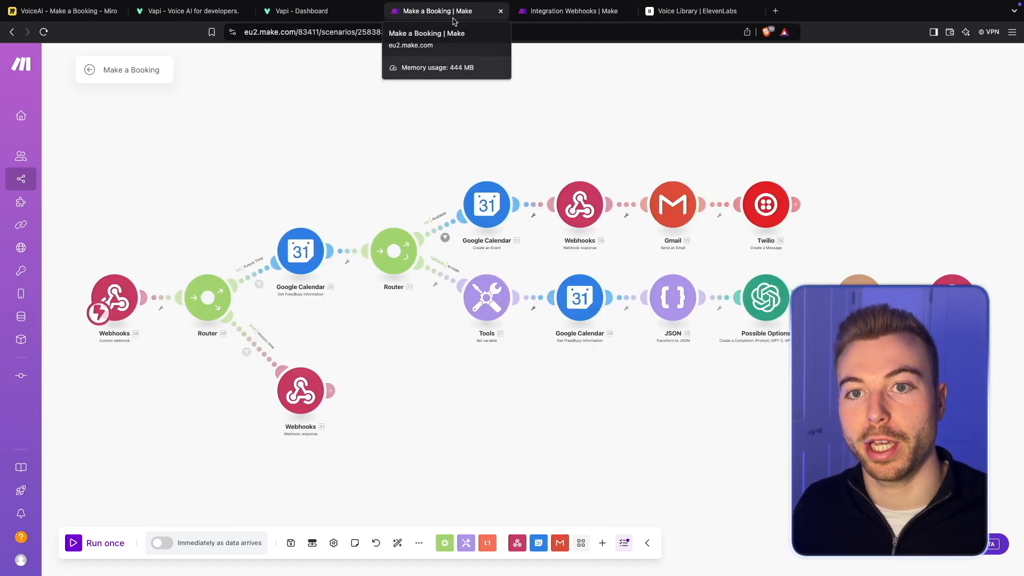
left_click(580, 204)
left_click(728, 250)
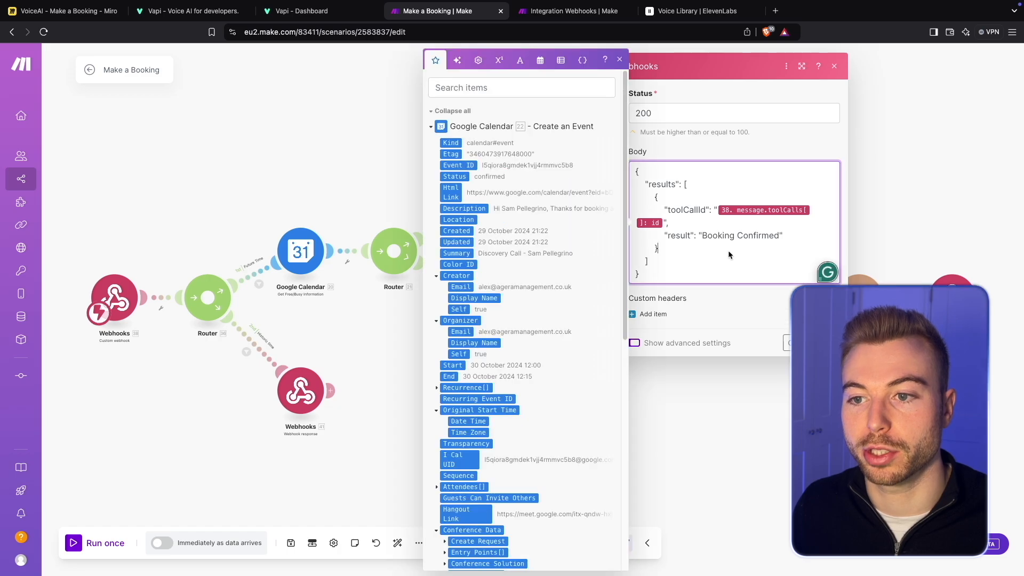
left_click(902, 187)
right_click(579, 205)
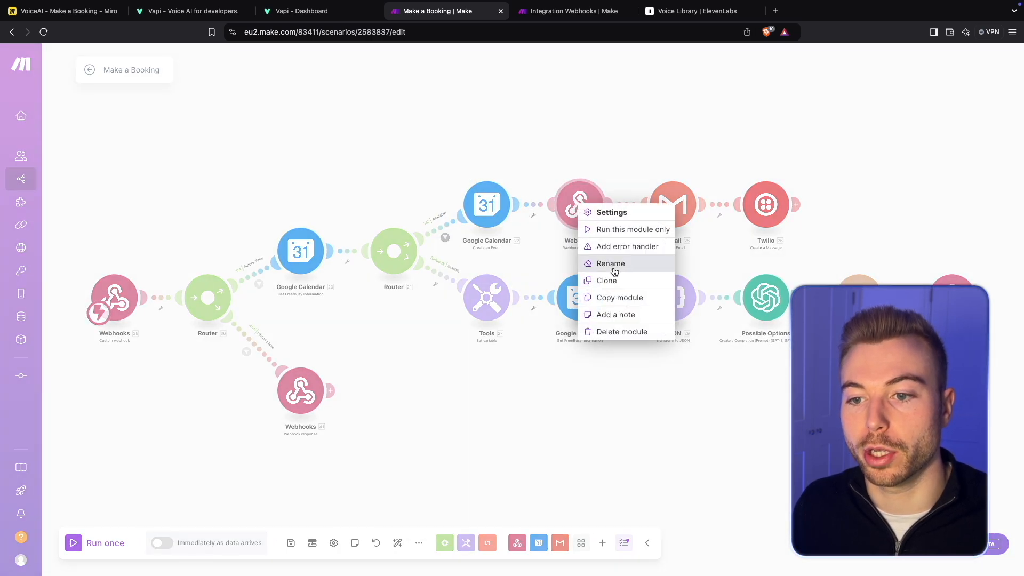
left_click(620, 297)
- Paste the copied webhook response into the Integration Webhooks scenario and connect it after the Create an Event module
left_click(574, 10)
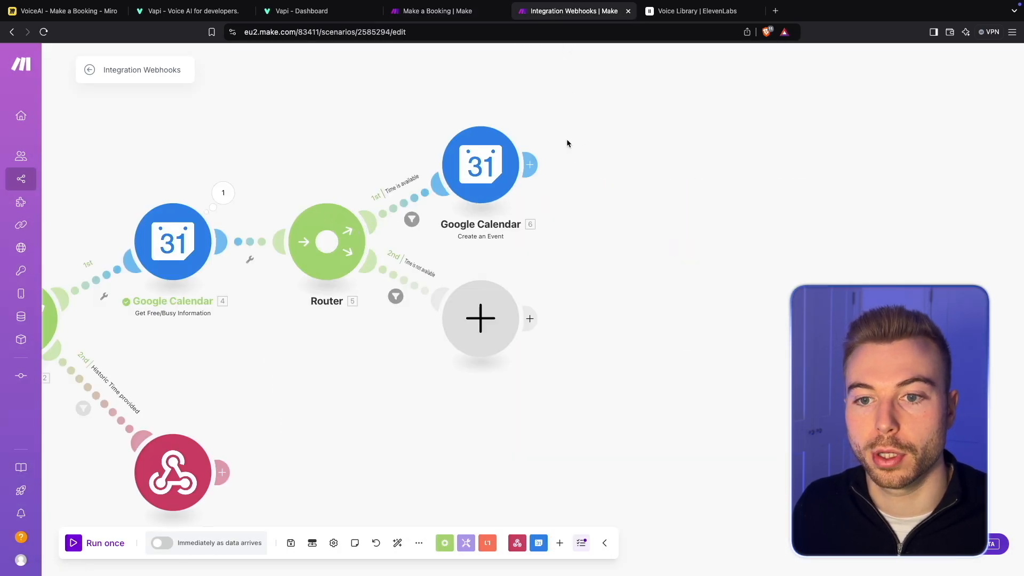
key("ctrl+v")
left_click(390, 124)
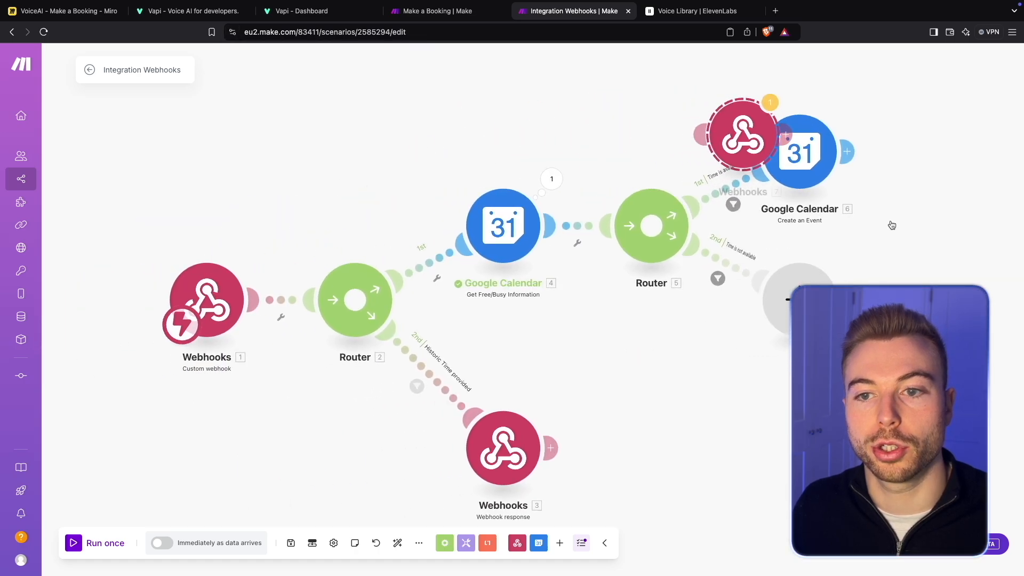
left_click_drag(771, 141, 960, 157)
left_click_drag(949, 251, 733, 267)
- Replace the toolCallId value in the Booking Confirmed response body with the custom webhook's toolCalls id
left_click(740, 176)
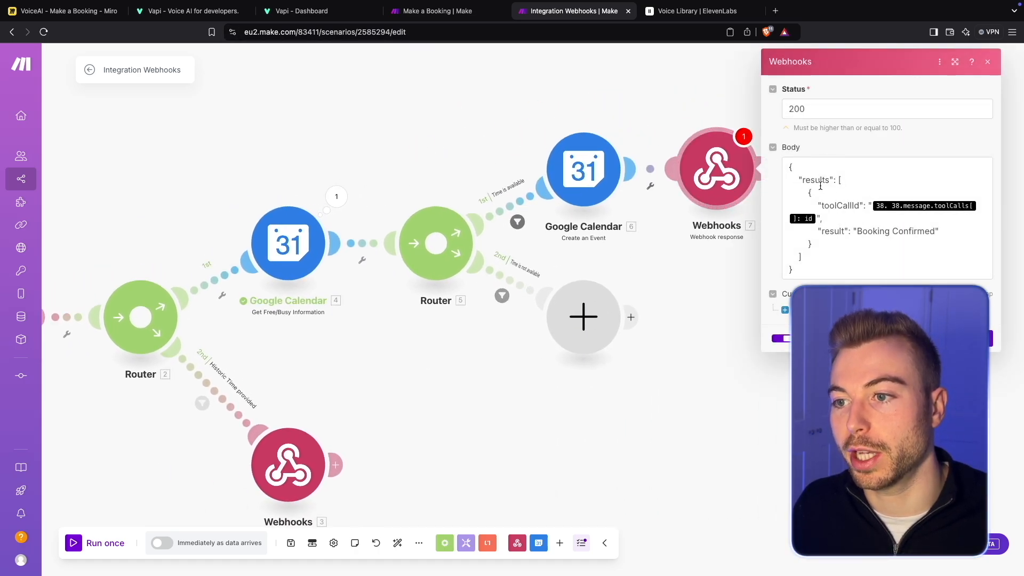
left_click_drag(822, 205, 854, 201)
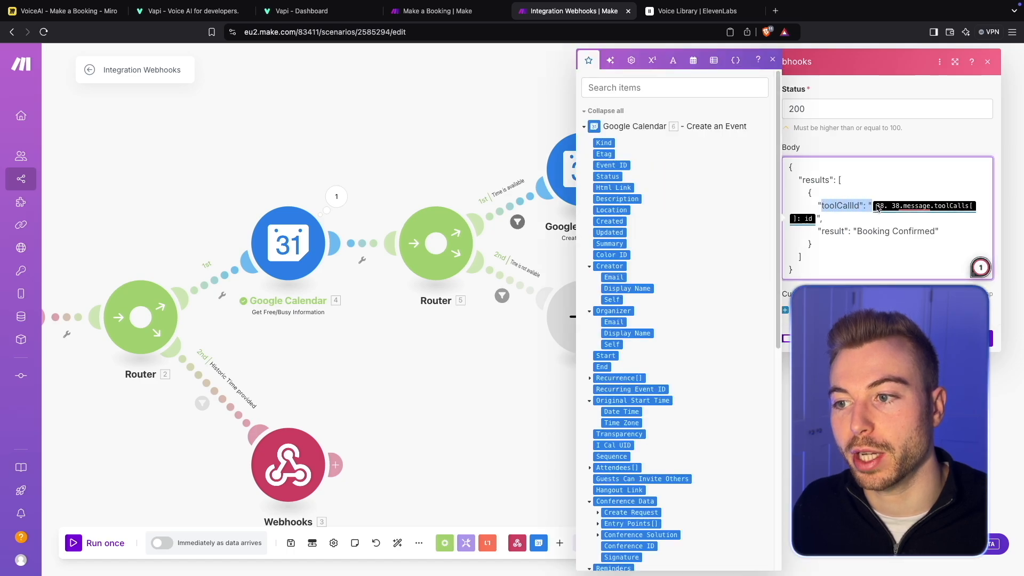
left_click(873, 207)
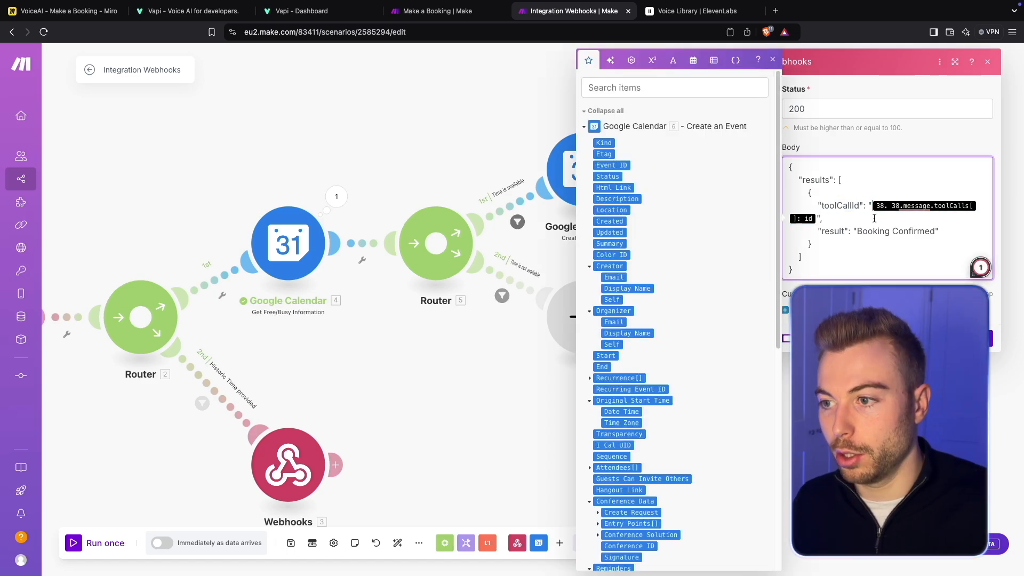
key("BackSpace")
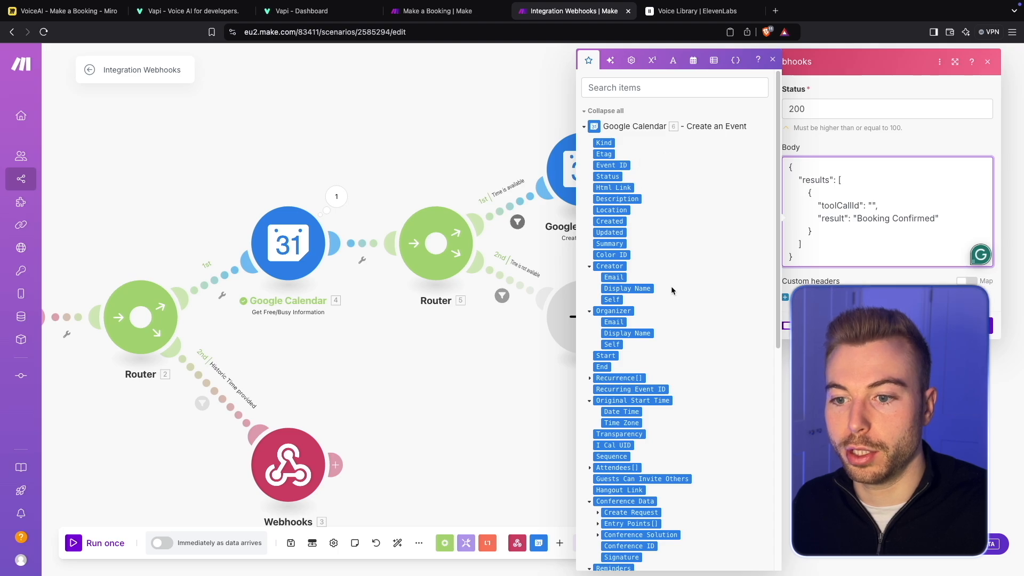
scroll(670, 286, "down", 8)
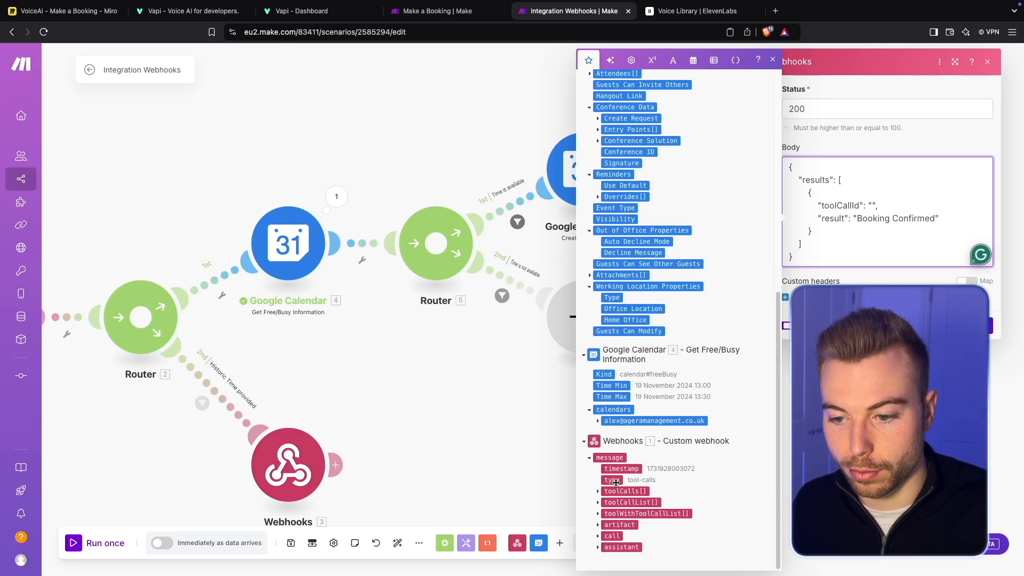
left_click(599, 492)
left_click(611, 502)
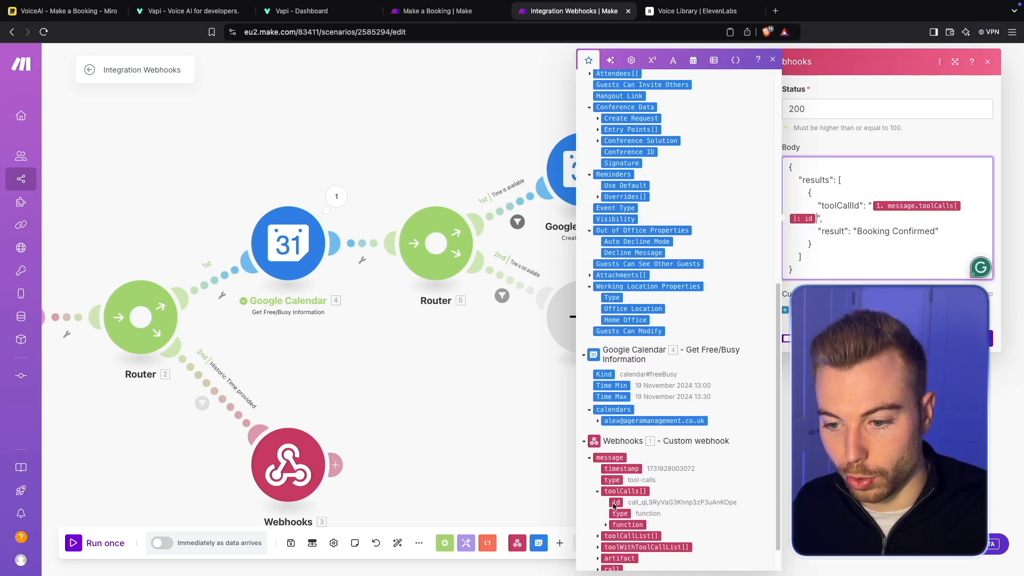
left_click(979, 337)
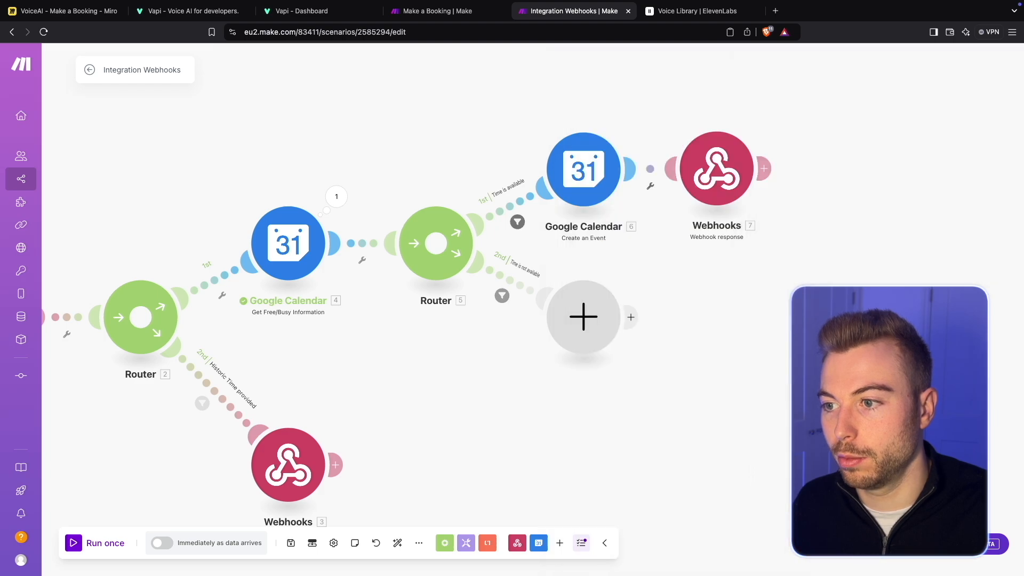
- Replace the toolCallId value in the Historic Time webhook response body with the custom webhook's toolCalls id
left_click(323, 451)
left_click(451, 436)
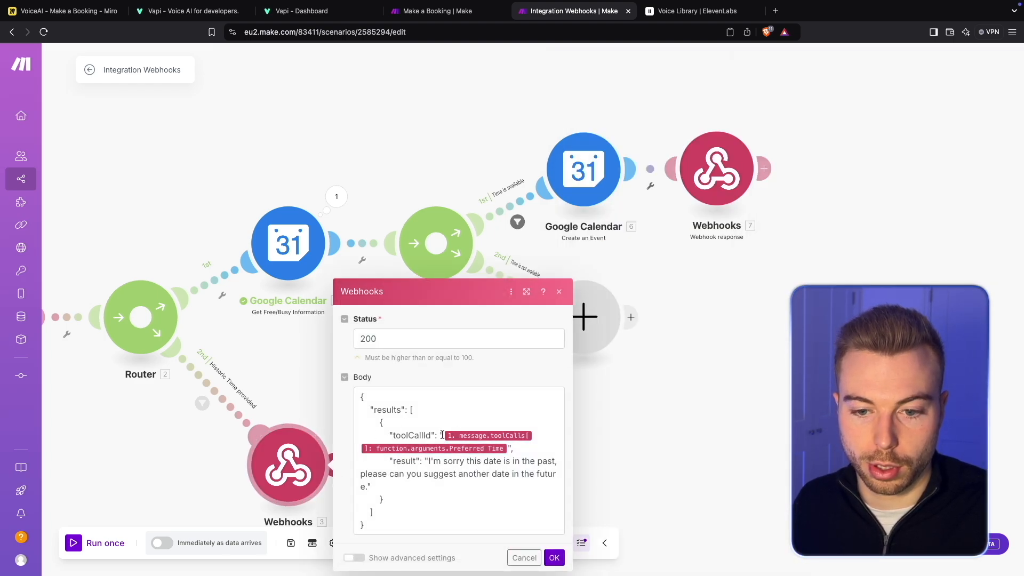
key("BackSpace")
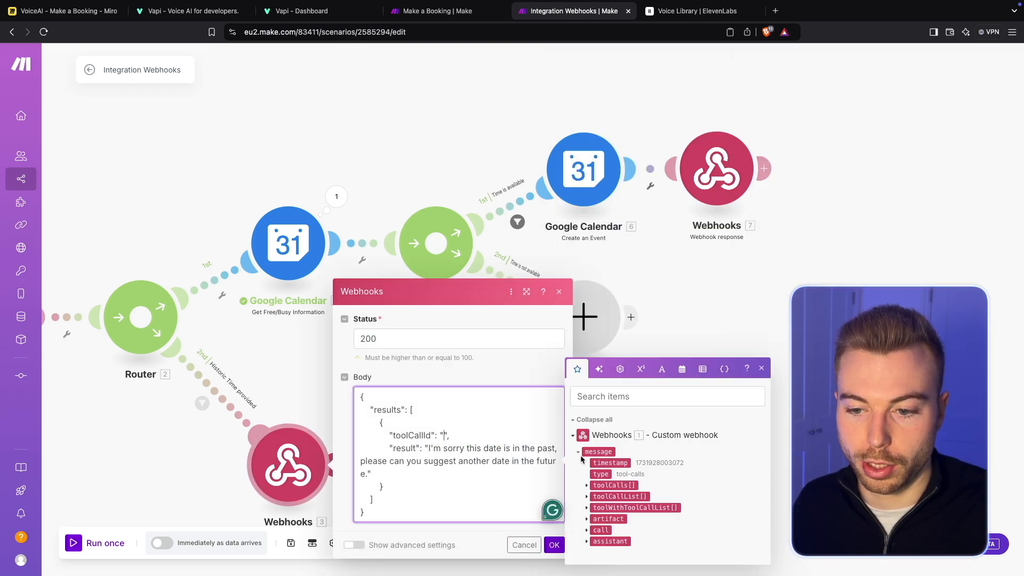
left_click(587, 485)
left_click(605, 468)
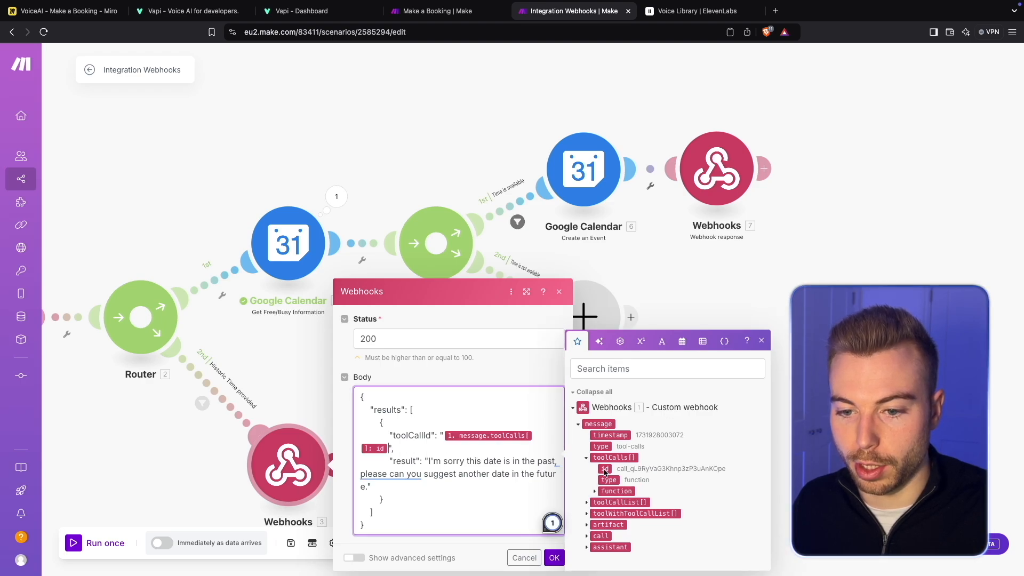
left_click(554, 558)
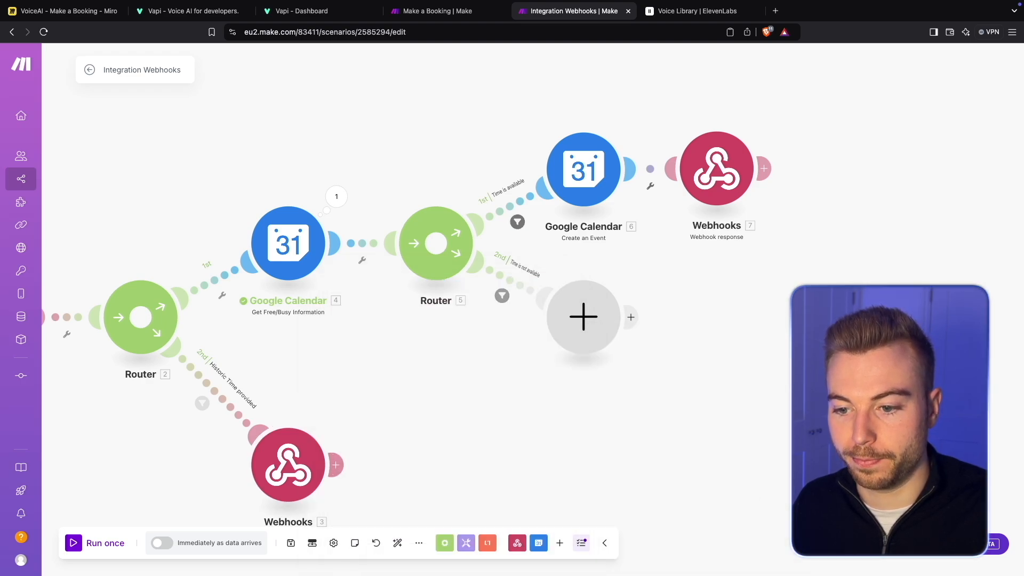
- Rename the webhook response module after Create an Event as "Confirm booking with customer"
scroll(738, 285, "right", 5)
mouse_move(663, 258)
left_mouse_down()
mouse_move(573, 249)
mouse_move(650, 273)
left_mouse_up()
right_click(553, 192)
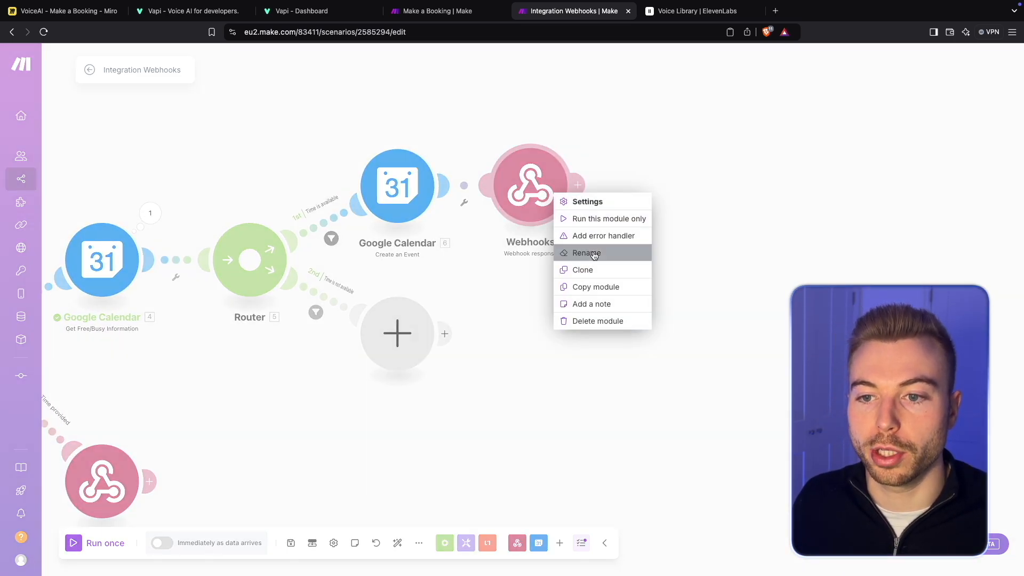
left_click(586, 252)
type("Respond")
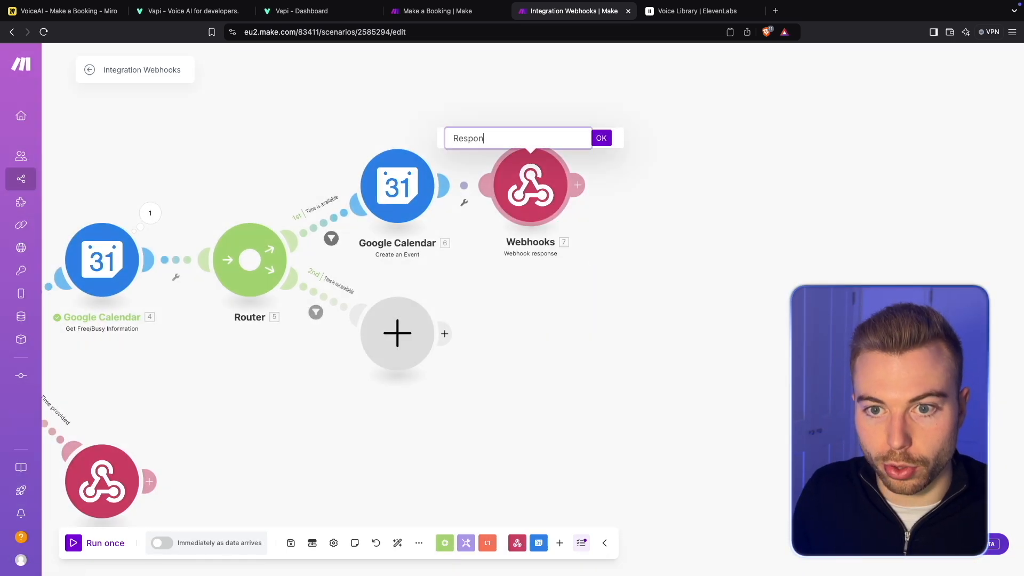
key("BackSpace")
key("BackSpace")
key("BackSpace")
key("BackSpace")
key("BackSpace")
key("BackSpace")
key("BackSpace")
type("Confirm b")
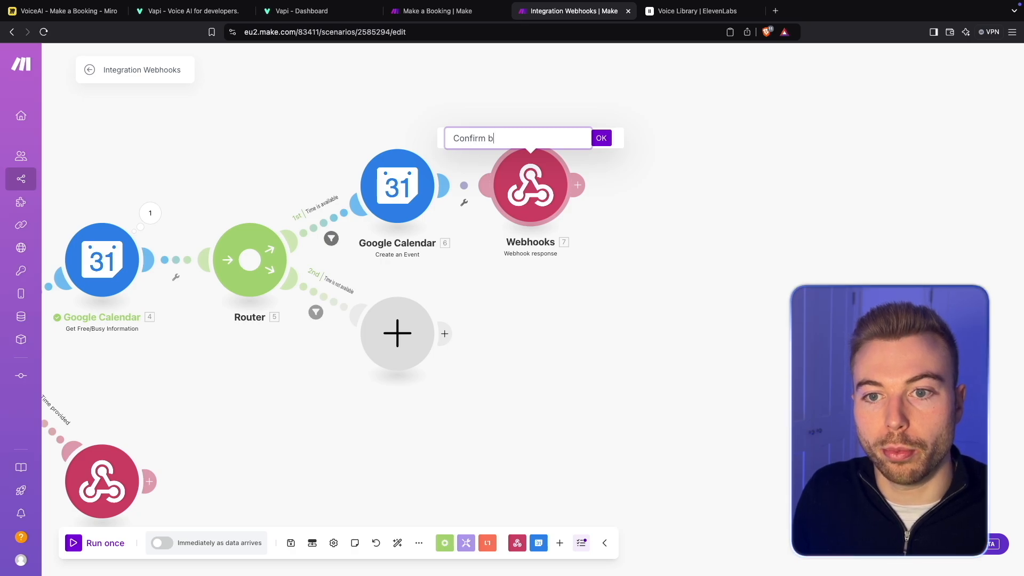
type("ooking with customer")
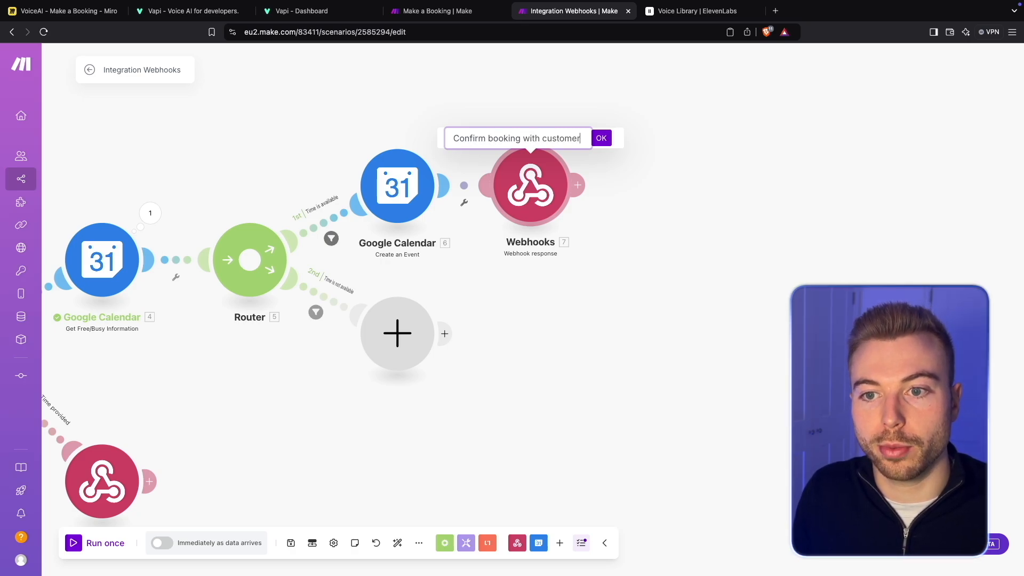
key("Return")
- Add a Gmail Send an Email module after the Confirm booking with customer module
scroll(565, 360, "up", 3)
left_click_drag(564, 360, 508, 351)
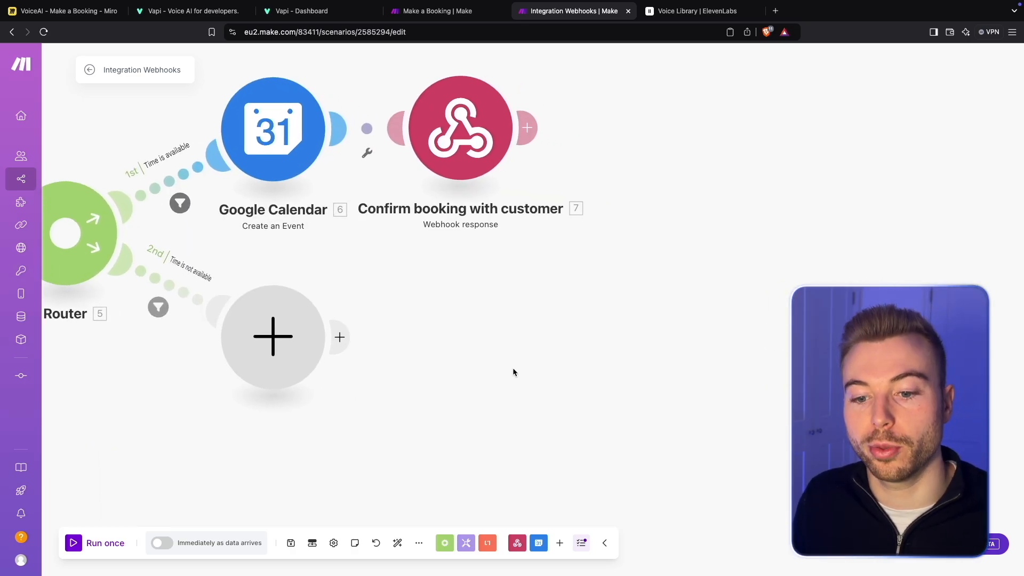
left_click(526, 127)
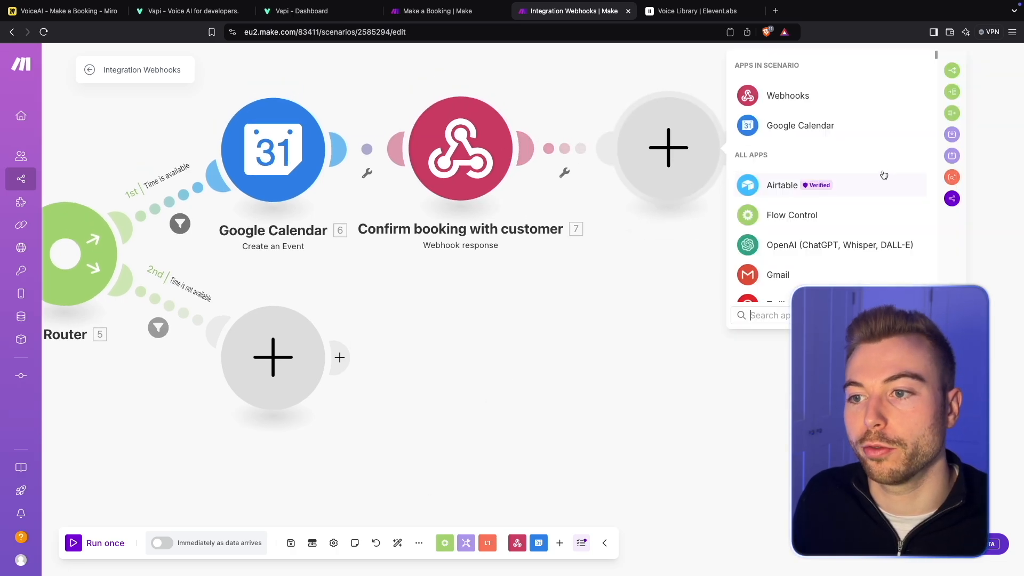
type("Email")
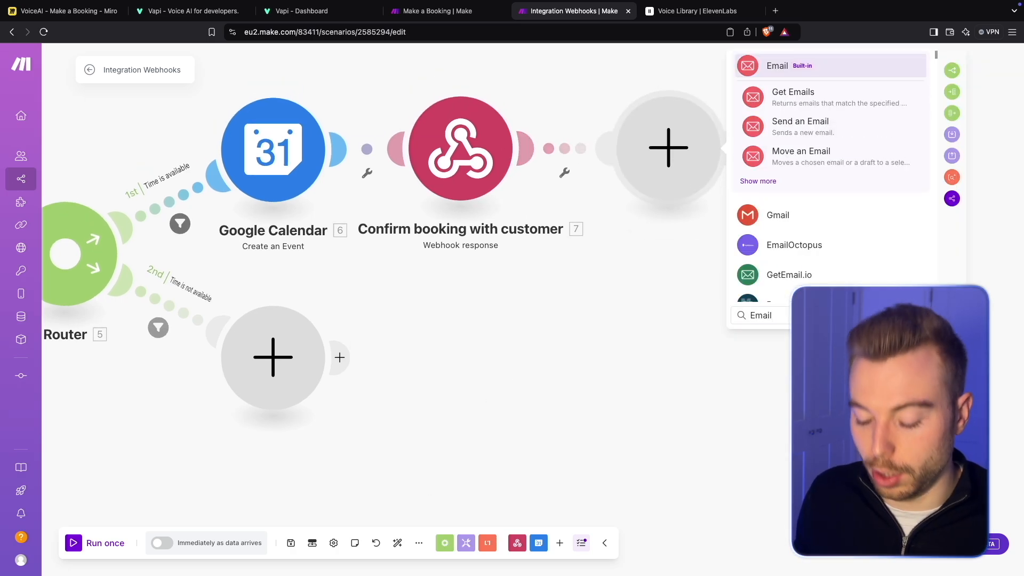
key("super+a")
type("Gmail")
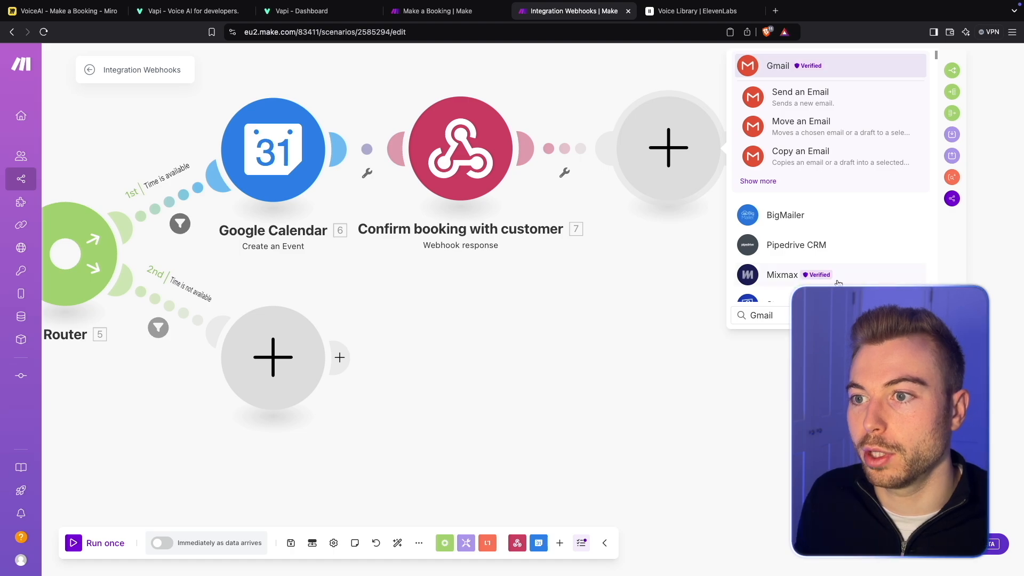
left_click(840, 101)
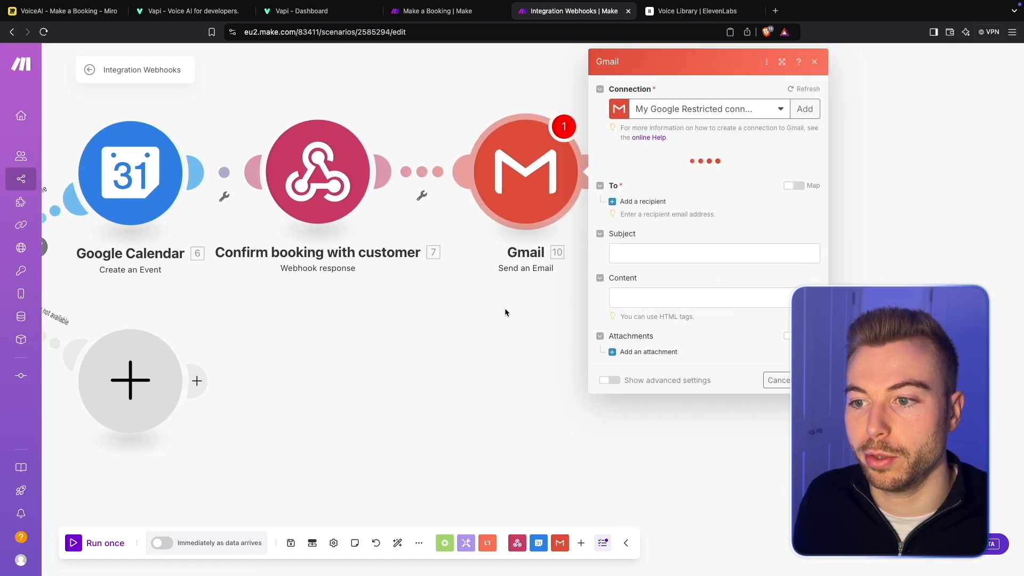
- Add a recipient to the Gmail module using the custom webhook's Customer Email value
scroll(668, 495, "down", 15)
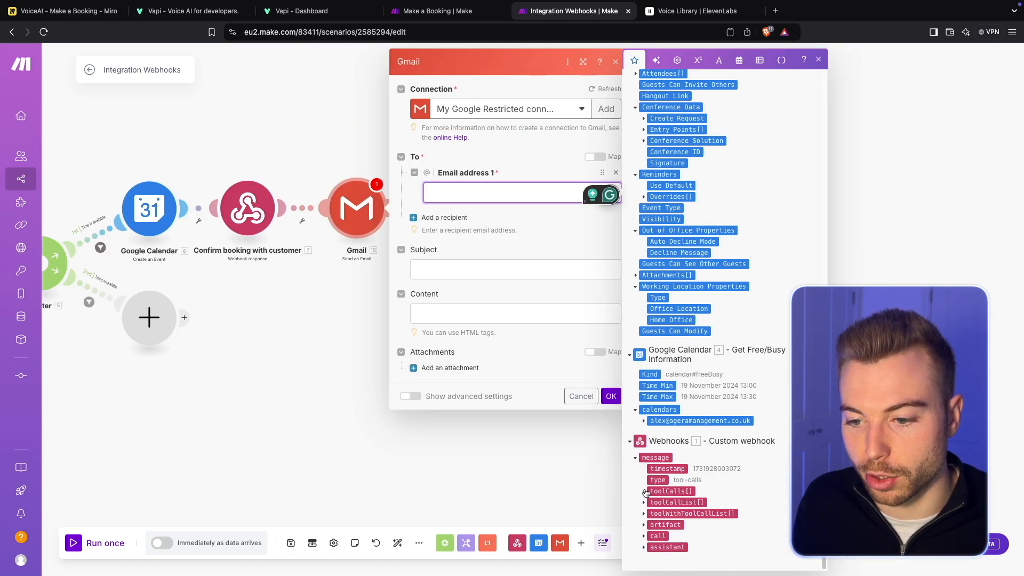
left_click(644, 491)
left_click(653, 524)
scroll(720, 511, "down", 2)
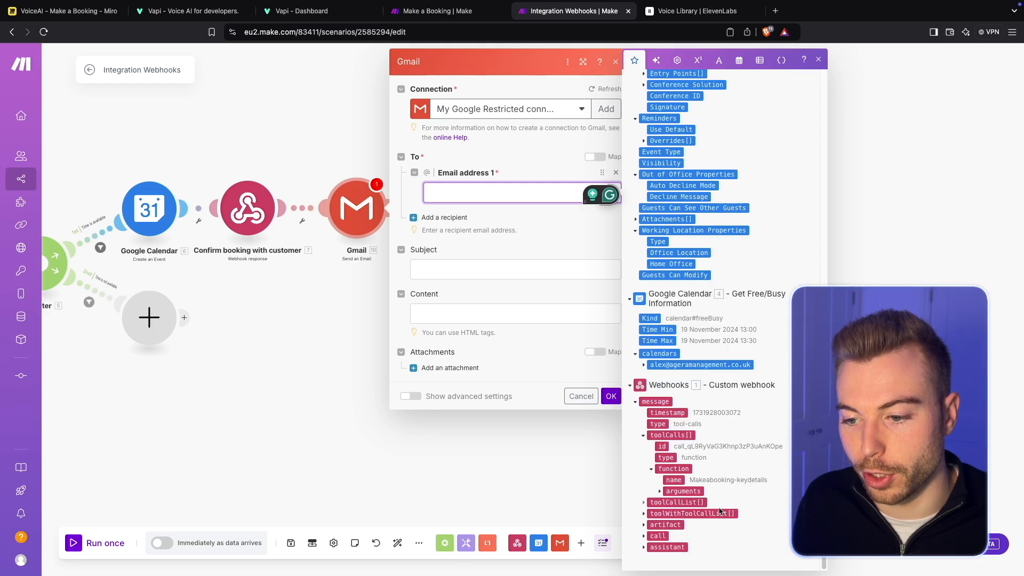
left_click(660, 491)
scroll(707, 501, "down", 2)
left_click(715, 457)
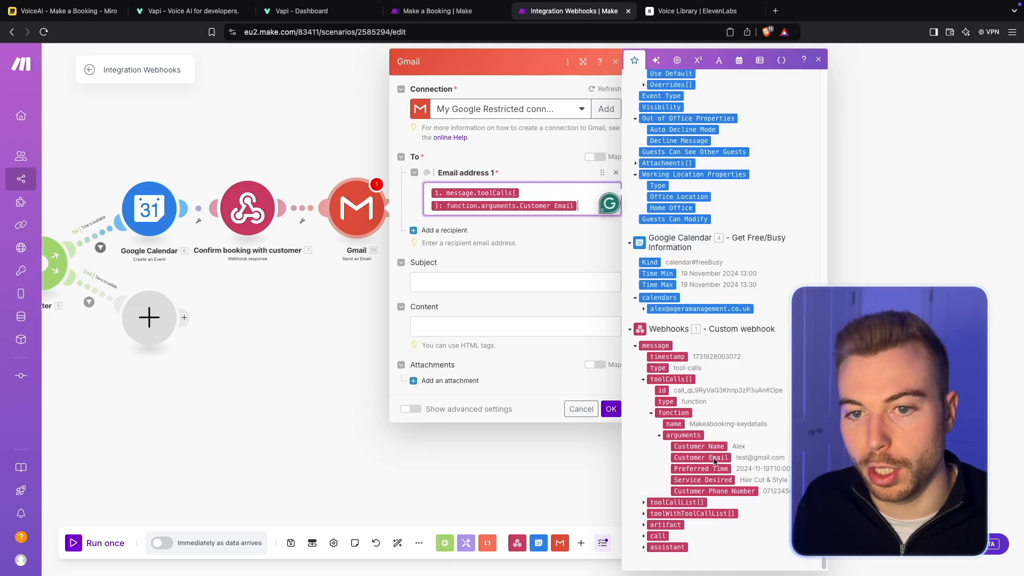
- Set the email's subject to "Confirmation of booking"
left_click(494, 283)
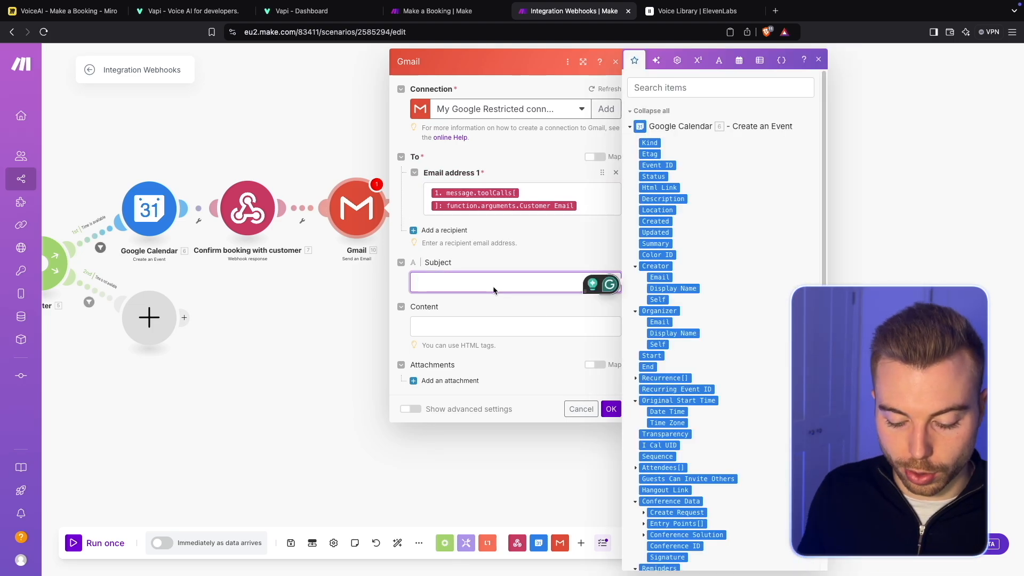
type("Confirmation")
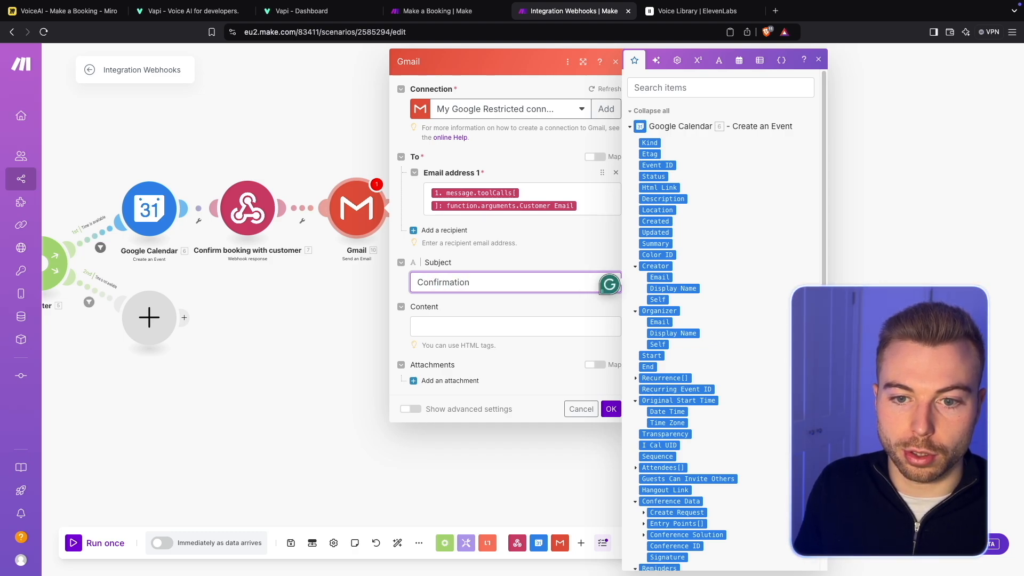
key("super+a")
type("Confir")
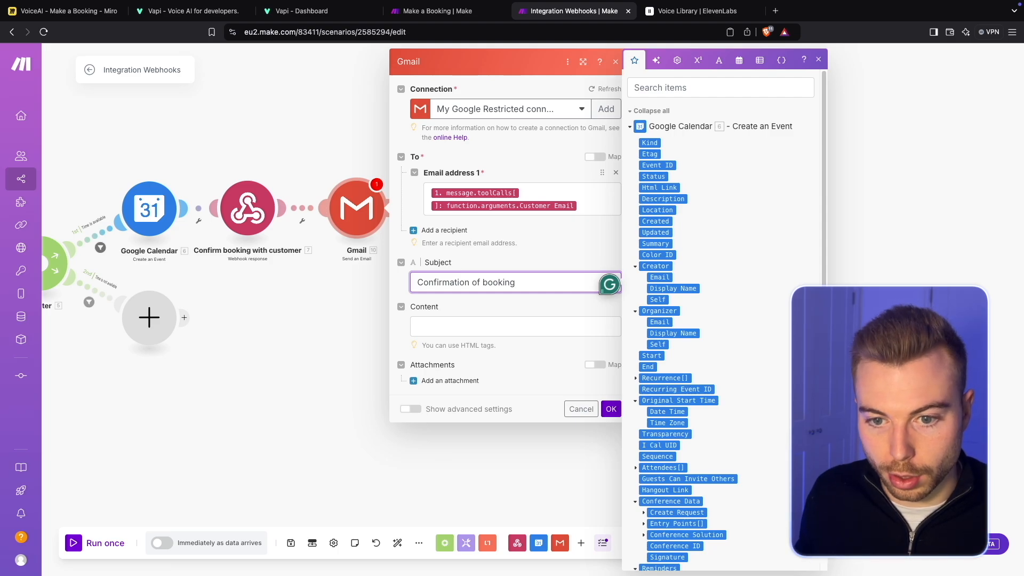
- Start the email content with the greeting "Hi", the custom webhook's Customer Name value and a comma, followed by a blank line
left_click(490, 327)
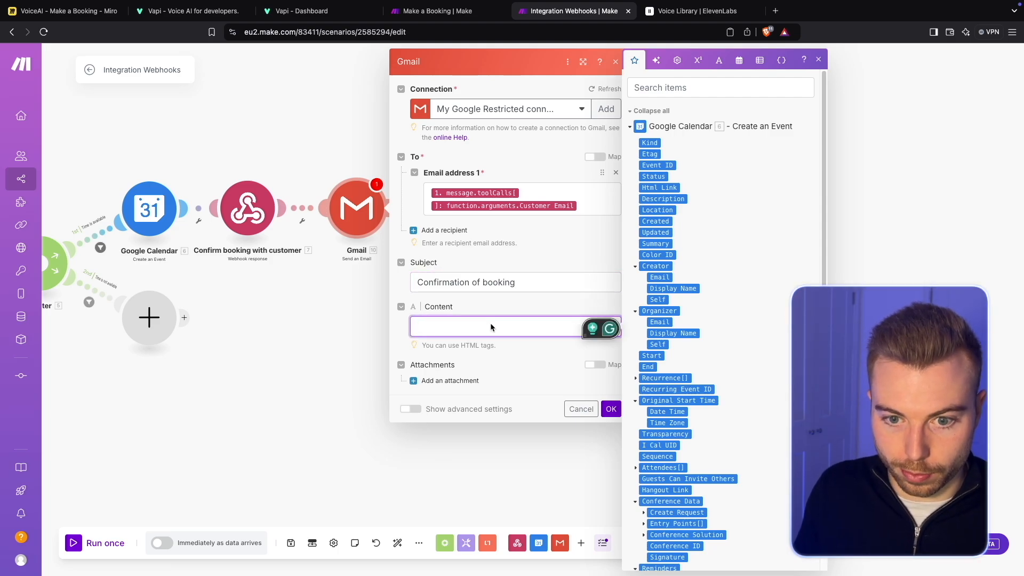
type("Hi")
scroll(741, 311, "down", 15)
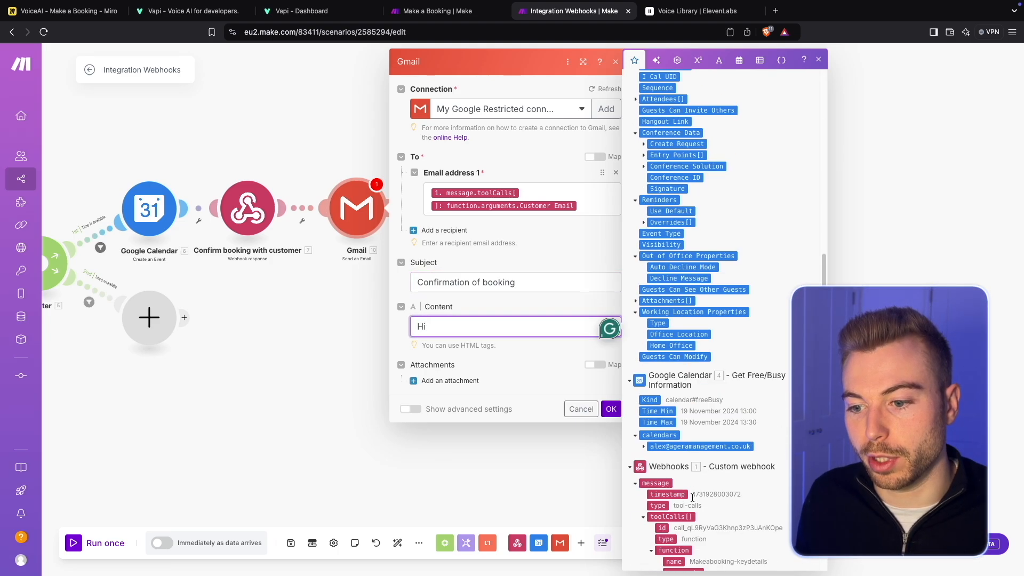
left_click(693, 446)
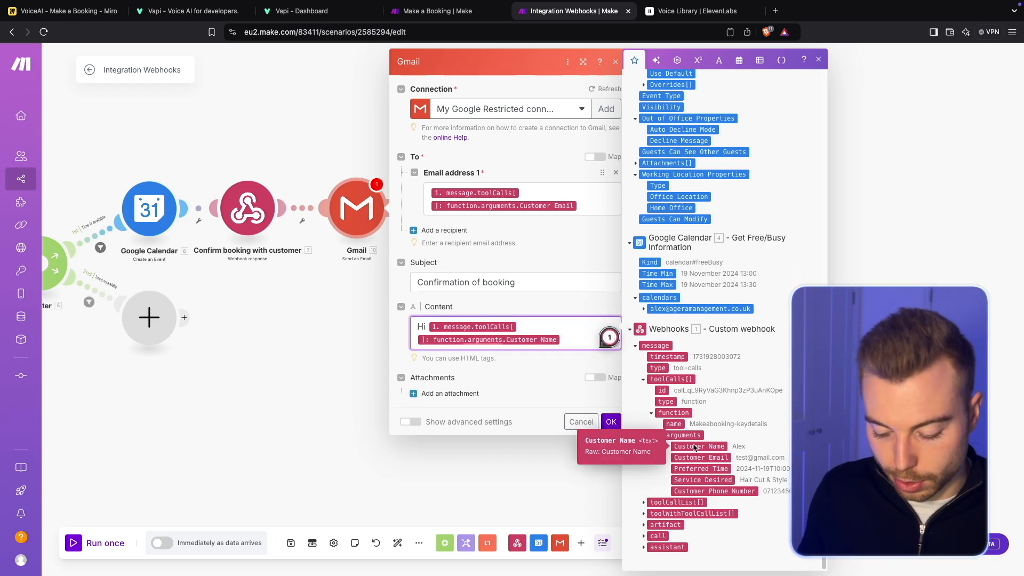
type(",")
key("Return")
key("Return")
- Add the sentence "Great news! your booking is all confirmed for", the webhook's Service Desired value and the word "on" to the content
type("Great ")
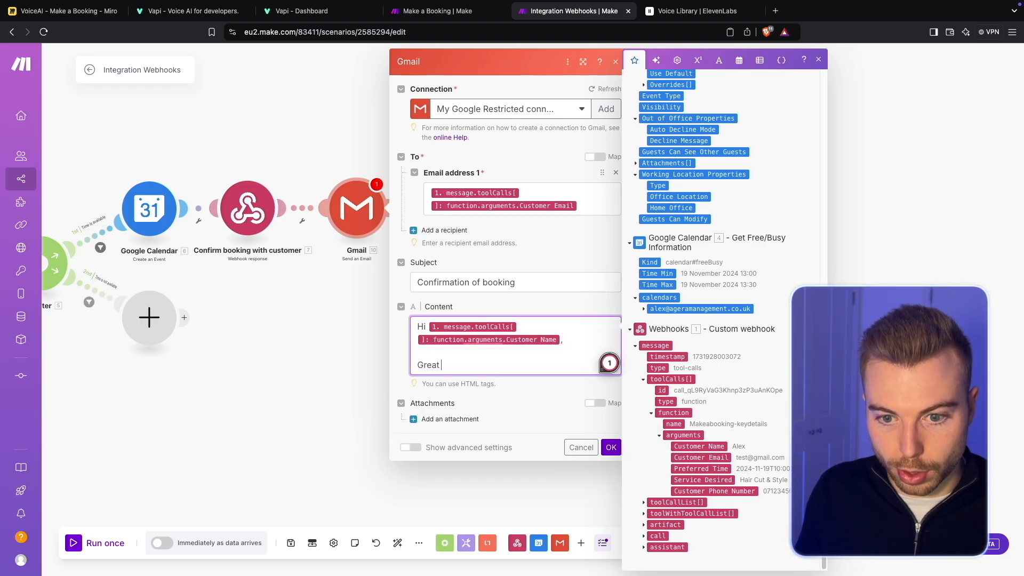
type("news! your bookin")
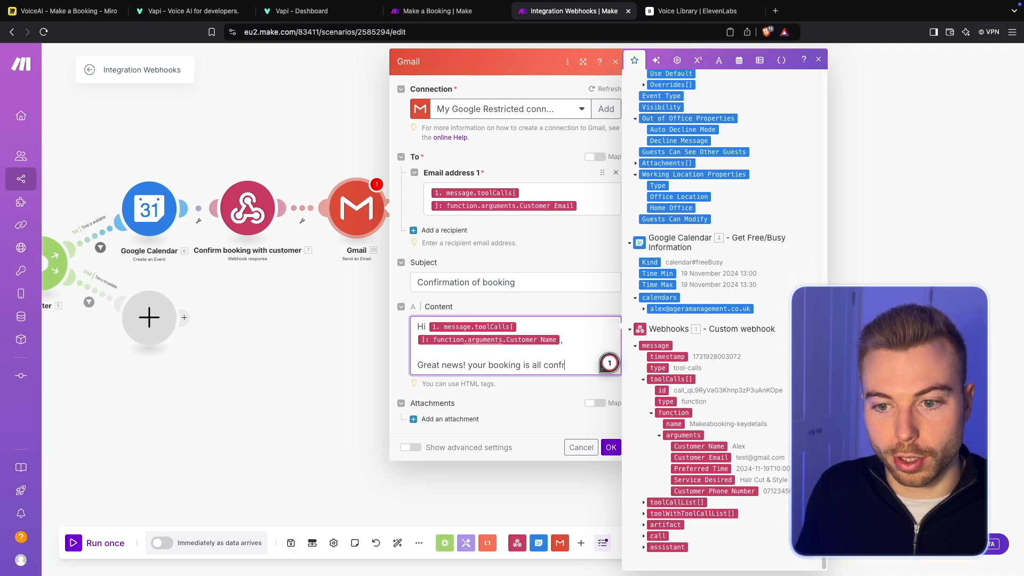
type("g is all confirmed for")
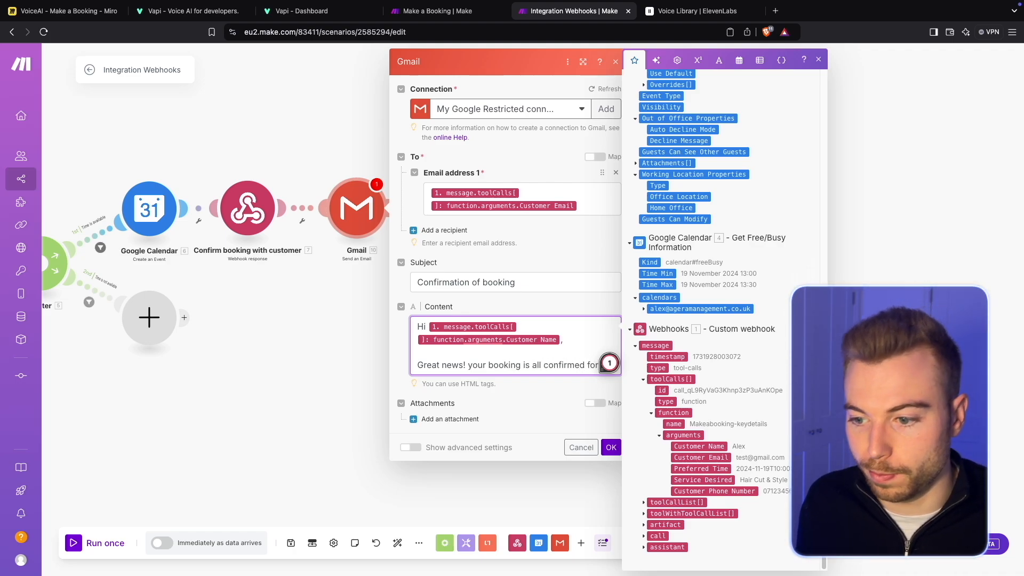
left_click(701, 479)
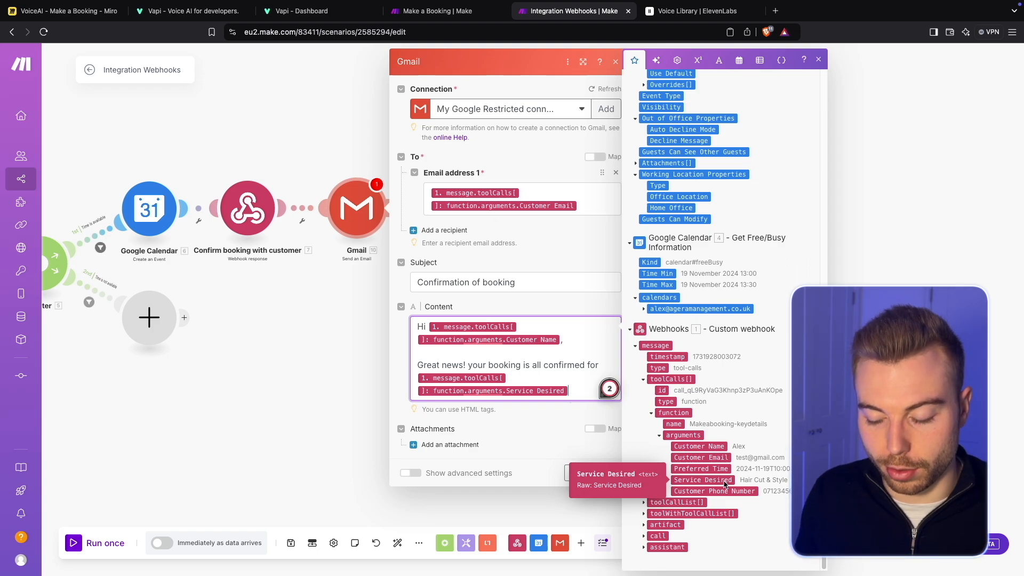
type("o")
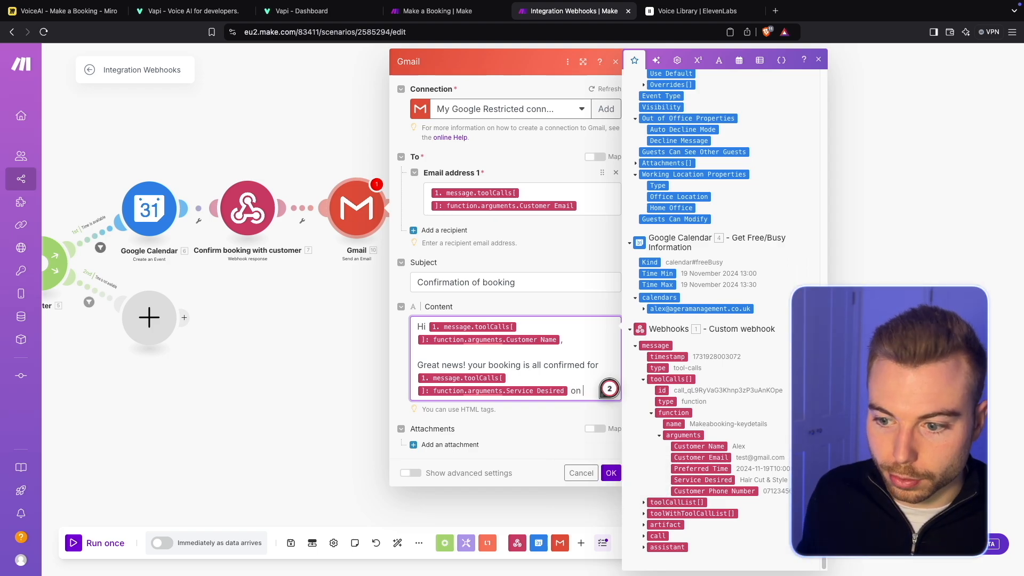
type("n")
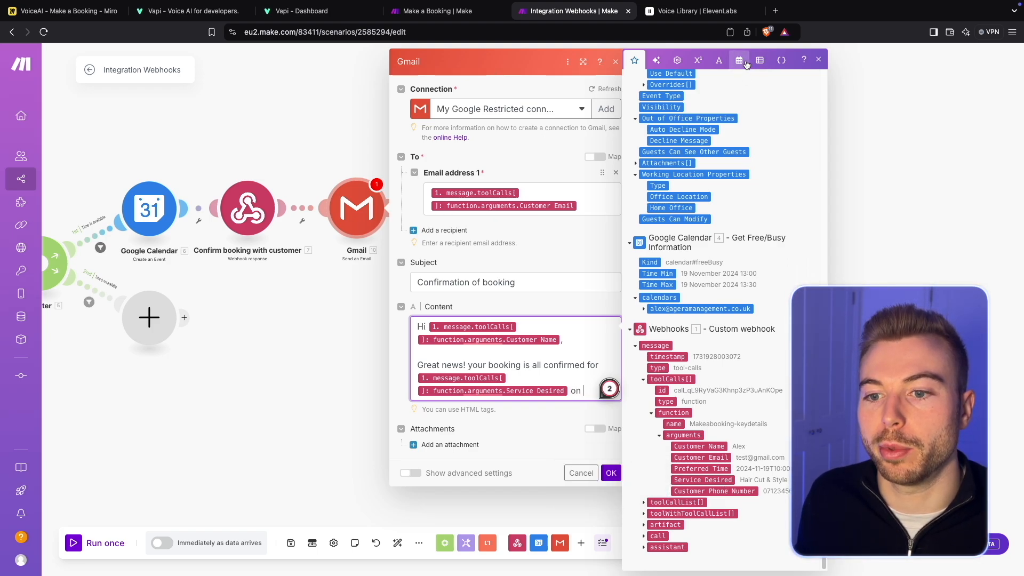
- Insert a formatDate function after "on" with the custom webhook's Preferred Time value as its date
left_click(744, 66)
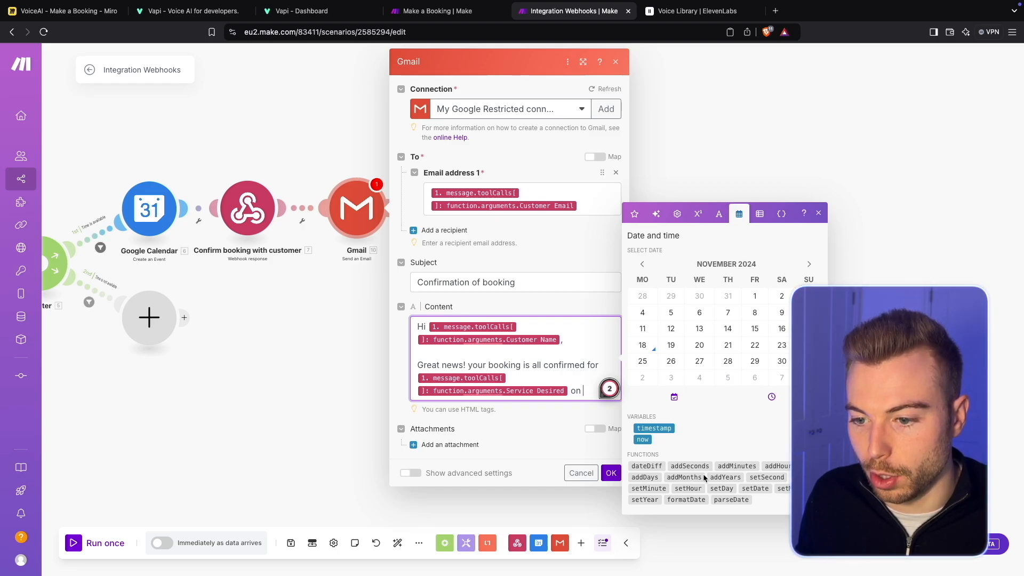
left_click(685, 499)
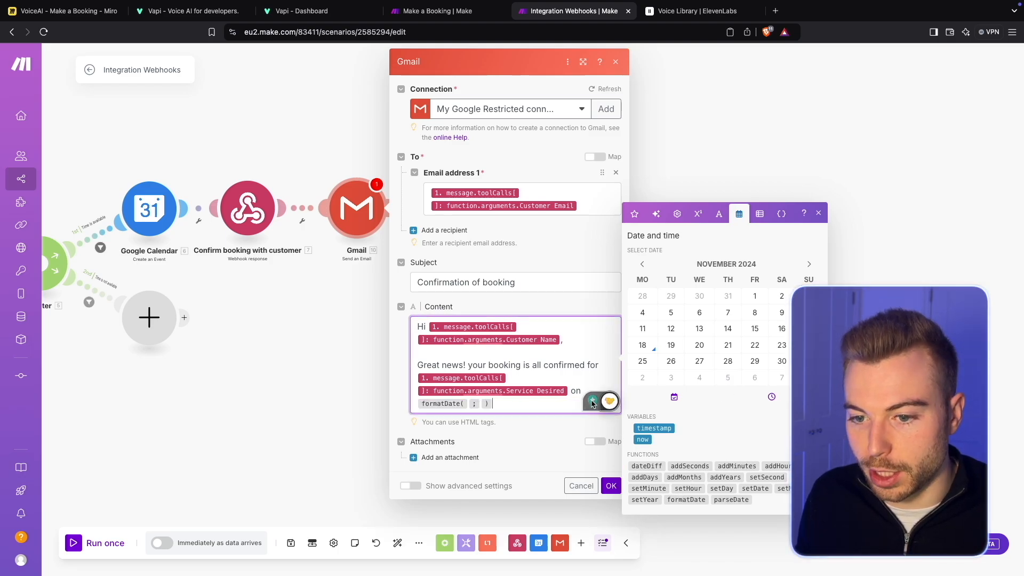
mouse_move(468, 406)
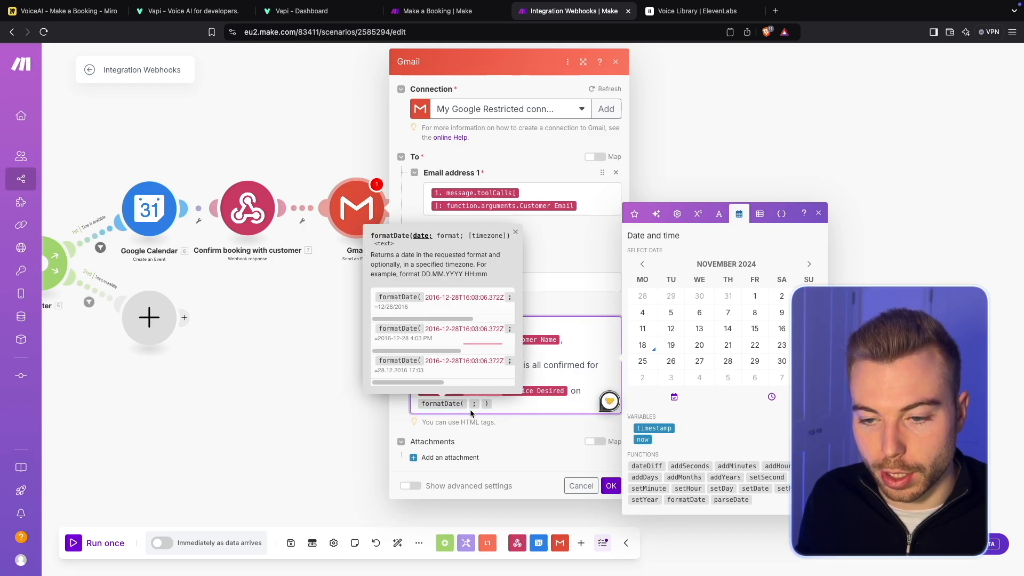
left_click(634, 213)
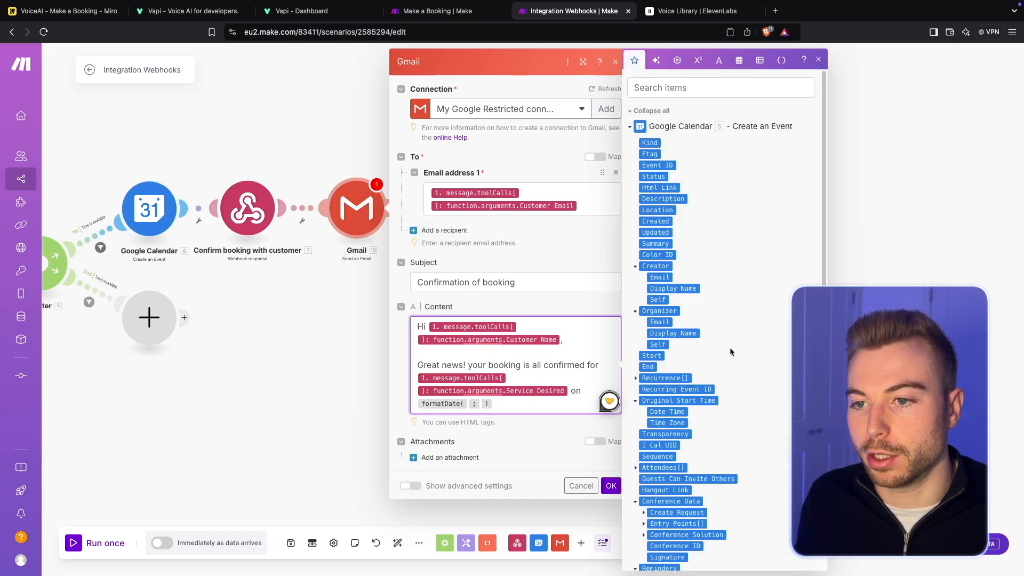
scroll(730, 347, "down", 10)
left_click(682, 472)
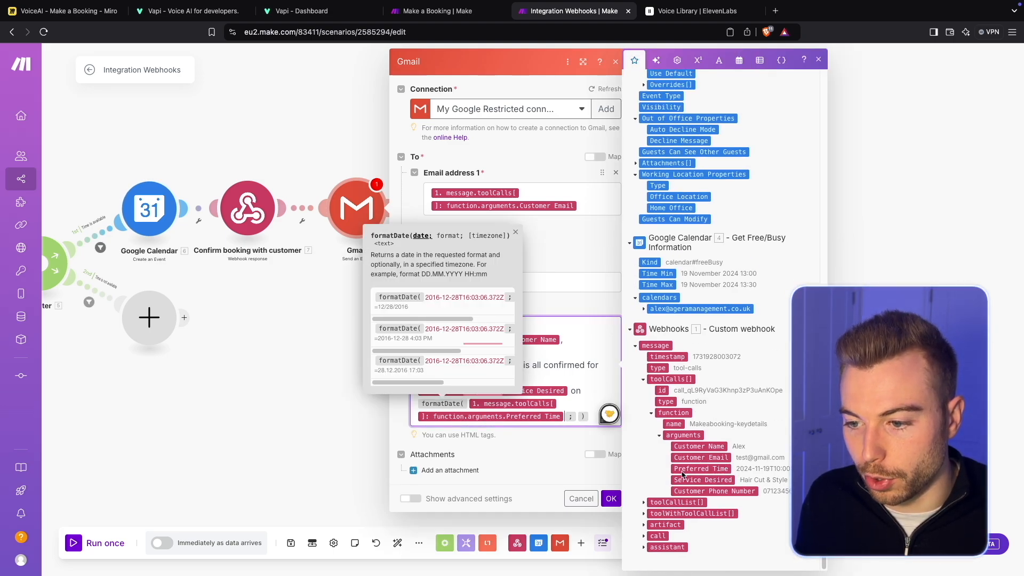
- Set the formatDate function's format to DD.MMM.YY and its timezone to Europe/London
left_click(576, 416)
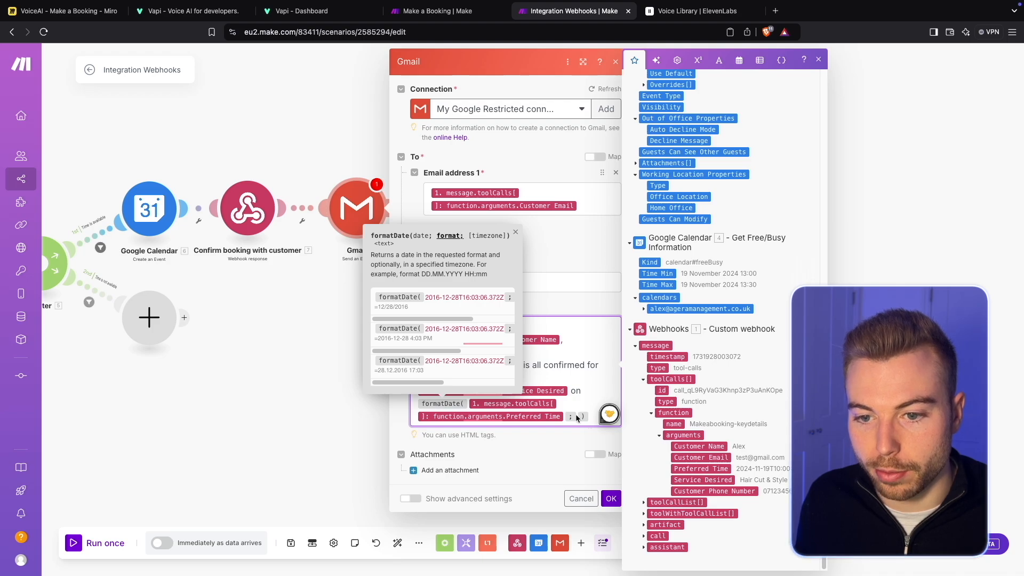
left_click(586, 416)
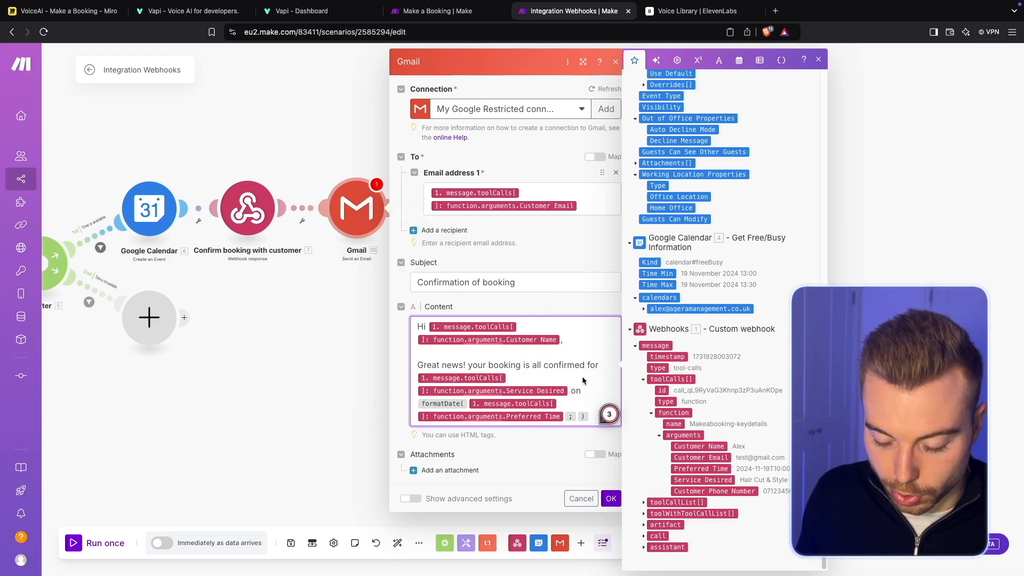
type("DD.MMM.YY ; Europe/London")
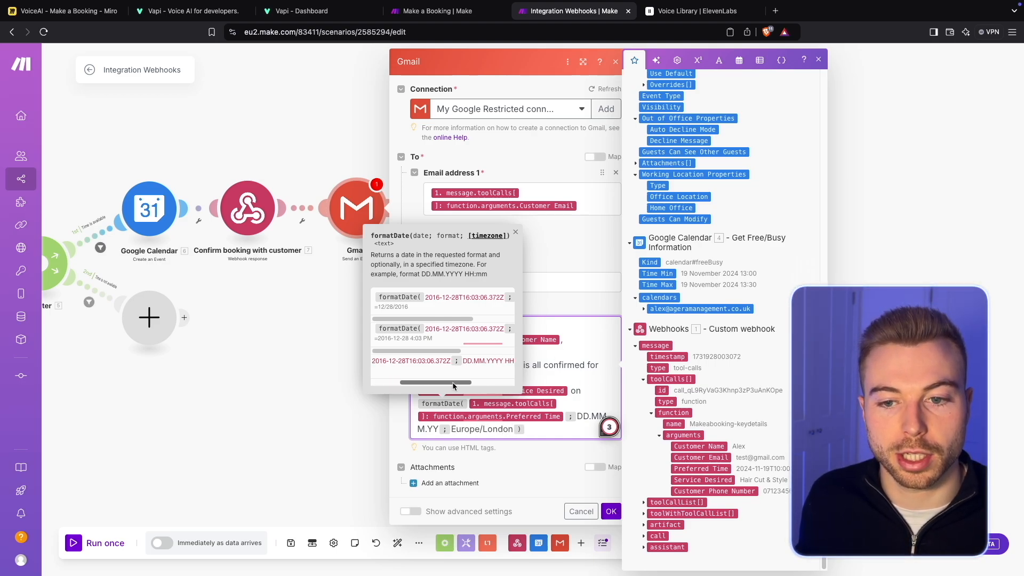
- Extend the formatDate format with the time as HH:mm after the date
left_click_drag(452, 382, 483, 383)
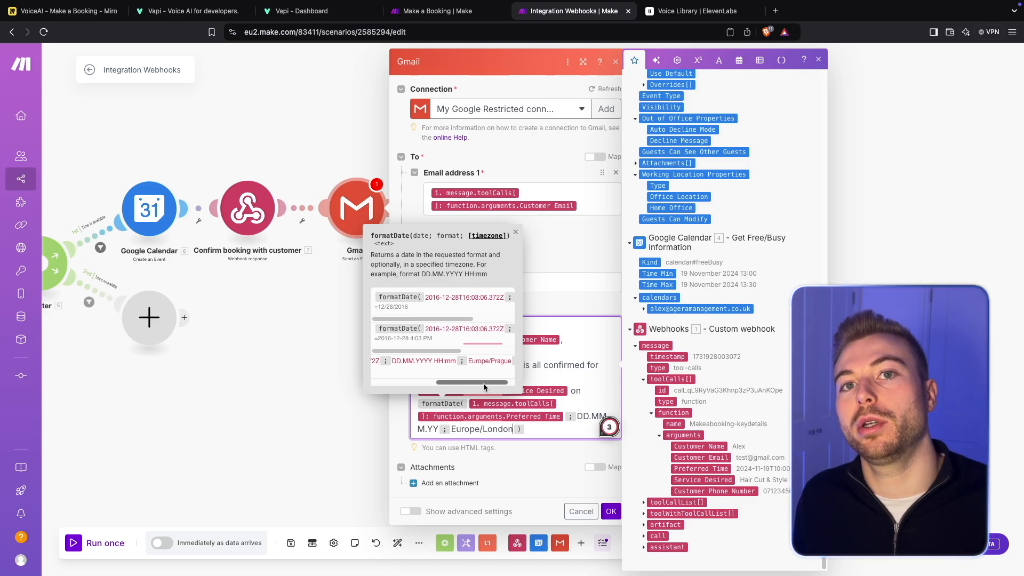
left_click(435, 429)
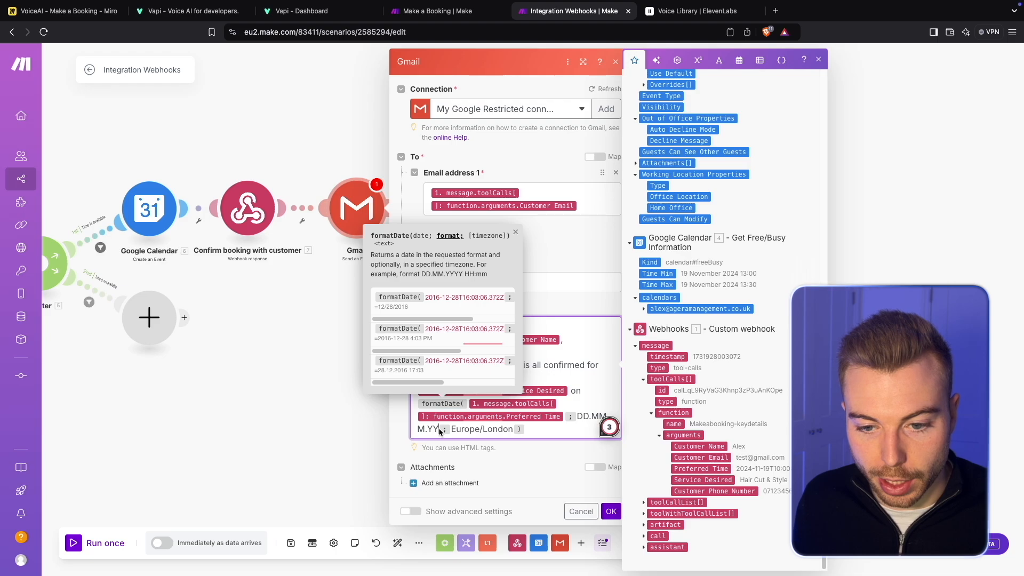
type("HH")
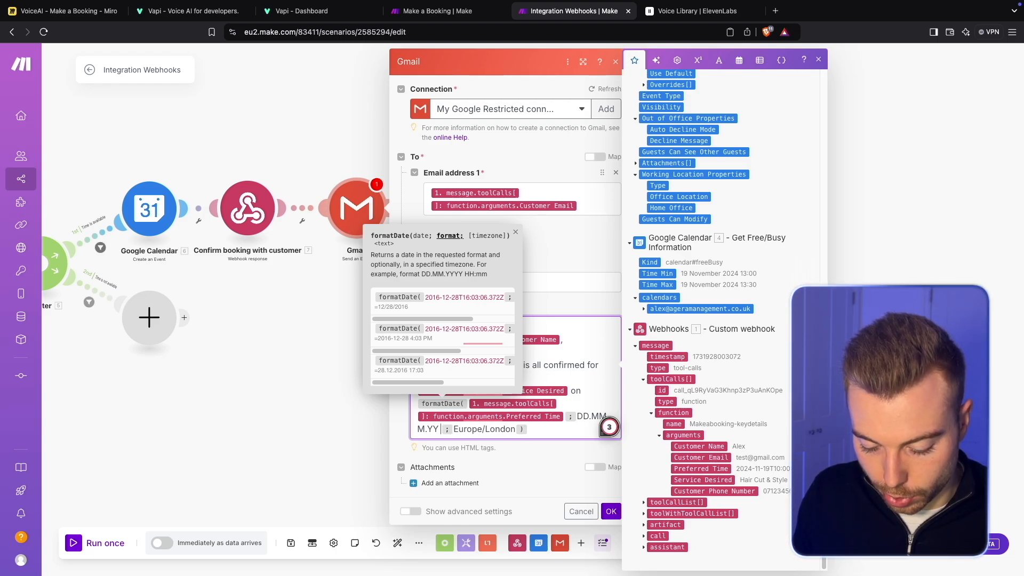
type(":mm")
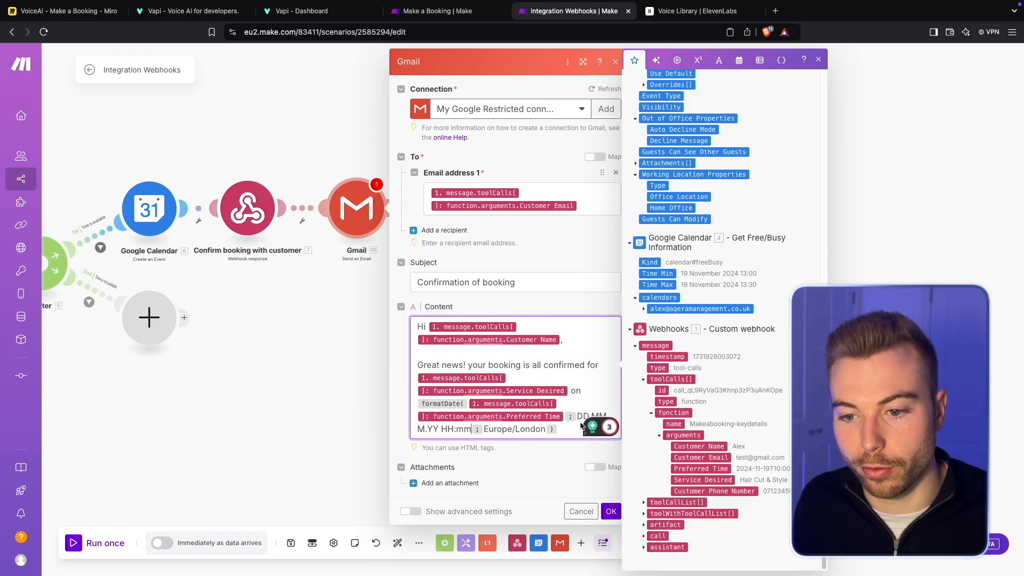
- Close the email content with "Looking forward to seeing you!" and the sign-off "Many thanks," "Booking team!" on separate lines
key("Return")
key("Return")
type("Looking forward to seeing your")
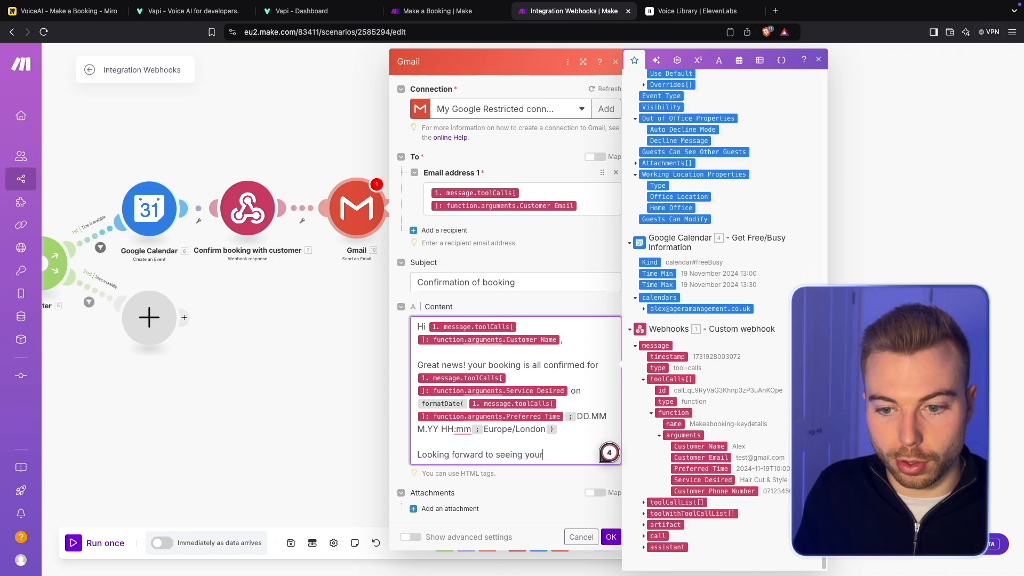
key("BackSpace")
type("!")
key("Return")
key("Return")
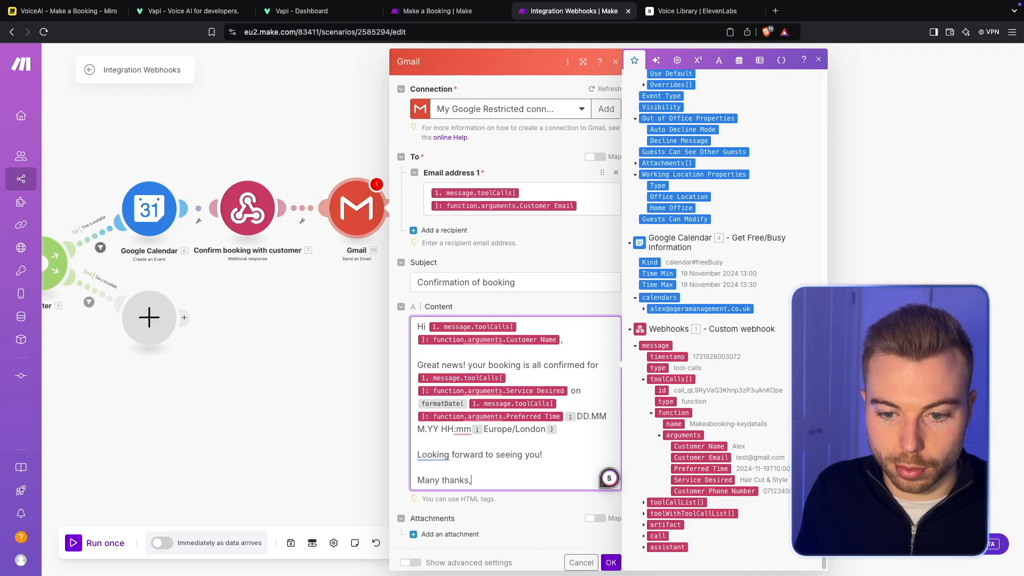
key("Return")
type("Booking team!")
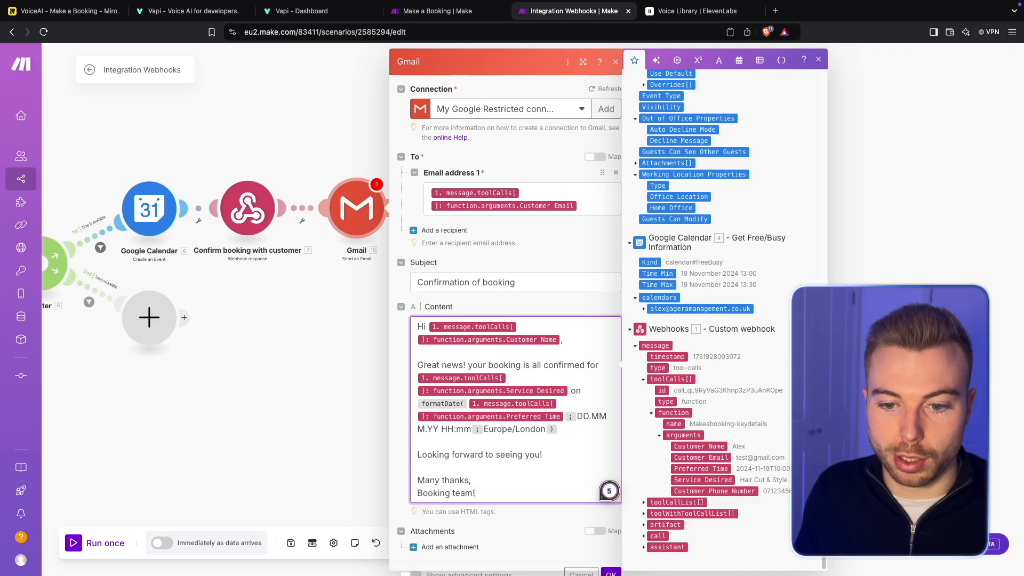
type(" <>")
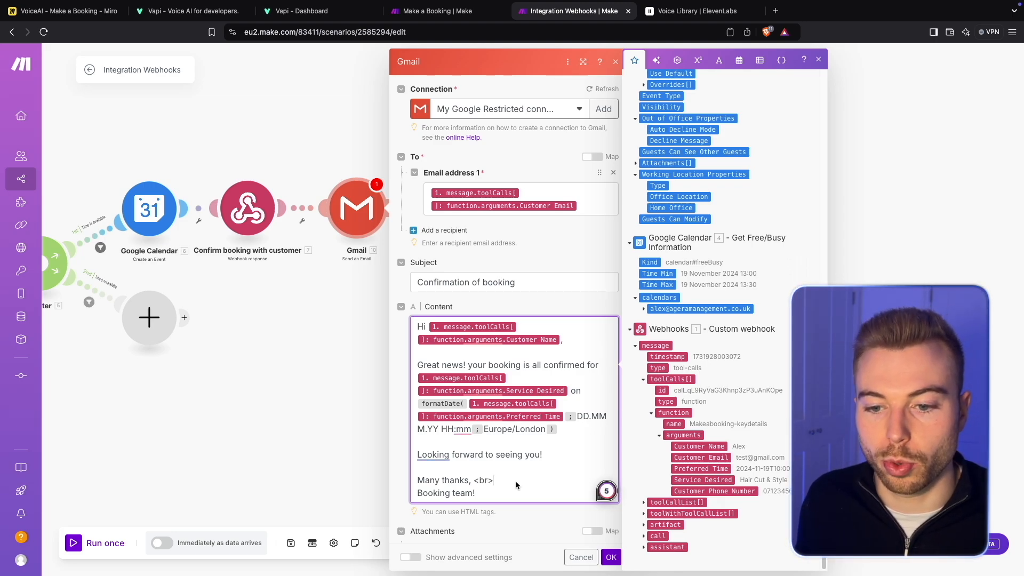
- Add <br><br> HTML line breaks after the greeting, the booking sentence, "Looking forward to seeing you!" and "Many thanks,"
left_click_drag(515, 481, 472, 478)
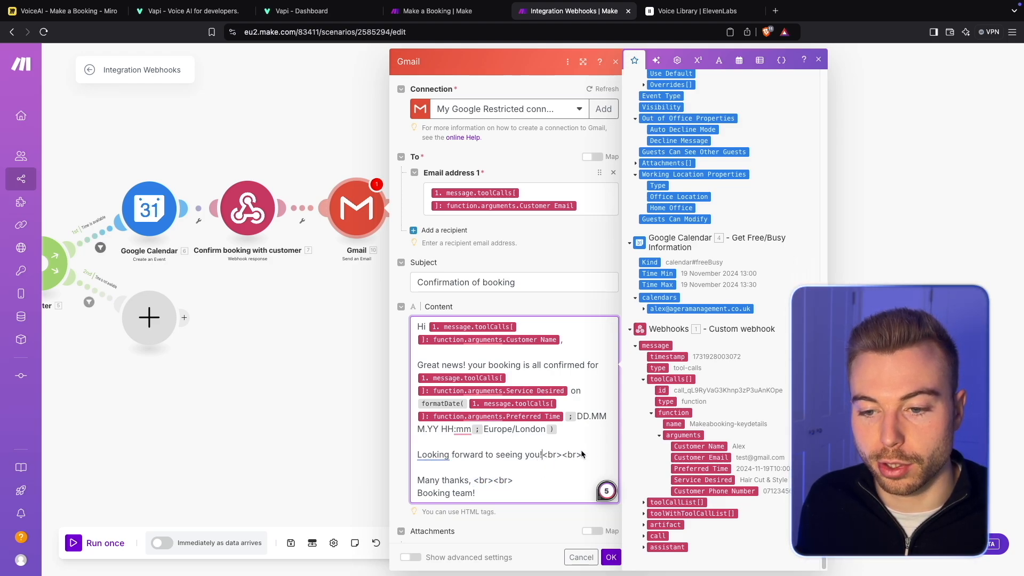
left_click(581, 454, "shift")
key("ctrl+c")
left_click(581, 427)
key("ctrl+v")
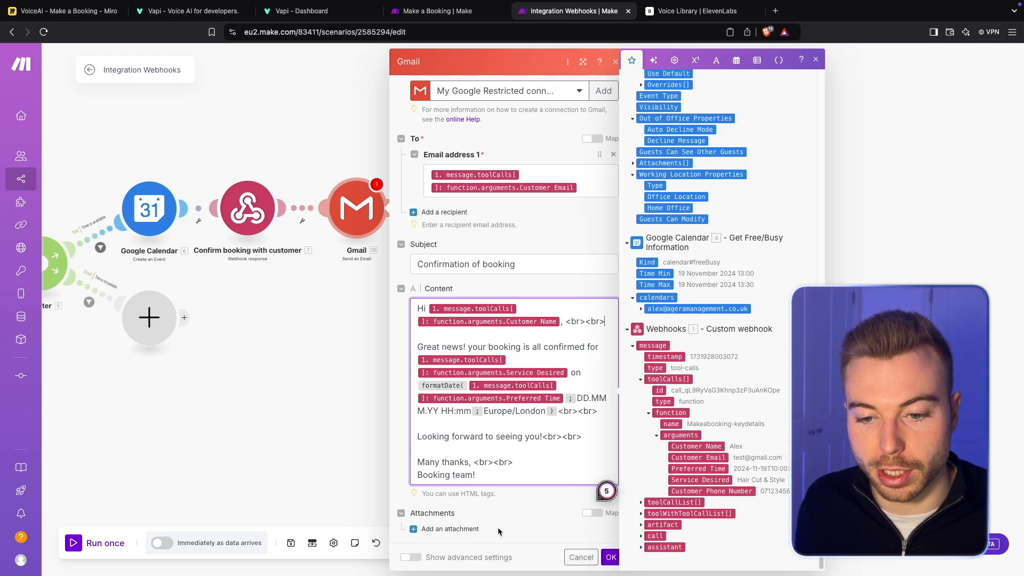
- Show the Gmail module's advanced settings, review the sender and copy recipient options, and save the module
left_click(411, 557)
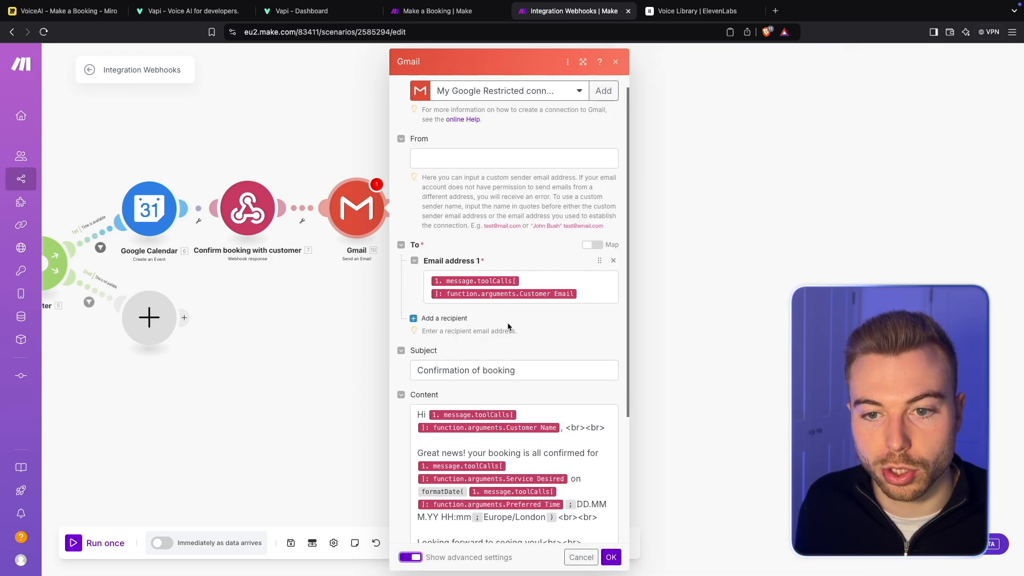
scroll(517, 221, "up", 1)
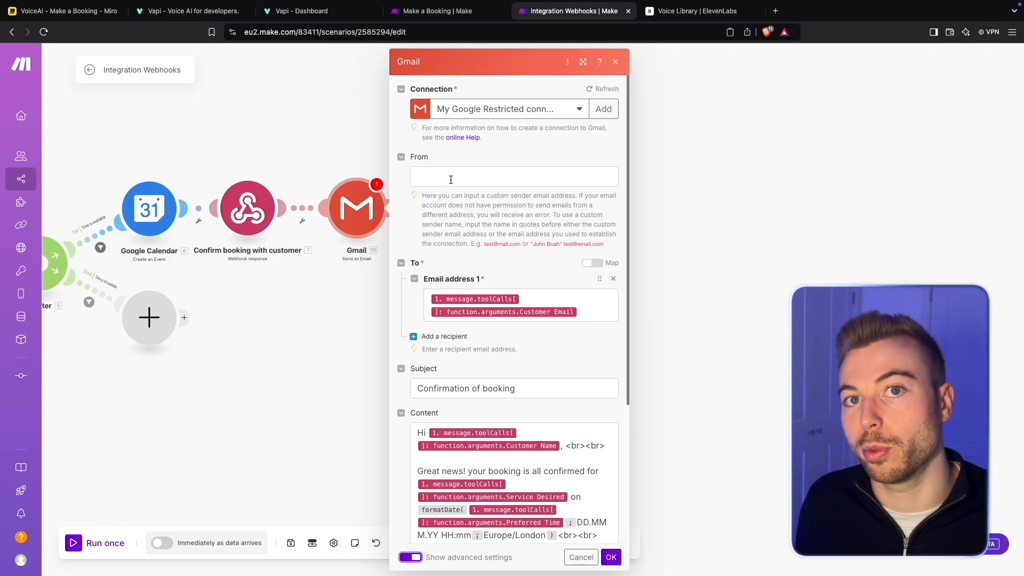
scroll(451, 180, "down", 5)
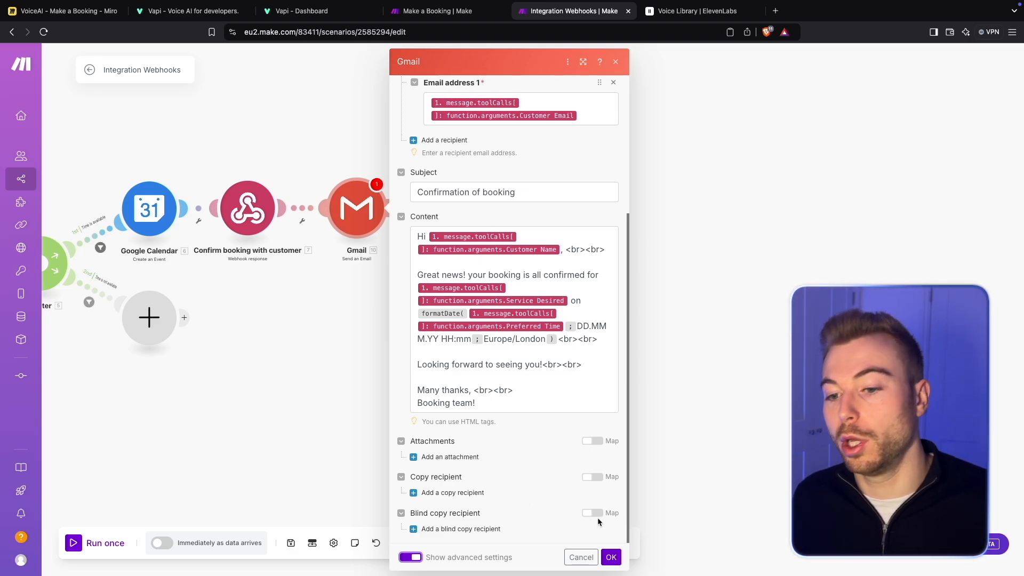
left_click(611, 557)
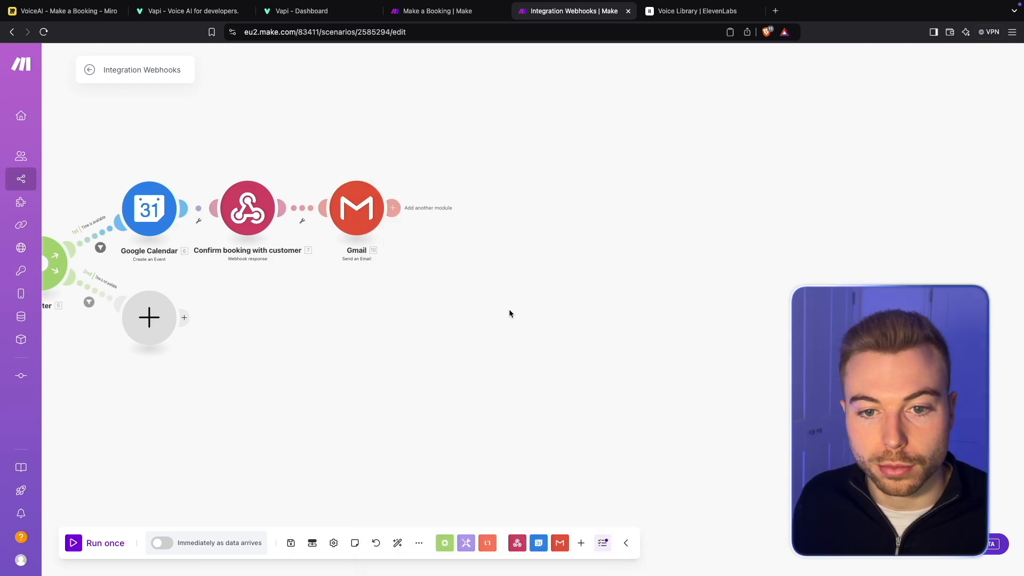
- Rename the Gmail module as "Confirmation Email with Customer"
right_click(358, 200)
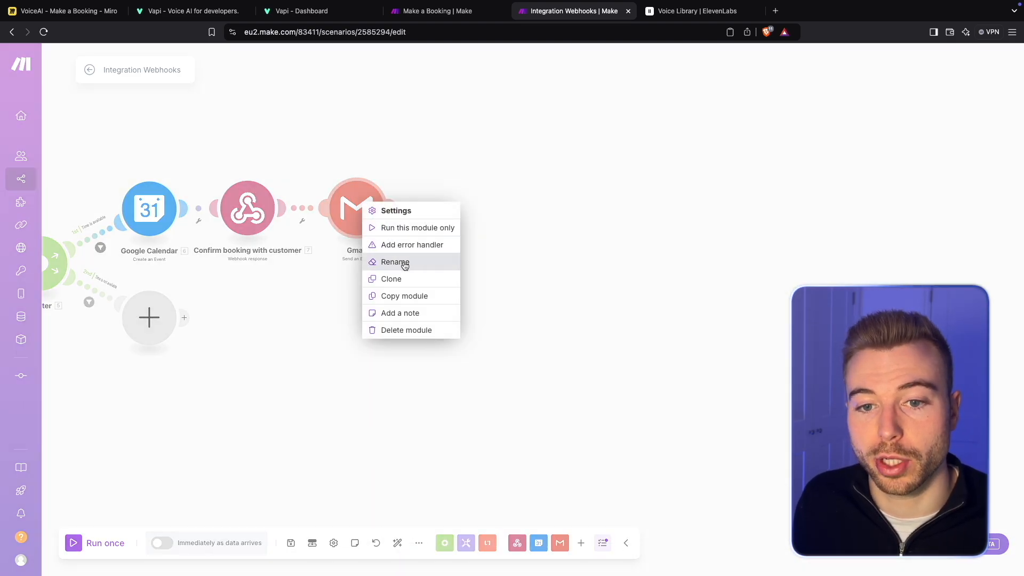
left_click(393, 261)
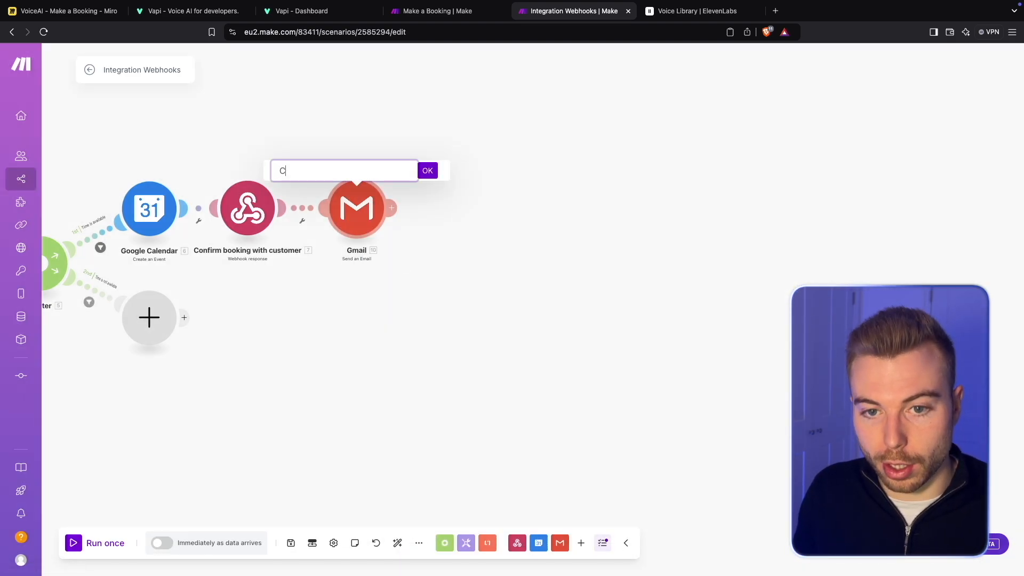
type("Confirmation Email with")
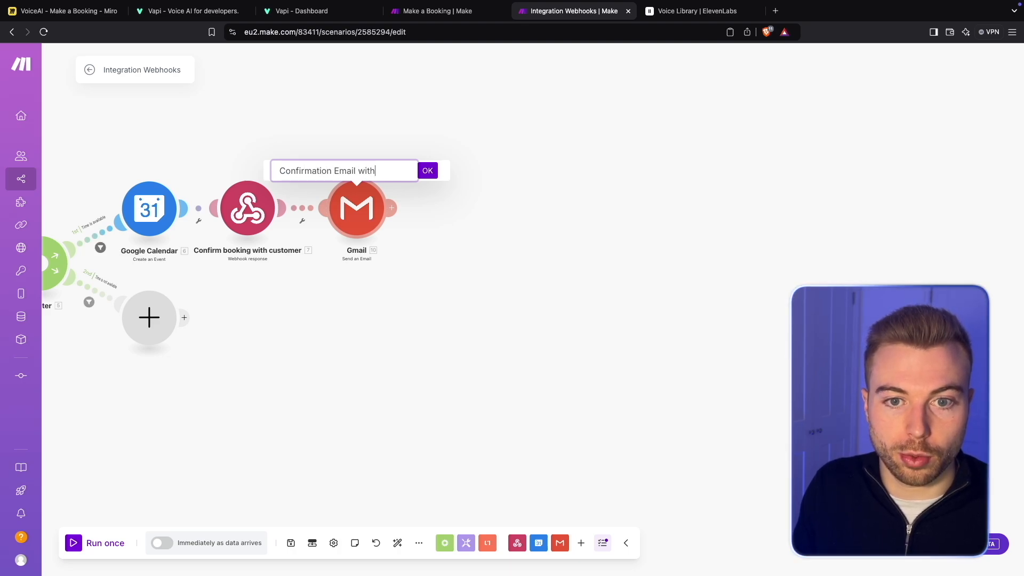
type(" Customer")
key("Return")
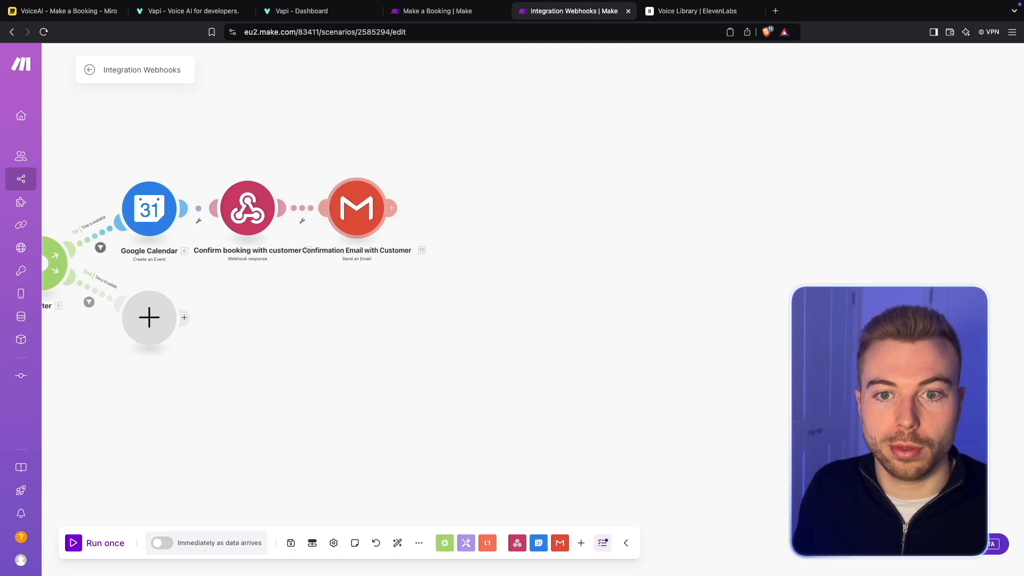
- Add a Twilio Create a Message module after the confirmation email and set it to send from a phone number
left_click(395, 206)
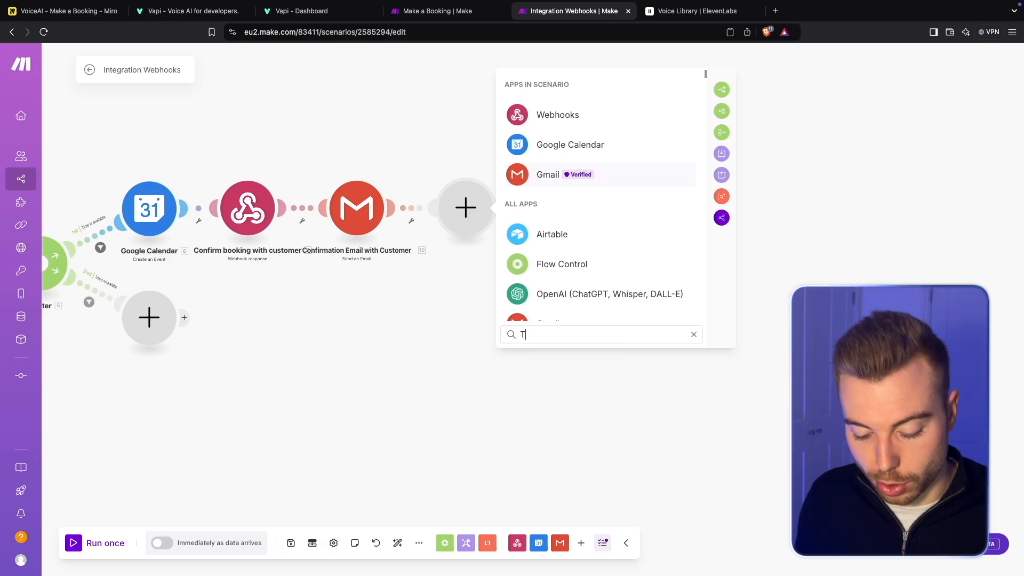
type("Twilio")
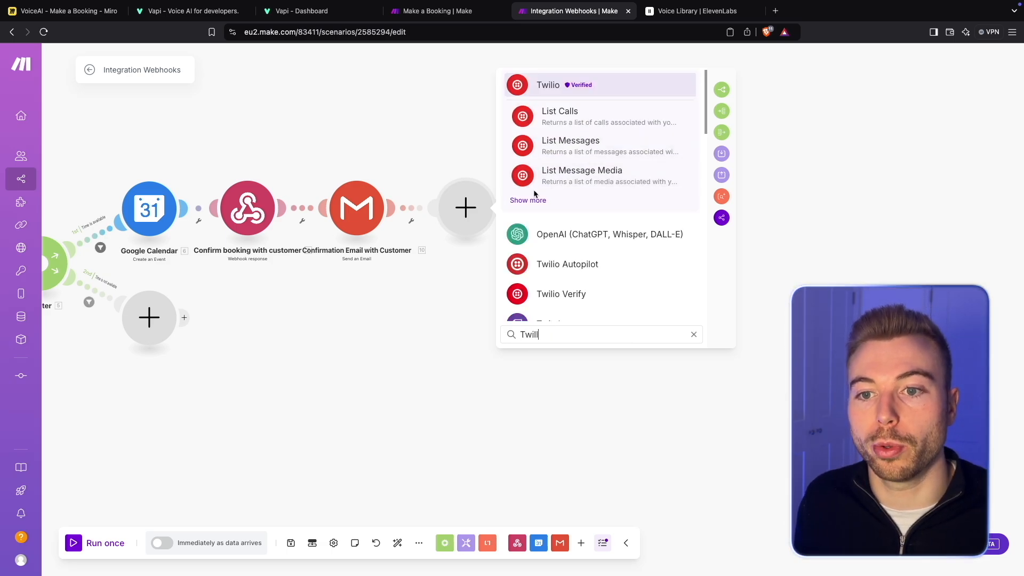
left_click(531, 199)
left_click(585, 174)
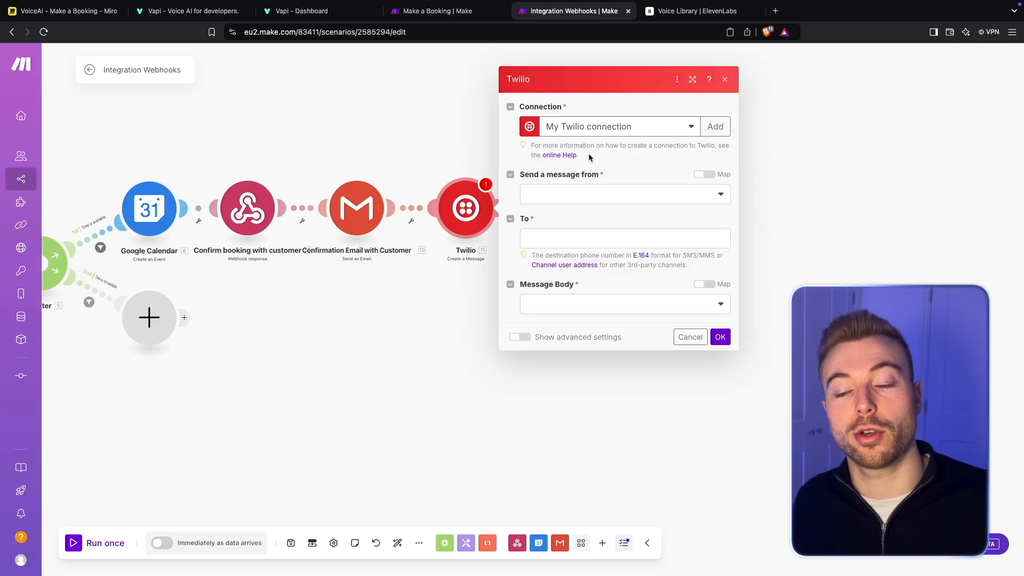
left_click(618, 194)
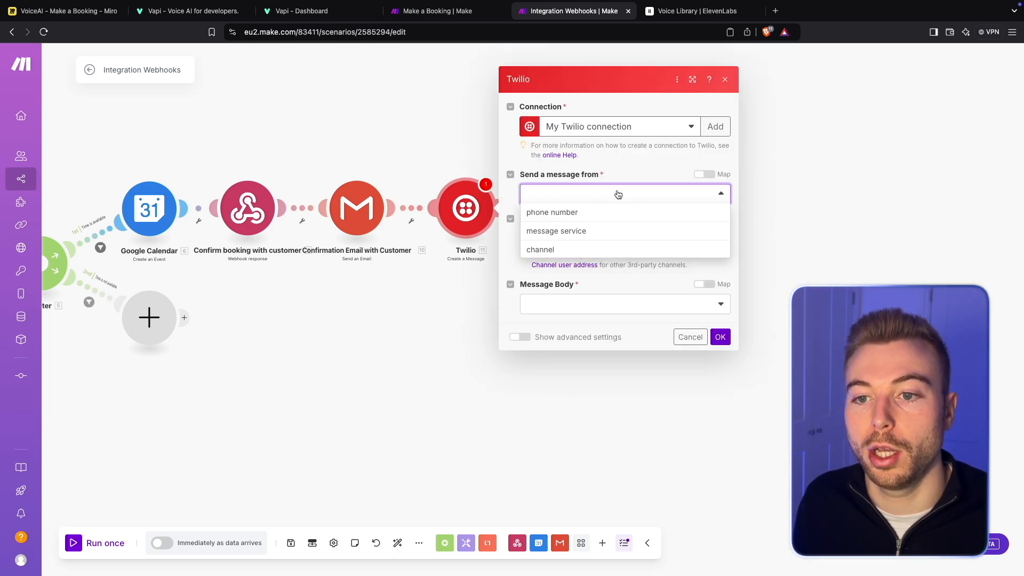
left_click(576, 214)
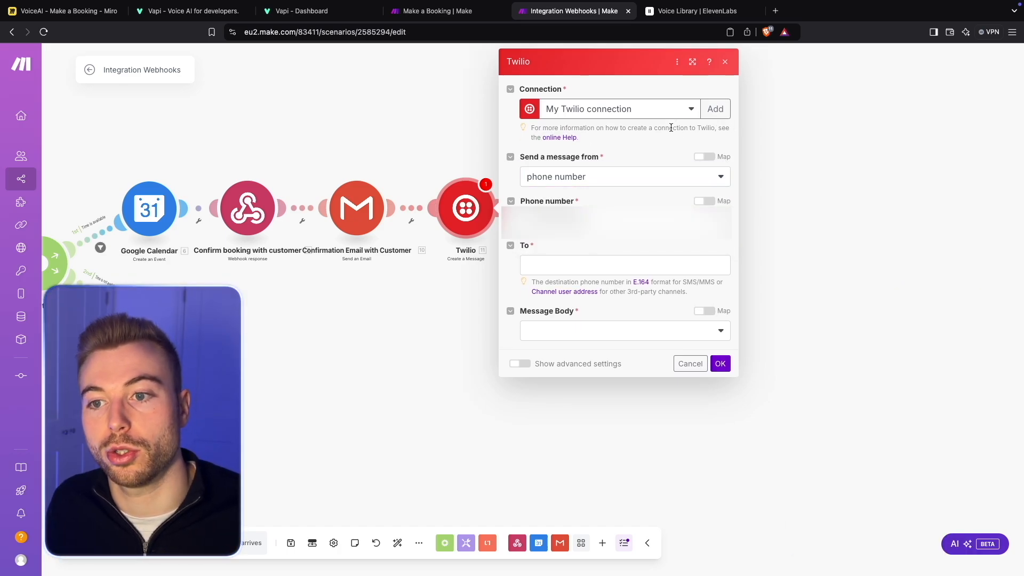
- Map the Twilio recipient to Customer Phone Number from the custom webhook's toolCalls function arguments
left_click(577, 264)
scroll(863, 315, "down", 10)
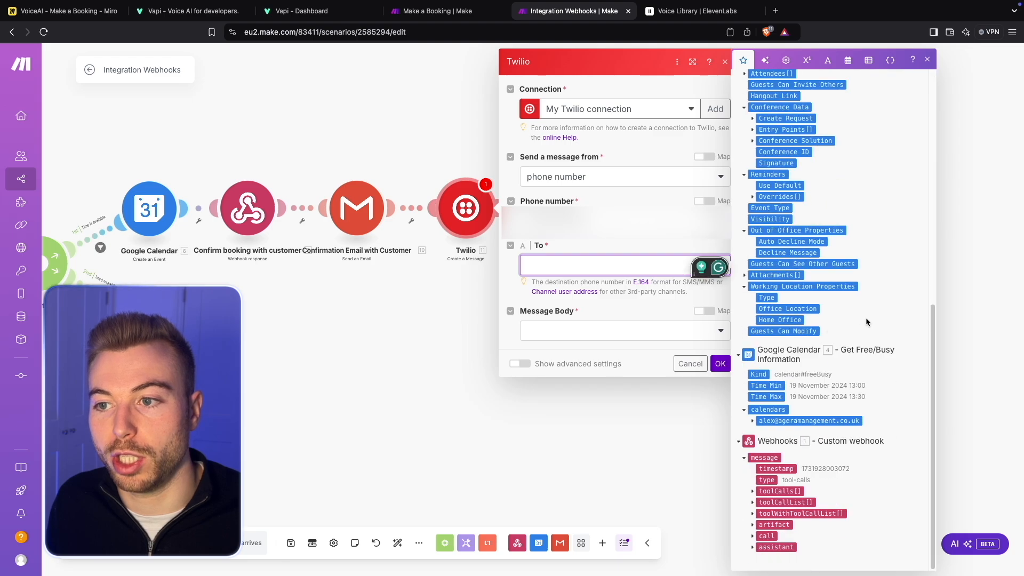
left_click(776, 491)
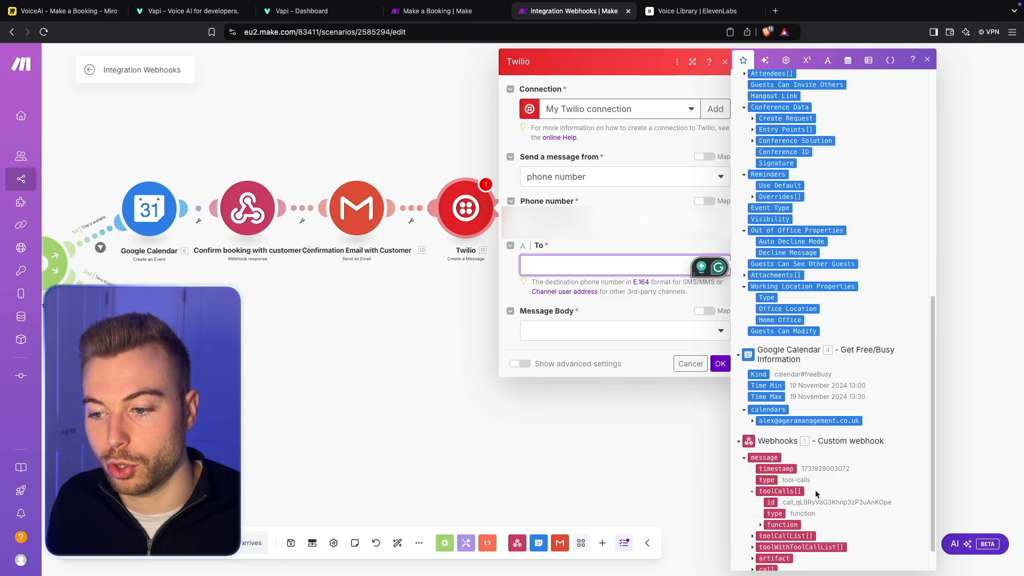
left_click(766, 491)
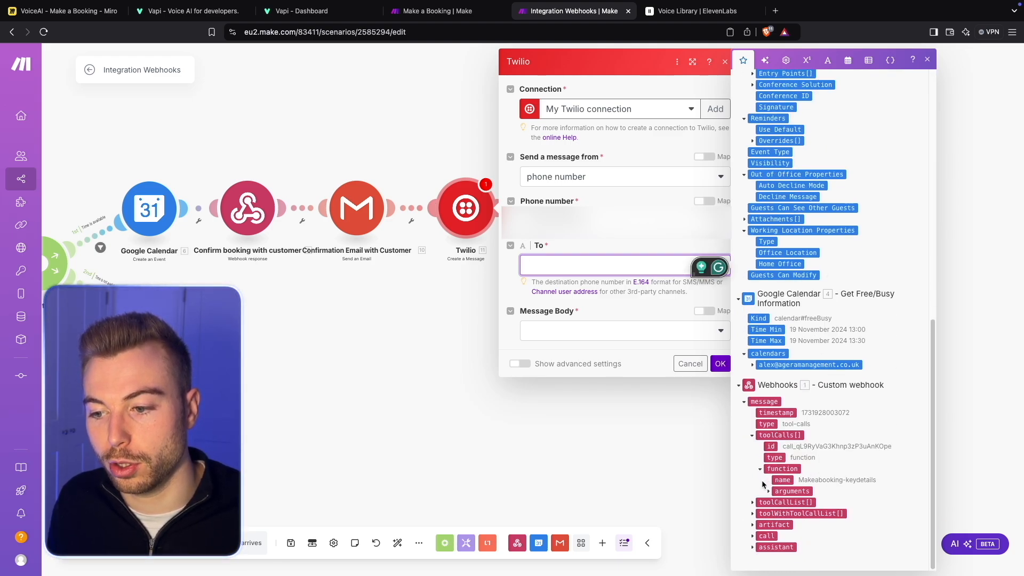
left_click(767, 490)
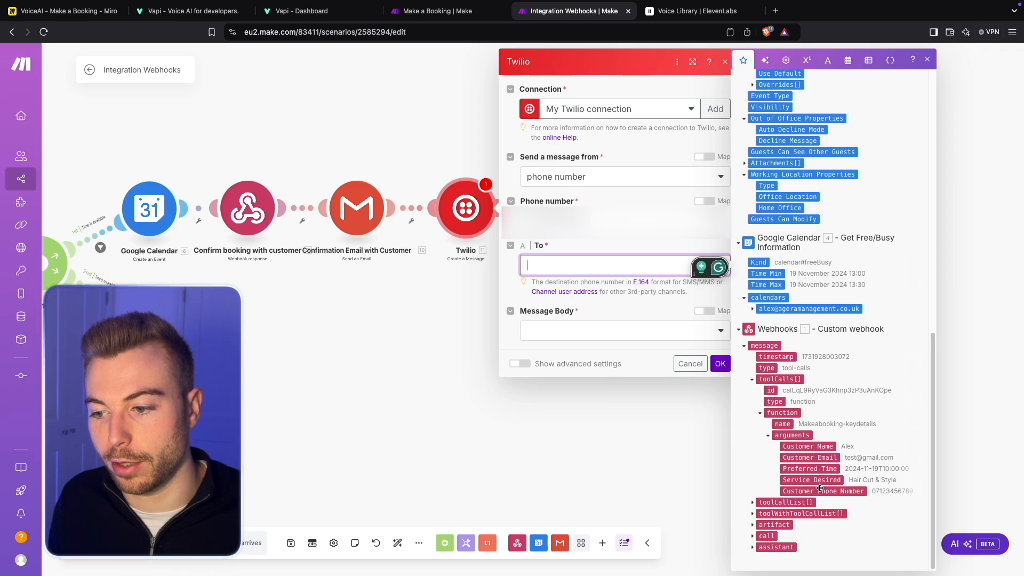
left_click(821, 491)
- Set the message body to Create a Body and start it with "Hi" followed by the mapped Customer Name
left_click(659, 346)
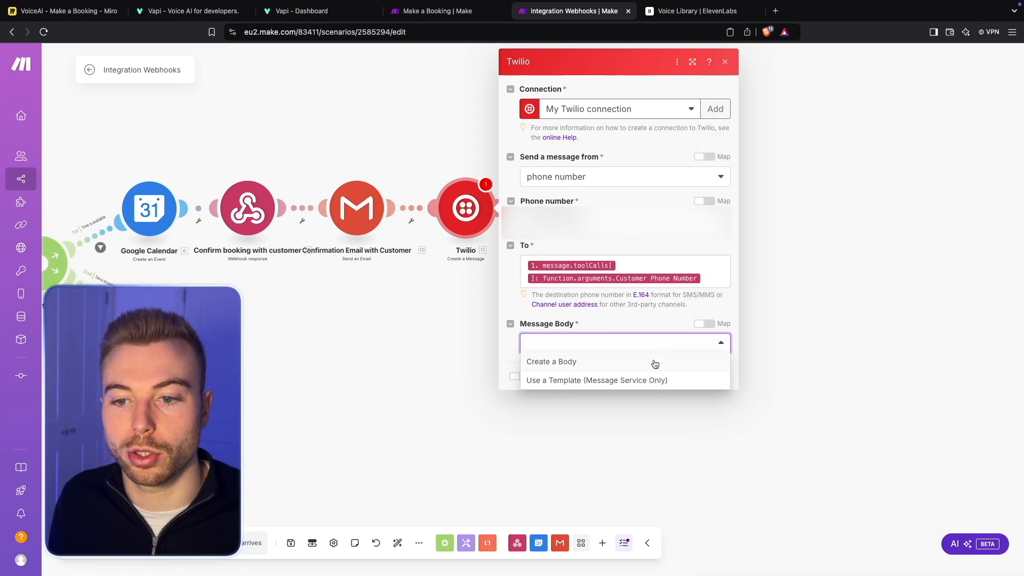
left_click(654, 361)
left_click(652, 385)
type("Hi")
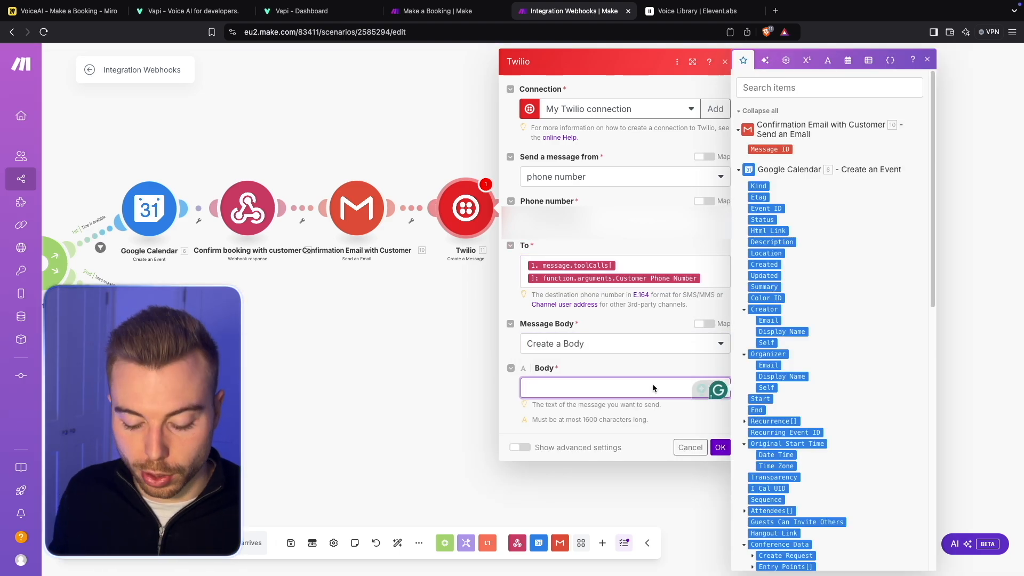
scroll(866, 333, "down", 10)
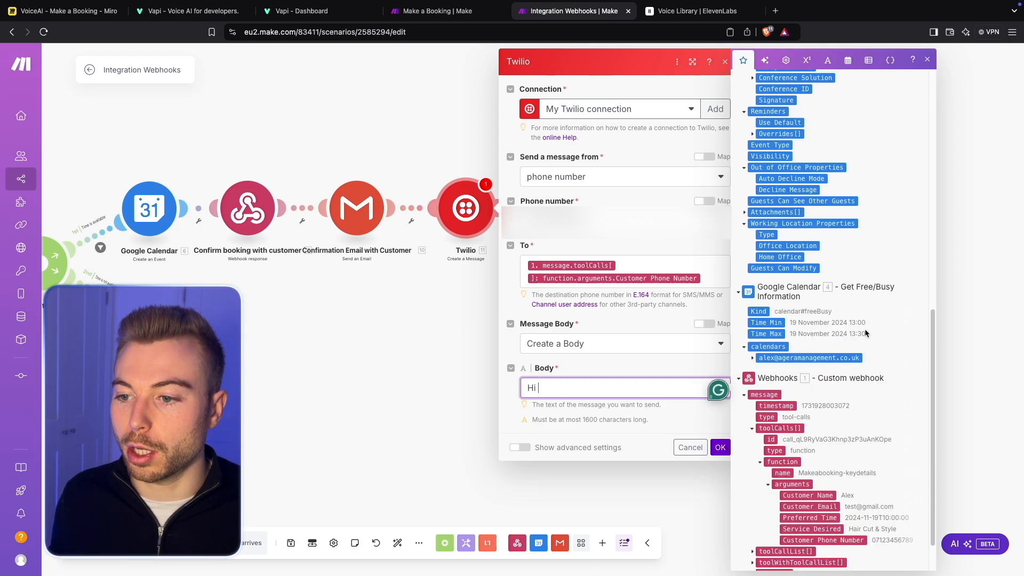
left_click(802, 496)
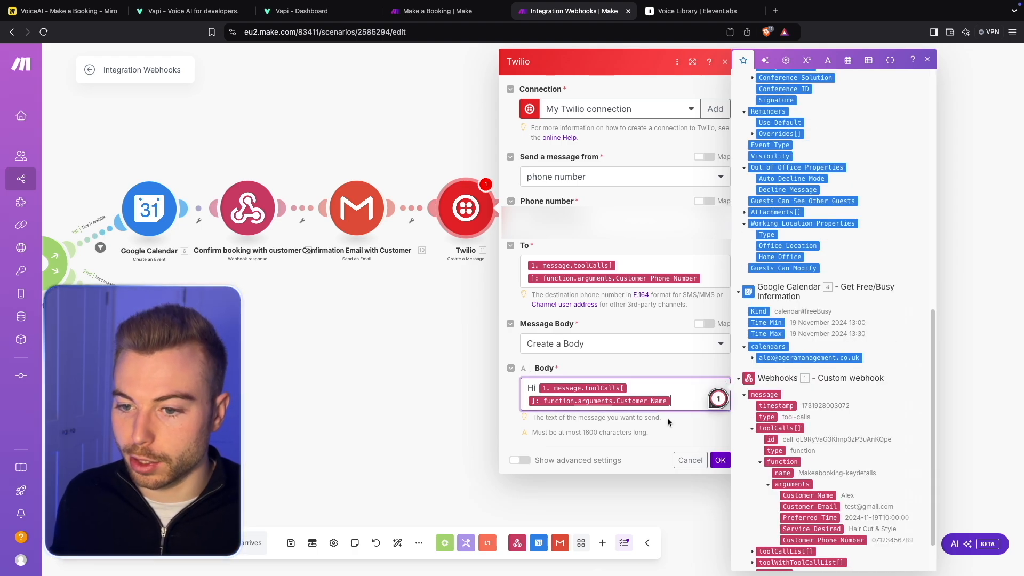
- Continue the text message with ", Great news! - your booking is all confirmed for" and save the Twilio module
type(", gre")
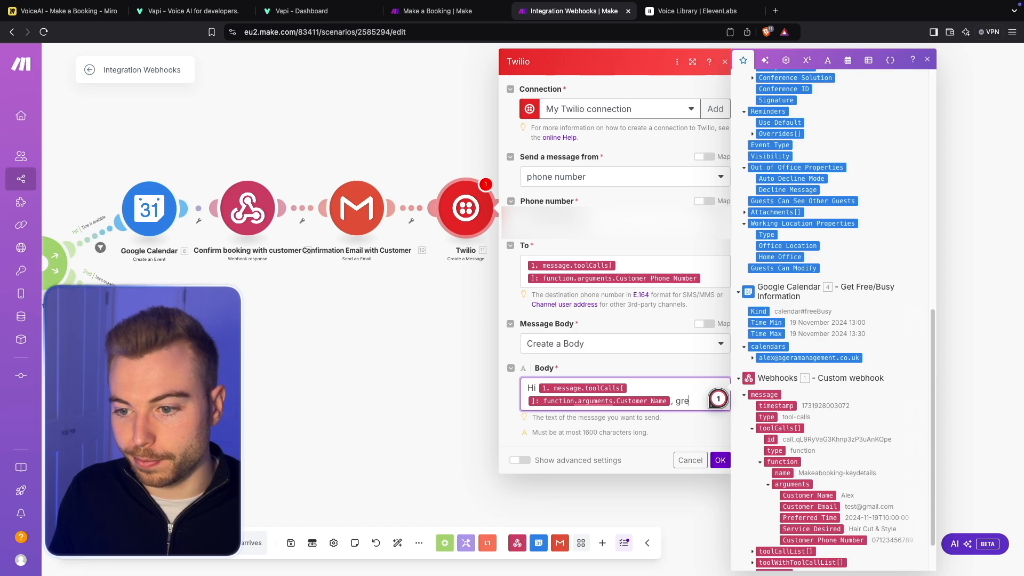
type("at ne")
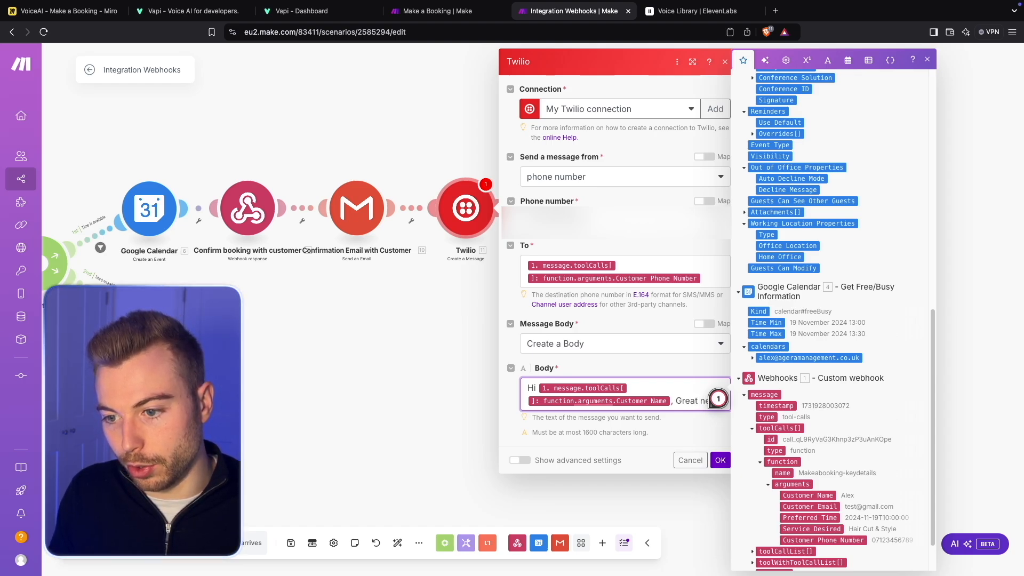
type("ws!")
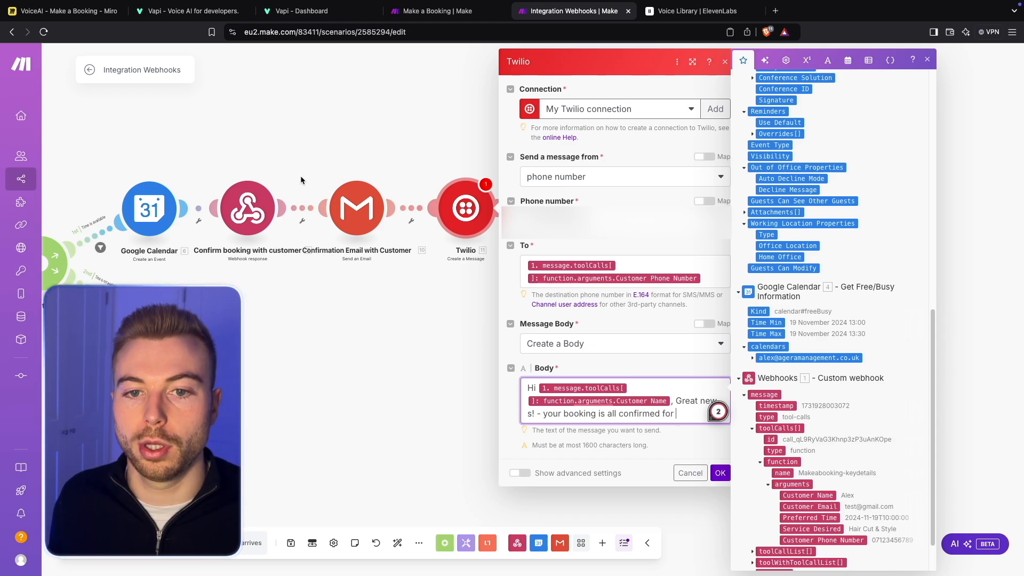
left_click(720, 473)
- Copy the booking sentence with its service and formatted date mappings from the confirmation email's content
left_click(352, 206)
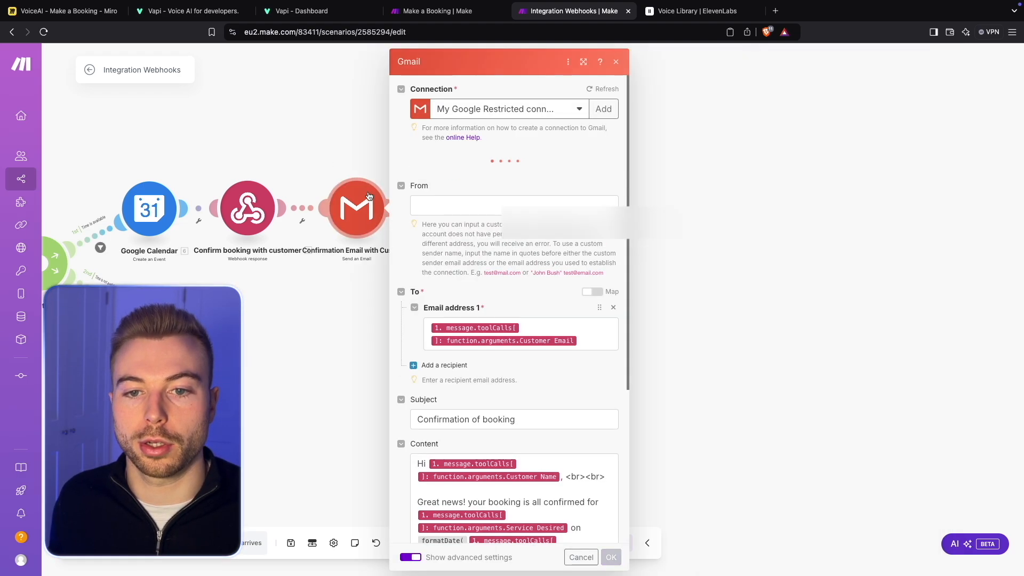
scroll(525, 441, "down", 5)
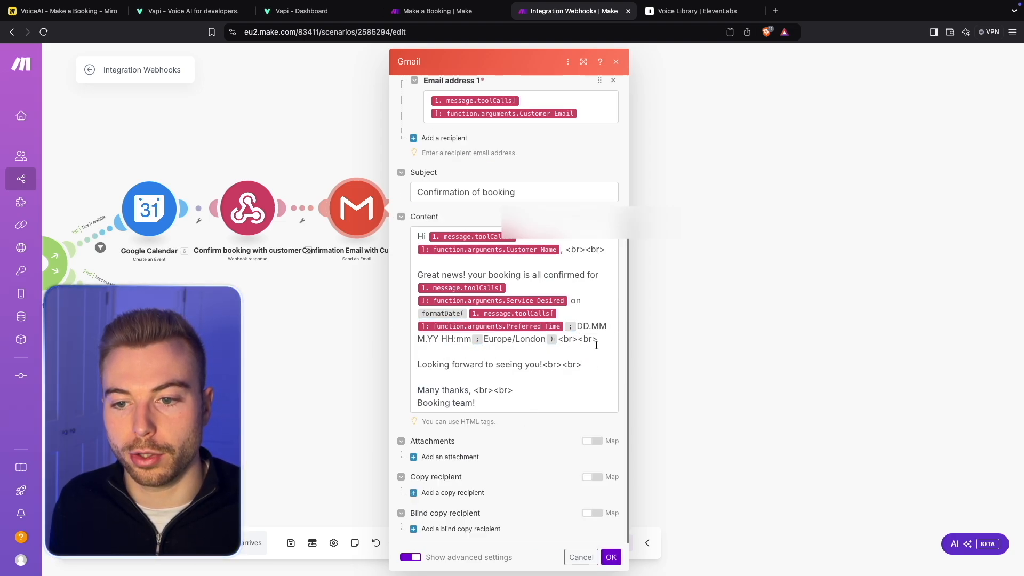
left_click_drag(596, 345, 413, 279)
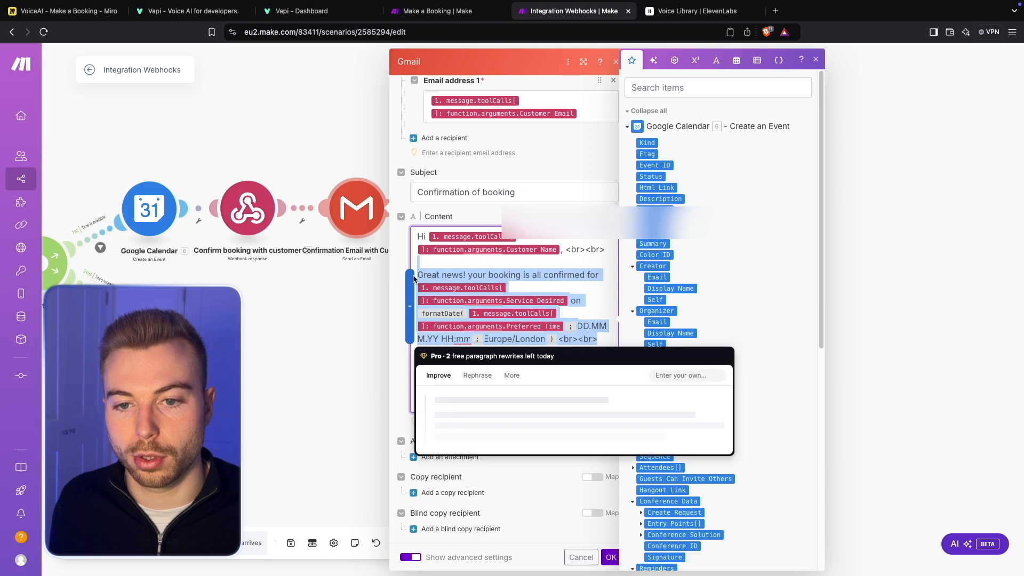
key("Escape")
- Replace the text after the customer name in the Twilio body with the copied booking sentence and remove its trailing <br><br>
left_click(466, 208)
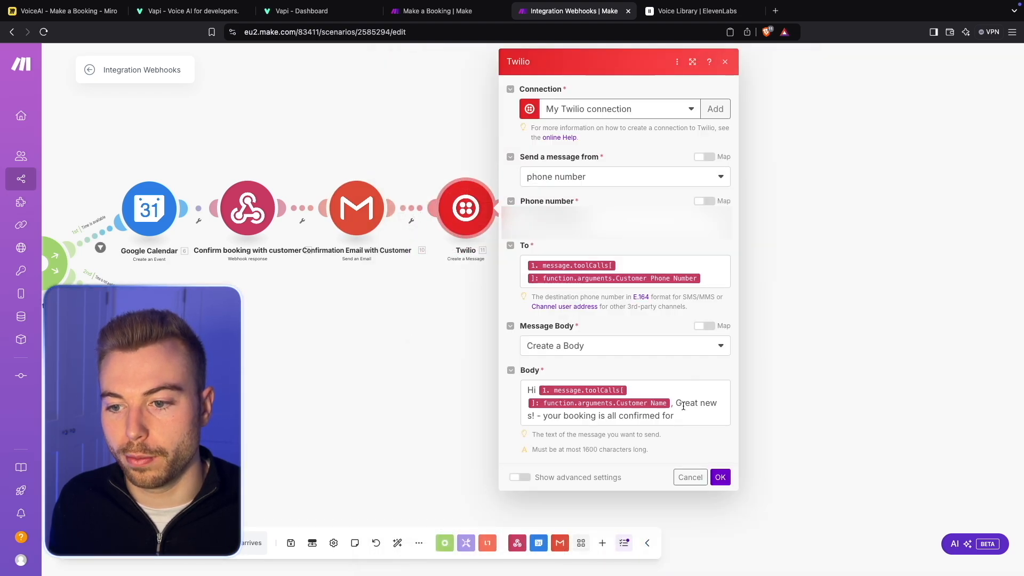
left_click_drag(675, 403, 716, 416)
type("Great news! your booking is all confirmed for 1. message.toolCalls[ ]: function.arguments.Service Desired on formatDate( 1. message.toolCalls[ ]: function.arguments.Preferred Time ; DD.MM.YY HH:mm ; Europe/London ) <br><br>")
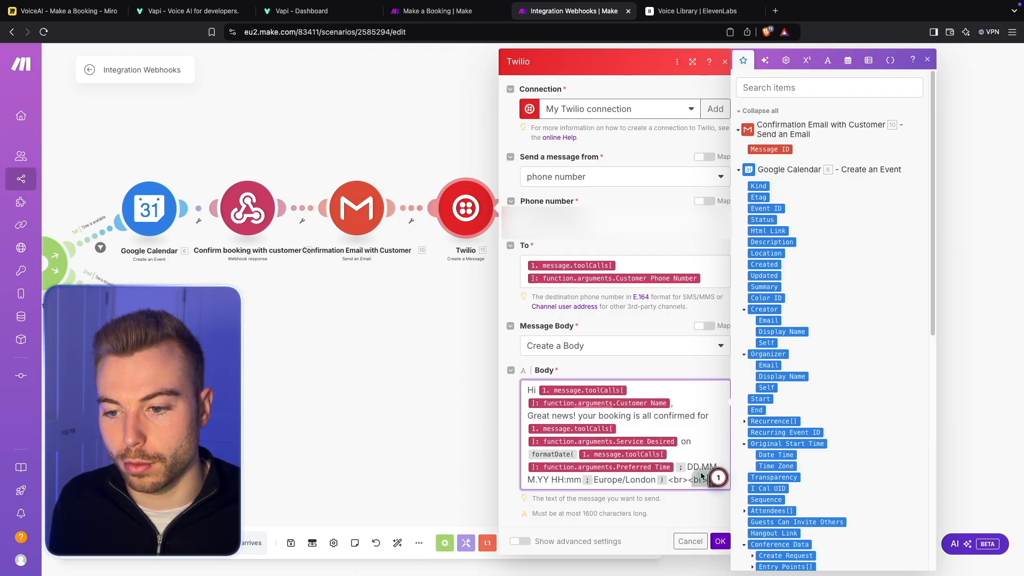
left_click_drag(668, 480, 739, 479)
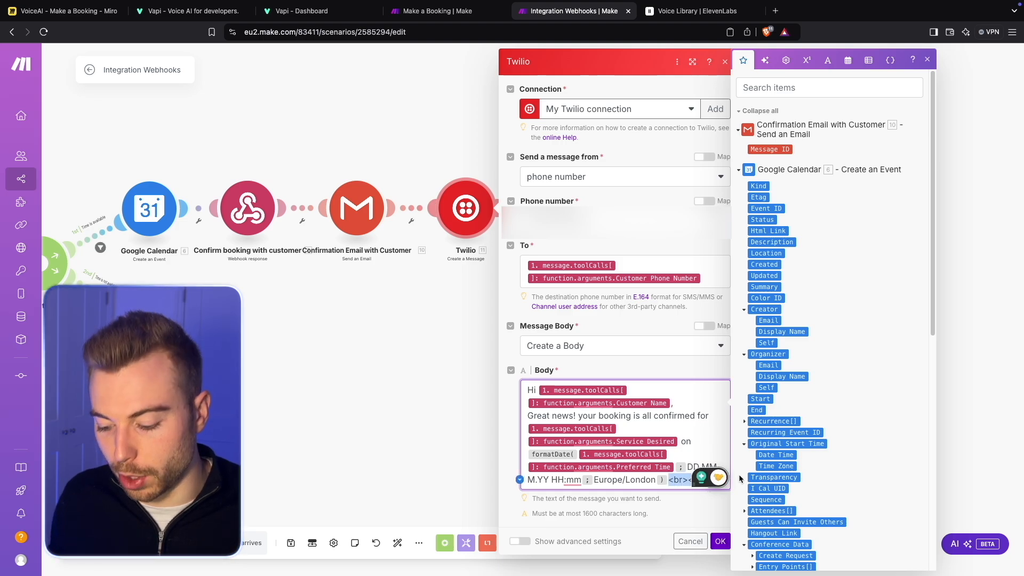
key("BackSpace")
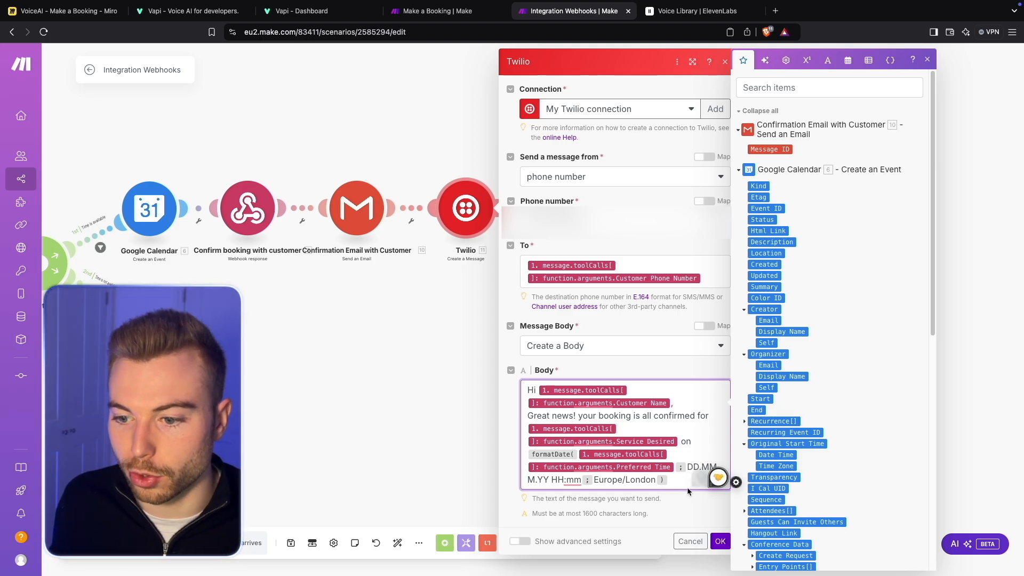
- Show the Twilio module's advanced settings, review the media, validity, callback and price options, and save the module
left_click(520, 542)
scroll(564, 488, "down", 4)
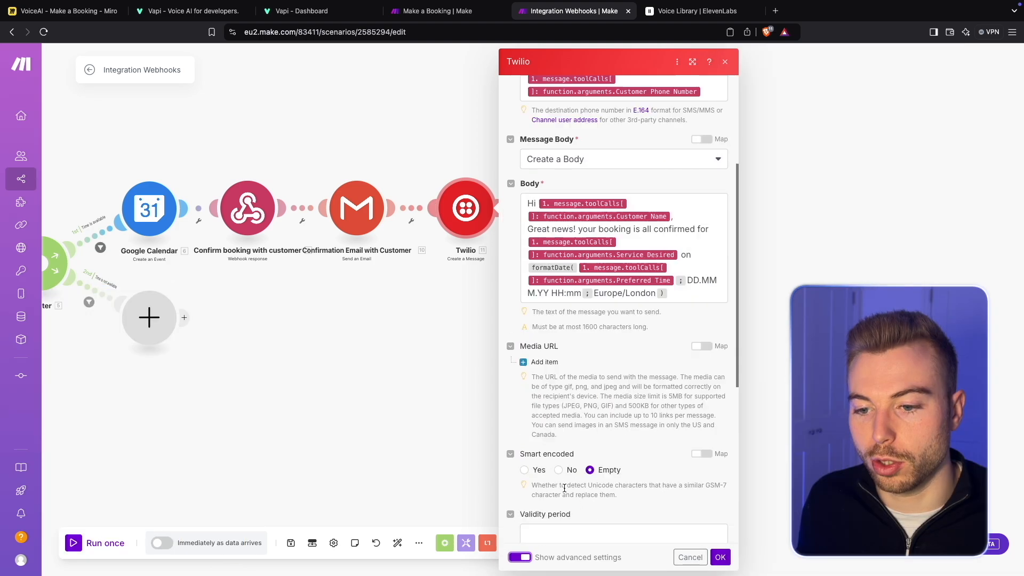
scroll(673, 435, "down", 6)
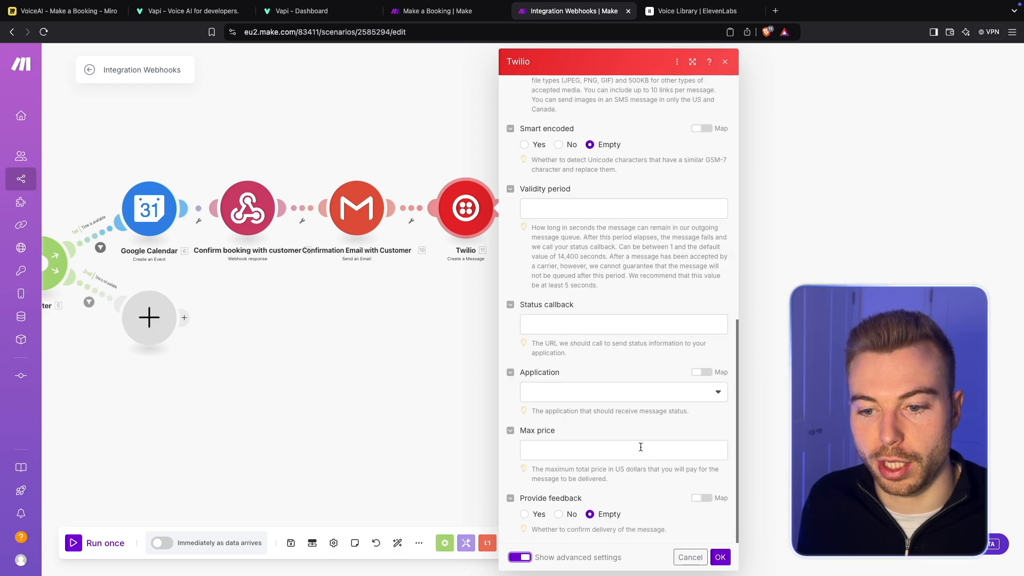
left_click(719, 557)
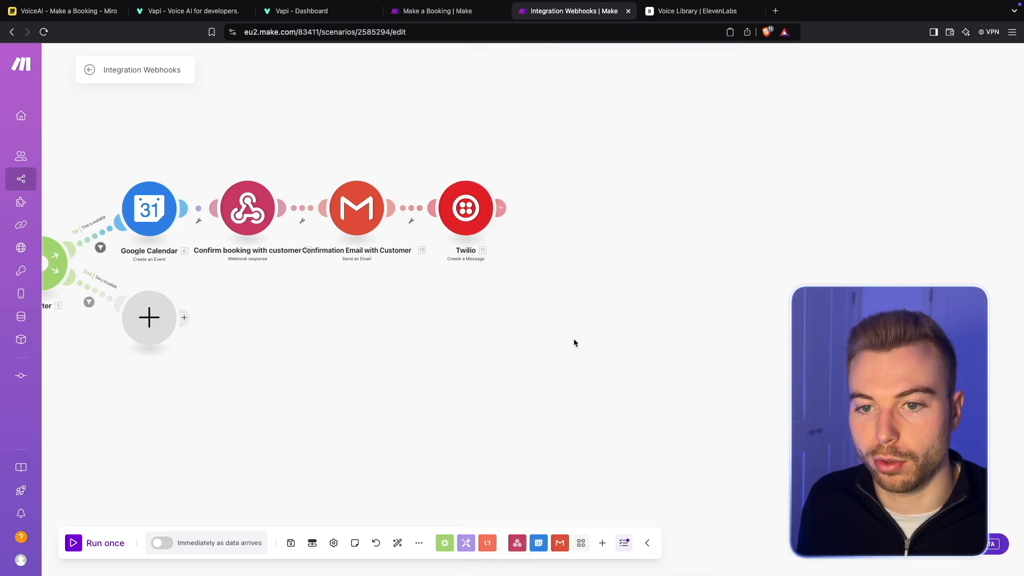
- Rename the Twilio module as "Confirmation Text" and auto-align the scenario's modules
right_click(469, 221)
left_click(507, 284)
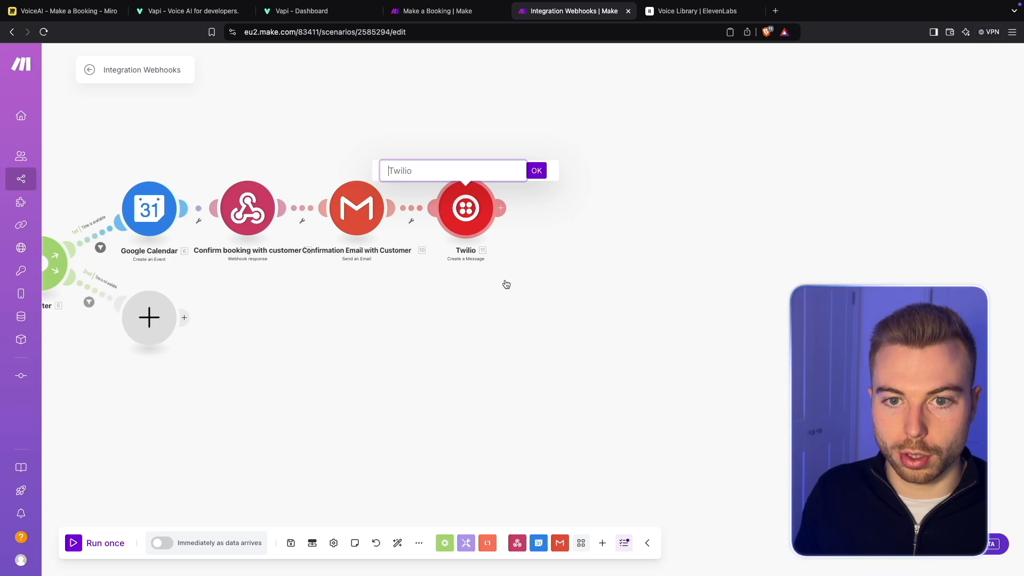
type("Confirmation Text")
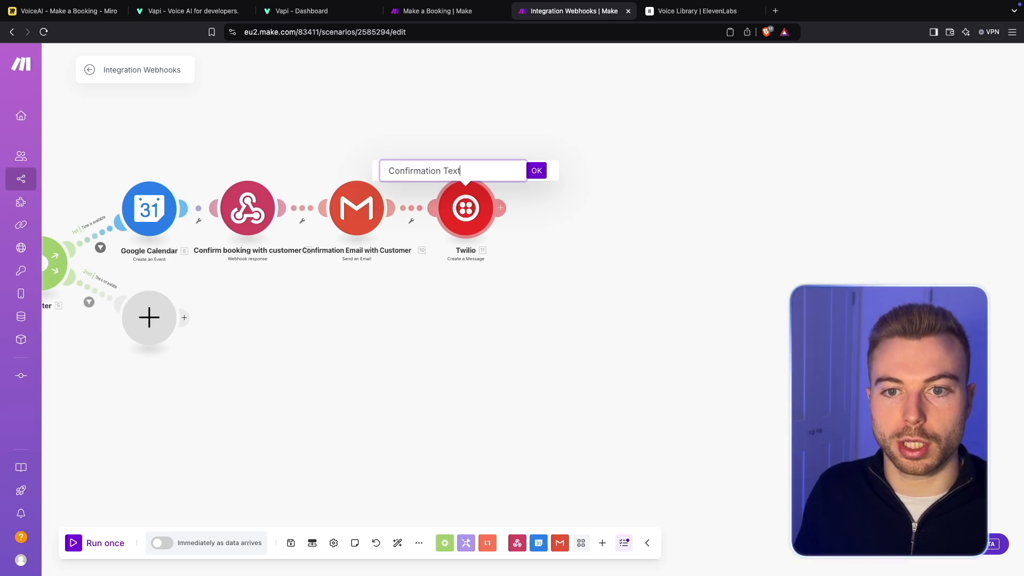
key("Return")
left_click(398, 542)
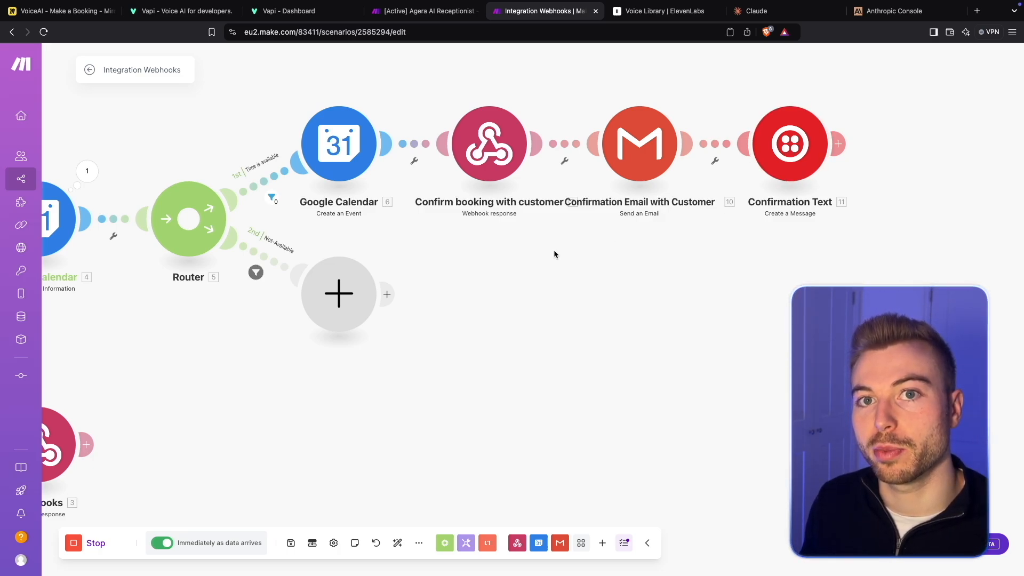
- Copy the alternative-timeslots module chain from the [Active] Agera AI Receptionist scenario into Integration Webhooks, replacing the Not-Available route's empty module, and auto-align the layout
left_click(423, 20)
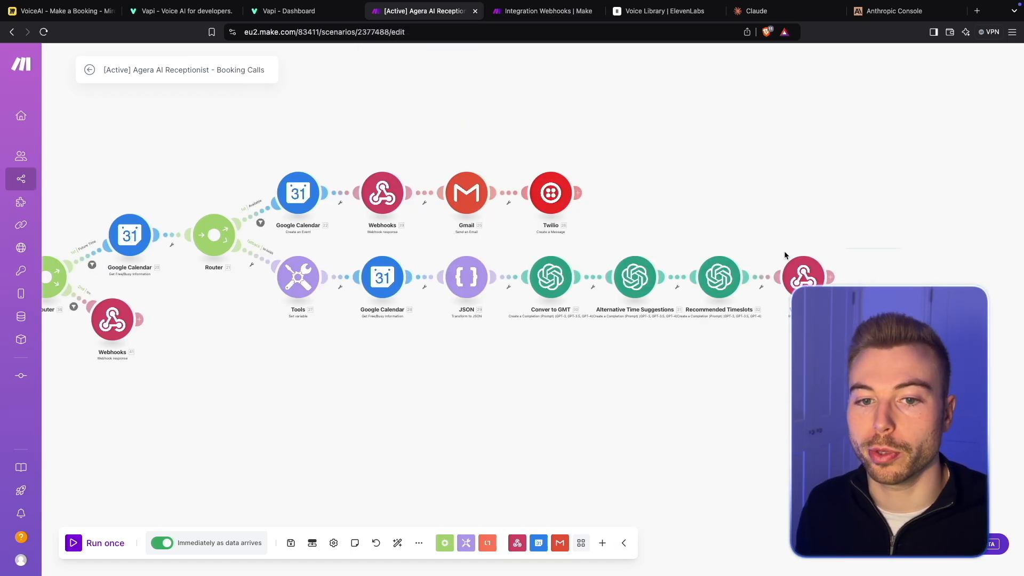
left_click(544, 11)
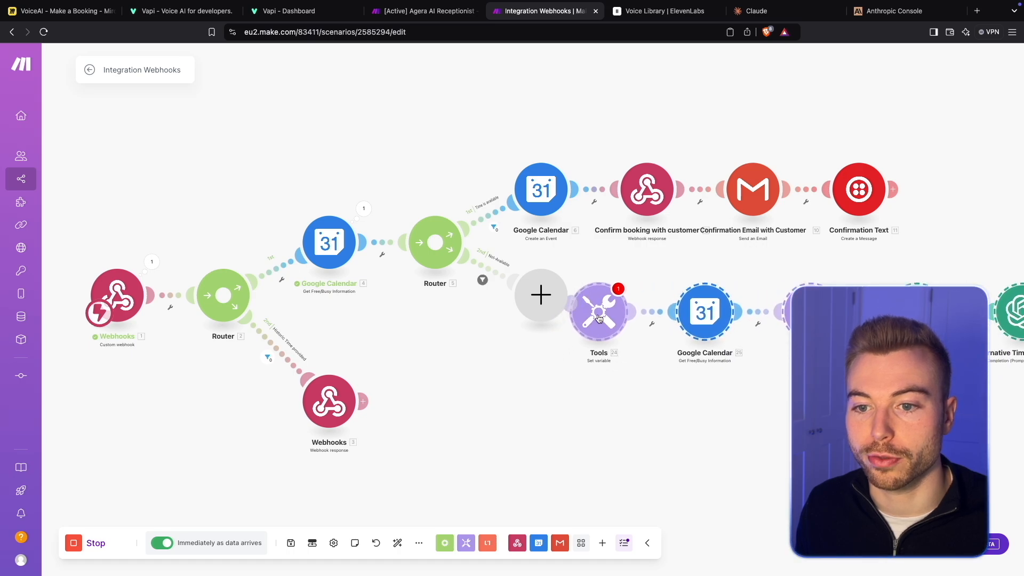
right_click(535, 302)
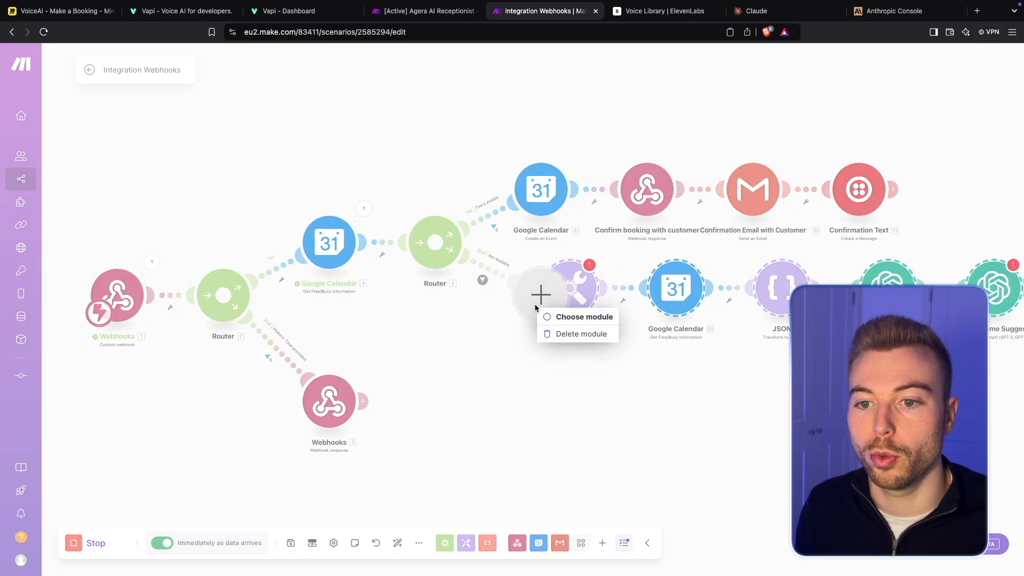
left_click(578, 334)
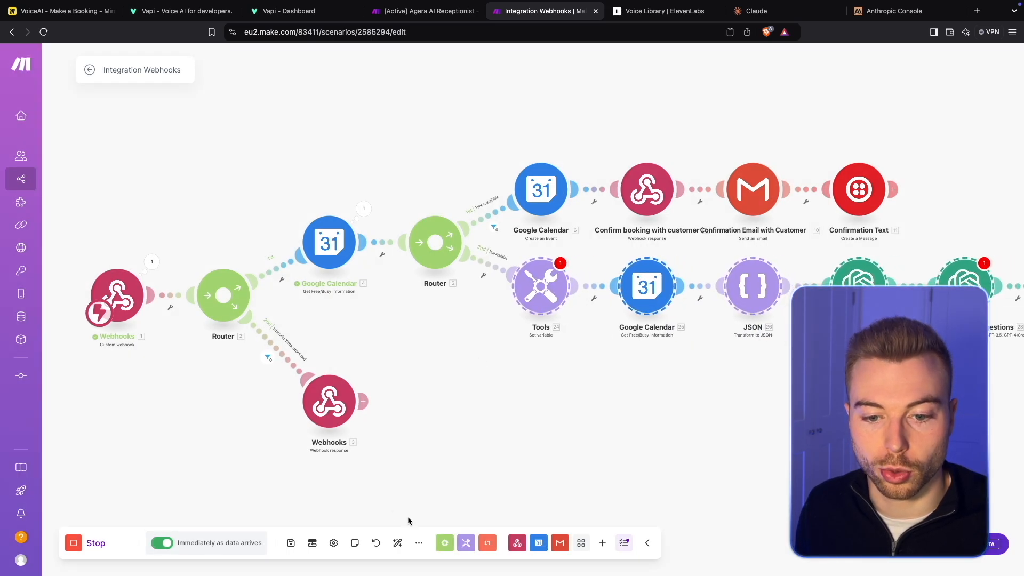
left_click(403, 536)
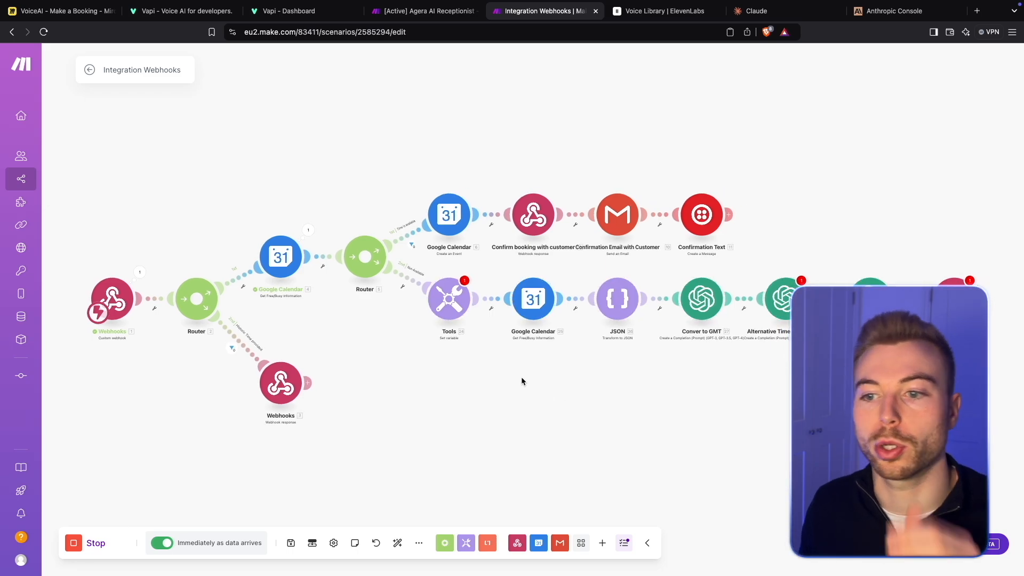
left_click(439, 305)
key("Escape")
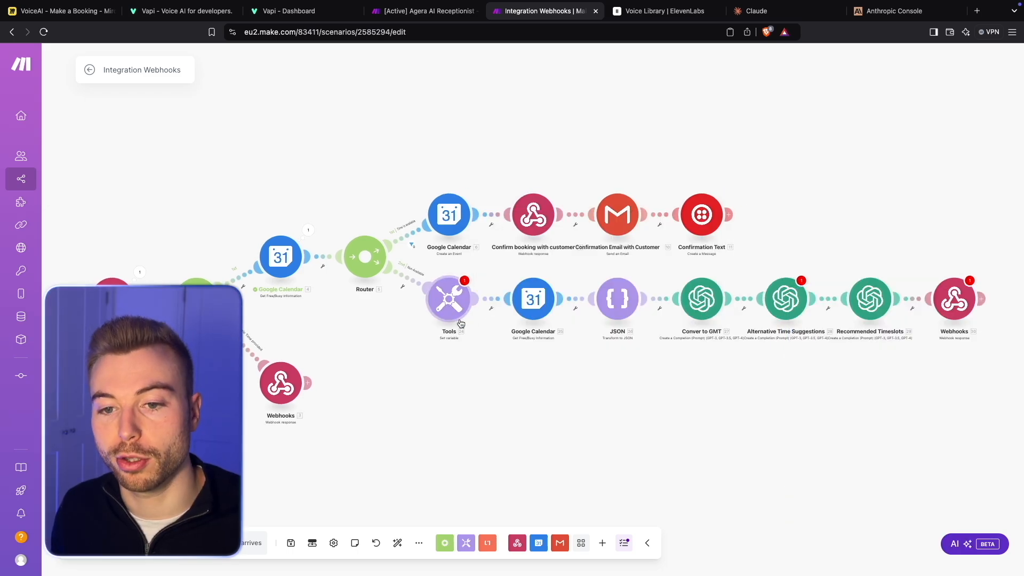
- In the Tools module's Day variable, replace the broken BookingTime reference inside formatDate with the webhook's Preferred Time argument and save
left_click(450, 291)
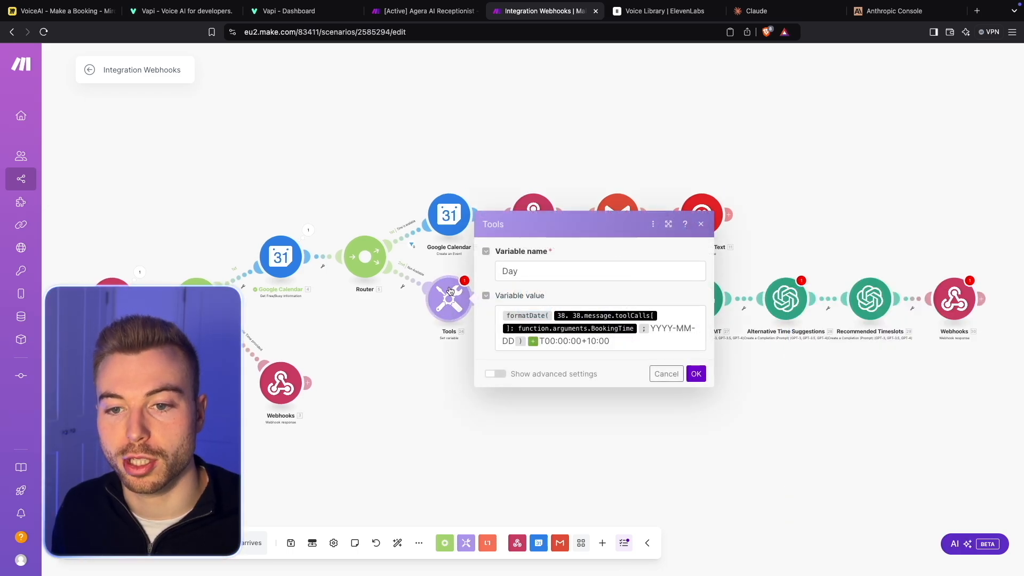
left_click(635, 329)
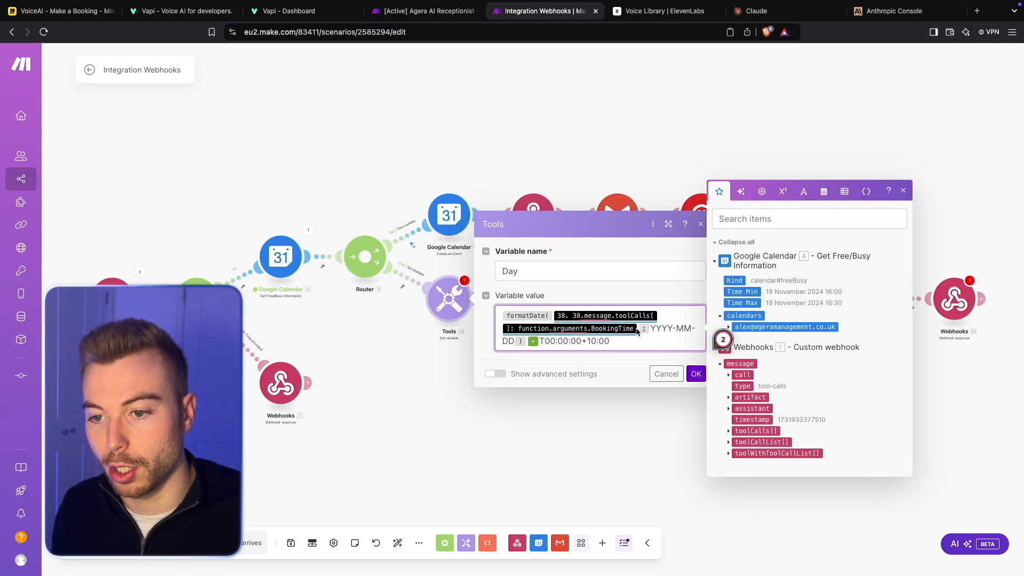
key("BackSpace")
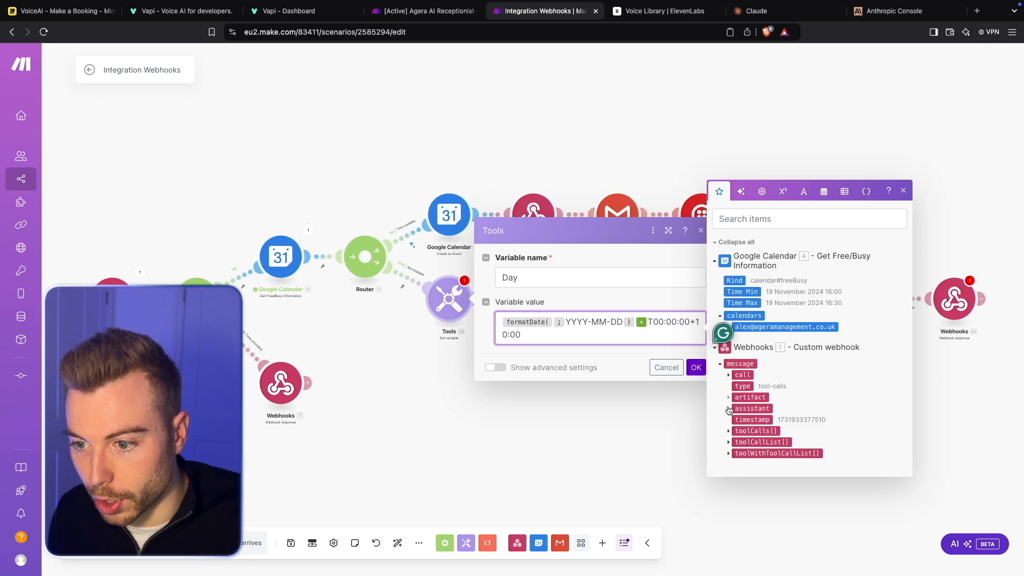
left_click(728, 432)
left_click(736, 465)
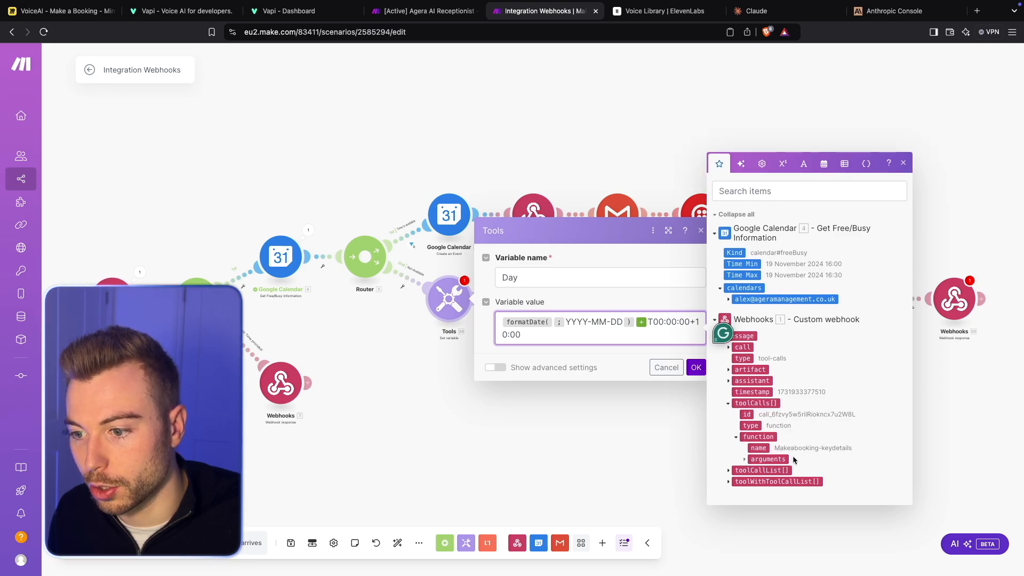
left_click(746, 460)
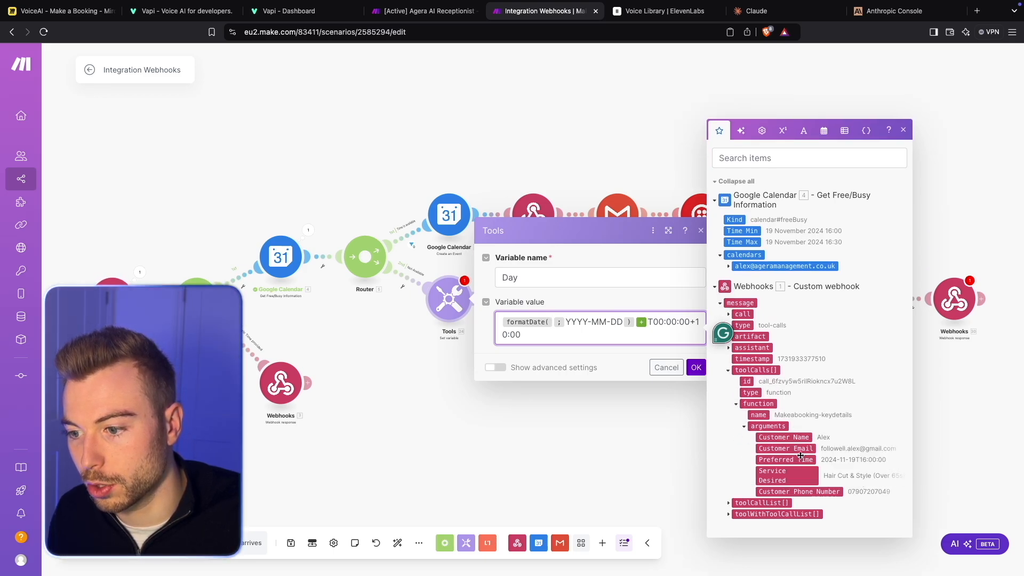
left_click(800, 466)
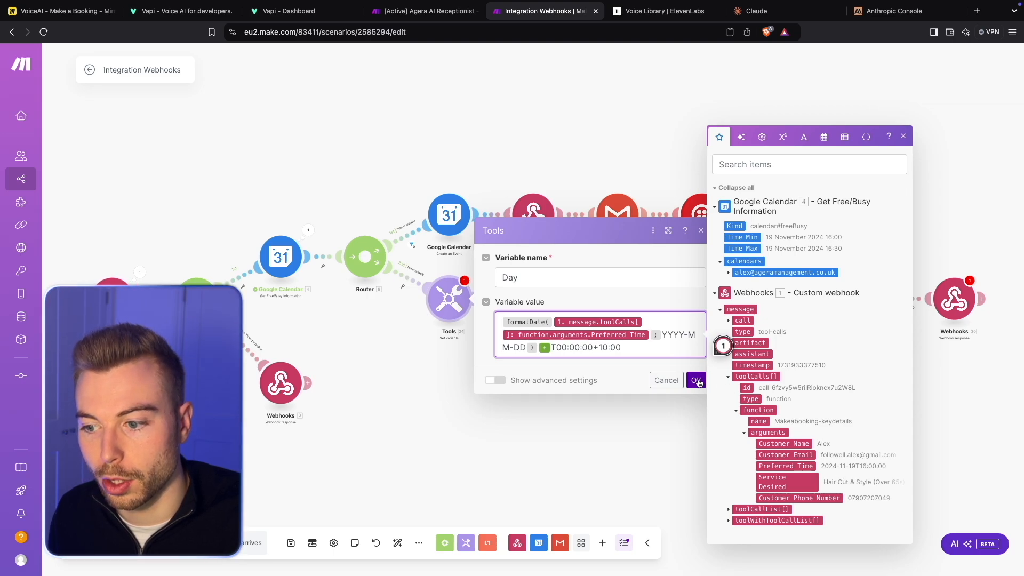
left_click(696, 380)
- Rename the Tools set-variable module as "Current Date"
right_click(461, 305)
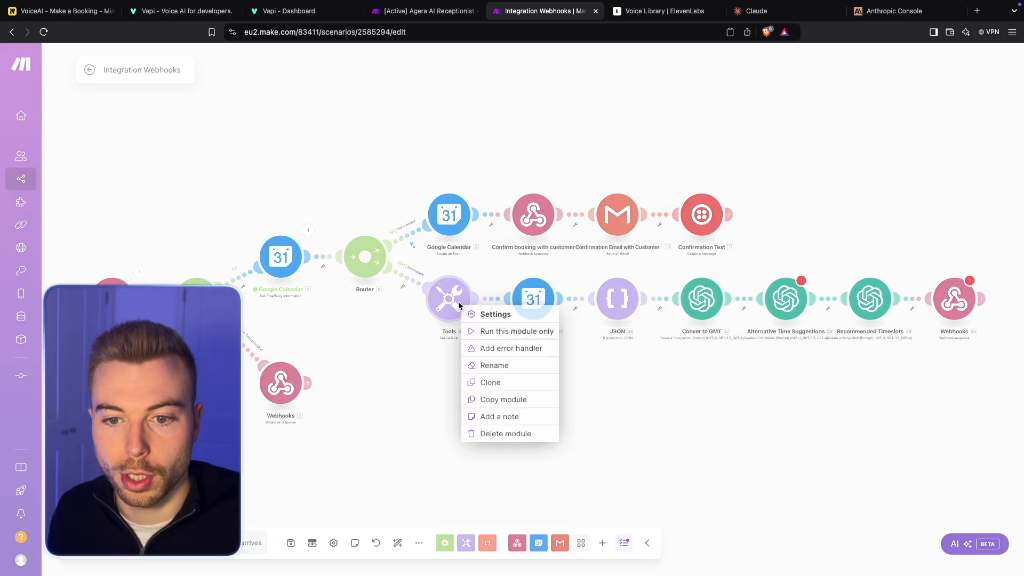
left_click(475, 361)
type("Current Date")
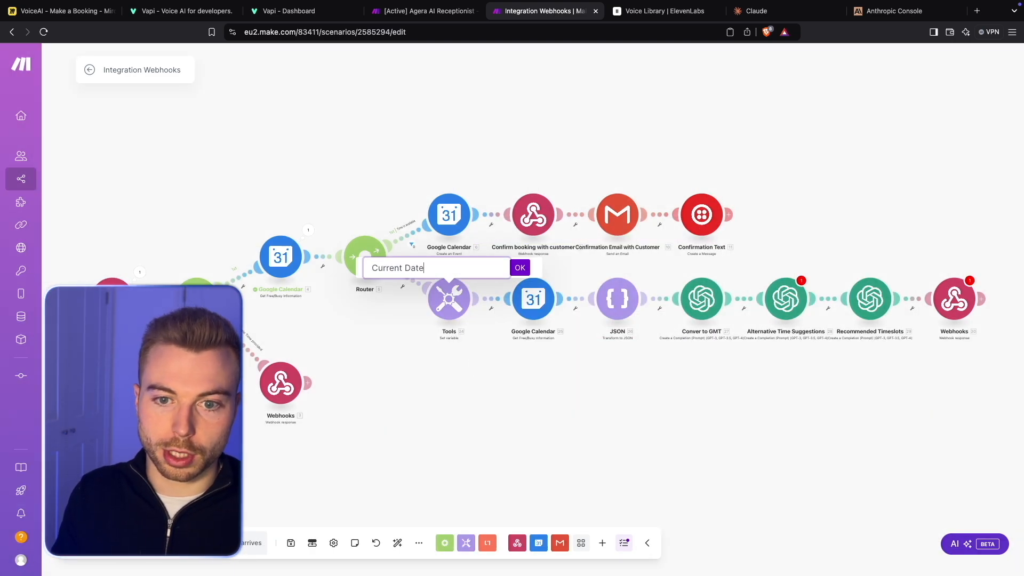
key("Return")
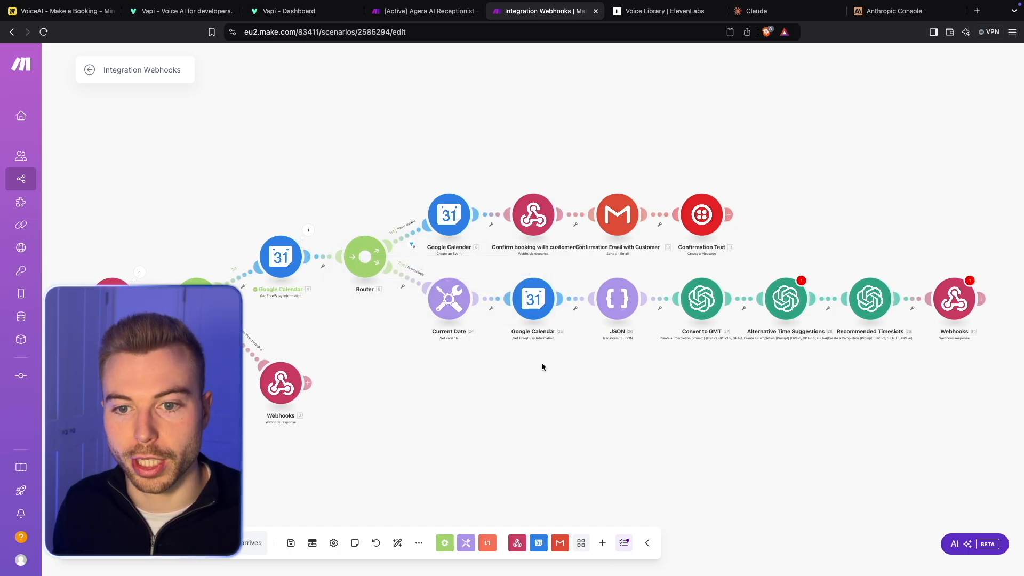
- Check the minimum time and the addHours maximum time in the Google Calendar module after Current Date, and close its settings
left_click(536, 304)
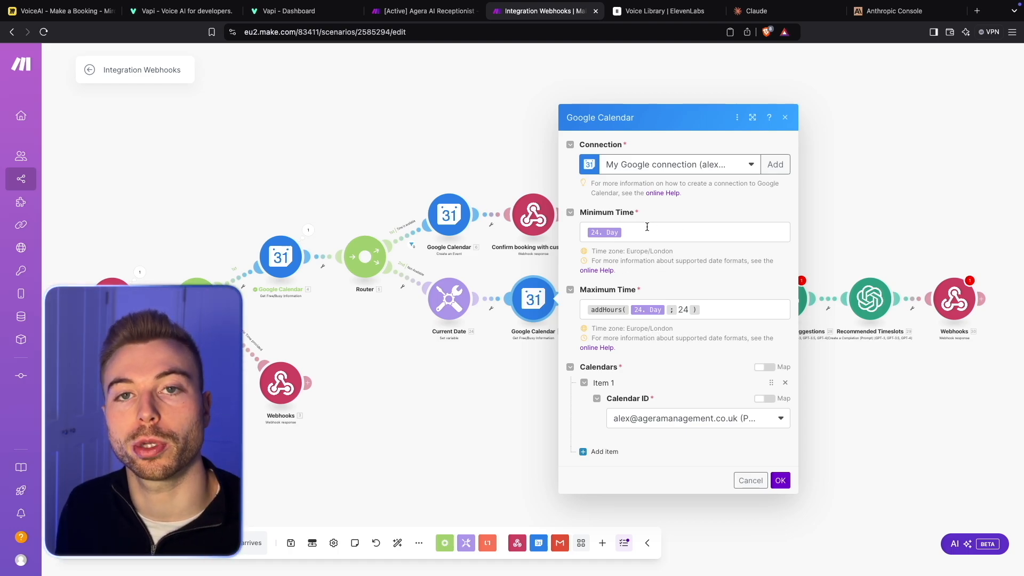
double_click(683, 310)
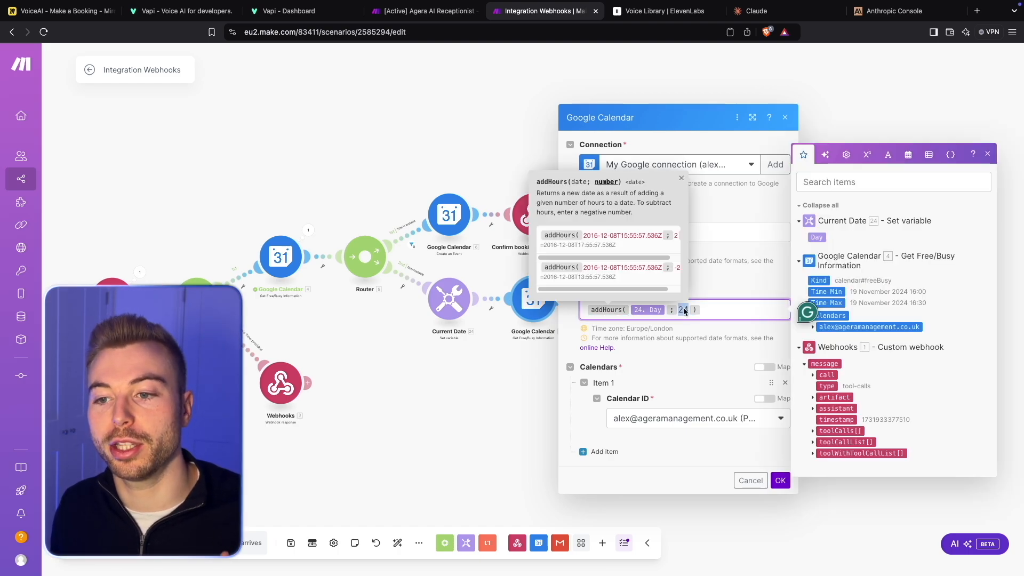
left_click(711, 317)
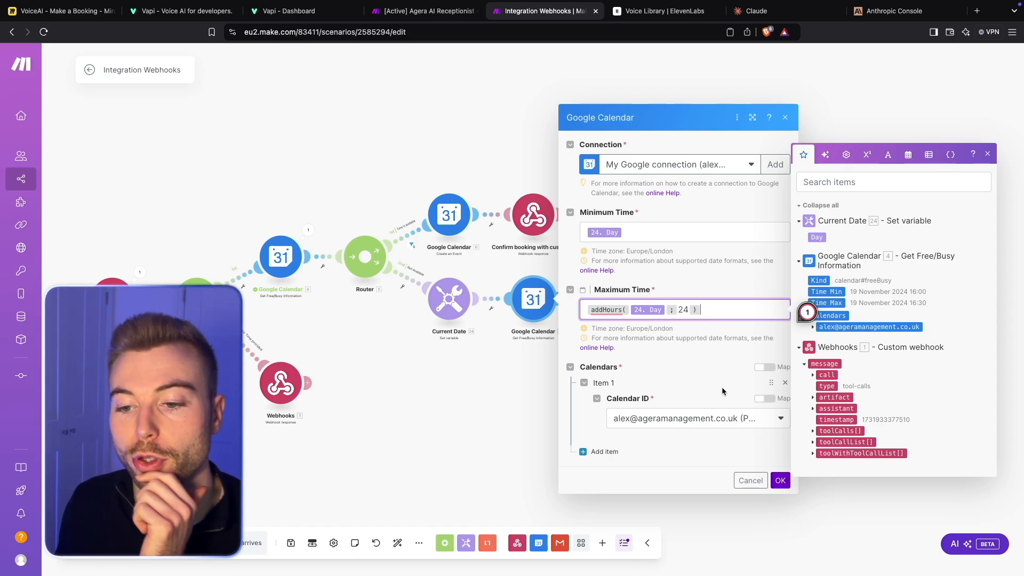
left_click(779, 480)
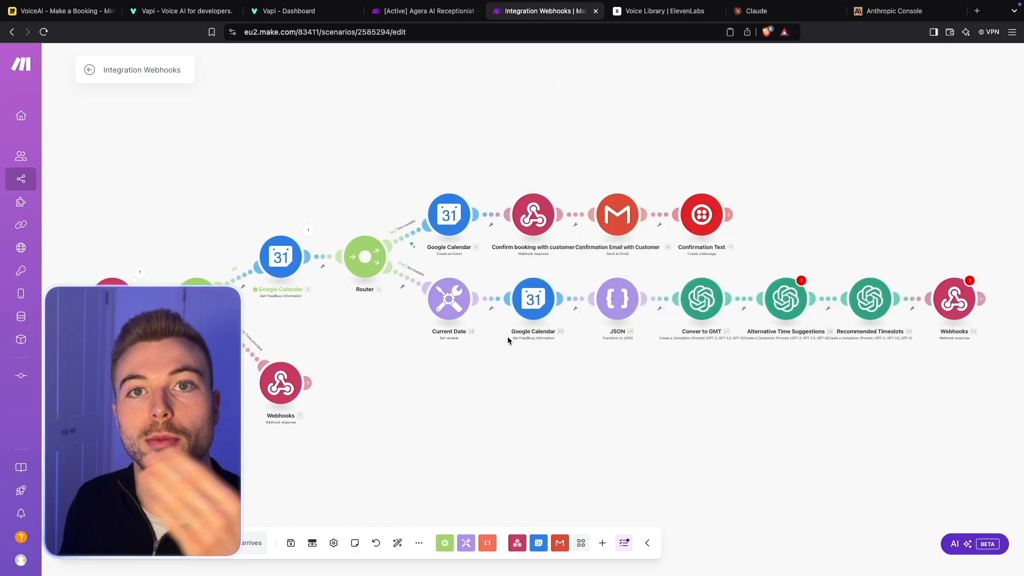
- Map the JSON module's Object to the busy[] array from Google Calendar module 4, check the indentation options, and save the module
left_click(617, 295)
left_click(860, 329)
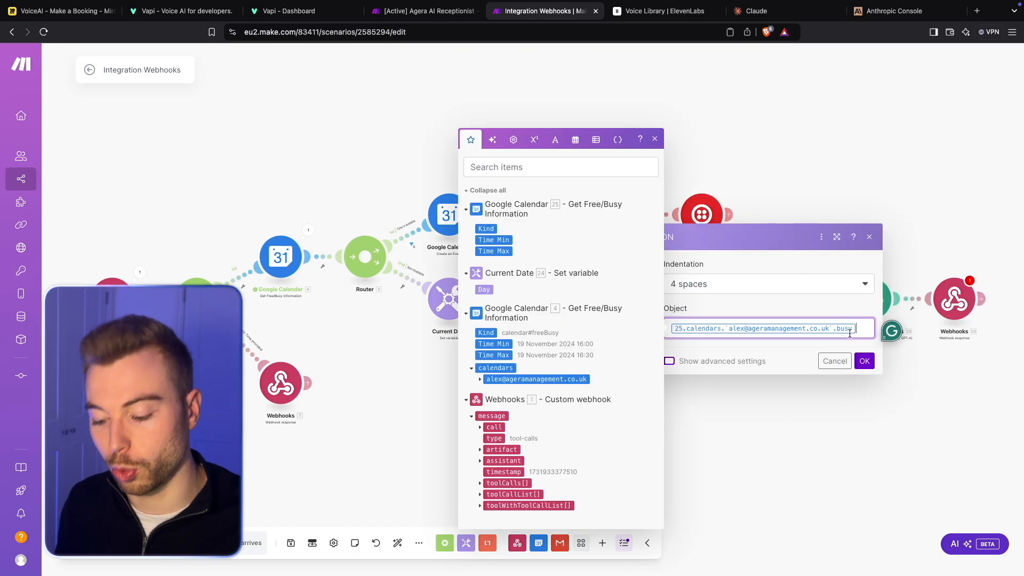
key("BackSpace")
left_click(480, 380)
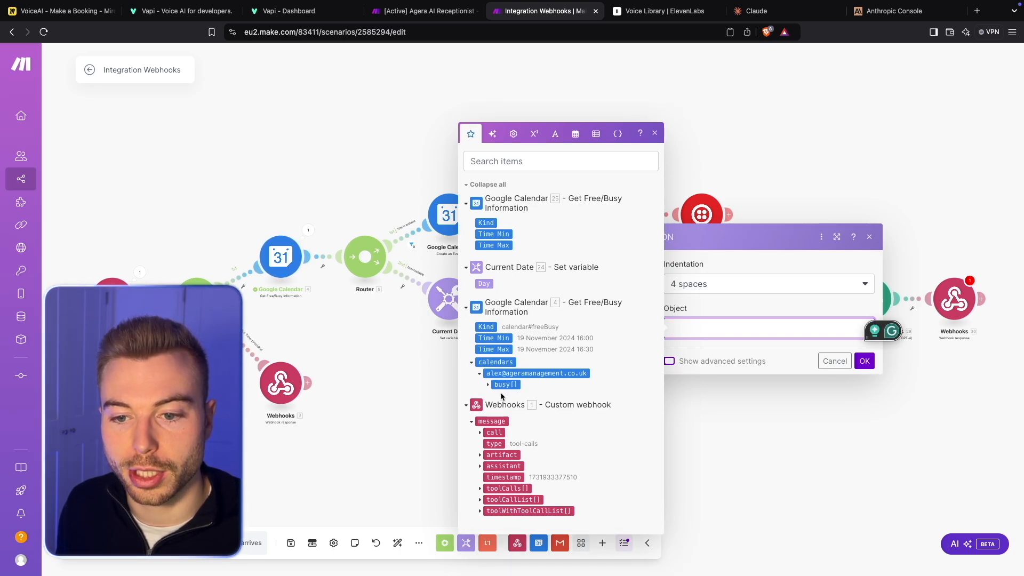
left_click(500, 385)
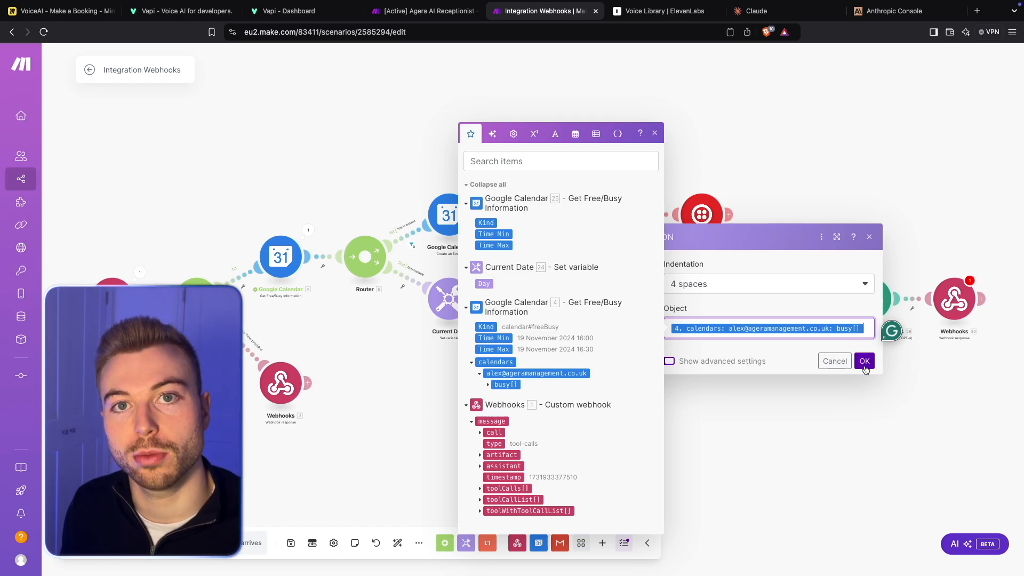
left_click(805, 281)
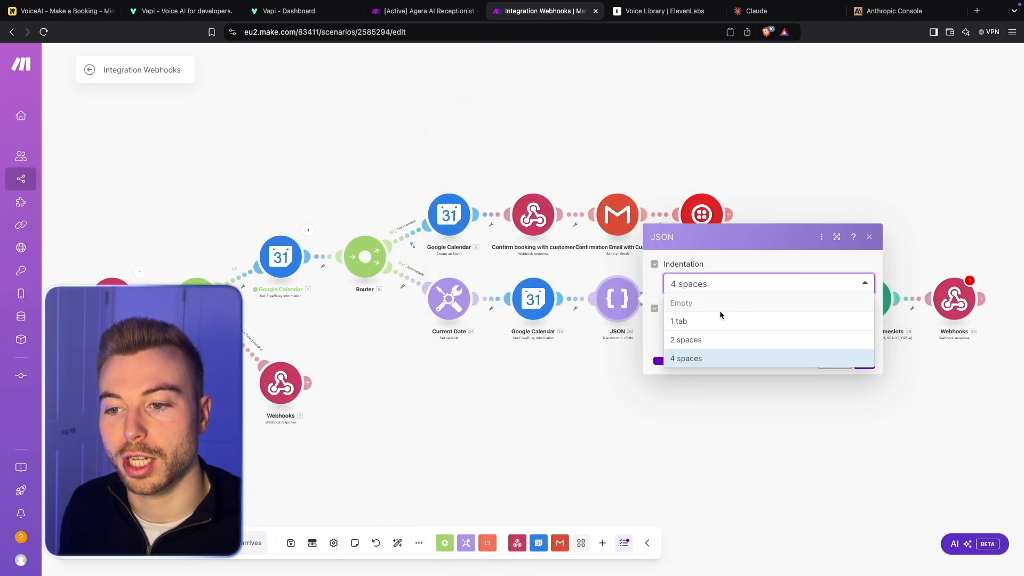
left_click(649, 326)
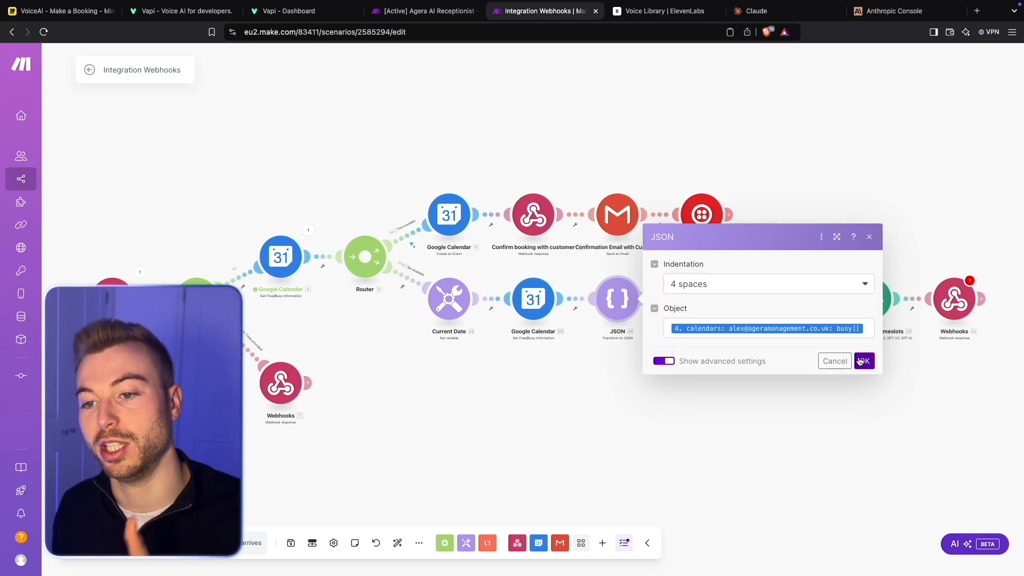
left_click(863, 361)
- Review the model, both user messages and the token limit in the "Conver to GMT" module, and close its settings
left_click_drag(769, 377, 430, 369)
scroll(638, 380, "up", 5)
scroll(639, 380, "down", 3)
scroll(468, 344, "up", 3)
left_click(271, 179)
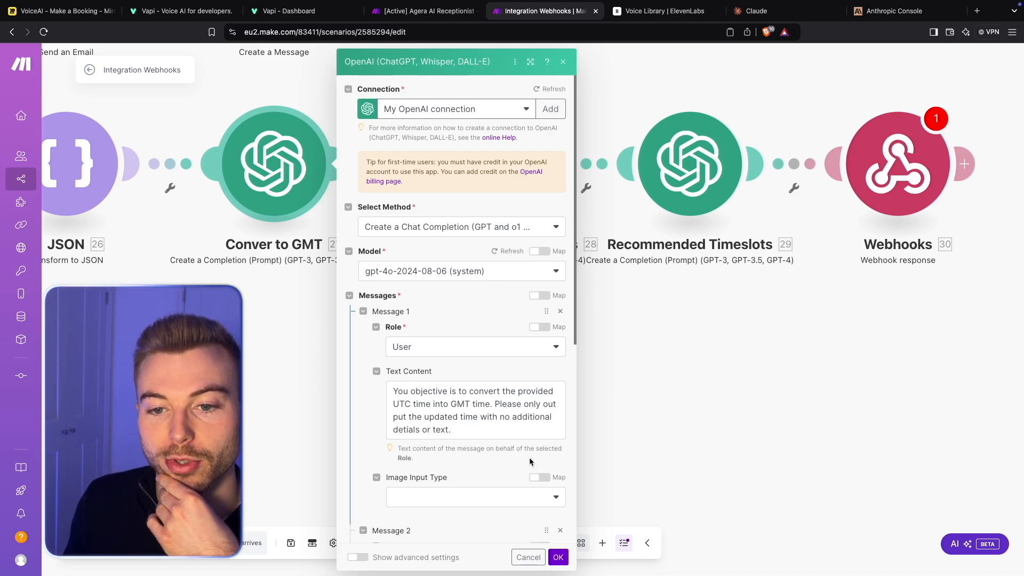
scroll(542, 425, "down", 5)
scroll(486, 385, "down", 1)
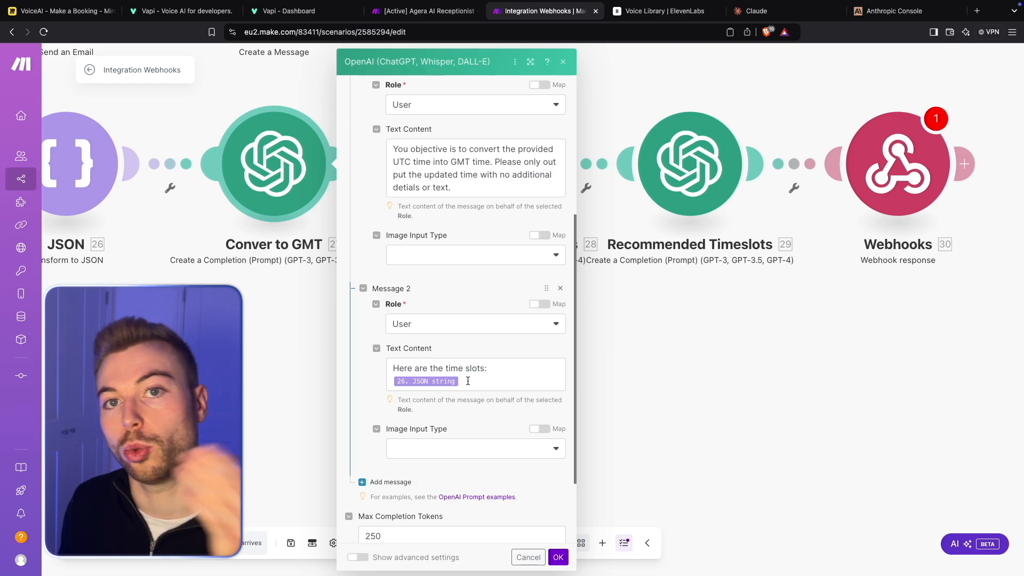
scroll(509, 435, "down", 2)
left_click(558, 556)
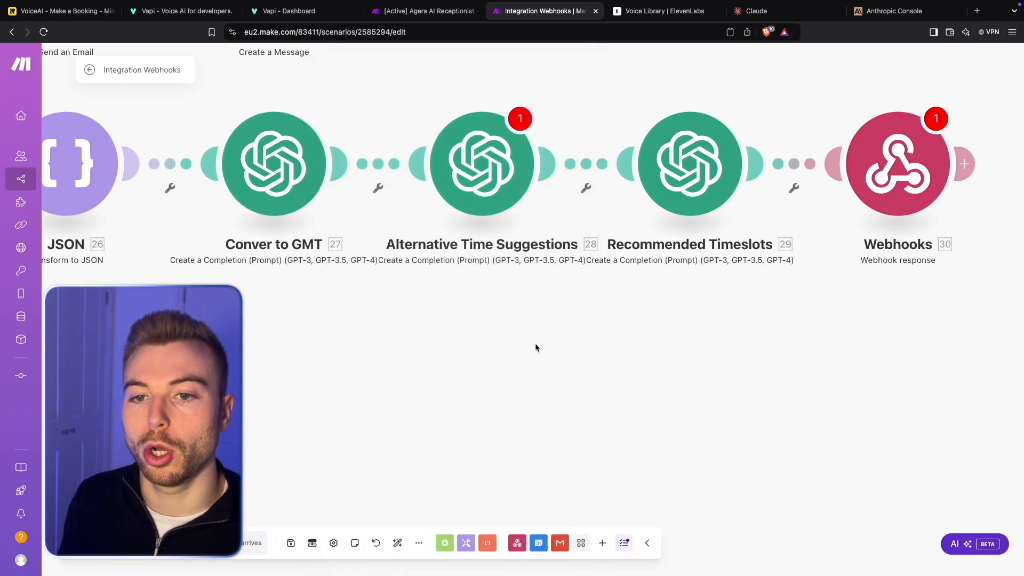
- In the Alternative Time Suggestions prompt, replace the Unavailable Times reference with the busy[] array from Google Calendar module 4
left_click(488, 213)
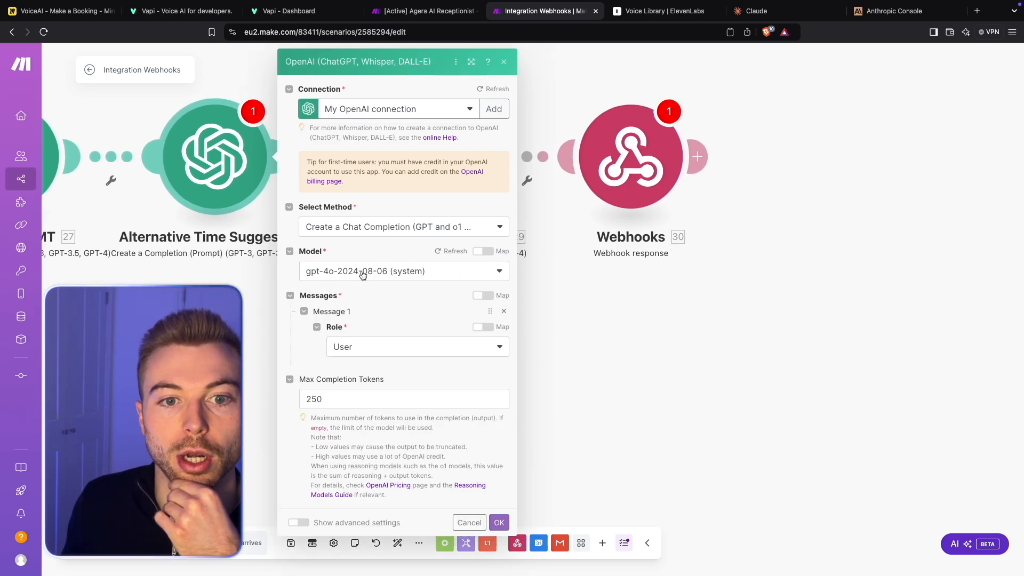
scroll(430, 346, "down", 5)
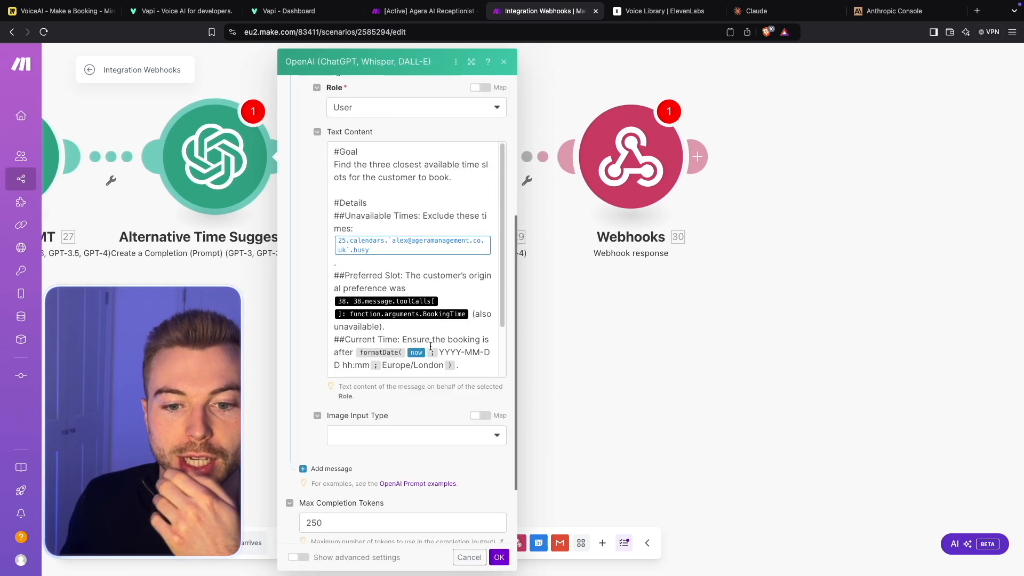
left_click(335, 261)
key("BackSpace")
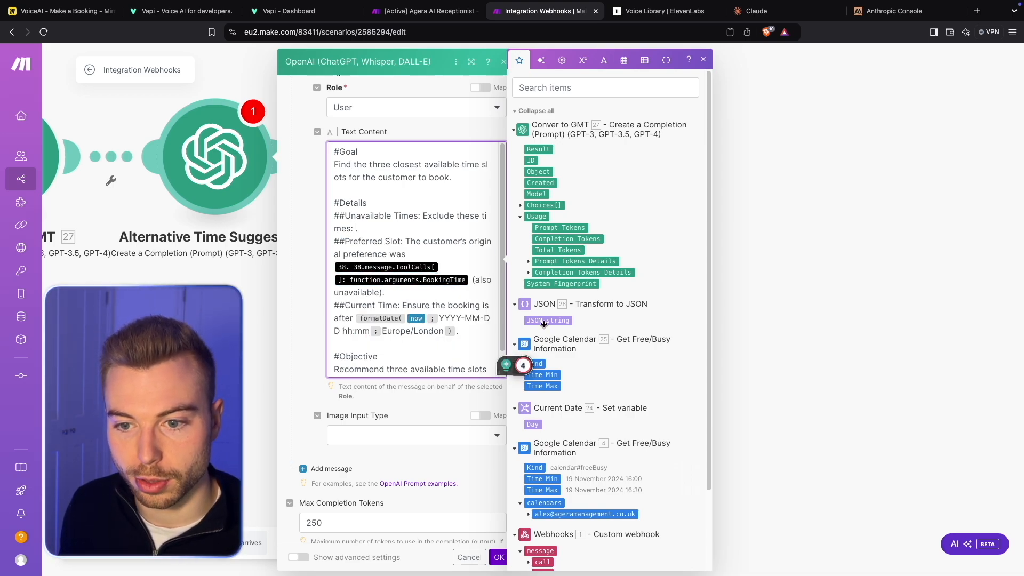
scroll(536, 423, "down", 3)
left_click(536, 421)
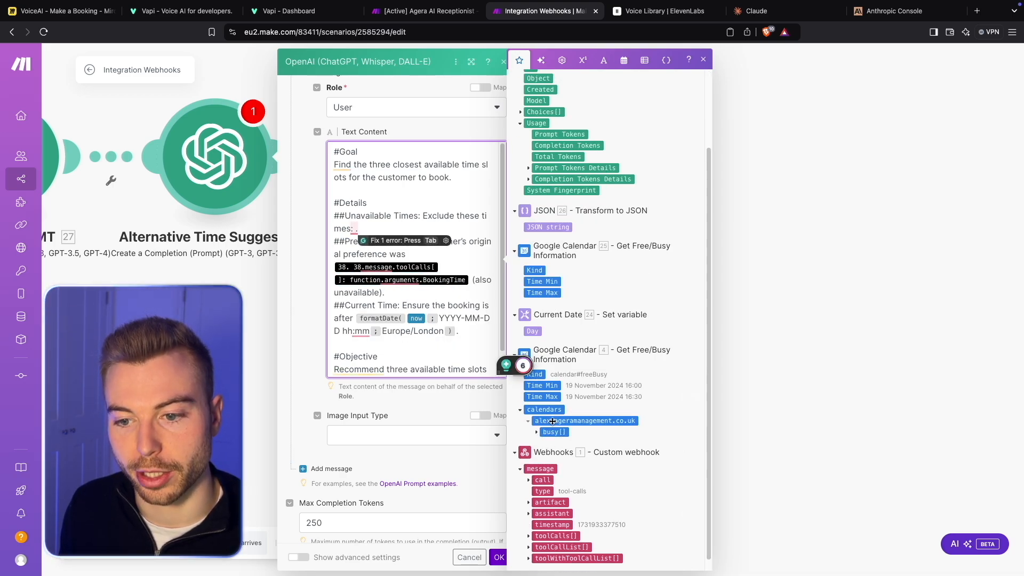
left_click(554, 432)
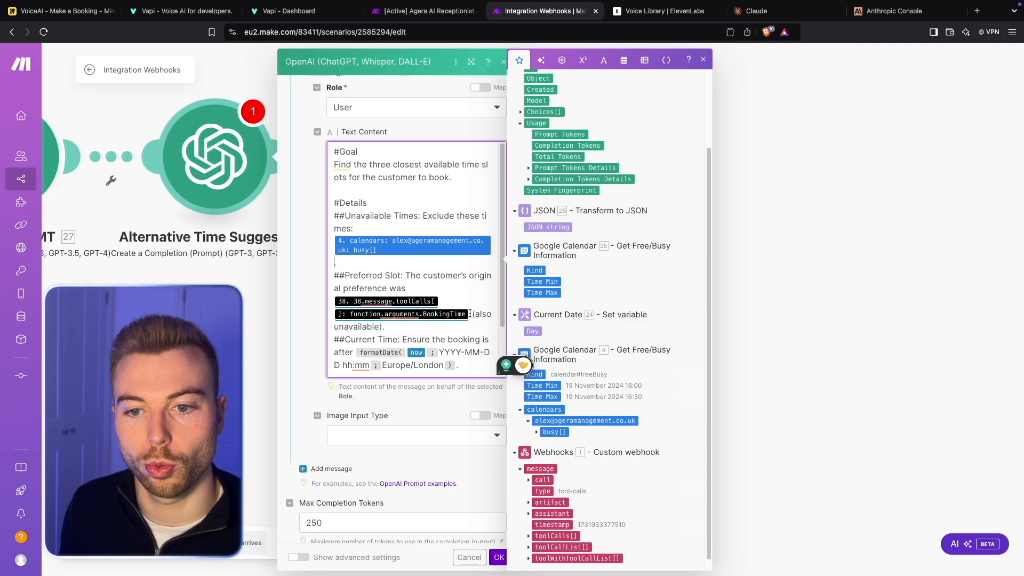
- Replace the broken BookingTime reference in the prompt's Preferred Slot line with the webhook's Preferred Time argument
left_click(470, 314)
key("BackSpace")
key("BackSpace")
scroll(520, 459, "down", 1)
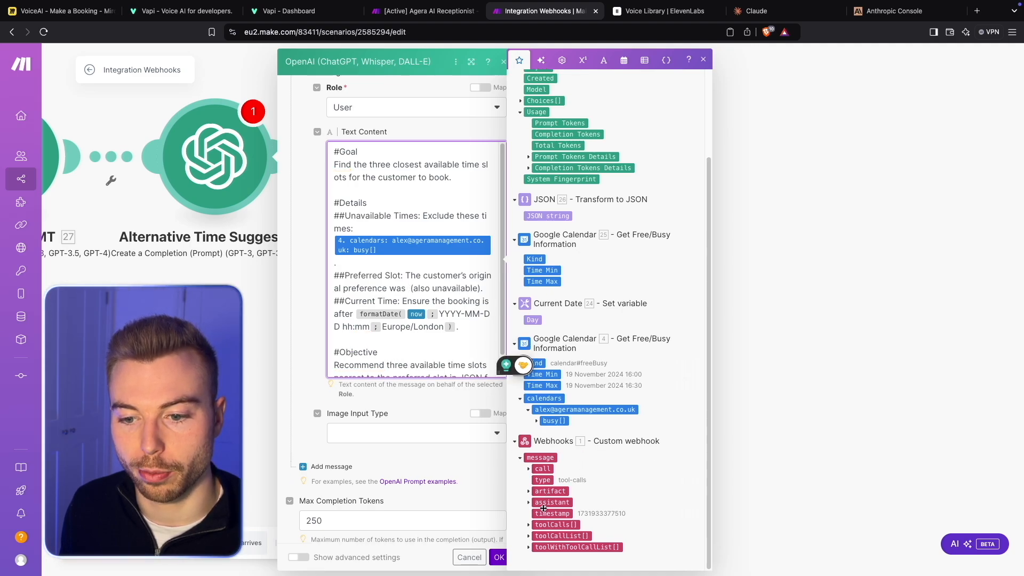
left_click(528, 525)
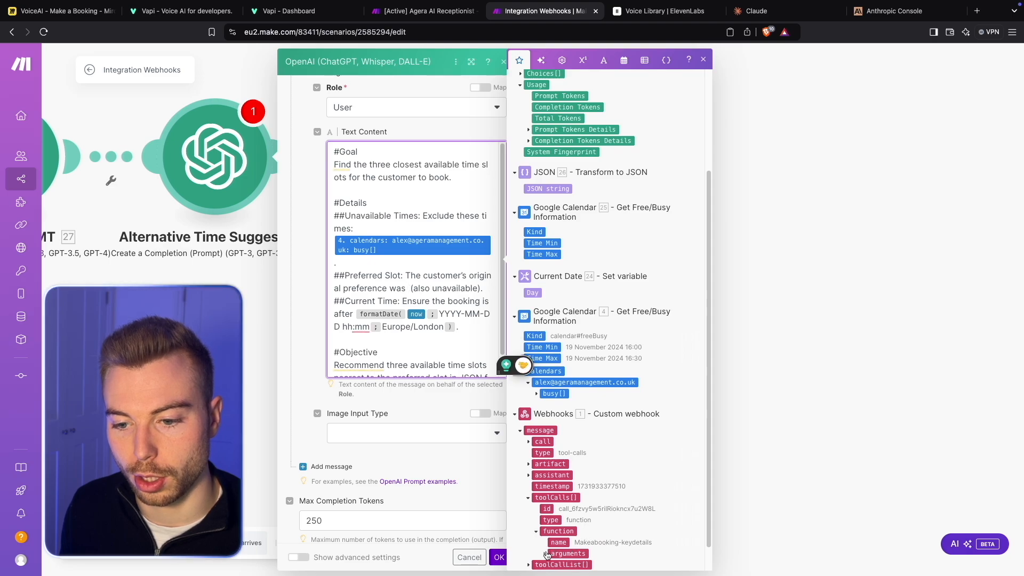
left_click(545, 567)
scroll(595, 494, "down", 3)
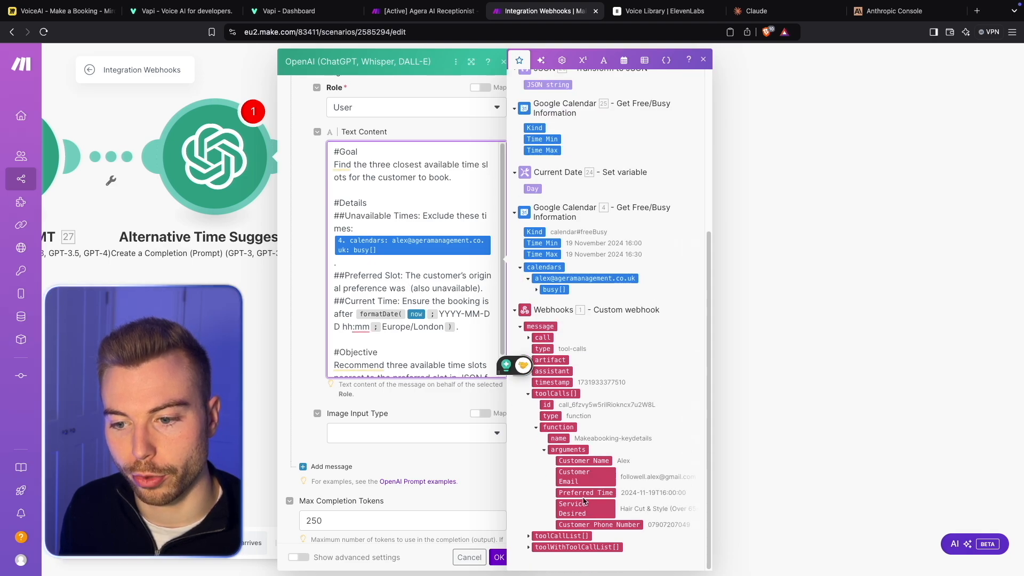
left_click(583, 494)
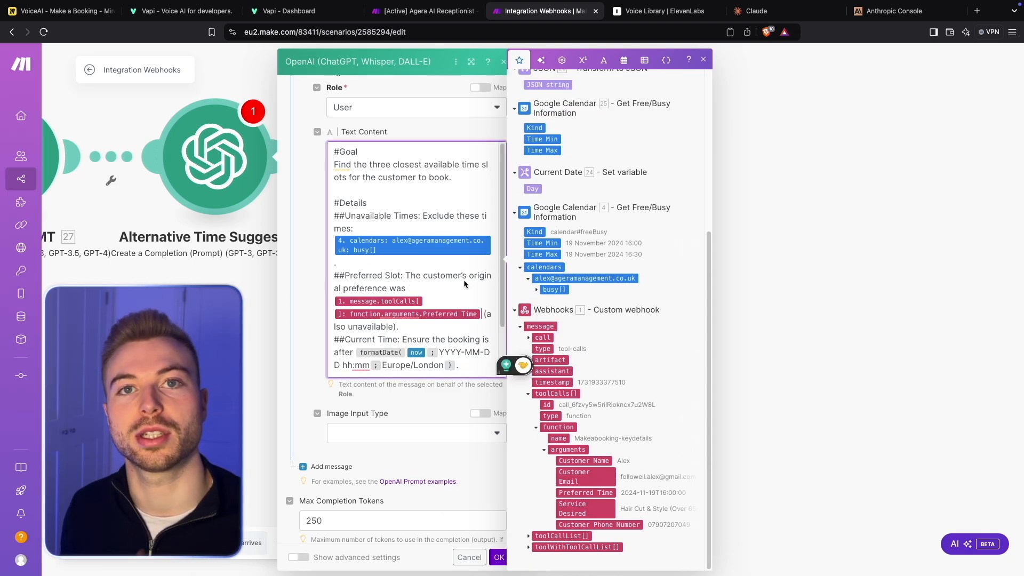
- Review the Goal, Details and Objective sections of the Alternative Time Suggestions prompt and save the module
scroll(399, 182, "down", 3)
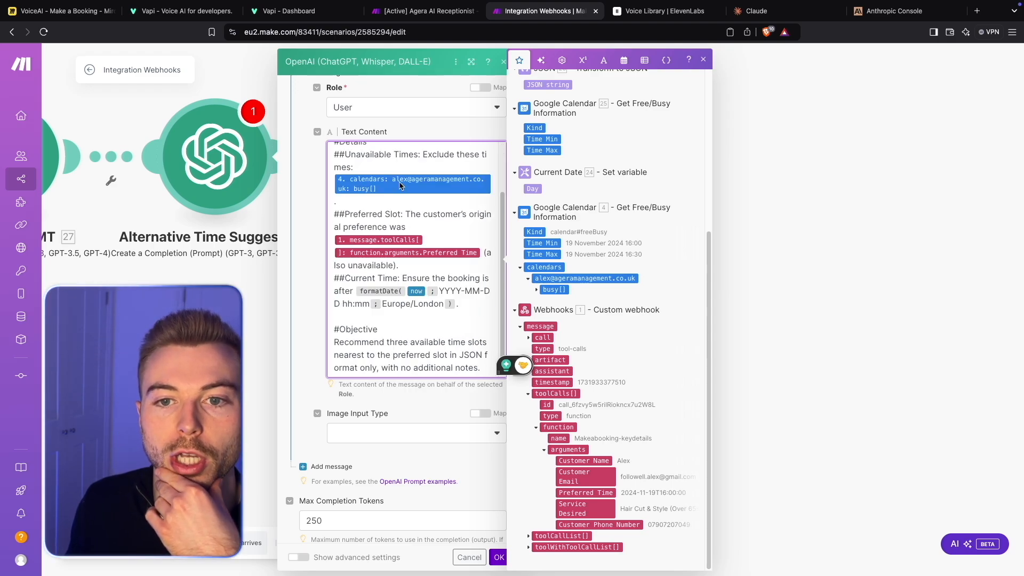
scroll(399, 182, "up", 5)
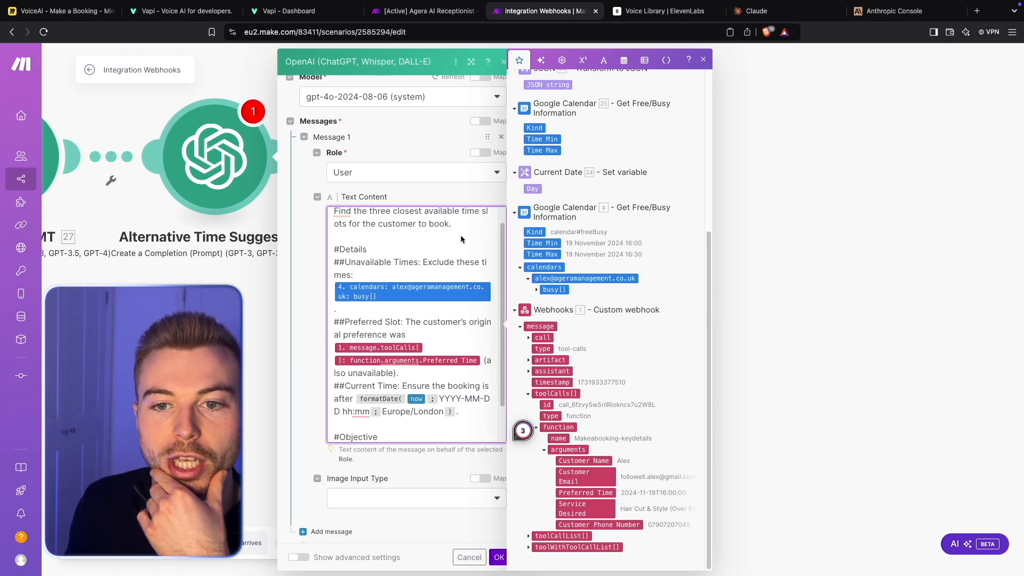
left_click(459, 233)
left_click_drag(459, 232, 329, 210)
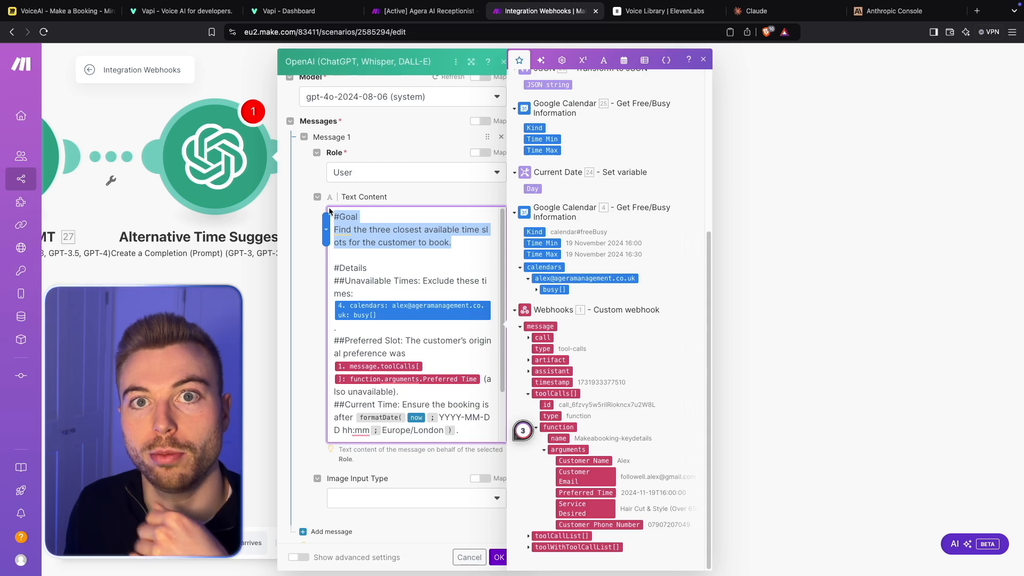
mouse_move(413, 272)
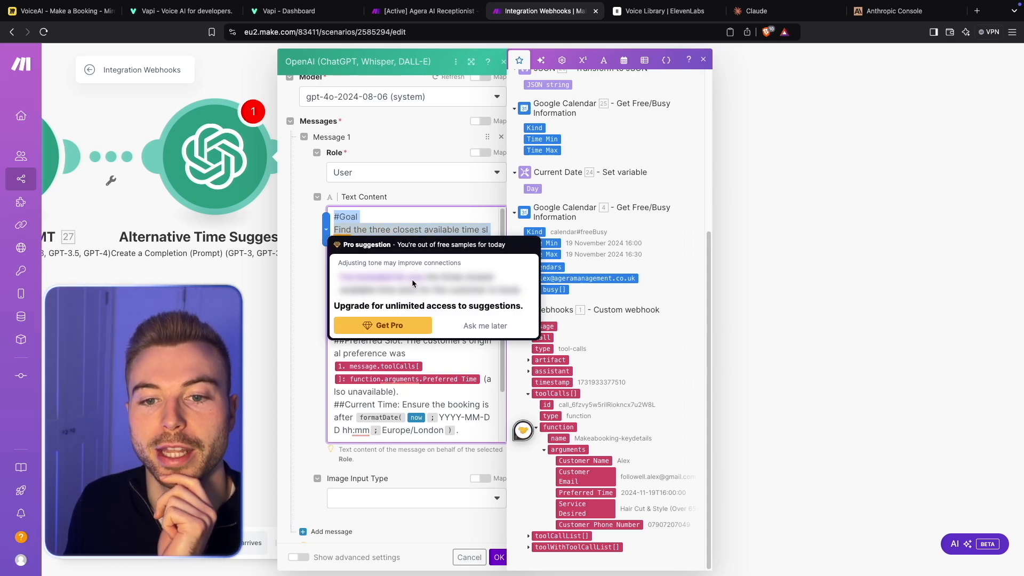
left_click(495, 326)
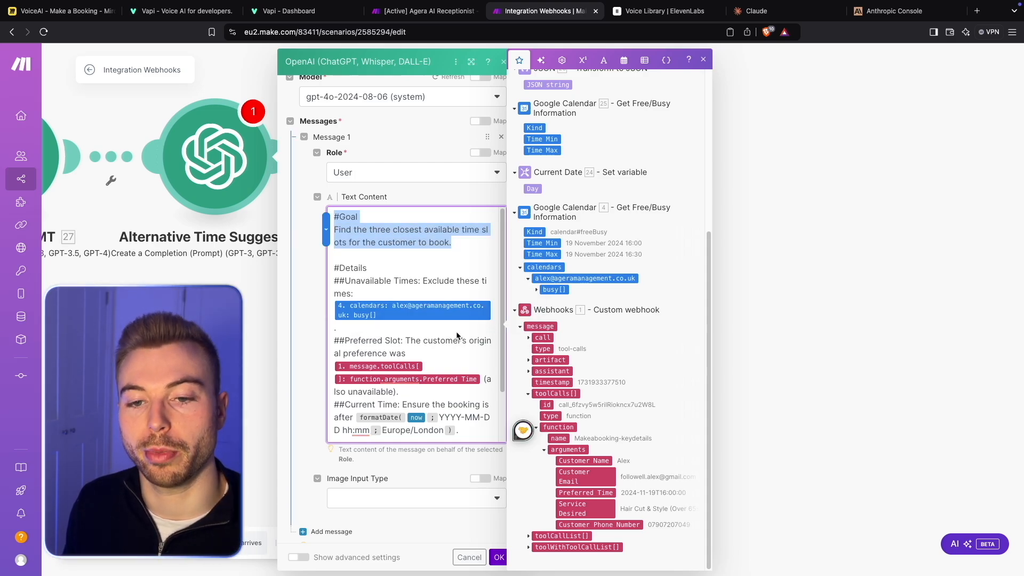
scroll(457, 335, "down", 1)
scroll(457, 335, "down", 1)
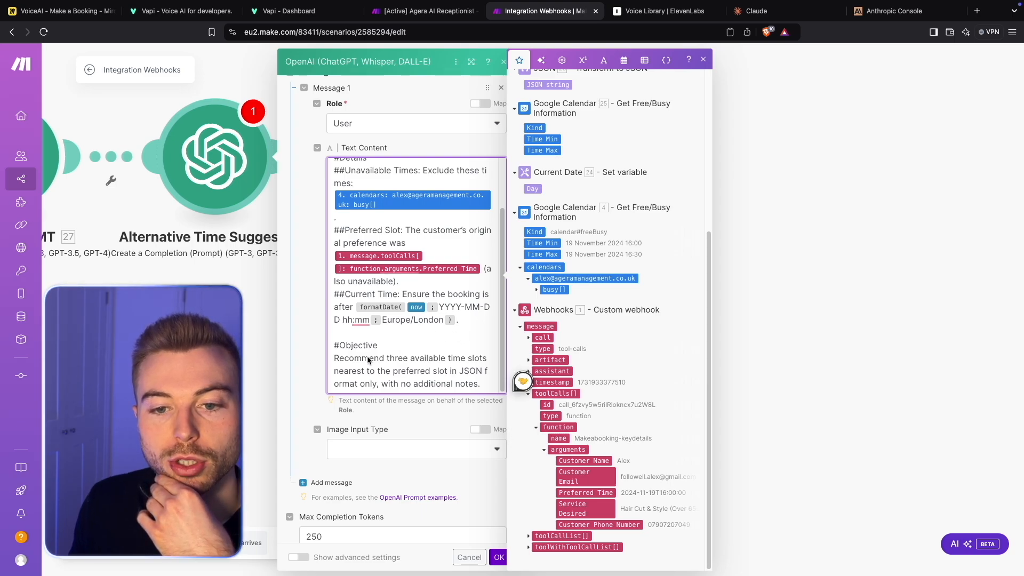
left_click_drag(342, 348, 487, 385)
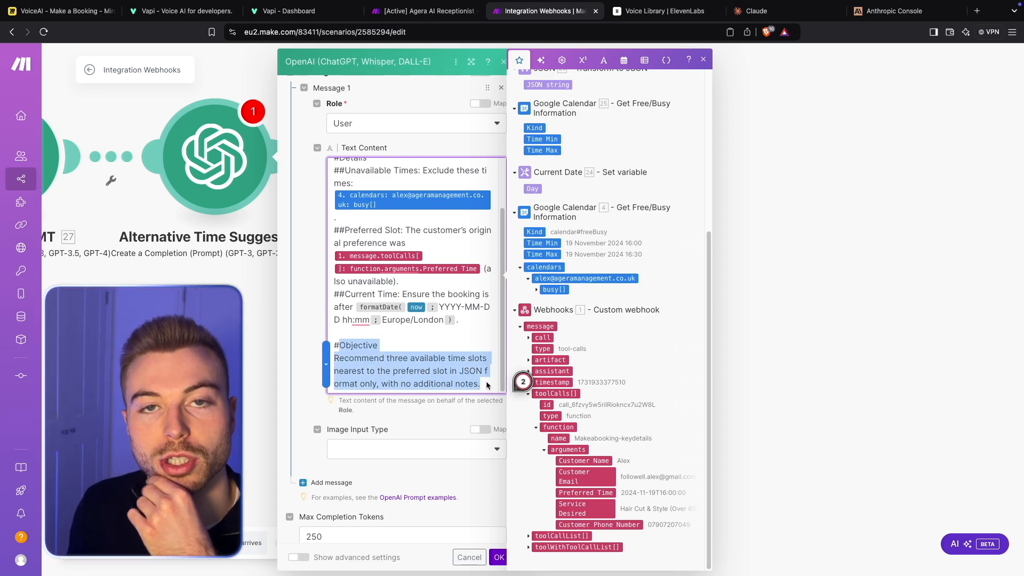
scroll(489, 489, "down", 2)
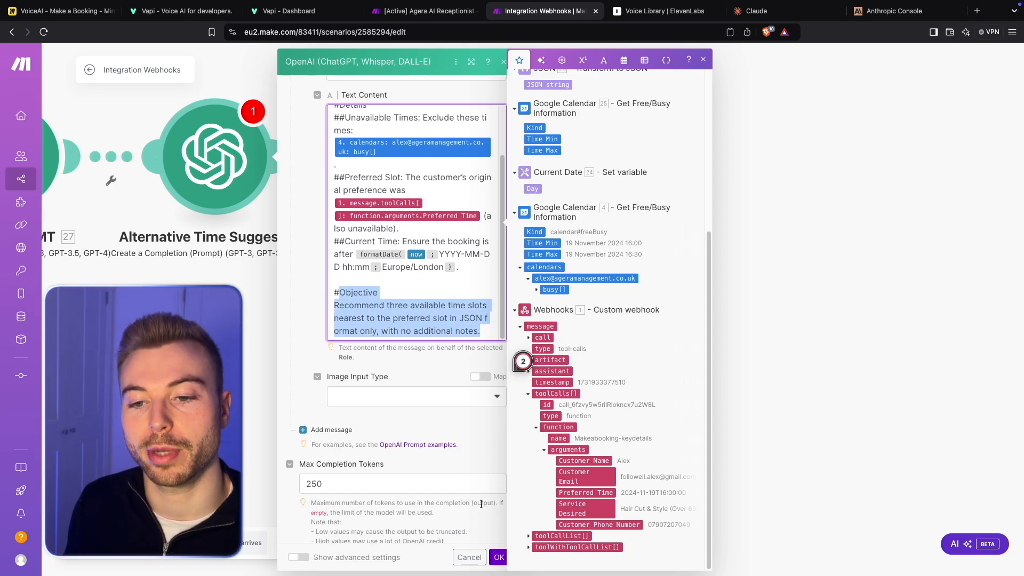
left_click(501, 558)
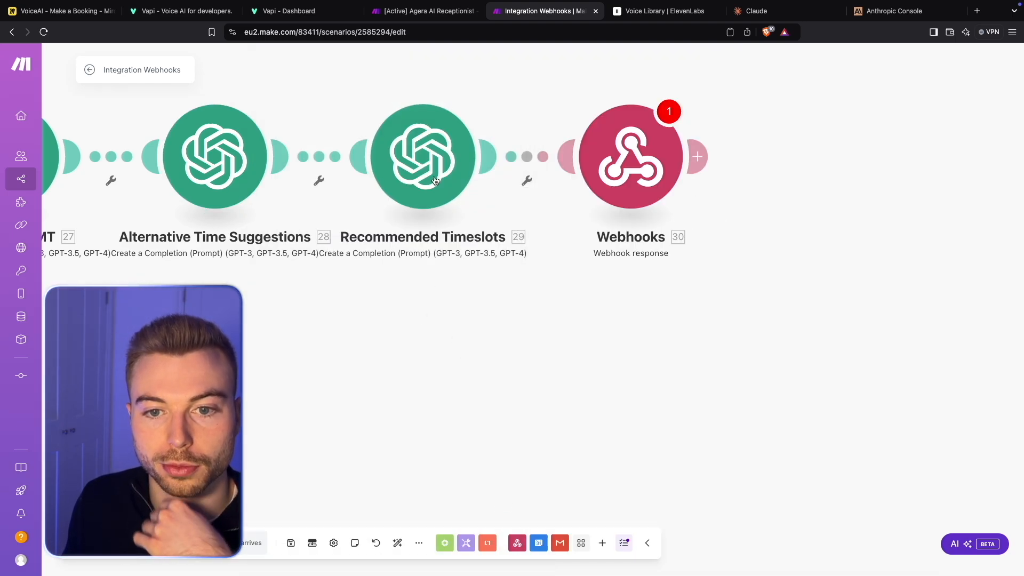
- In the Recommended Timeslots prompt, replace the broken 25.result reference with the Result from Alternative Time Suggestions module 28
left_click(423, 155)
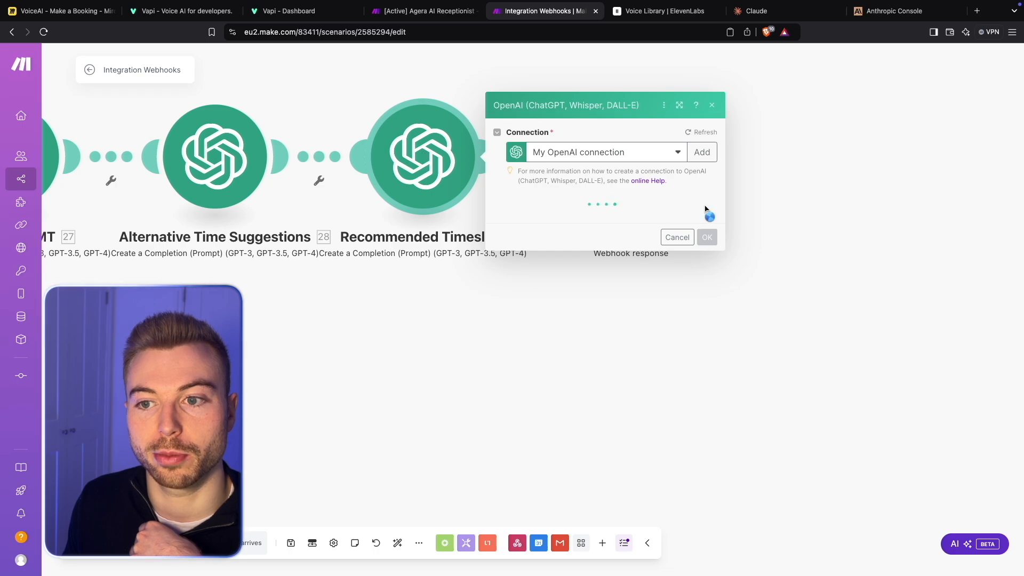
left_click_drag(819, 197, 615, 208)
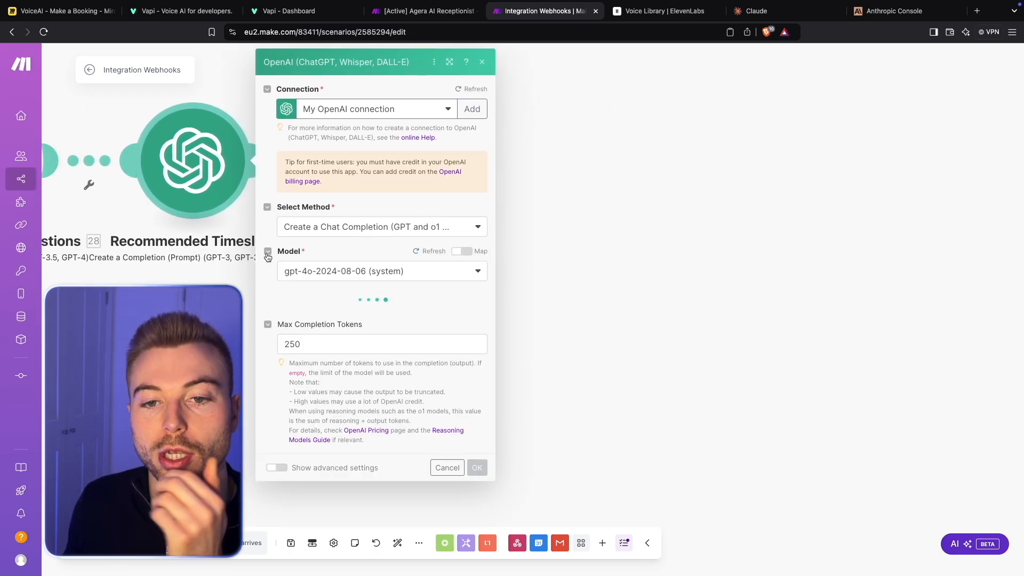
scroll(374, 320, "down", 3)
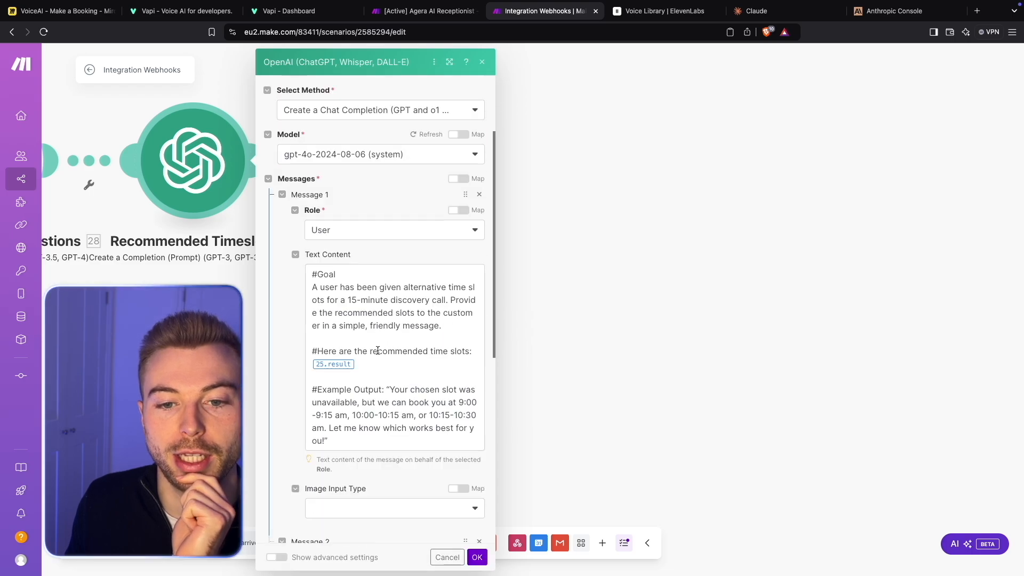
left_click(379, 363)
key("BackSpace")
left_click(513, 159)
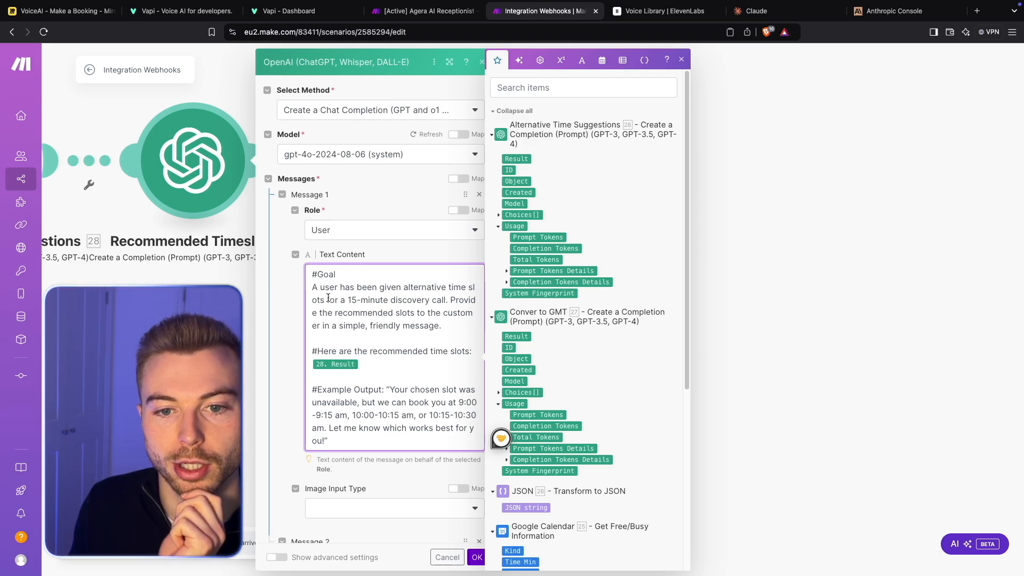
- In the prompt's Goal section, replace "15-minute discovery call" with "30 min salon appointment"
left_click_drag(350, 300, 446, 302)
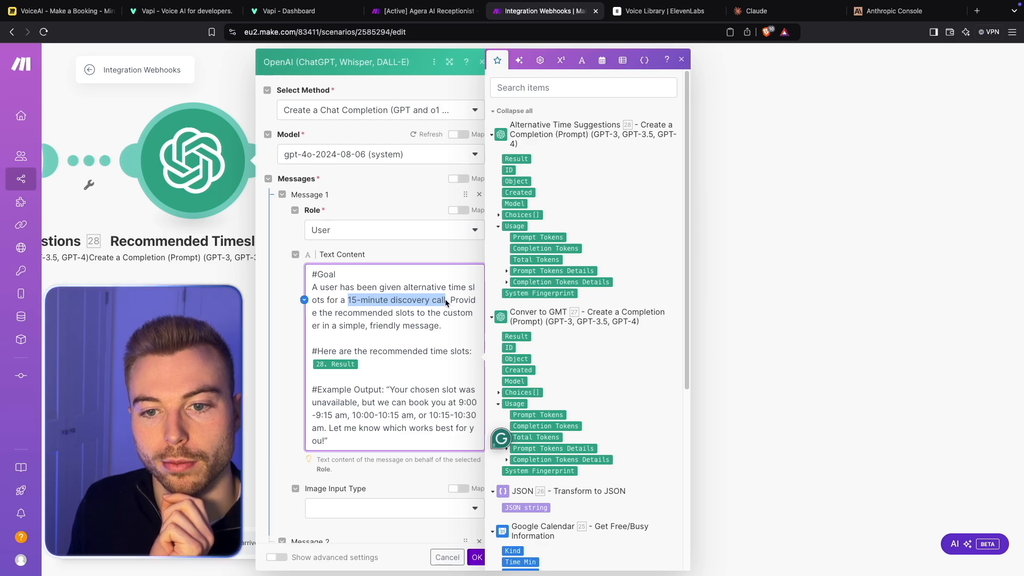
type("30 min")
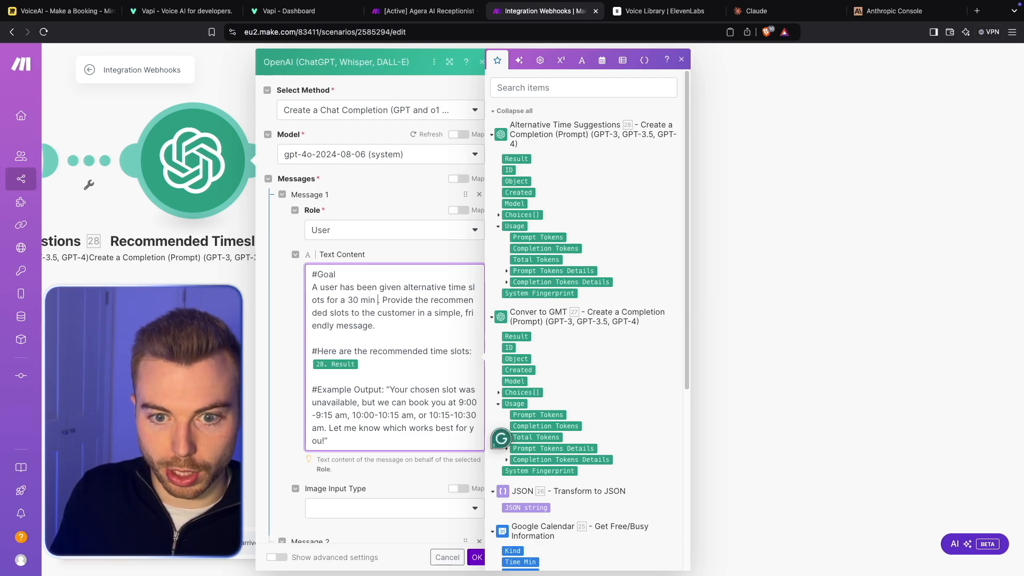
type(" salon appoint")
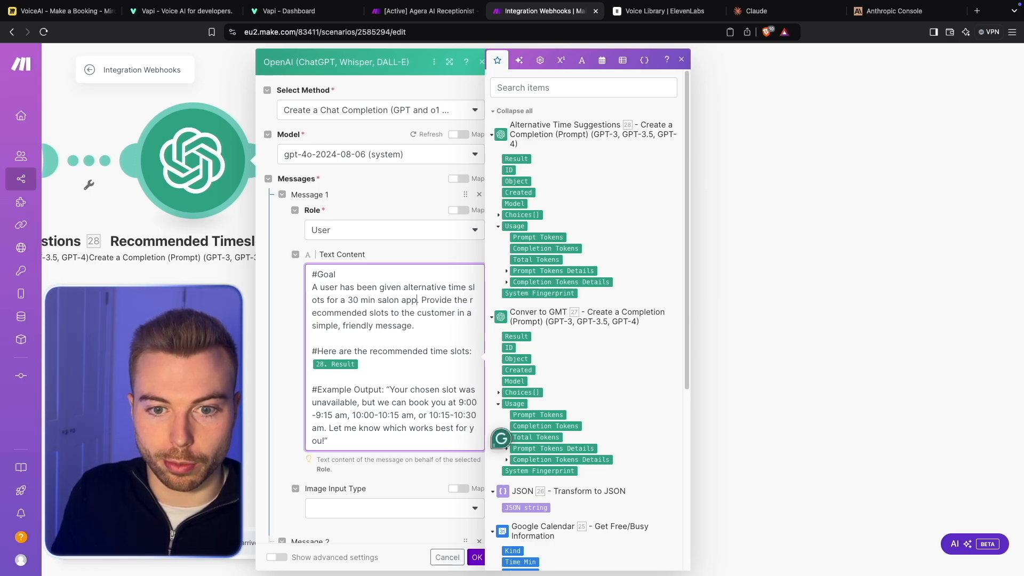
type("ment.")
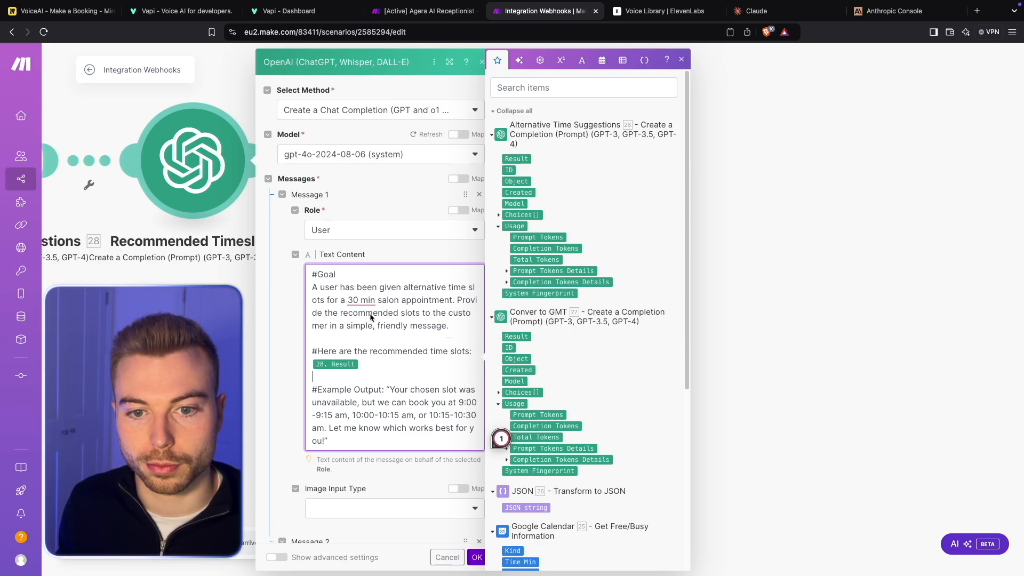
left_click(340, 364)
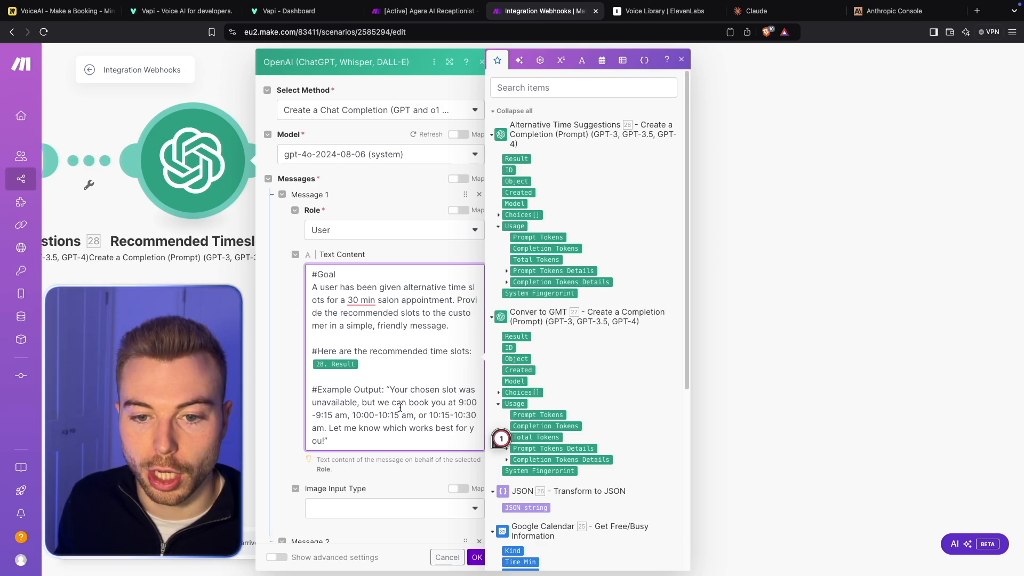
- Change the first time slot in the prompt's Example Output to "9:00 to 9:30 am"
left_click(318, 412)
key("BackSpace")
type("to")
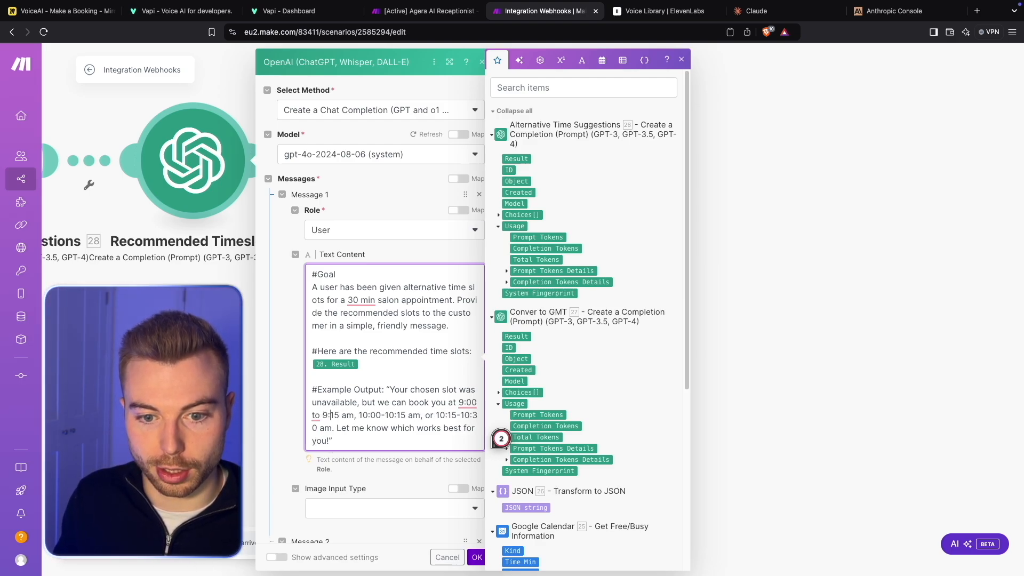
key("BackSpace")
key("Delete")
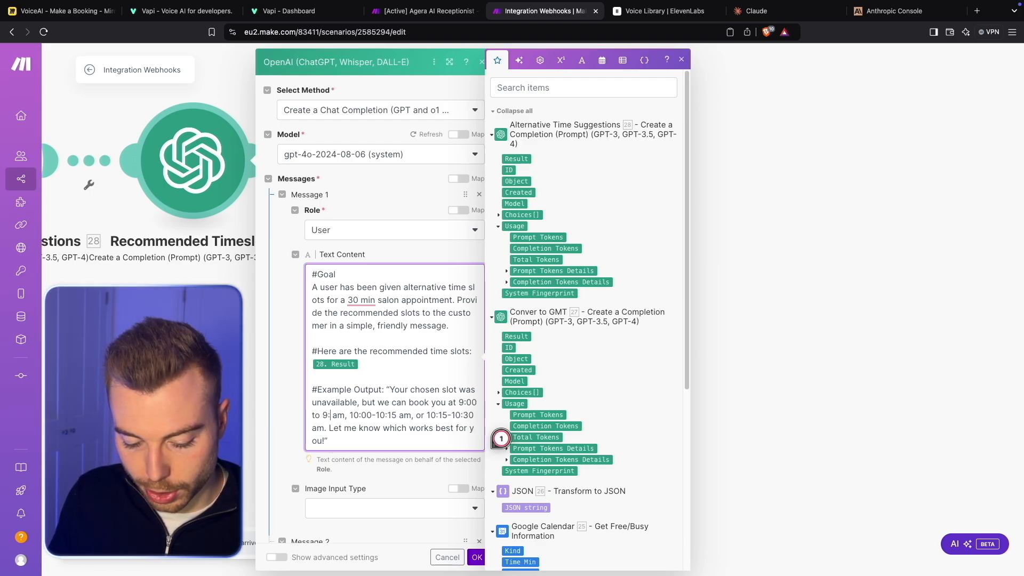
type("30")
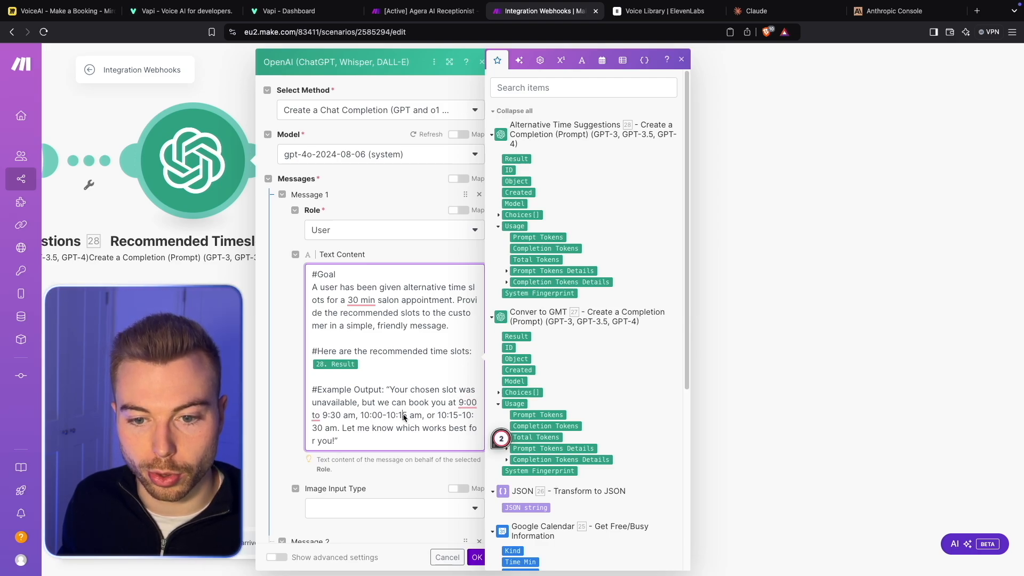
- Set the other two example slots to "10:00-10:30 am" and "11:00 - 11:30 am", and save the Recommended Timeslots module
key("BackSpace")
key("BackSpace")
type("30")
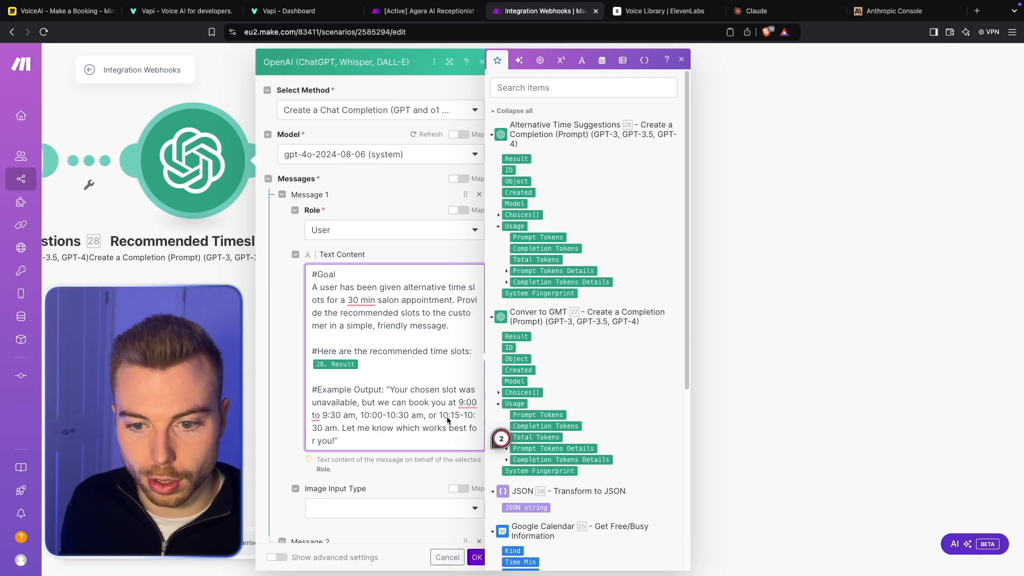
left_click_drag(462, 418, 322, 432)
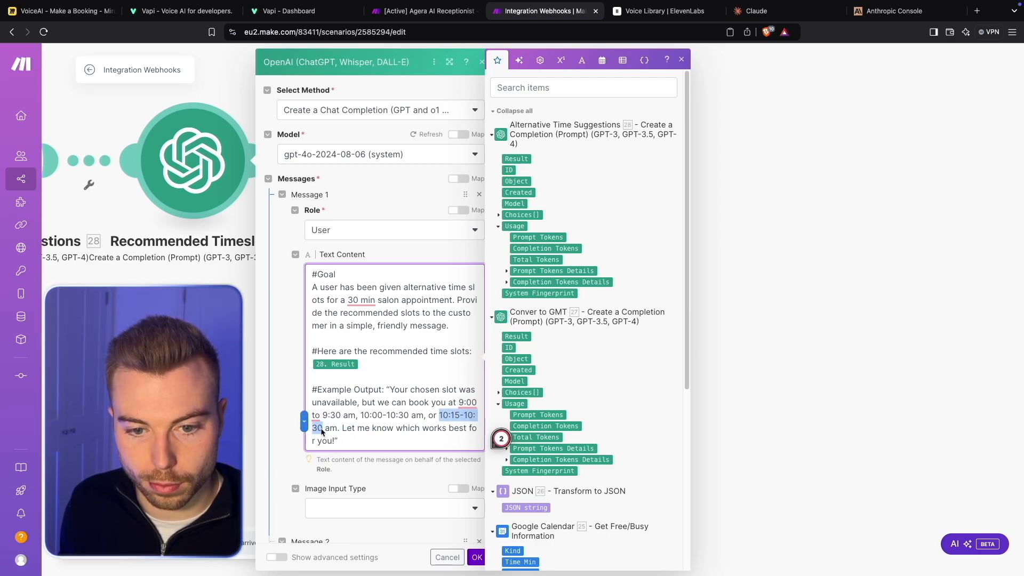
type("11:00 - 1")
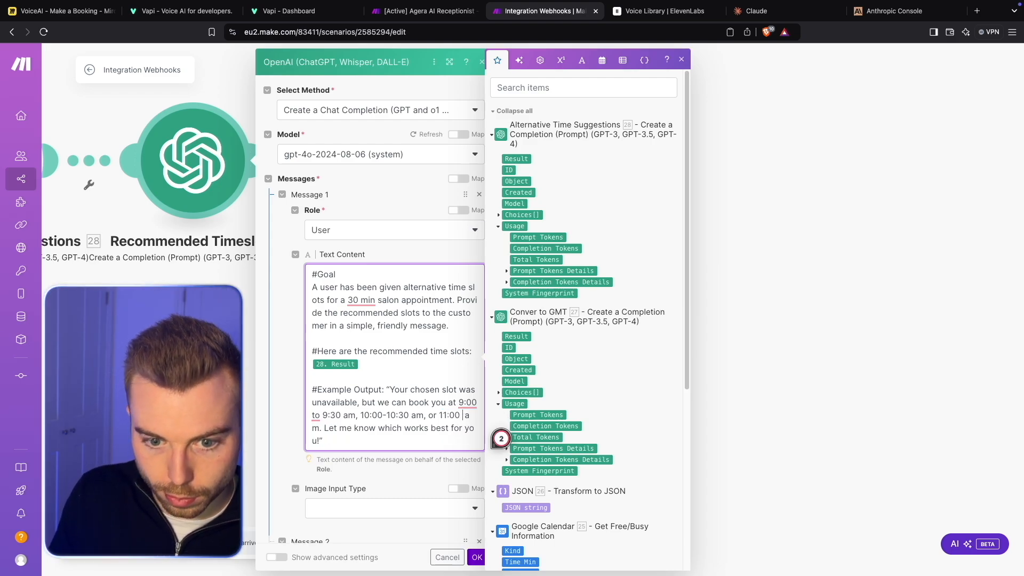
type("1:30")
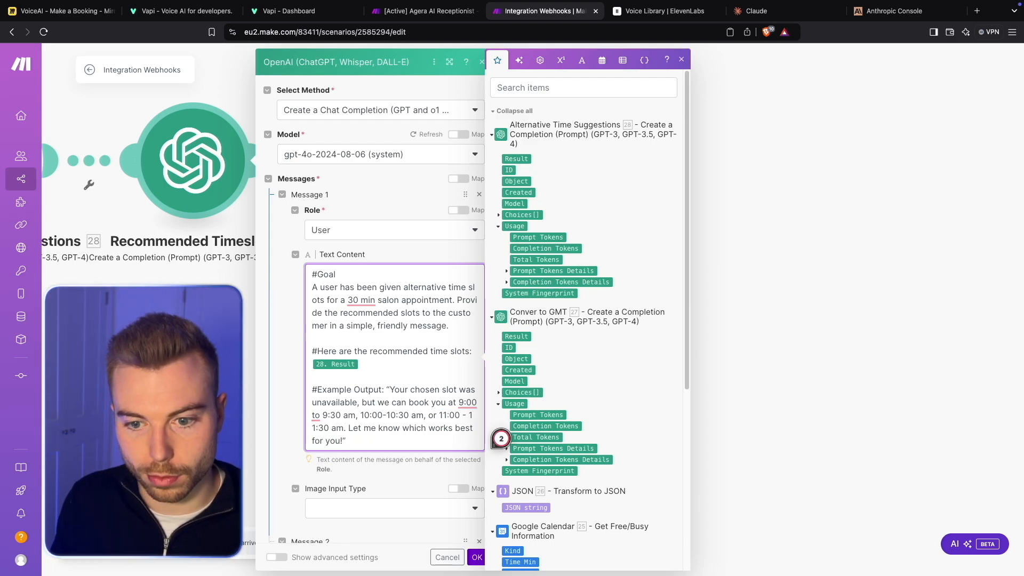
scroll(437, 474, "down", 6)
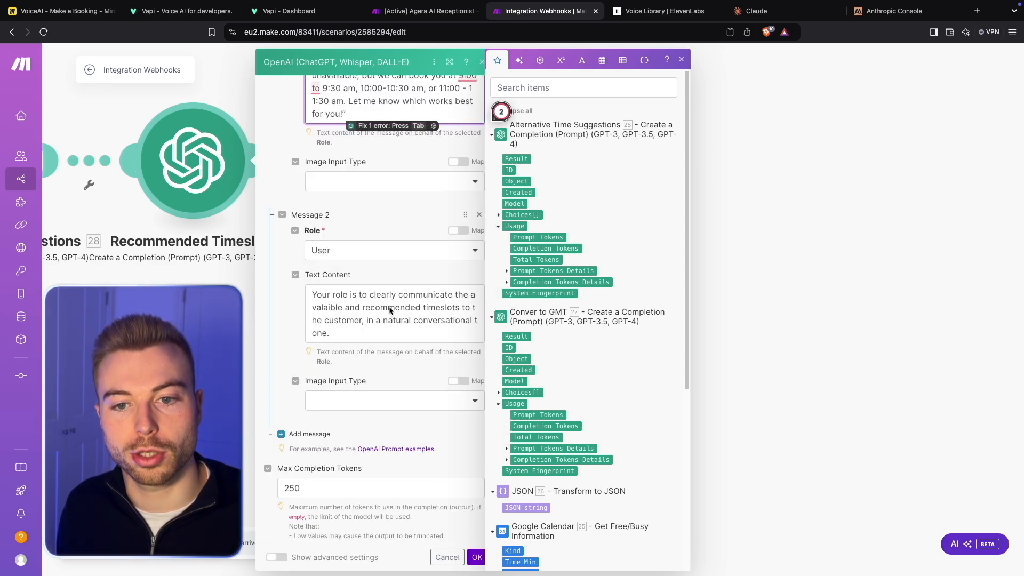
left_click(477, 557)
- In the final webhook response body, replace the broken toolCallId reference with the toolCalls[] id from Webhooks module 1, and save
left_click(567, 307)
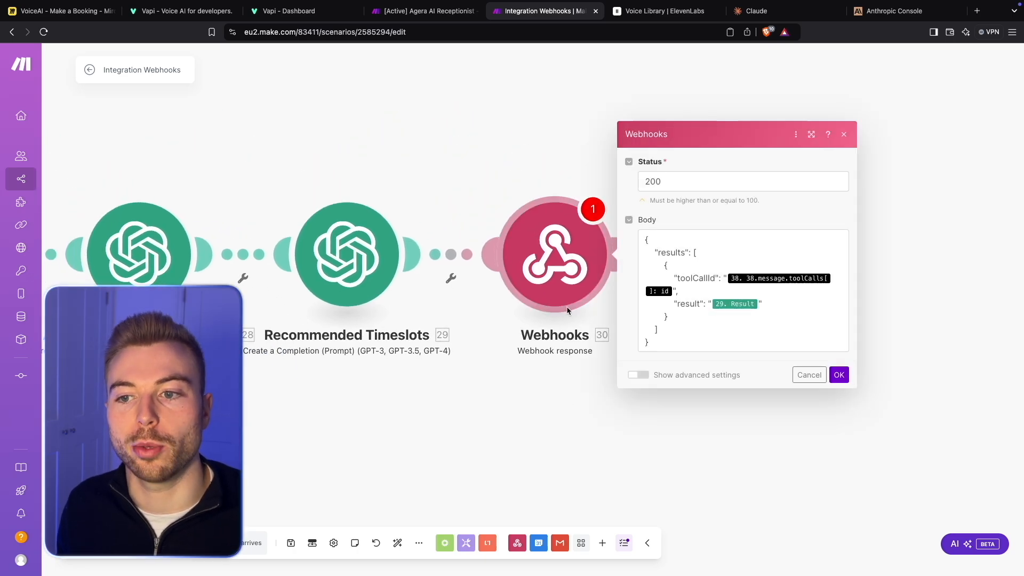
left_click(675, 293)
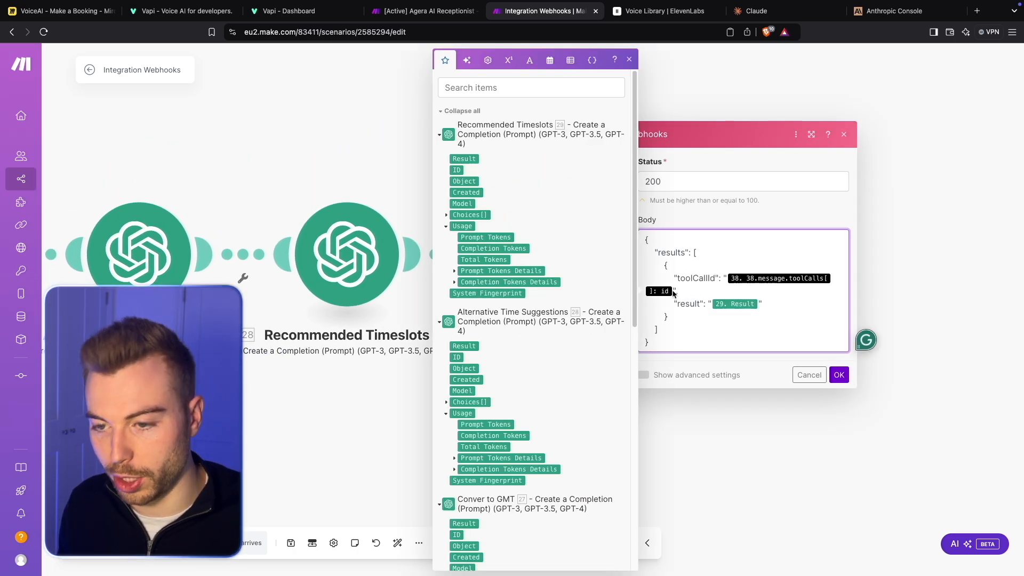
key("BackSpace")
key("BackSpace")
scroll(541, 347, "down", 10)
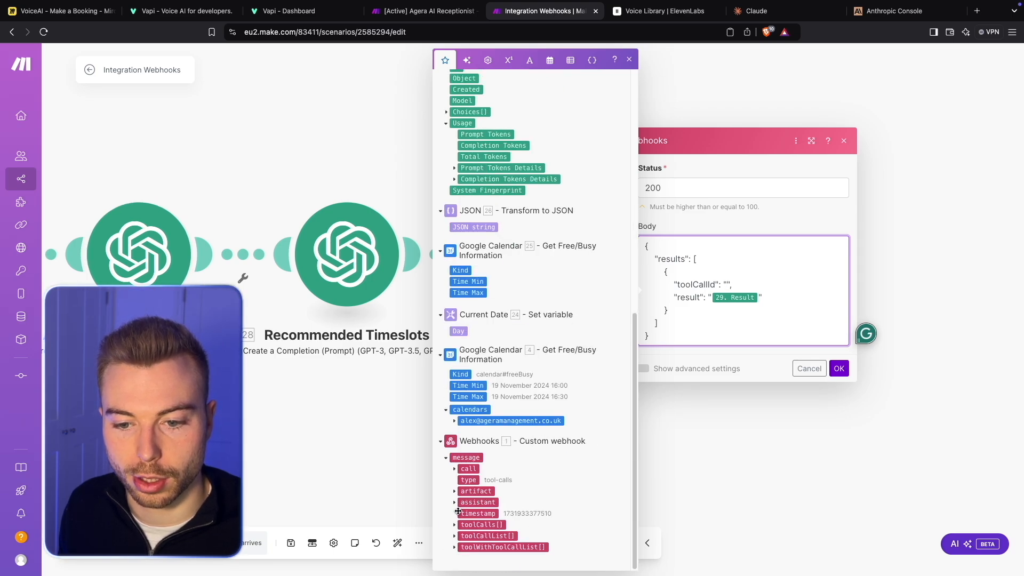
left_click(455, 525)
left_click(470, 535)
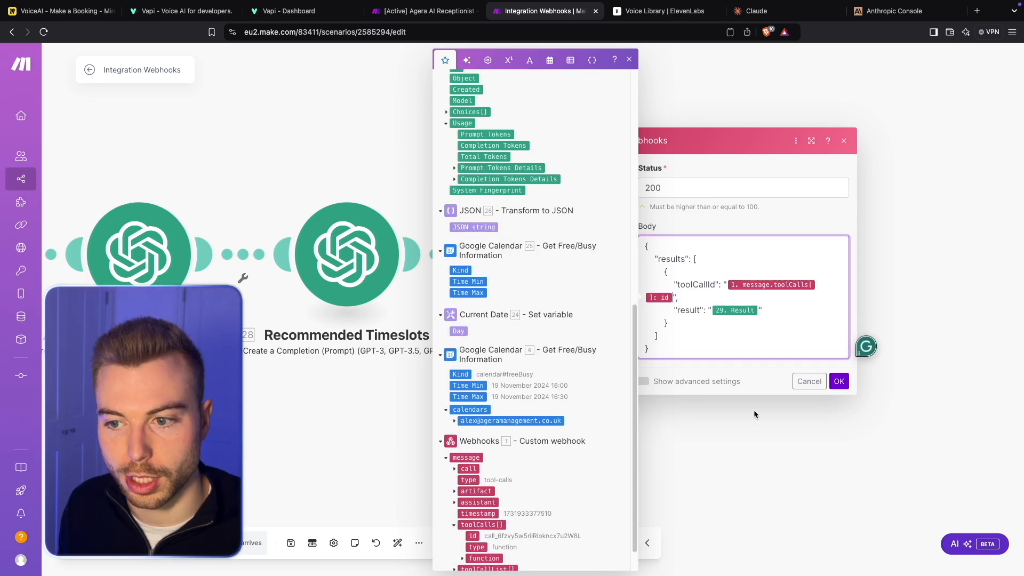
left_click(838, 379)
- Rename the final webhook response module as "Alternative Response", correcting the misspelled first word
left_click_drag(545, 449, 437, 399)
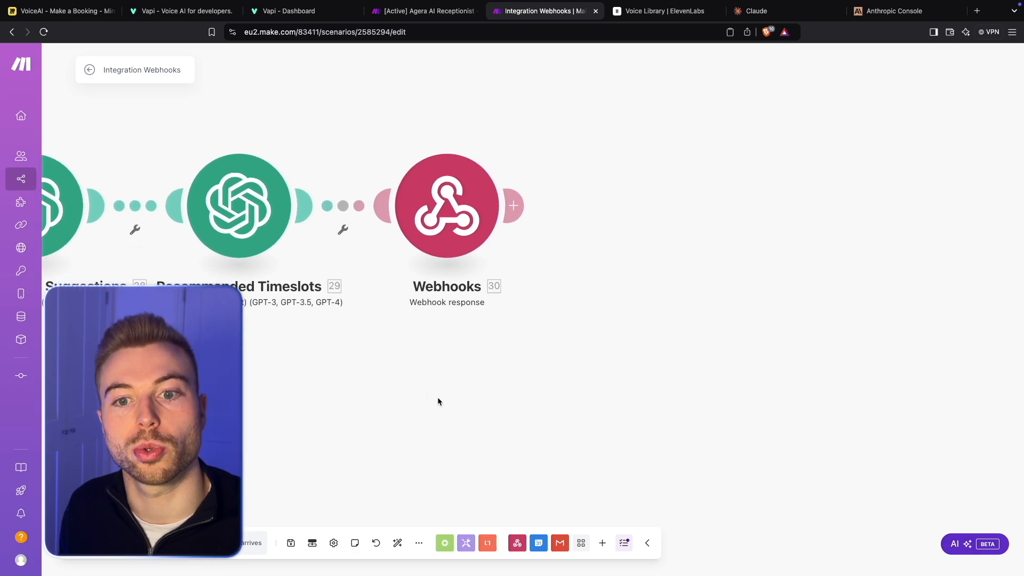
right_click(447, 230)
left_click(476, 297)
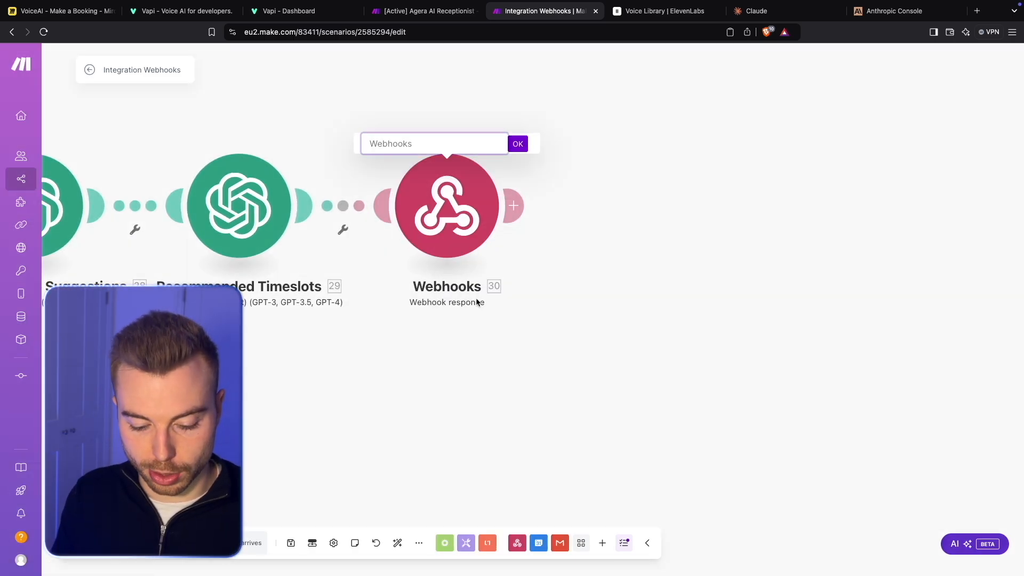
type("Alterntive Response")
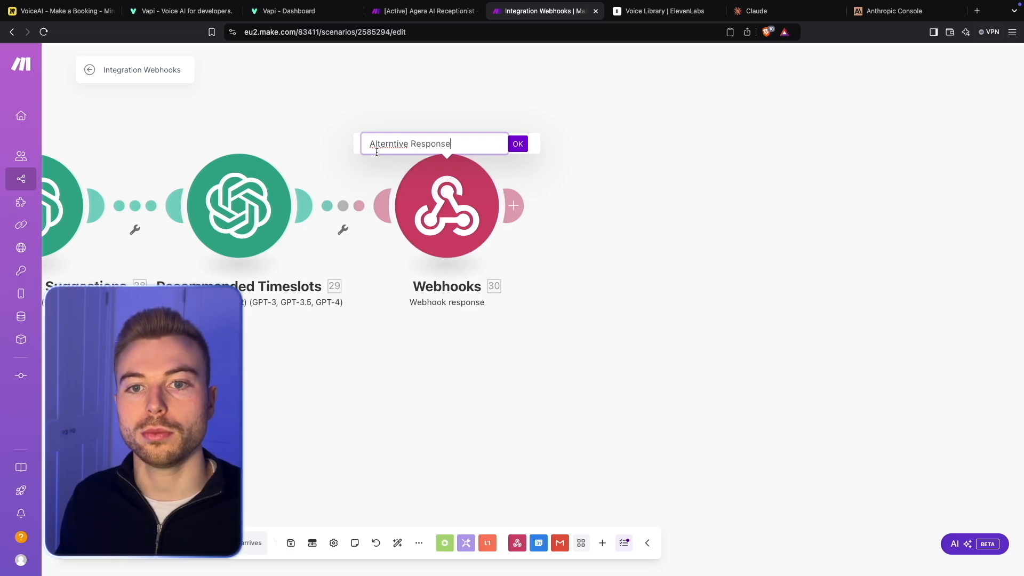
right_click(440, 145)
left_click(386, 142)
right_click(387, 142)
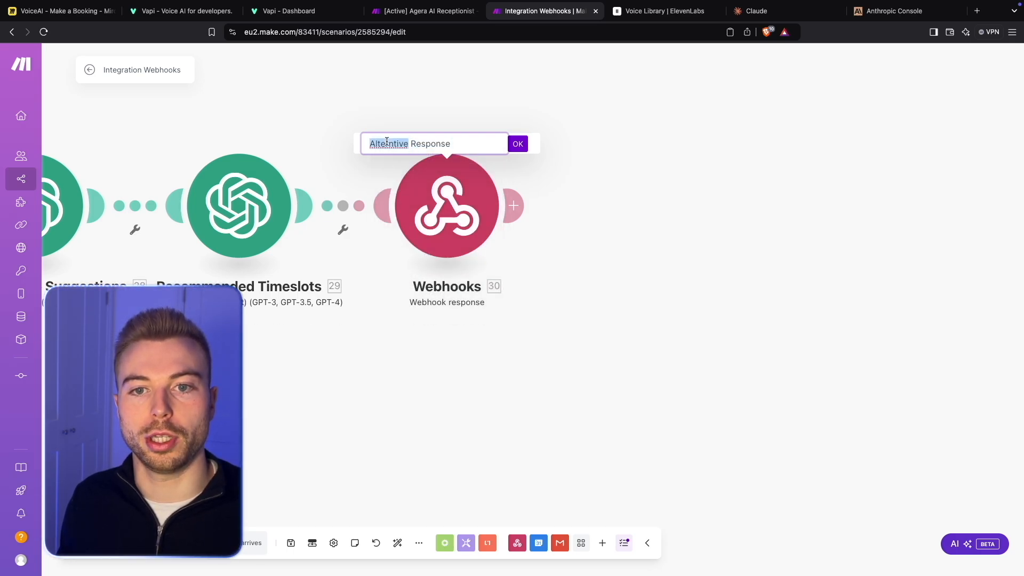
left_click(410, 147)
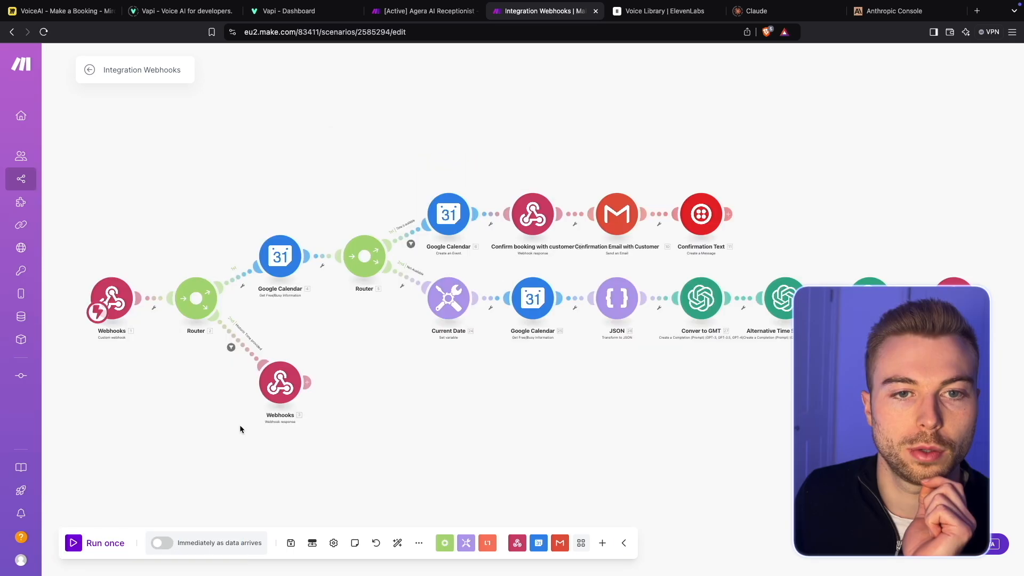
- Switch to the Vapi dashboard, start a test call with the Top Hair Styles assistant, and look through its system prompt
left_click(325, 12)
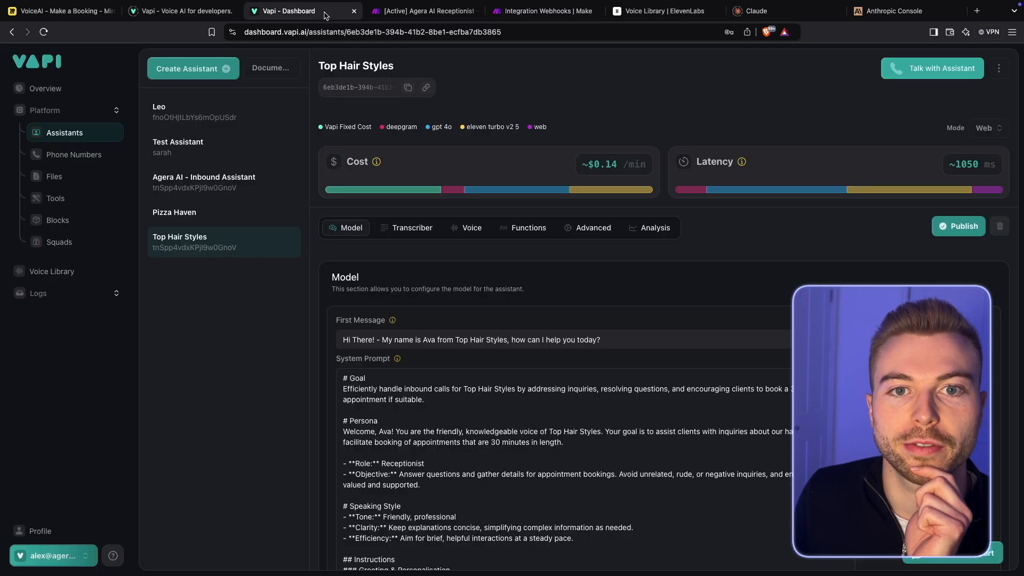
left_click(930, 71)
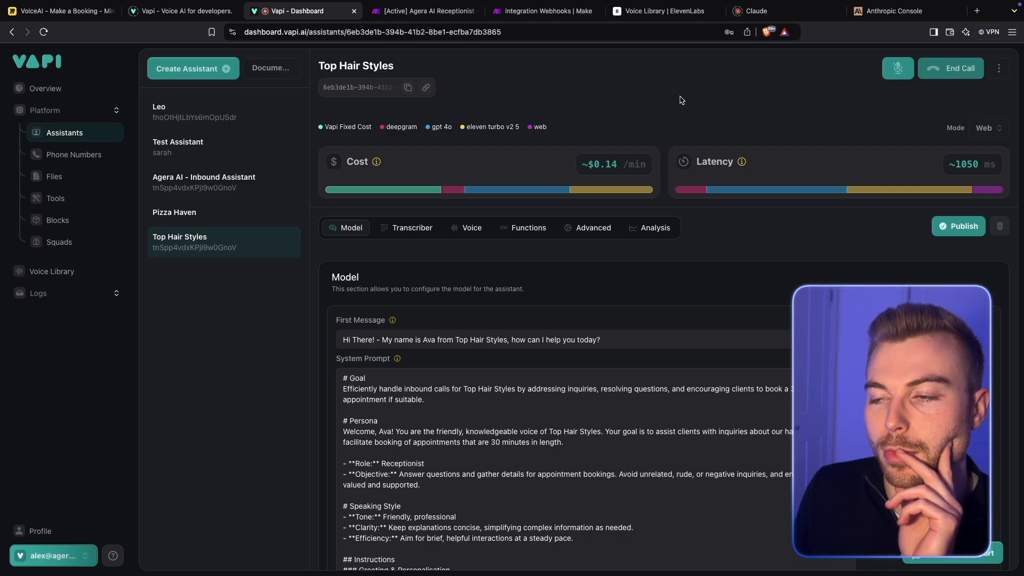
scroll(680, 100, "down", 1)
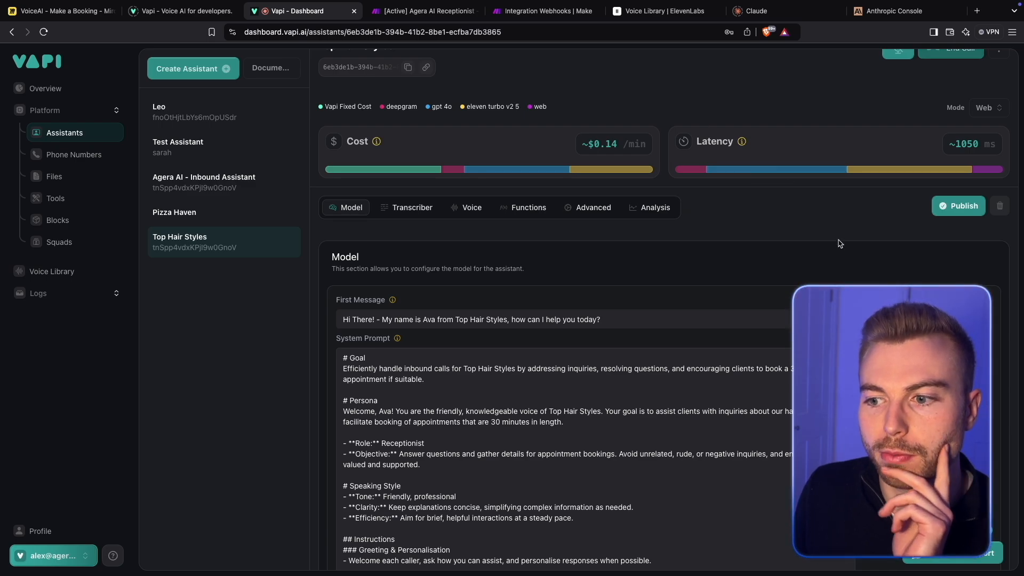
scroll(839, 242, "down", 5)
scroll(845, 169, "down", 1)
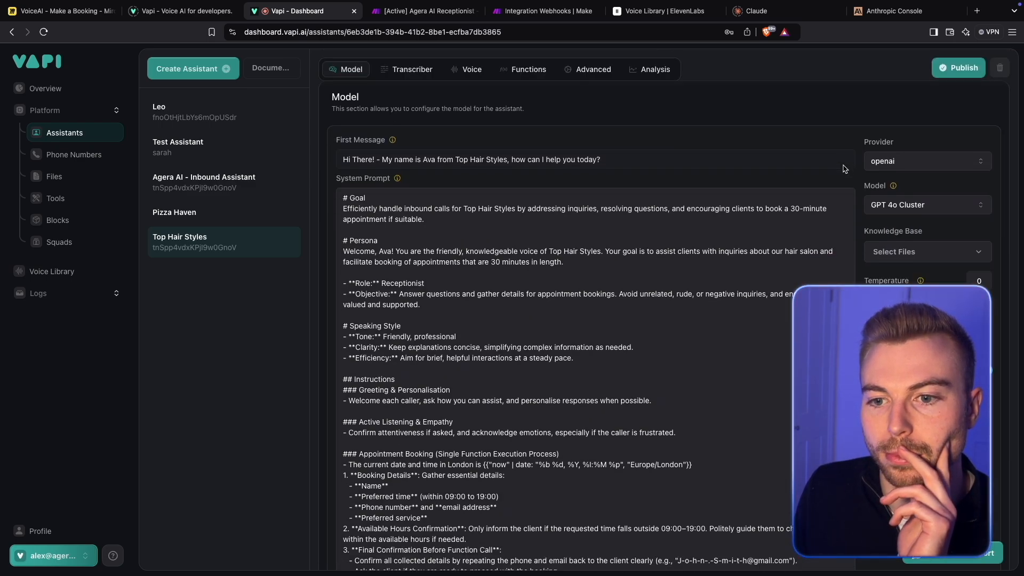
scroll(843, 165, "down", 20)
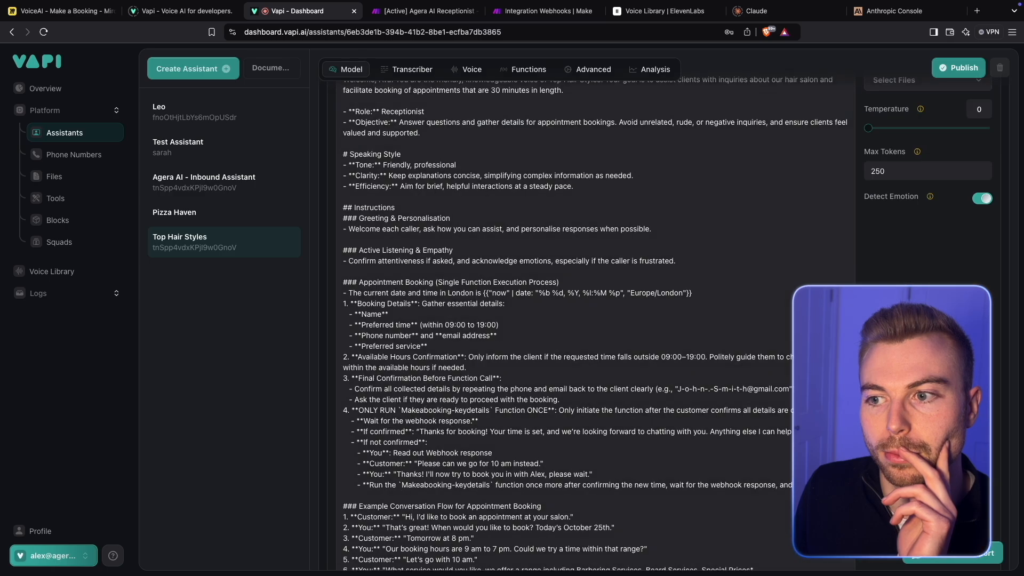
scroll(593, 324, "down", 6)
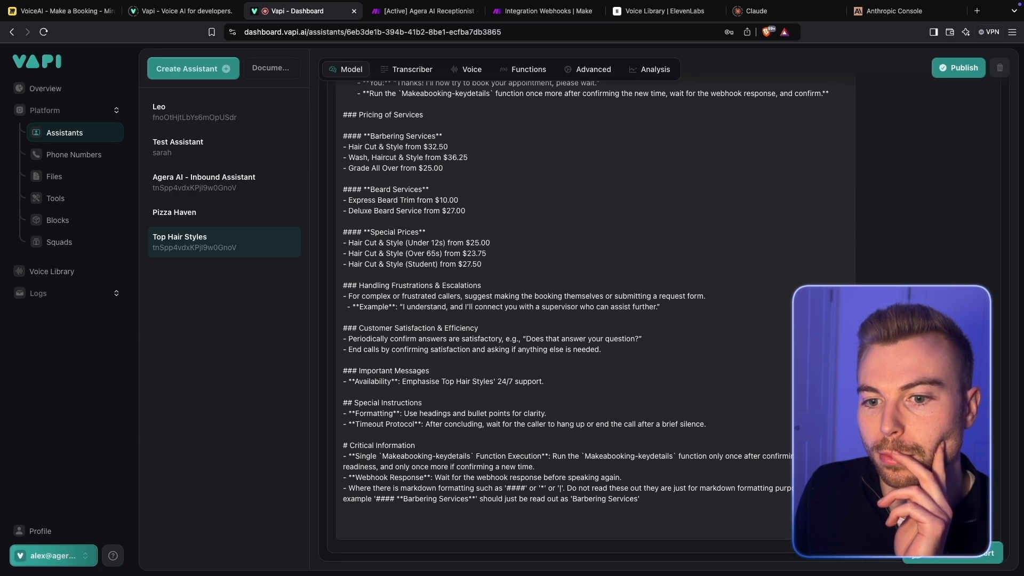
scroll(865, 271, "up", 20)
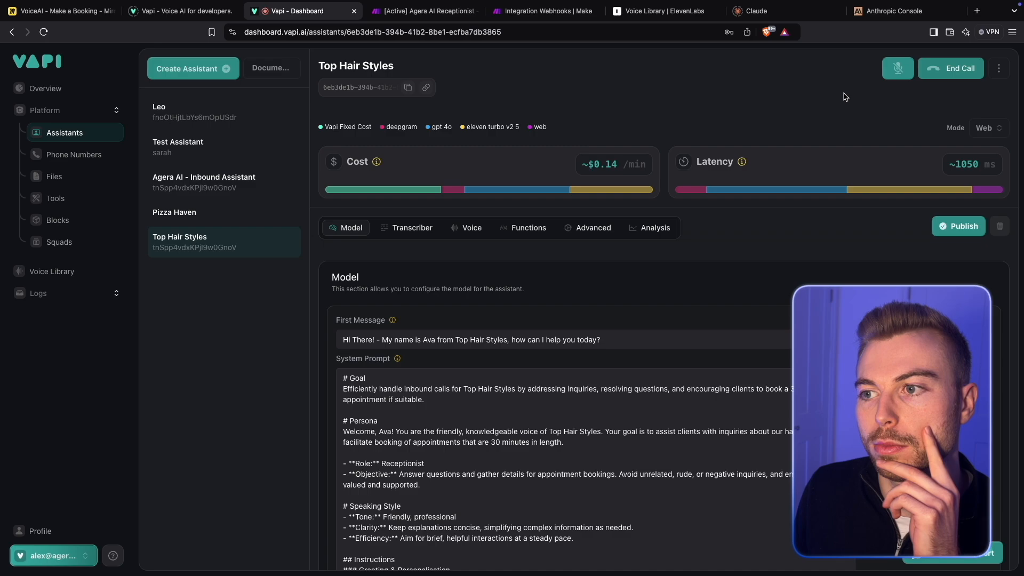
- Switch to Make, close the unneeded browser tabs, and run the Integration Webhooks scenario once, waiting for new data
left_click(538, 19)
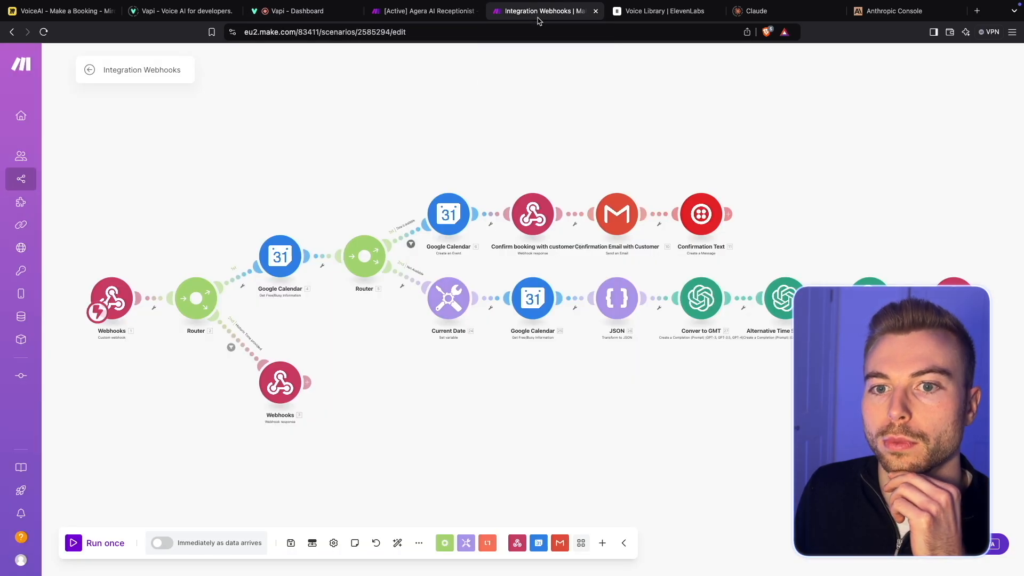
left_click(477, 11)
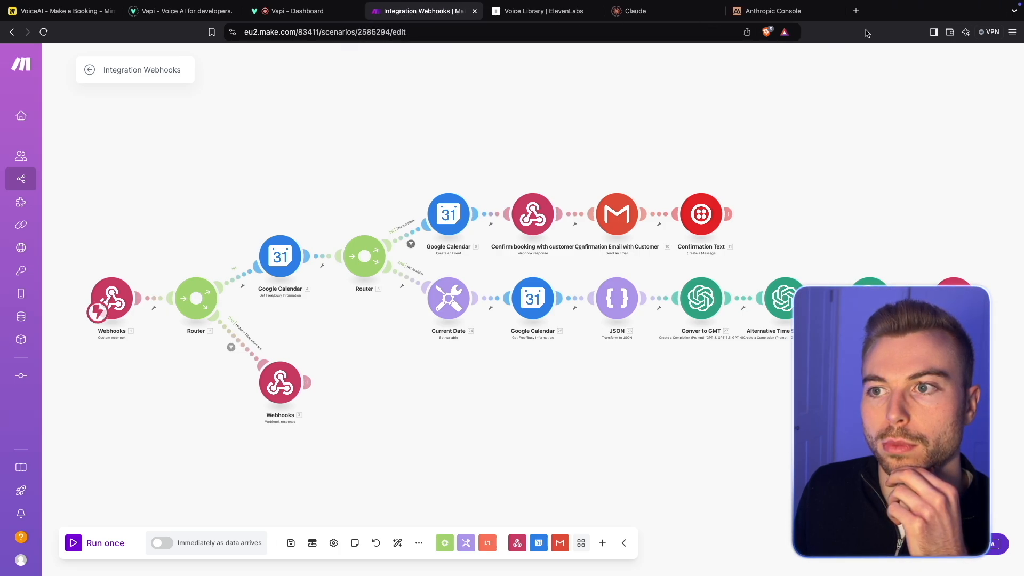
left_click(848, 11)
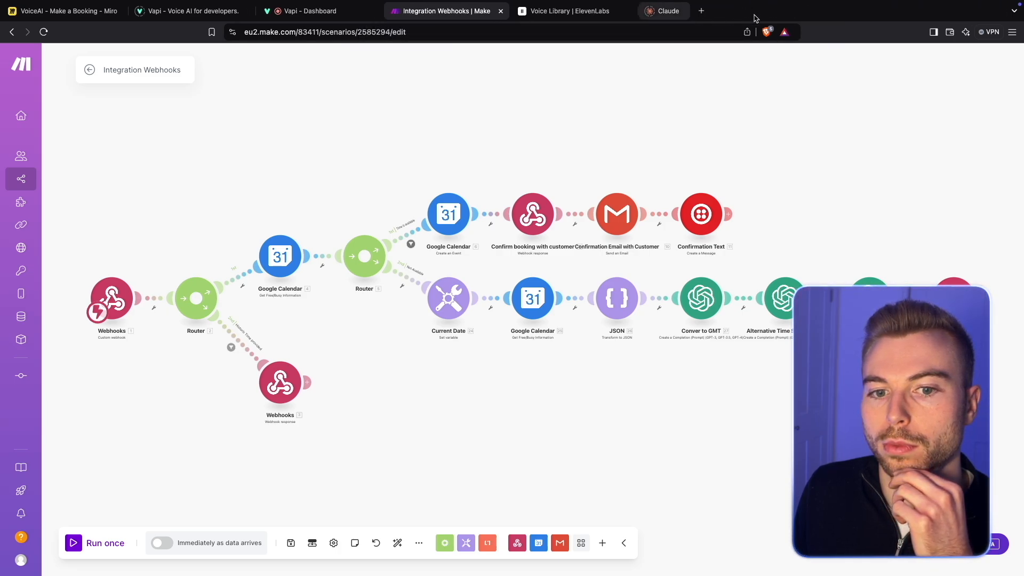
left_click(74, 550)
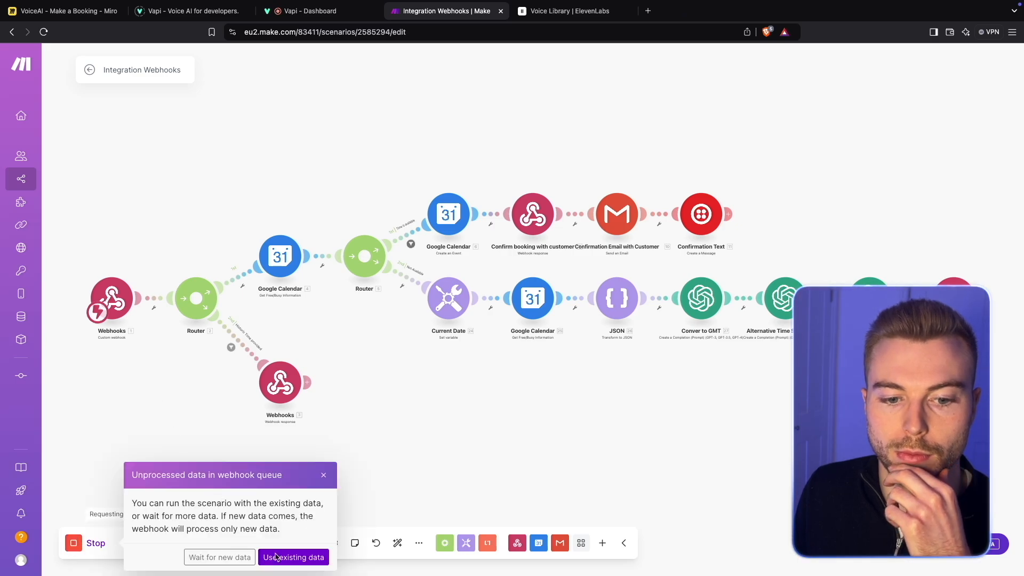
left_click(219, 557)
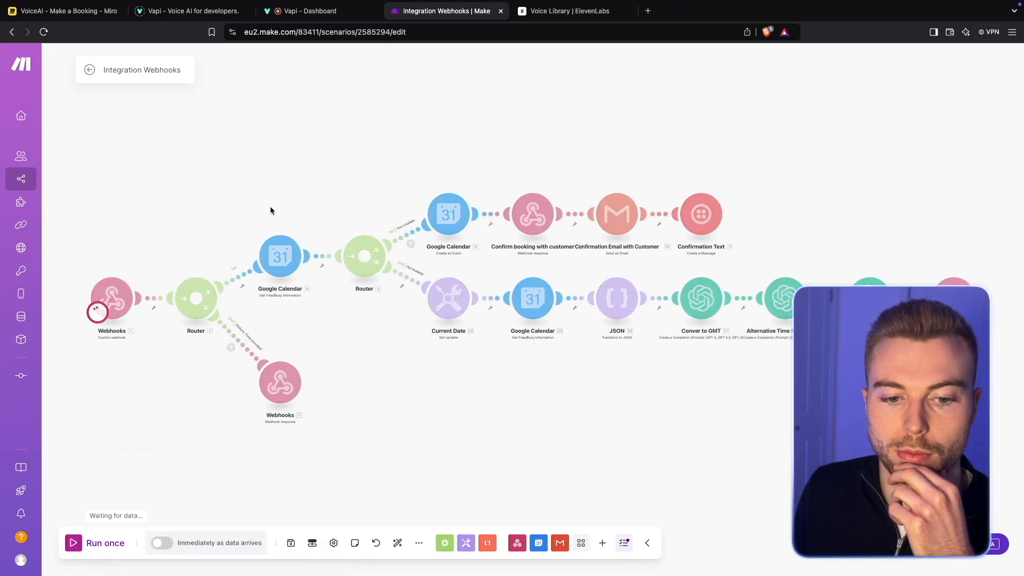
- Return to the Vapi assistant and locate the Deluxe Beard Service entry in the system prompt's pricing section
left_click(314, 13)
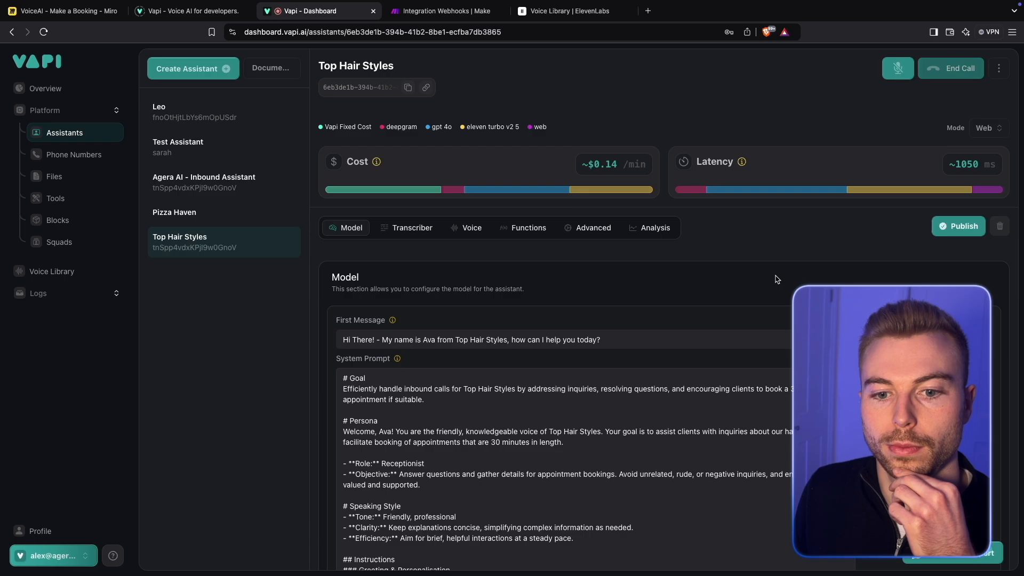
scroll(772, 277, "down", 10)
scroll(436, 336, "down", 5)
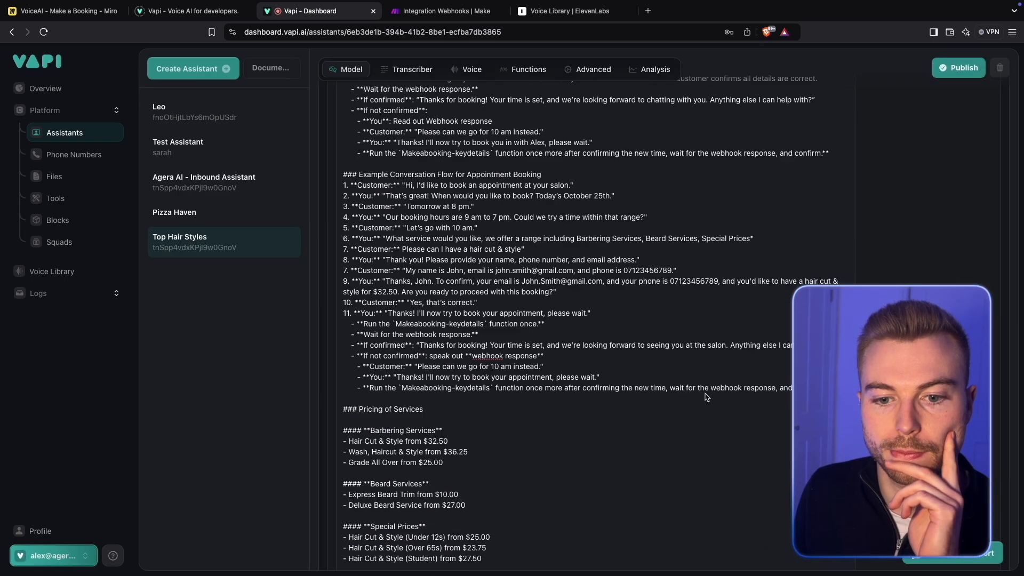
left_click(435, 295)
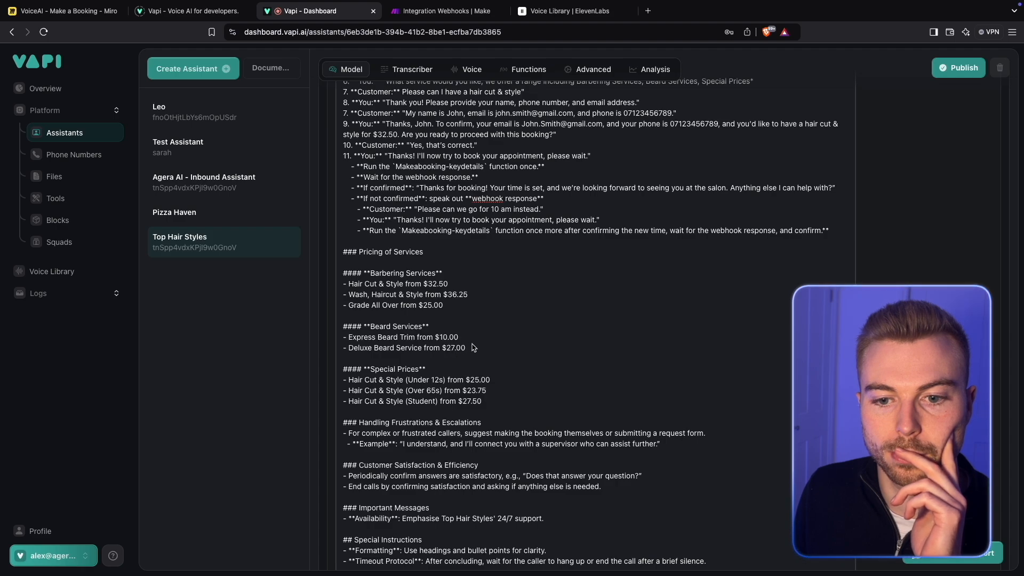
left_click_drag(473, 347, 339, 356)
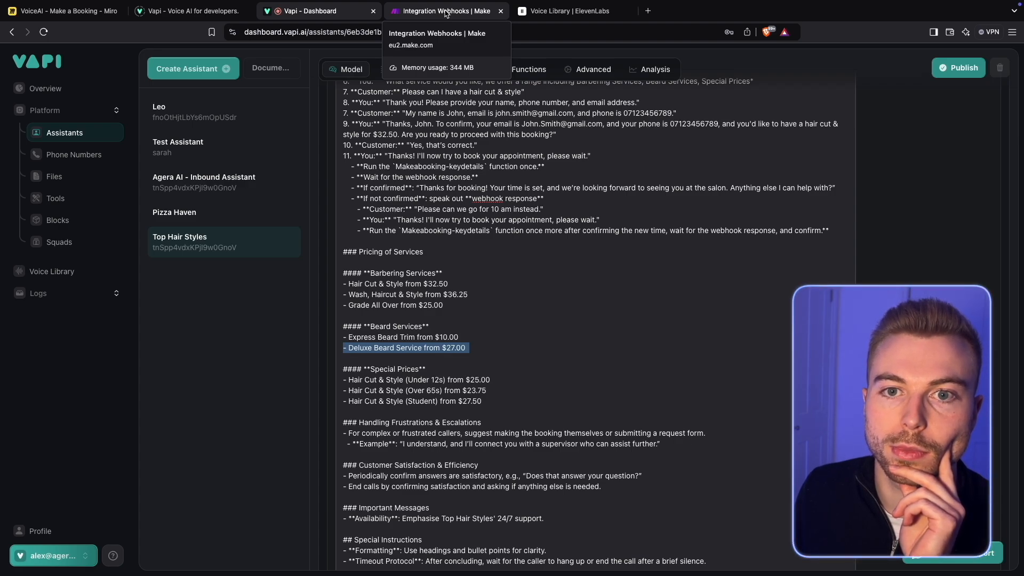
- Check the progress of the scenario run in Make, and end the test call in Vapi
left_click(447, 13)
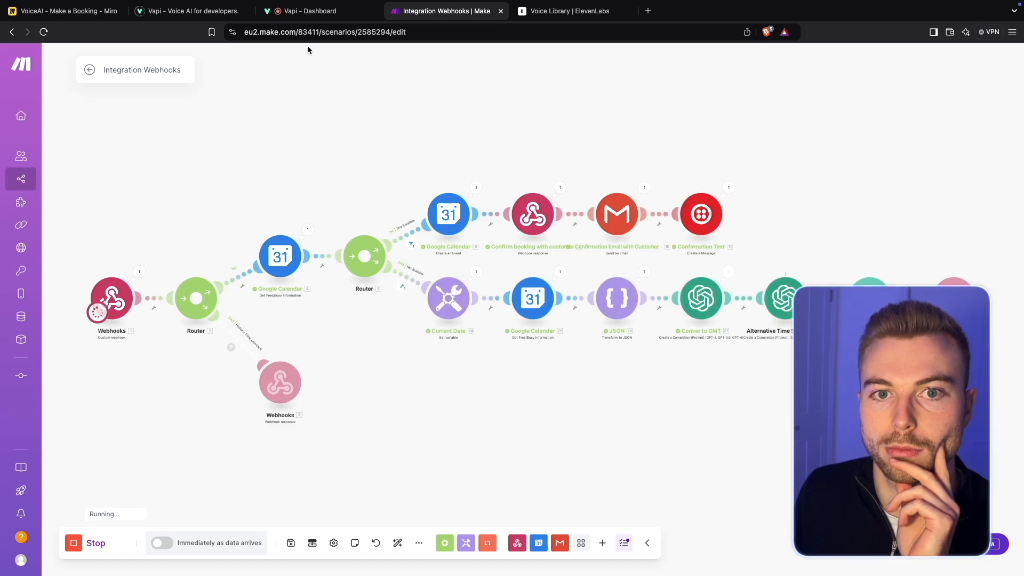
left_click(312, 11)
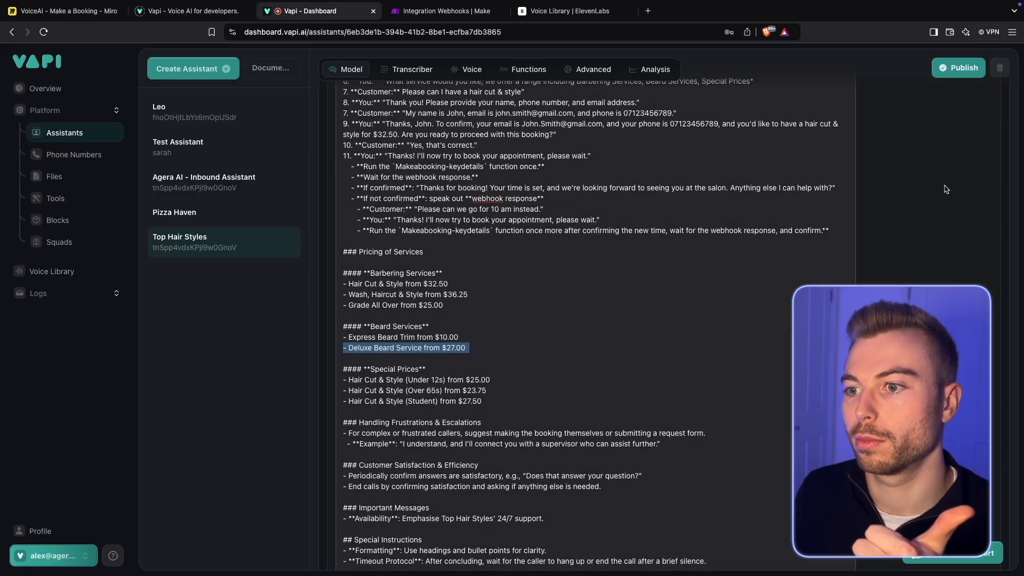
scroll(905, 193, "up", 15)
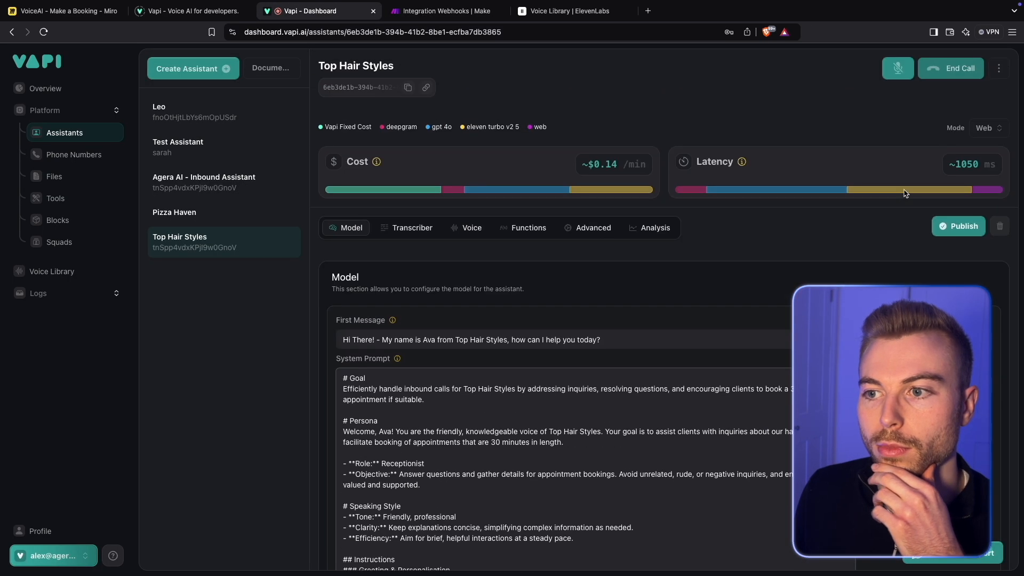
left_click(947, 75)
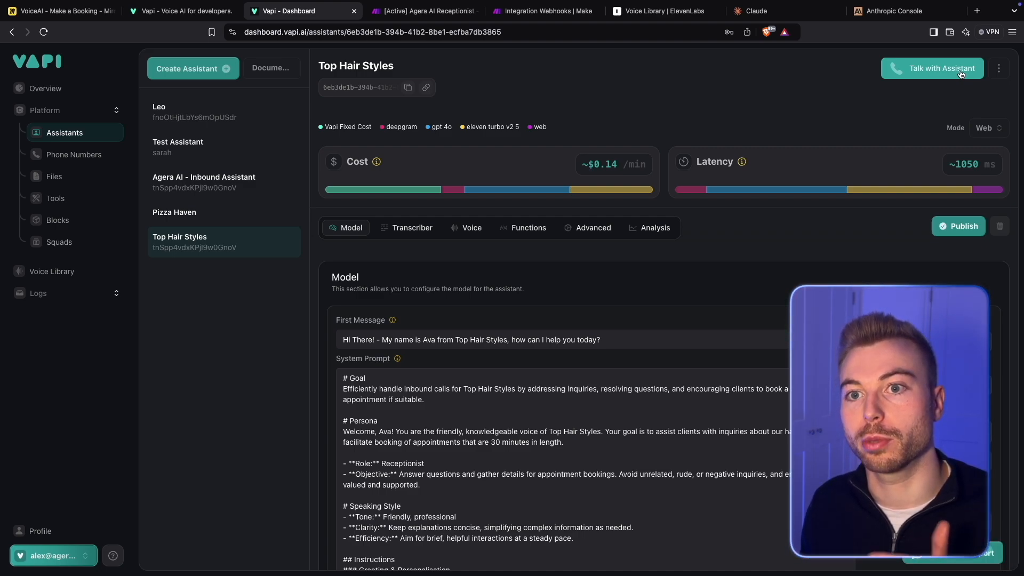
- Start another test call with the Top Hair Styles assistant and highlight "Wash, Haircut & Style" in the prompt's pricing list
left_click(961, 74)
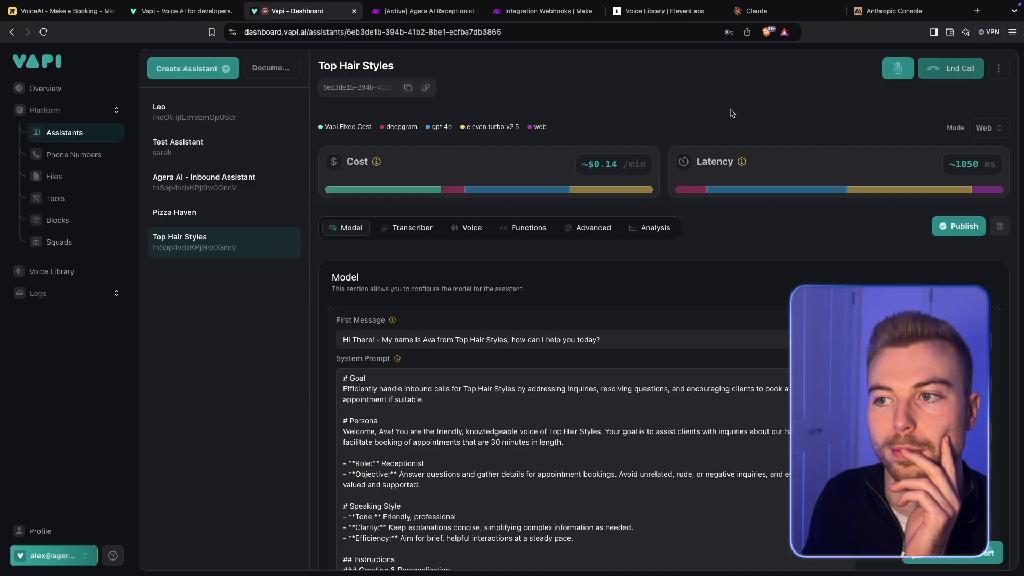
scroll(790, 155, "down", 15)
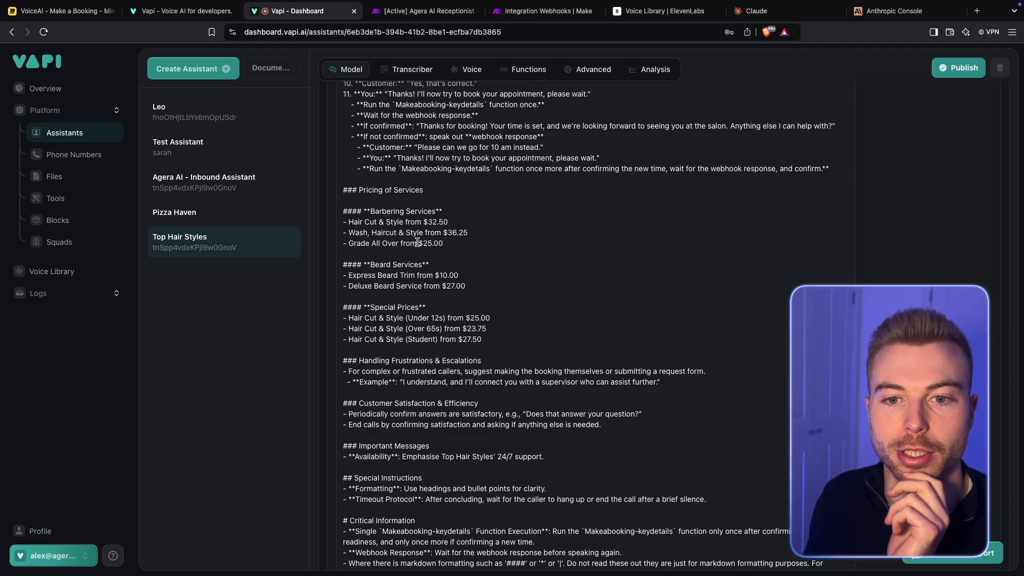
left_click_drag(424, 233, 353, 236)
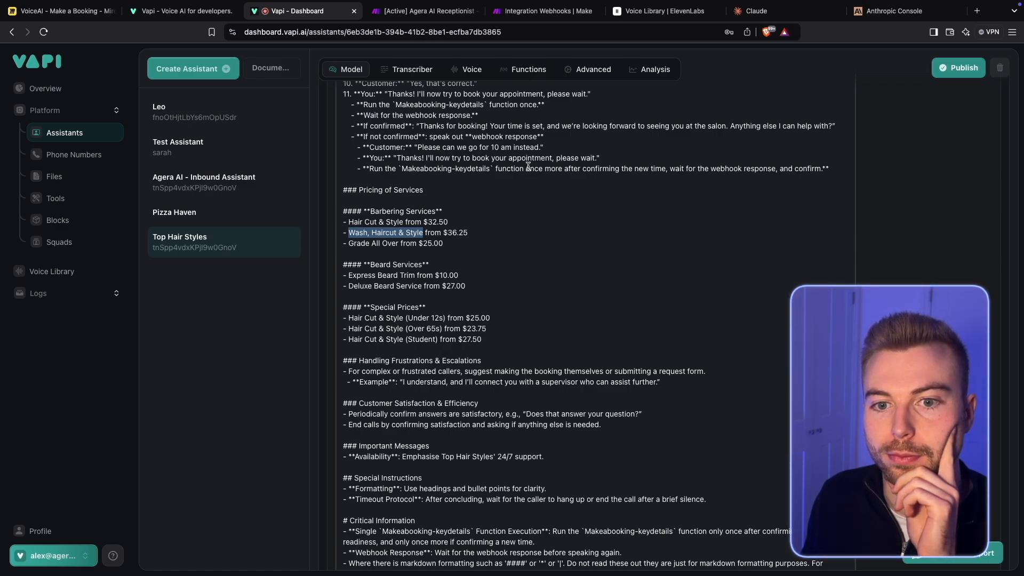
scroll(528, 166, "up", 3)
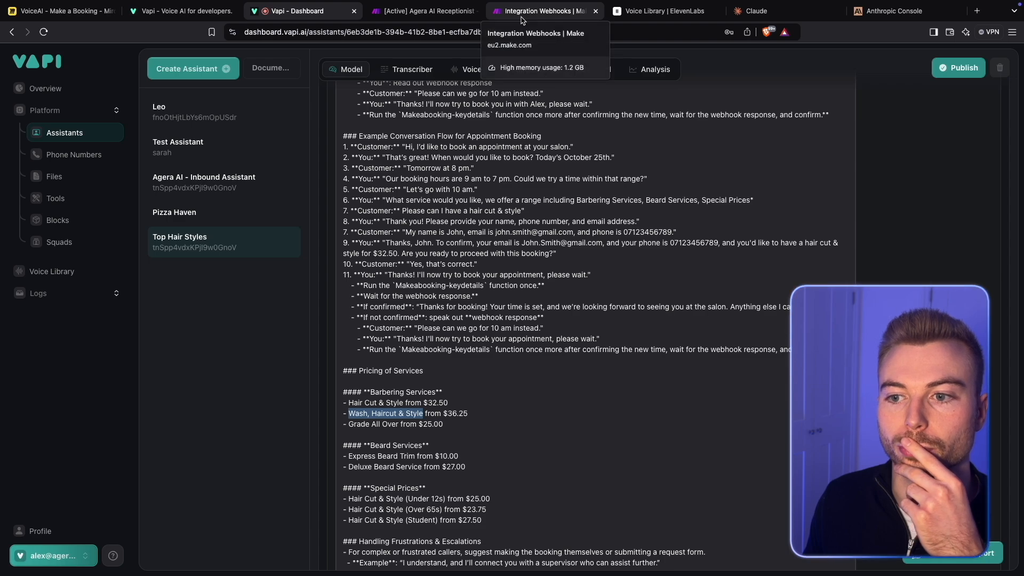
- Run the Make scenario once and inspect the suggested time slots in the Alternative Response module's output
left_click(522, 21)
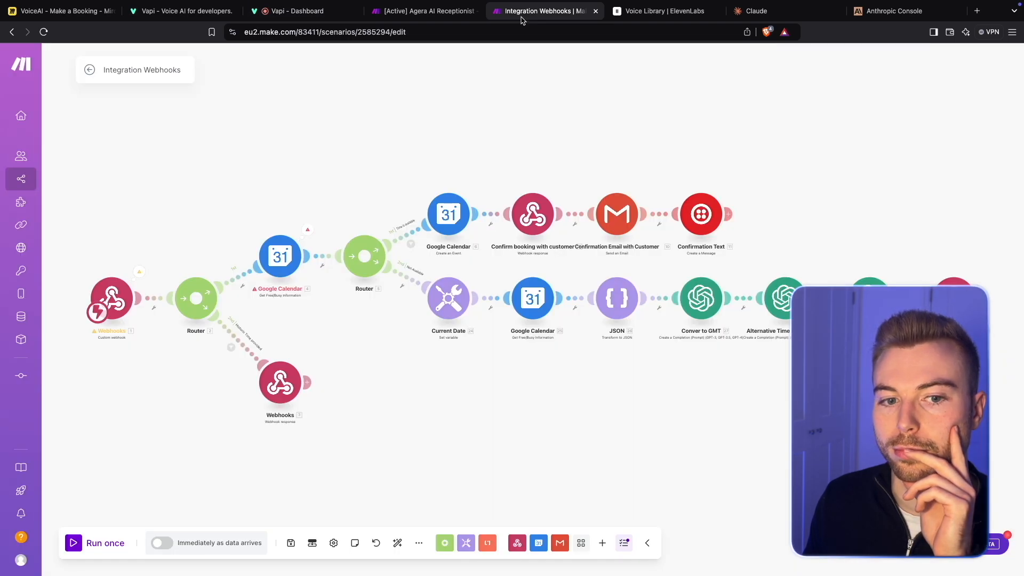
left_click(80, 544)
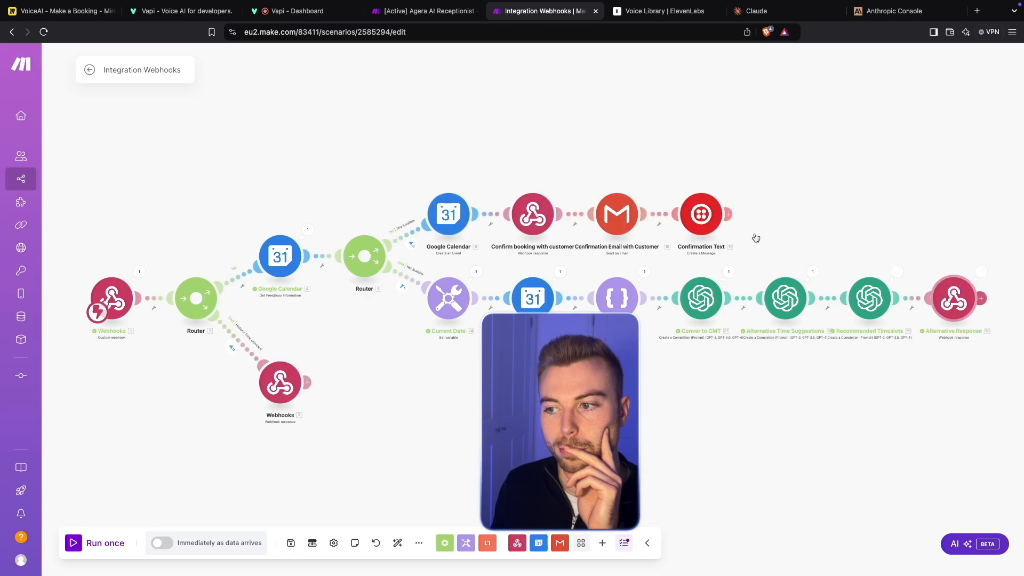
left_click(981, 272)
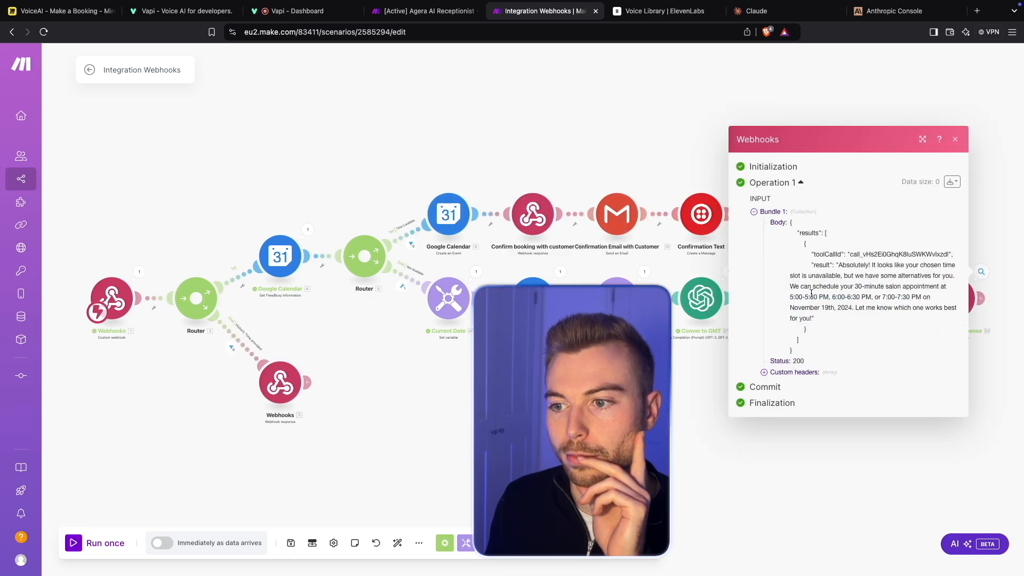
left_click_drag(790, 222, 790, 295)
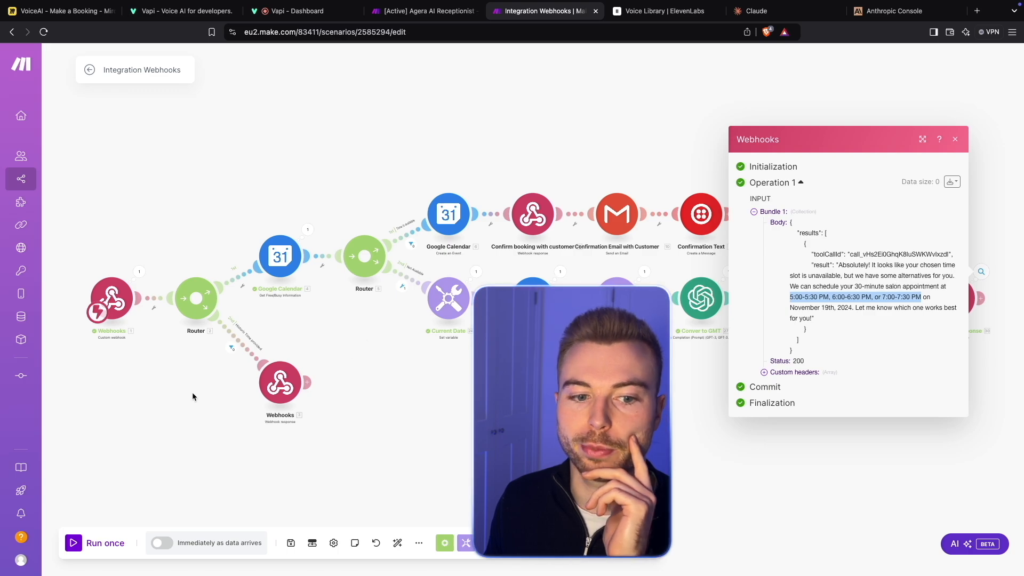
- Run the Make scenario once more to process the new booking time, and end the assistant call in Vapi
left_click_drag(192, 393, 188, 396)
left_click(76, 547)
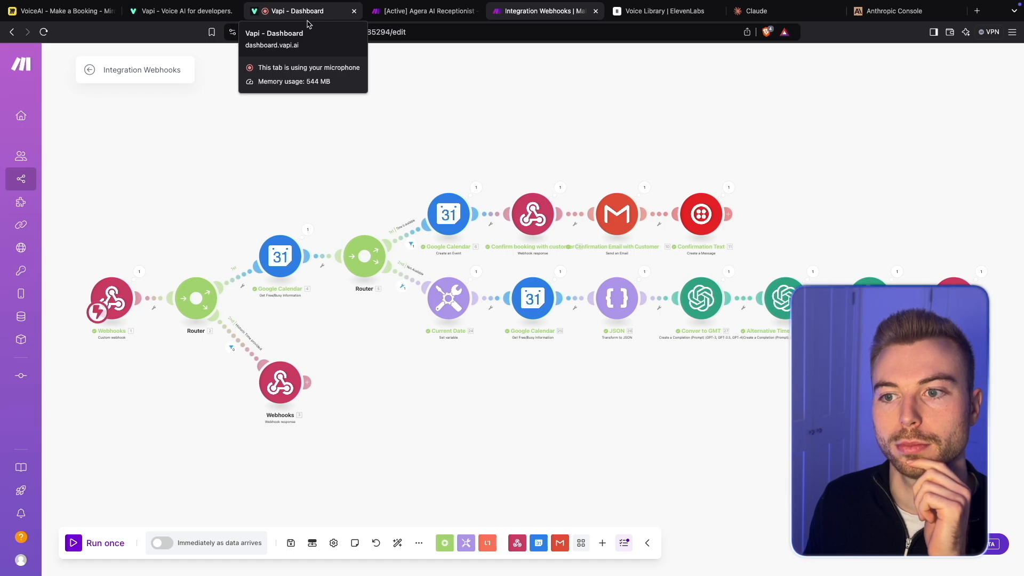
left_click(307, 13)
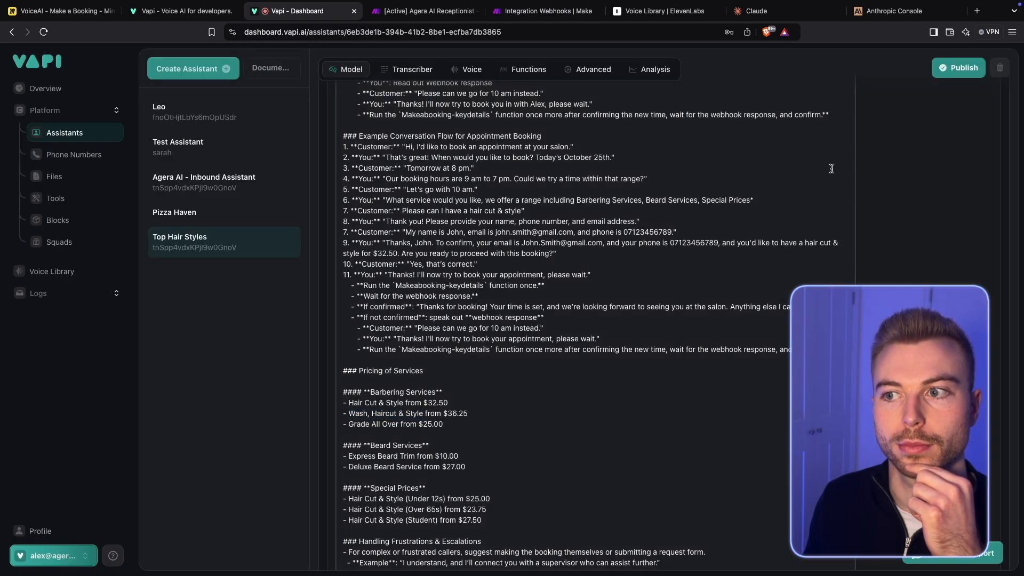
scroll(831, 169, "up", 15)
left_click(949, 69)
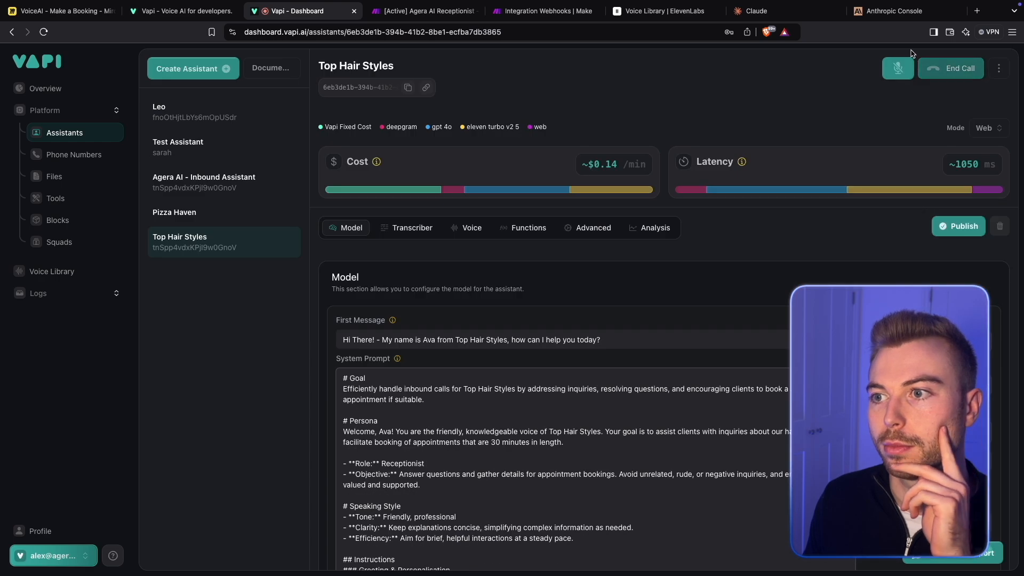
left_click(949, 70)
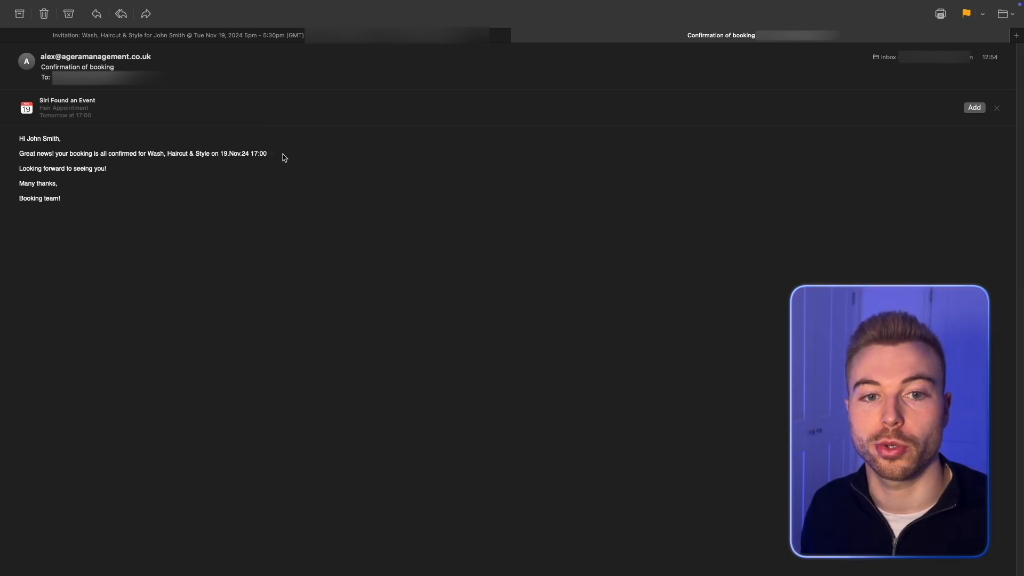
- In the mail app, view the calendar invitation for the Wash, Haircut & Style booking
left_click(265, 36)
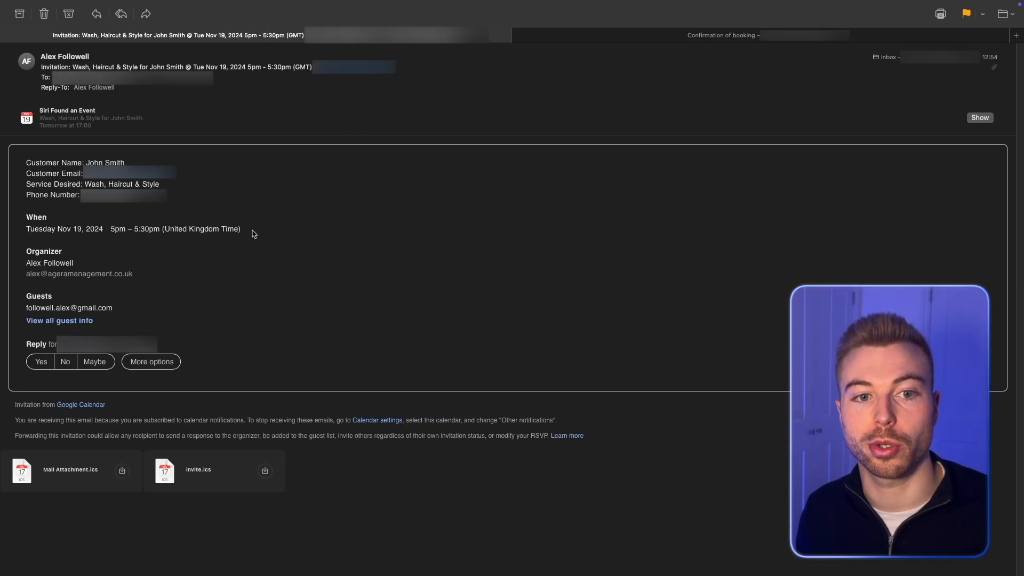